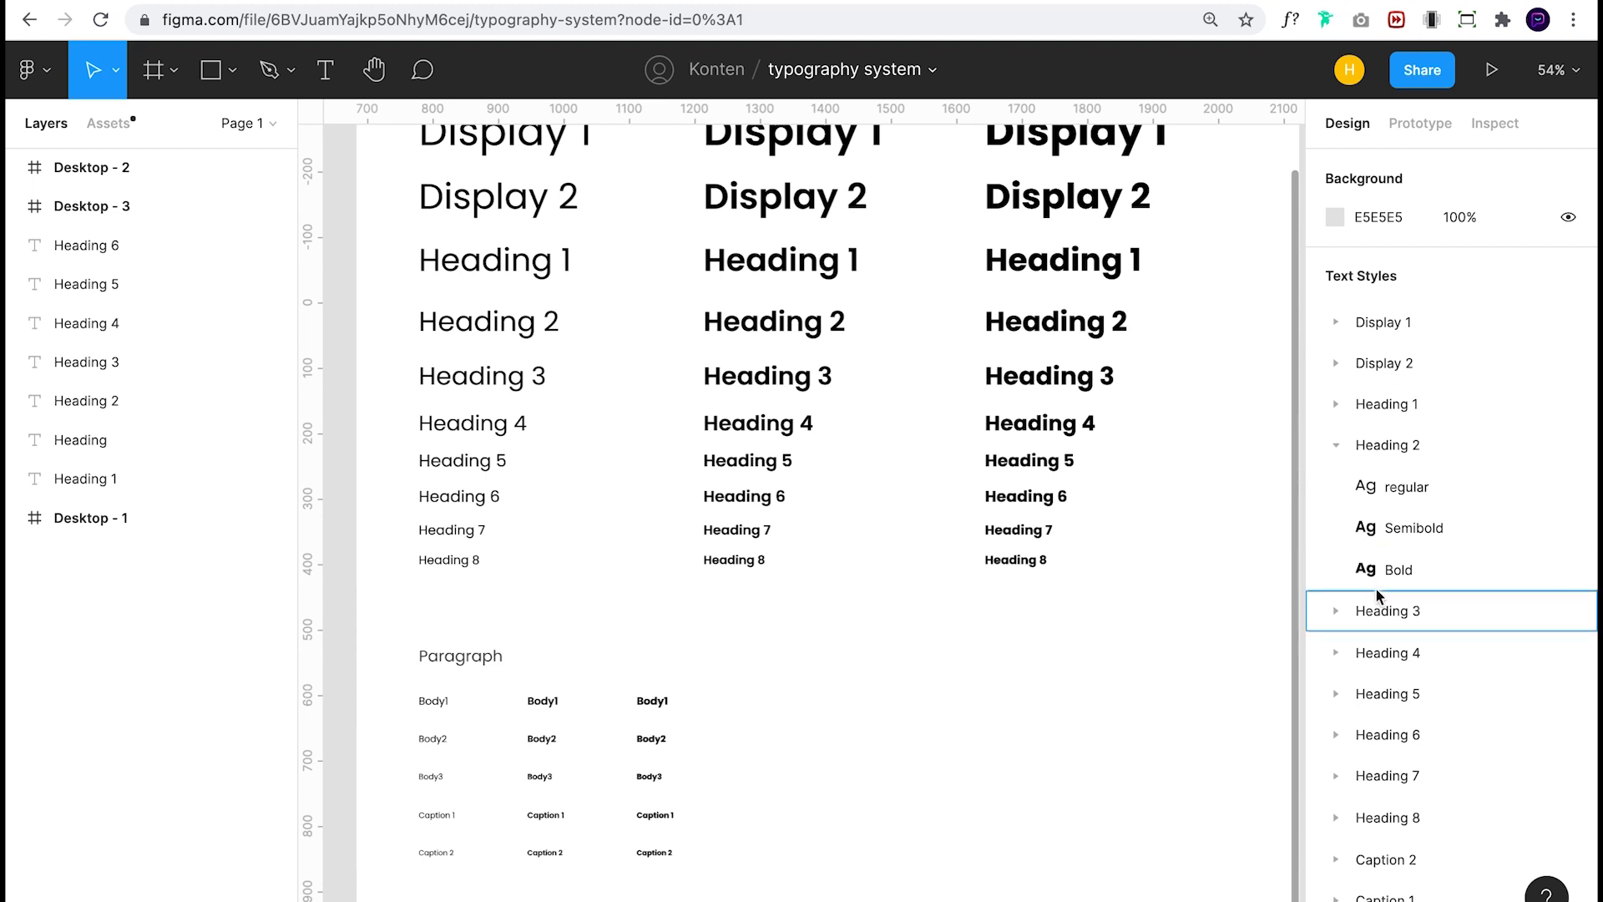
Review the text styles list, collapsing the Heading 2 and Heading 8 groups
{"action": "left_click", "coordinate": [1337, 445]}
{"action": "scroll", "coordinate": [1339, 457], "scroll_direction": "down", "scroll_amount": 3}
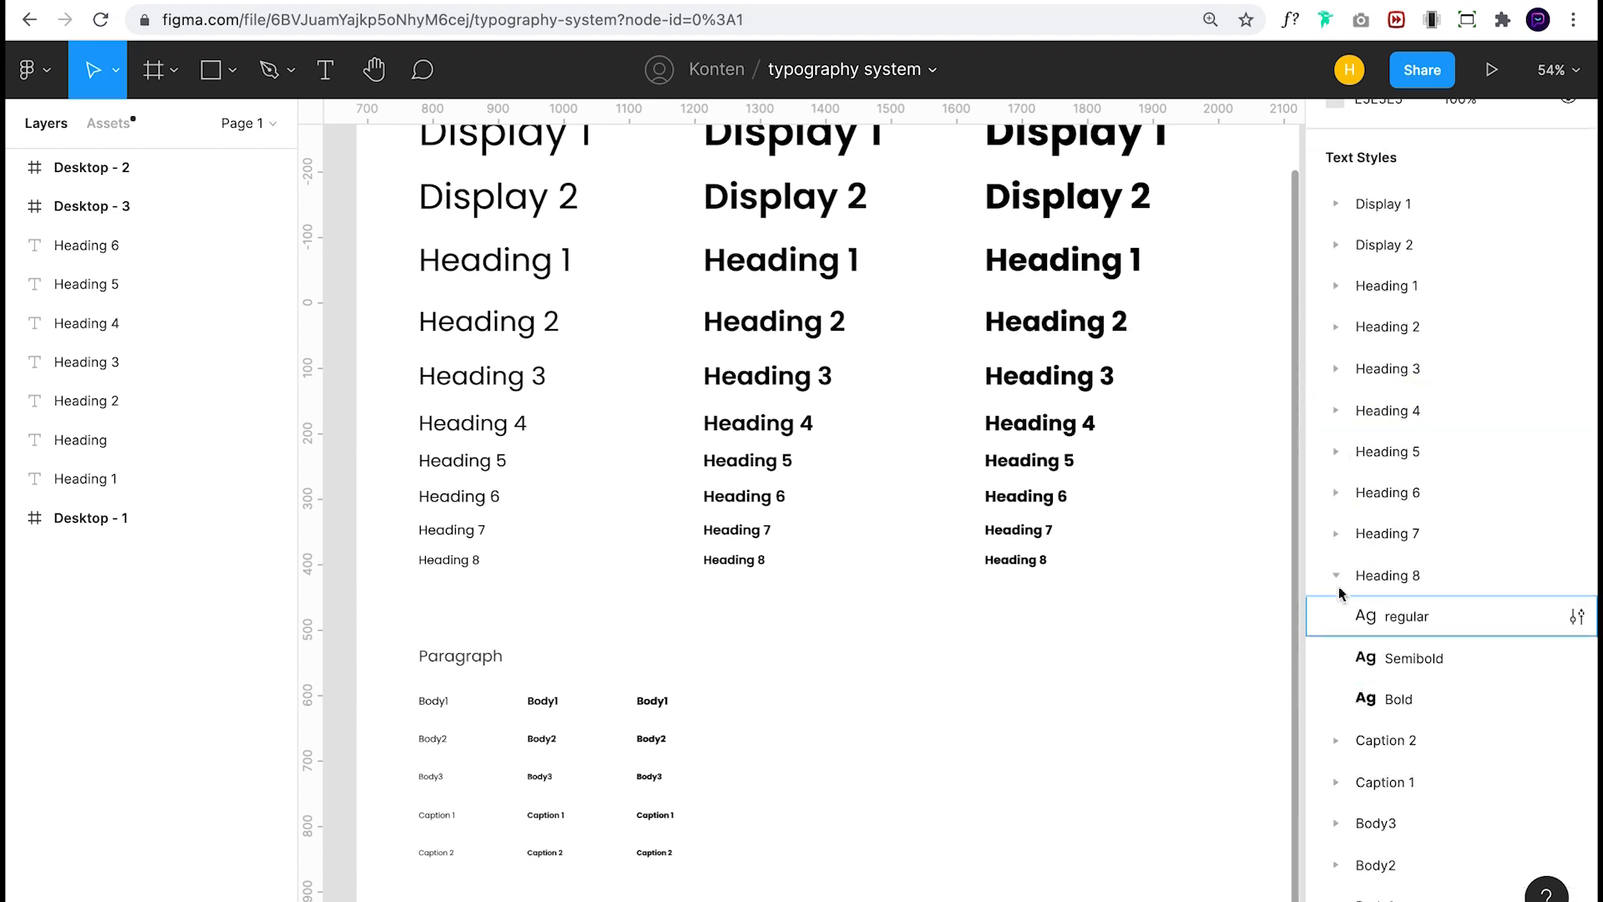
{"action": "left_click", "coordinate": [1337, 578]}
{"action": "scroll", "coordinate": [1094, 583], "scroll_direction": "down", "scroll_amount": 3}
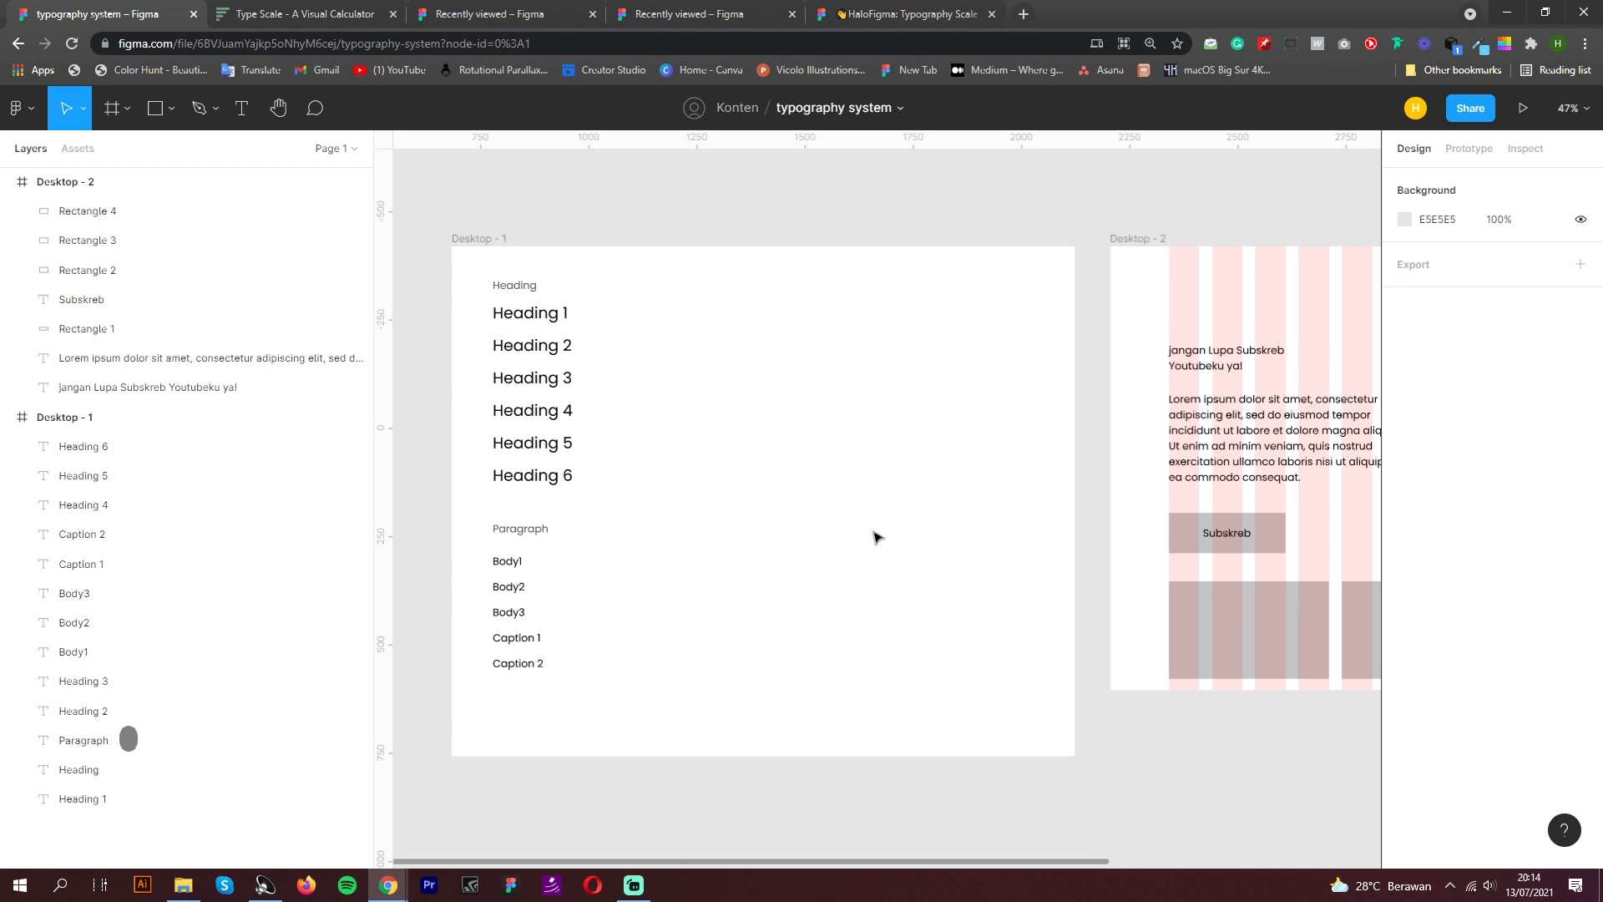
Switch to the Type Scale website and set the base size to 16 px
{"action": "left_click_drag", "start_coordinate": [871, 544], "coordinate": [906, 520]}
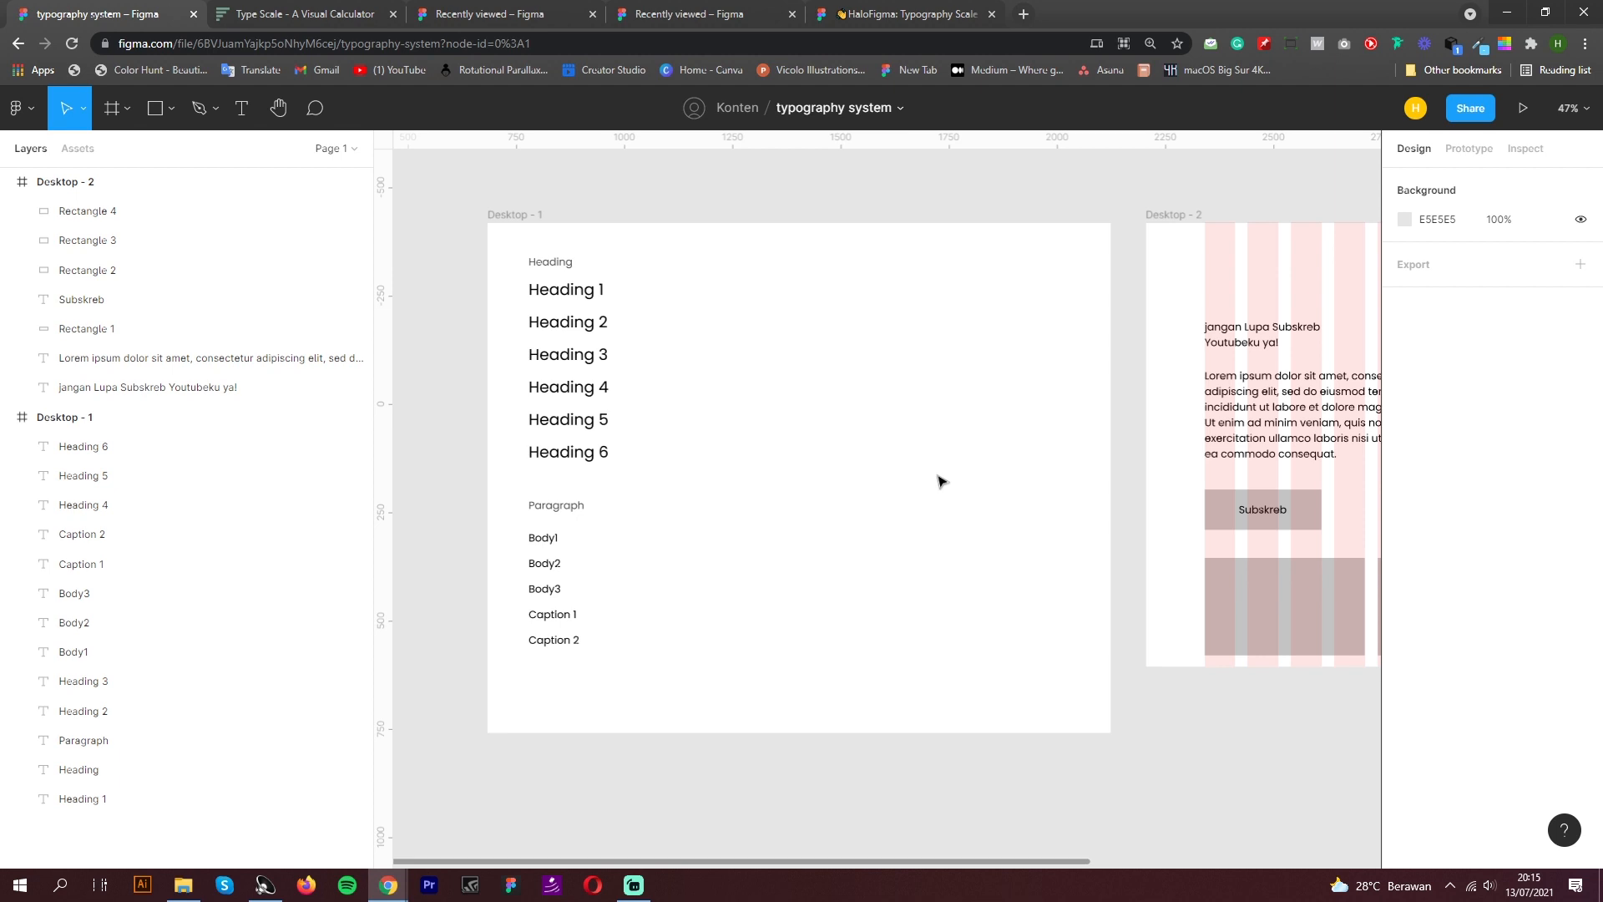
{"action": "left_click", "coordinate": [304, 22]}
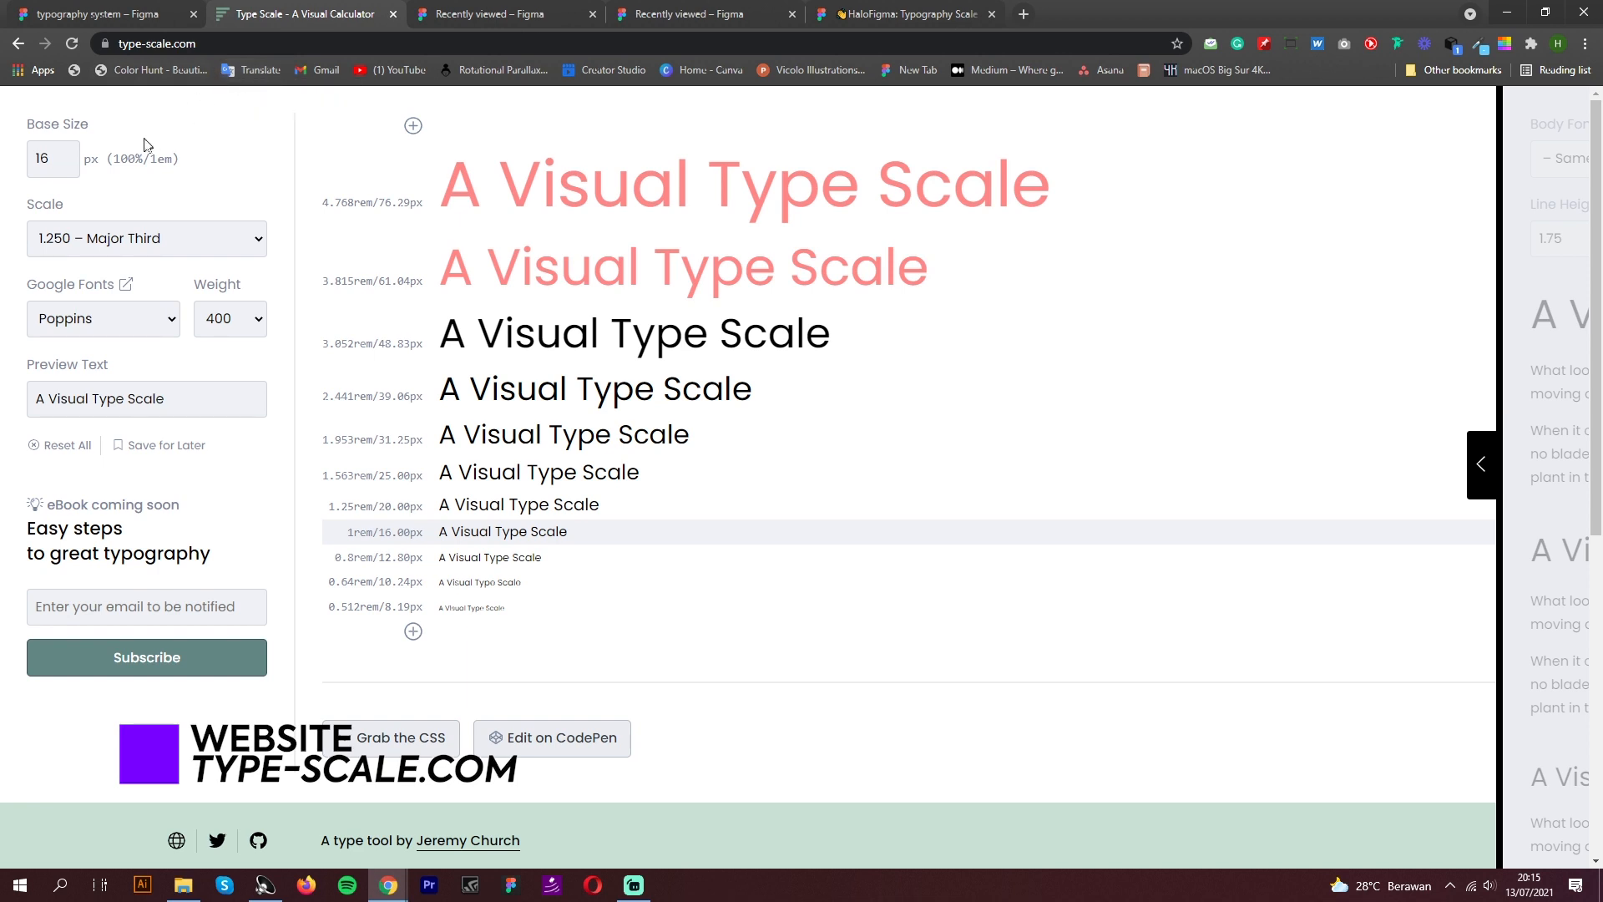
{"action": "left_click_drag", "start_coordinate": [59, 164], "coordinate": [34, 166]}
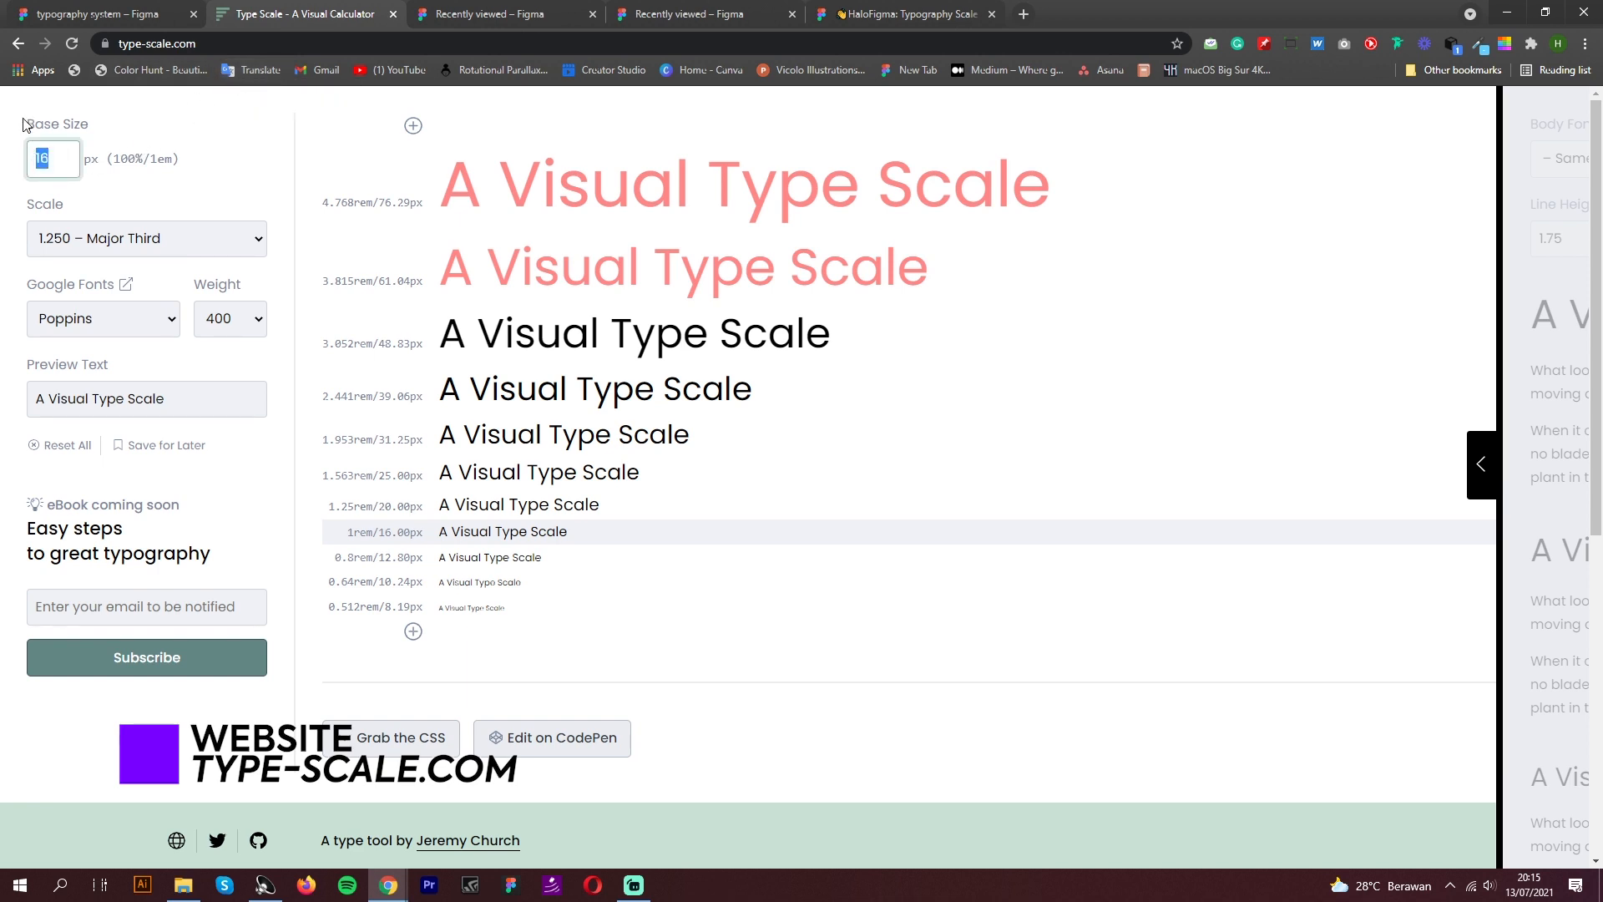
{"action": "type", "text": "16"}
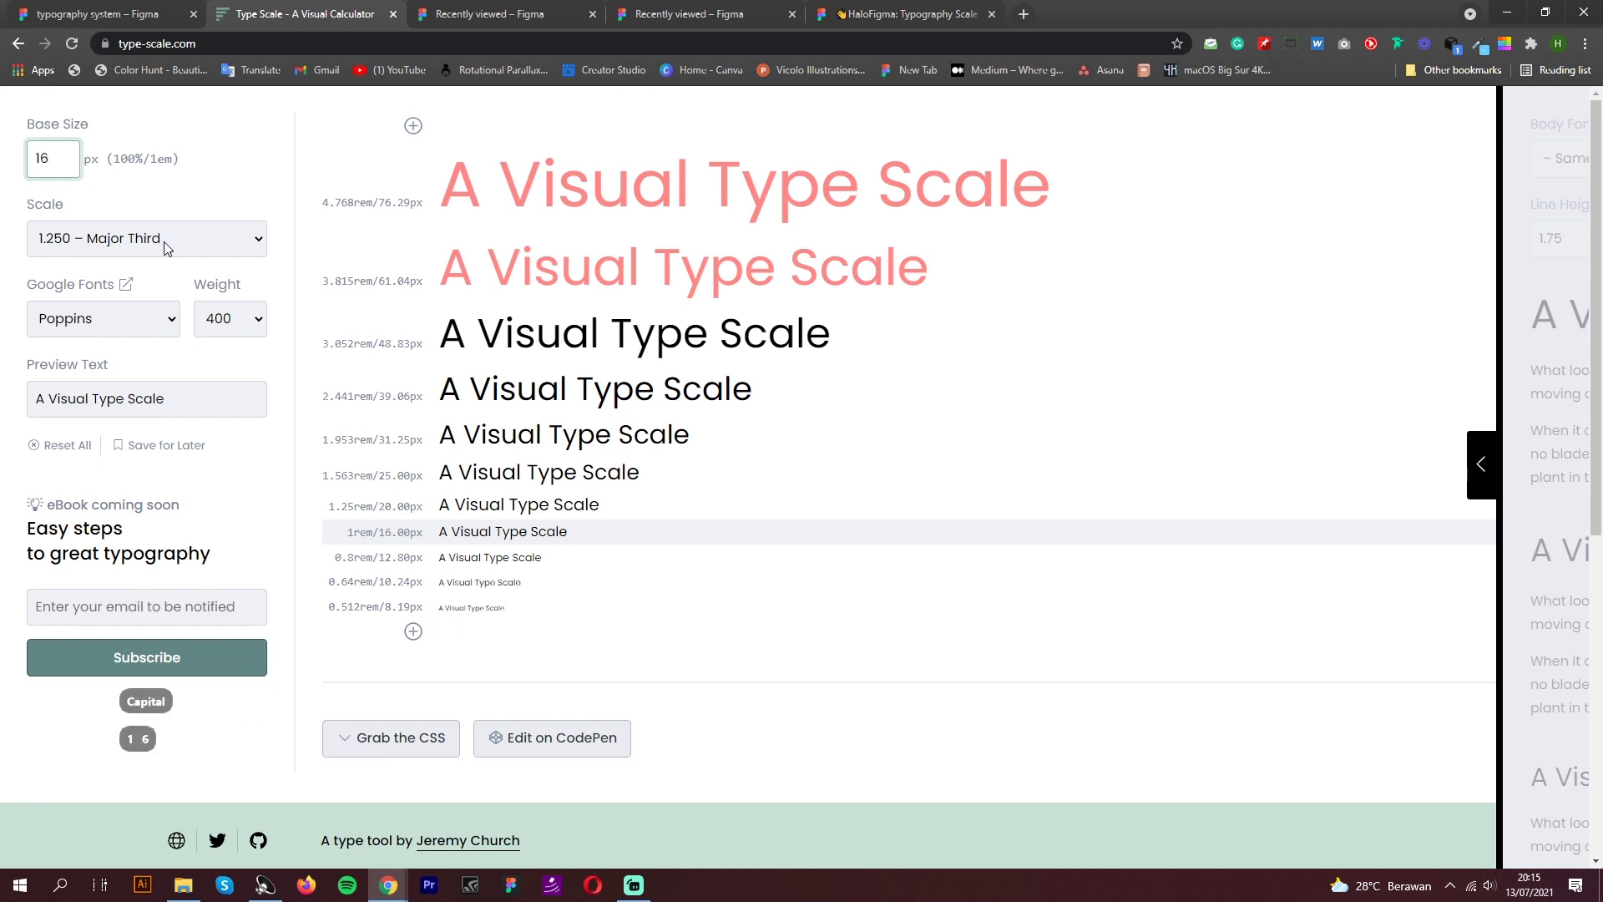
Try the 1.200 – Minor Third scale and return the ratio to 1.250 – Major Third
{"action": "left_click", "coordinate": [166, 243]}
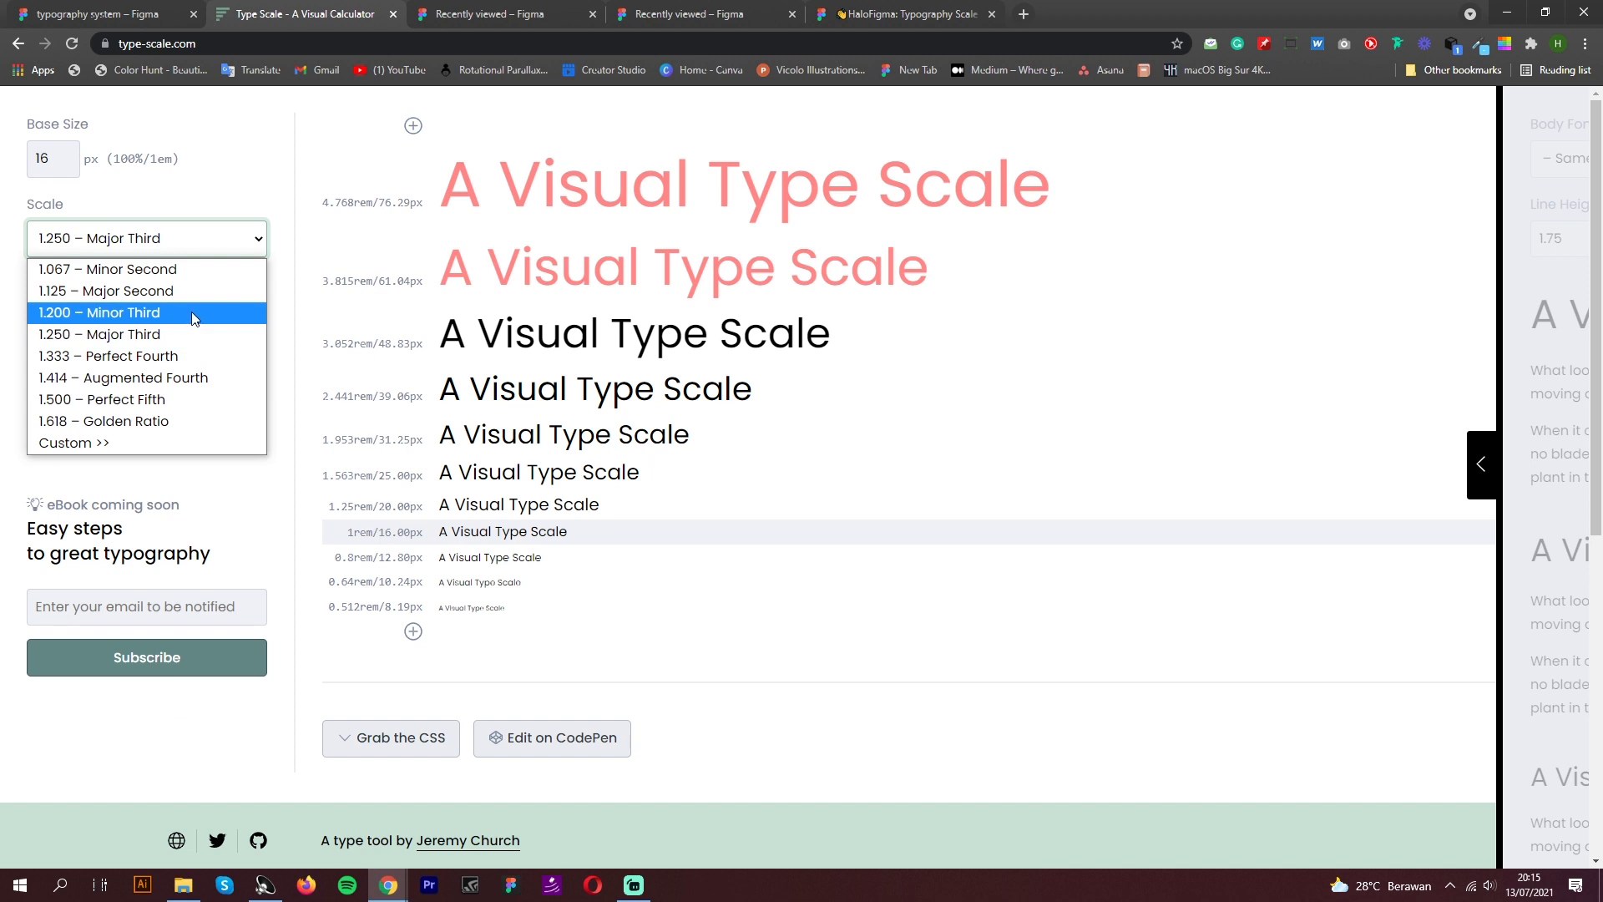
{"action": "left_click", "coordinate": [192, 313]}
{"action": "left_click", "coordinate": [192, 236]}
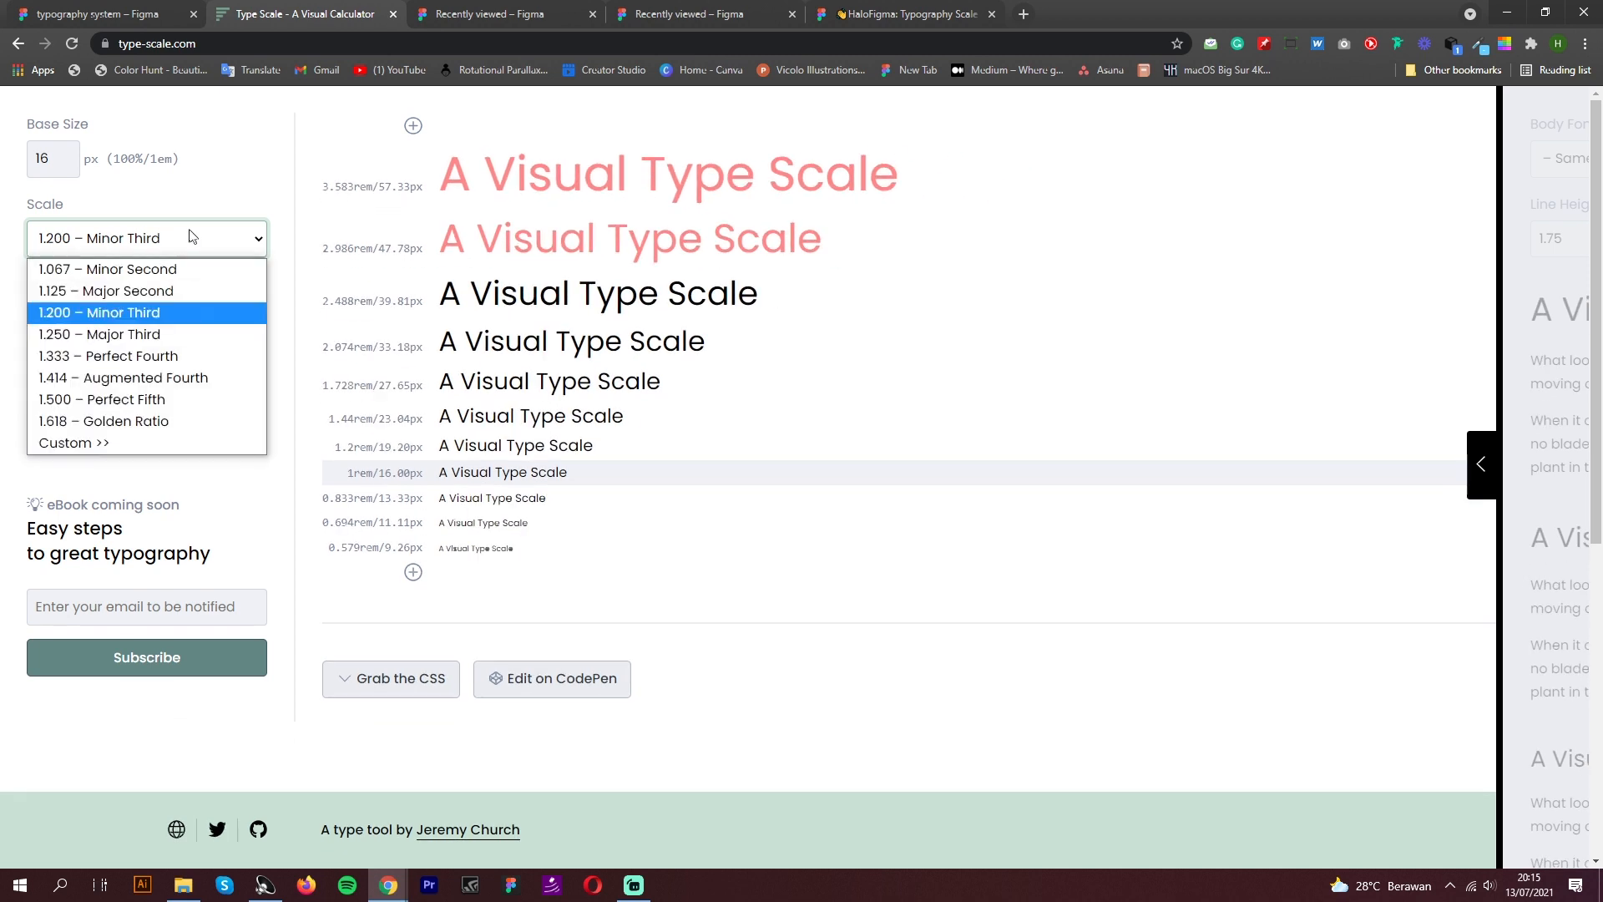
{"action": "left_click", "coordinate": [203, 334]}
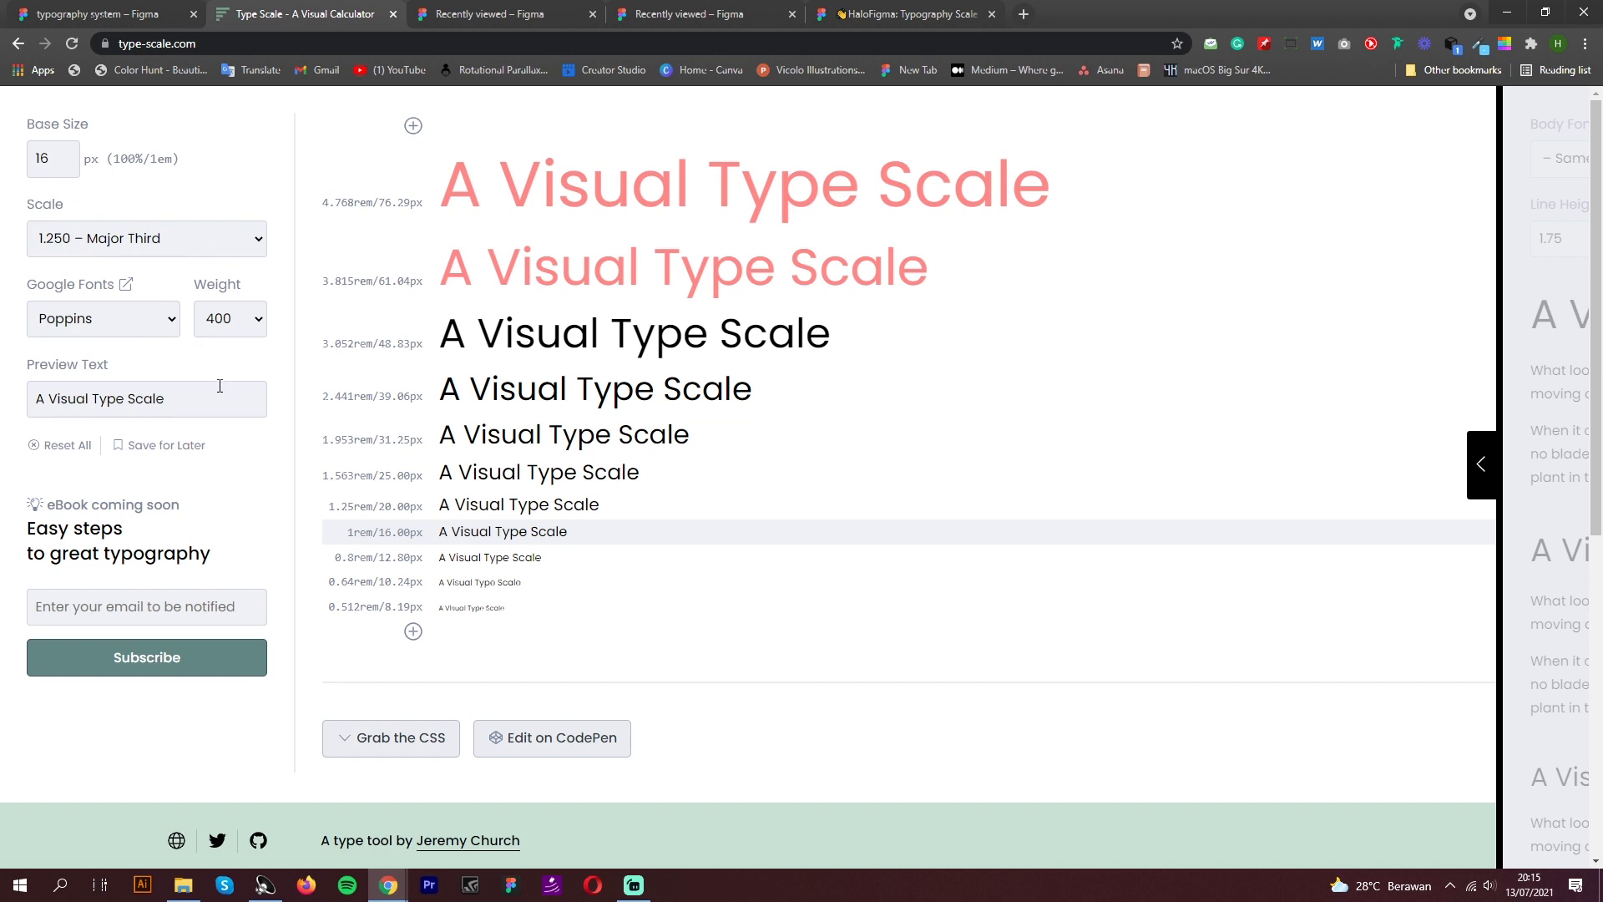
Choose Poppins as the Google font and check the preview text
{"action": "left_click", "coordinate": [99, 324]}
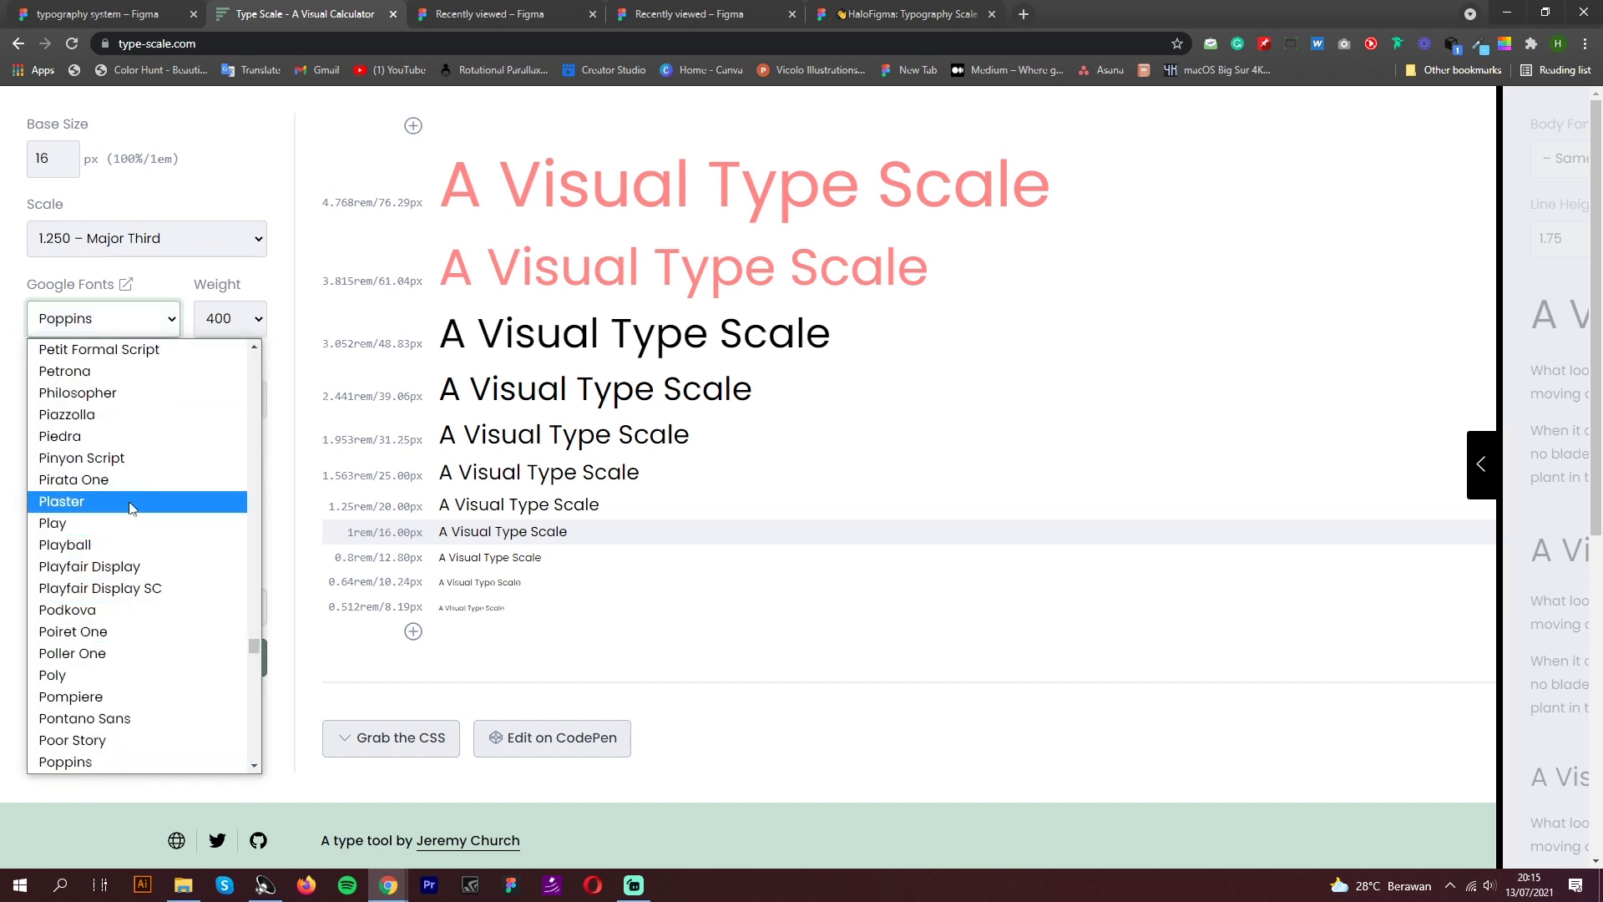
{"action": "left_click", "coordinate": [112, 762]}
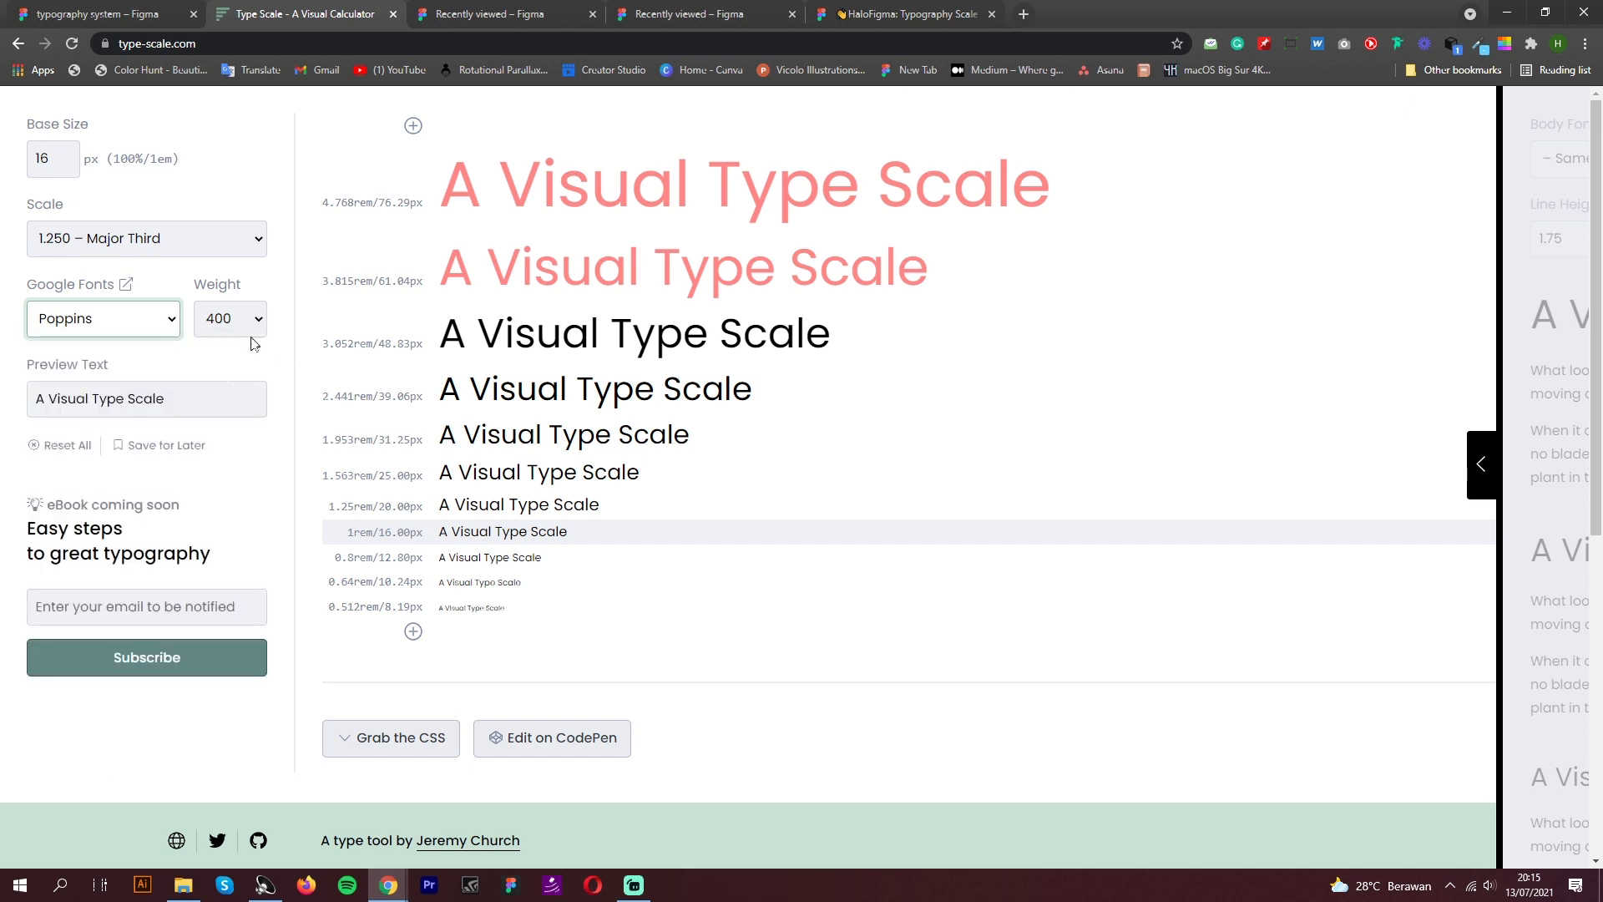
{"action": "left_click_drag", "start_coordinate": [186, 408], "coordinate": [12, 405]}
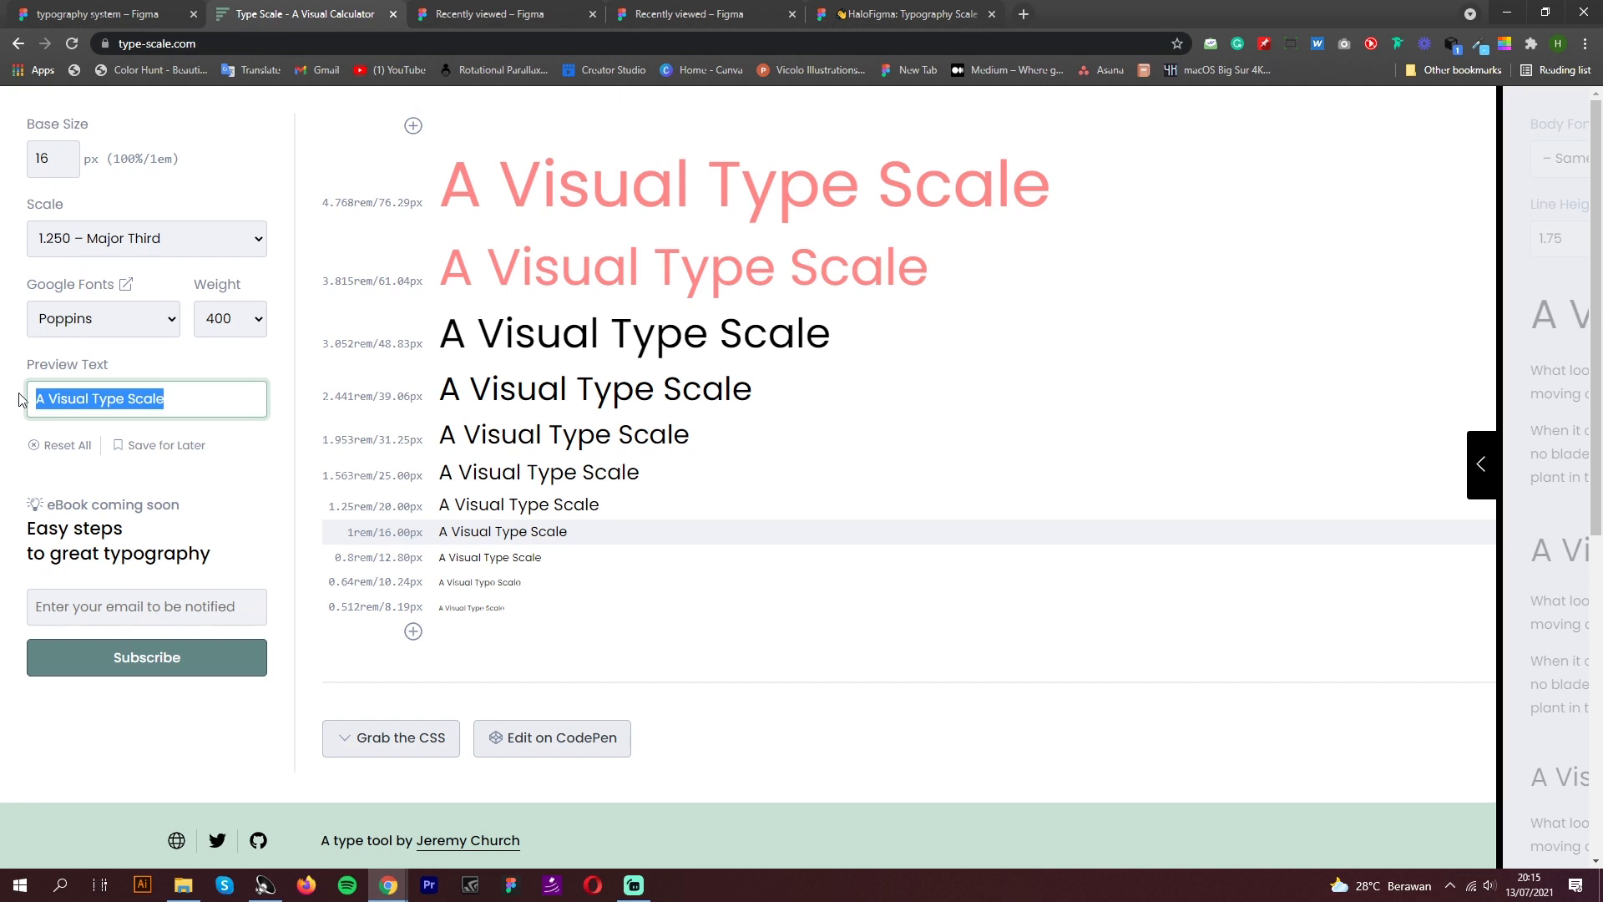
{"action": "left_click", "coordinate": [183, 405]}
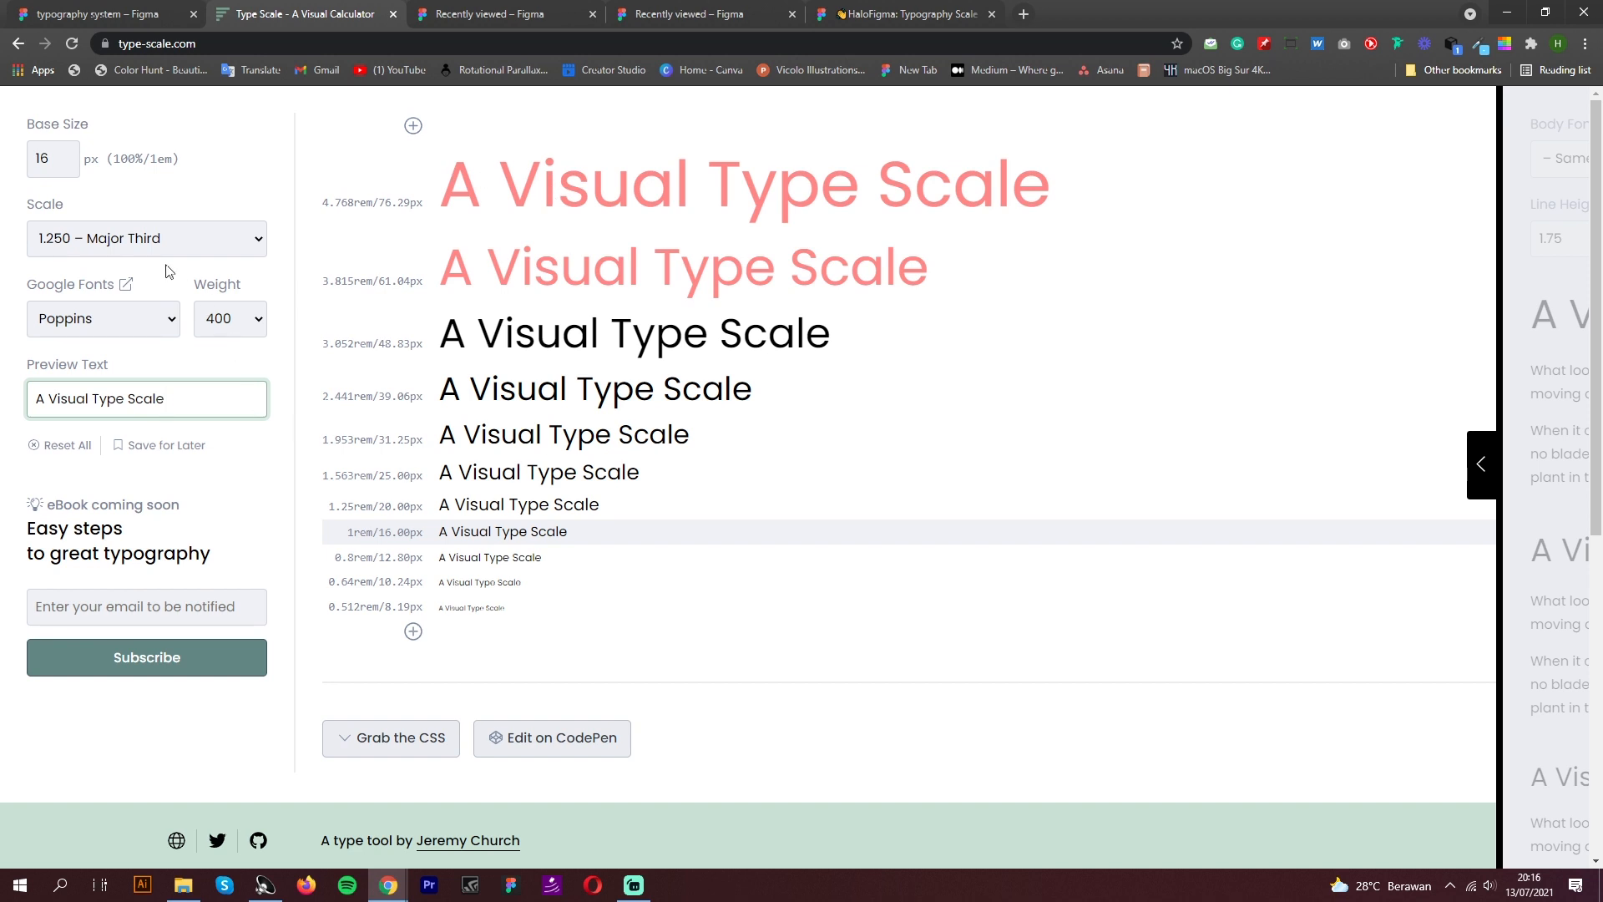
Compare the heading sizes under 1.200 – Minor Third with 1.250 – Major Third, ending on Major Third
{"action": "left_click", "coordinate": [208, 250]}
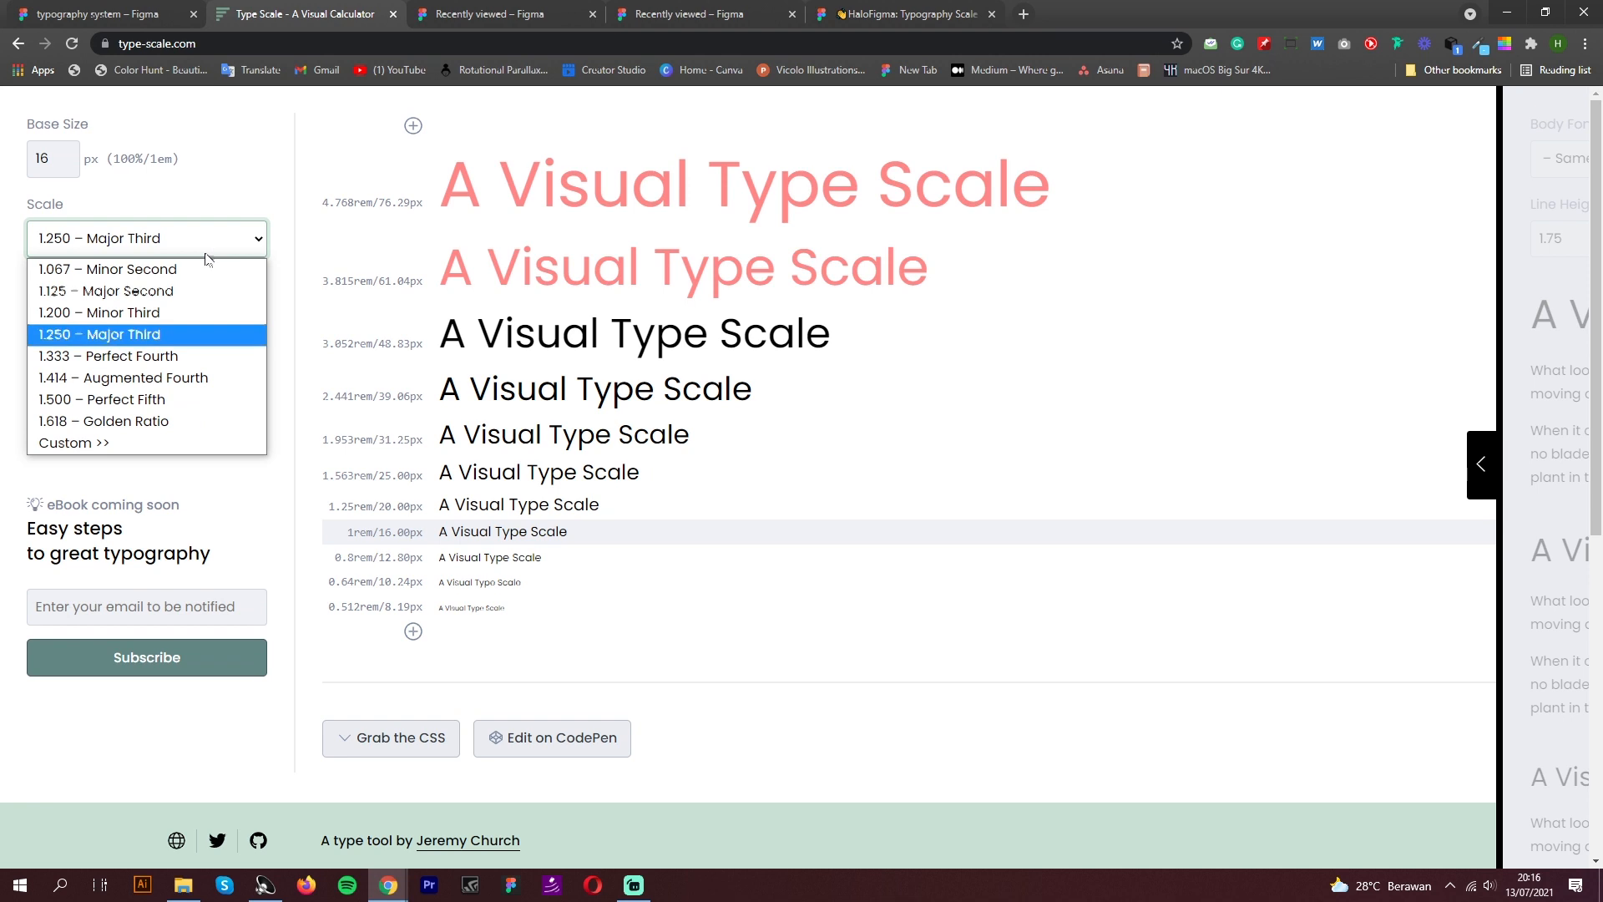
{"action": "left_click", "coordinate": [83, 311]}
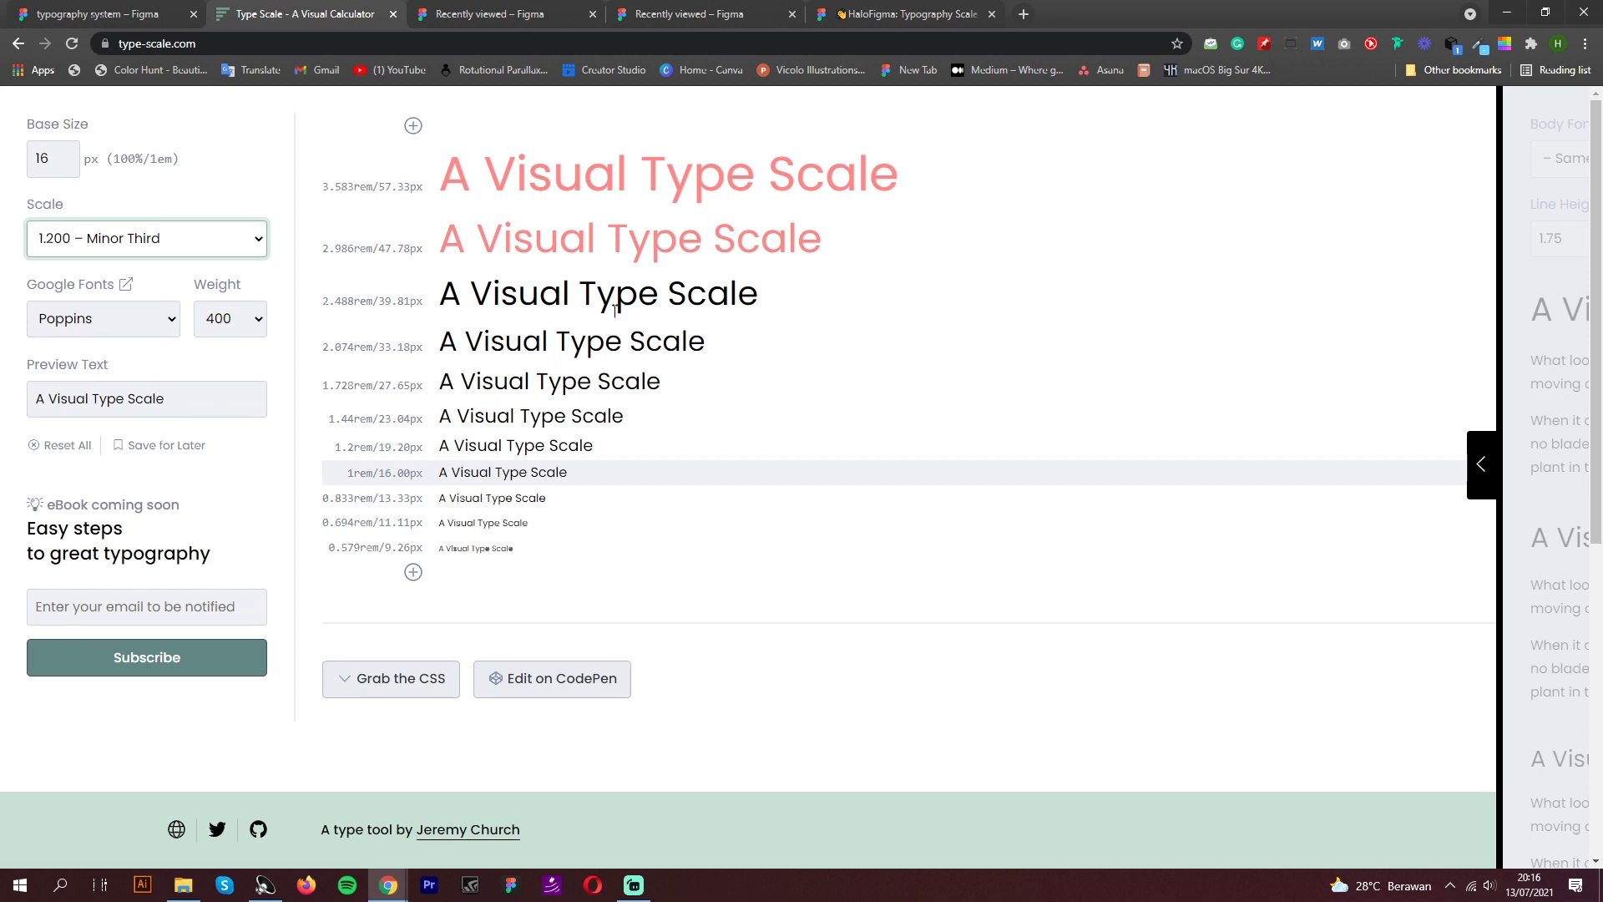
{"action": "left_click", "coordinate": [169, 239]}
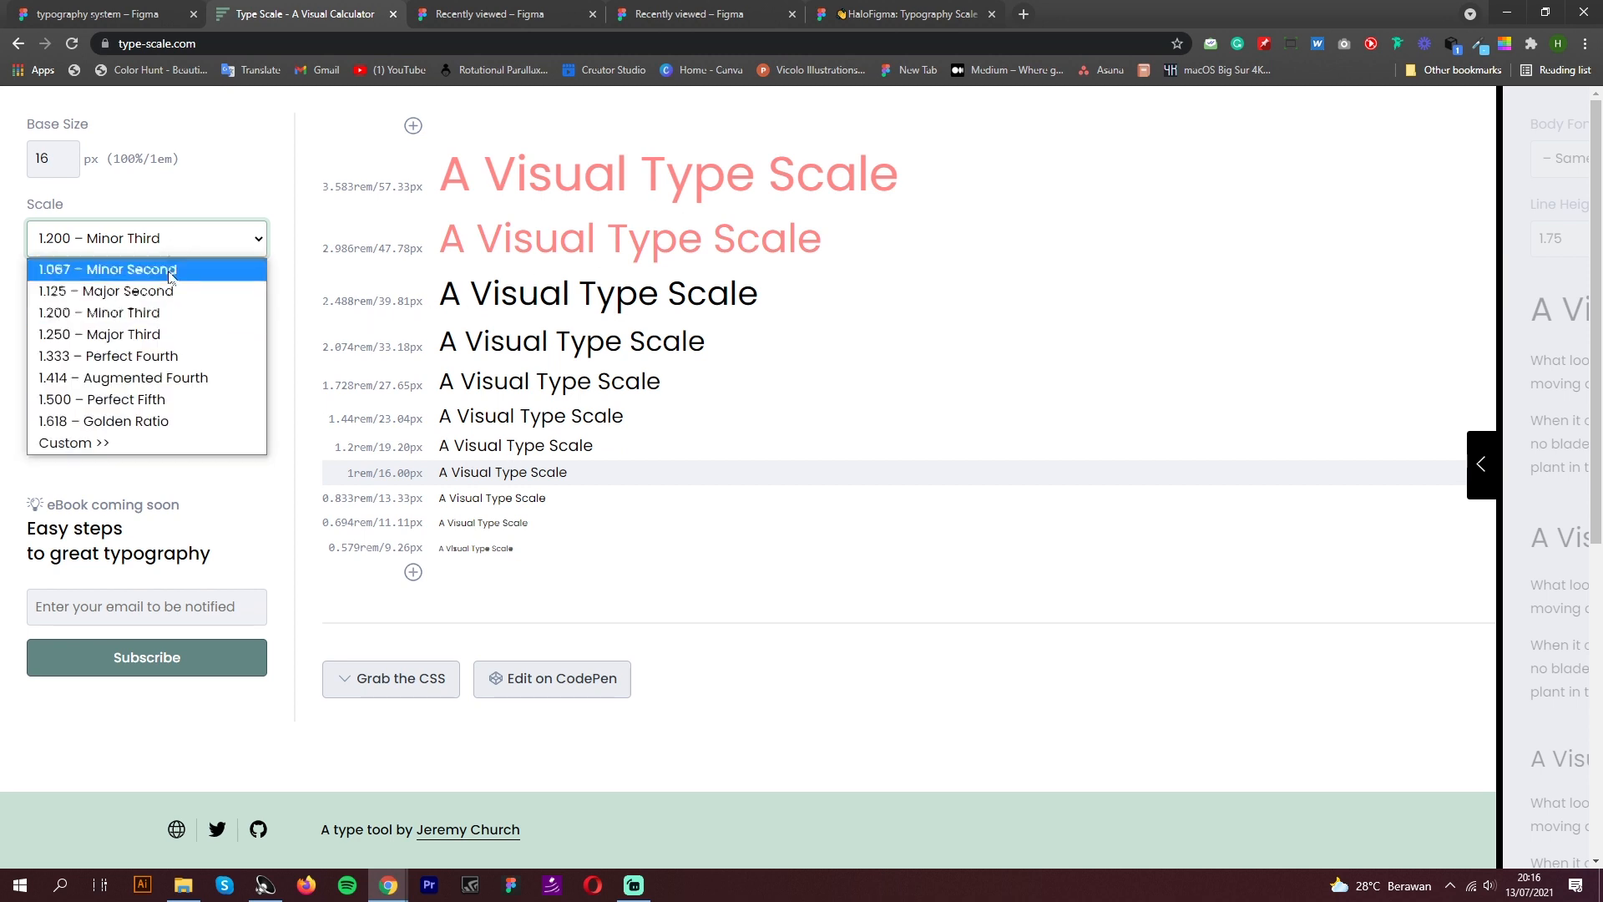
{"action": "left_click", "coordinate": [173, 334]}
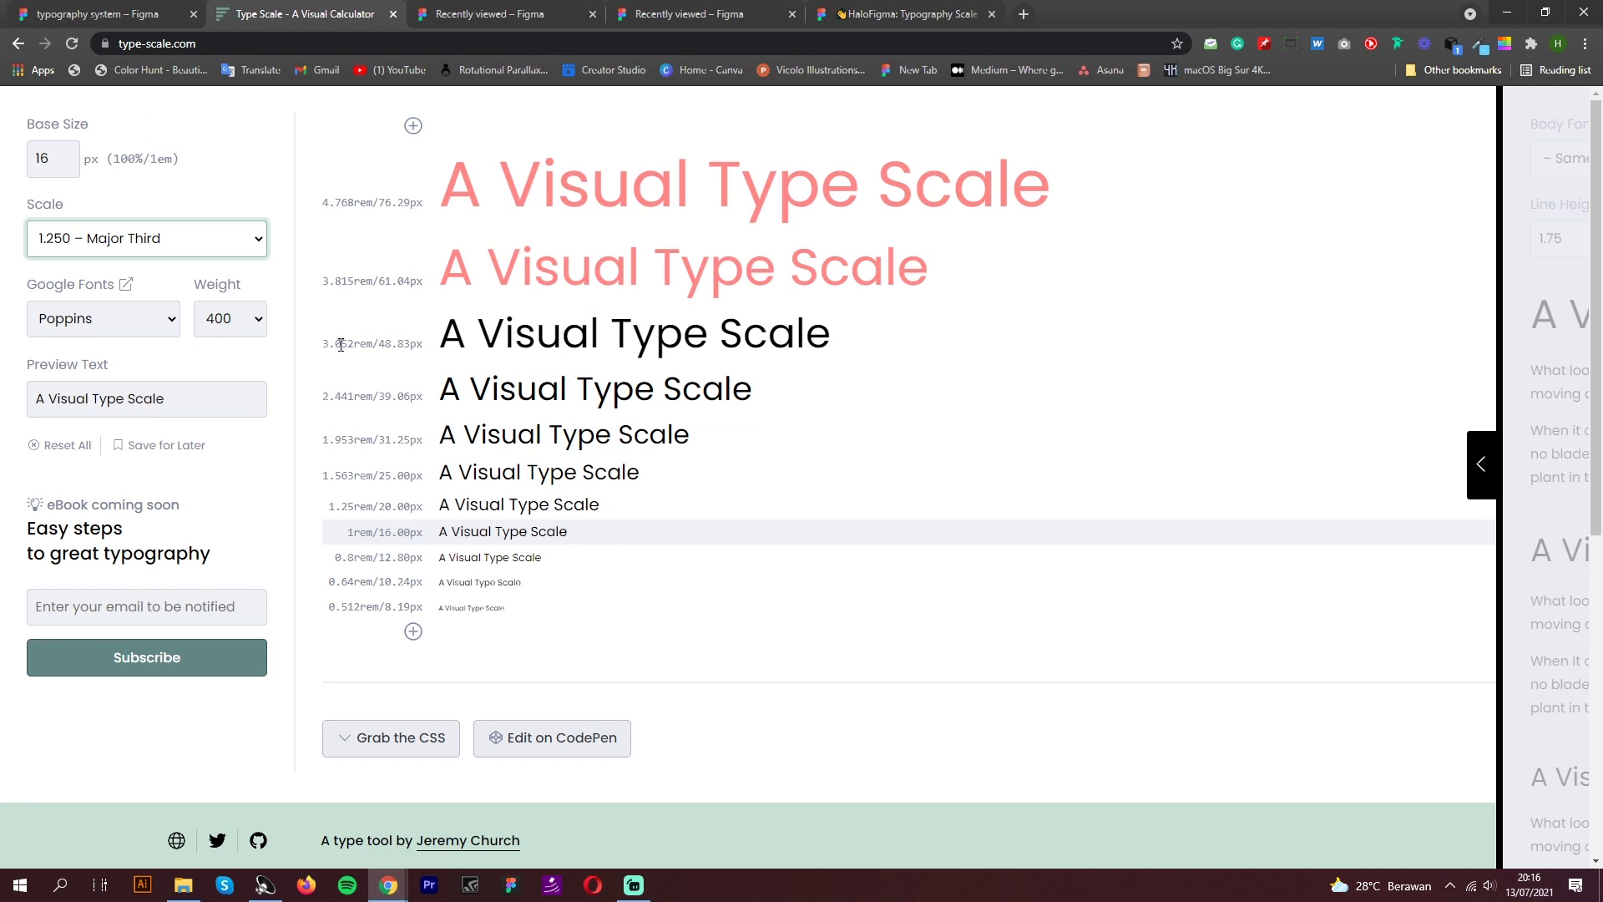
Examine the pixel sizes in the scale from the third-largest line down to the 1rem base line
{"action": "double_click", "coordinate": [378, 344]}
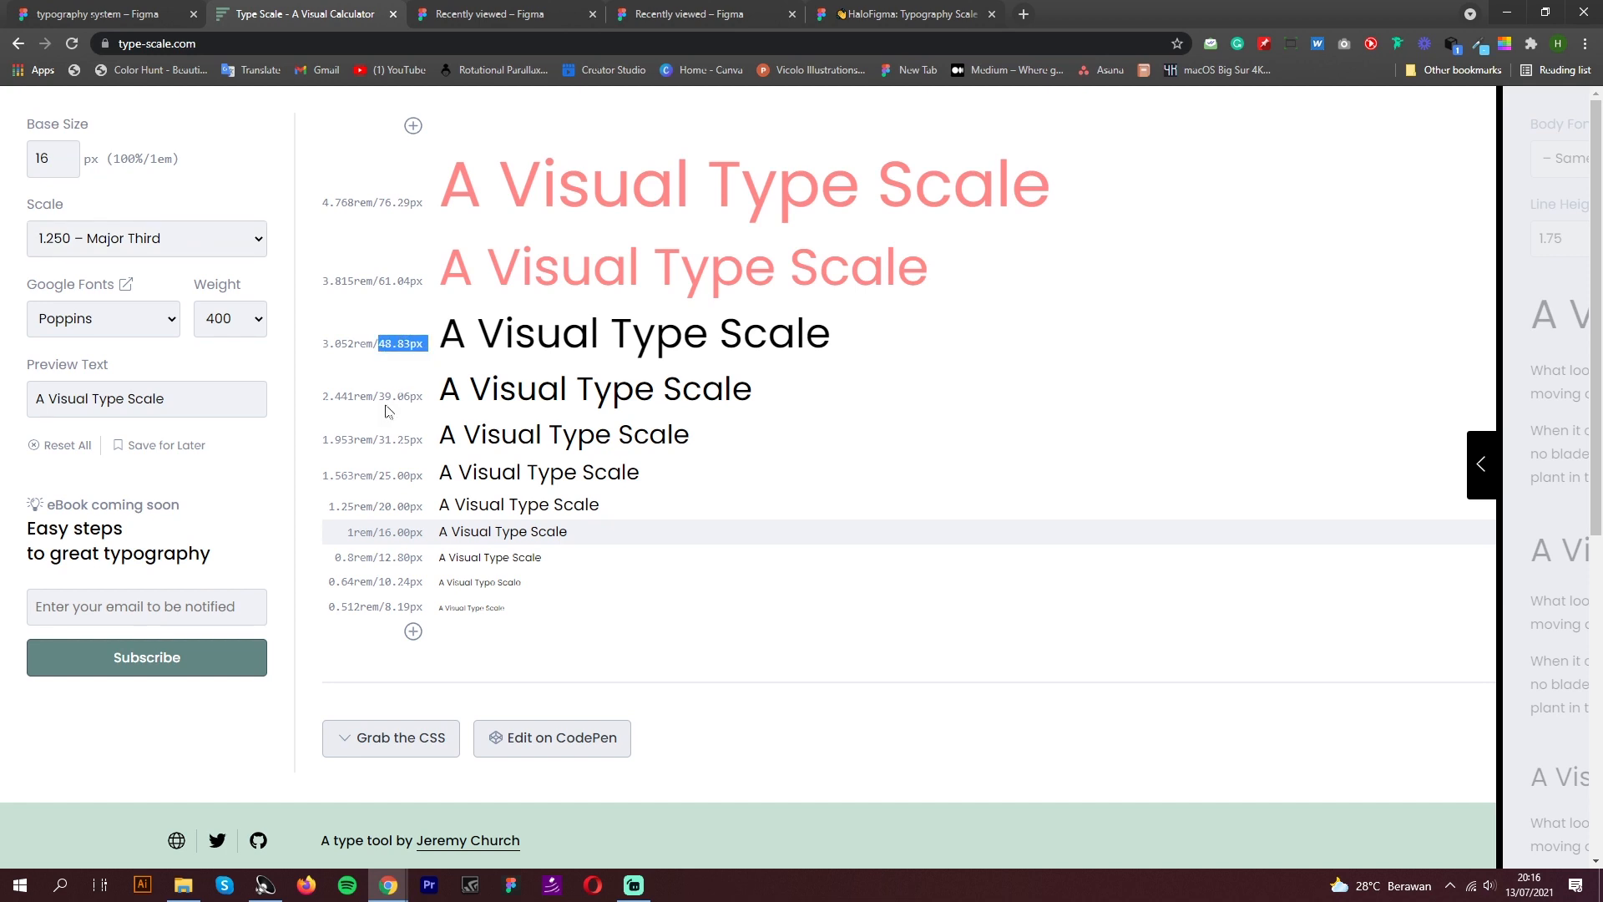
{"action": "double_click", "coordinate": [383, 397]}
{"action": "left_click_drag", "start_coordinate": [379, 439], "coordinate": [424, 542]}
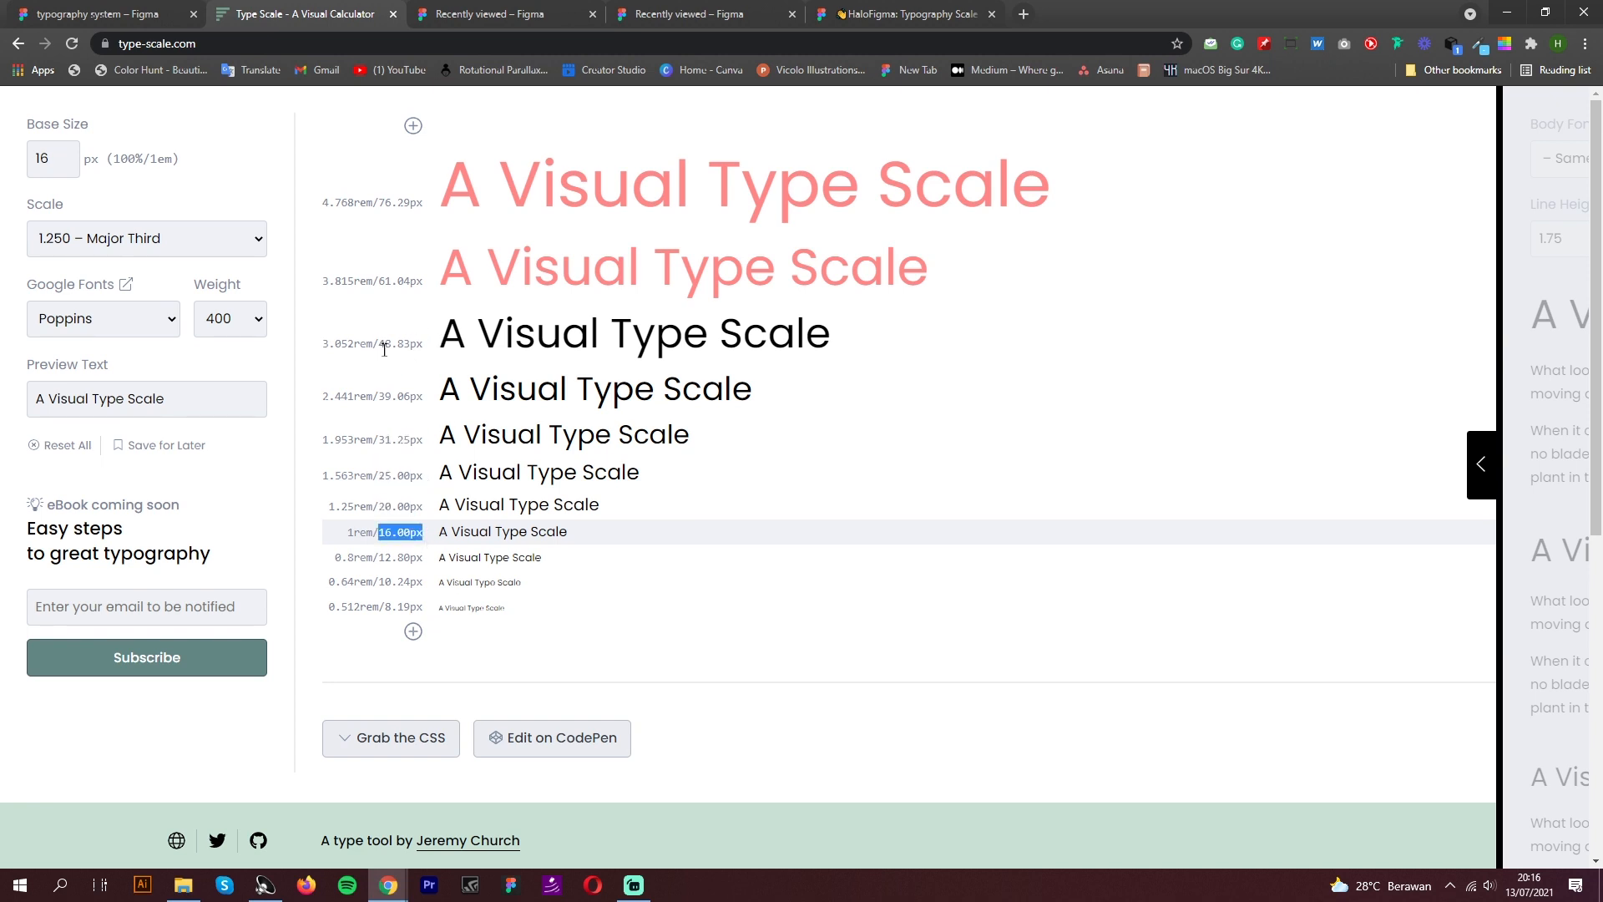
Capture a screenshot of the scale's lower size rows and paste it into the Figma typography system file
{"action": "left_click", "coordinate": [935, 466]}
{"action": "key", "text": "super+shift+s"}
{"action": "left_click_drag", "start_coordinate": [306, 297], "coordinate": [1074, 661]}
{"action": "key", "text": "ctrl+1"}
{"action": "key", "text": "ctrl+v"}
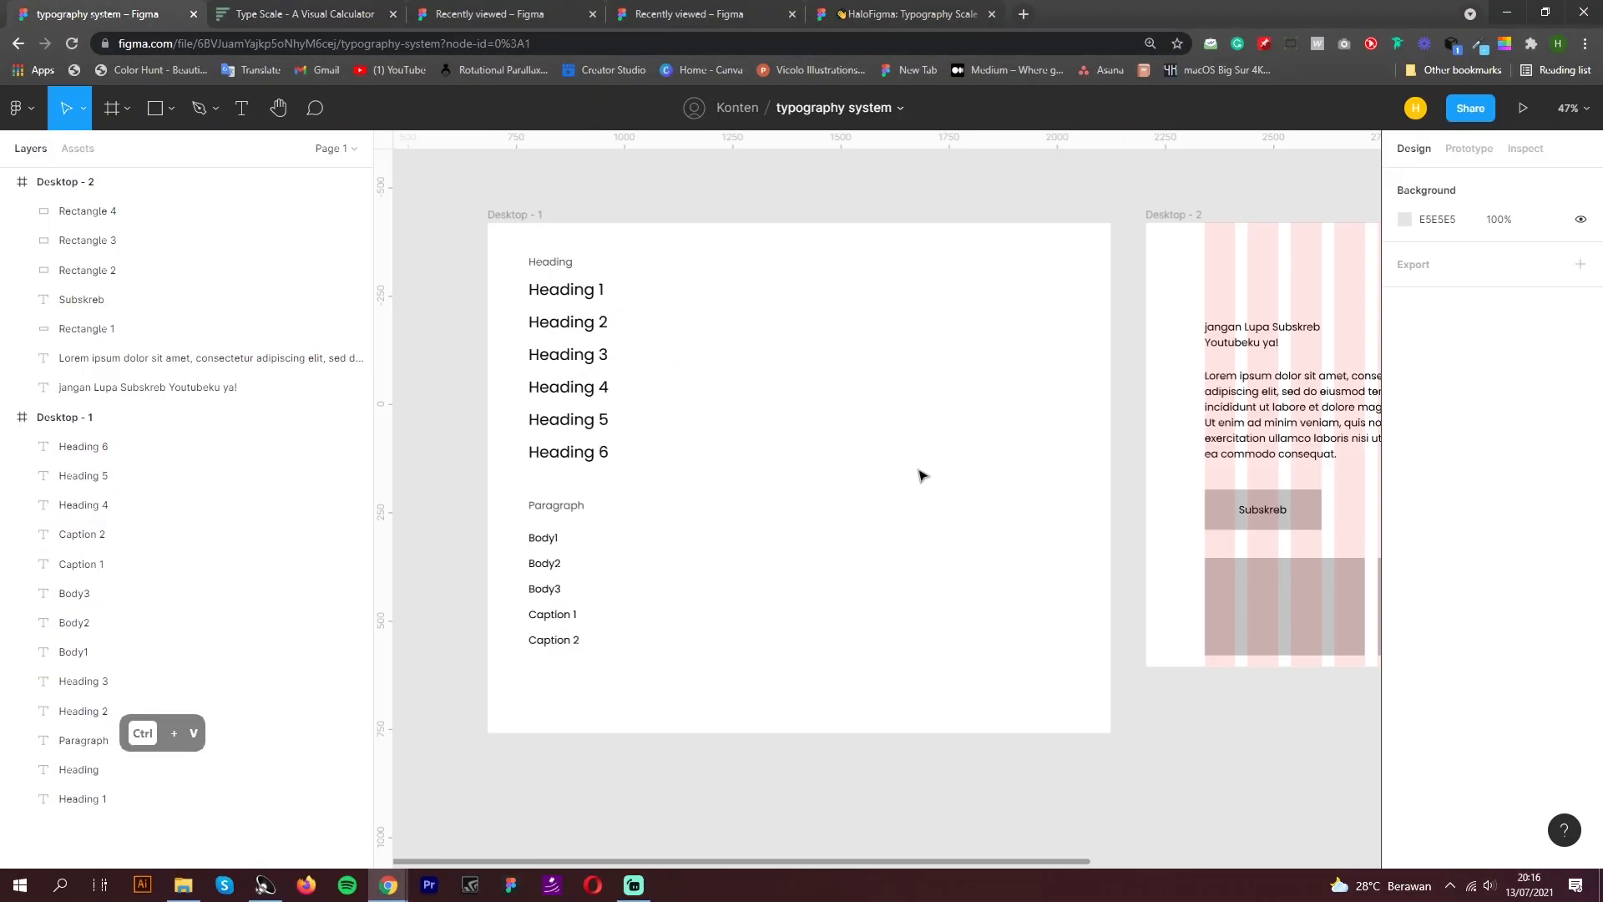
Move the pasted scale image up so it sits above and beside the heading list of Desktop - 1
{"action": "left_click_drag", "start_coordinate": [814, 344], "coordinate": [819, 326]}
{"action": "scroll", "coordinate": [701, 308], "scroll_direction": "up", "scroll_amount": 2}
{"action": "scroll", "coordinate": [699, 306], "scroll_direction": "up", "scroll_amount": 3}
{"action": "left_click_drag", "start_coordinate": [919, 681], "coordinate": [894, 347]}
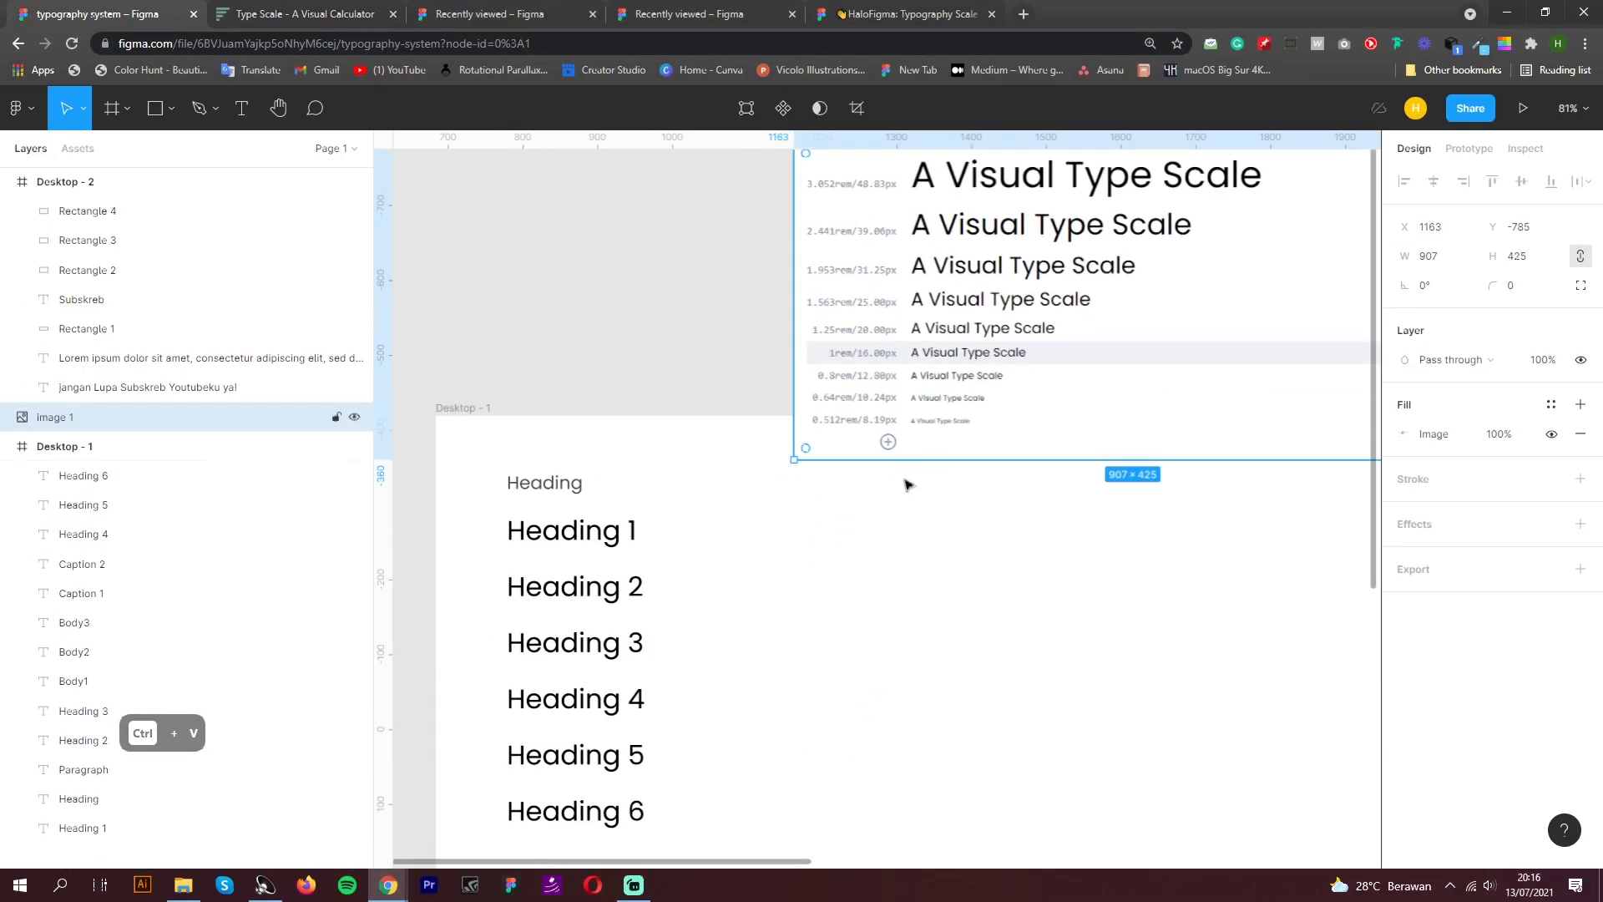
{"action": "left_click", "coordinate": [739, 367]}
Set the font size of the Heading 1 text to 48
{"action": "left_click", "coordinate": [584, 531]}
{"action": "scroll", "coordinate": [869, 490], "scroll_direction": "up", "scroll_amount": 1}
{"action": "scroll", "coordinate": [907, 405], "scroll_direction": "down", "scroll_amount": 2}
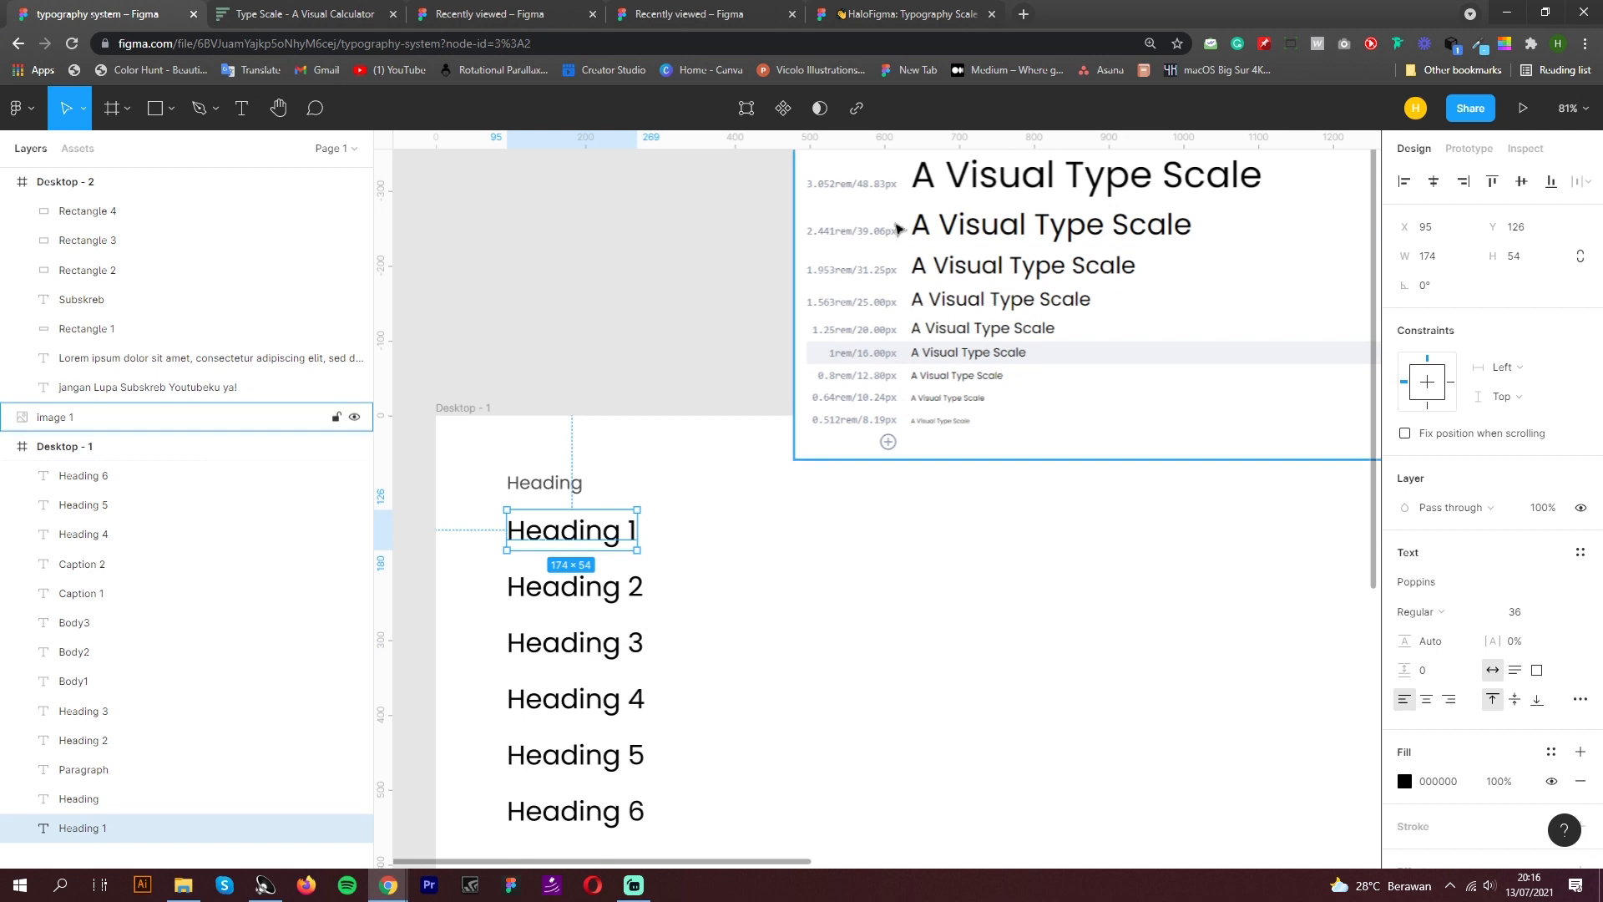
{"action": "left_click", "coordinate": [1535, 622]}
{"action": "type", "text": "48"}
{"action": "key", "text": "Return"}
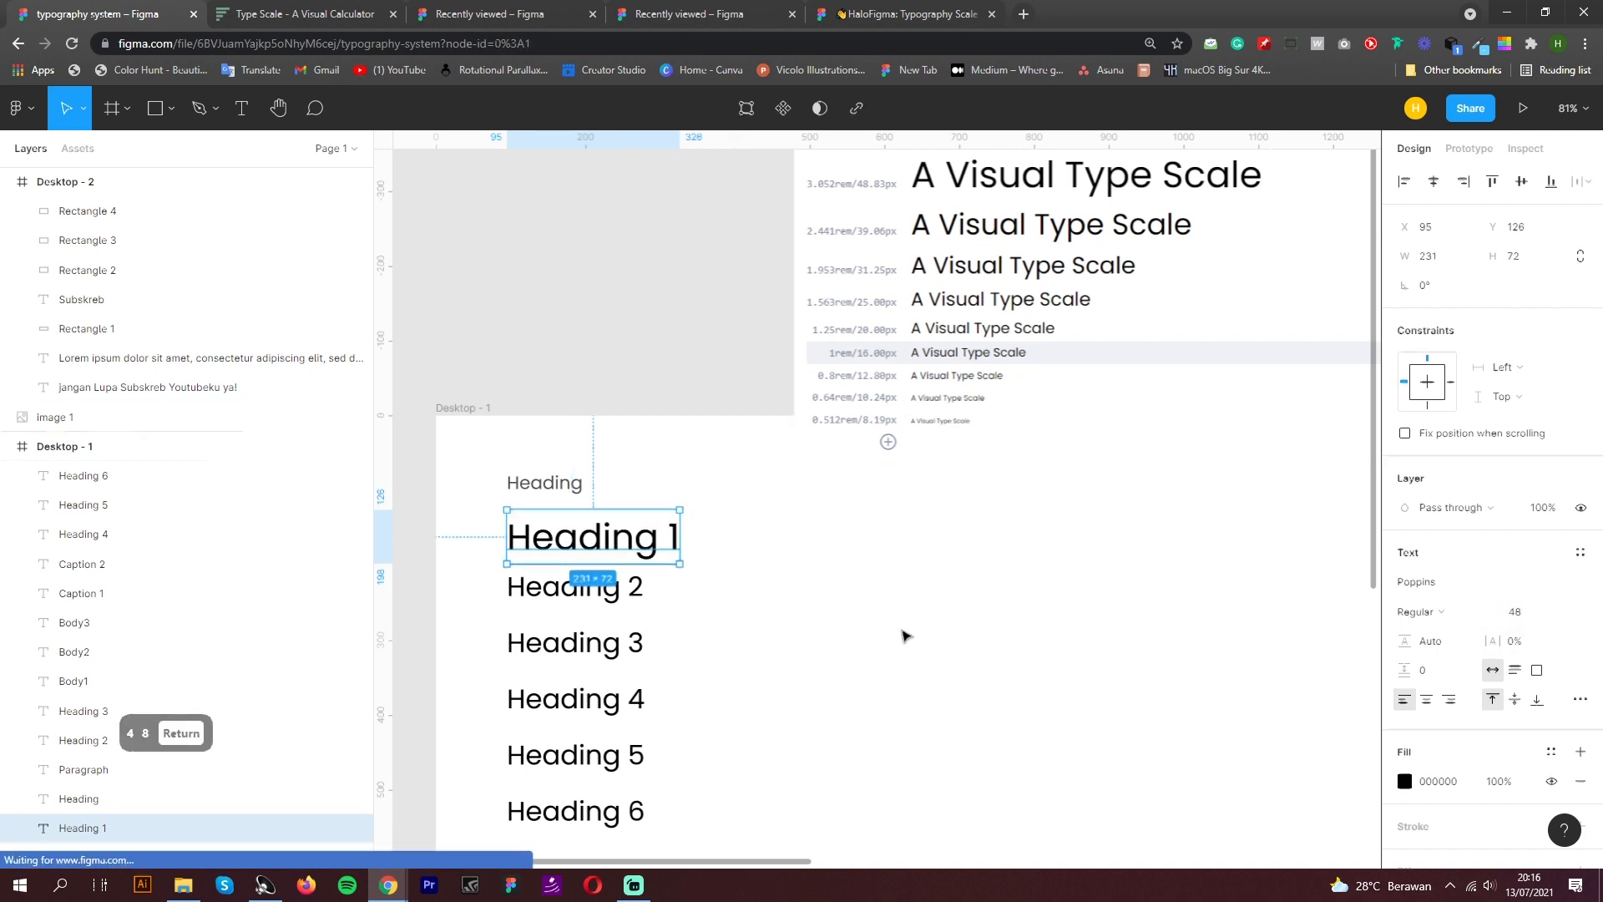
Set the font size of the Heading 2 text to 40
{"action": "left_click", "coordinate": [607, 586]}
{"action": "scroll", "coordinate": [916, 412], "scroll_direction": "up", "scroll_amount": 2}
{"action": "scroll", "coordinate": [916, 412], "scroll_direction": "down", "scroll_amount": 2}
{"action": "left_click", "coordinate": [1530, 618]}
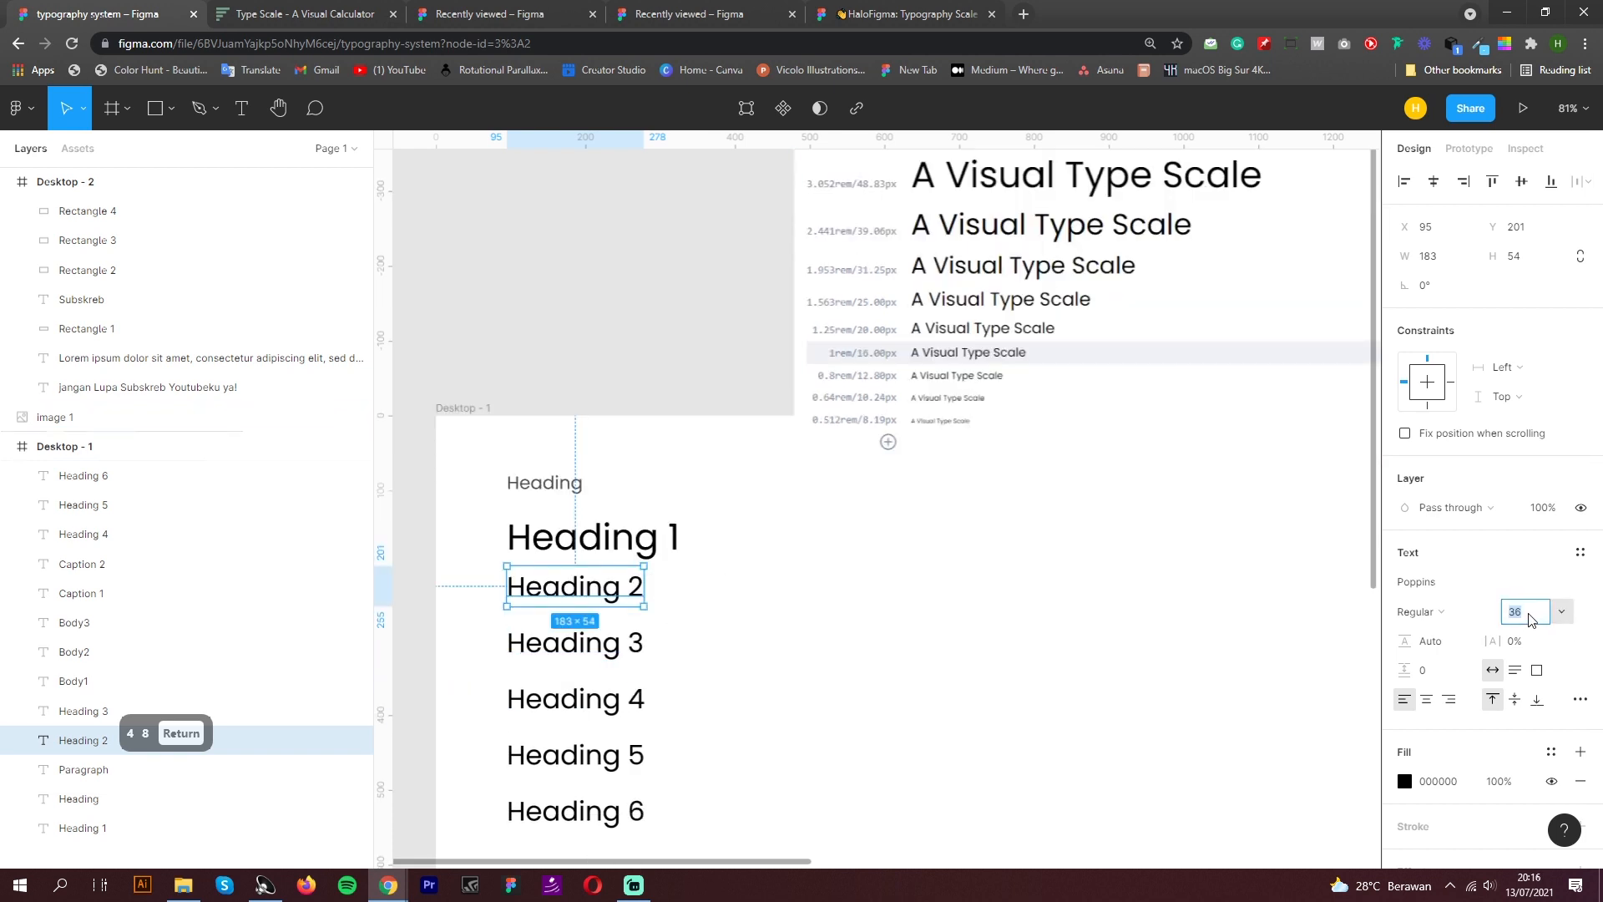
{"action": "type", "text": "40"}
{"action": "key", "text": "Return"}
Set the font size of the Heading 3 text to 32
{"action": "left_click", "coordinate": [614, 645]}
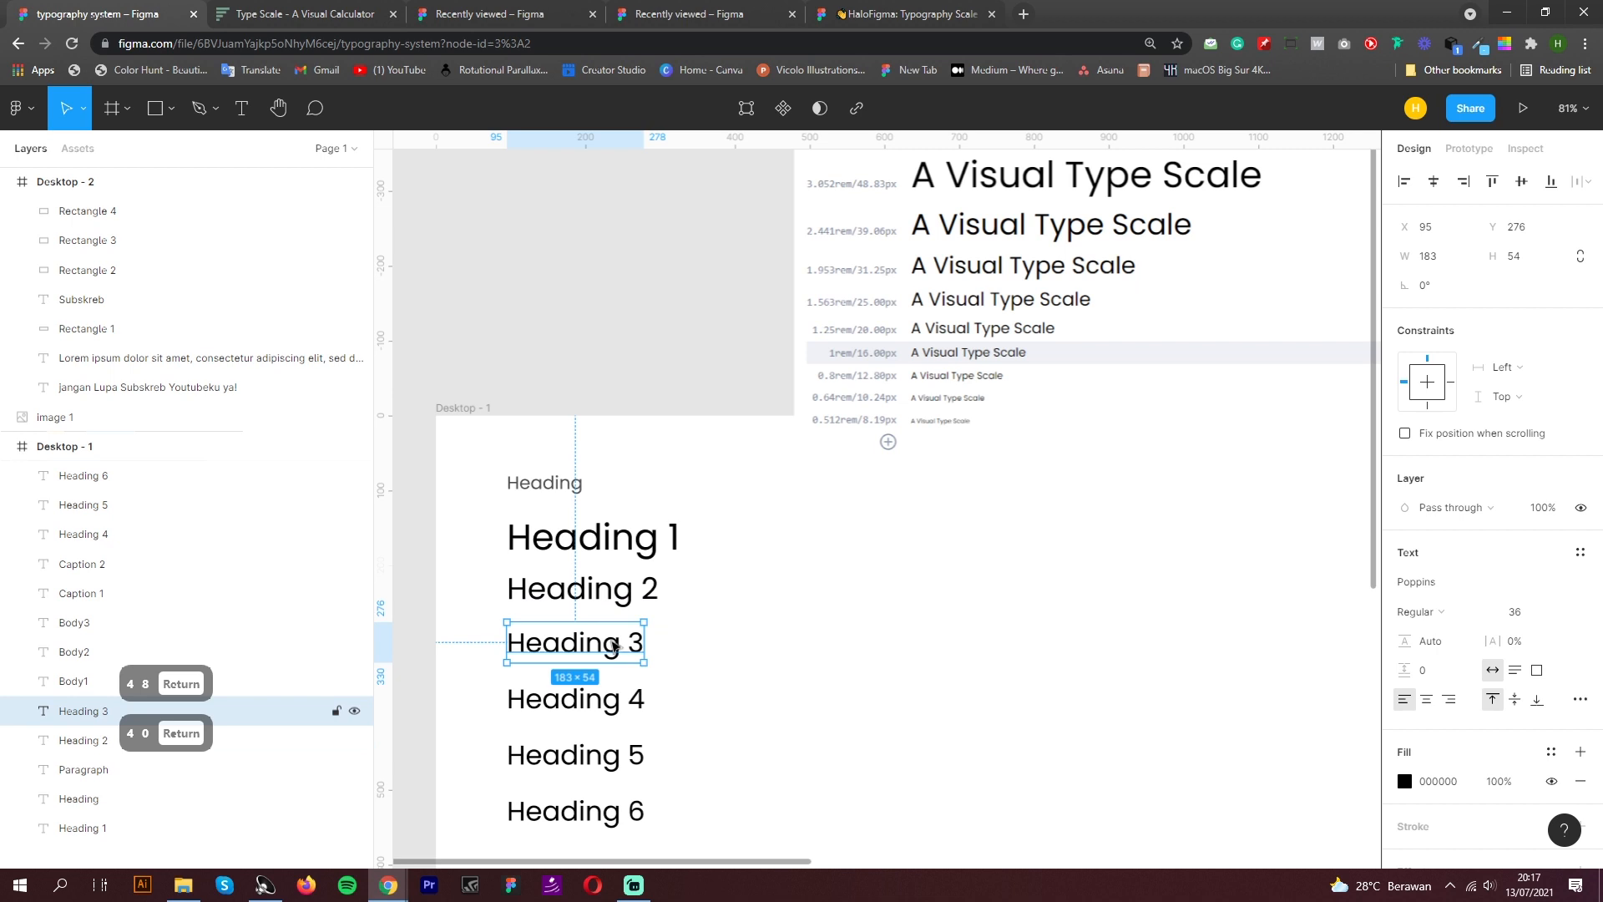
{"action": "left_click", "coordinate": [1532, 618]}
{"action": "type", "text": "32"}
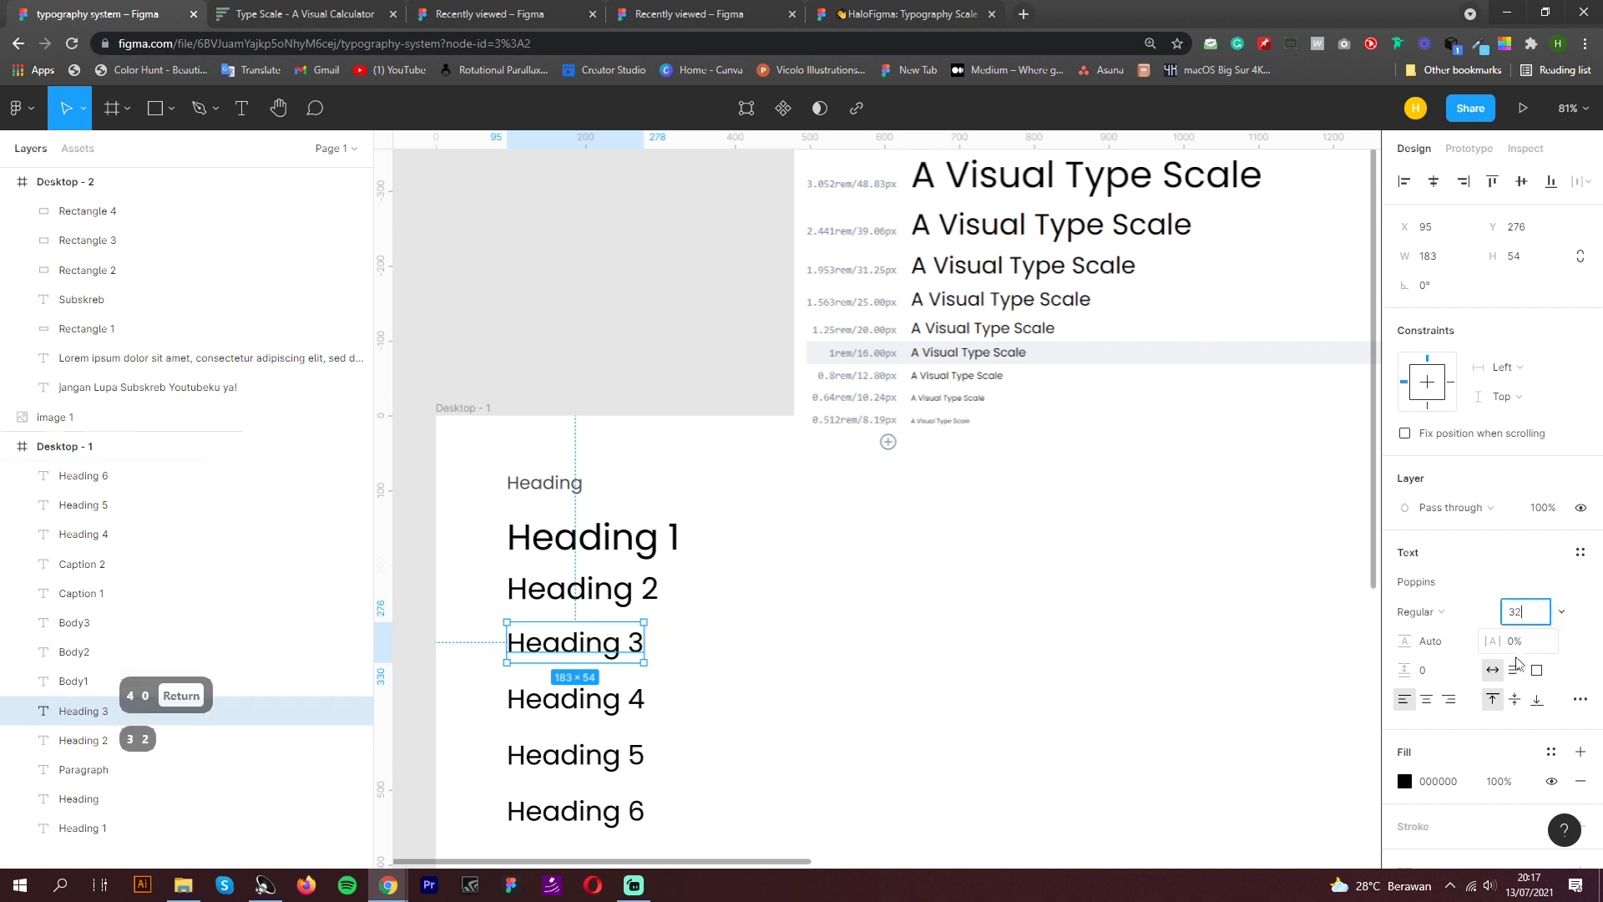
{"action": "key", "text": "Return"}
Set the font size of the Heading 4 text to 24
{"action": "left_click", "coordinate": [632, 700]}
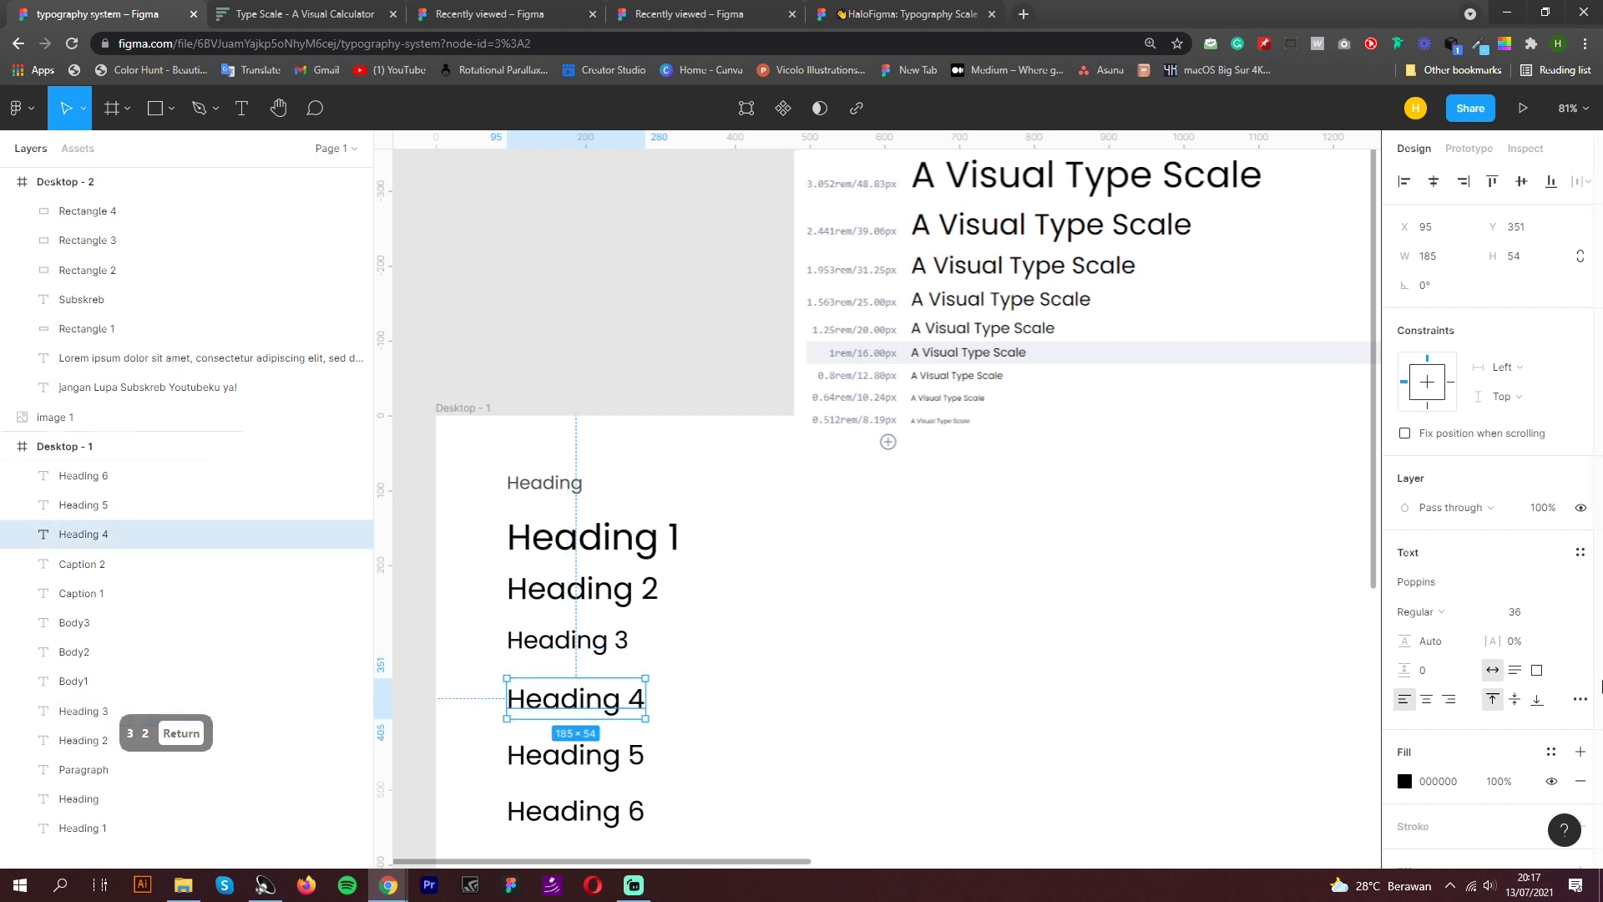
{"action": "left_click", "coordinate": [1532, 614]}
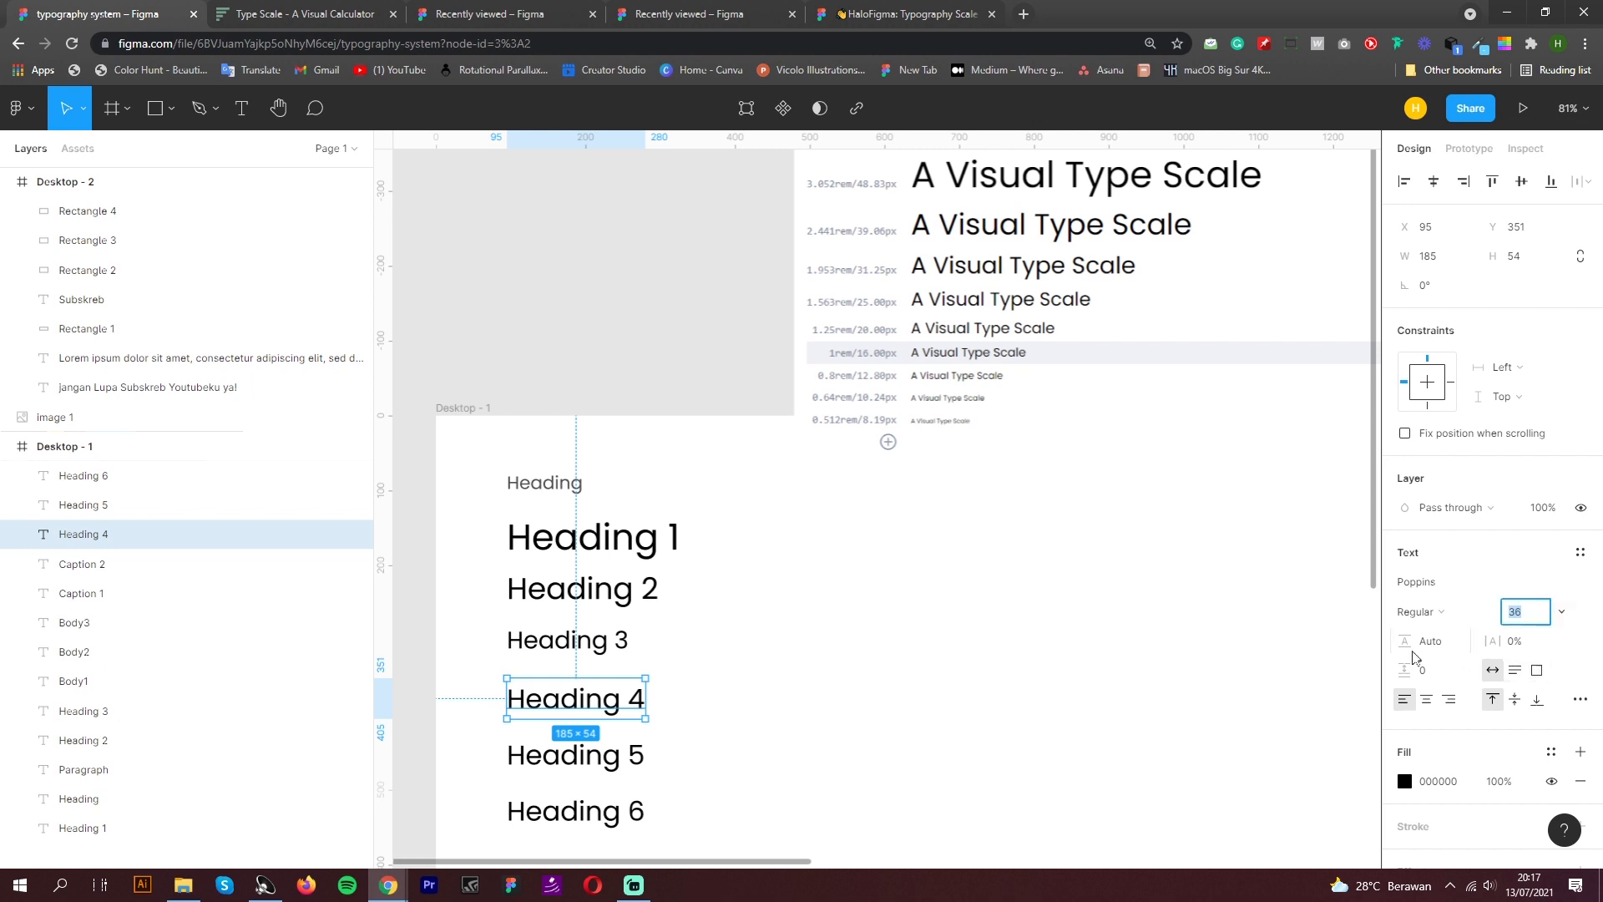
{"action": "type", "text": "24"}
{"action": "key", "text": "Return"}
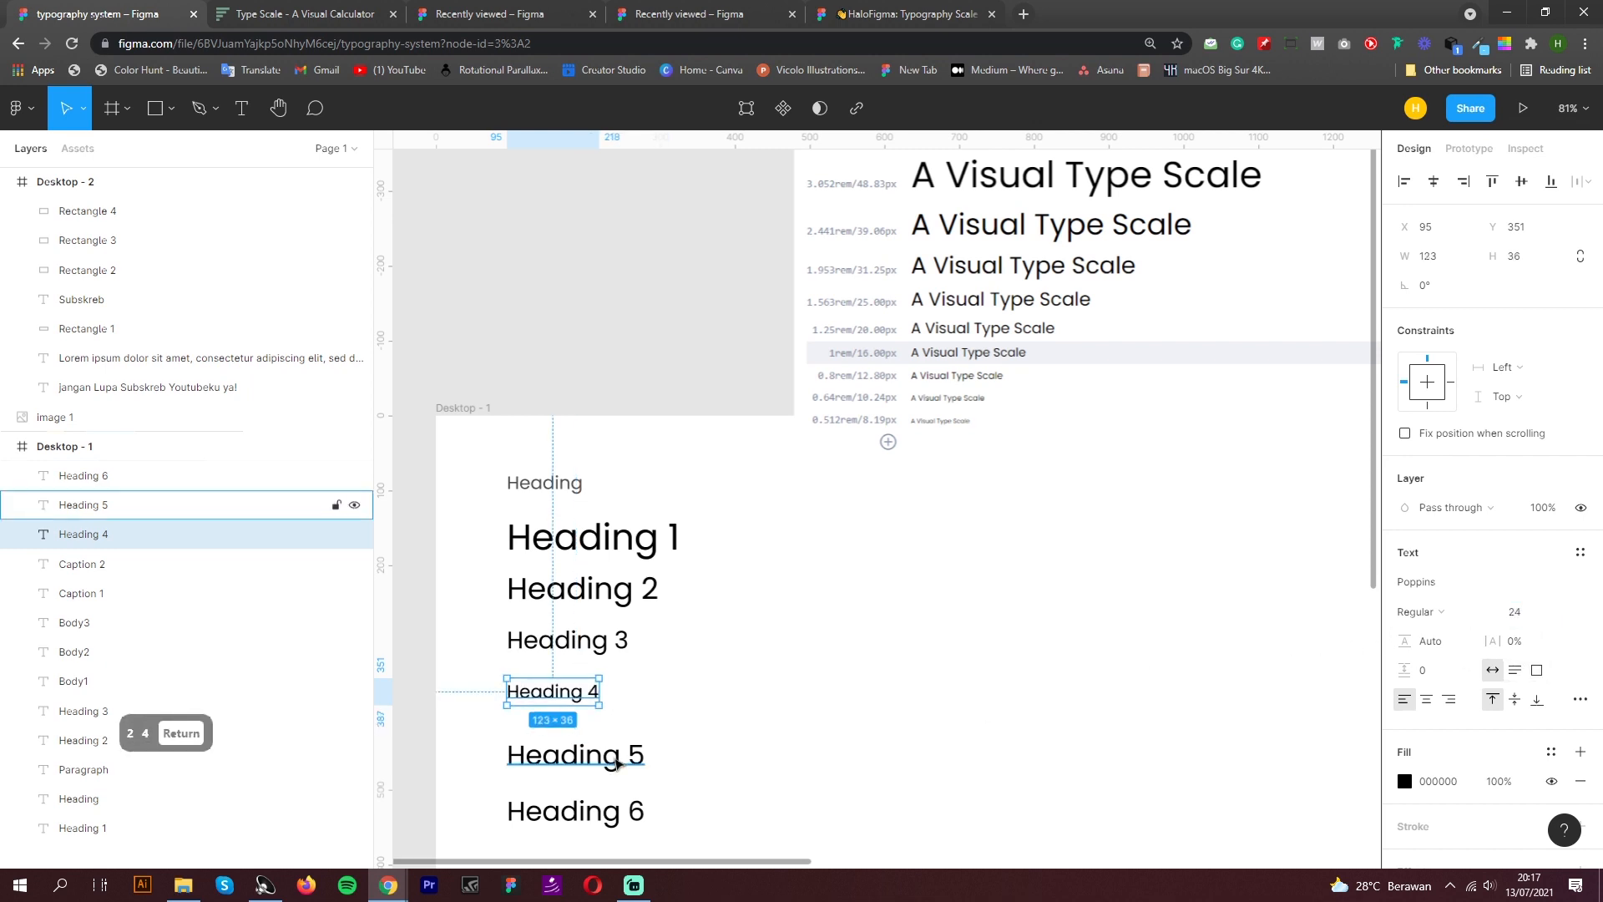
Set the font size of the Heading 5 text to 20
{"action": "key", "text": "Tab"}
{"action": "left_click", "coordinate": [1523, 614]}
{"action": "type", "text": "20"}
{"action": "key", "text": "Return"}
Set the font size of the Heading 6 text to 16
{"action": "scroll", "coordinate": [630, 727], "scroll_direction": "down", "scroll_amount": 2}
{"action": "left_click", "coordinate": [630, 726]}
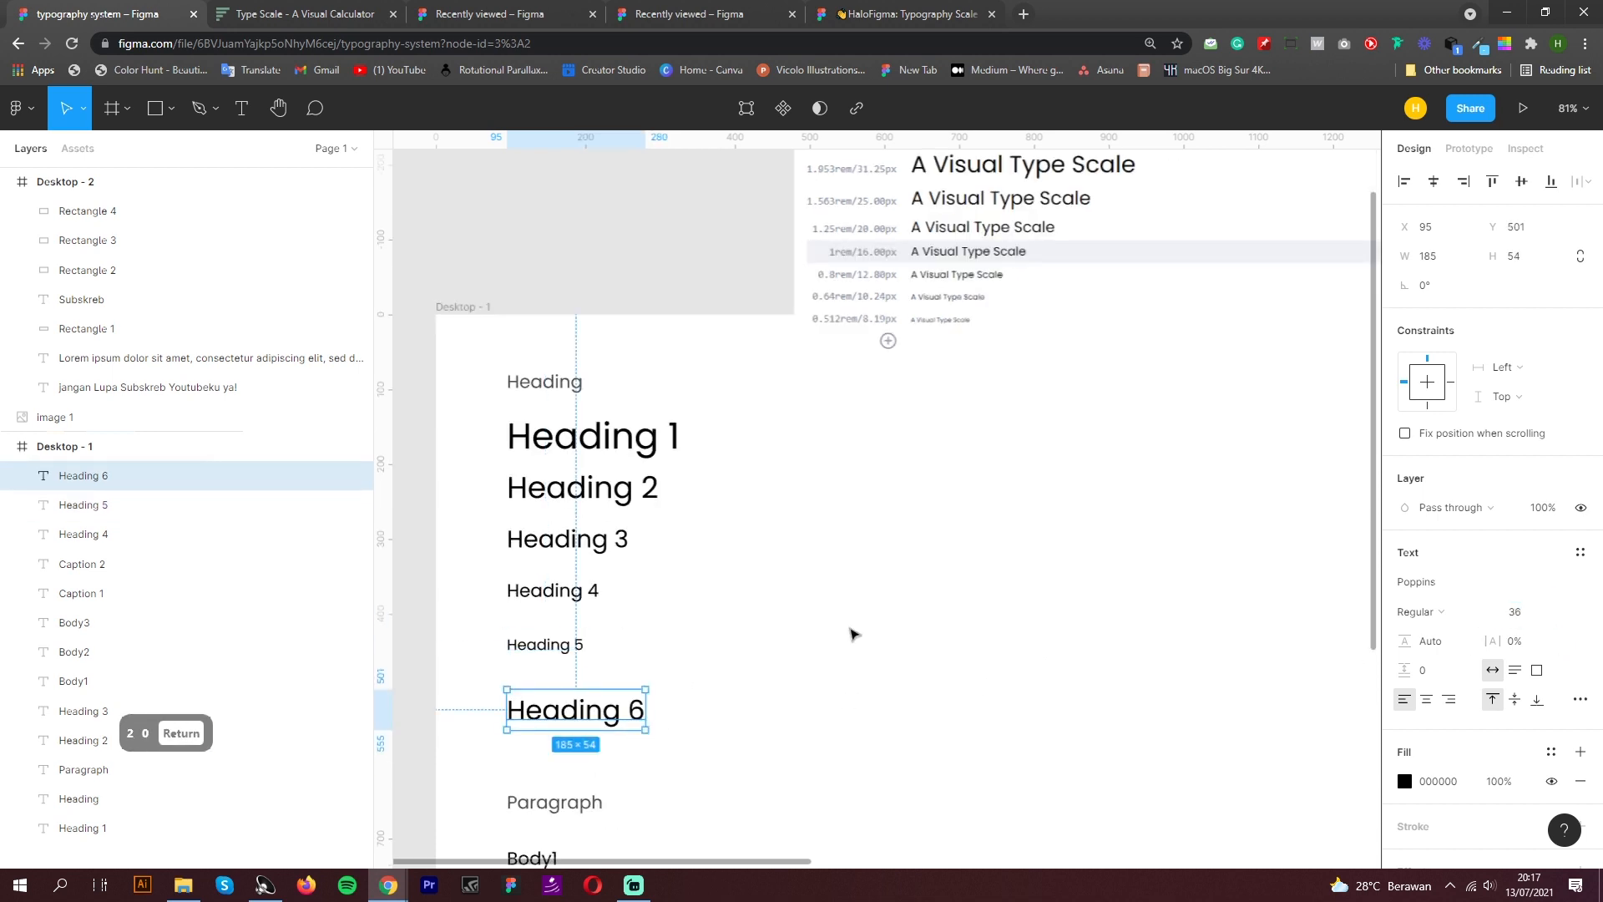
{"action": "left_click", "coordinate": [1523, 614]}
{"action": "type", "text": "16"}
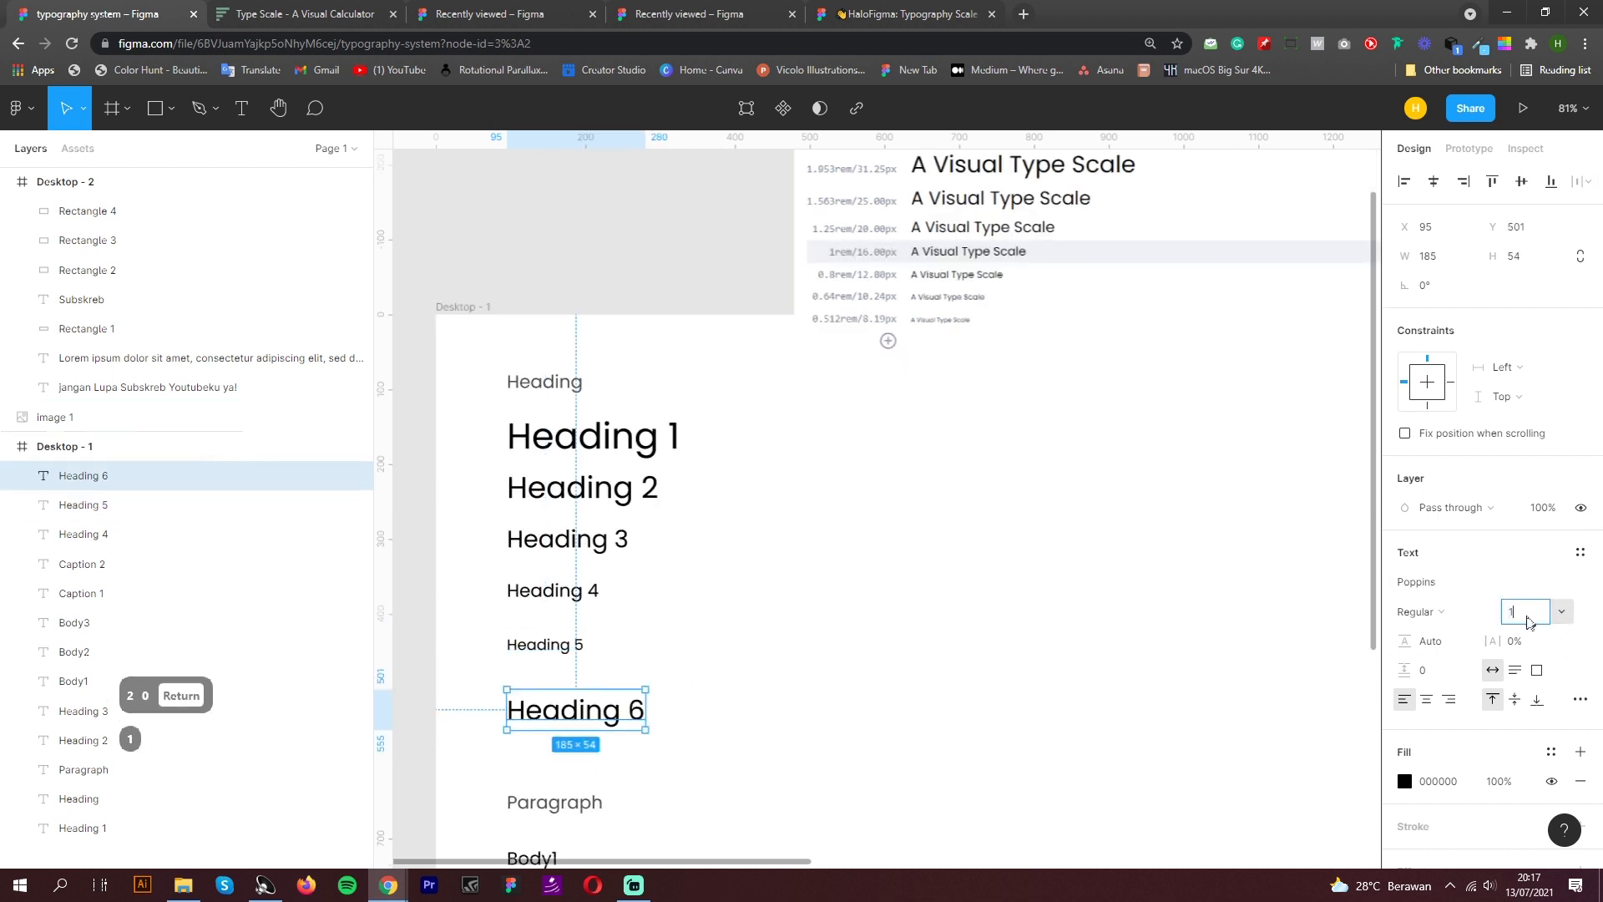
{"action": "key", "text": "Return"}
Distribute the Heading 1 to Heading 6 texts with even vertical spacing
{"action": "left_click", "coordinate": [609, 665]}
{"action": "left_click_drag", "start_coordinate": [624, 725], "coordinate": [510, 432]}
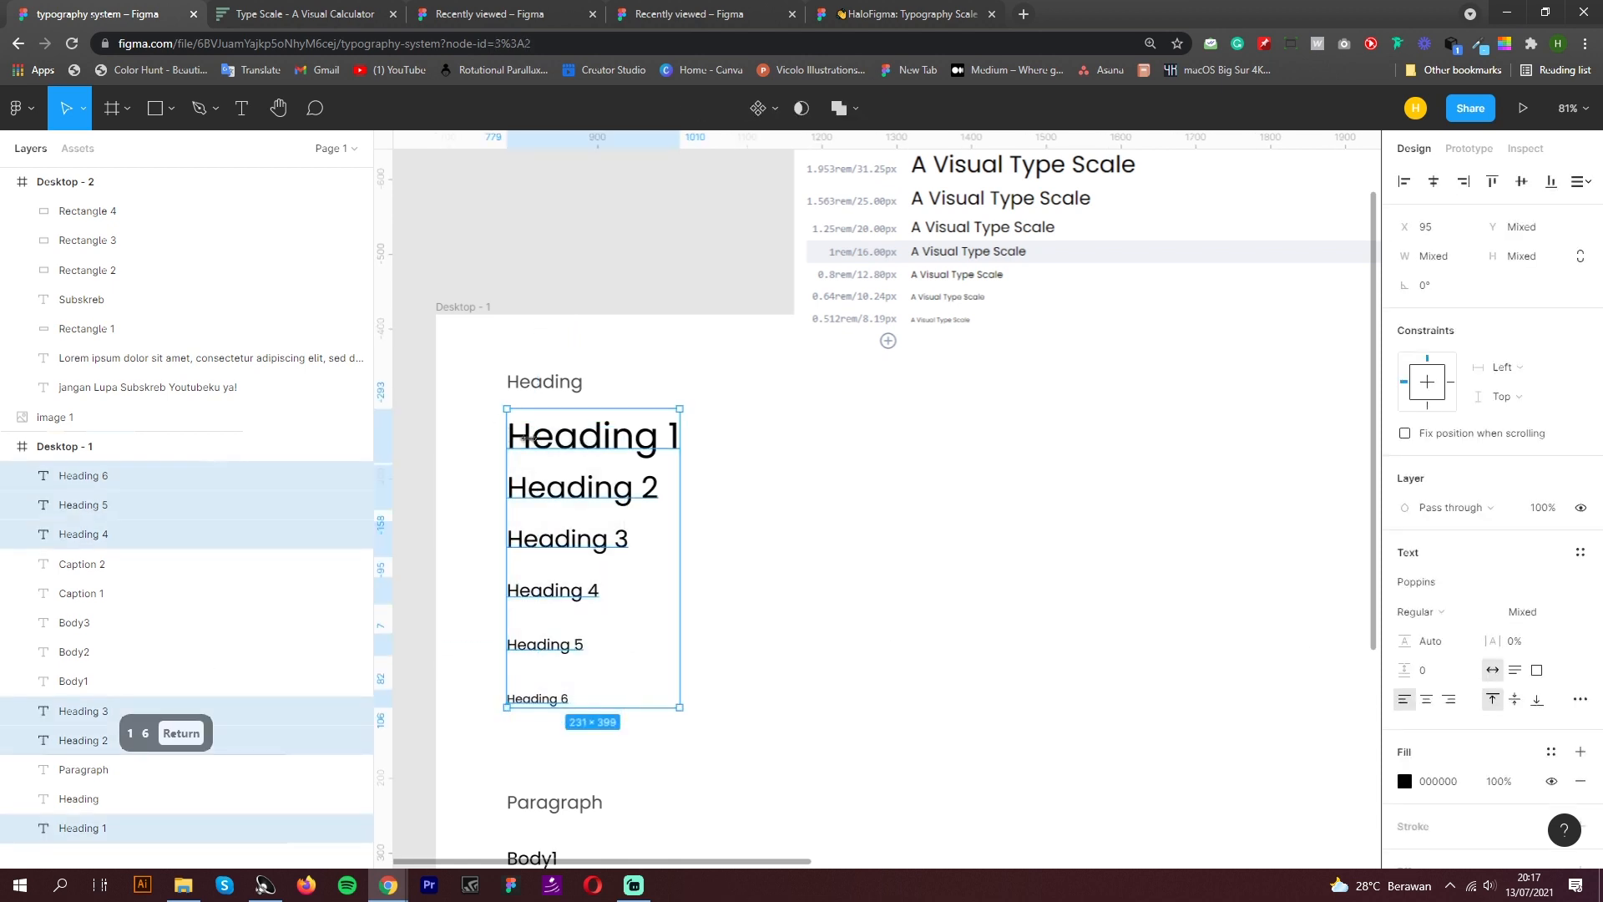
{"action": "left_click", "coordinate": [666, 675]}
{"action": "left_click", "coordinate": [883, 626]}
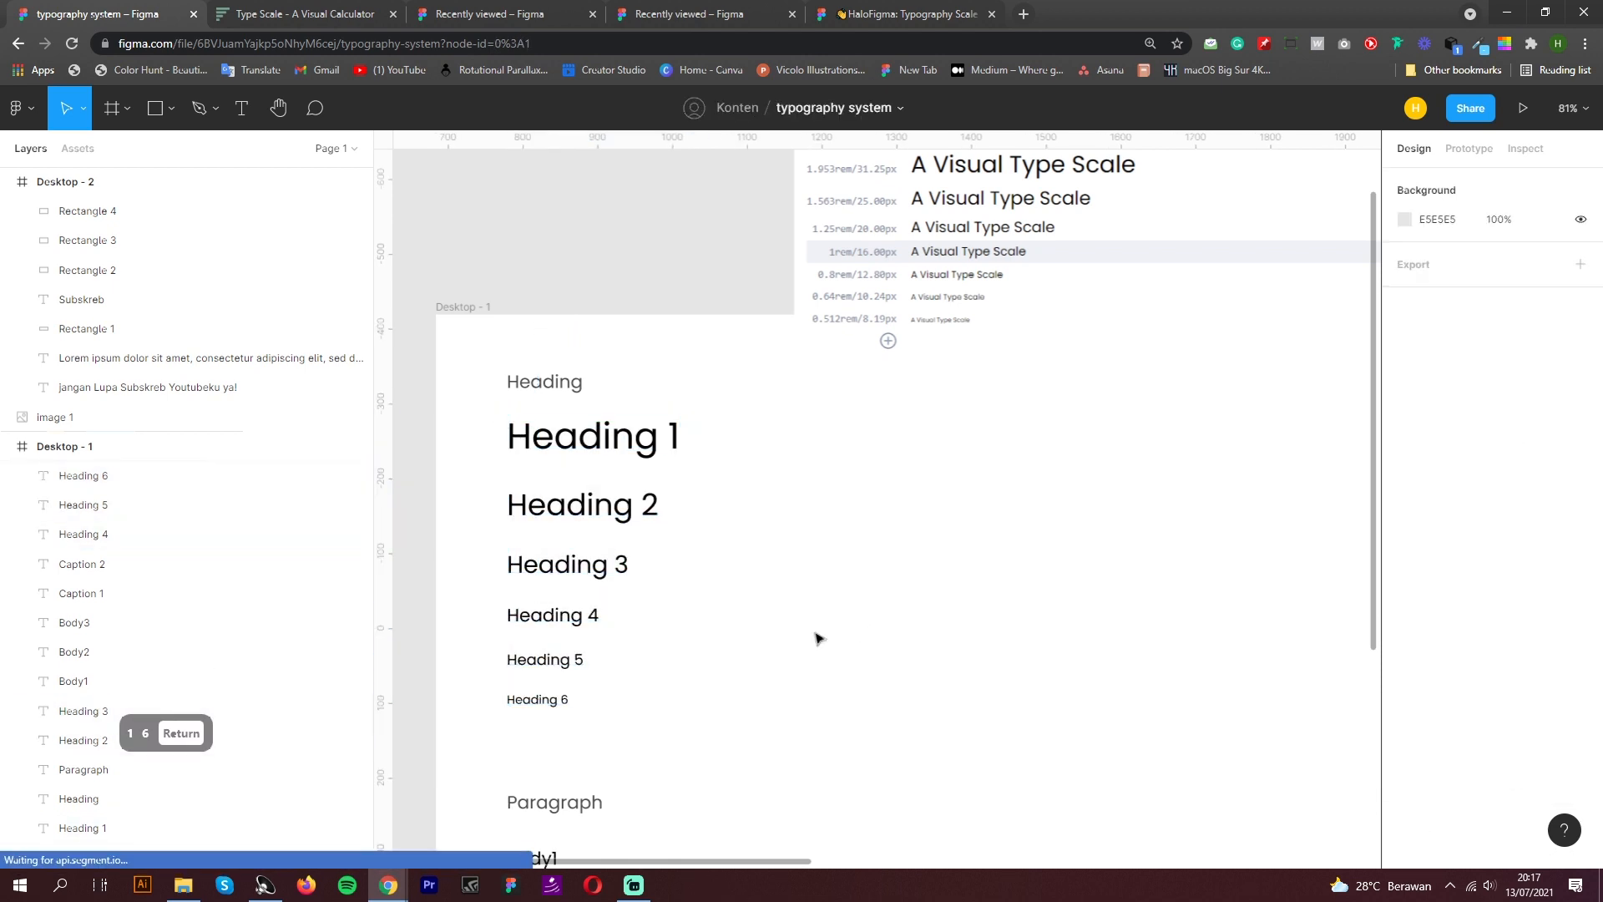
Duplicate the Heading 1 to Heading 6 texts as a second column beside the originals
{"action": "scroll", "coordinate": [883, 626], "scroll_direction": "down", "scroll_amount": 2}
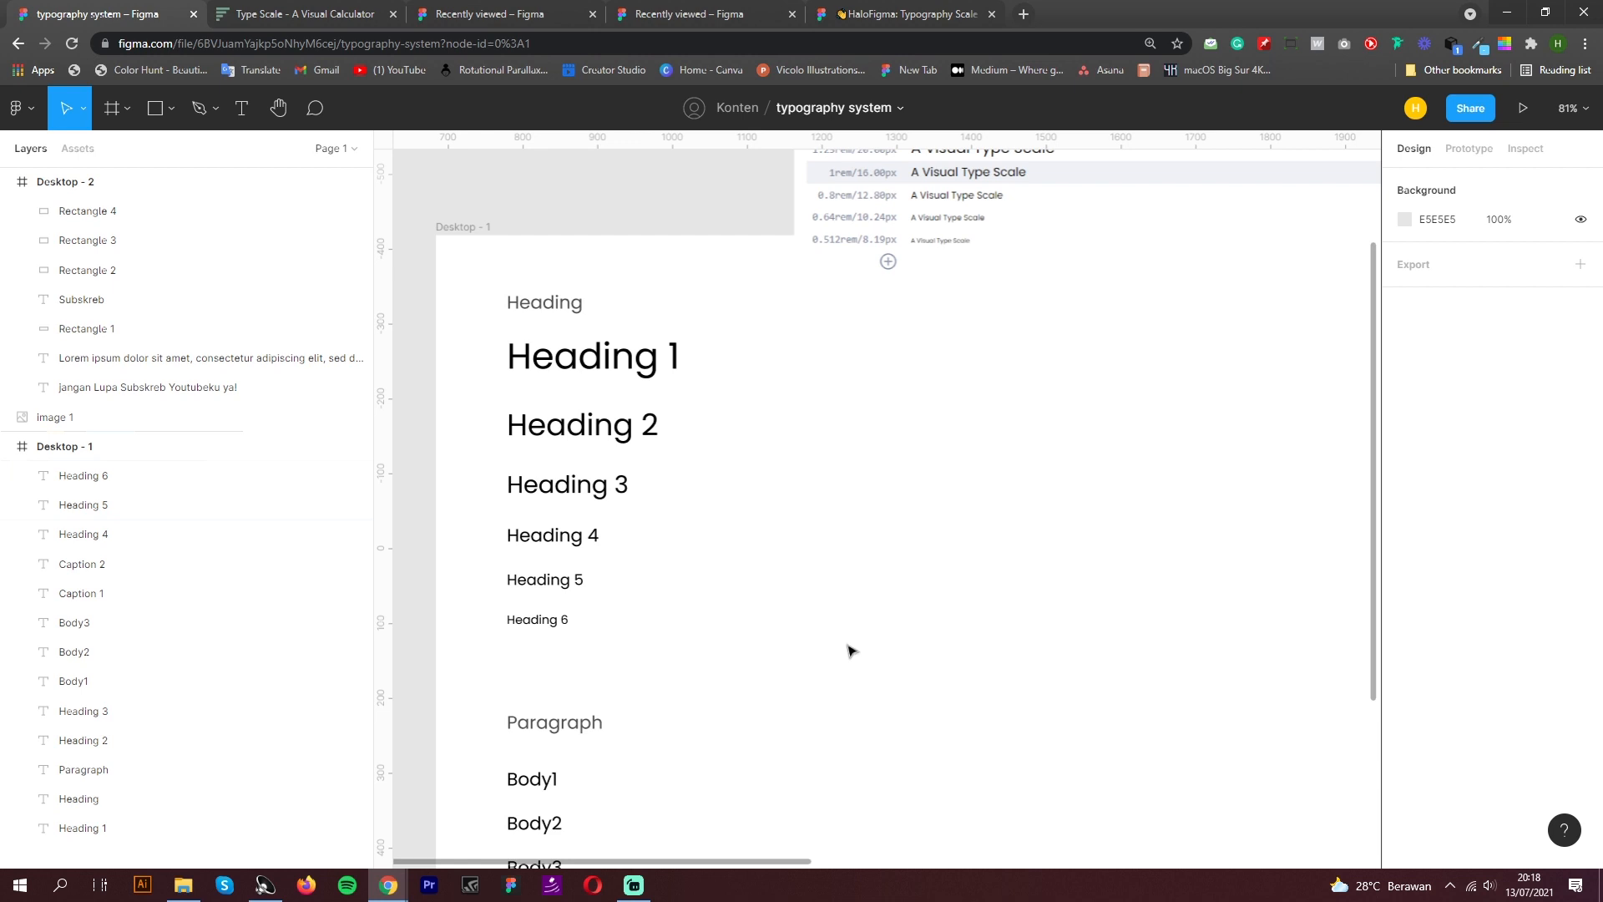
{"action": "left_click", "coordinate": [643, 360]}
{"action": "left_click", "coordinate": [951, 429]}
{"action": "left_click_drag", "start_coordinate": [734, 673], "coordinate": [536, 372]}
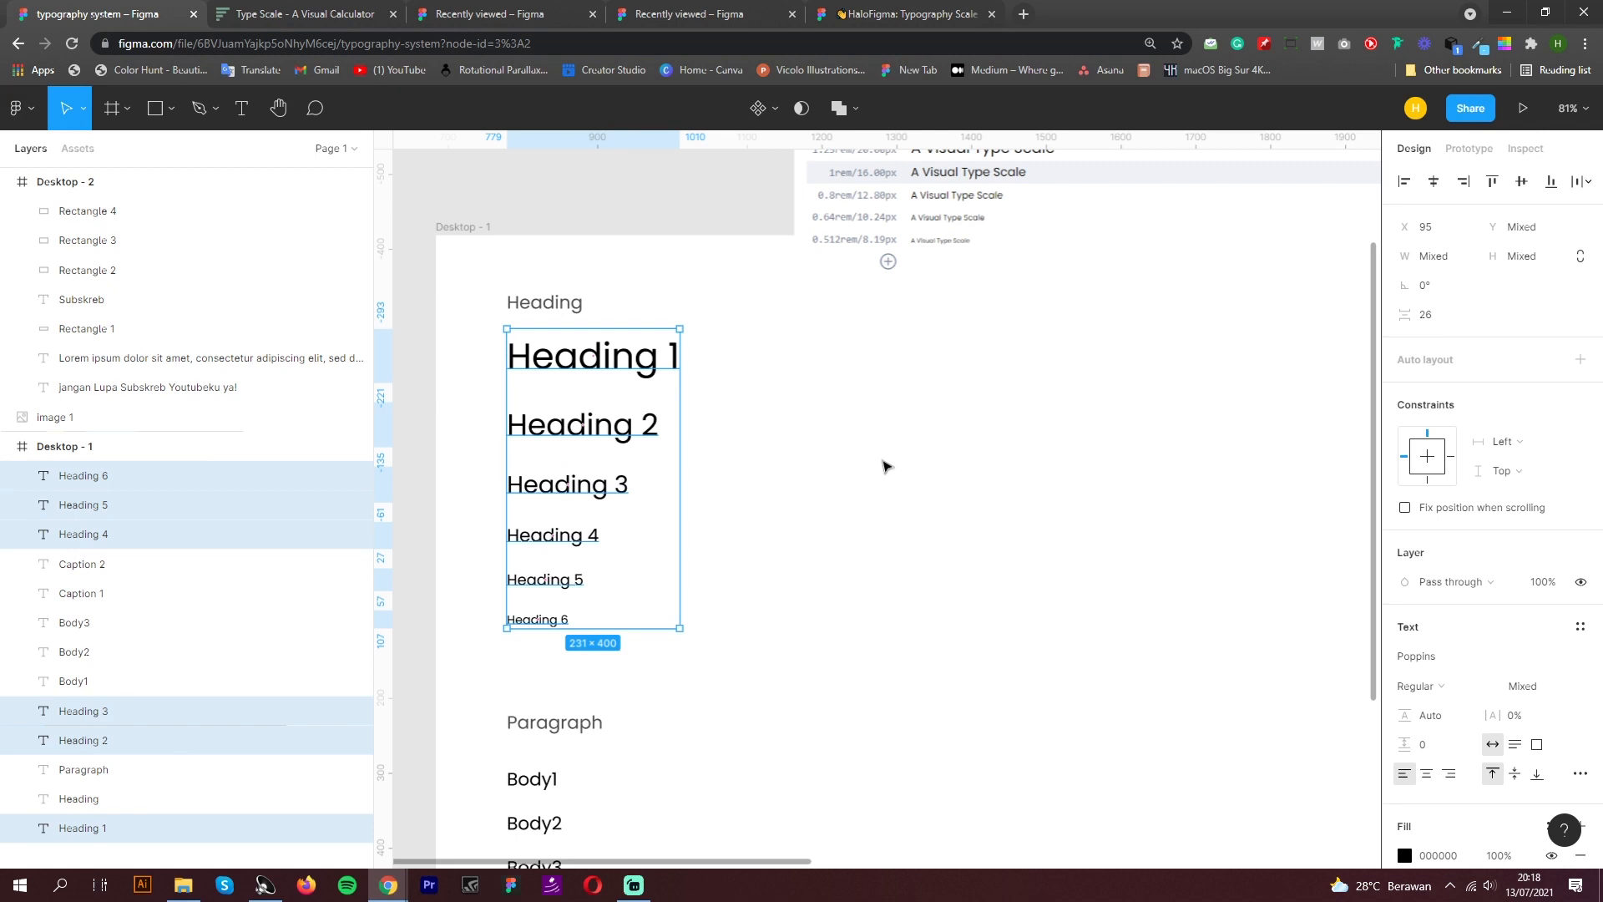
{"action": "key", "text": "ctrl+c"}
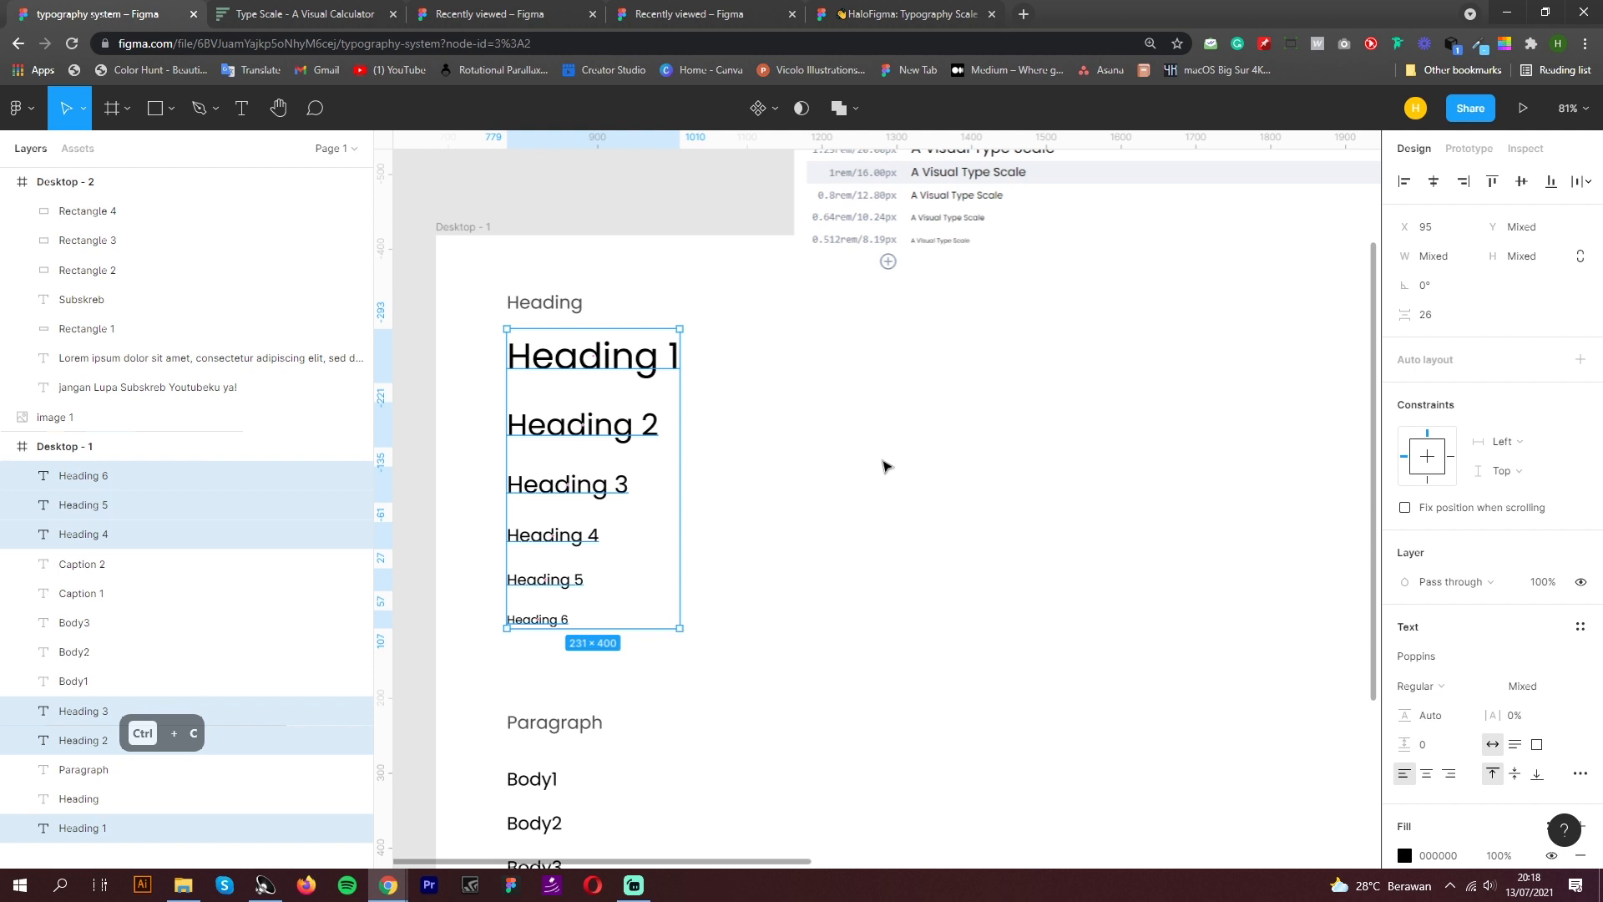
{"action": "key", "text": "ctrl+v"}
{"action": "key", "text": "Escape"}
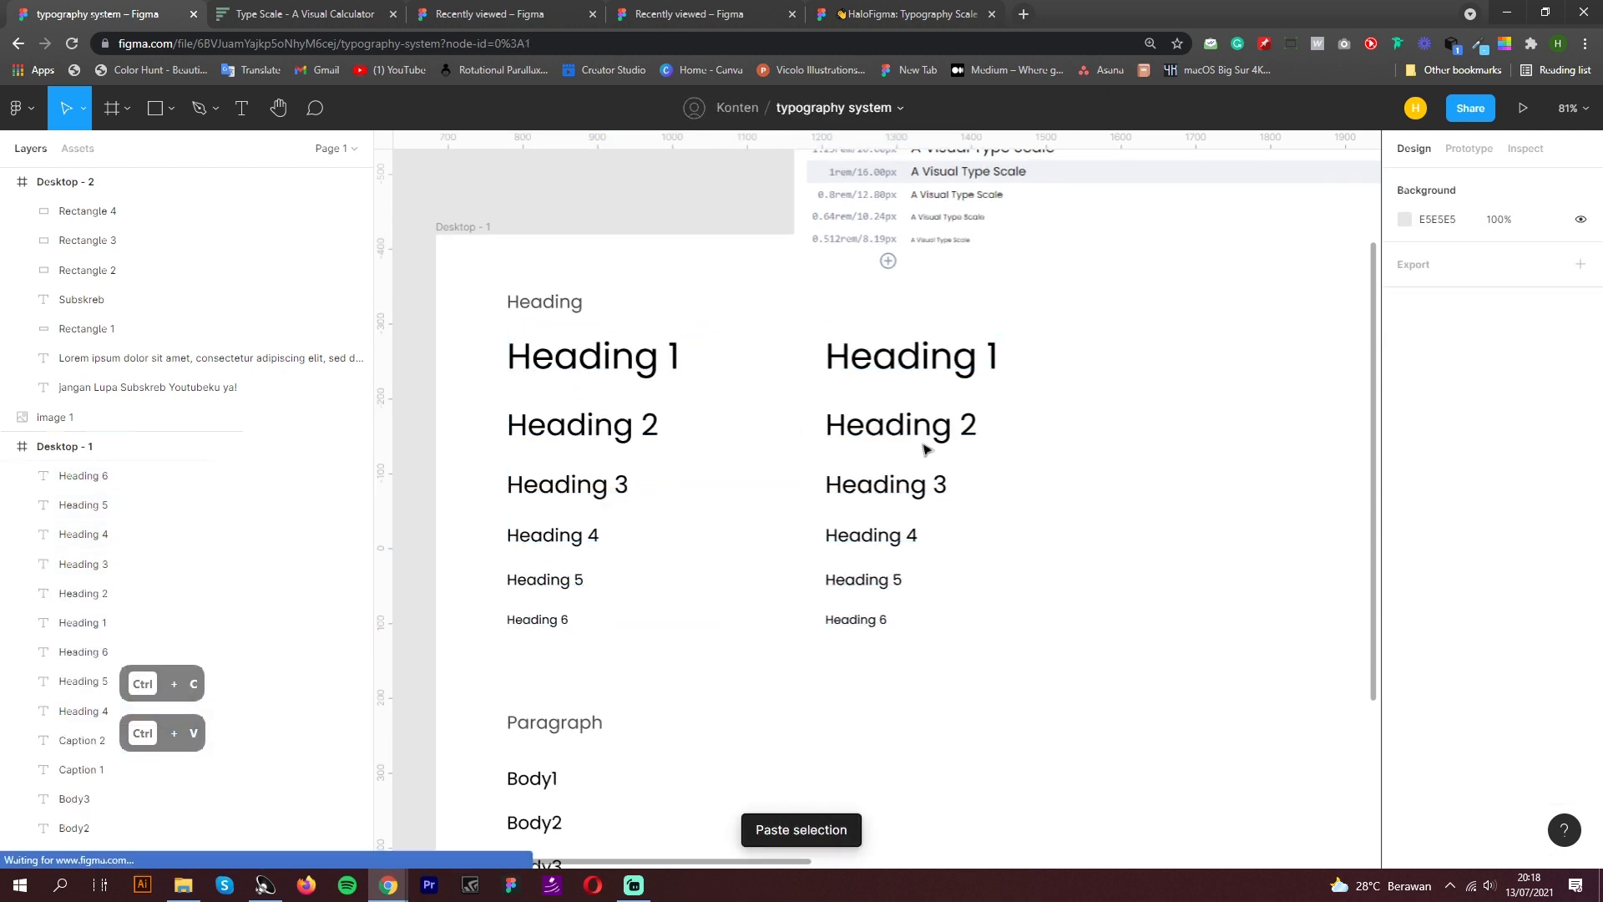
Set the font size of Heading 2 in the second column to 42
{"action": "left_click", "coordinate": [964, 424]}
{"action": "left_click", "coordinate": [985, 376]}
{"action": "left_click", "coordinate": [964, 426]}
{"action": "left_click", "coordinate": [1528, 614]}
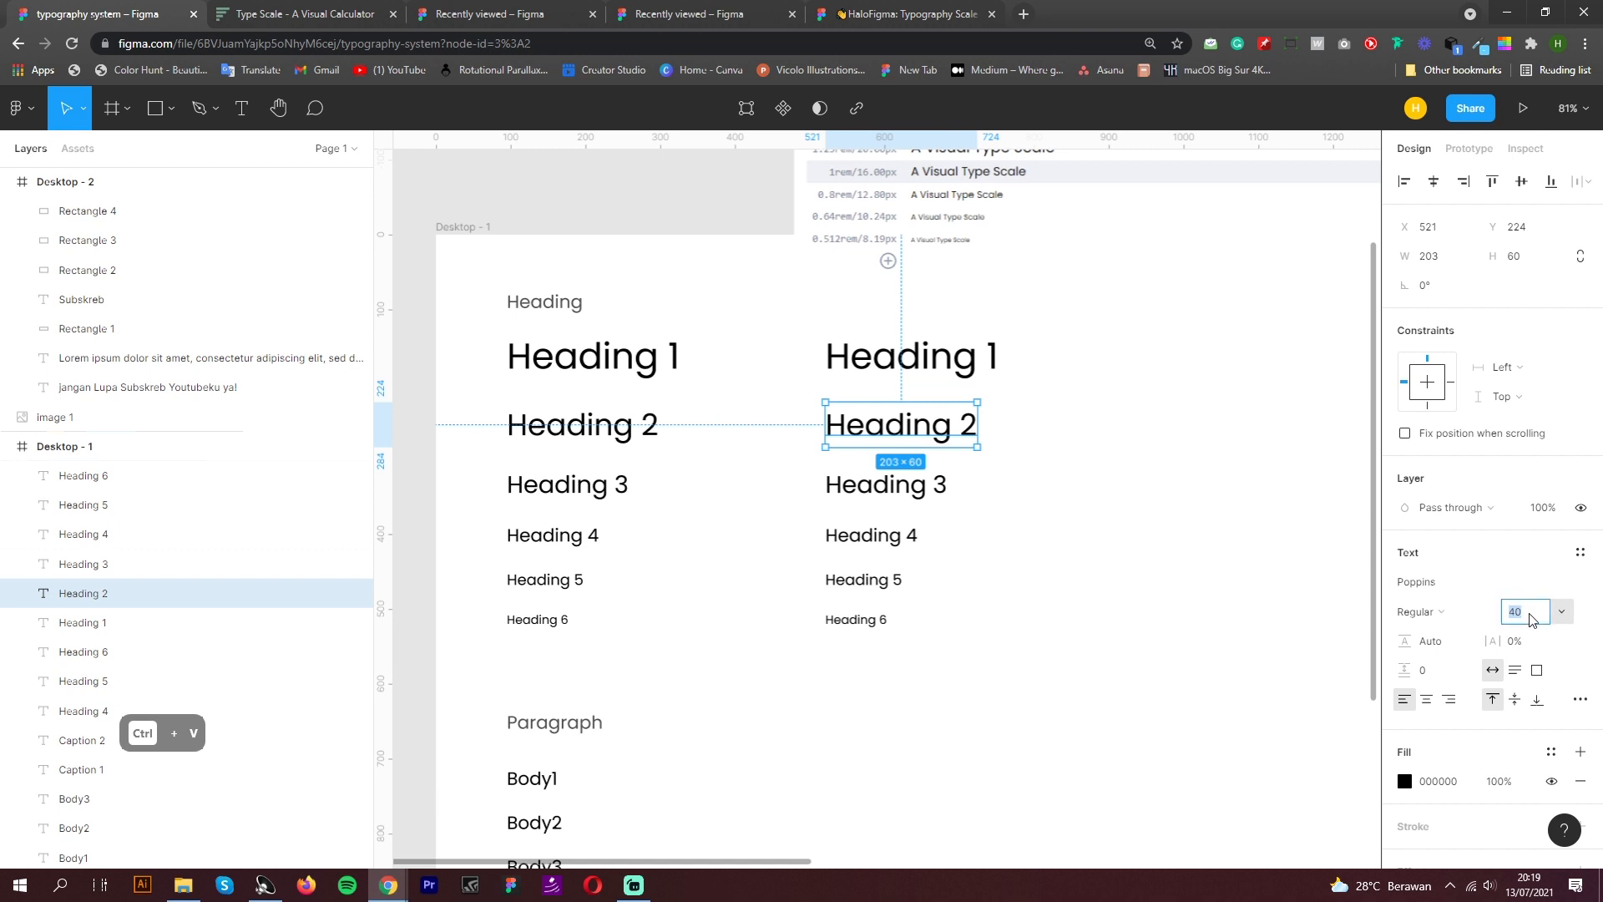
{"action": "type", "text": "42"}
{"action": "key", "text": "Return"}
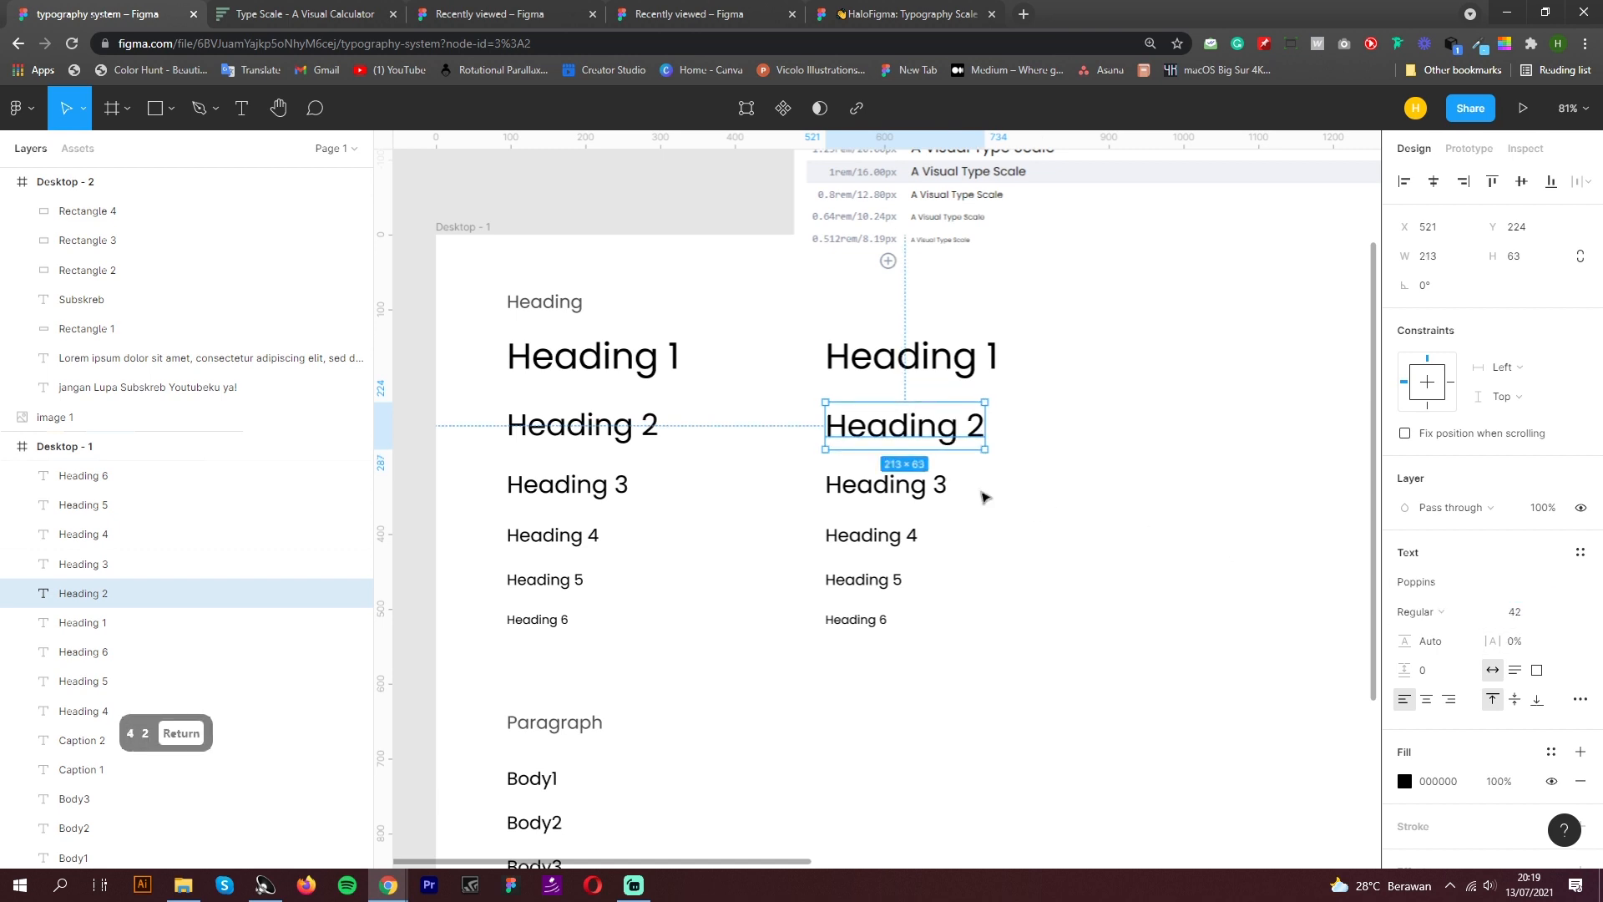
Set the font size of Heading 3 in the second column to 38
{"action": "left_click", "coordinate": [945, 484]}
{"action": "left_click", "coordinate": [1524, 618]}
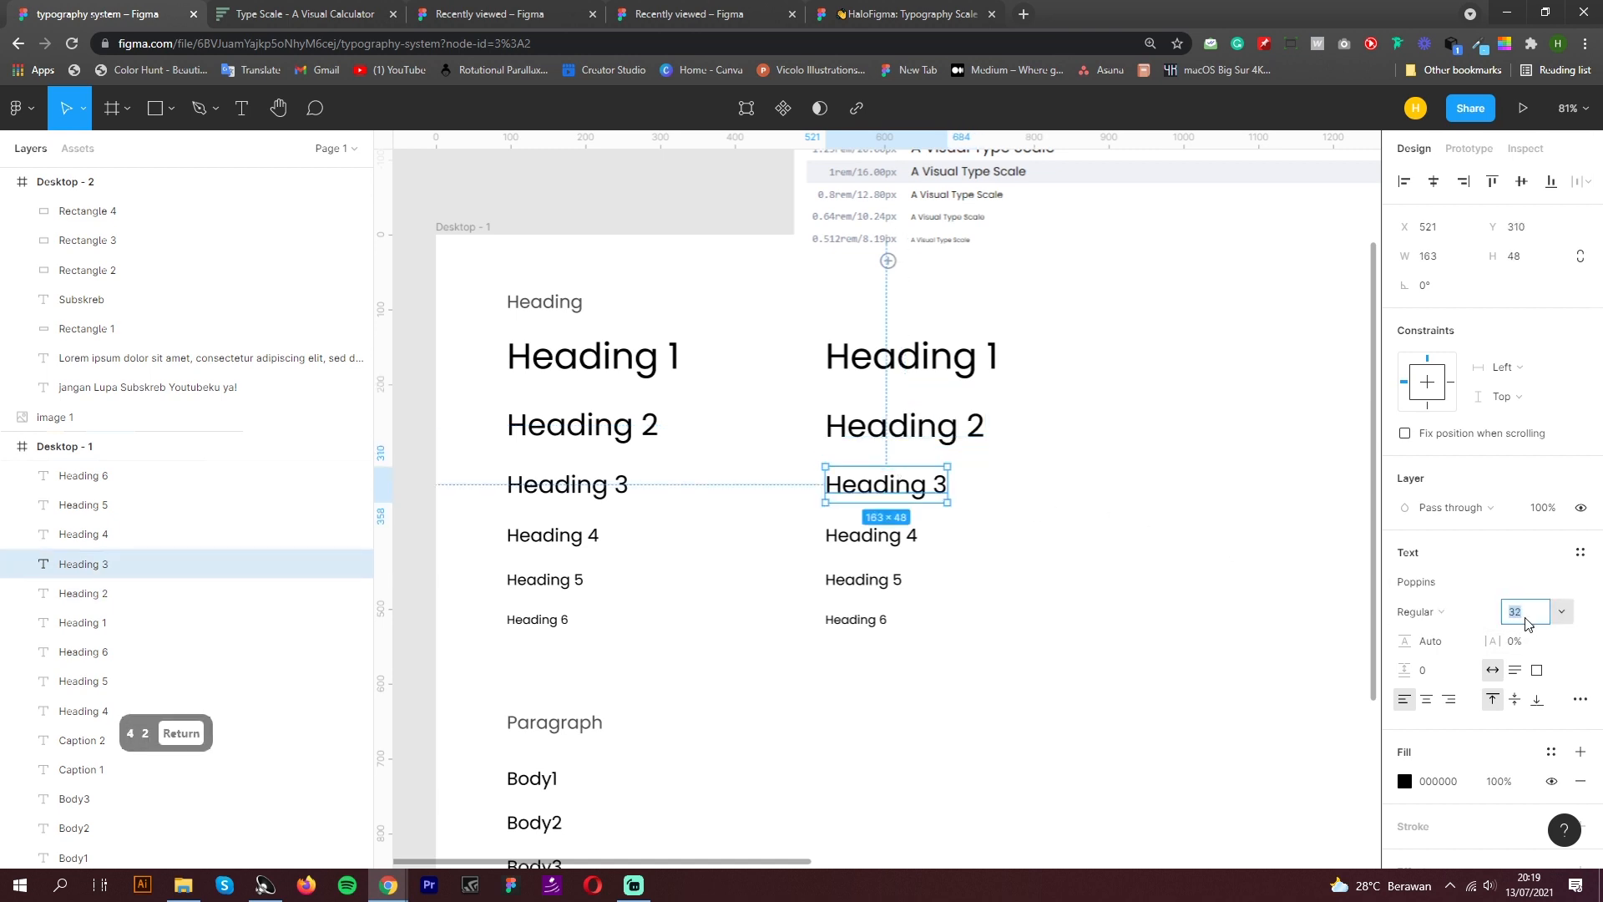
{"action": "type", "text": "38"}
{"action": "key", "text": "Return"}
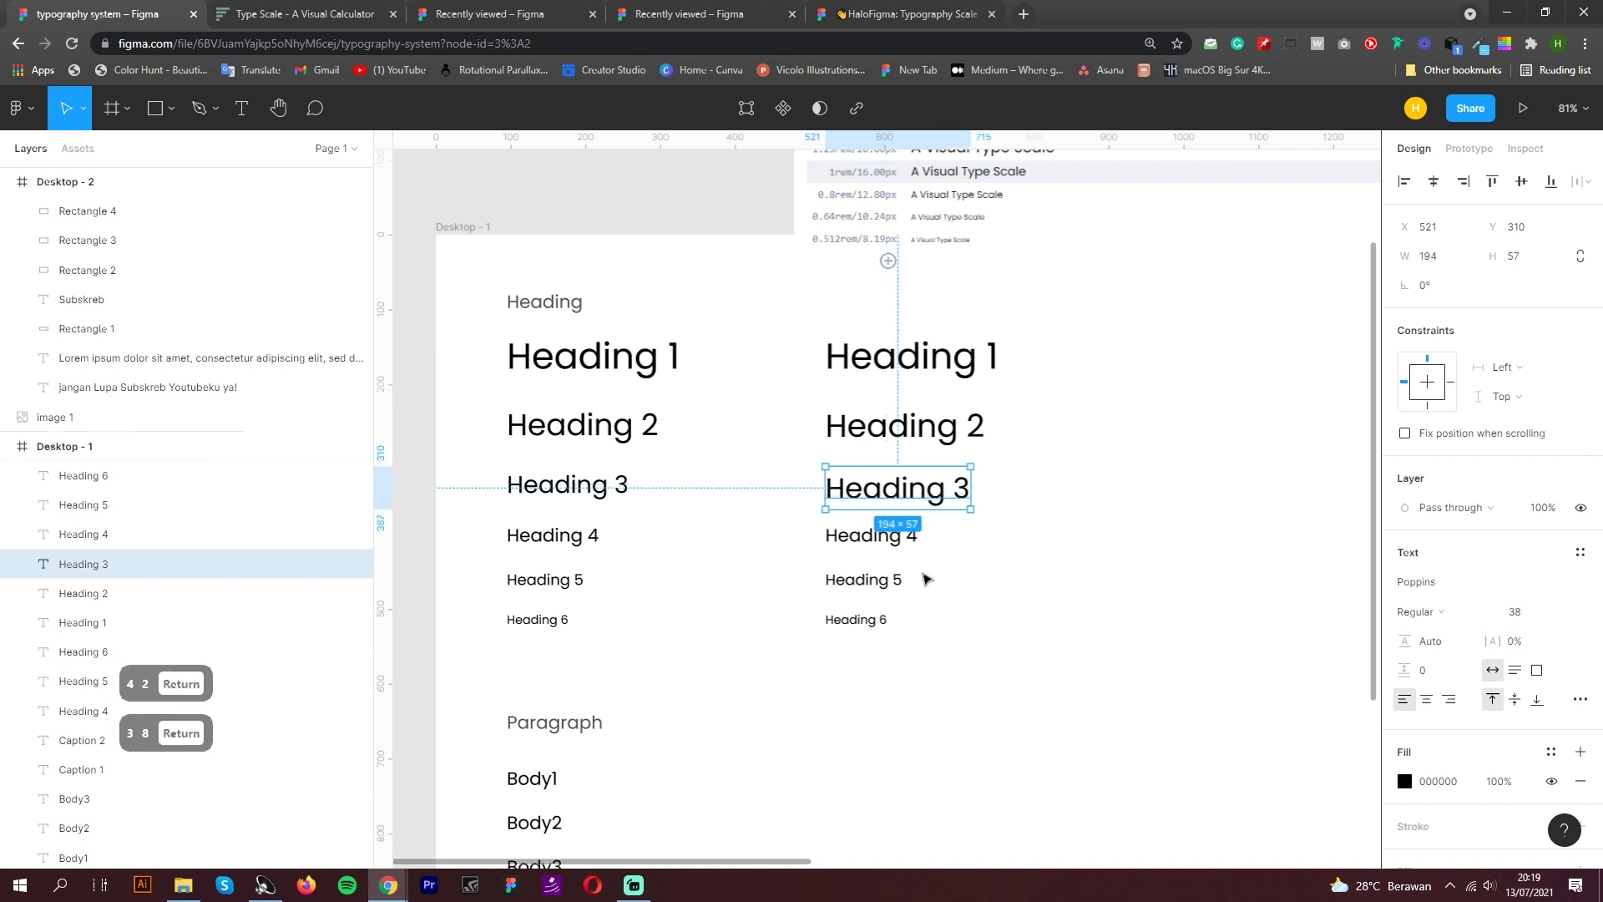
Set the font size of Heading 4 in the second column to 32
{"action": "left_click", "coordinate": [905, 541]}
{"action": "left_click", "coordinate": [1525, 618]}
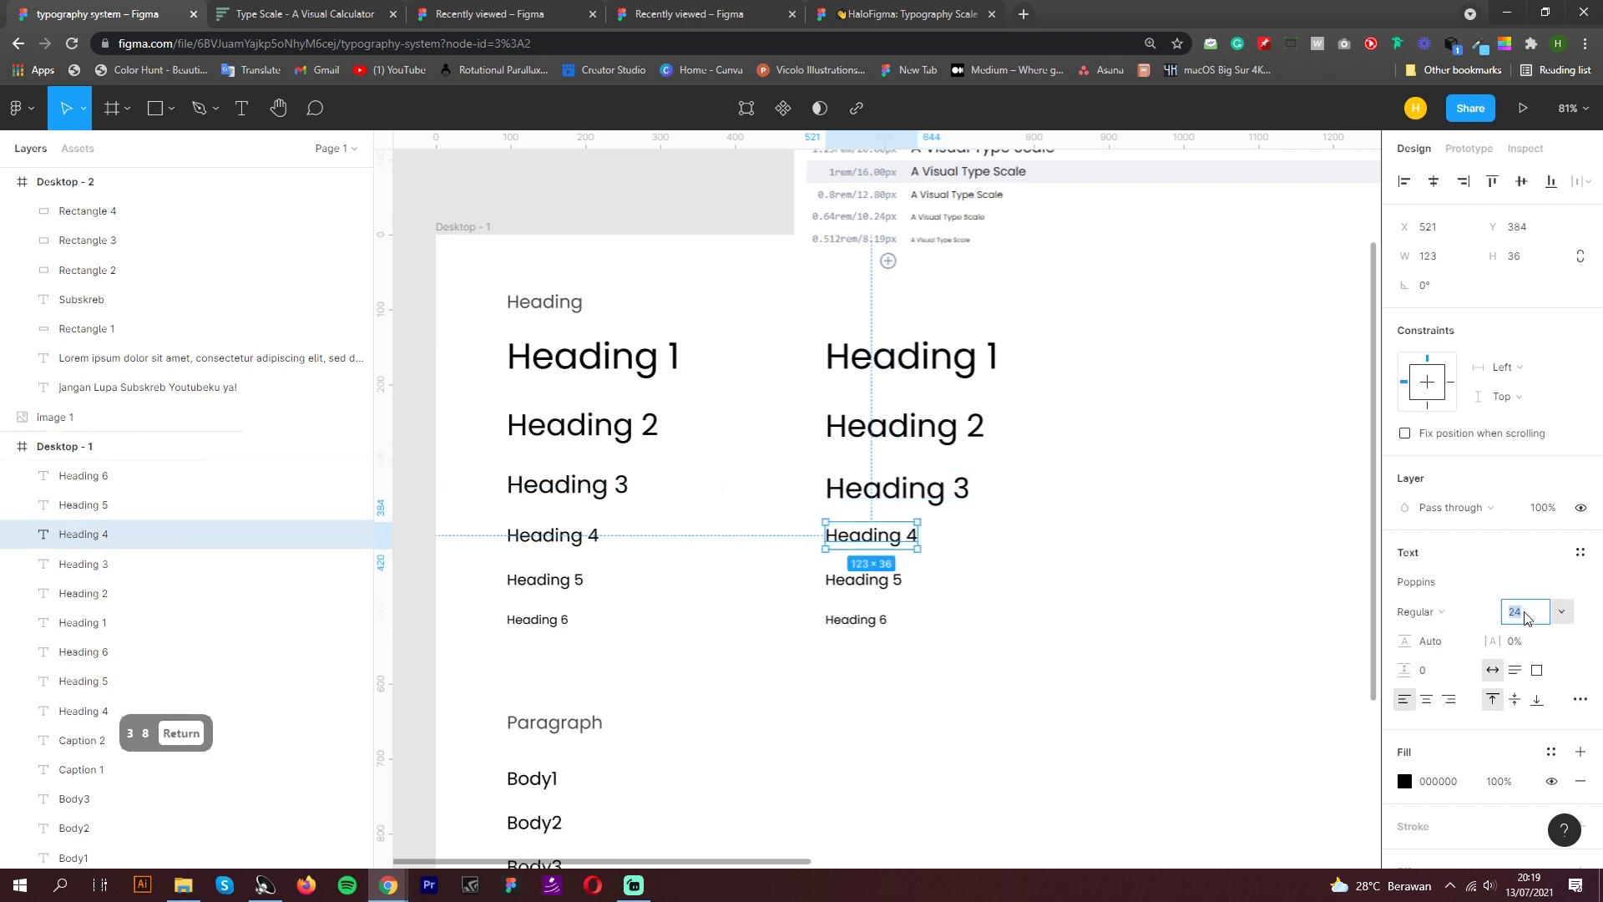
{"action": "left_click", "coordinate": [938, 496]}
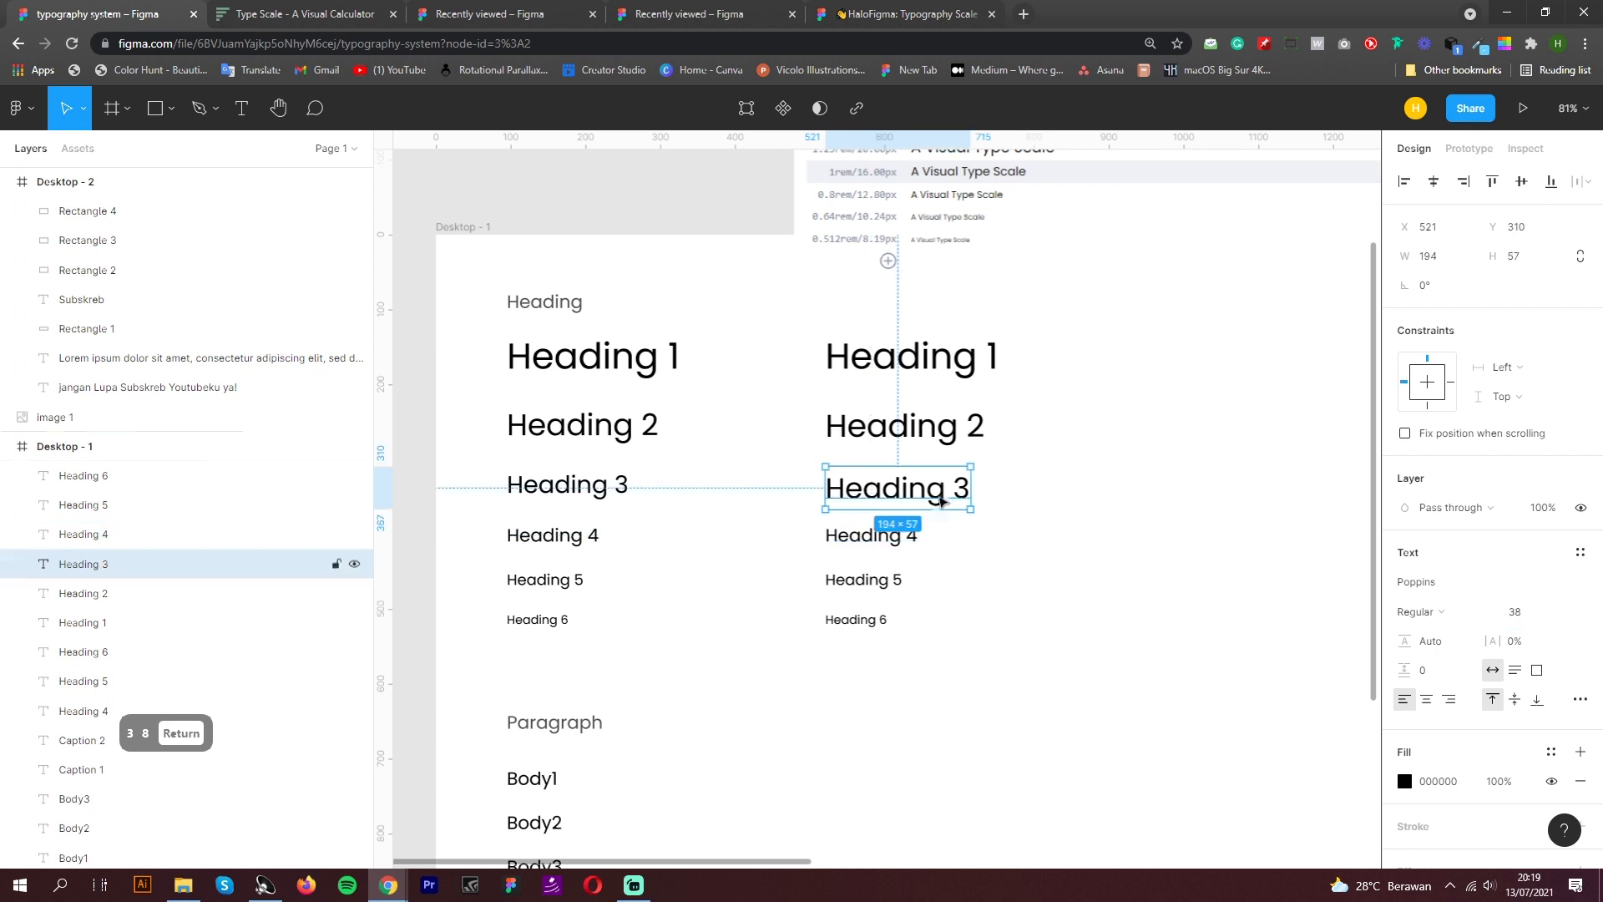
{"action": "left_click", "coordinate": [895, 544]}
{"action": "left_click", "coordinate": [1531, 616]}
{"action": "type", "text": "32"}
{"action": "key", "text": "Return"}
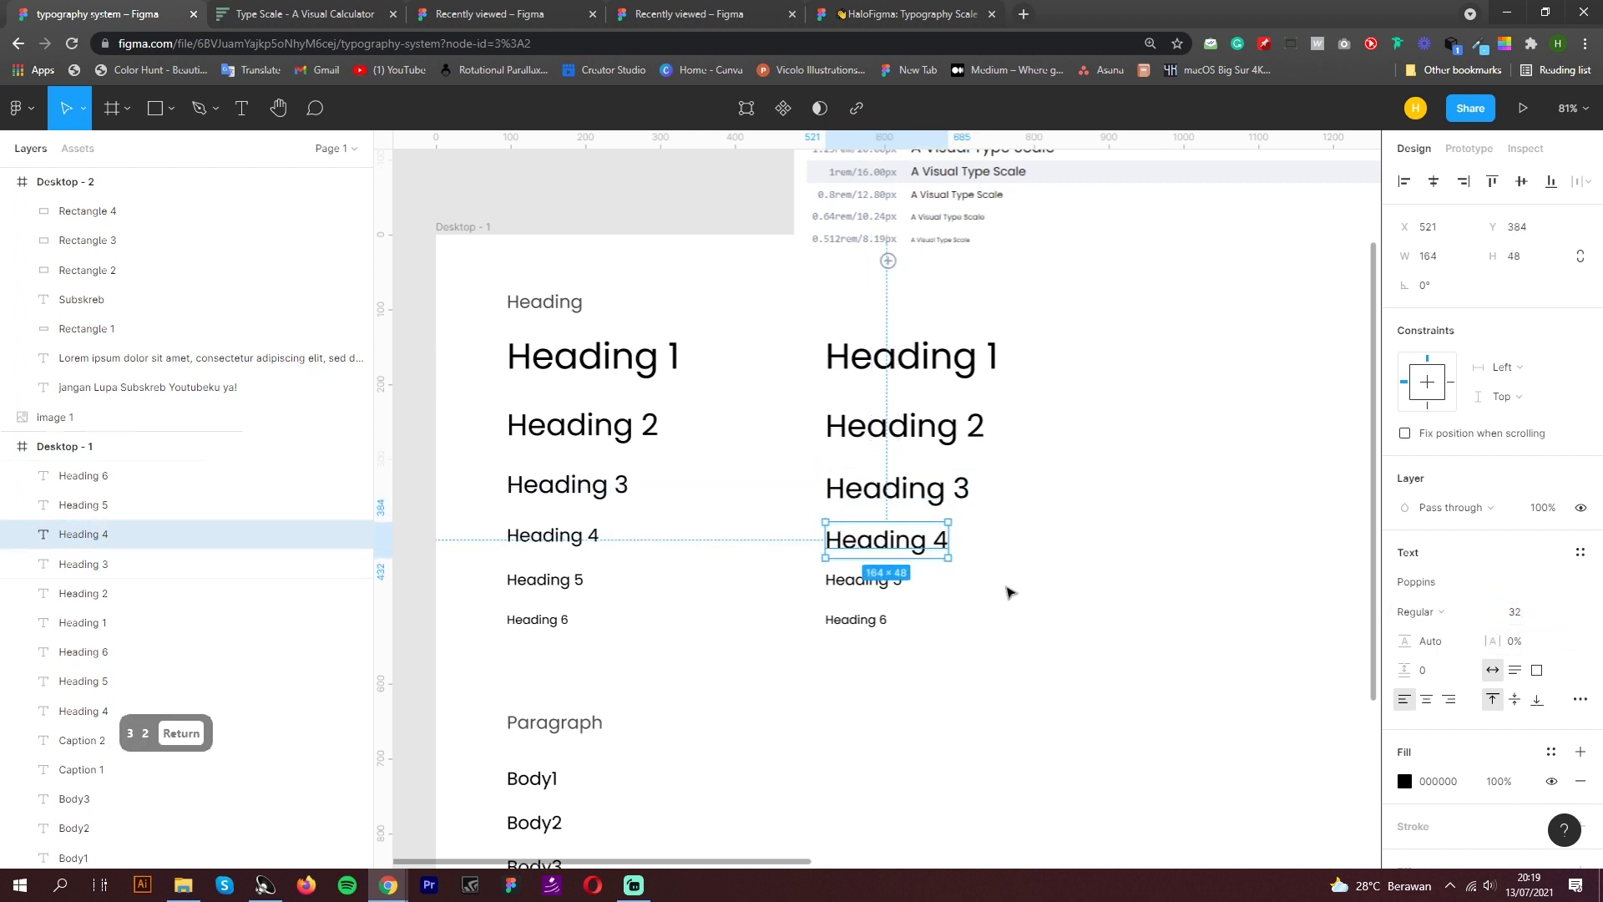
Set the font size of Heading 5 in the second column to 26
{"action": "left_click", "coordinate": [889, 587]}
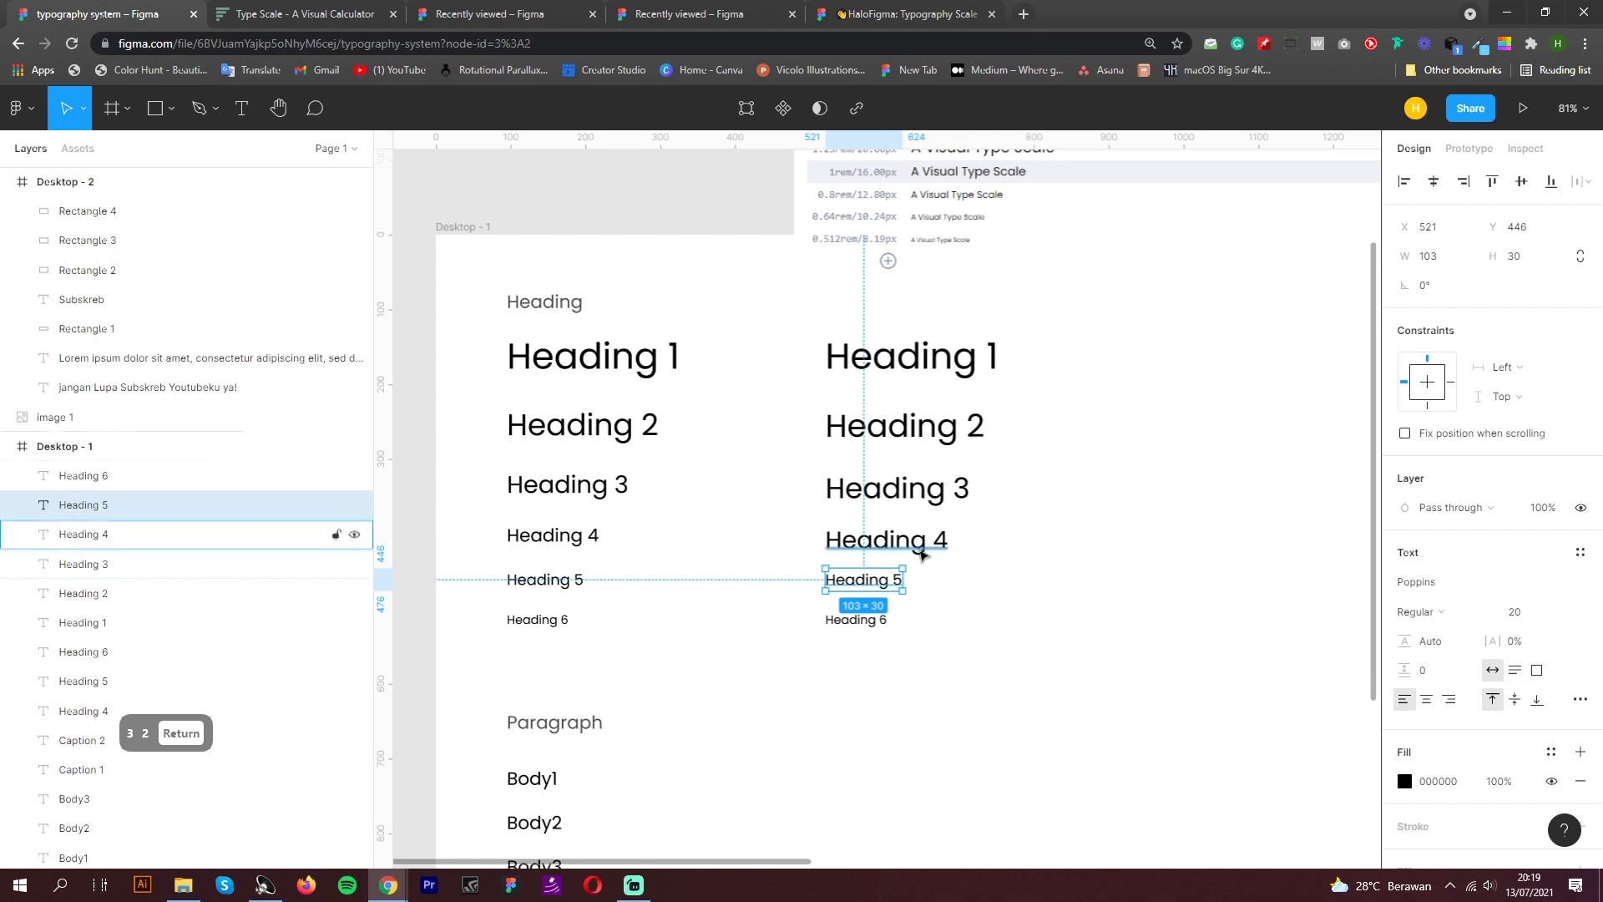
{"action": "left_click", "coordinate": [1519, 622]}
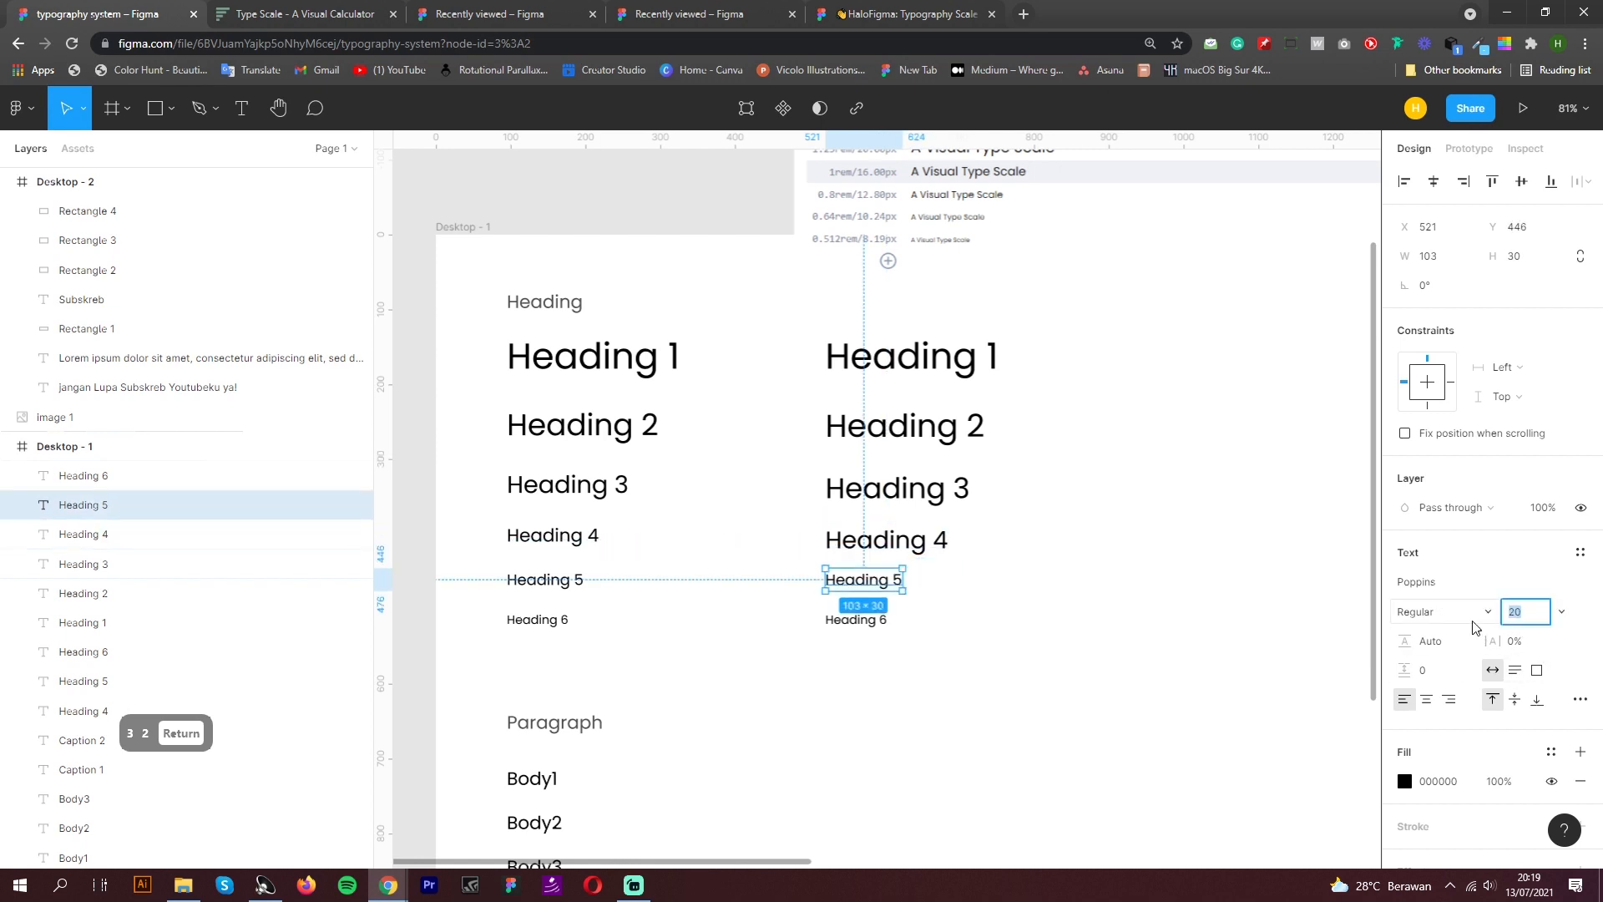
{"action": "type", "text": "26"}
{"action": "key", "text": "Return"}
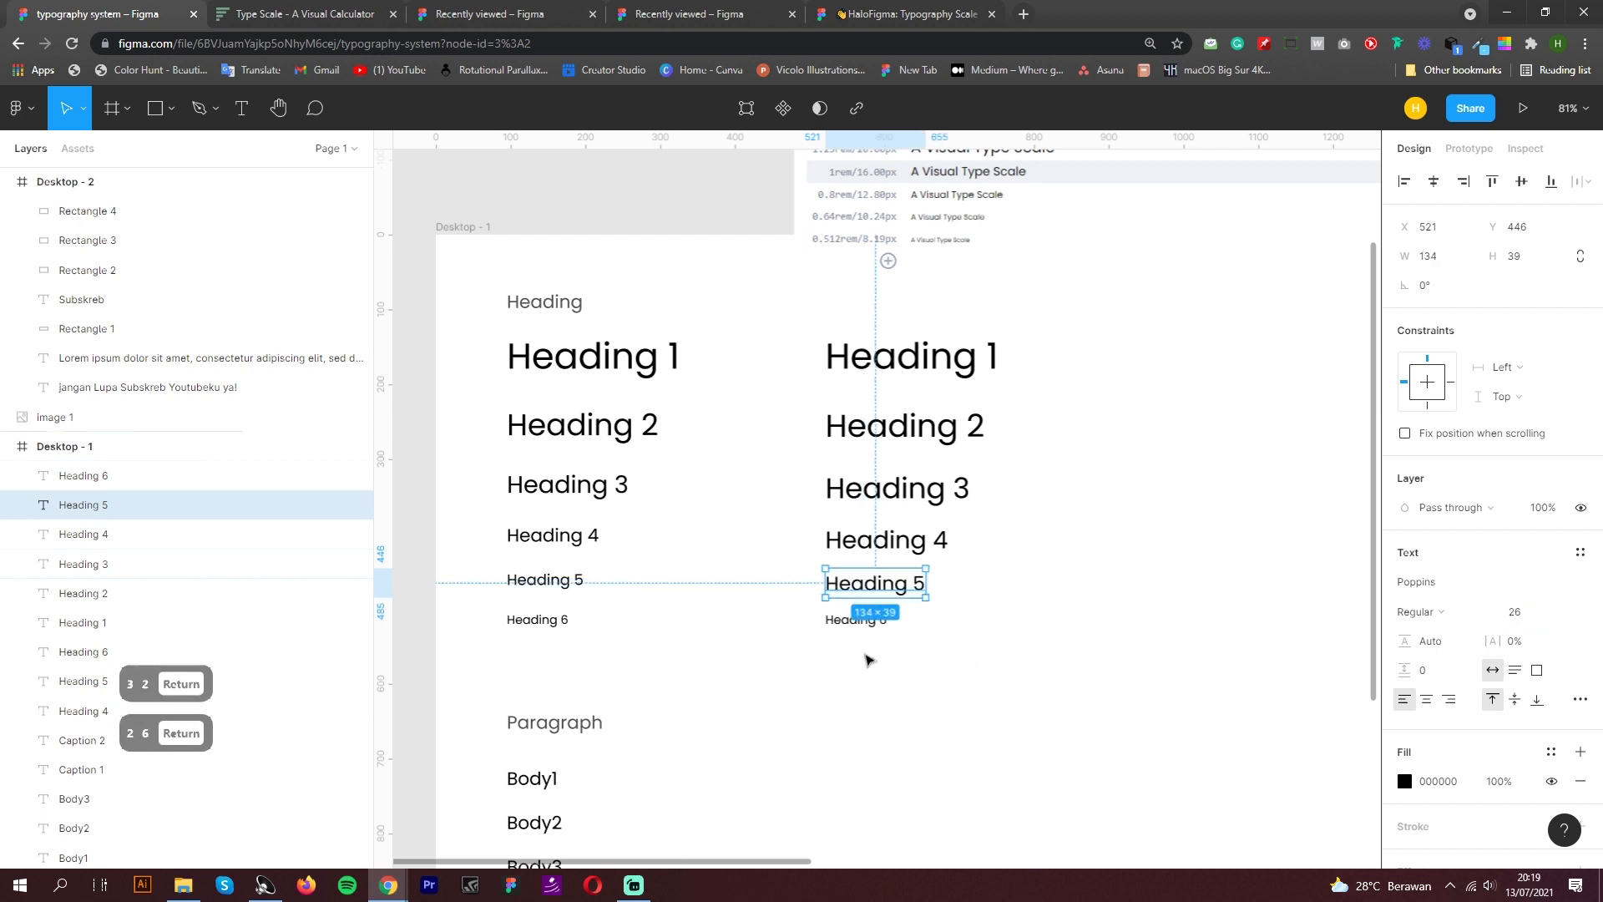
Set the font size of Heading 6 in the second column to 24
{"action": "left_click", "coordinate": [856, 619]}
{"action": "left_click", "coordinate": [1534, 622]}
{"action": "type", "text": "24"}
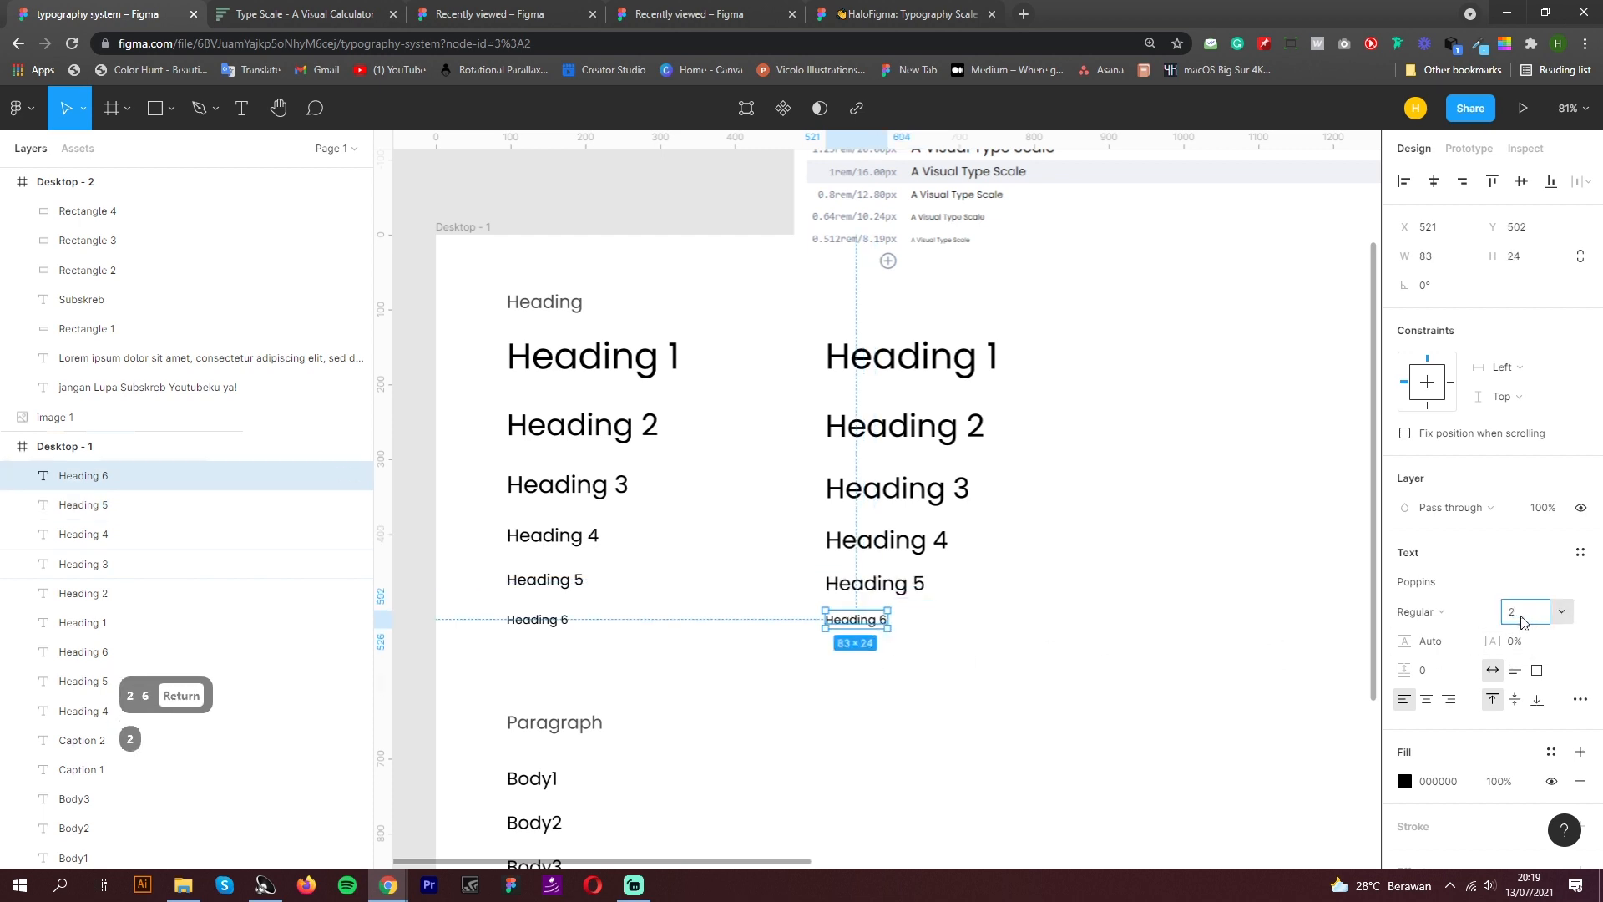
{"action": "key", "text": "Return"}
Place a copy of the second column's Heading 6 directly below it and relabel it "Heading 7"
{"action": "key", "text": "ctrl+c"}
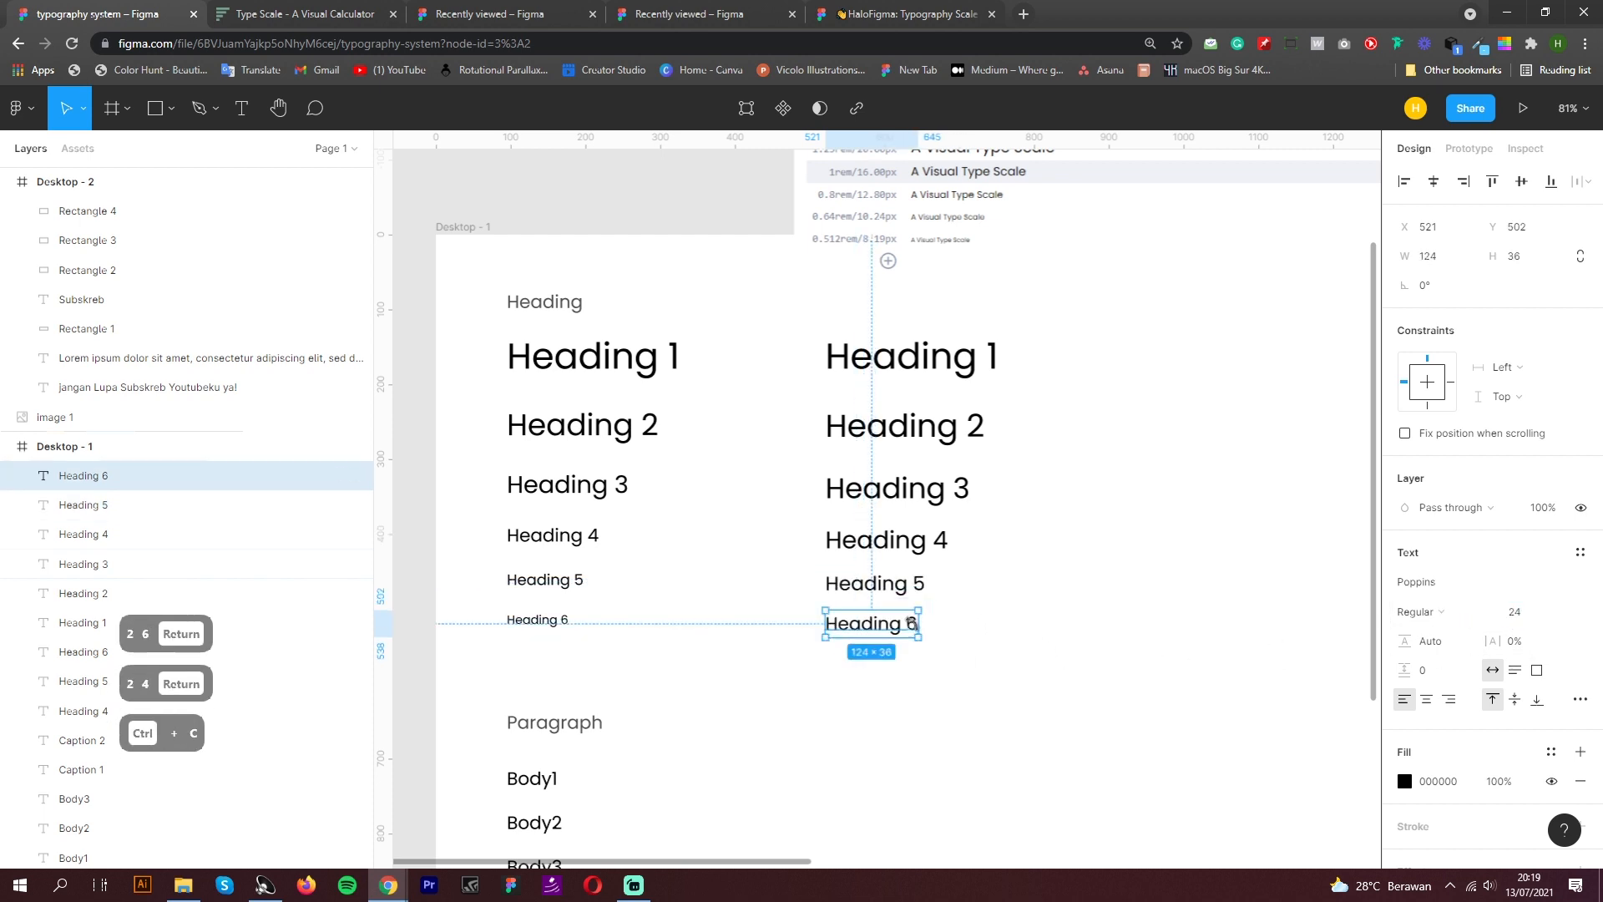
{"action": "key", "text": "ctrl+v"}
{"action": "left_click_drag", "start_coordinate": [905, 636], "coordinate": [909, 672]}
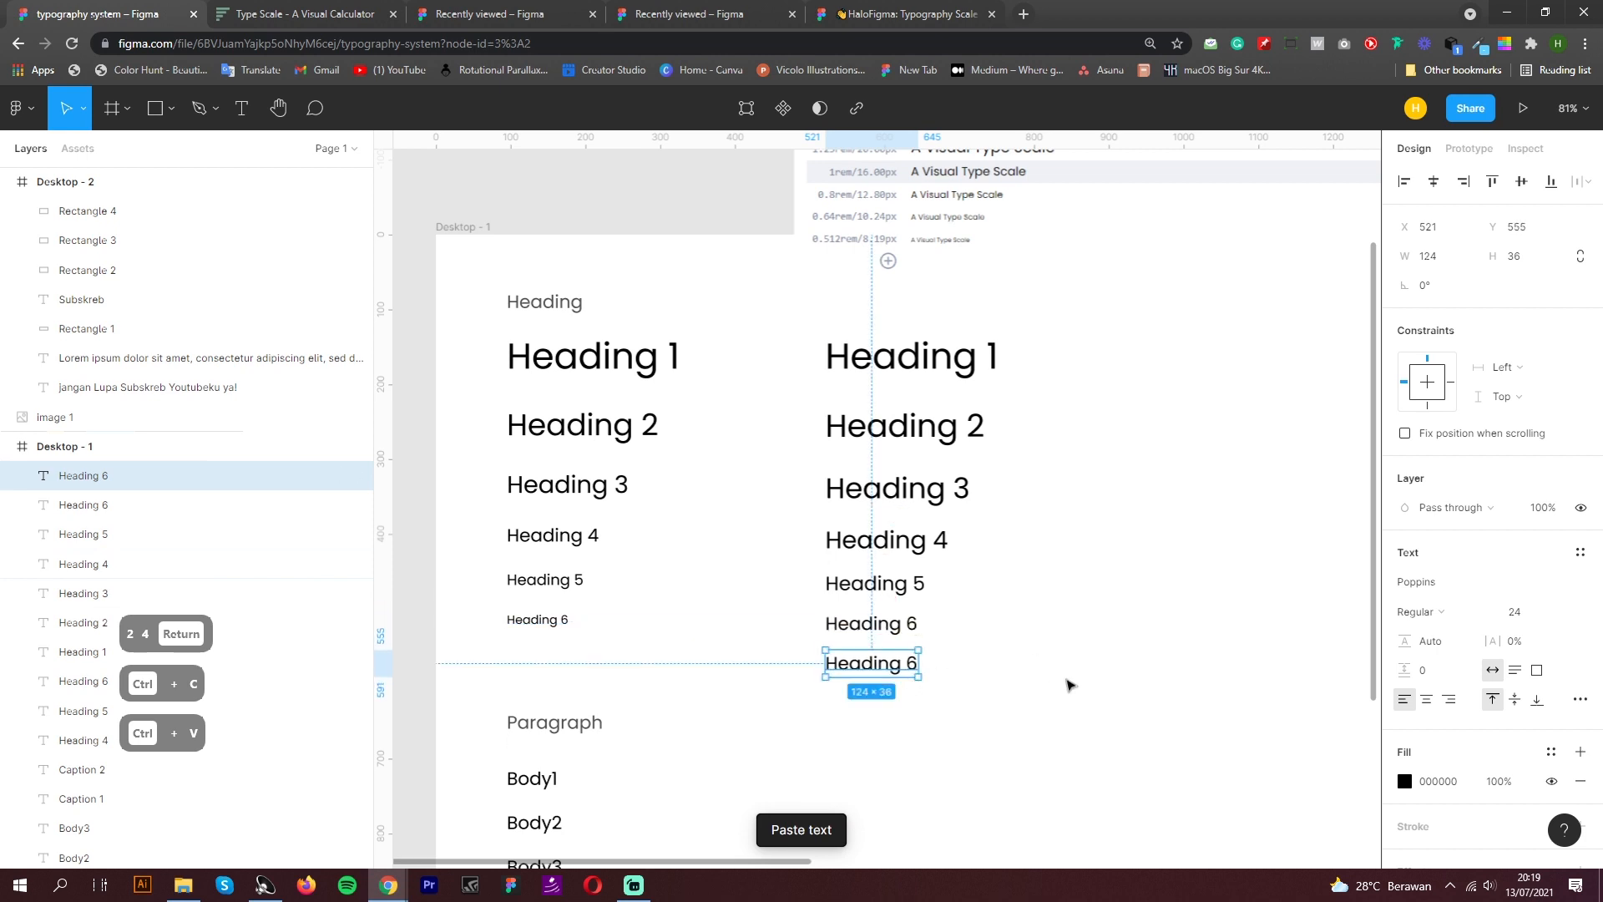
{"action": "double_click", "coordinate": [889, 668]}
{"action": "double_click", "coordinate": [912, 664]}
{"action": "type", "text": "7"}
{"action": "key", "text": "Escape"}
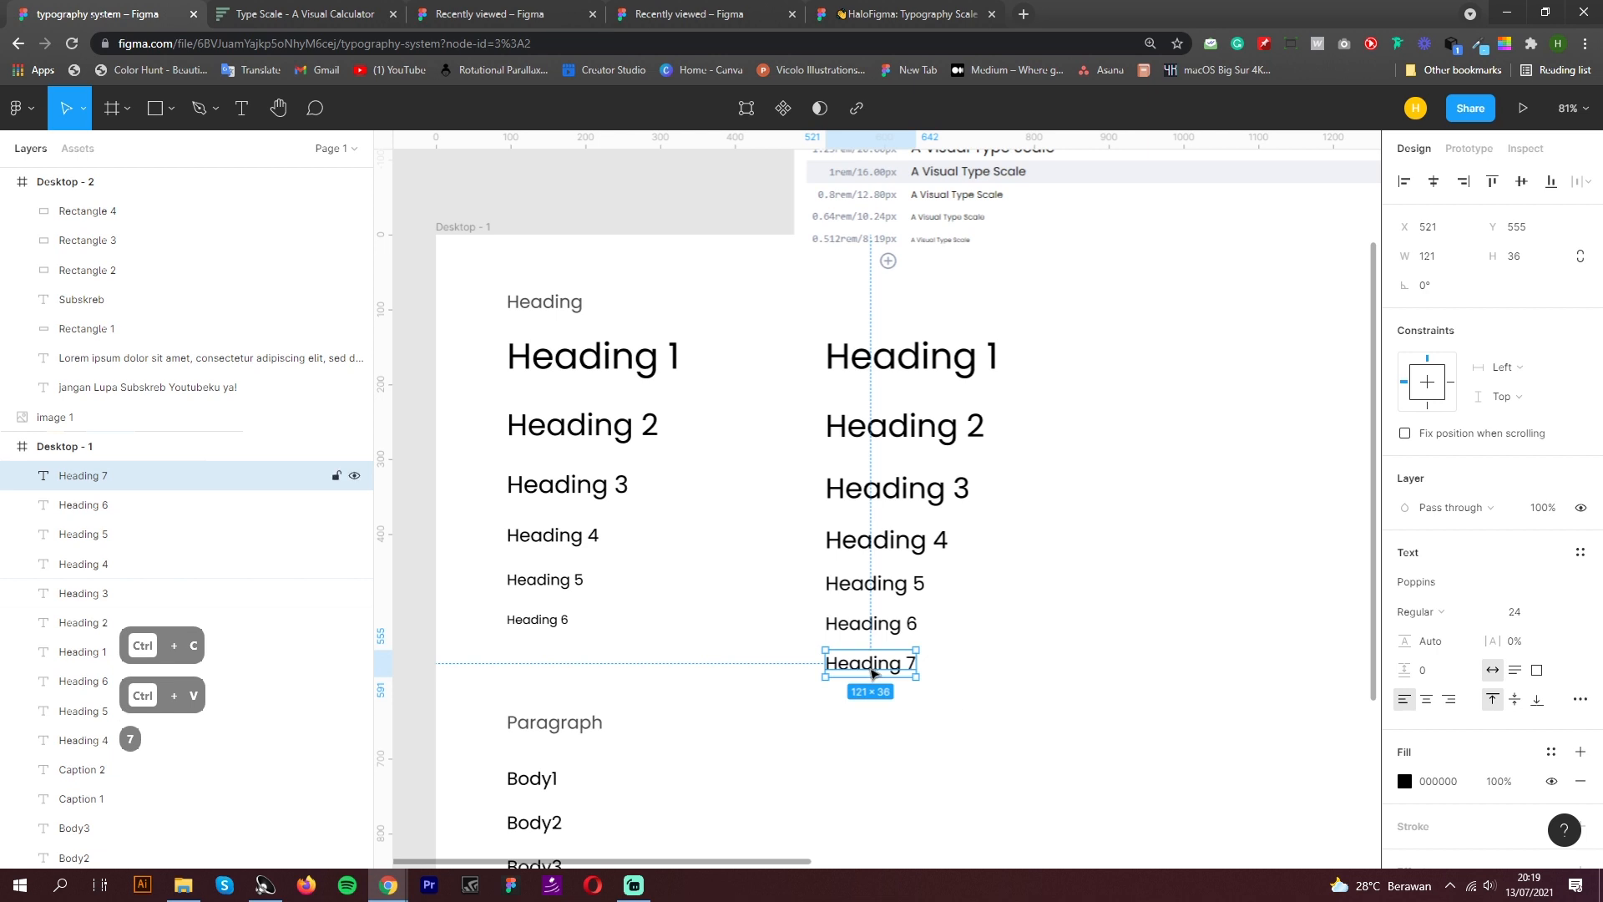
Set the font size of the Heading 7 text to 20
{"action": "left_click", "coordinate": [1516, 614]}
{"action": "type", "text": "220"}
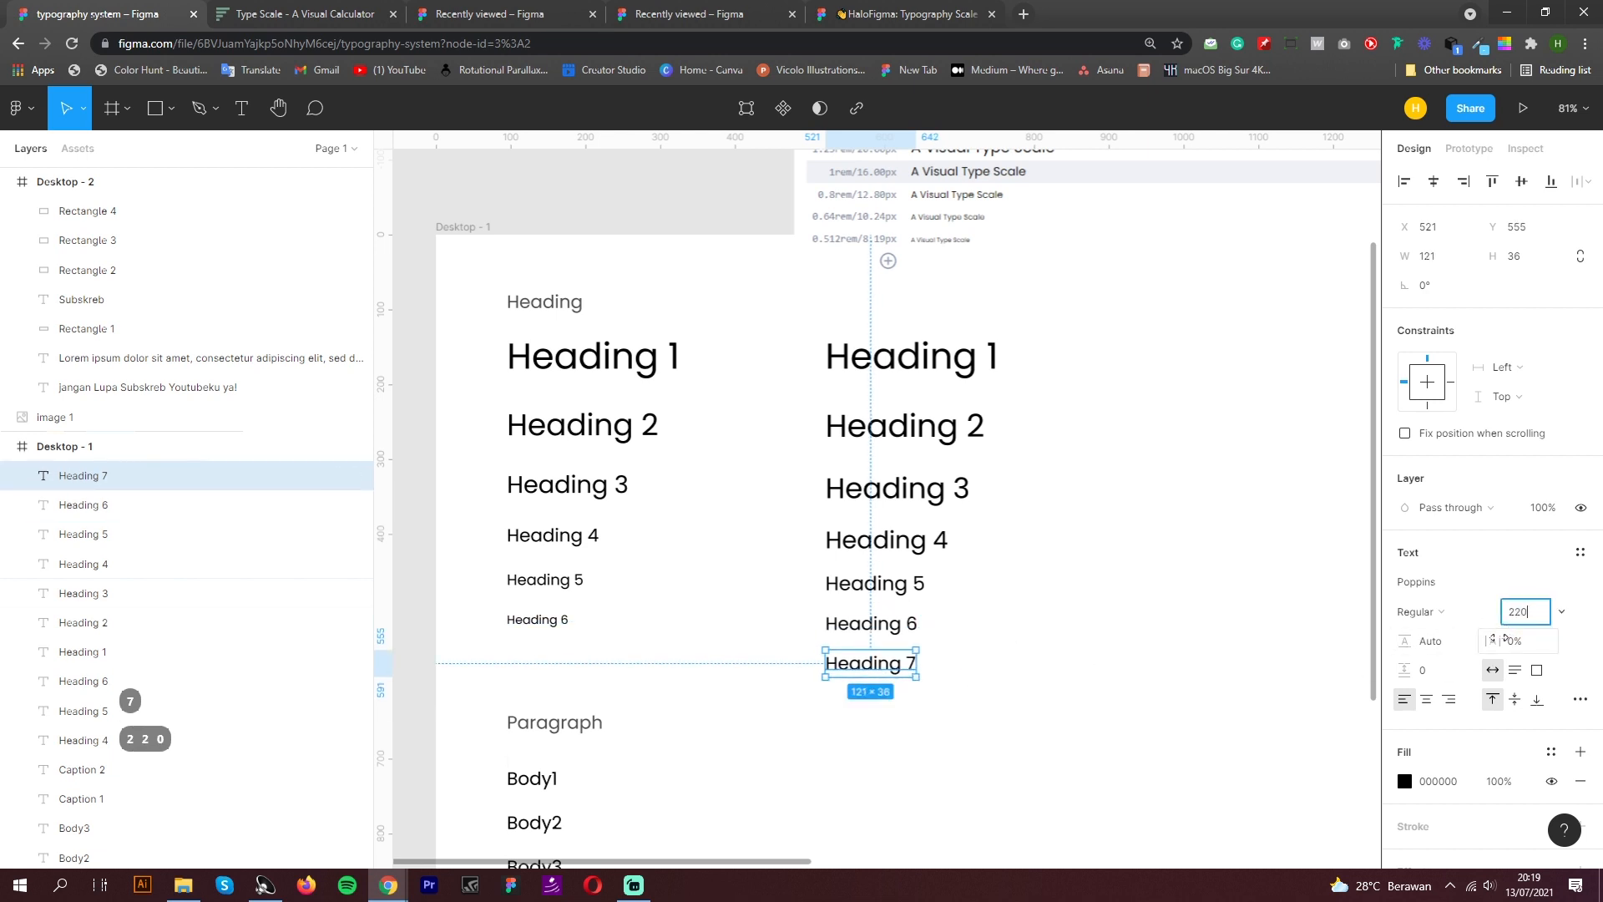
{"action": "key", "text": "Return"}
{"action": "key", "text": "ctrl+z"}
{"action": "left_click", "coordinate": [1528, 616]}
{"action": "type", "text": "20"}
{"action": "key", "text": "Return"}
Place a copy of Heading 7 directly below it and relabel it "Heading 8"
{"action": "left_click", "coordinate": [859, 662]}
{"action": "key", "text": "ctrl+c"}
{"action": "key", "text": "ctrl+v"}
{"action": "left_click_drag", "start_coordinate": [886, 666], "coordinate": [887, 704]}
{"action": "double_click", "coordinate": [896, 696]}
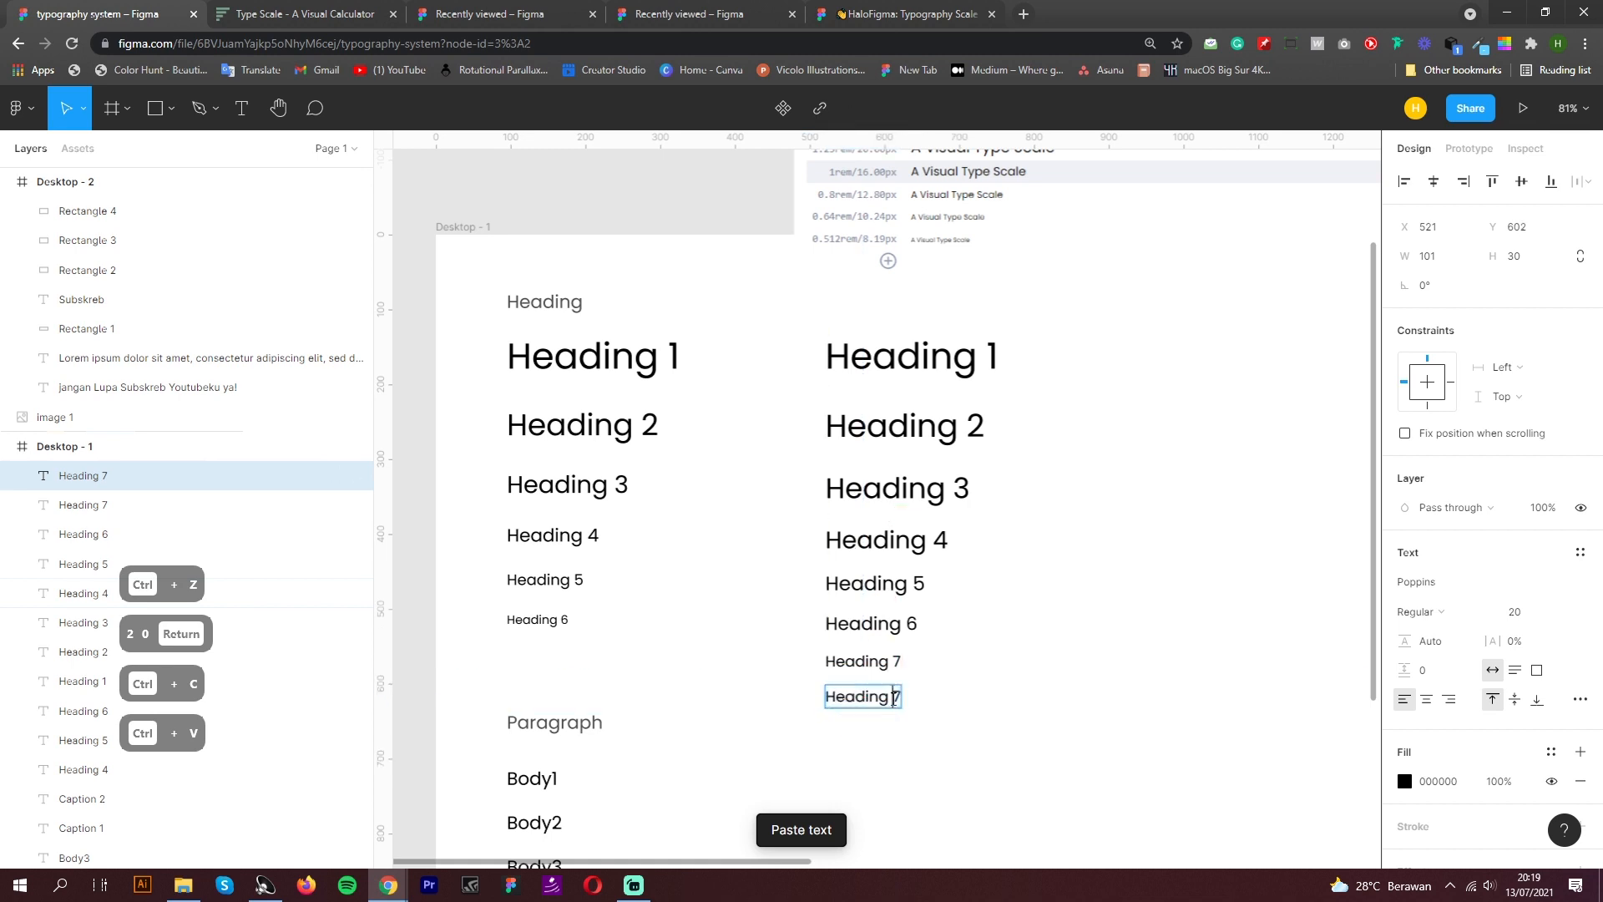
{"action": "type", "text": "8"}
{"action": "key", "text": "Escape"}
Set the font size of the Heading 8 text to 18
{"action": "left_click", "coordinate": [1524, 618]}
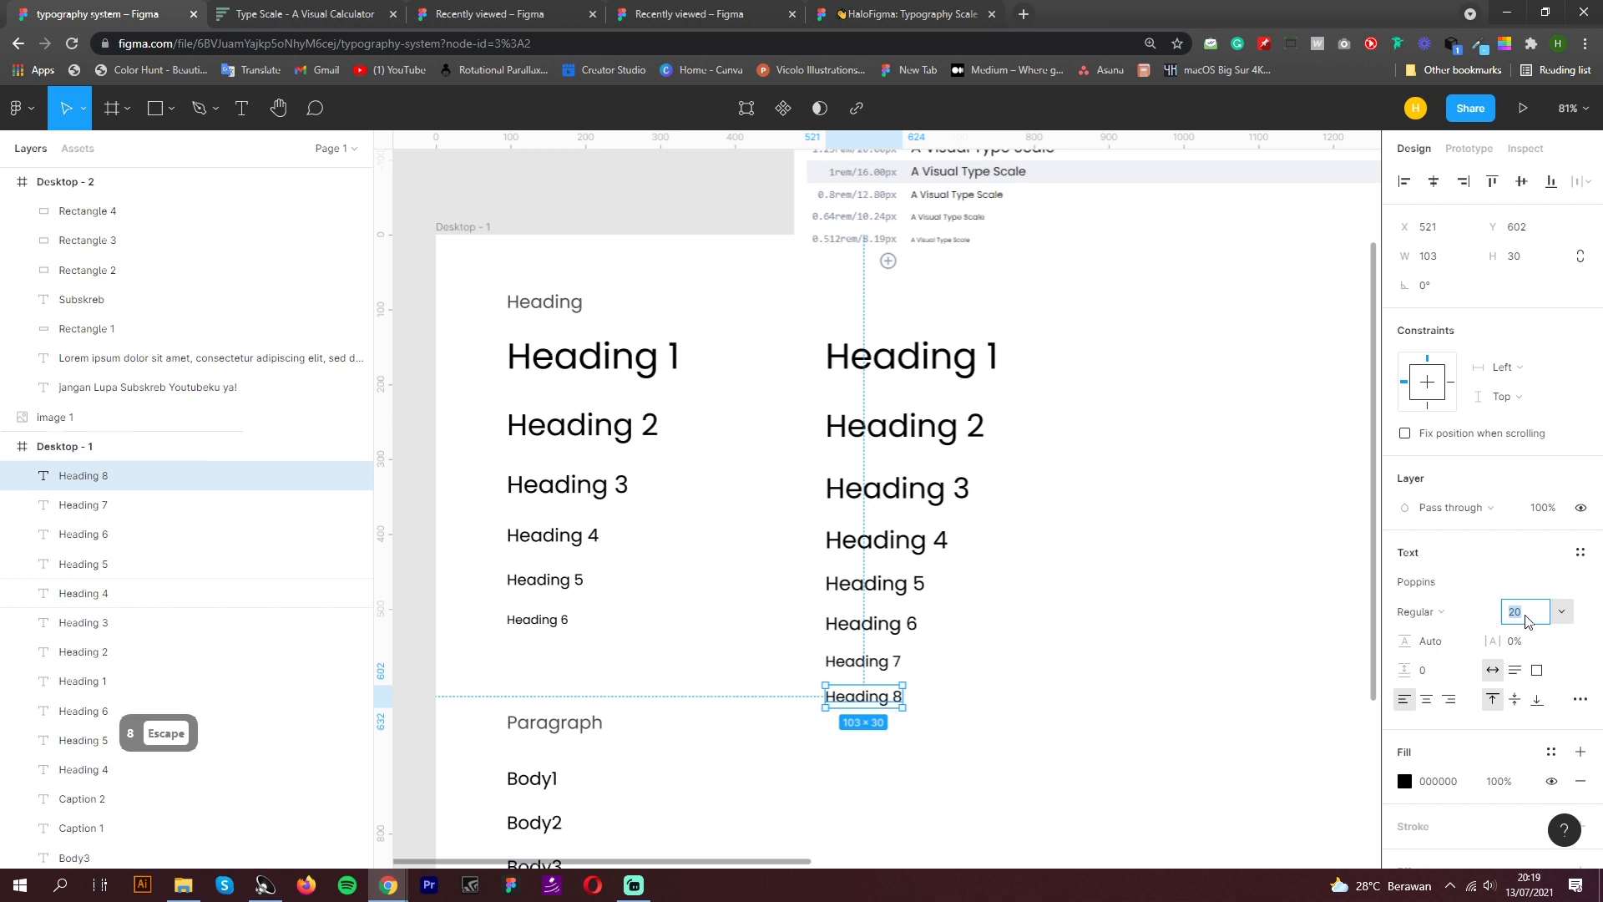
{"action": "type", "text": "18"}
{"action": "key", "text": "Return"}
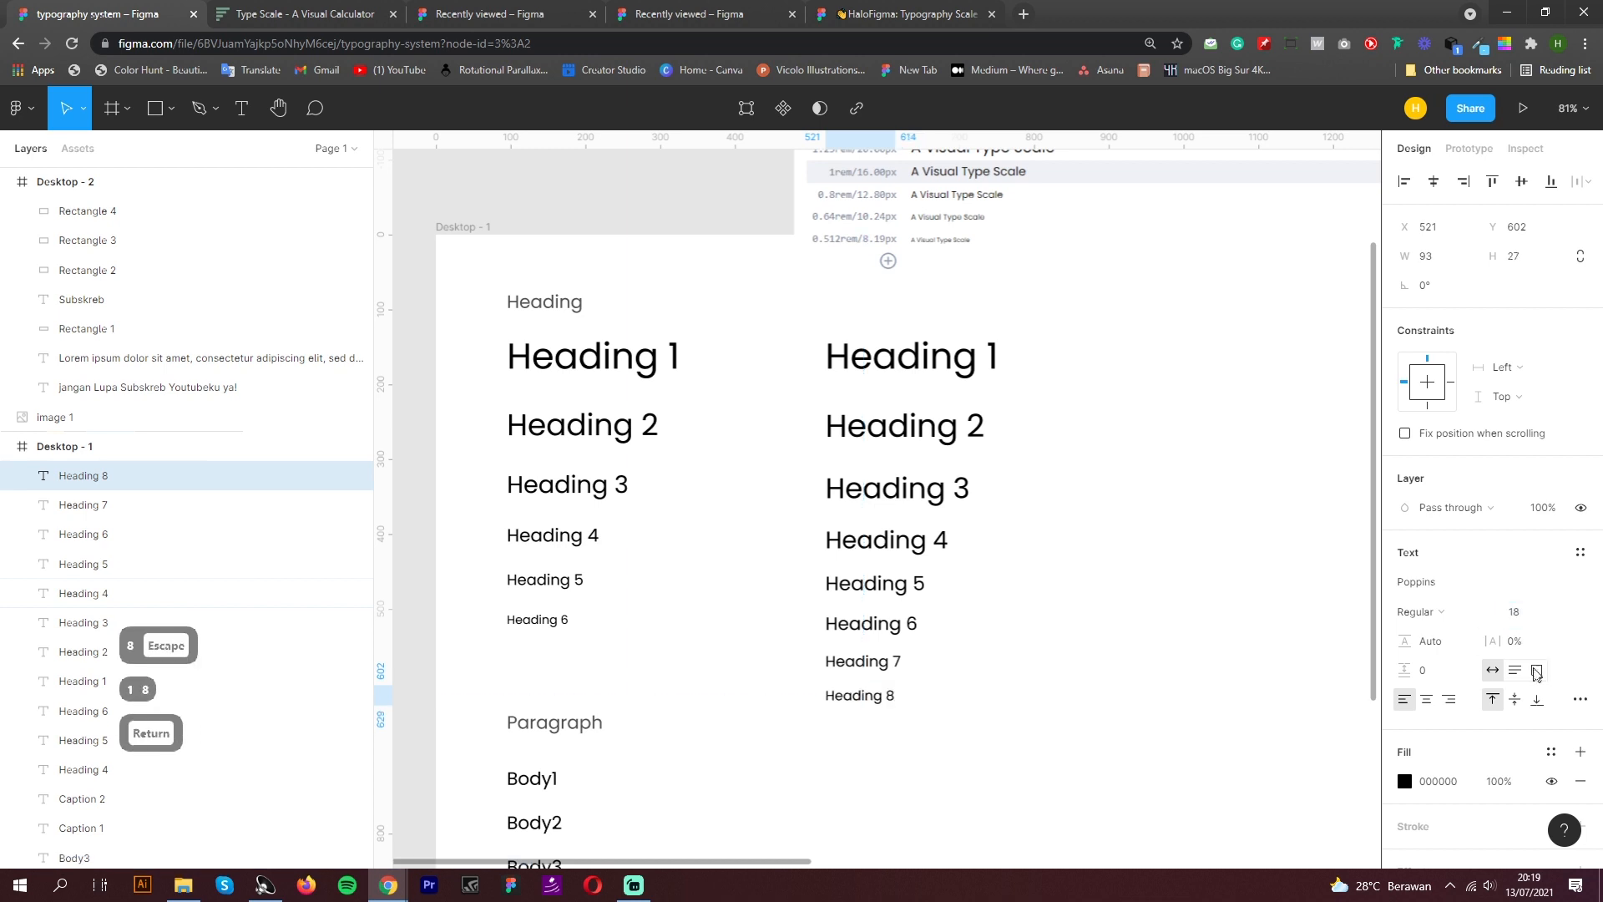
Compare the two heading columns and review the Paragraph texts below them
{"action": "left_click_drag", "start_coordinate": [1099, 731], "coordinate": [810, 326]}
{"action": "left_click", "coordinate": [1152, 434]}
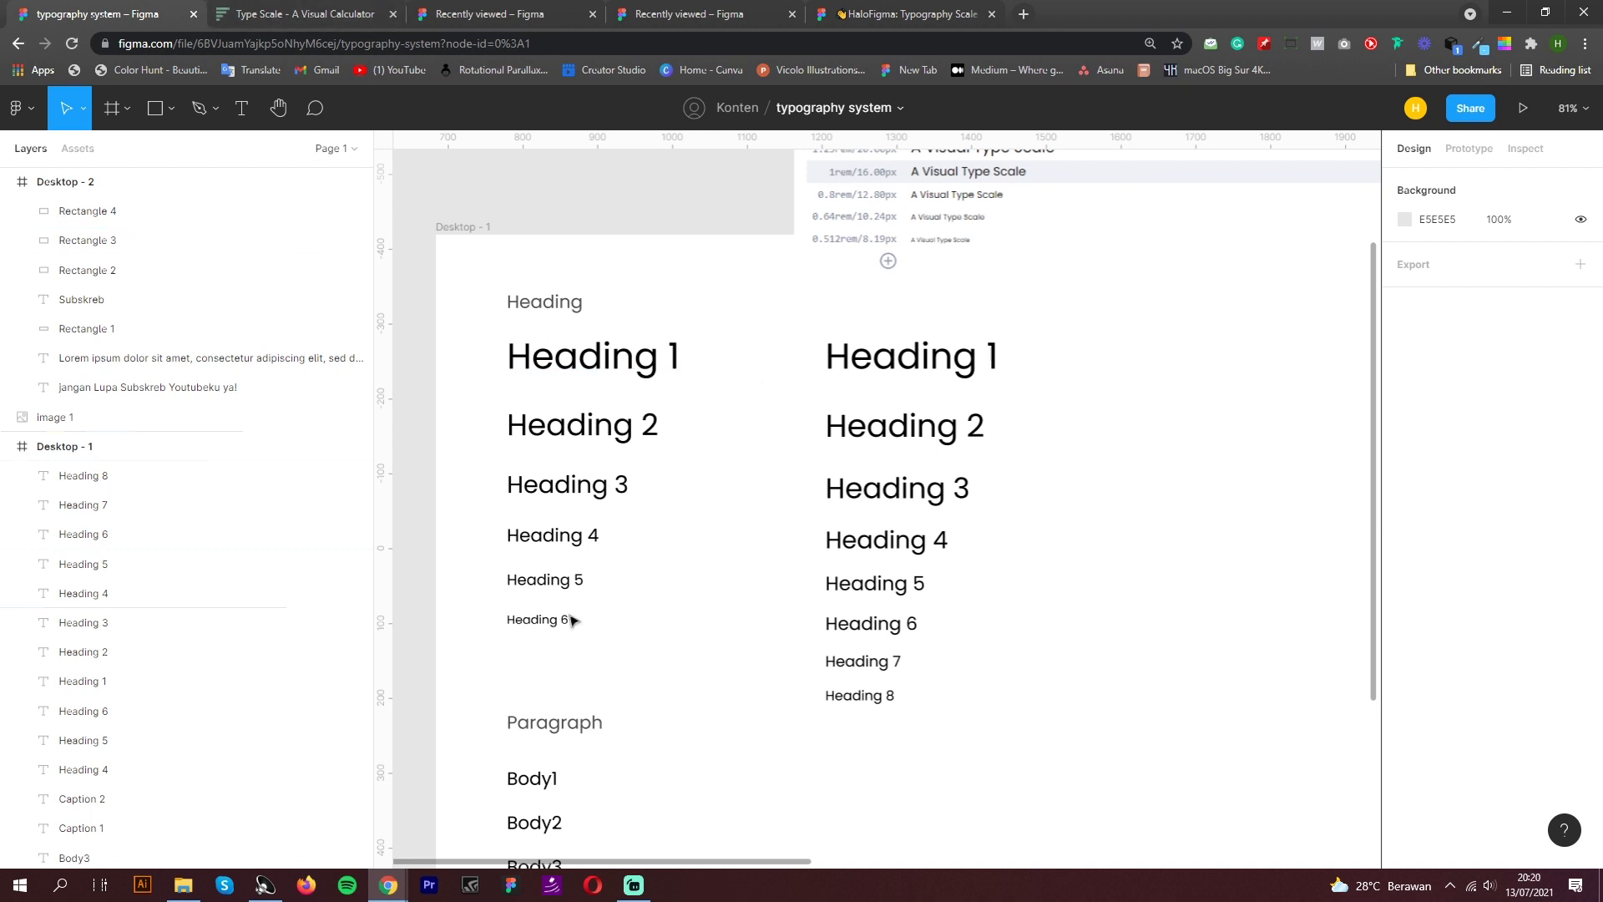
{"action": "left_click_drag", "start_coordinate": [708, 640], "coordinate": [493, 386]}
{"action": "left_click", "coordinate": [735, 374]}
{"action": "scroll", "coordinate": [549, 524], "scroll_direction": "down", "scroll_amount": 3}
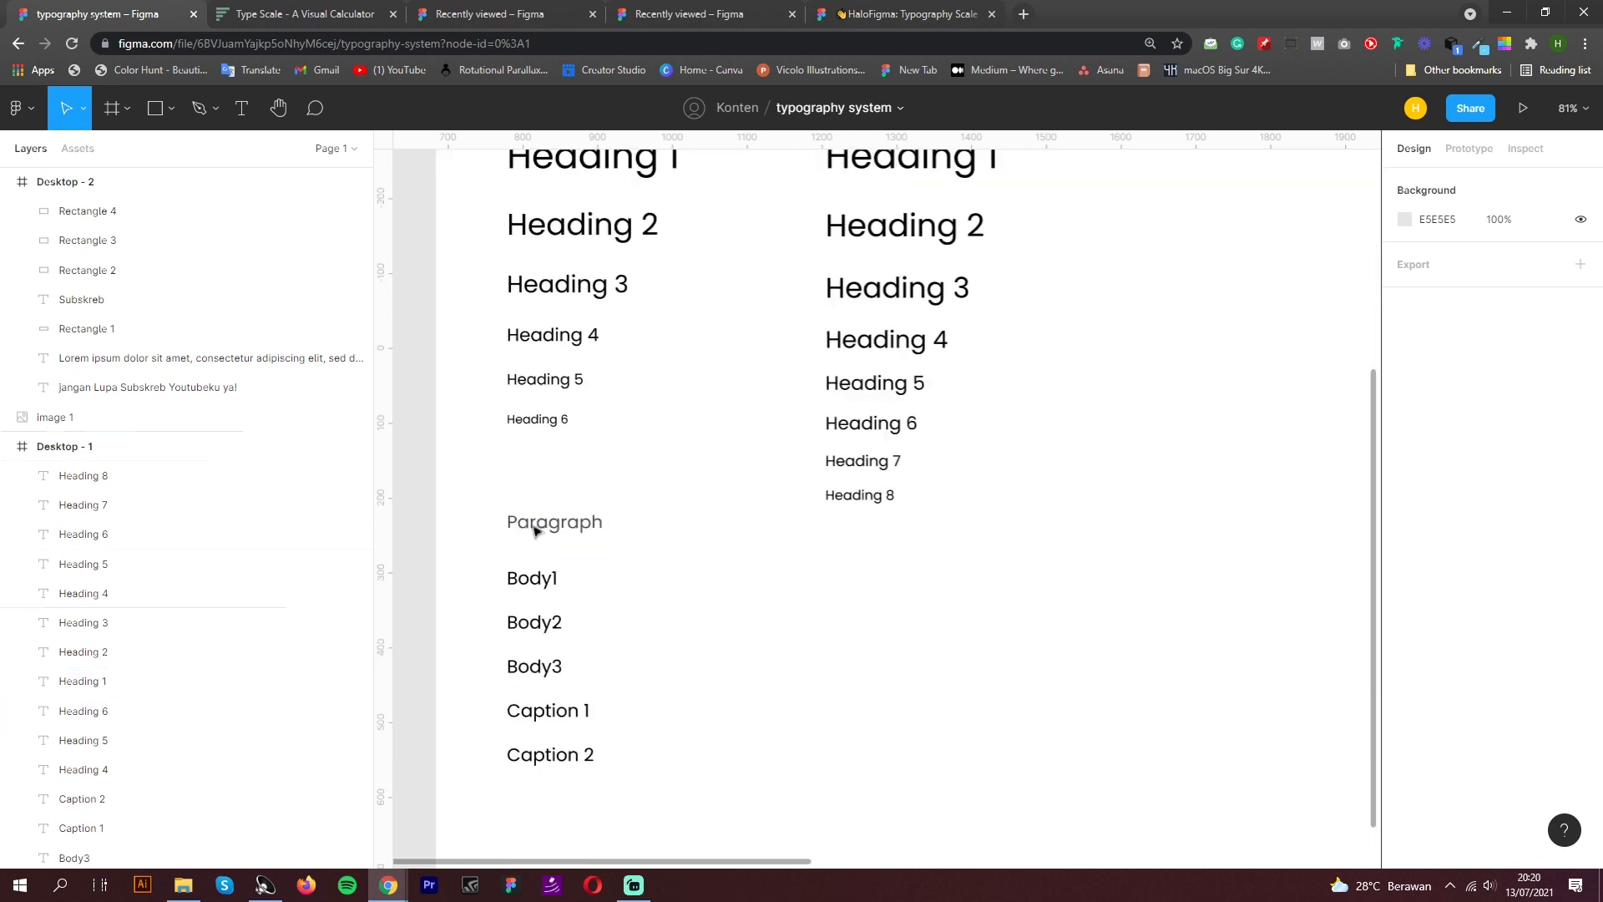
{"action": "scroll", "coordinate": [530, 526], "scroll_direction": "down", "scroll_amount": 5}
{"action": "left_click_drag", "start_coordinate": [553, 545], "coordinate": [510, 653]}
{"action": "scroll", "coordinate": [633, 450], "scroll_direction": "up", "scroll_amount": 6}
{"action": "scroll", "coordinate": [815, 411], "scroll_direction": "down", "scroll_amount": 4}
Shift the second column's headings down and place a copy of its Heading 1 above them
{"action": "left_click_drag", "start_coordinate": [838, 366], "coordinate": [724, 587]}
{"action": "left_click_drag", "start_coordinate": [758, 442], "coordinate": [773, 393]}
{"action": "left_click", "coordinate": [897, 448]}
{"action": "left_click", "coordinate": [755, 430]}
{"action": "key", "text": "ctrl+c"}
{"action": "key", "text": "ctrl+v"}
{"action": "scroll", "coordinate": [772, 392], "scroll_direction": "up", "scroll_amount": 5}
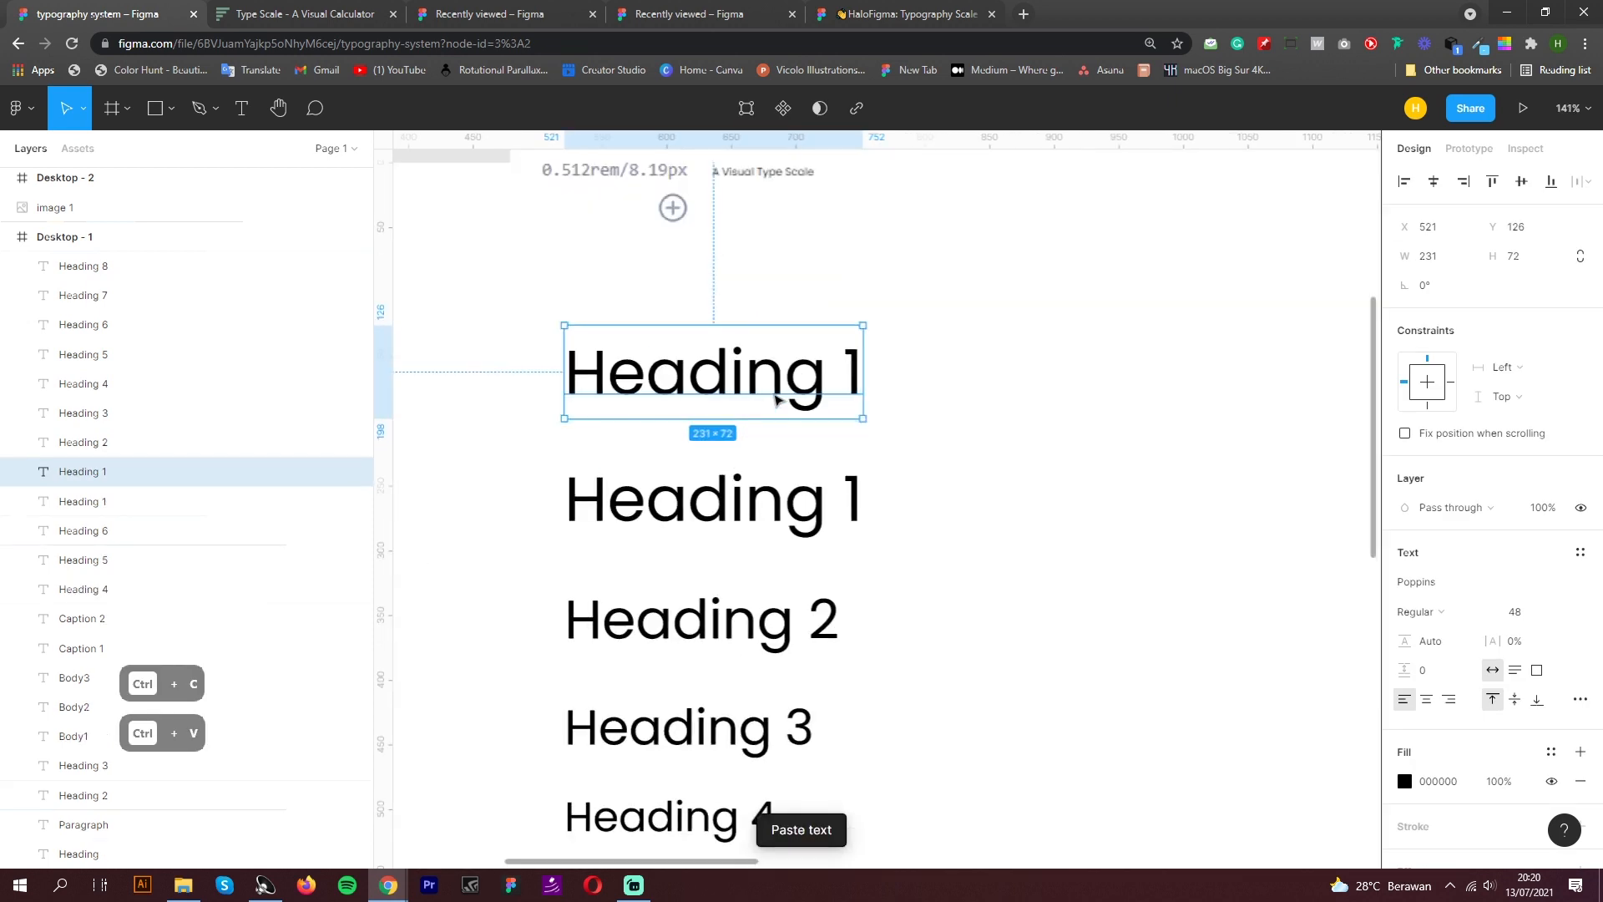
Set the font size of the Heading 1 copy above the second column to 54
{"action": "scroll", "coordinate": [775, 399], "scroll_direction": "down", "scroll_amount": 3}
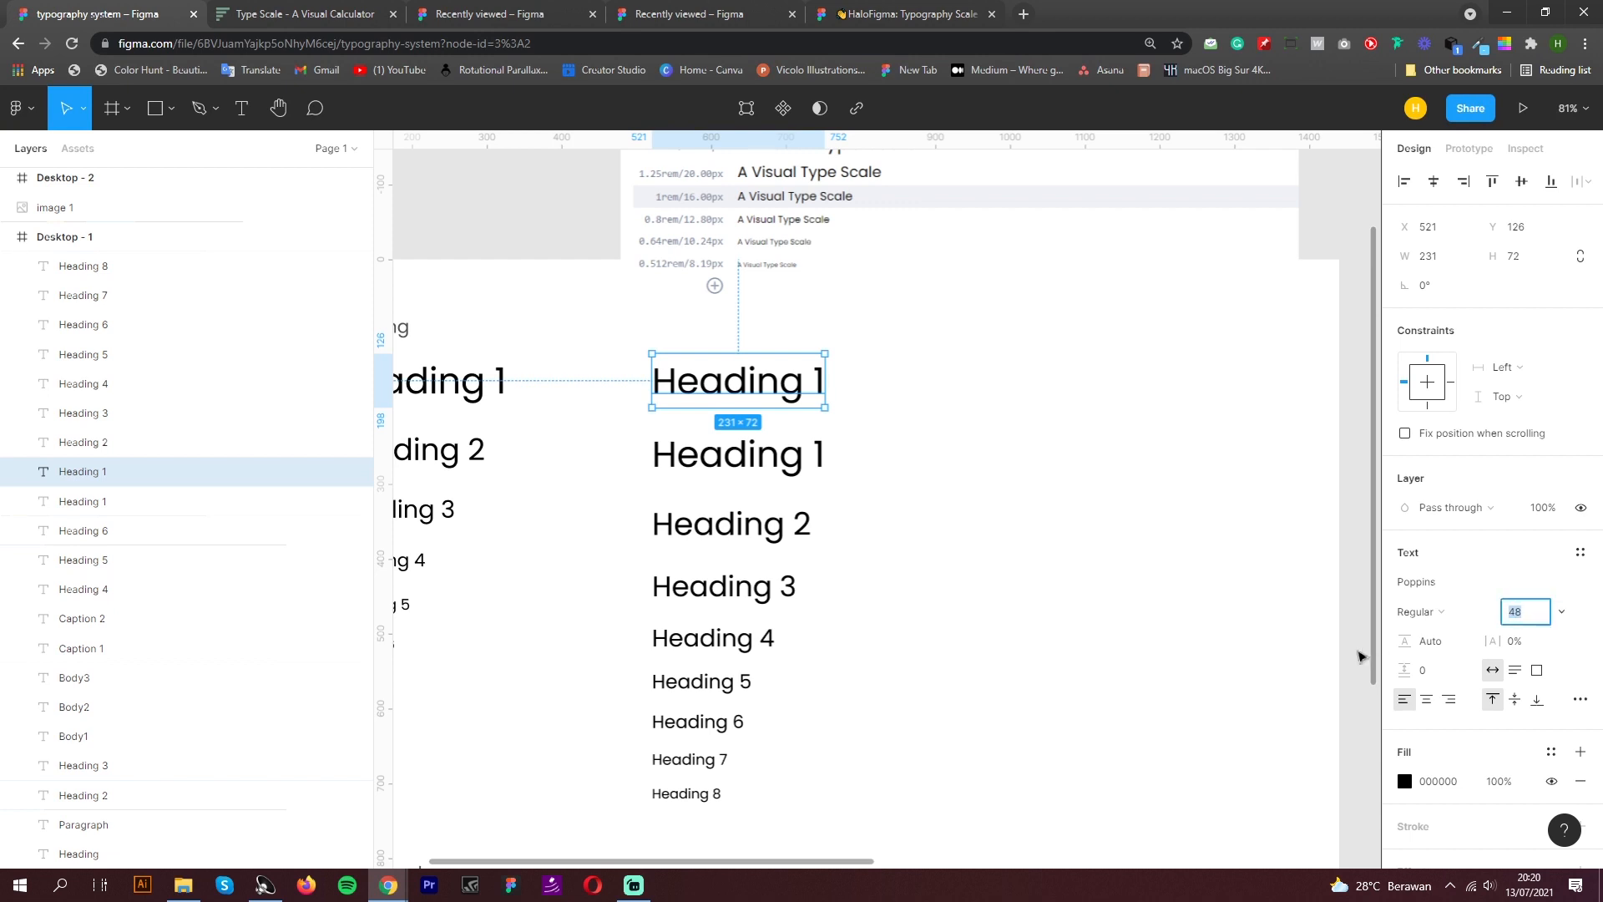
{"action": "type", "text": "52"}
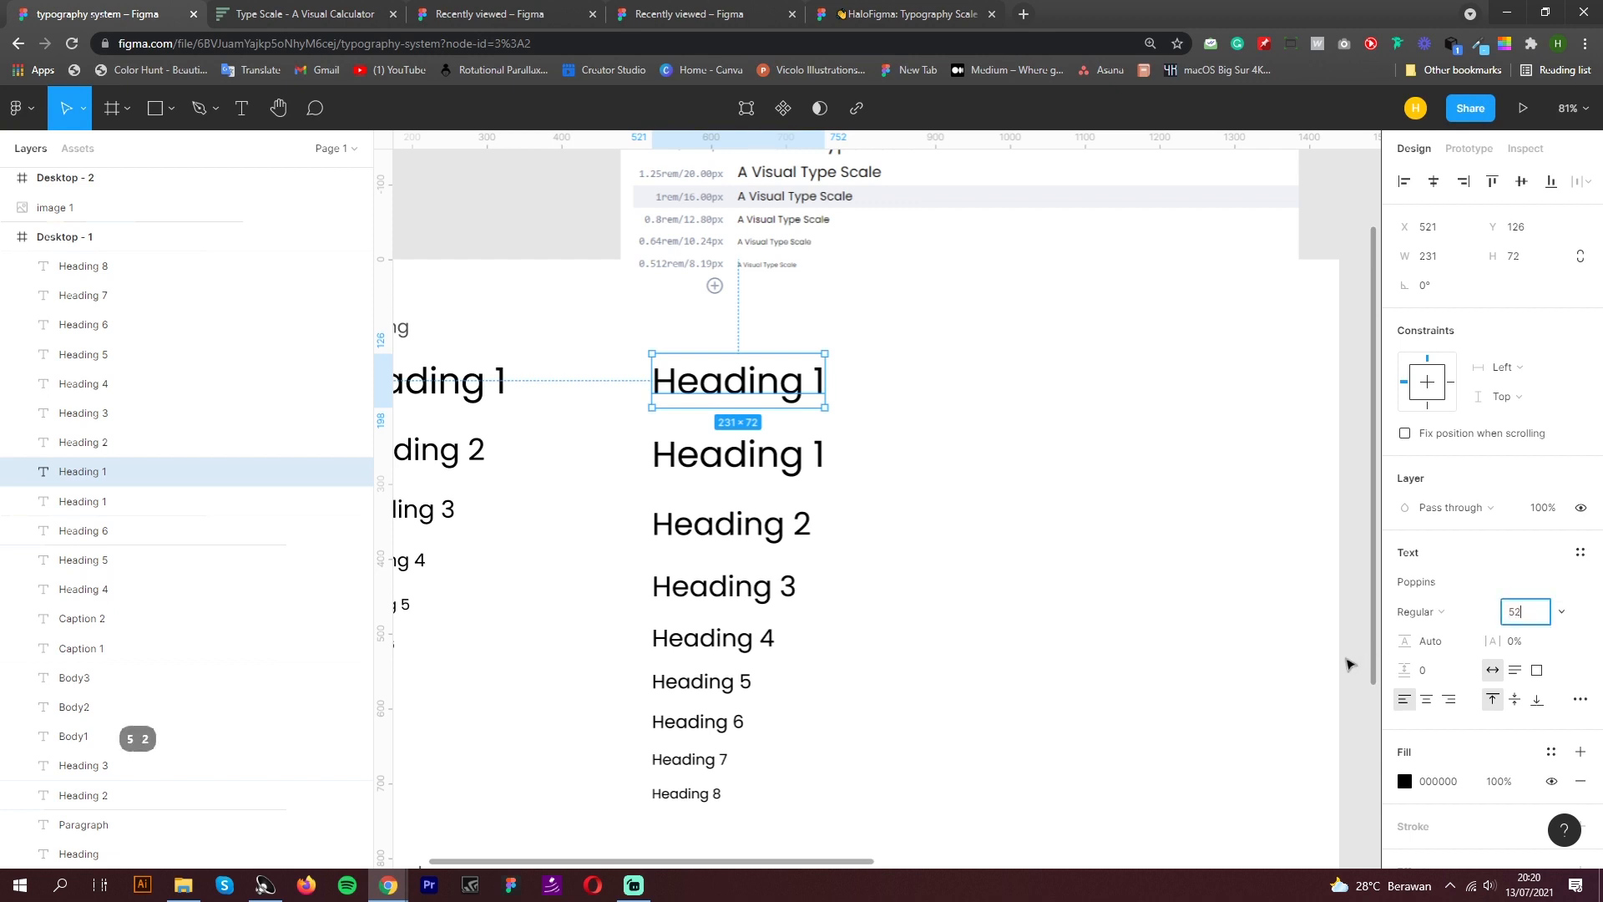
{"action": "key", "text": "BackSpace"}
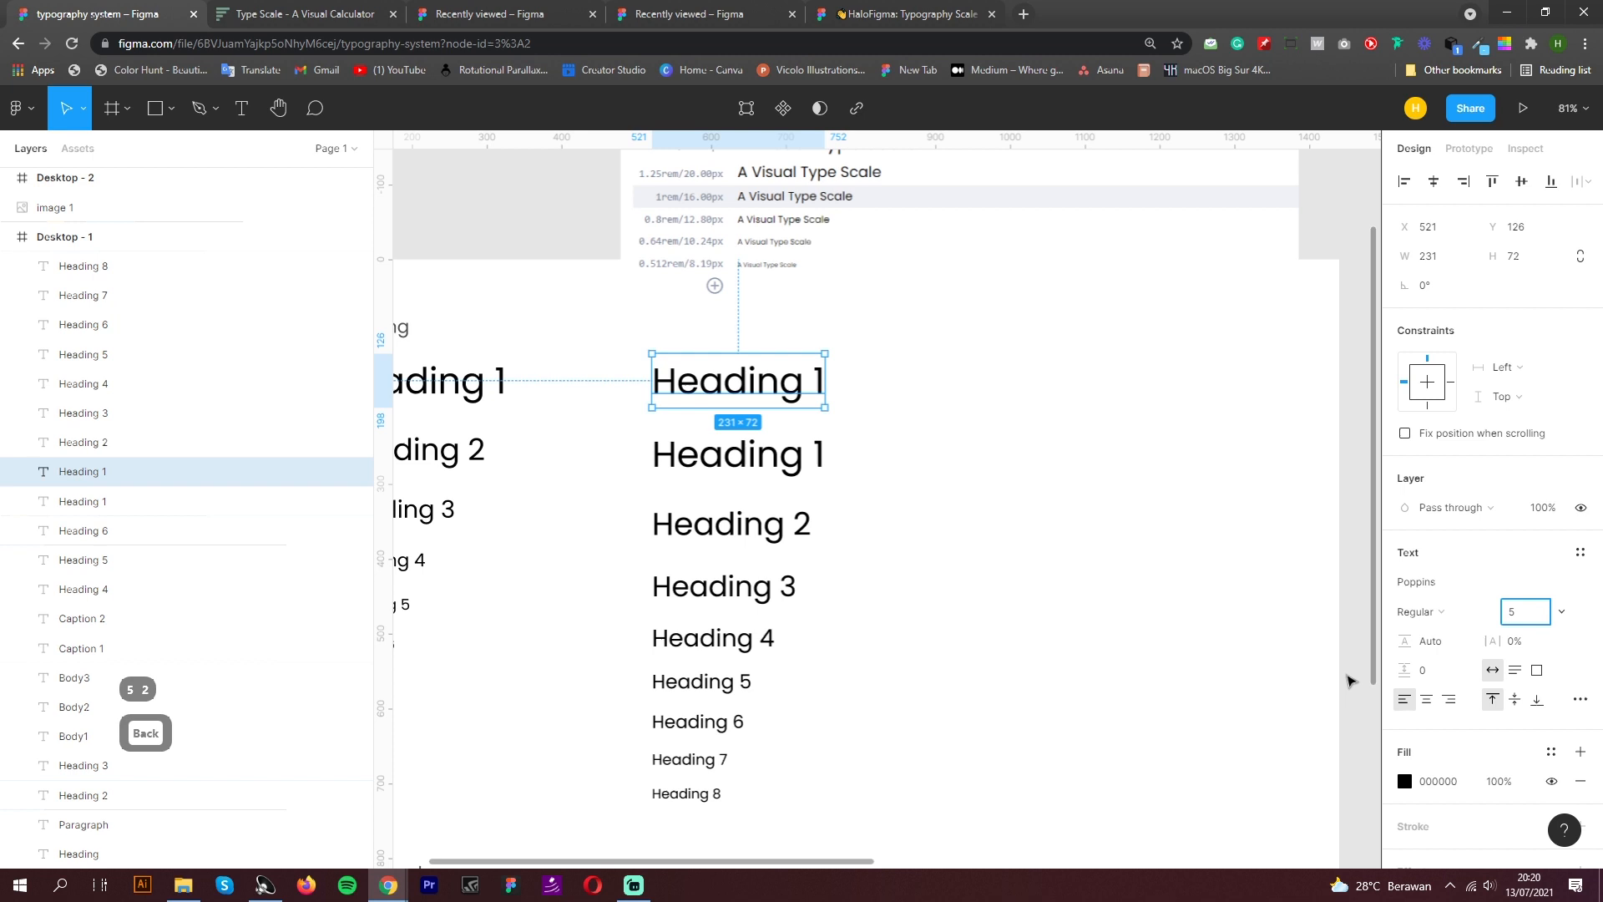
{"action": "key", "text": "Return"}
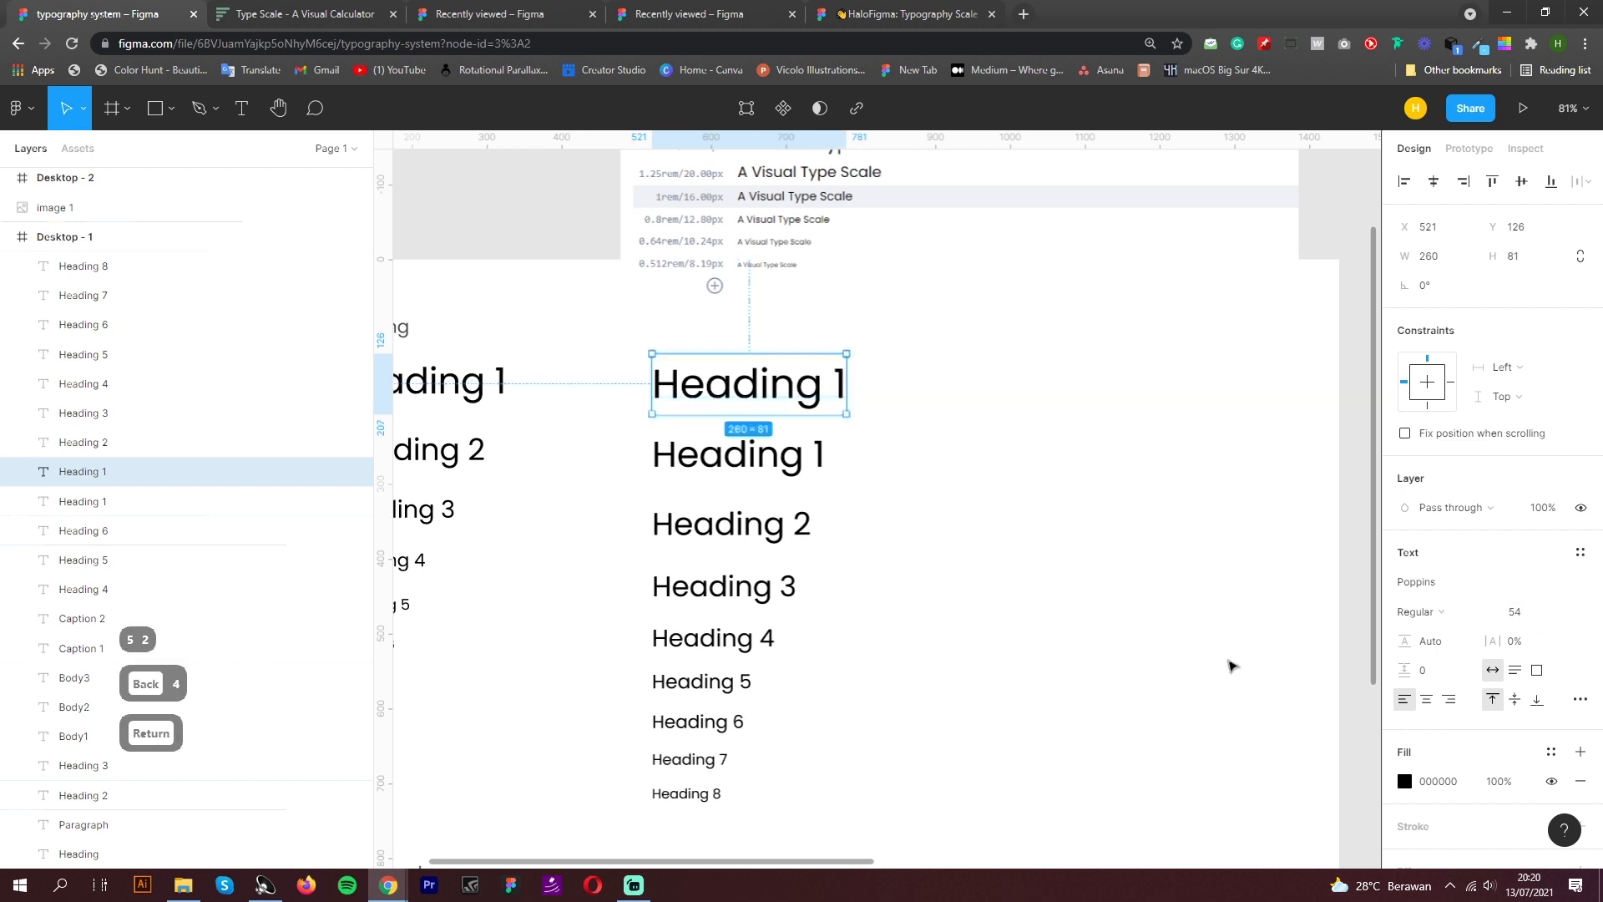
Change the text of the 54-size heading at the head of the second column to "Display 1"
{"action": "double_click", "coordinate": [808, 370]}
{"action": "type", "text": "D"}
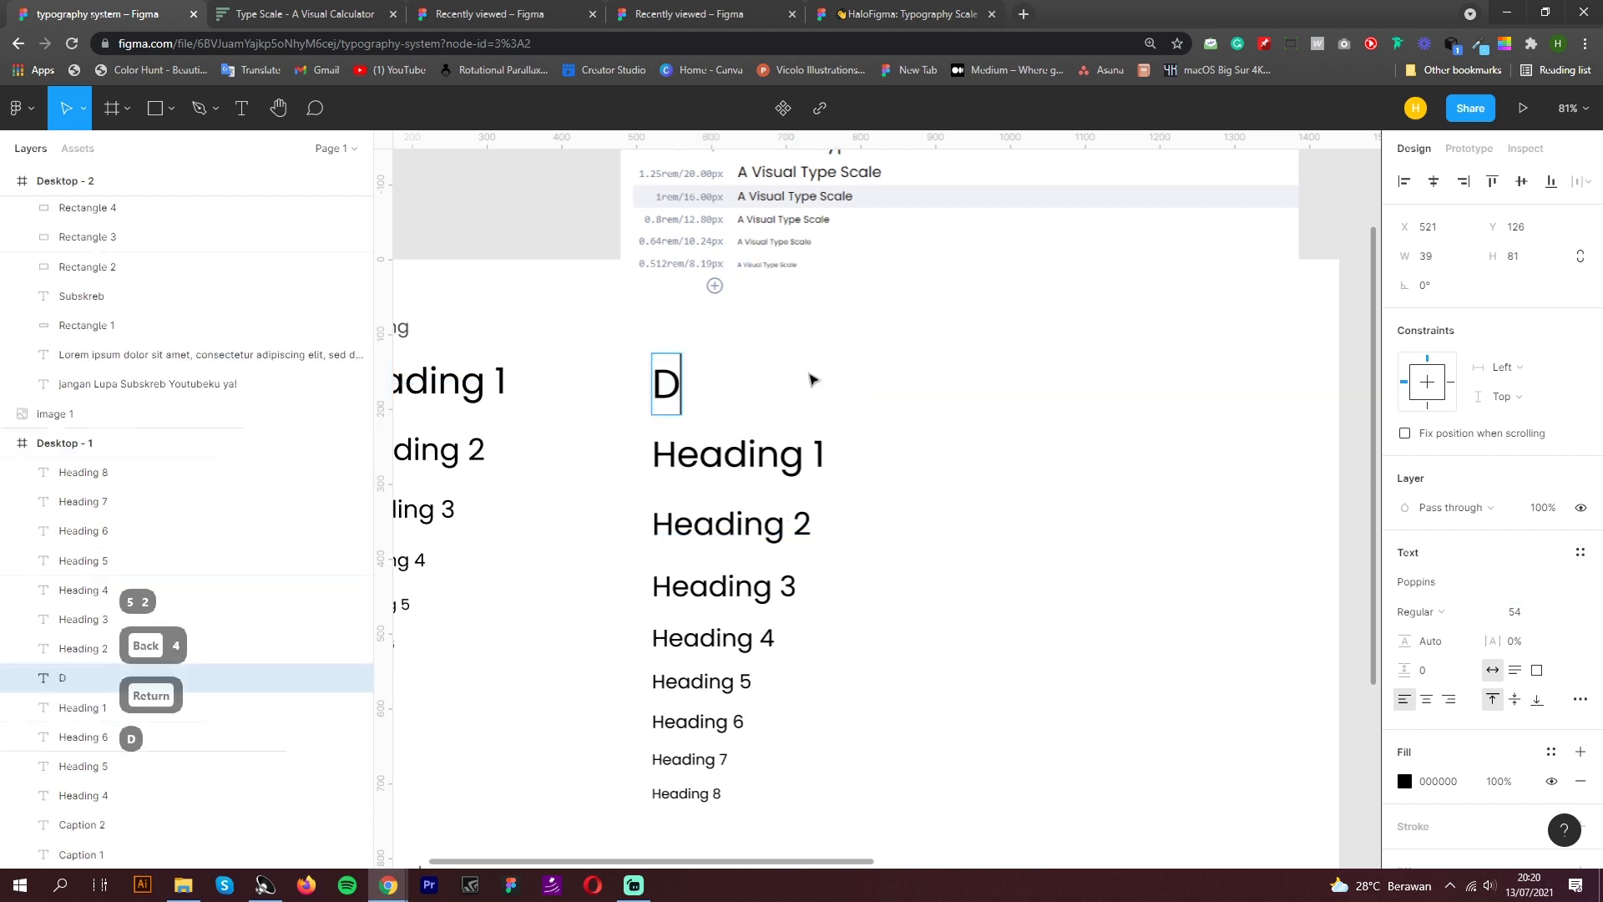
{"action": "type", "text": "isploy"}
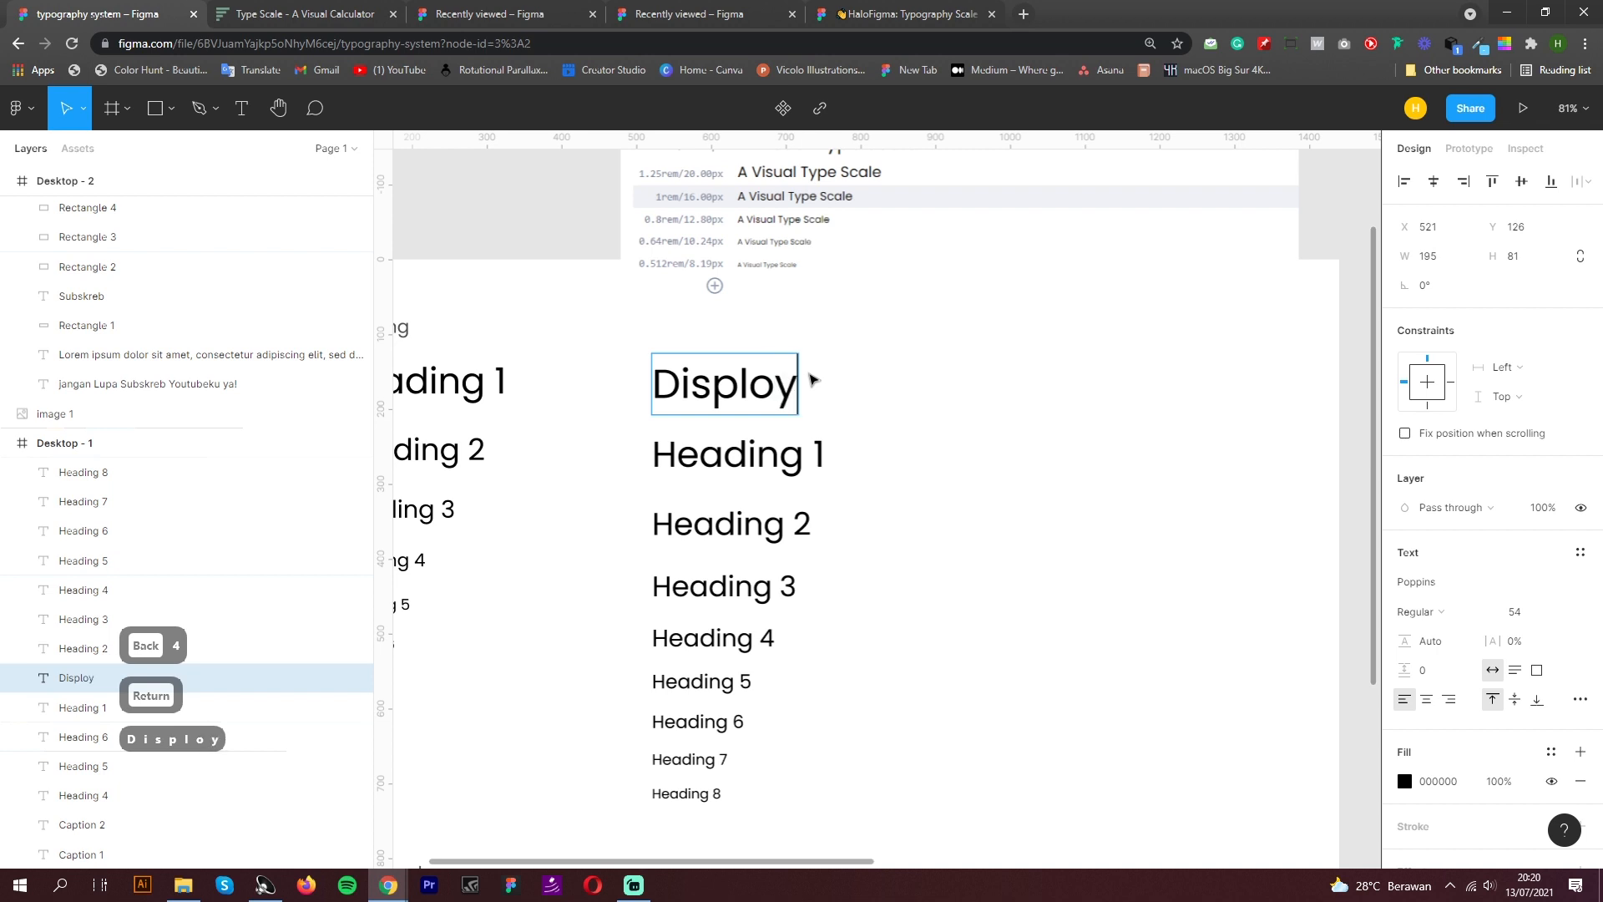
{"action": "left_click_drag", "start_coordinate": [777, 386], "coordinate": [750, 386]}
{"action": "type", "text": "a"}
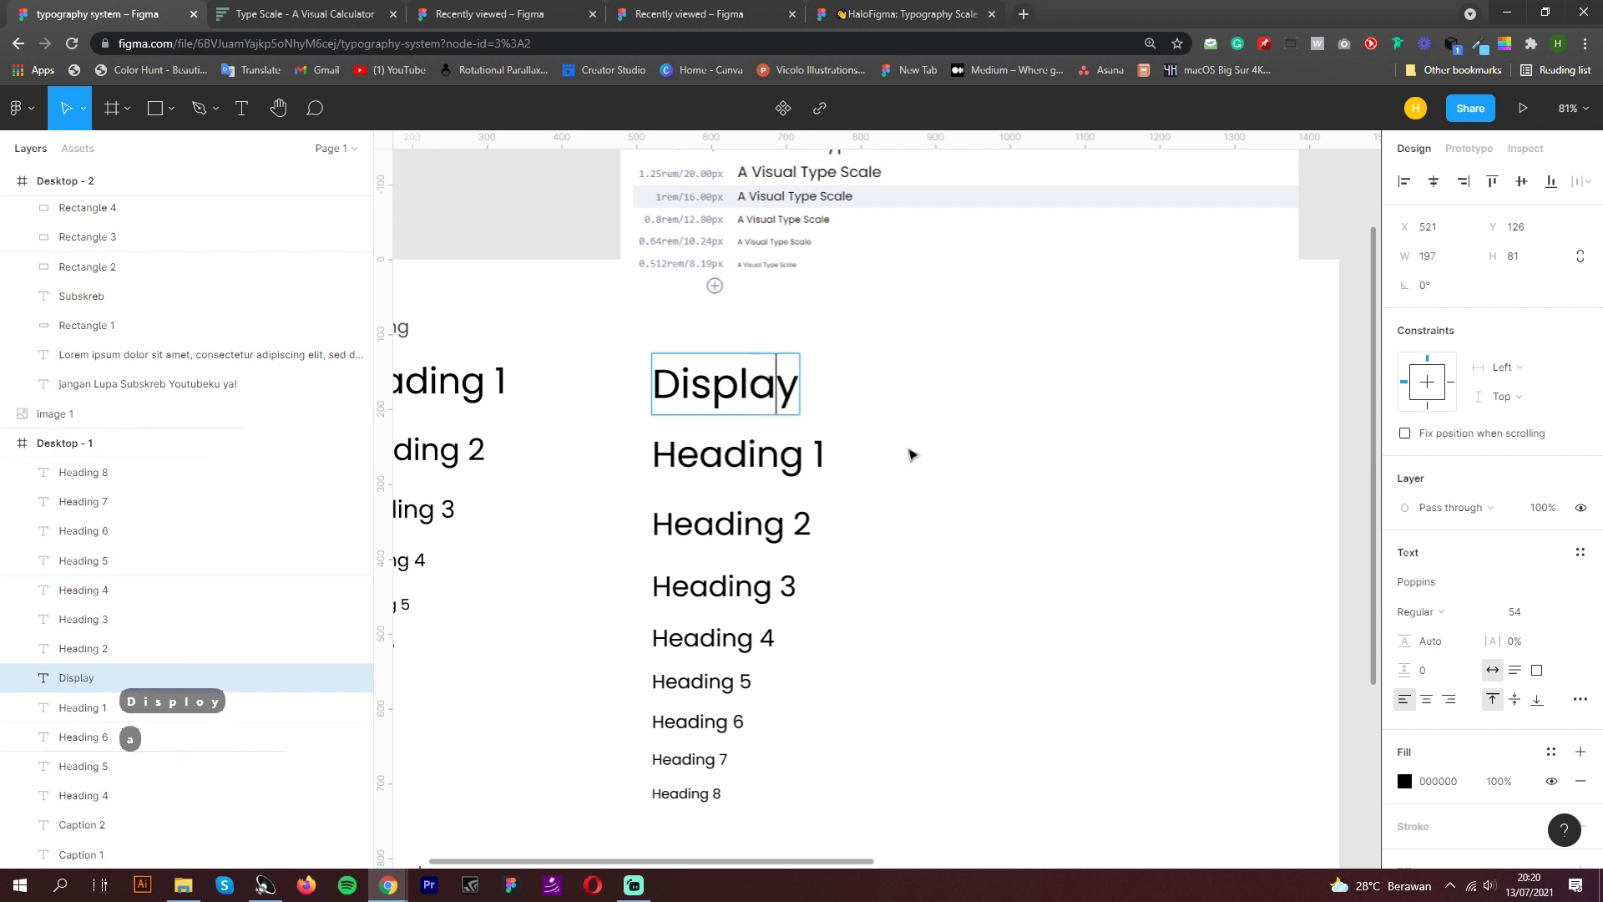
{"action": "key", "text": "Escape"}
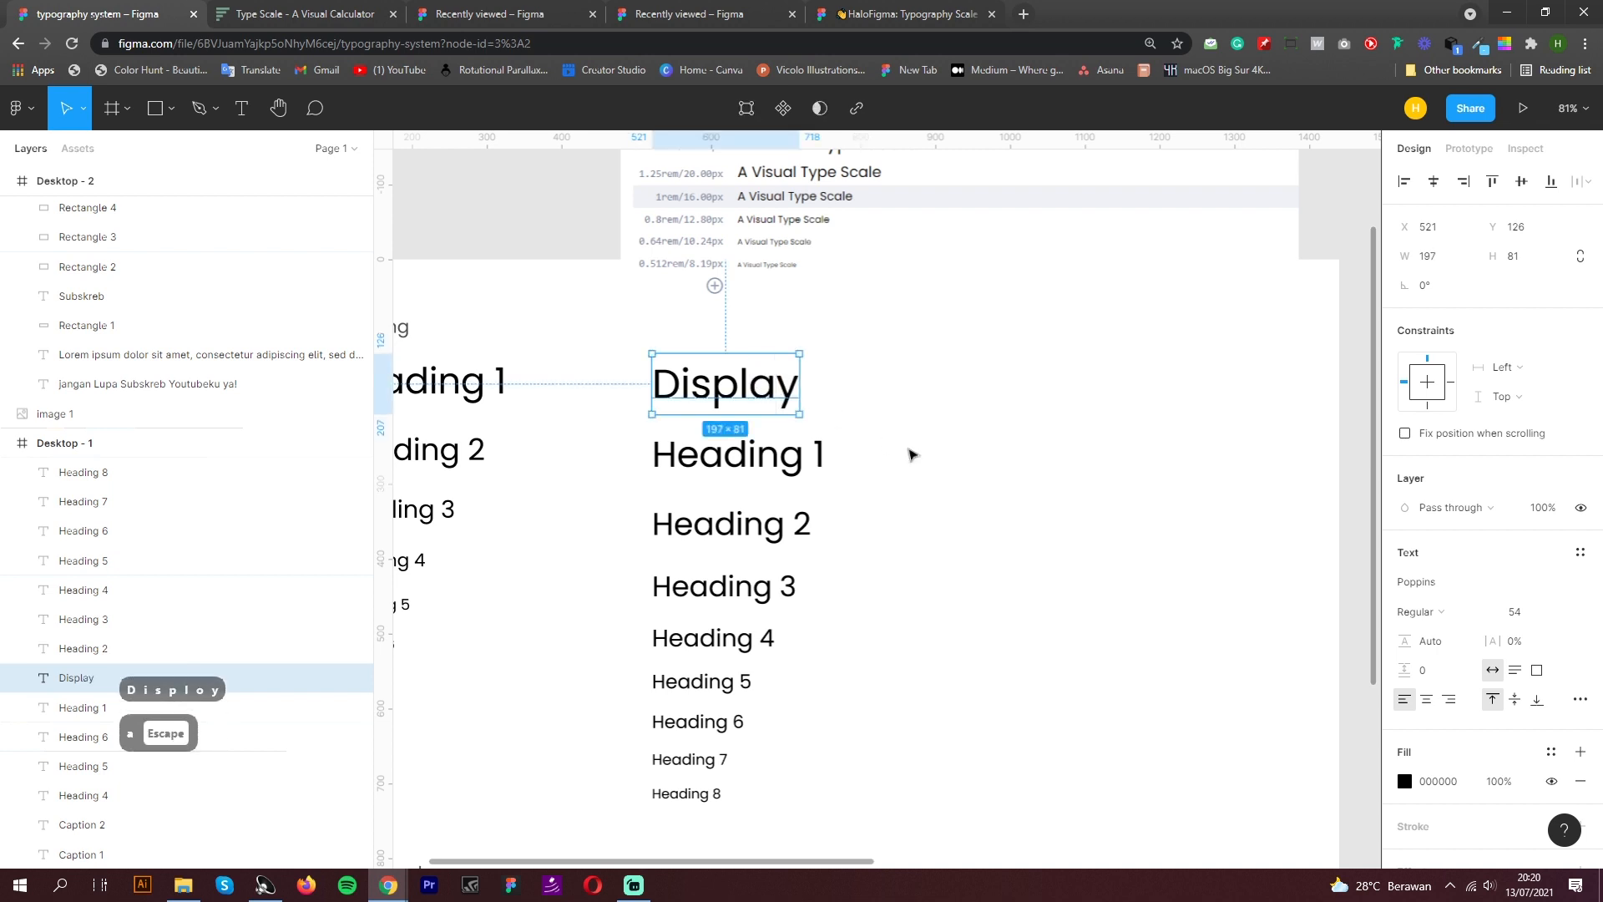
{"action": "left_click", "coordinate": [912, 455]}
{"action": "double_click", "coordinate": [774, 404]}
{"action": "left_click", "coordinate": [792, 401]}
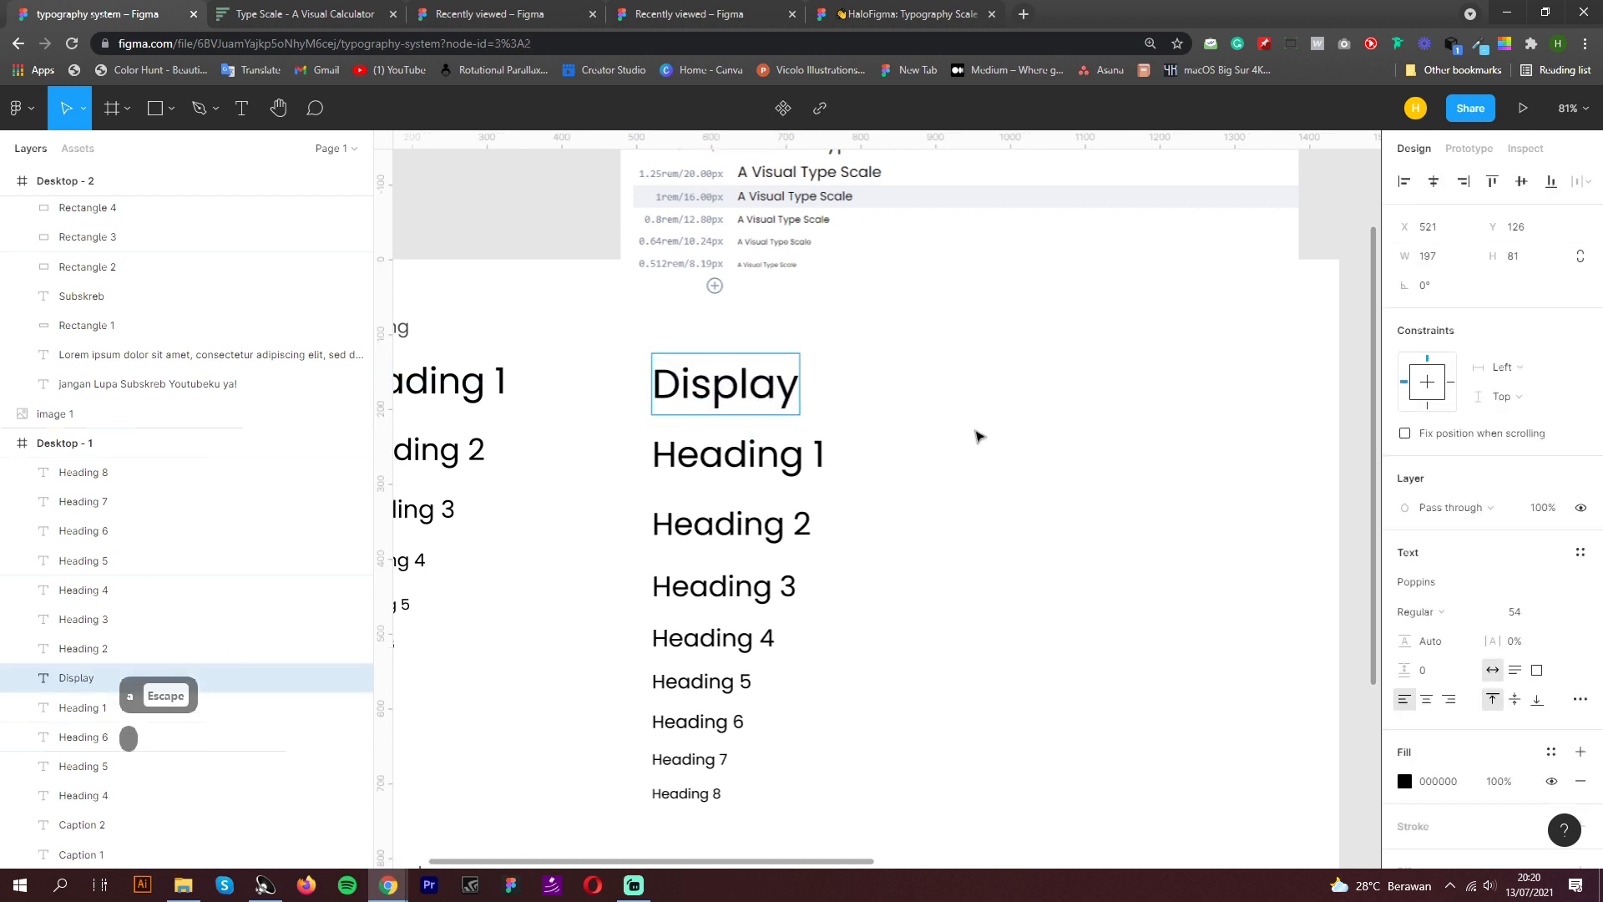
{"action": "type", "text": "1"}
{"action": "key", "text": "Escape"}
{"action": "left_click", "coordinate": [993, 451]}
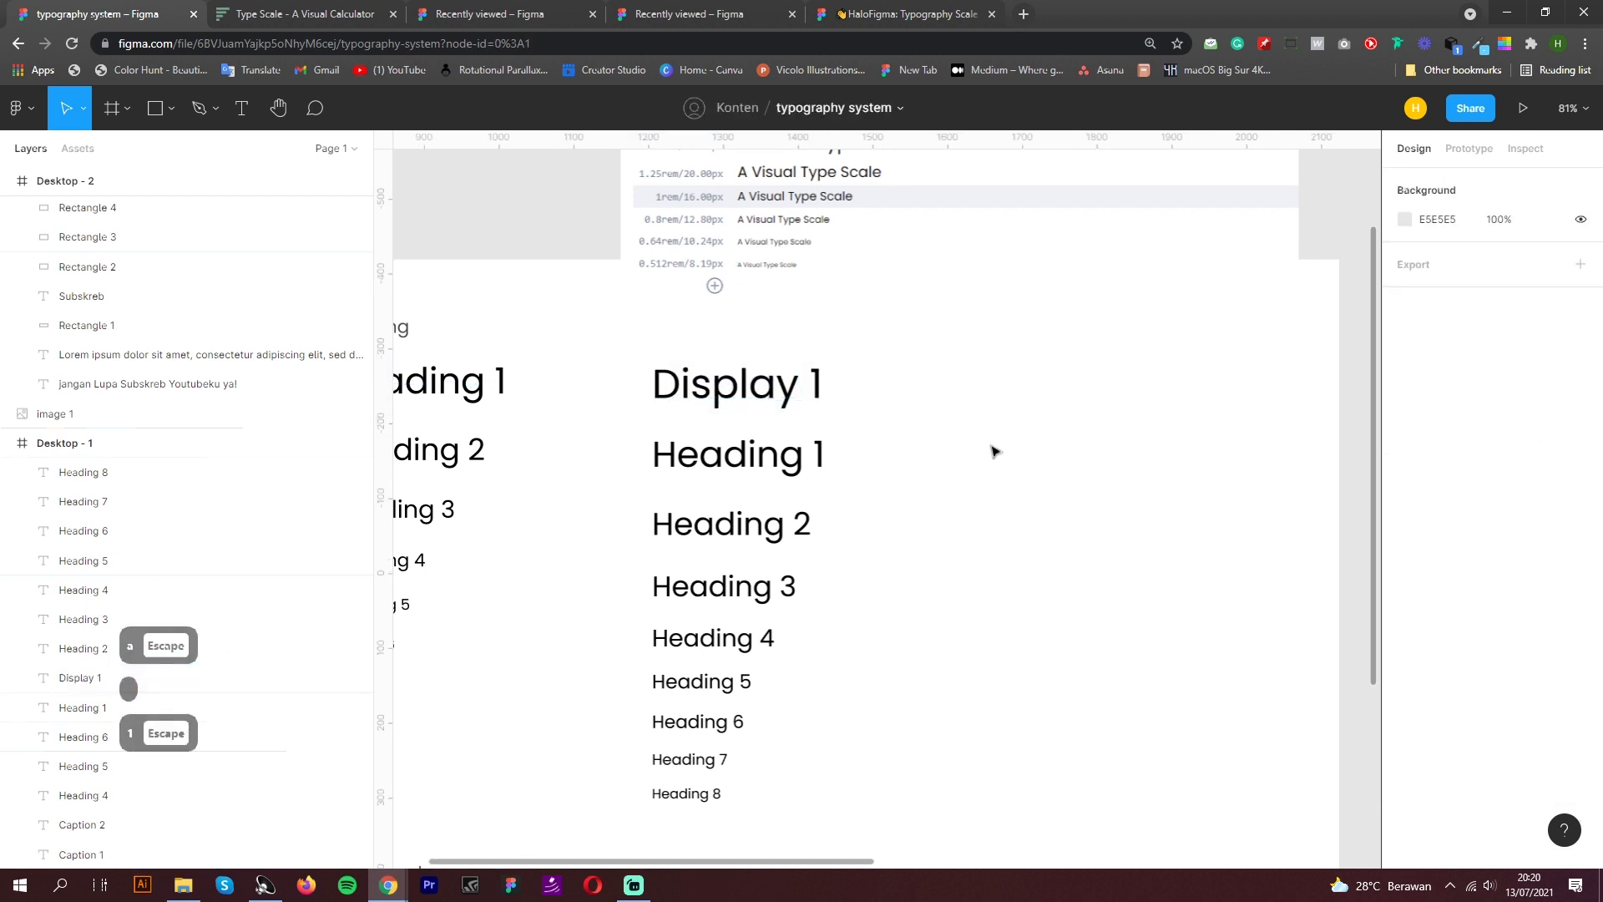
Change the text of the "Display 1" heading at the head of the second column to "Display 2"
{"action": "double_click", "coordinate": [810, 382]}
{"action": "type", "text": "2"}
{"action": "key", "text": "Escape"}
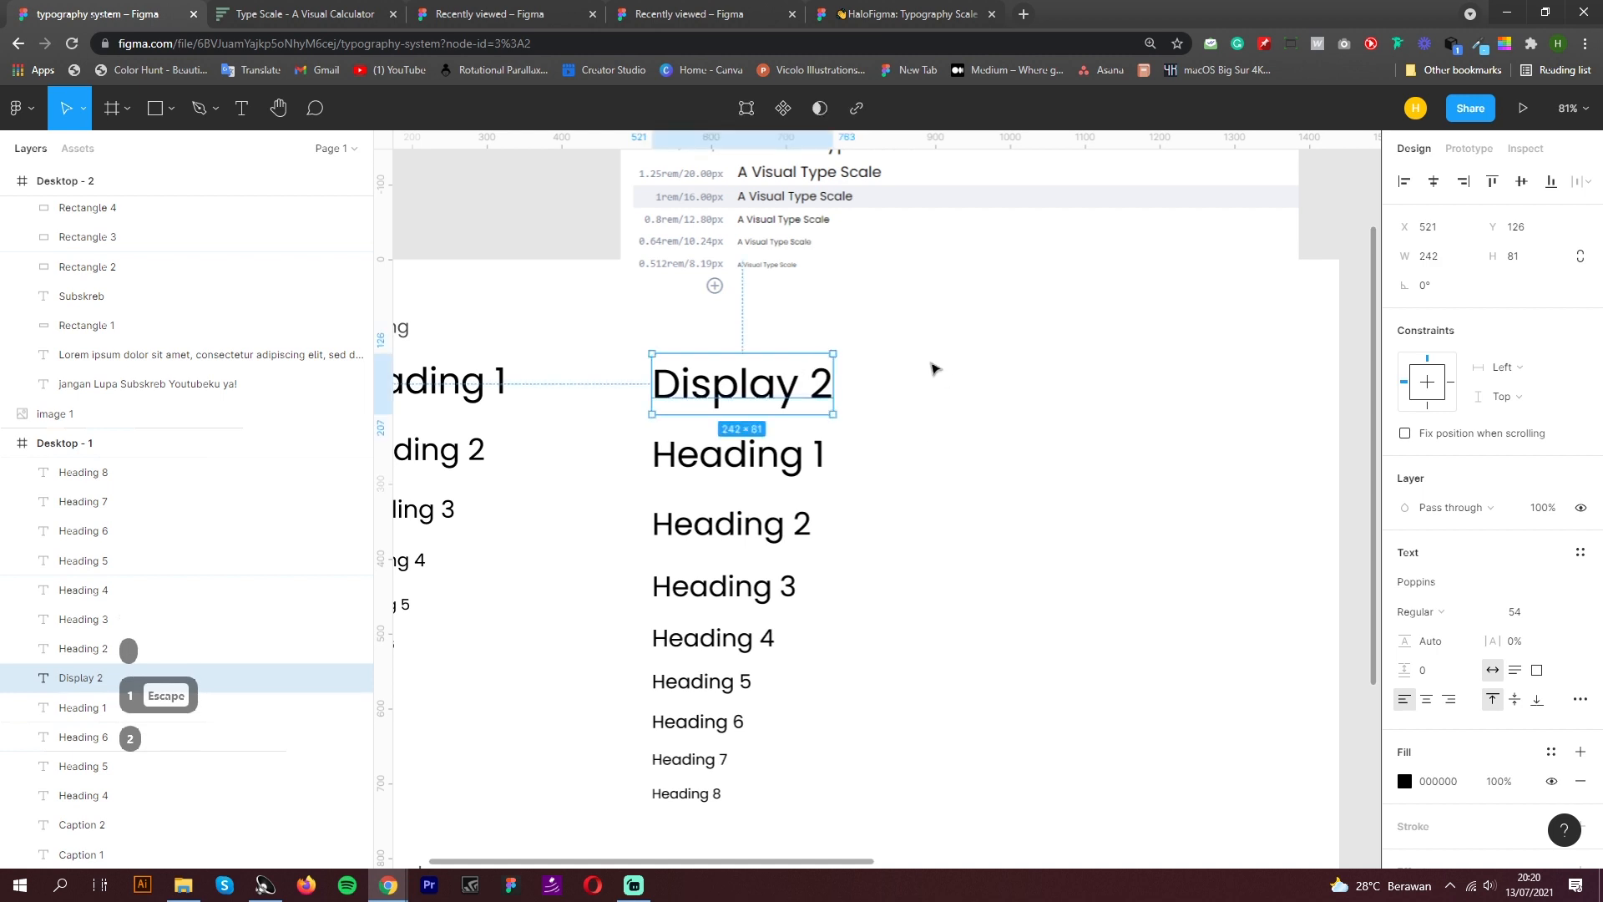
Shift the whole second column down and place a copy of its "Display 2" text above it, level with the first column's Heading 1
{"action": "scroll", "coordinate": [877, 408], "scroll_direction": "down", "scroll_amount": 3}
{"action": "left_click_drag", "start_coordinate": [912, 379], "coordinate": [799, 569]}
{"action": "scroll", "coordinate": [844, 446], "scroll_direction": "up", "scroll_amount": 3}
{"action": "left_click_drag", "start_coordinate": [843, 399], "coordinate": [845, 474]}
{"action": "left_click", "coordinate": [856, 382]}
{"action": "key", "text": "ctrl+c"}
{"action": "key", "text": "ctrl+v"}
{"action": "left_click_drag", "start_coordinate": [855, 384], "coordinate": [844, 313]}
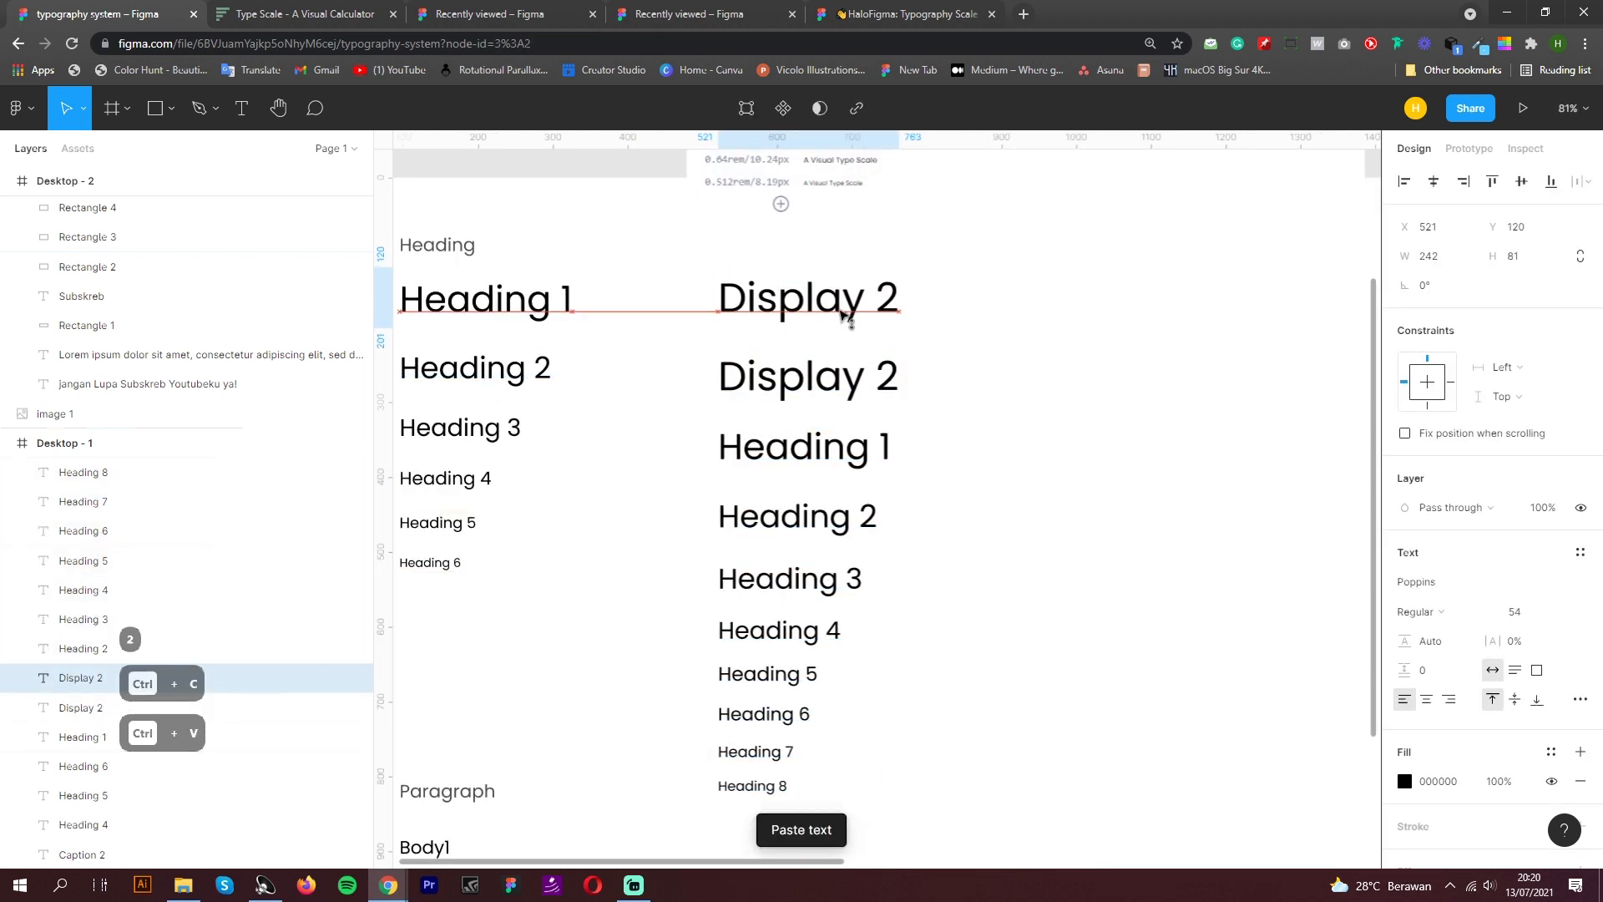
Change the text of the uppermost "Display 2" copy to "Display 1"
{"action": "double_click", "coordinate": [887, 298]}
{"action": "type", "text": "1"}
{"action": "key", "text": "Escape"}
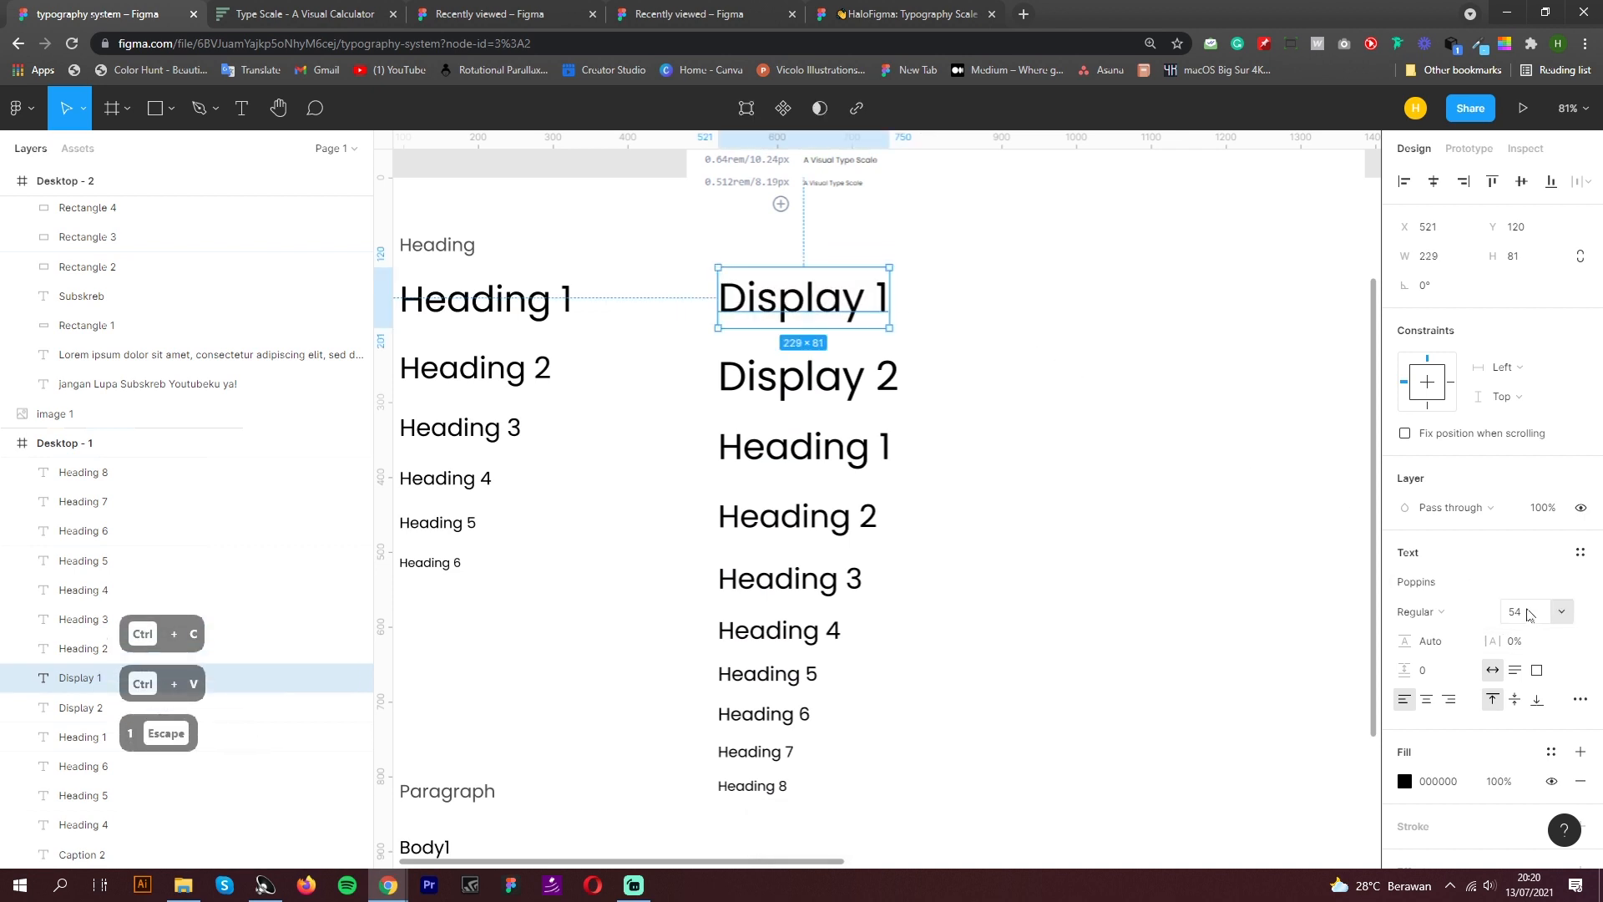
Set the font size of the "Display 1" text to 62
{"action": "type", "text": "60"}
{"action": "key", "text": "Return"}
{"action": "type", "text": "62"}
{"action": "key", "text": "Return"}
{"action": "left_click", "coordinate": [1198, 484]}
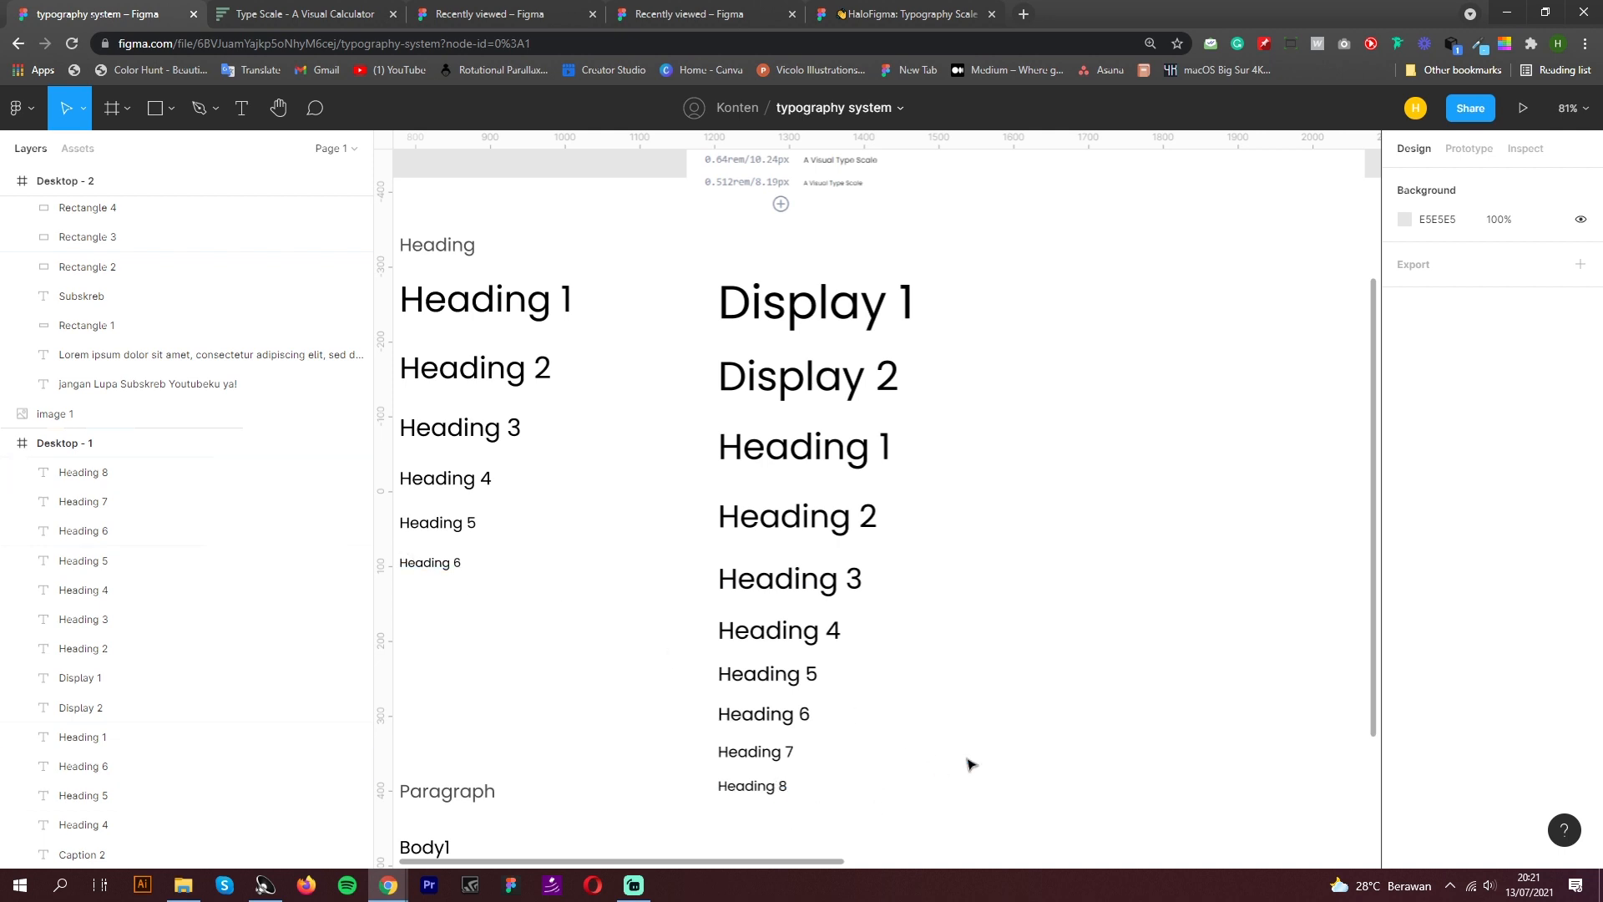
Extend the Desktop - 1 frame downward to about 1375 high and move the Paragraph heading with its body and caption texts lower
{"action": "scroll", "coordinate": [878, 643], "scroll_direction": "down", "scroll_amount": 4}
{"action": "scroll", "coordinate": [893, 618], "scroll_direction": "down", "scroll_amount": 5, "text": "ctrl"}
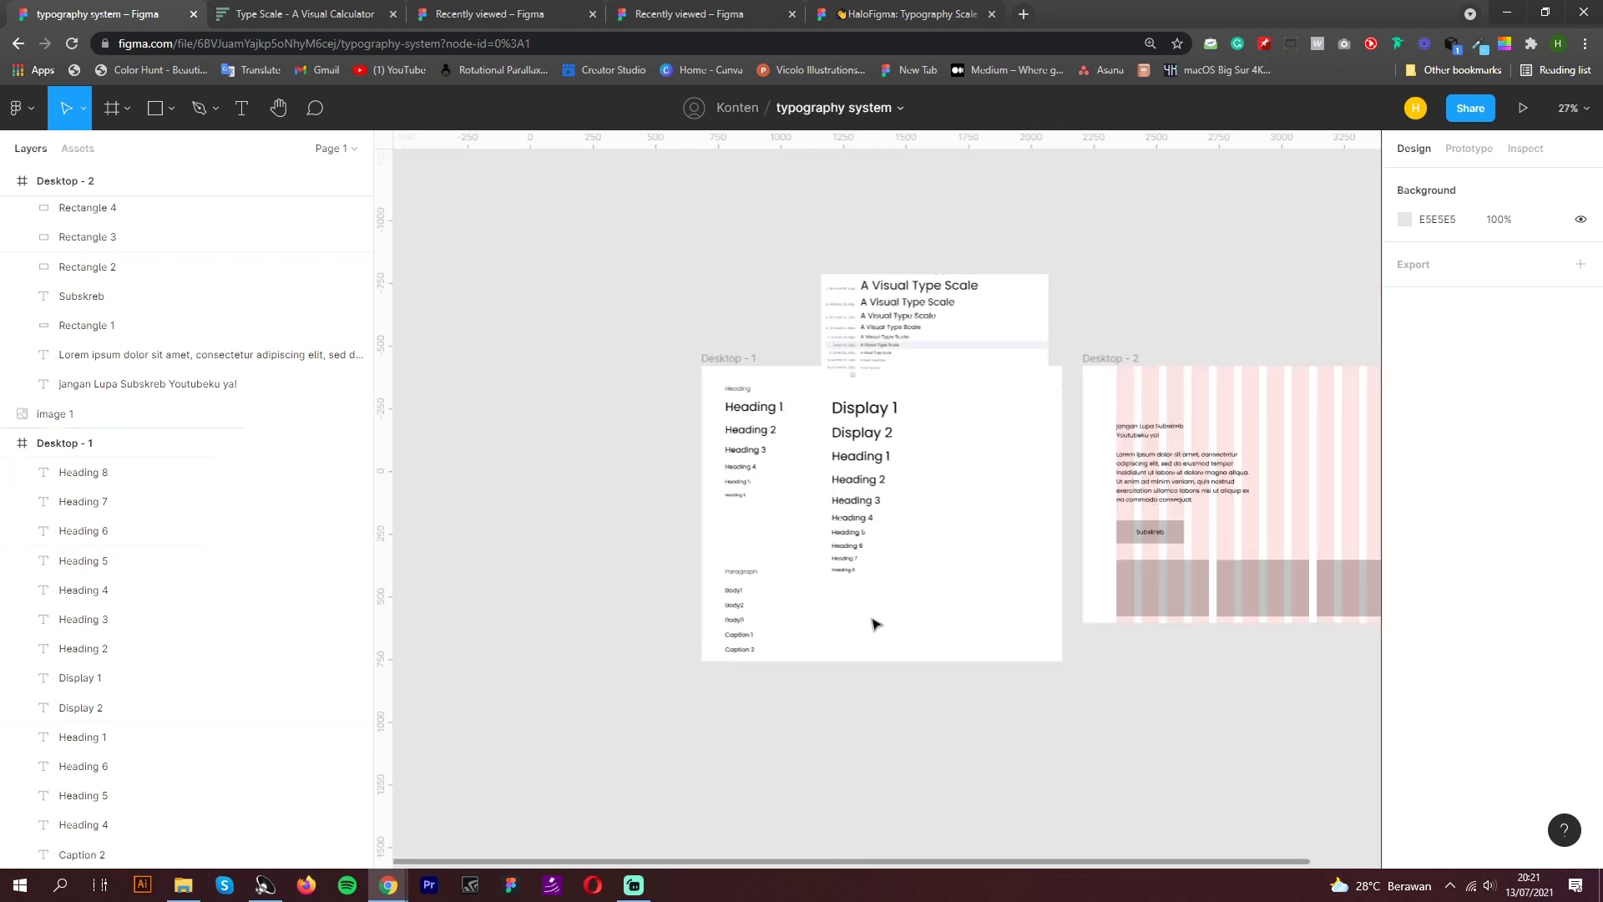
{"action": "left_click", "coordinate": [737, 425]}
{"action": "left_click_drag", "start_coordinate": [912, 662], "coordinate": [913, 710]}
{"action": "left_click", "coordinate": [816, 701]}
{"action": "scroll", "coordinate": [816, 701], "scroll_direction": "up", "scroll_amount": 5, "text": "ctrl"}
{"action": "left_click_drag", "start_coordinate": [785, 677], "coordinate": [589, 309]}
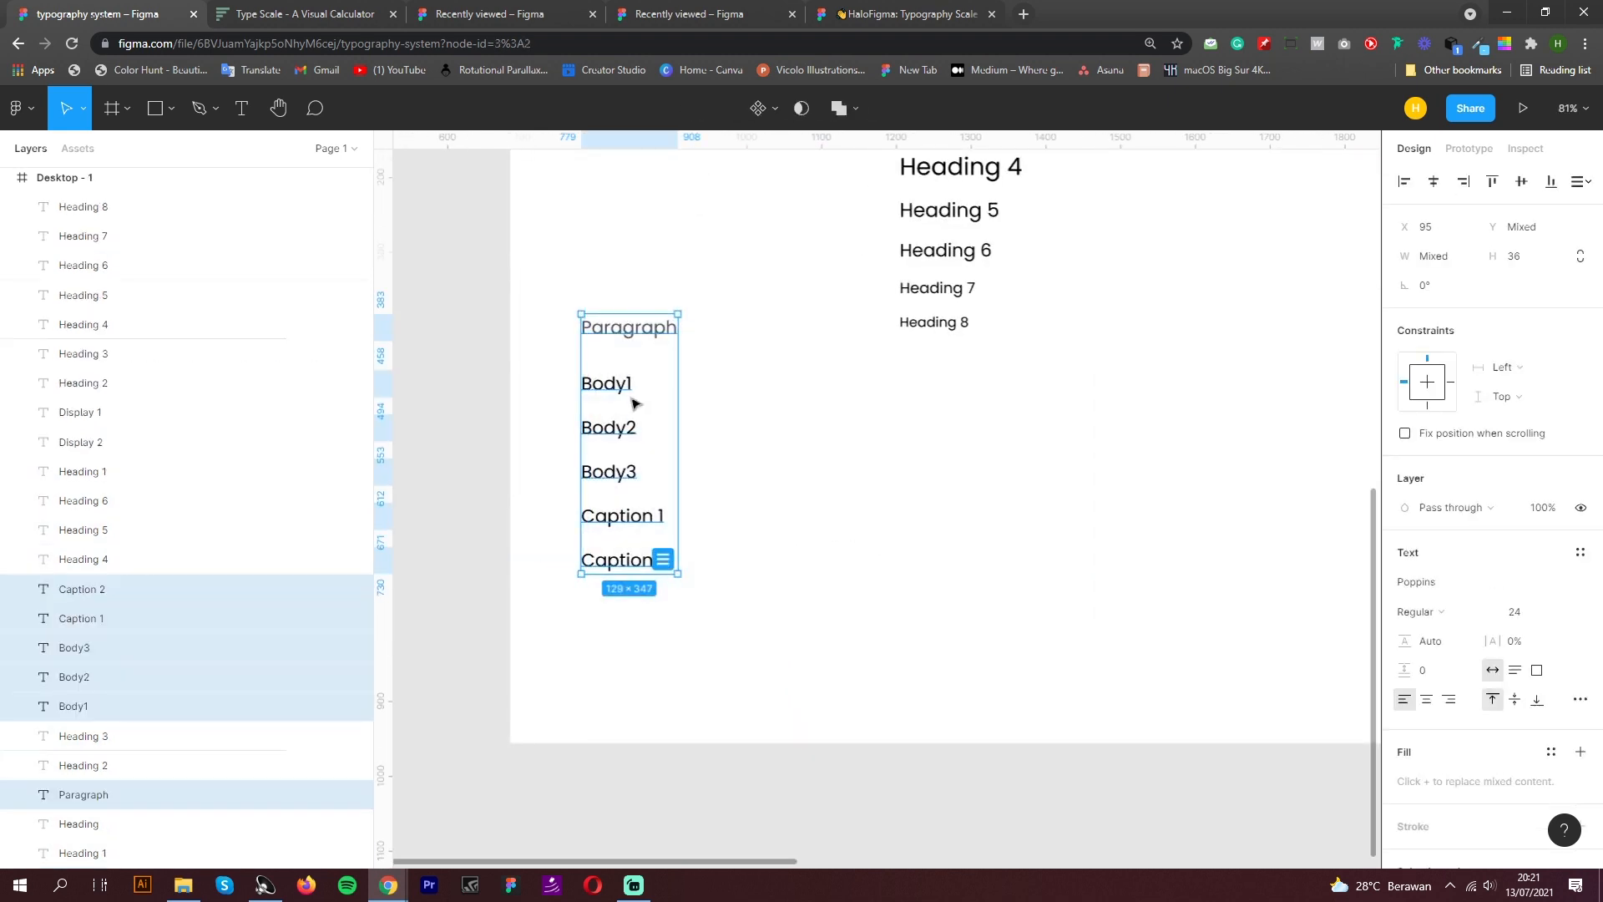
{"action": "left_click", "coordinate": [905, 473]}
{"action": "scroll", "coordinate": [669, 601], "scroll_direction": "down", "scroll_amount": 5, "text": "ctrl"}
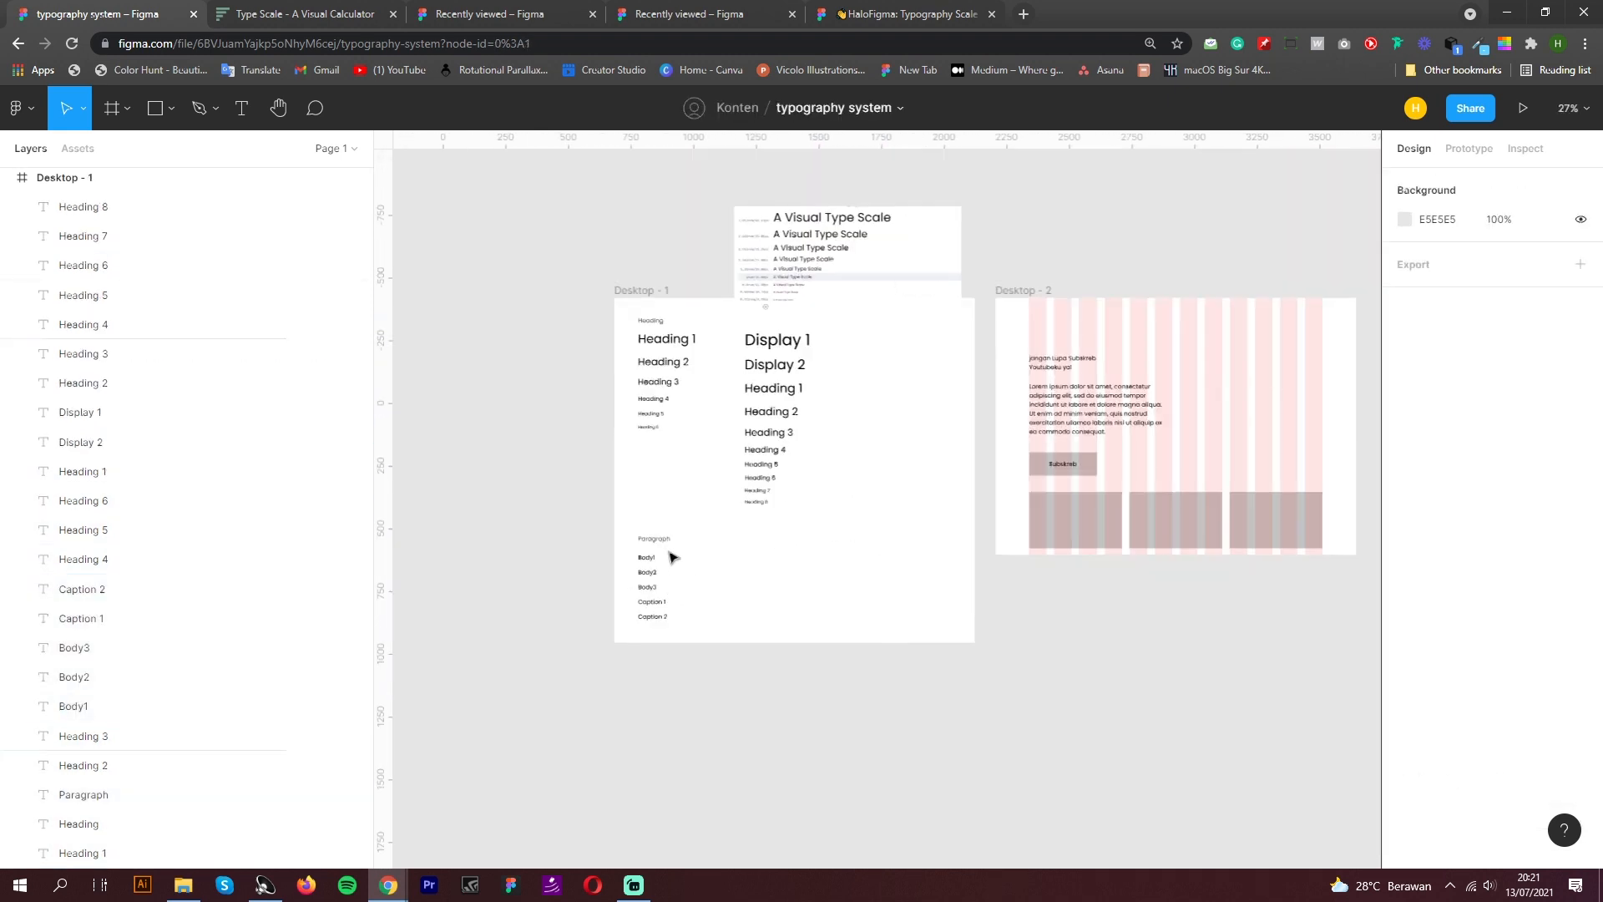
Move the visual type scale reference image down beside the Paragraph texts
{"action": "scroll", "coordinate": [670, 555], "scroll_direction": "up", "scroll_amount": 5, "text": "ctrl"}
{"action": "left_click", "coordinate": [639, 576]}
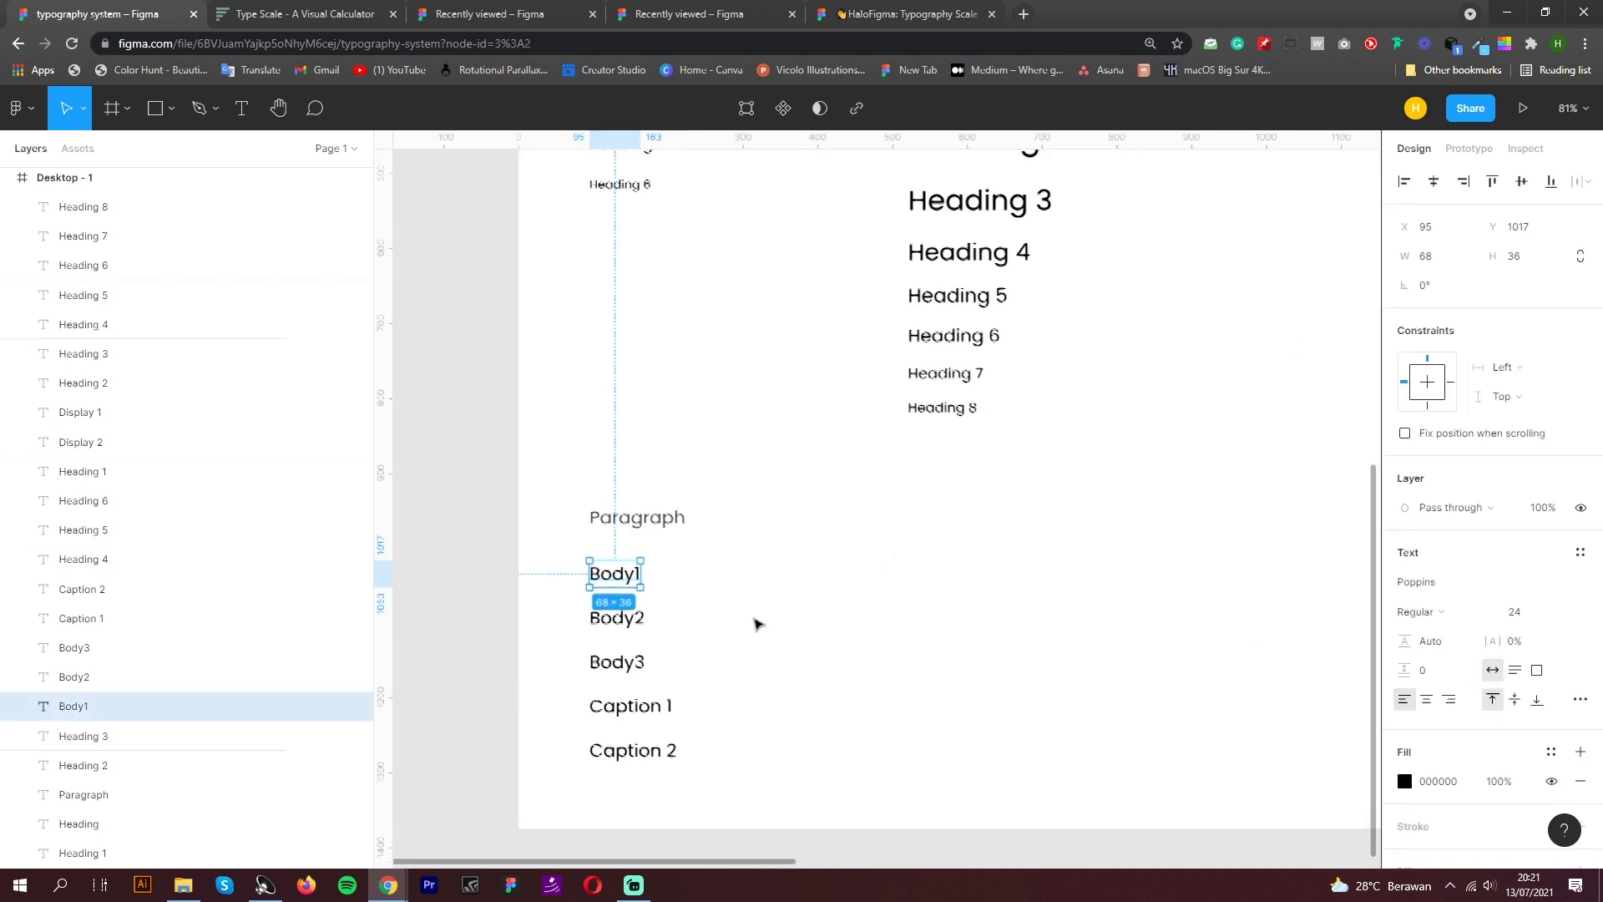
{"action": "scroll", "coordinate": [754, 620], "scroll_direction": "down", "scroll_amount": 5, "text": "ctrl"}
{"action": "left_click_drag", "start_coordinate": [883, 327], "coordinate": [852, 637]}
{"action": "scroll", "coordinate": [835, 643], "scroll_direction": "up", "scroll_amount": 10}
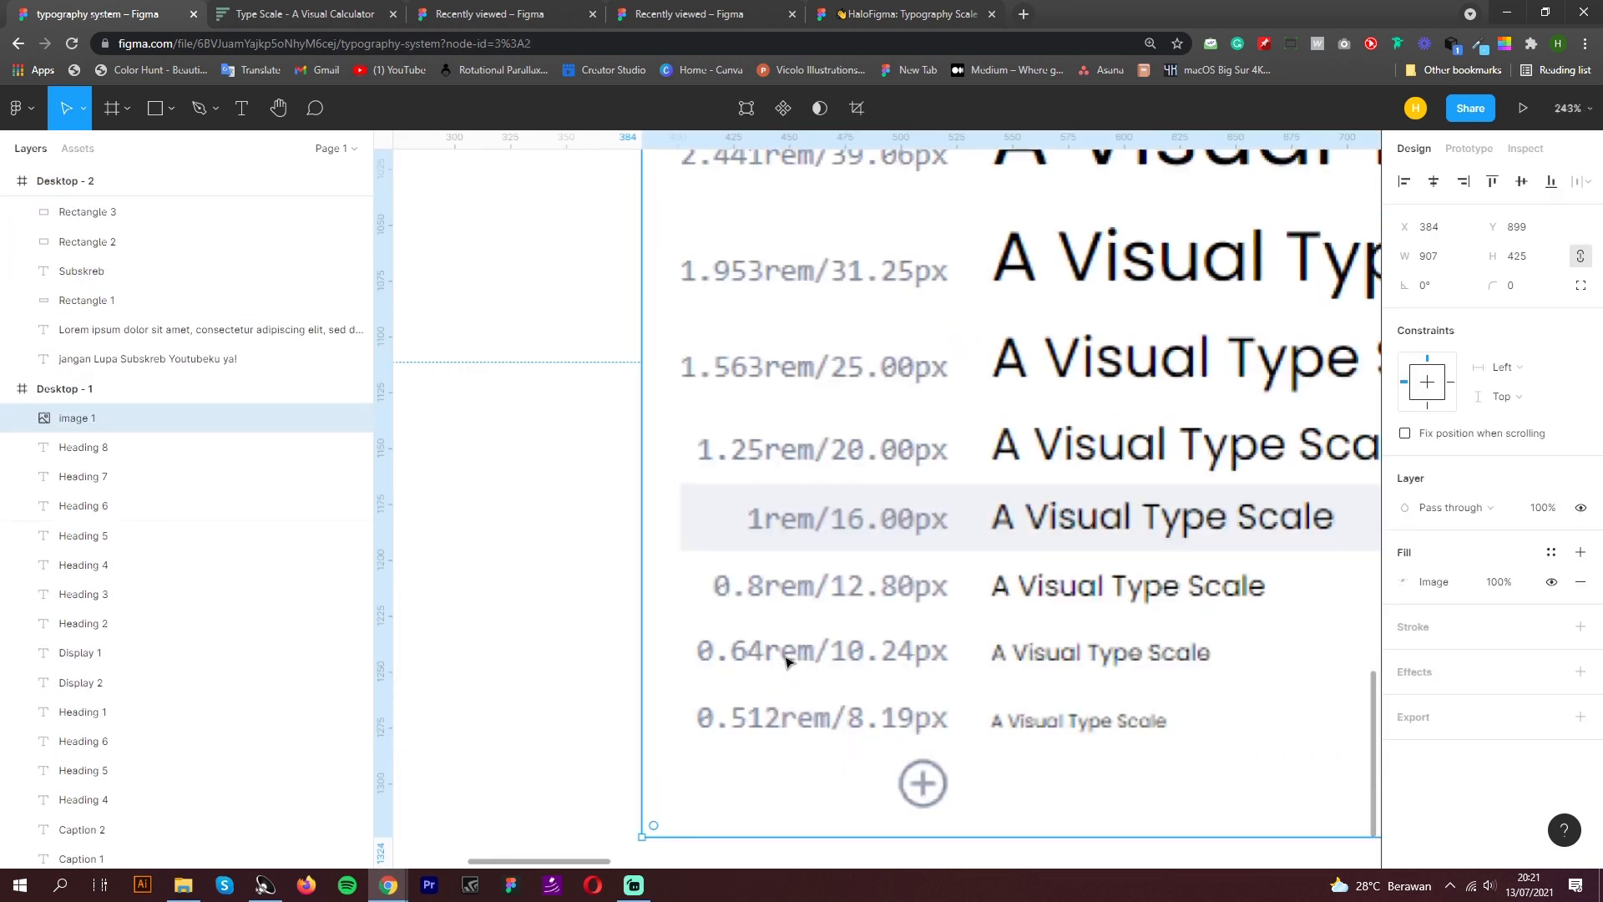
{"action": "scroll", "coordinate": [787, 655], "scroll_direction": "down", "scroll_amount": 6}
Set the font sizes of Body1, Body2 and Body3 to 16, 14 and 12
{"action": "left_click", "coordinate": [546, 500]}
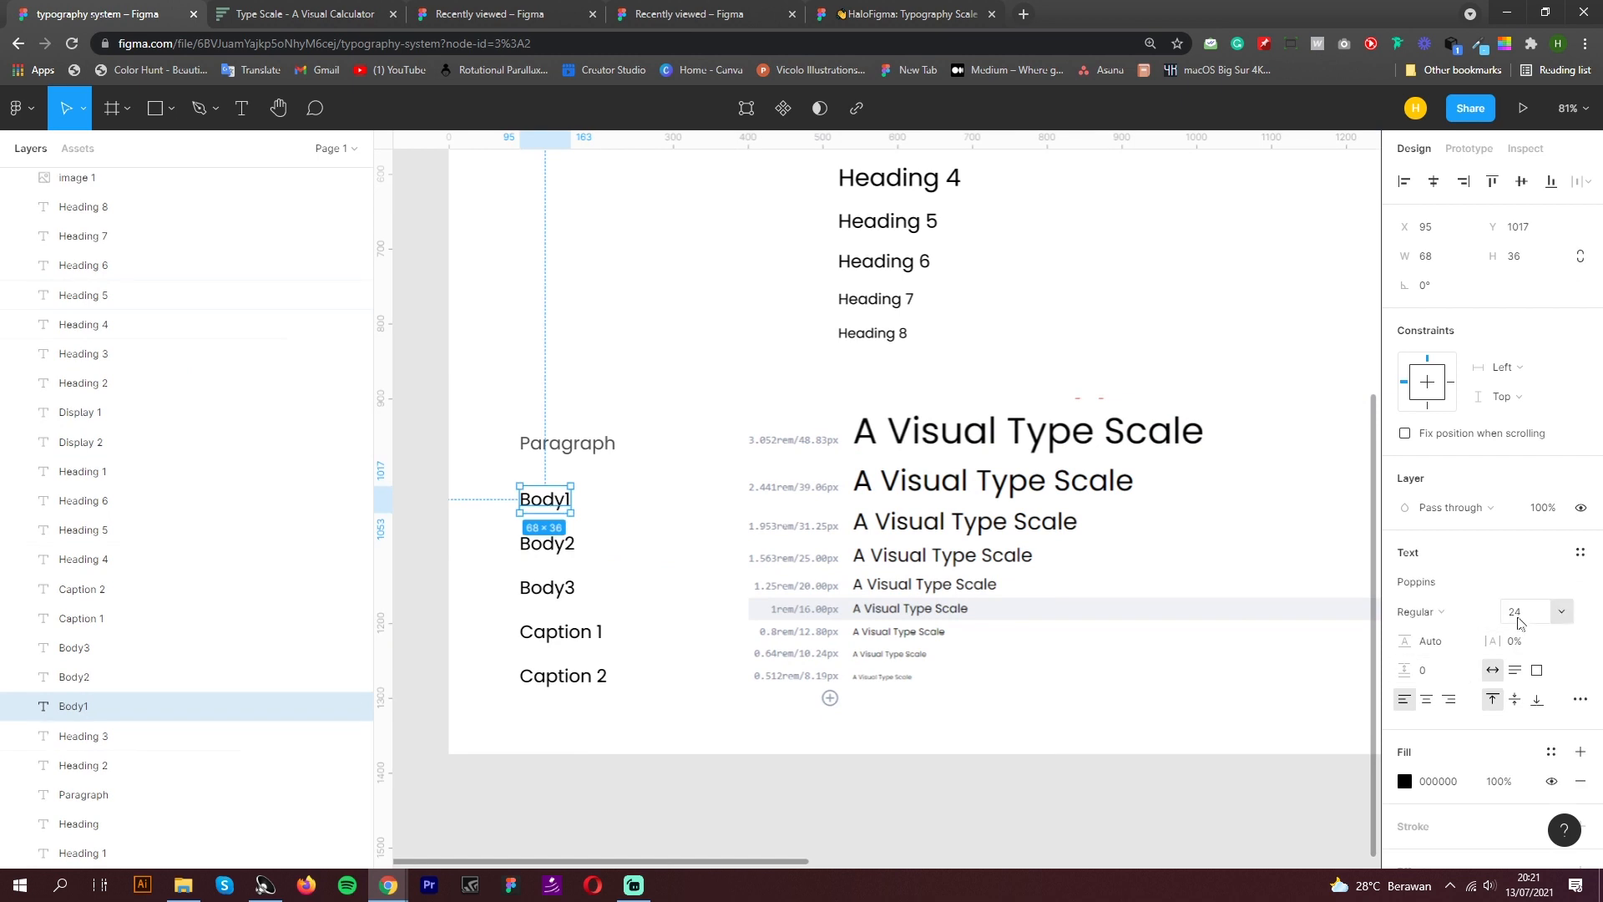
{"action": "key", "text": "Return"}
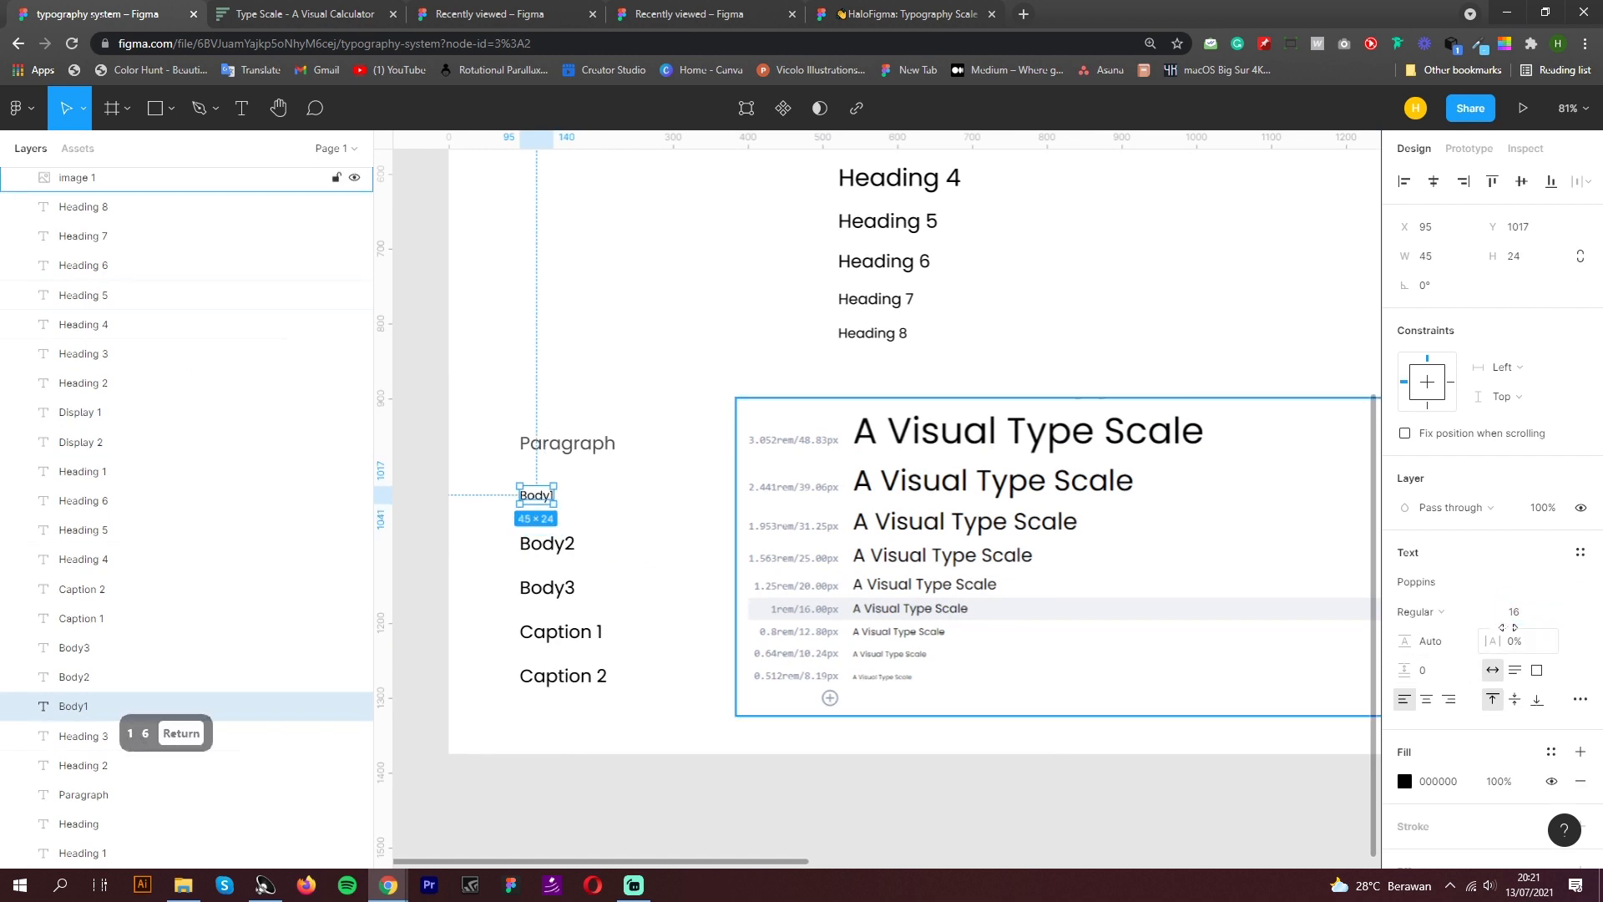
{"action": "left_click", "coordinate": [563, 534]}
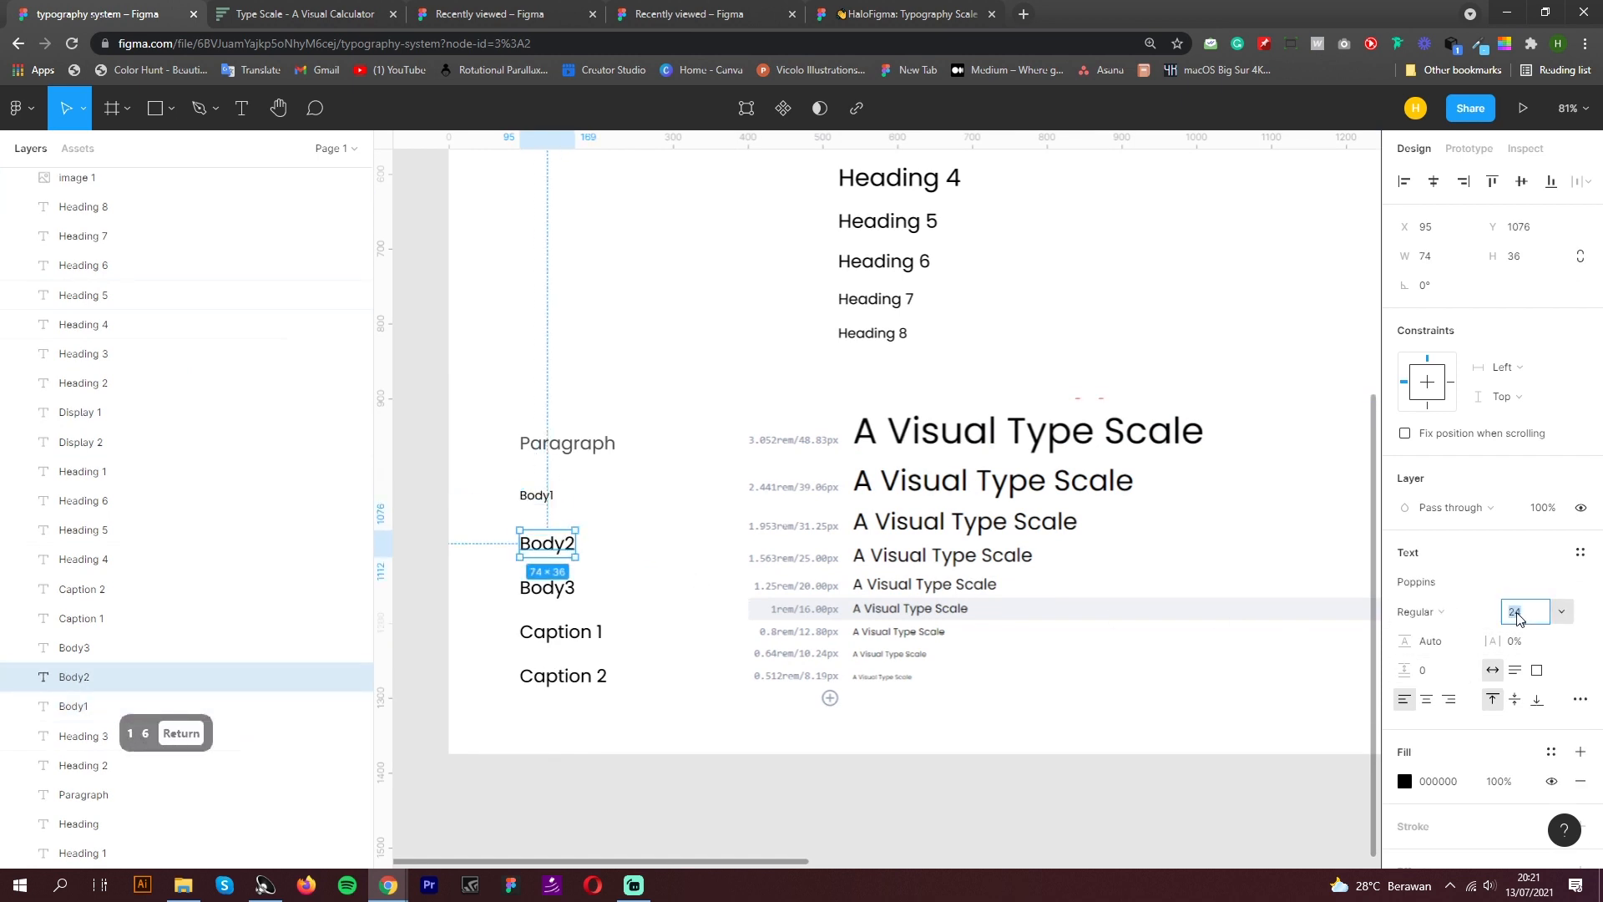
{"action": "type", "text": "14"}
{"action": "key", "text": "Return"}
{"action": "left_click", "coordinate": [551, 587]}
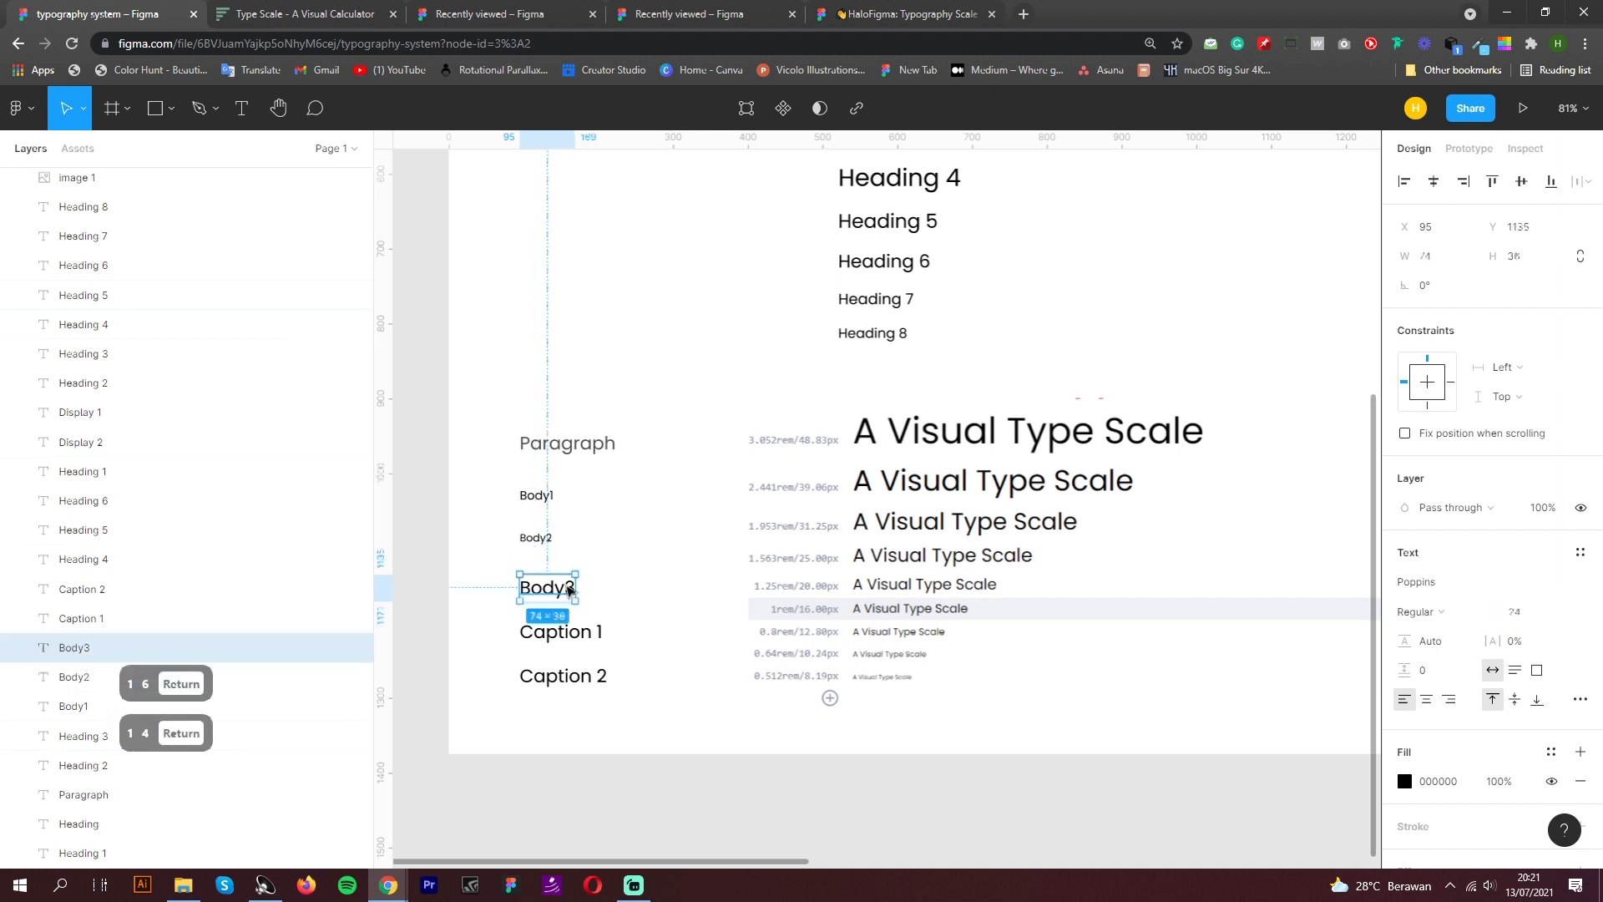
{"action": "type", "text": "12"}
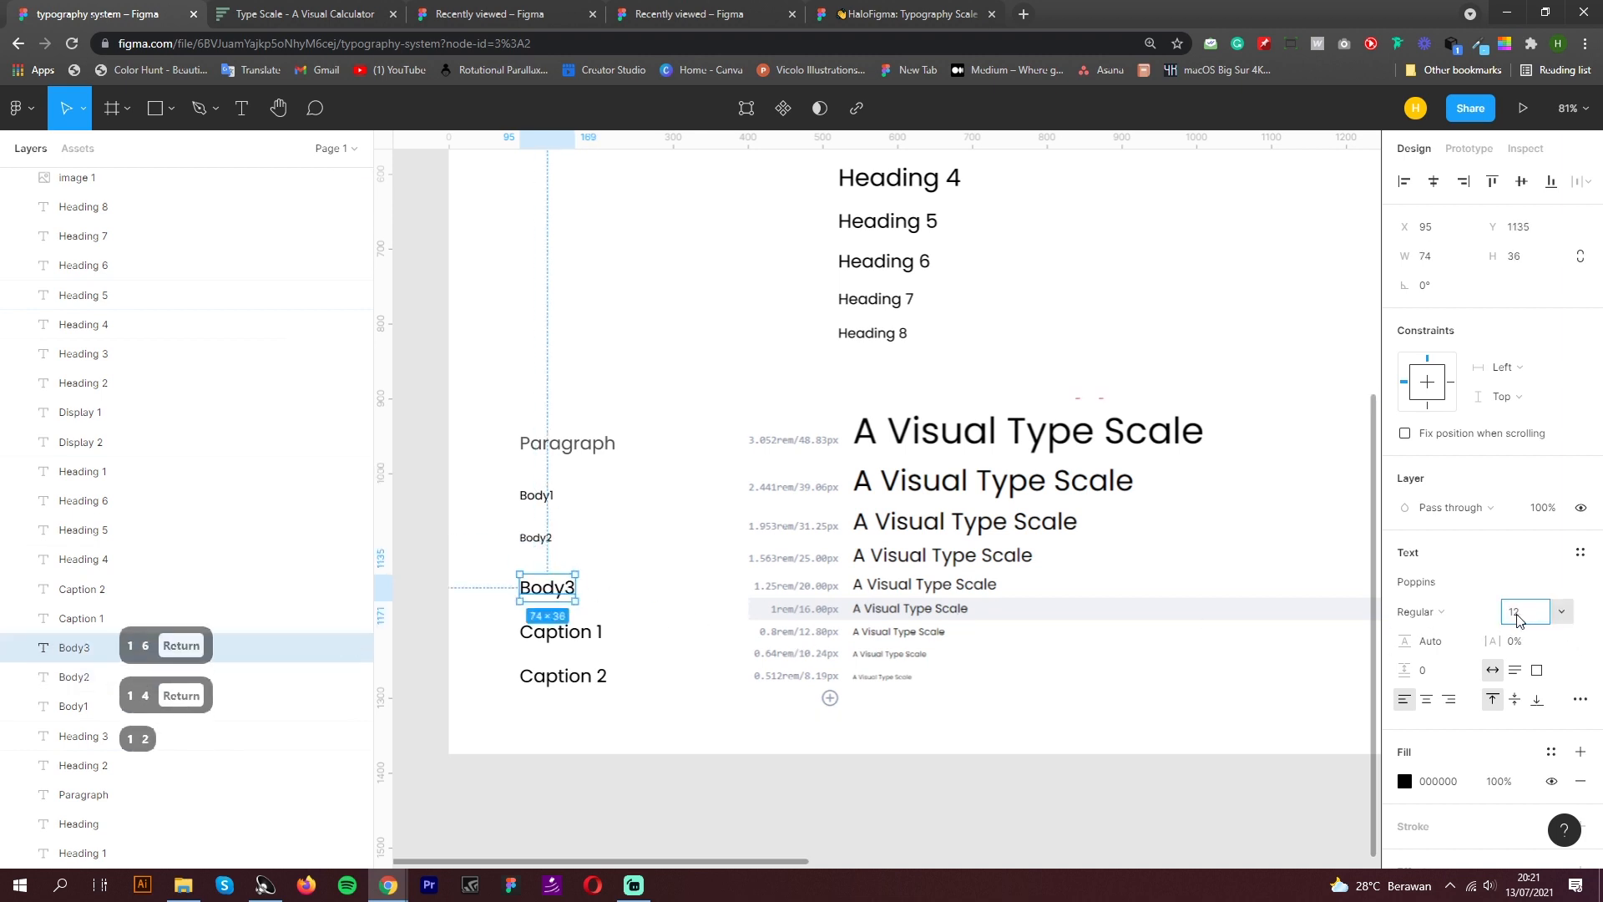
{"action": "key", "text": "Return"}
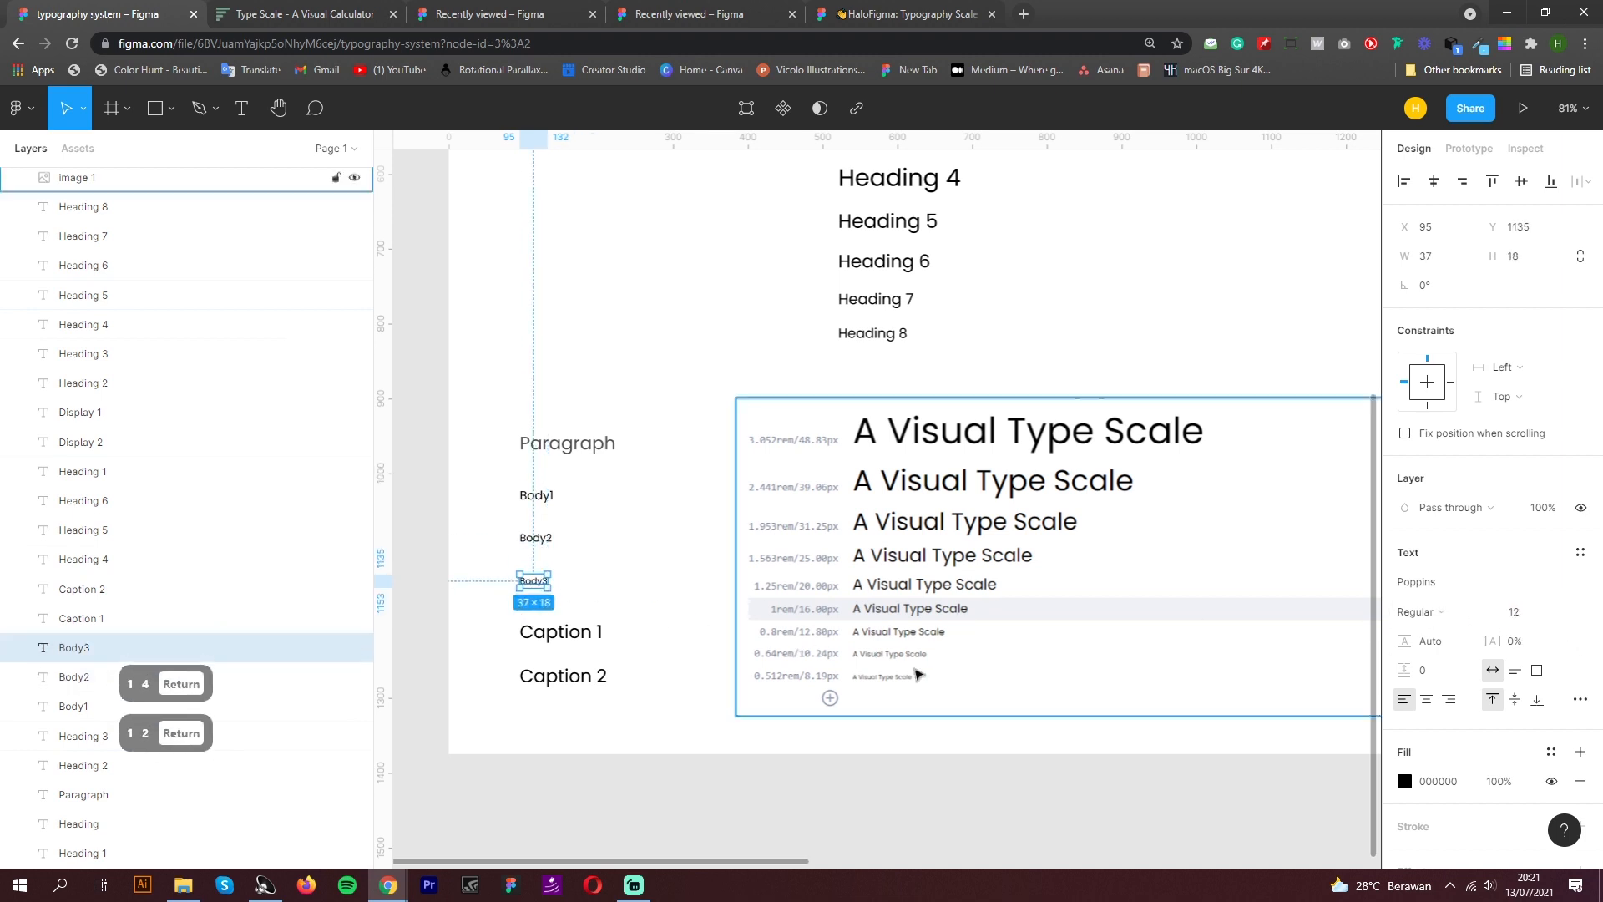
Set the font size of Caption 1 to 12 and of Caption 2 to 11
{"action": "left_click", "coordinate": [569, 637]}
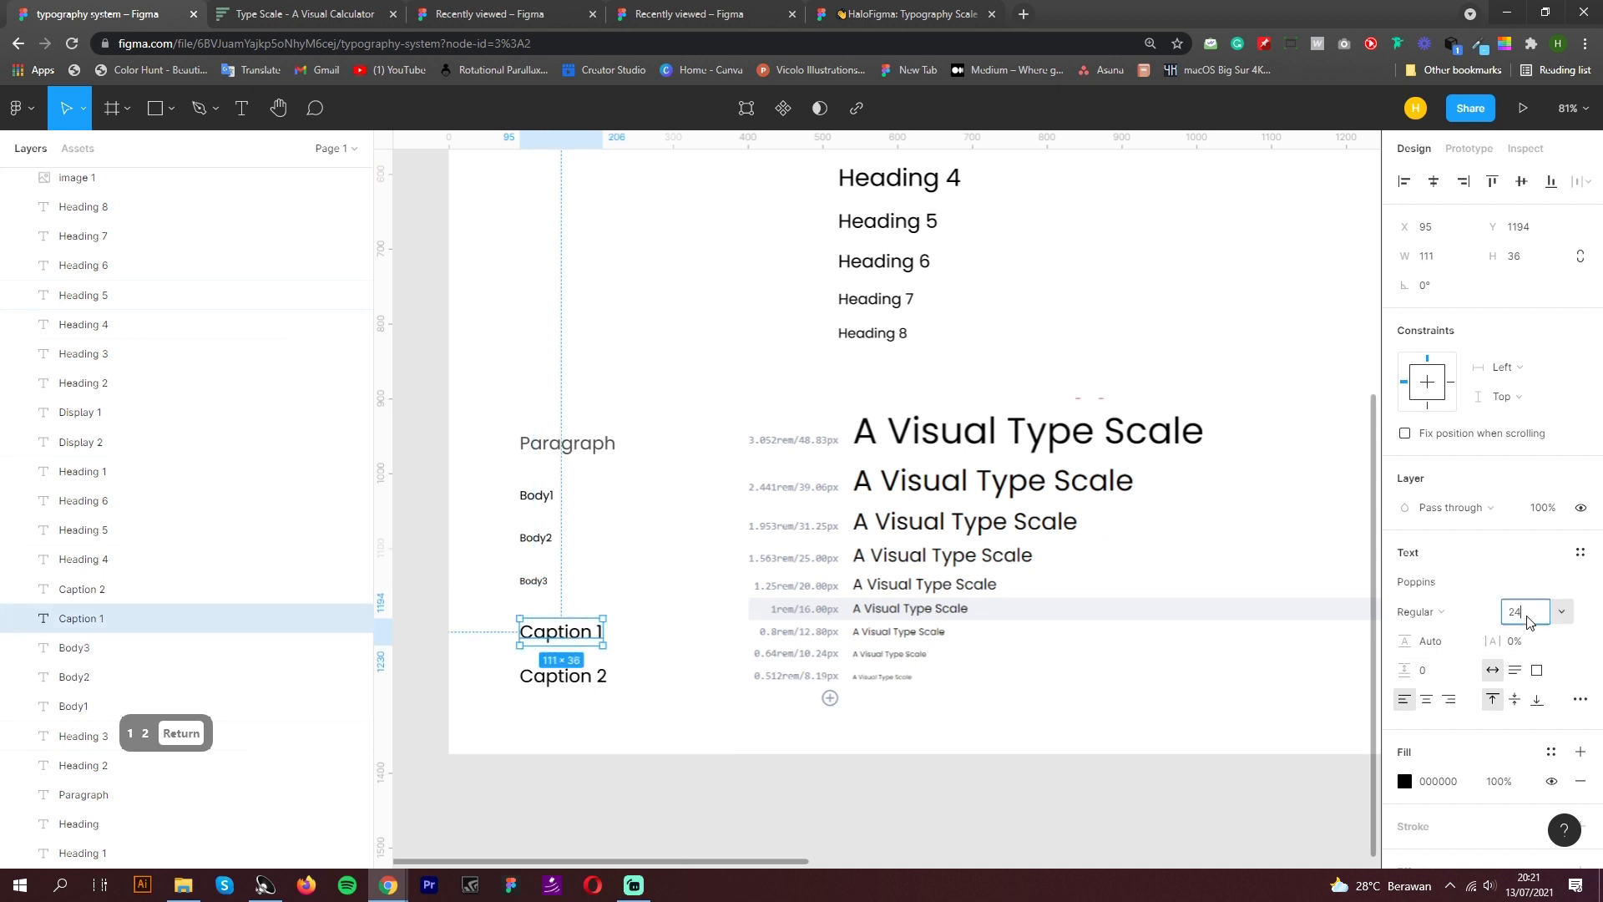
{"action": "type", "text": "12"}
{"action": "key", "text": "Return"}
{"action": "left_click", "coordinate": [596, 676]}
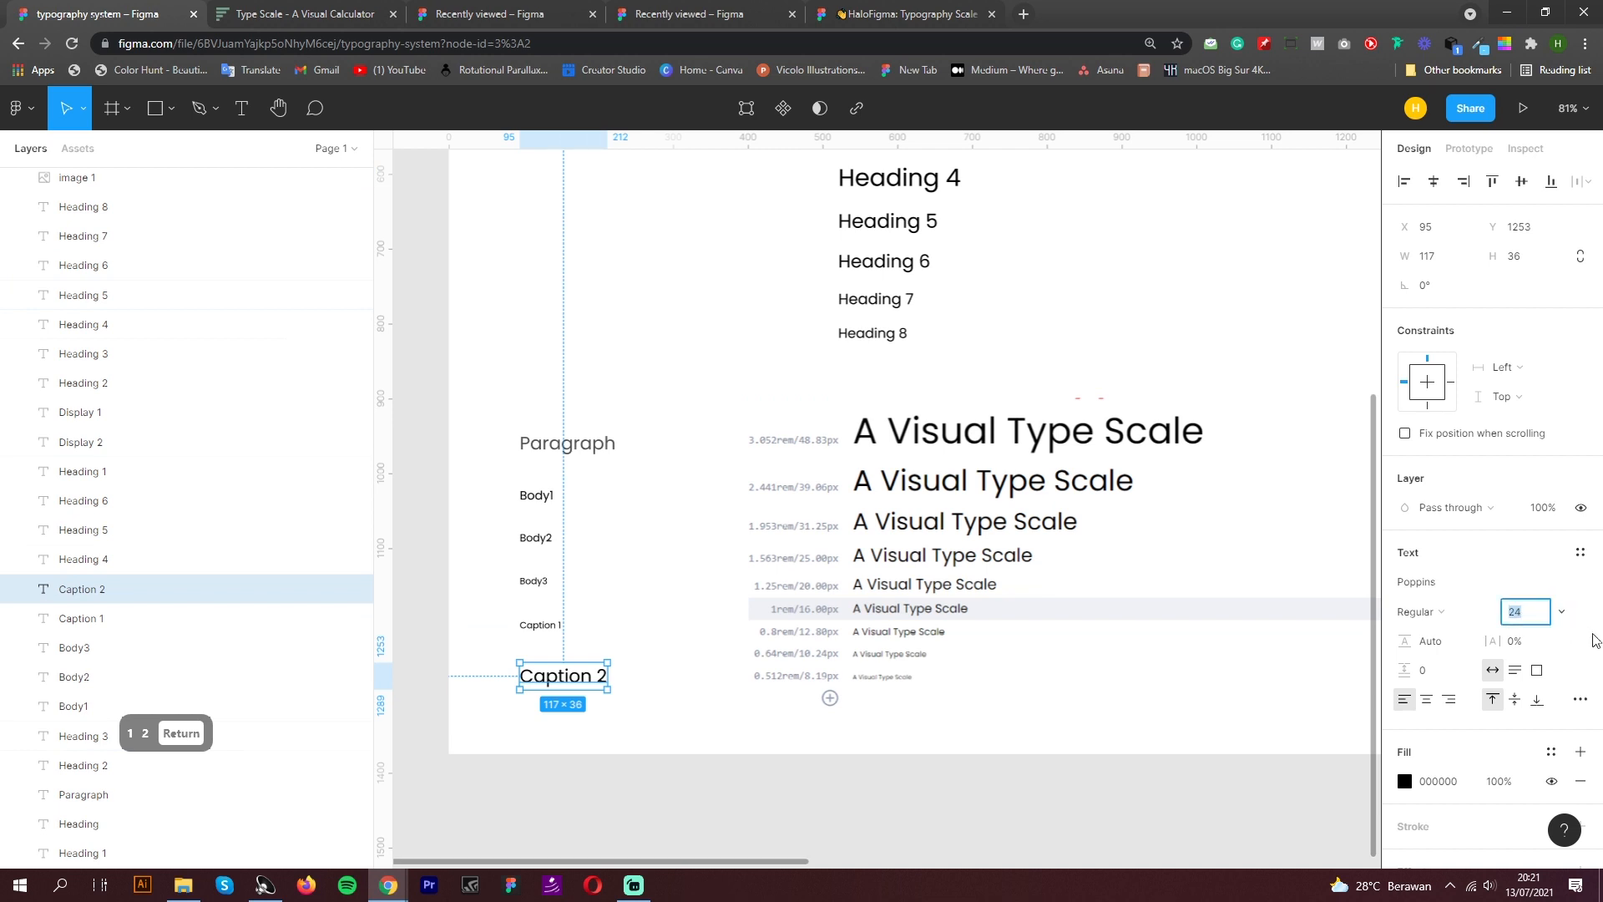
{"action": "type", "text": "11"}
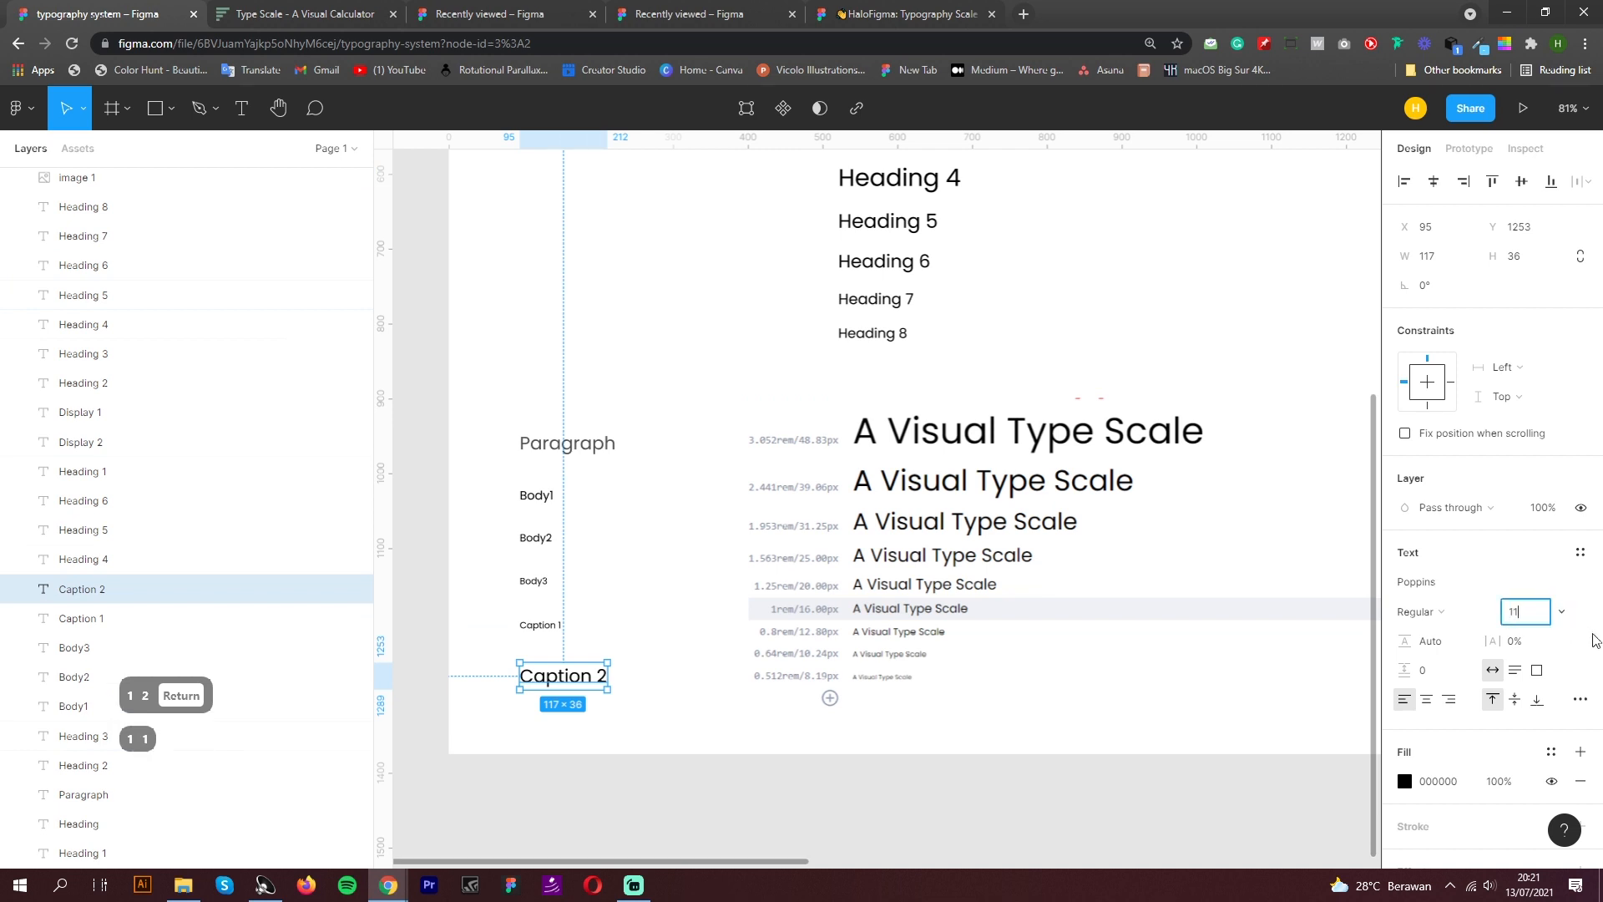
{"action": "key", "text": "Return"}
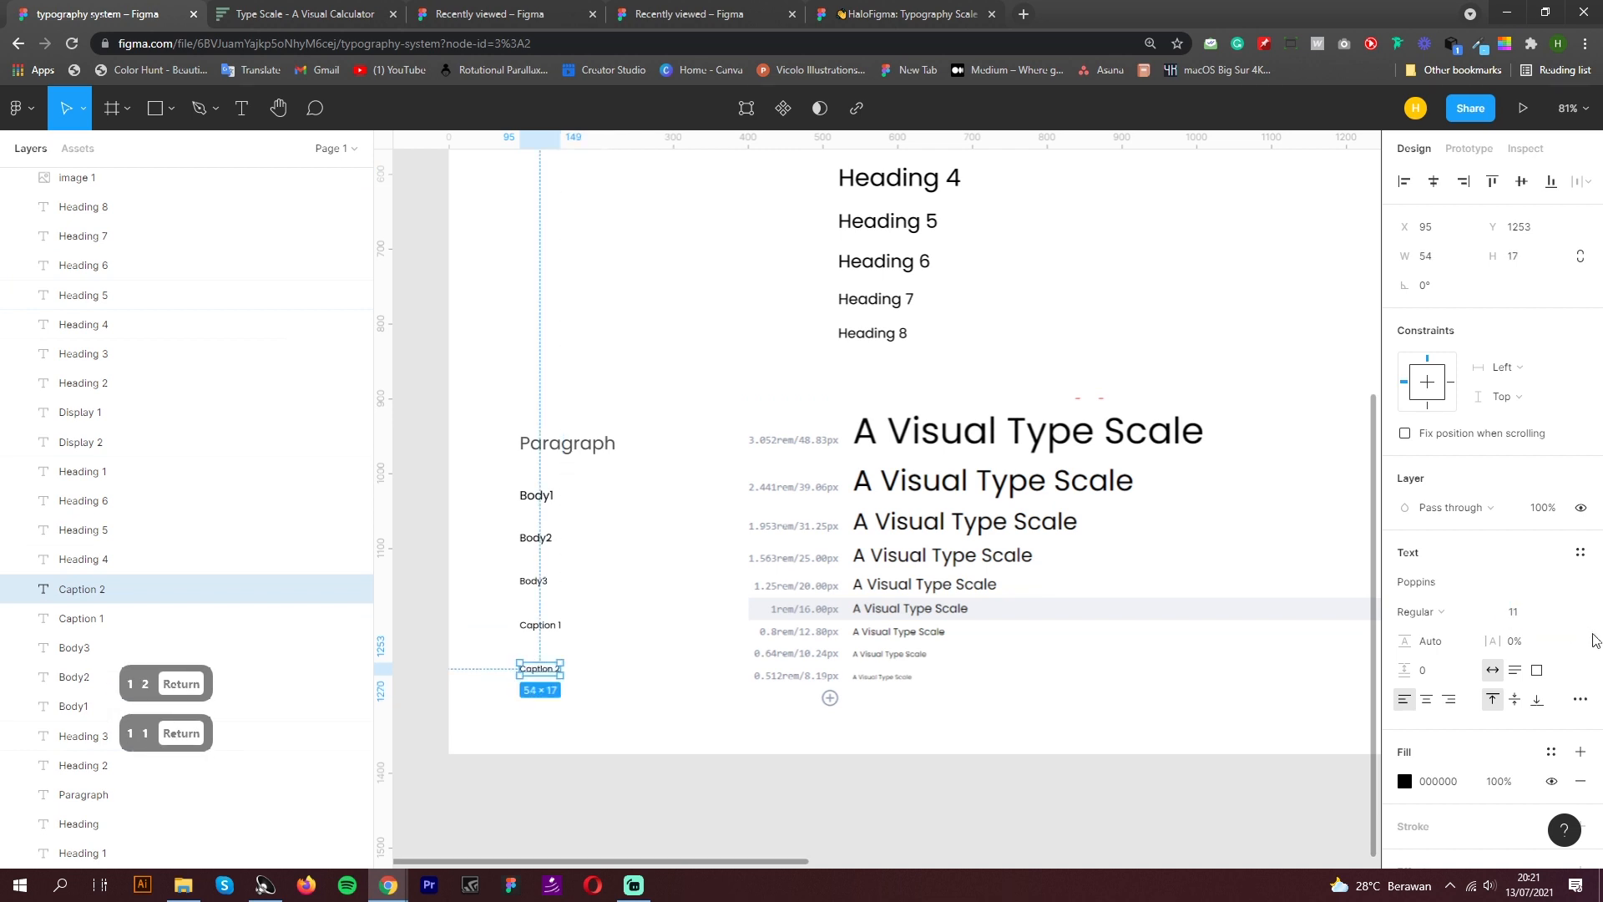
Delete the visual type scale reference image beside the Paragraph texts
{"action": "left_click", "coordinate": [1031, 626]}
{"action": "key", "text": "Delete"}
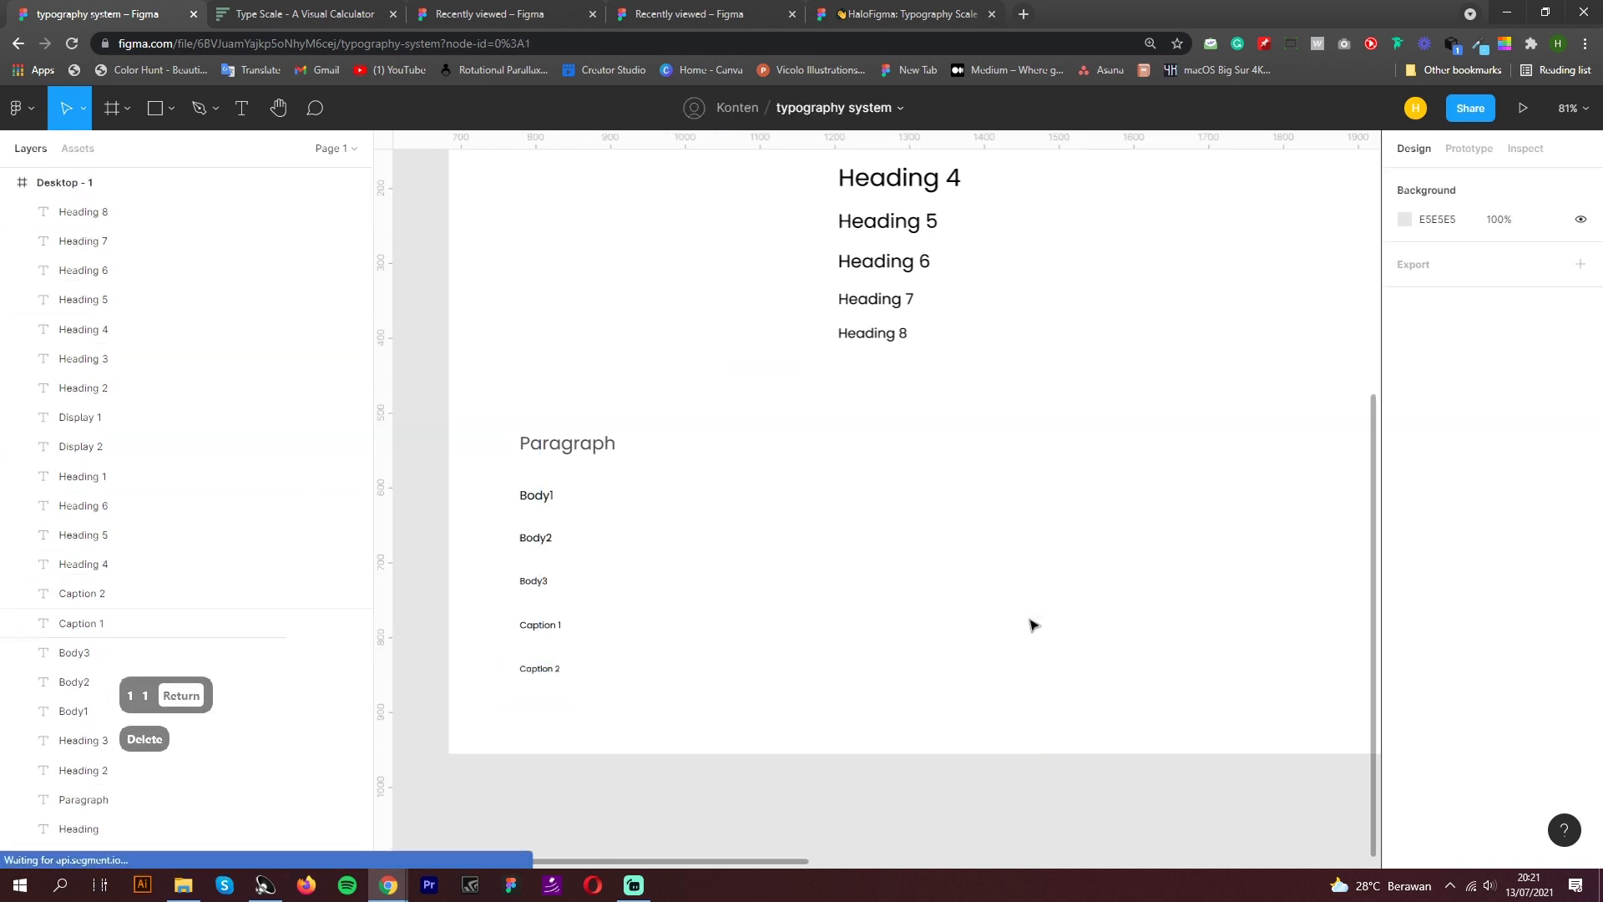
{"action": "scroll", "coordinate": [643, 622], "scroll_direction": "down", "scroll_amount": 5}
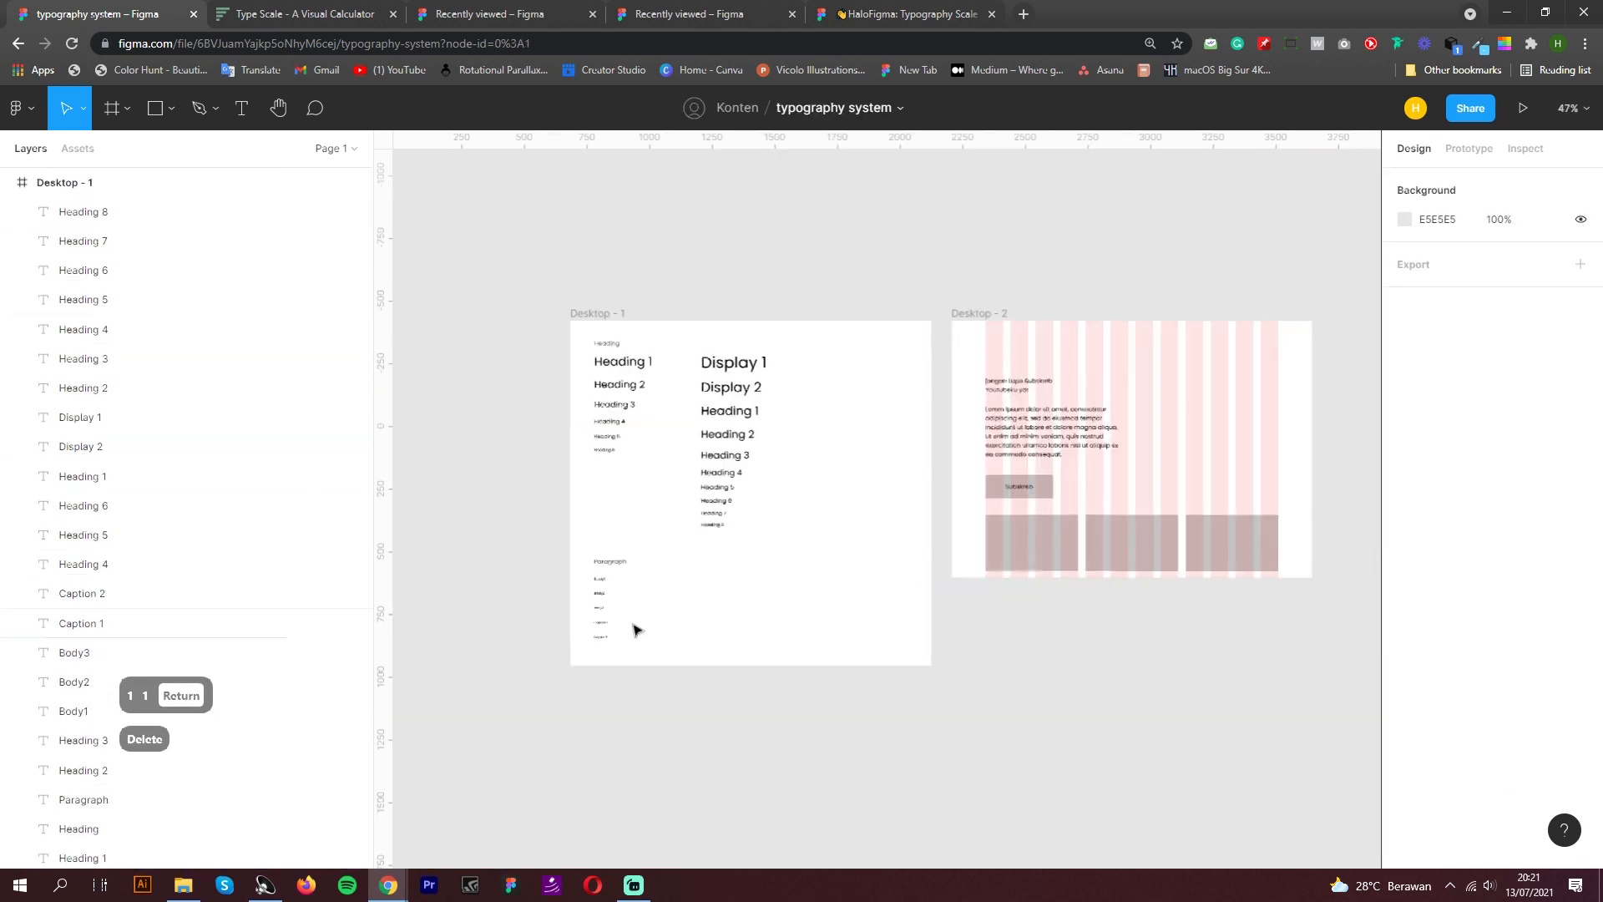
{"action": "scroll", "coordinate": [769, 475], "scroll_direction": "up", "scroll_amount": 3}
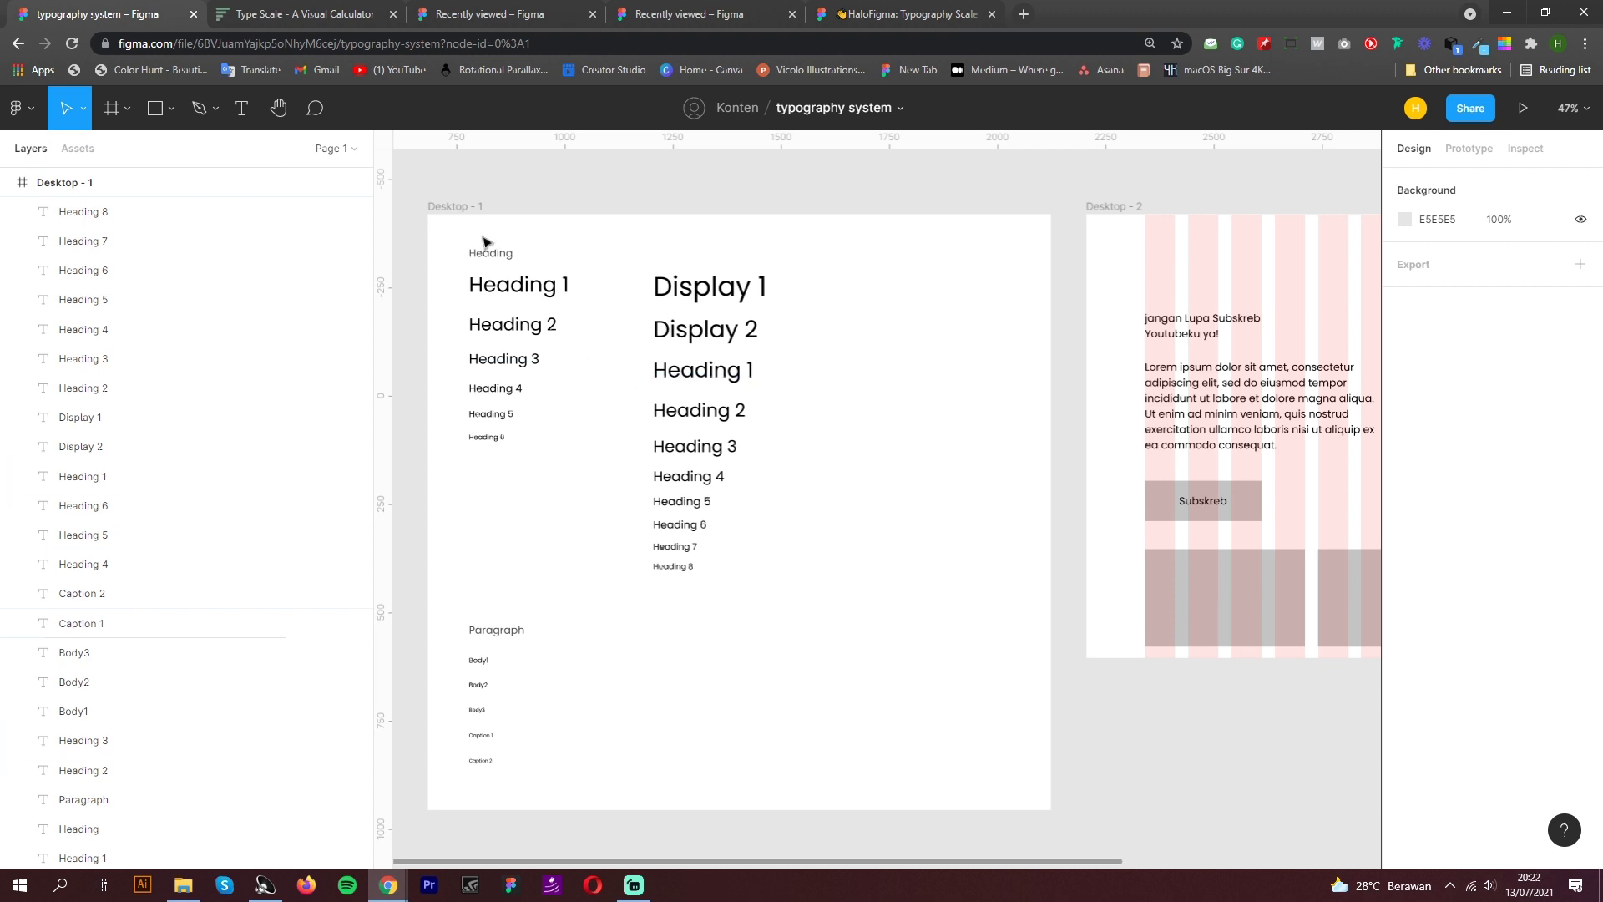
Copy the Desktop - 1 frame and paste a duplicate of it on the canvas
{"action": "left_click", "coordinate": [468, 207]}
{"action": "left_click", "coordinate": [978, 196]}
{"action": "left_click", "coordinate": [467, 207]}
{"action": "key", "text": "ctrl+c"}
{"action": "left_click", "coordinate": [644, 189]}
{"action": "key", "text": "ctrl+v"}
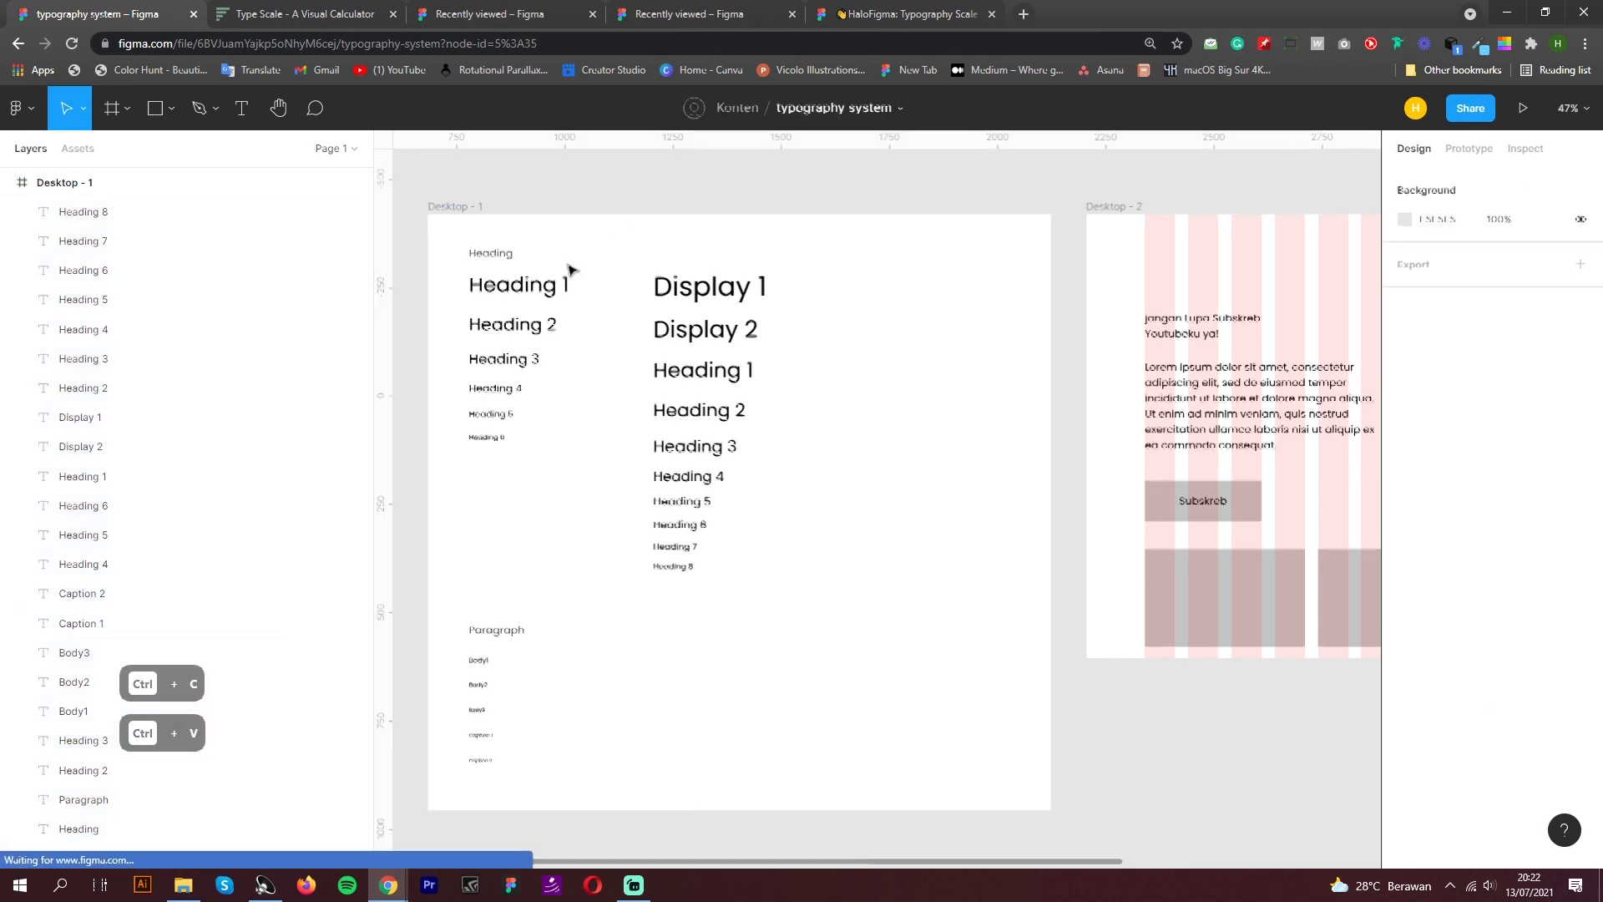
Position the pasted frame directly beside Desktop - 1 and line up the Desktop - 2 frame after it
{"action": "scroll", "coordinate": [669, 362], "scroll_direction": "down", "scroll_amount": 5}
{"action": "left_click", "coordinate": [626, 302]}
{"action": "left_click_drag", "start_coordinate": [587, 322], "coordinate": [866, 323]}
{"action": "left_click_drag", "start_coordinate": [718, 324], "coordinate": [595, 325]}
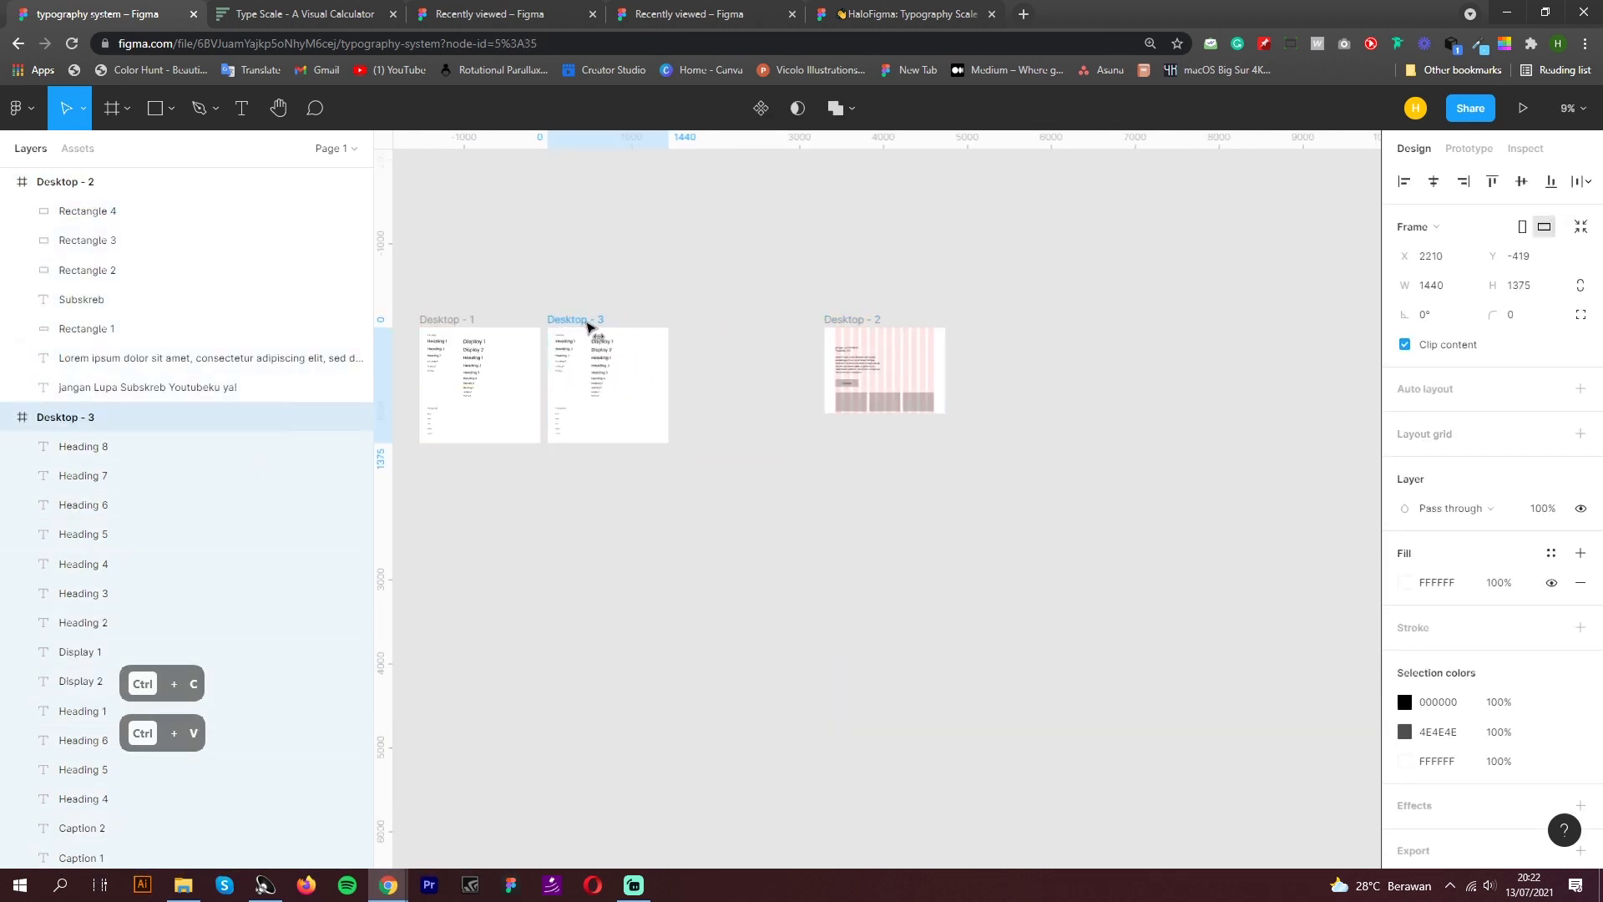
{"action": "left_click_drag", "start_coordinate": [845, 324], "coordinate": [712, 326]}
Delete all heading and paragraph texts from the Desktop - 3 frame
{"action": "scroll", "coordinate": [571, 360], "scroll_direction": "up", "scroll_amount": 5}
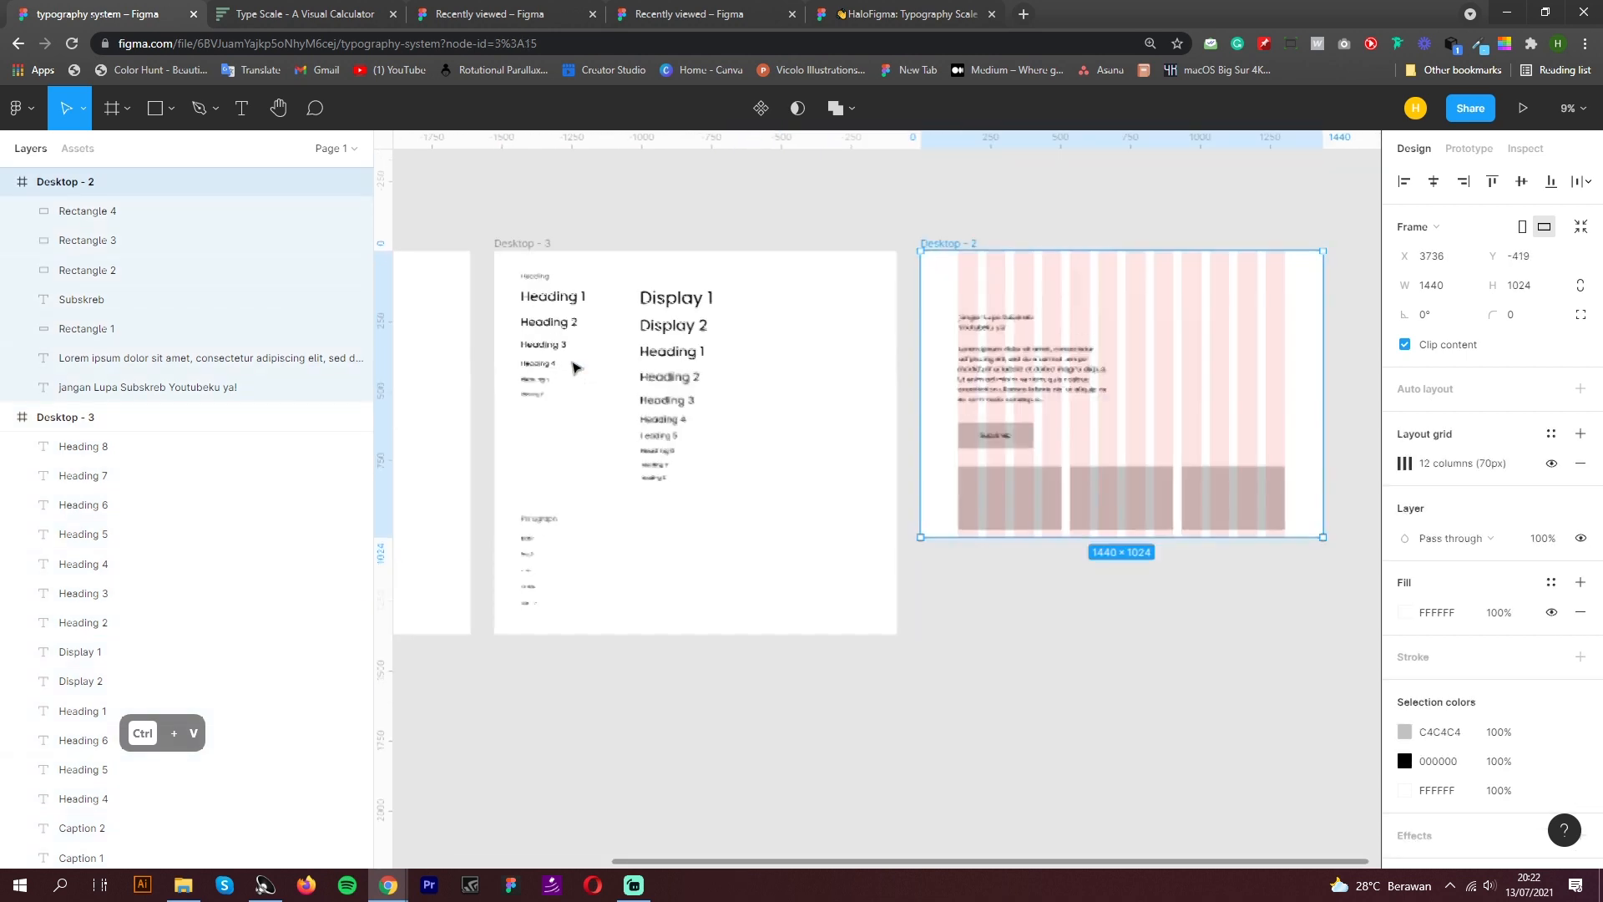
{"action": "left_click_drag", "start_coordinate": [783, 274], "coordinate": [529, 659]}
{"action": "key", "text": "Delete"}
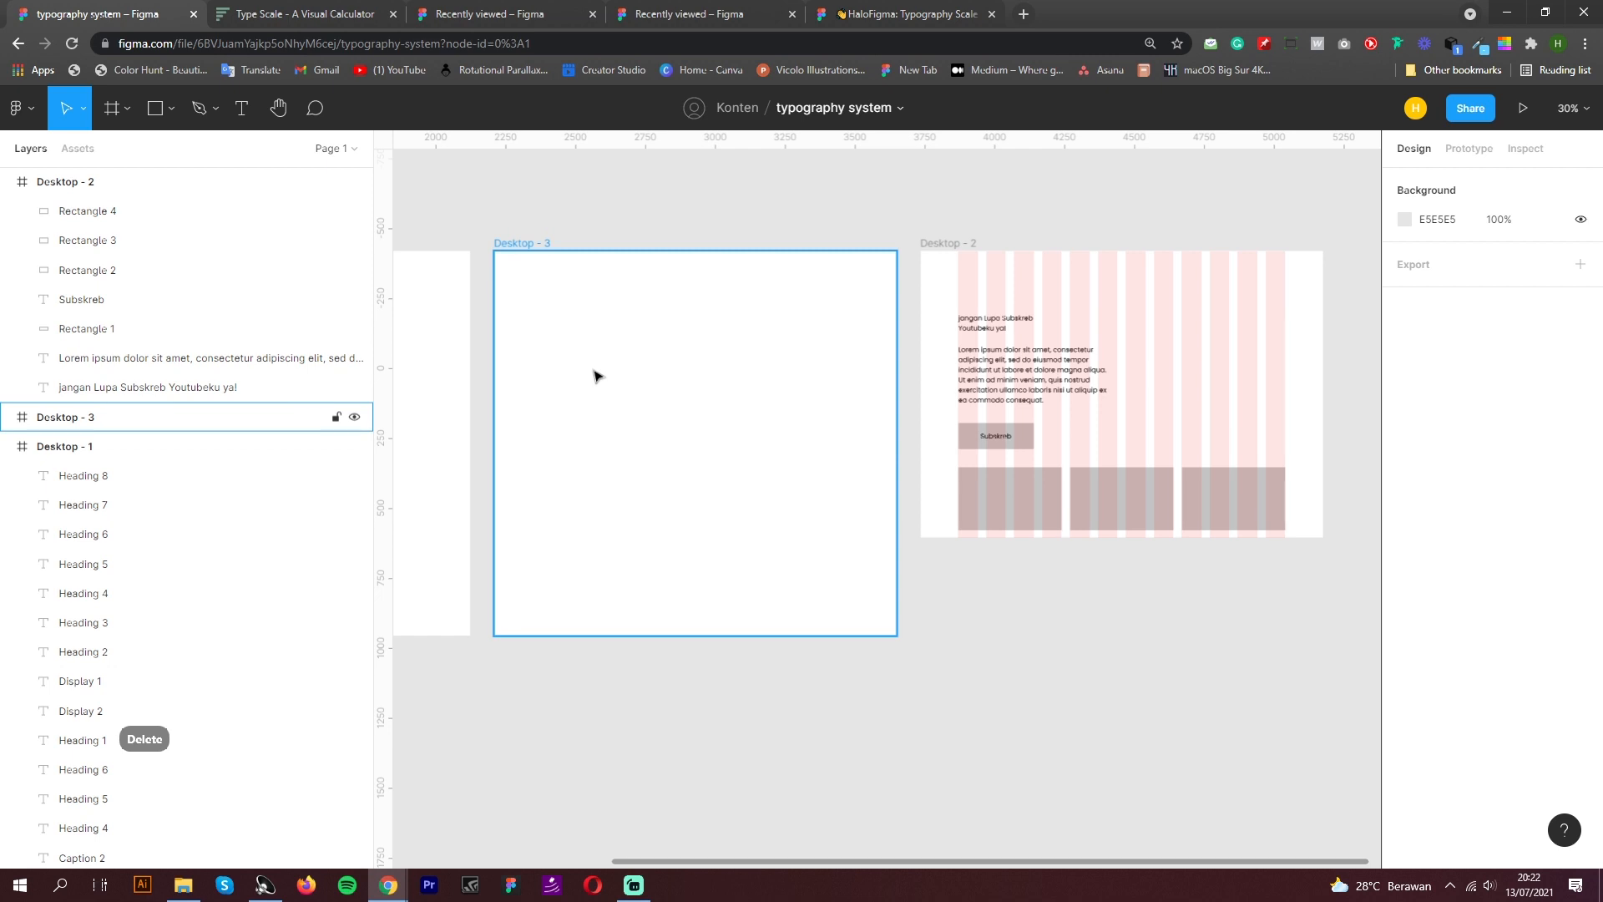
Look through the installed plugins available for the Desktop - 3 frame to find Typescales
{"action": "right_click", "coordinate": [595, 374]}
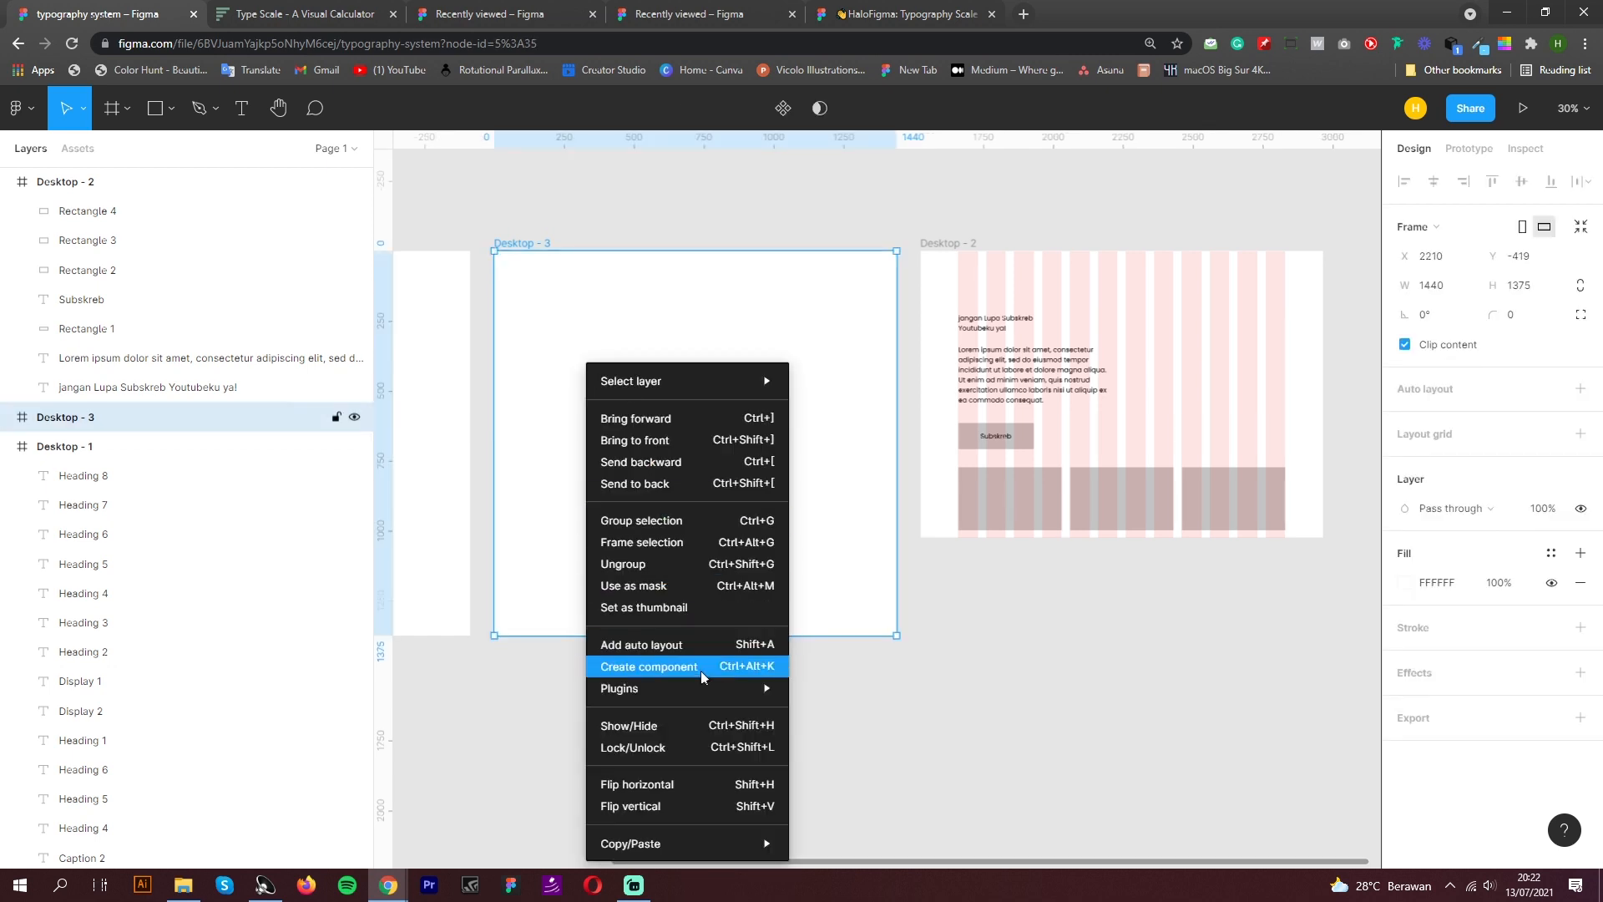
{"action": "mouse_move", "coordinate": [705, 692]}
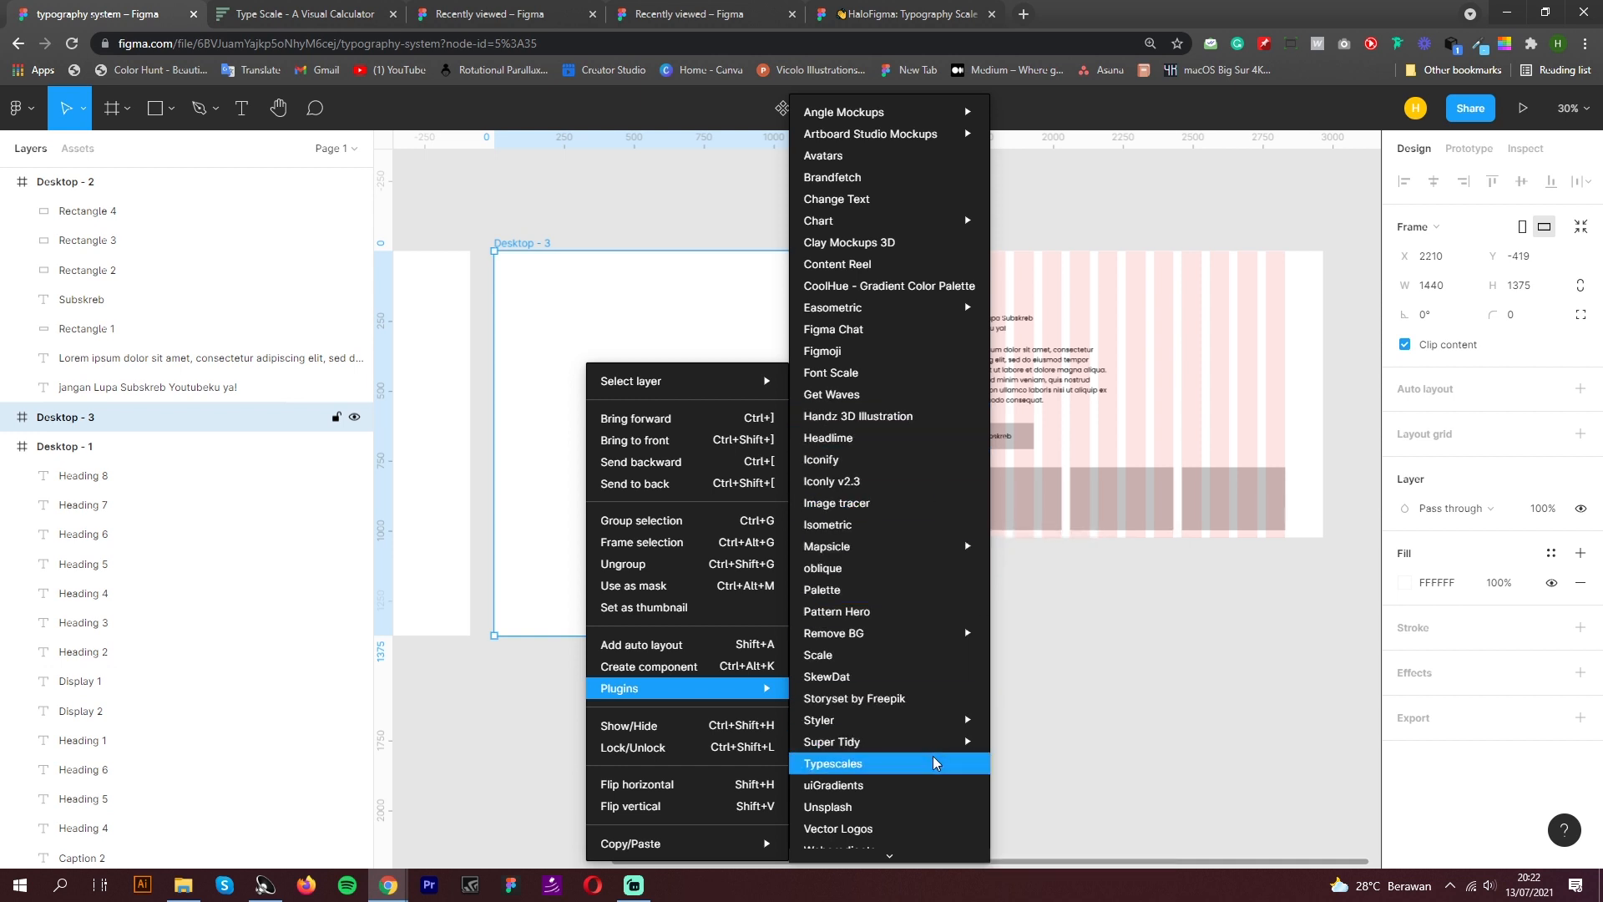
{"action": "left_click", "coordinate": [1178, 705]}
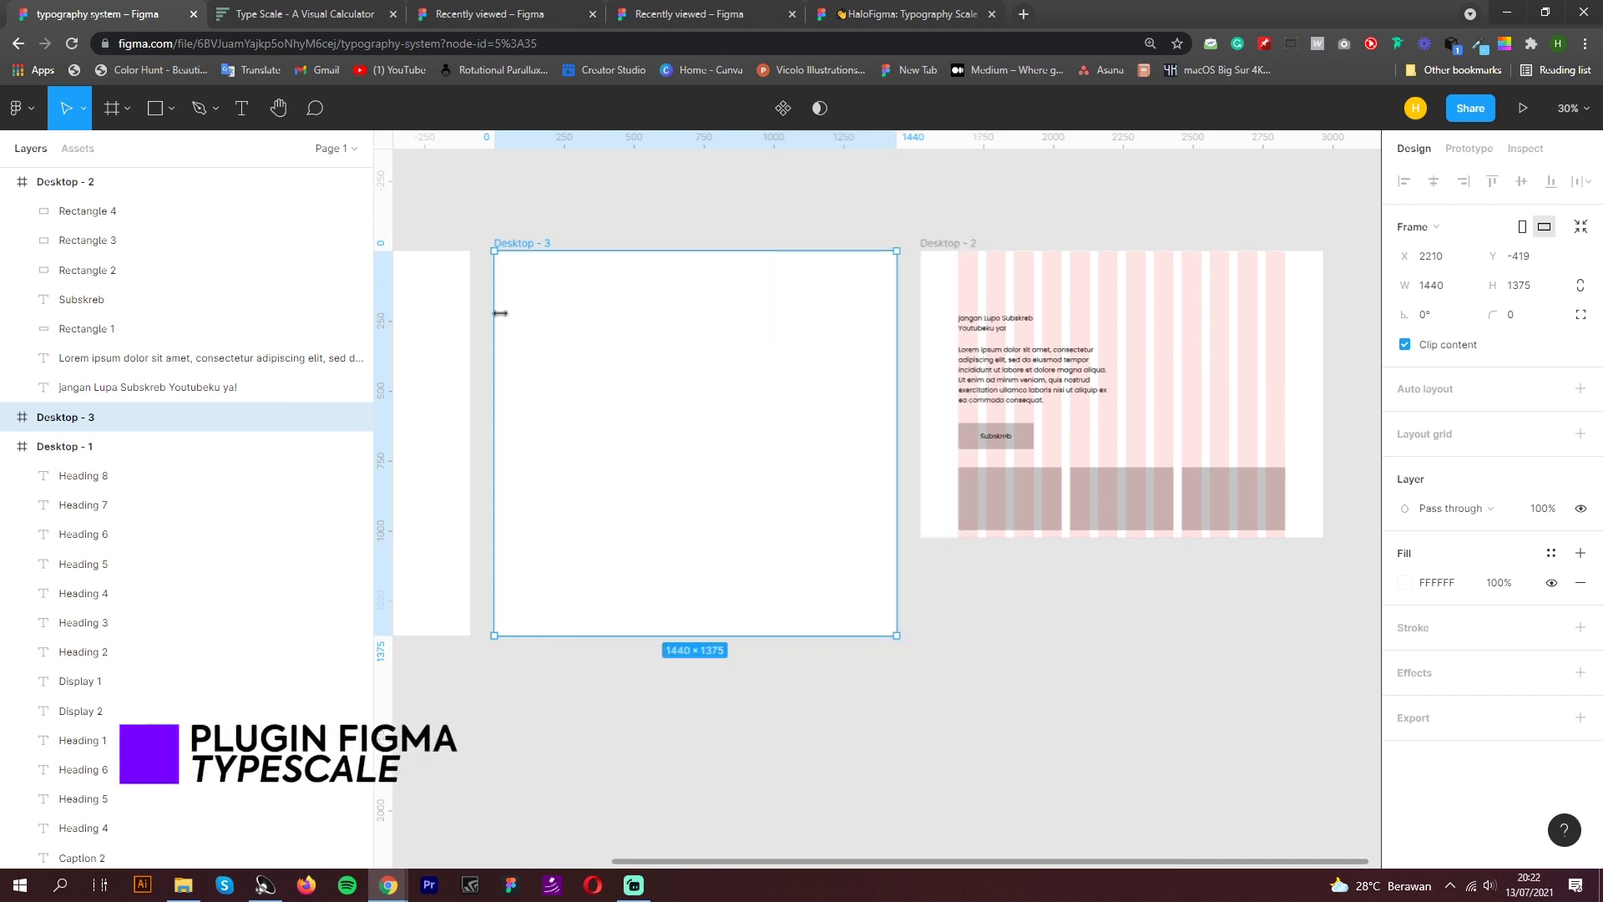
Search the Figma Community plugins for "typescales", and return to the typography system file
{"action": "left_click", "coordinate": [501, 14]}
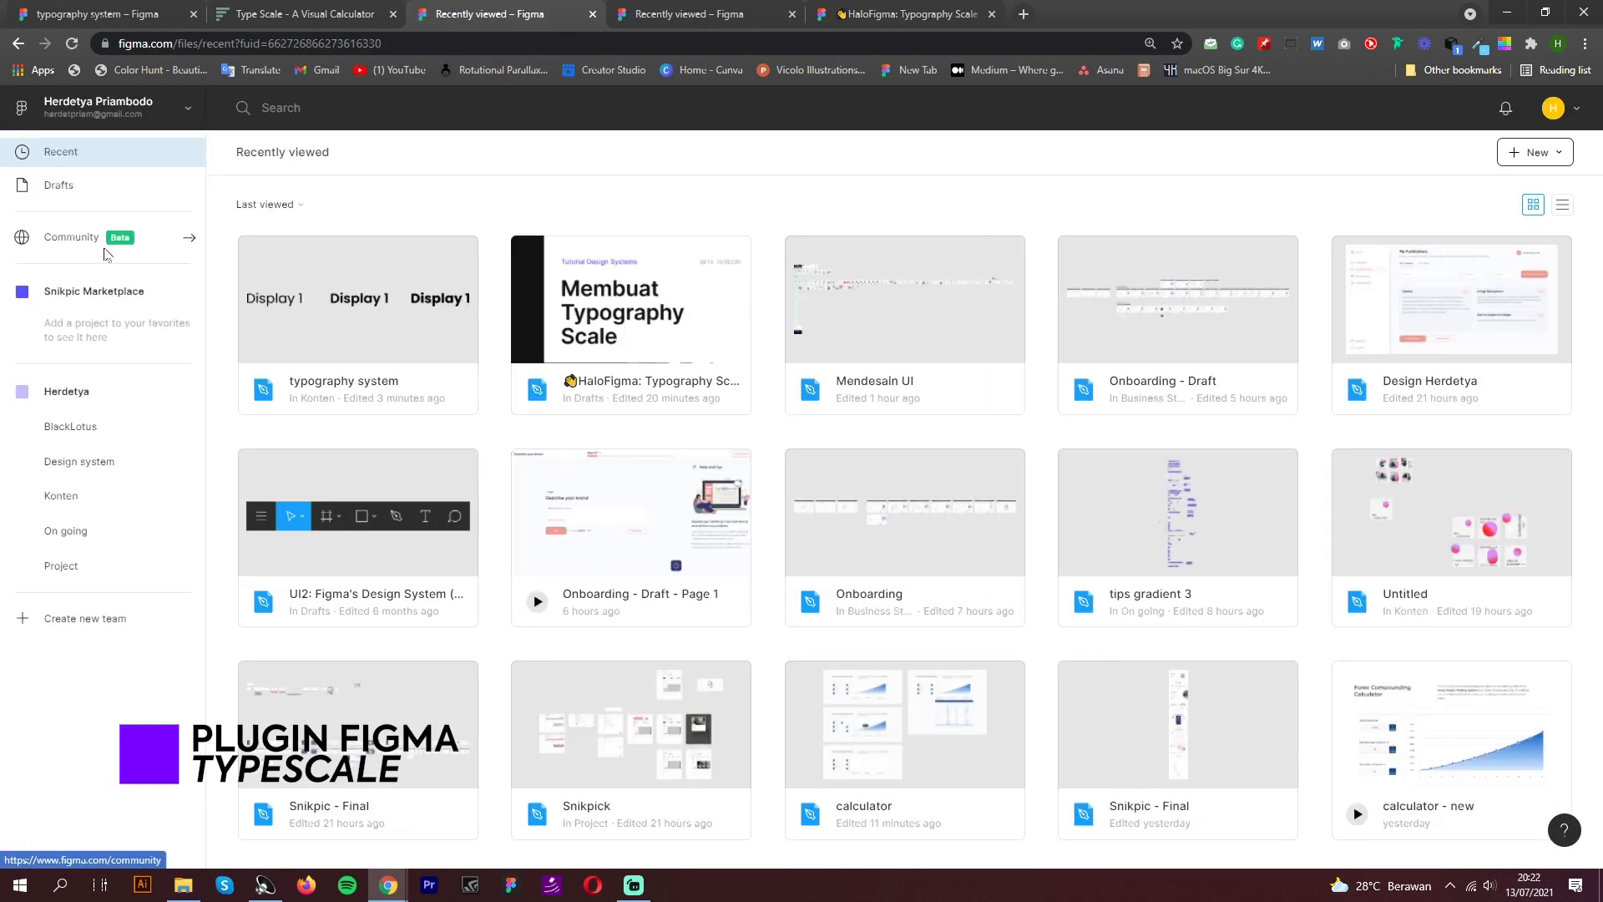
{"action": "left_click", "coordinate": [93, 236]}
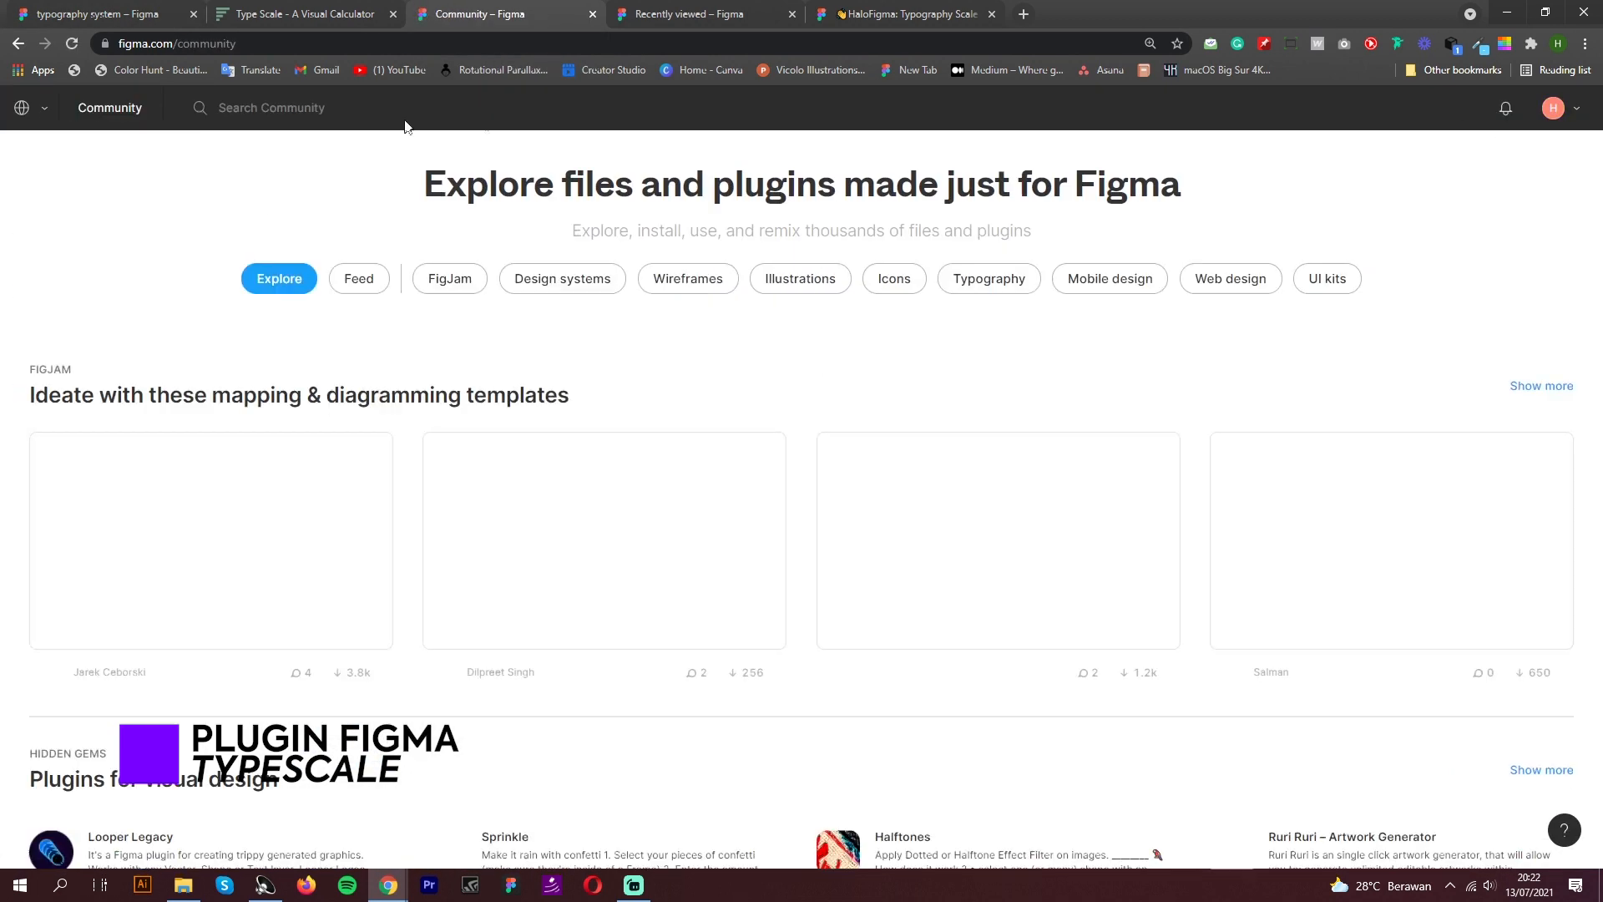
{"action": "type", "text": "typ"}
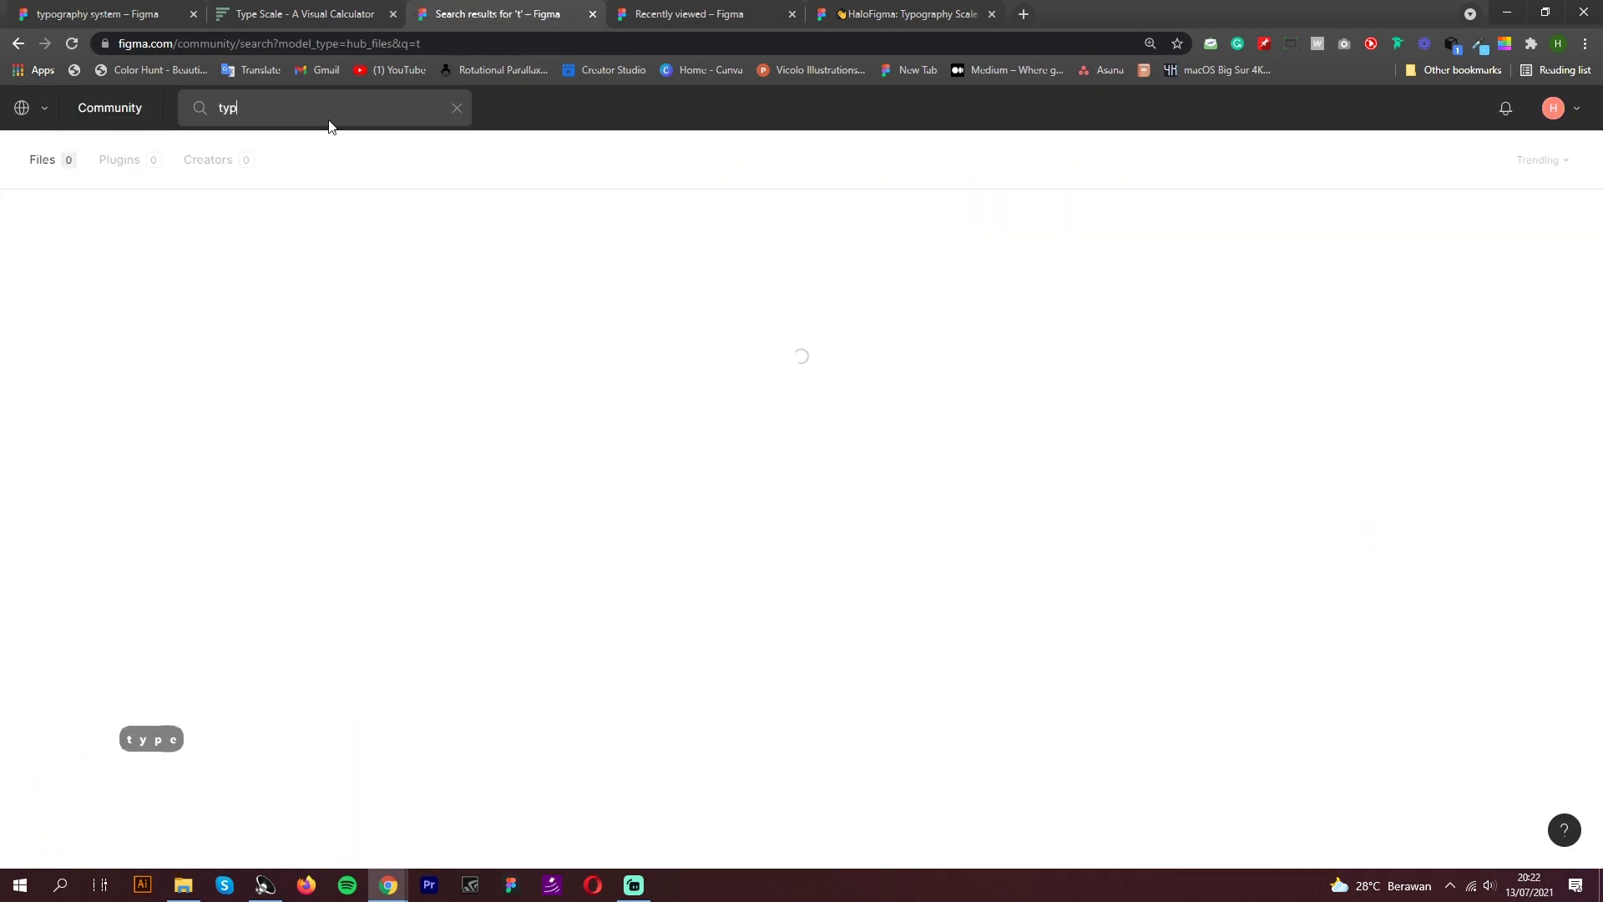
{"action": "type", "text": "escale"}
{"action": "key", "text": "Return"}
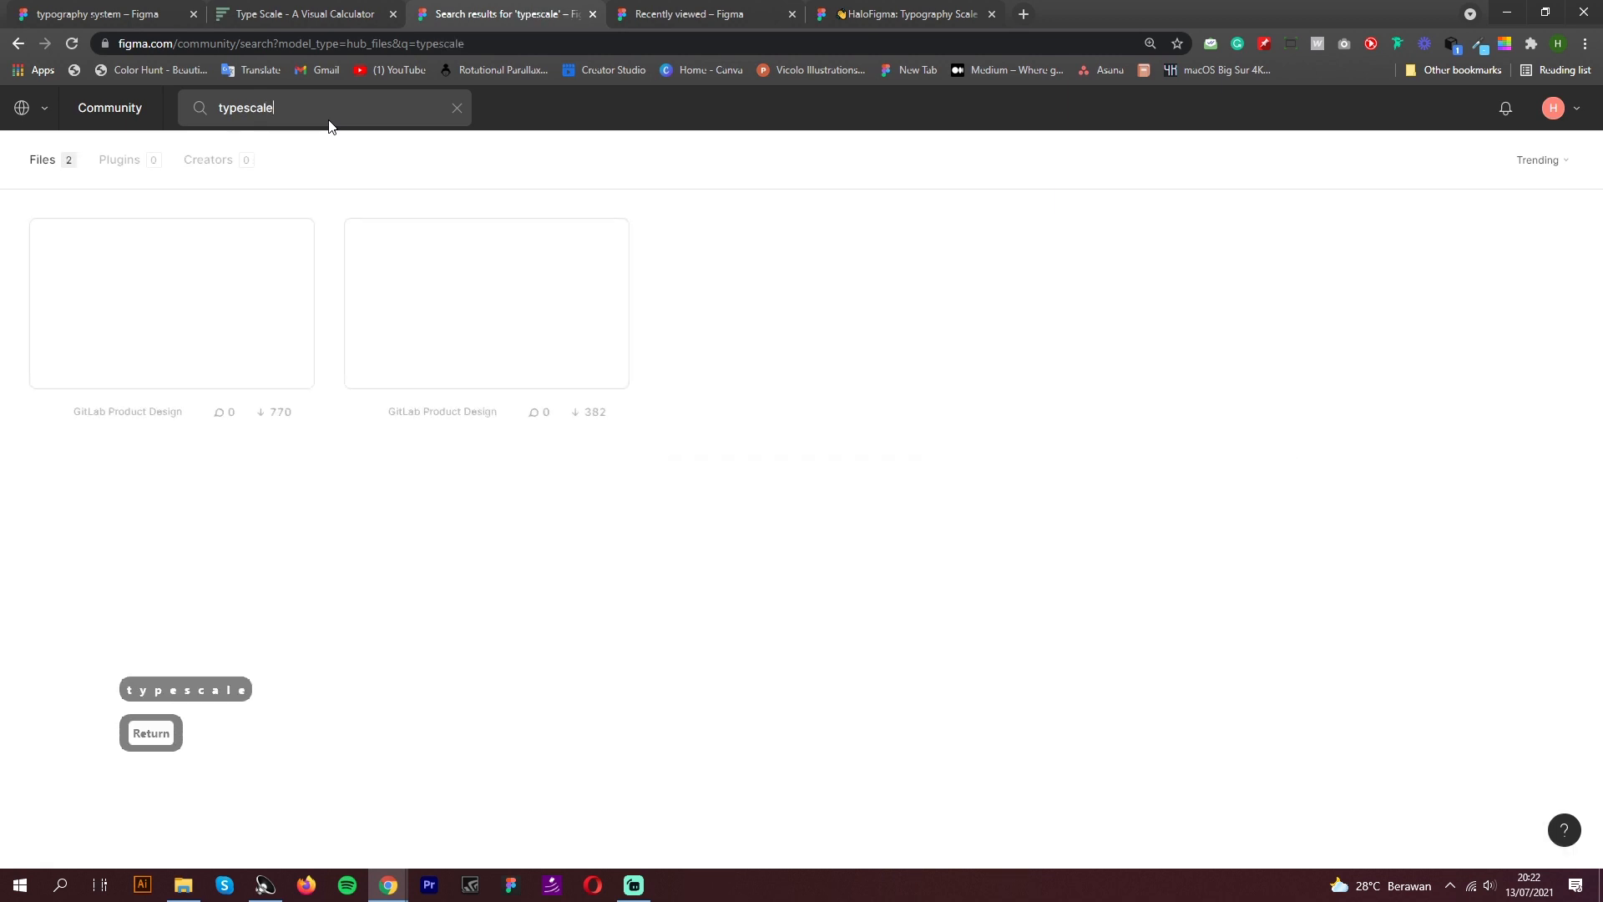
{"action": "type", "text": "s"}
{"action": "left_click", "coordinate": [121, 162]}
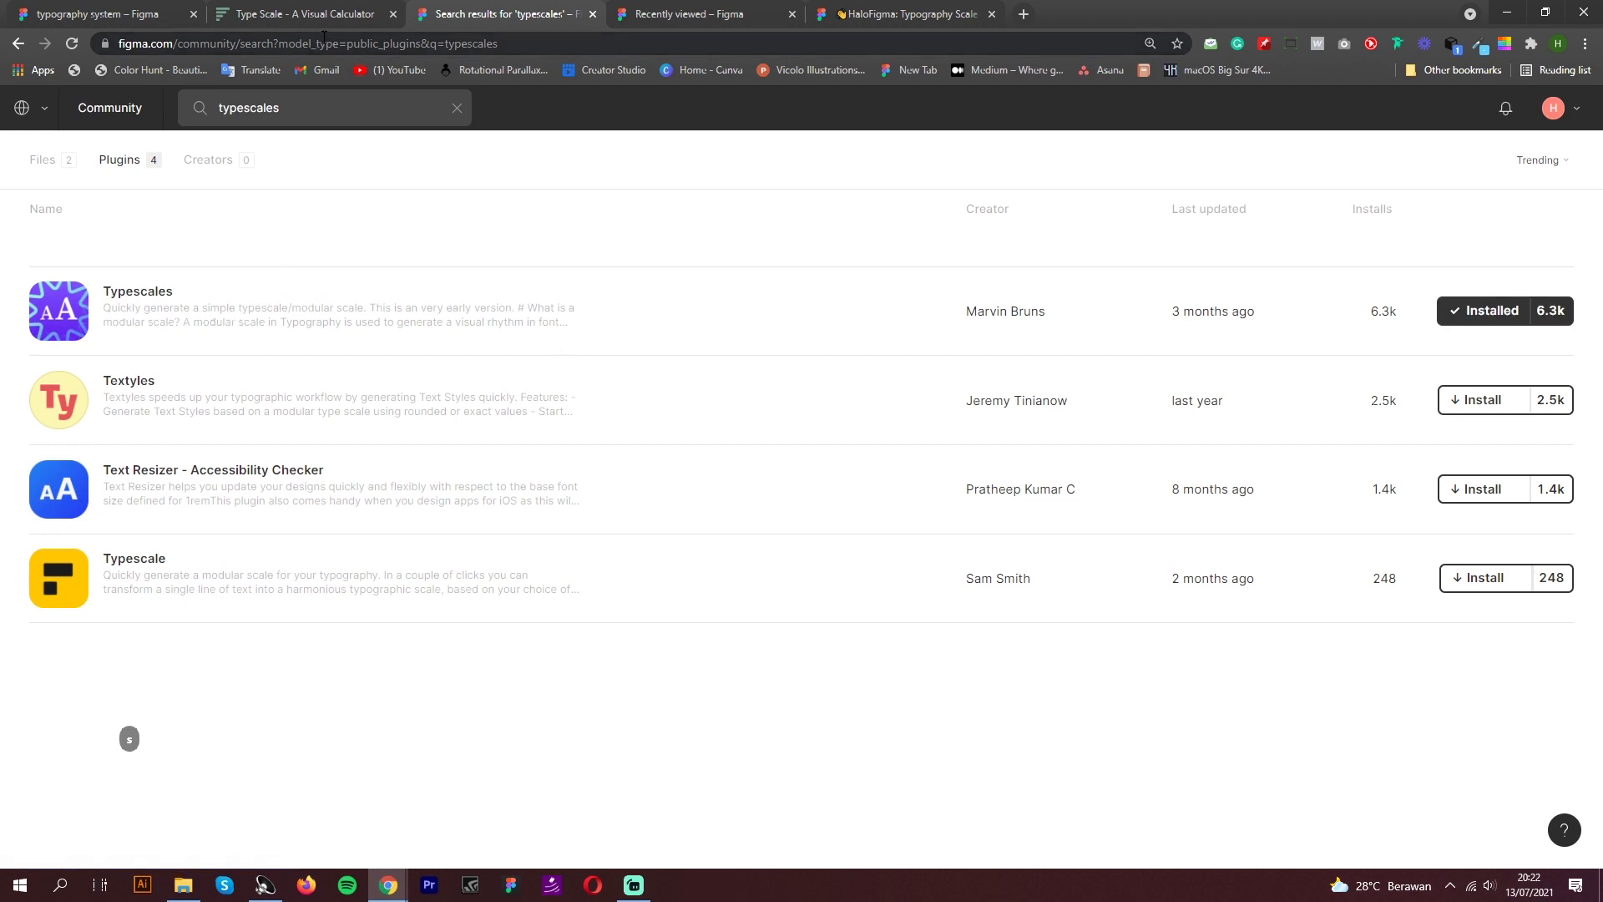
{"action": "left_click", "coordinate": [96, 15]}
{"action": "key", "text": "Escape"}
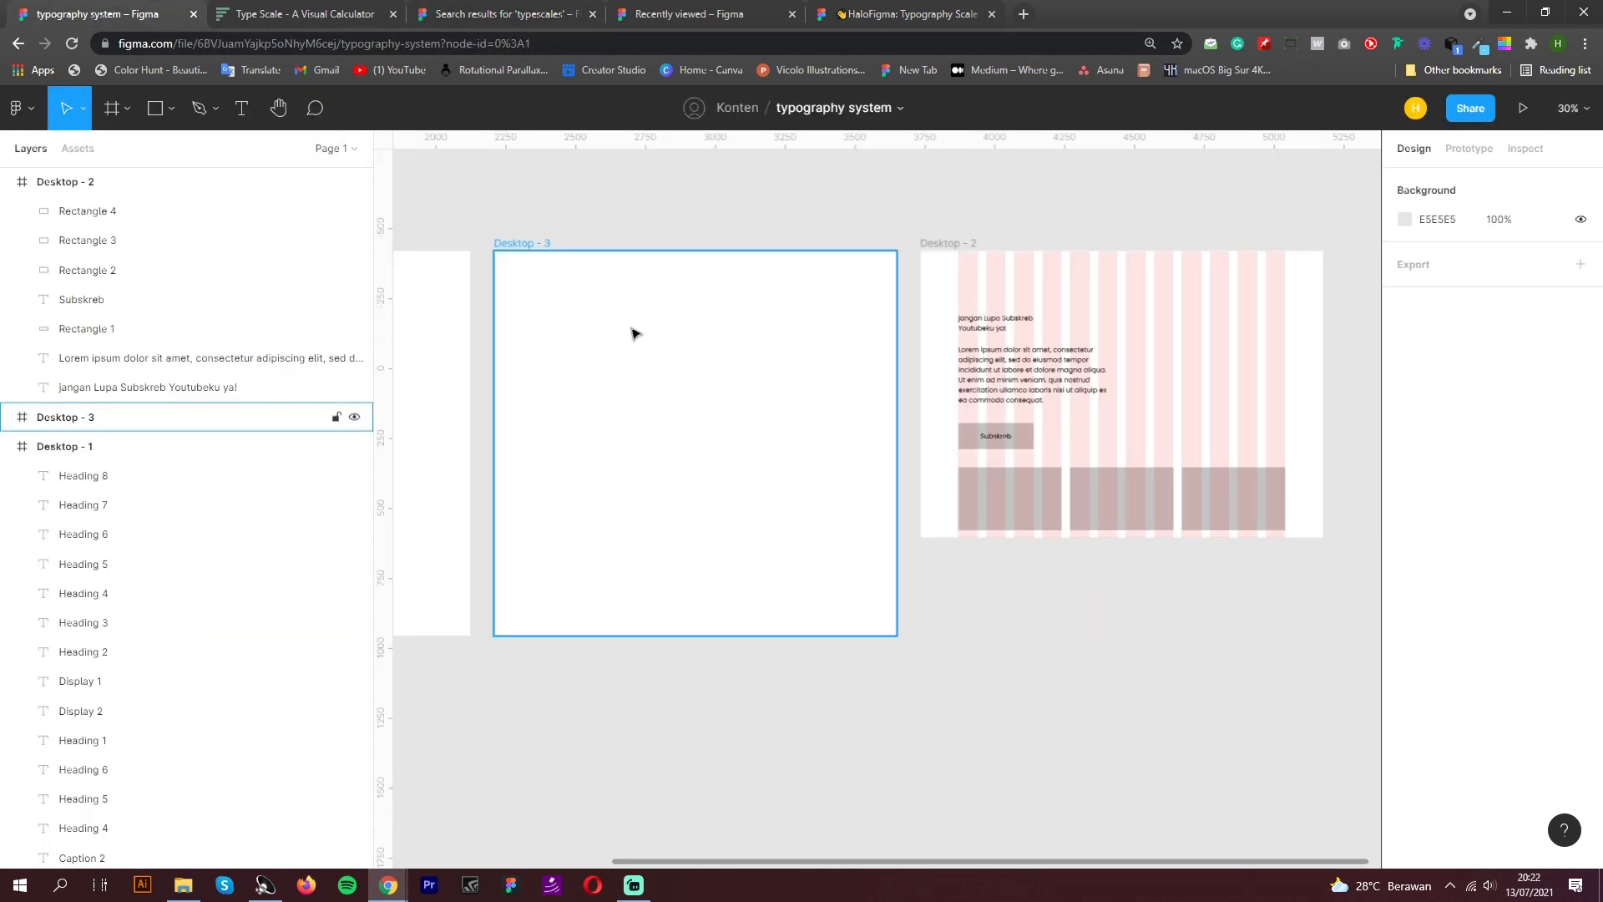
Run the Typescales plugin on the empty Desktop - 3 frame and reposition its dialog over the canvas
{"action": "left_click", "coordinate": [596, 377]}
{"action": "right_click", "coordinate": [598, 369]}
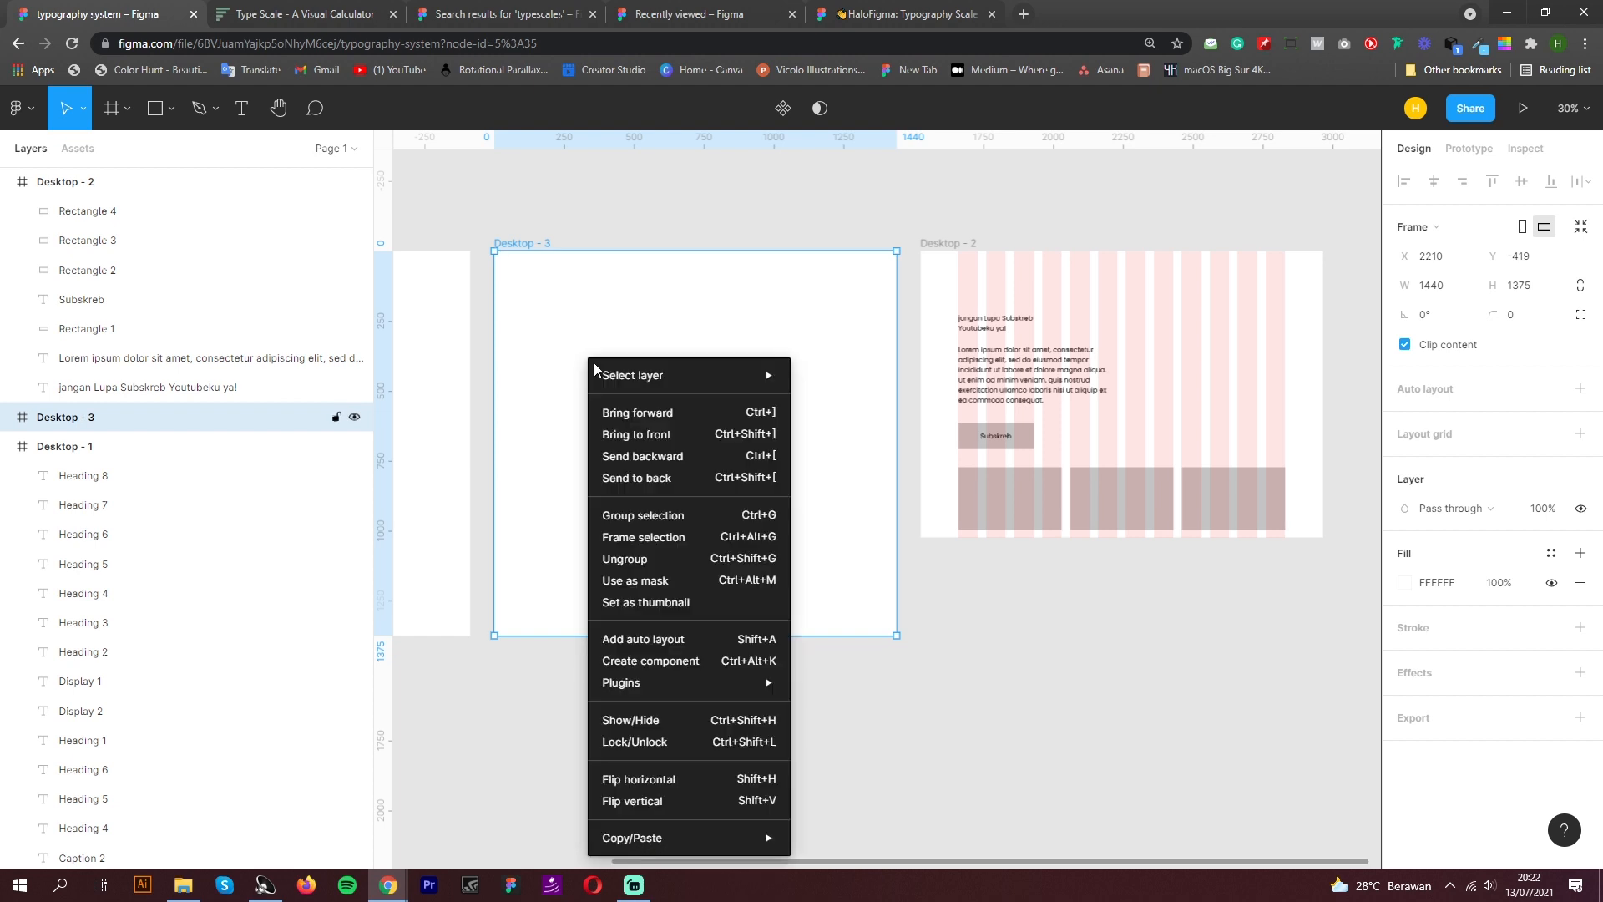
{"action": "mouse_move", "coordinate": [735, 682]}
{"action": "mouse_move", "coordinate": [947, 721]}
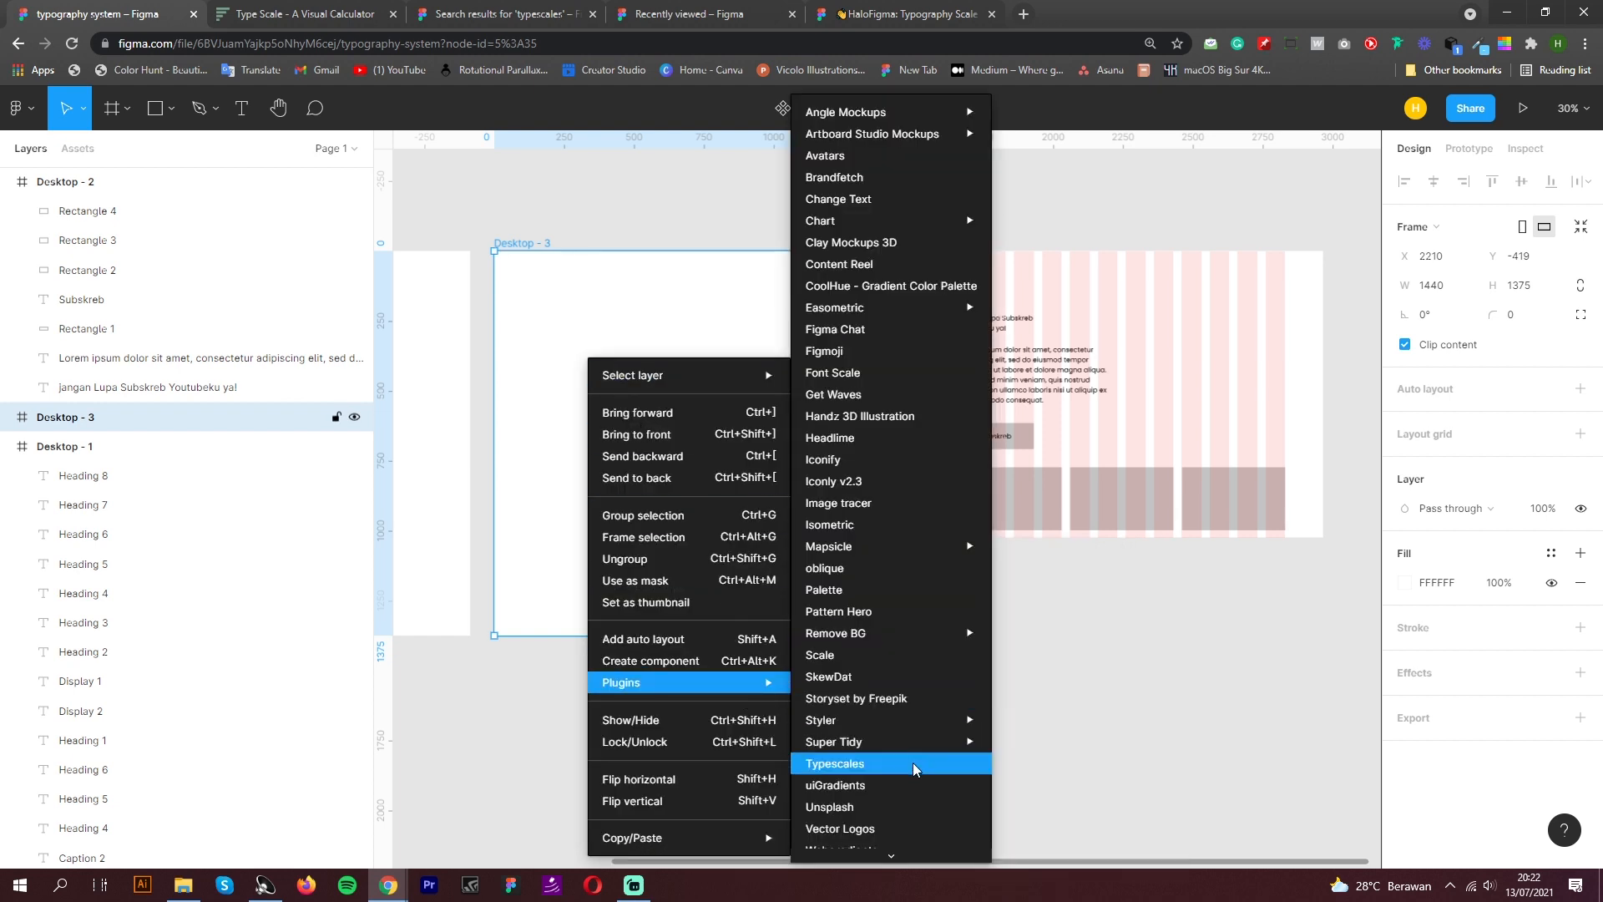
{"action": "left_click", "coordinate": [913, 765]}
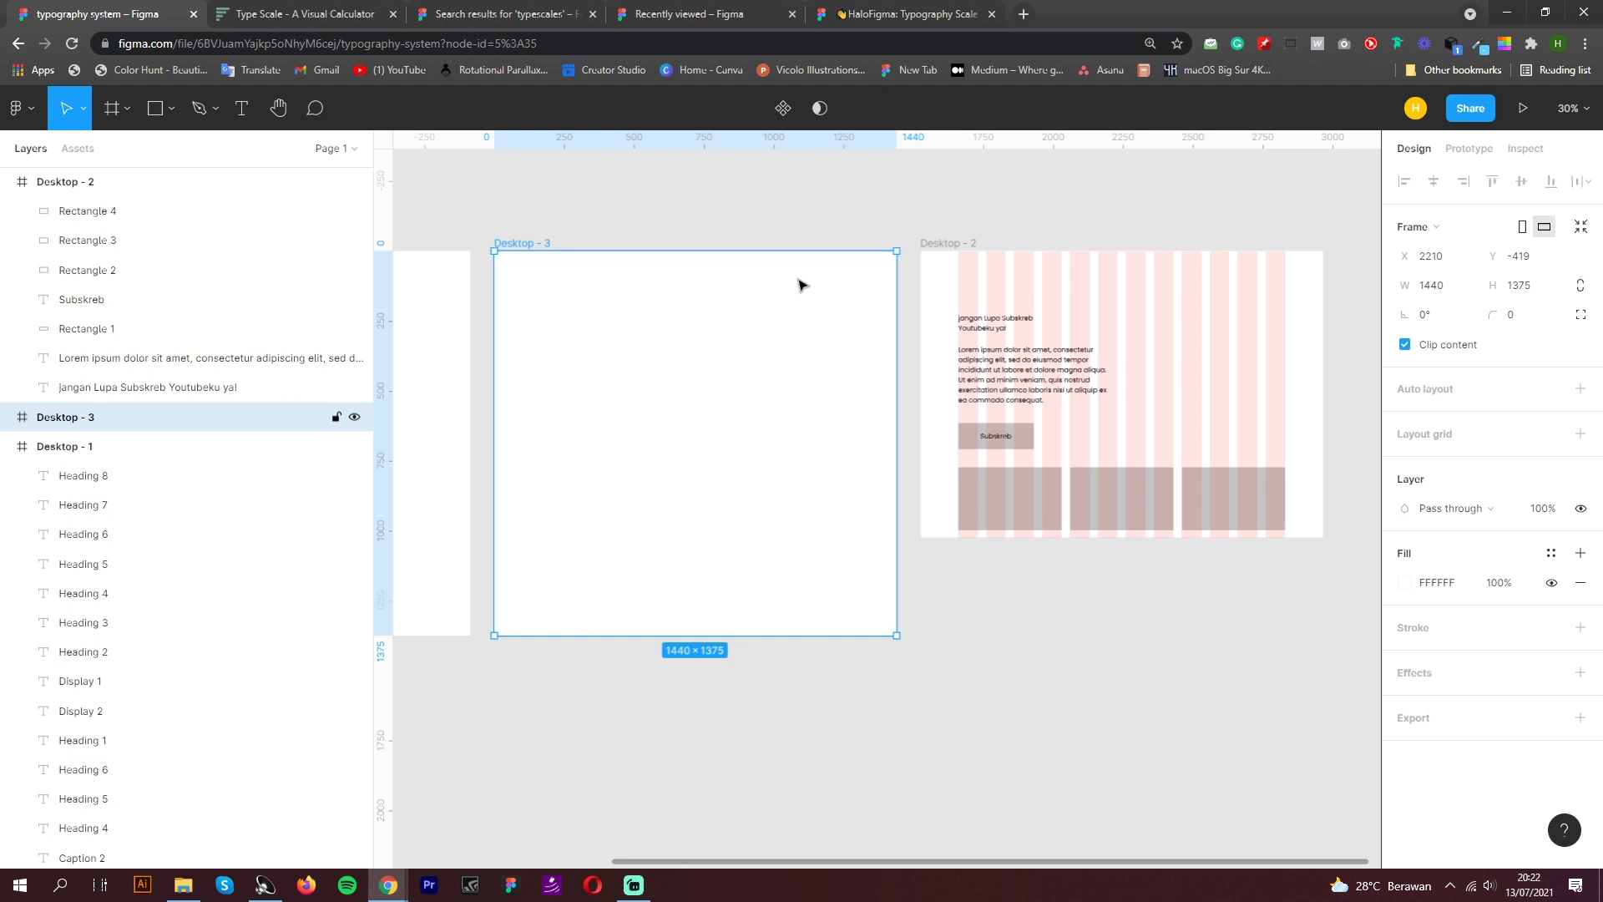
{"action": "left_click_drag", "start_coordinate": [660, 206], "coordinate": [770, 201]}
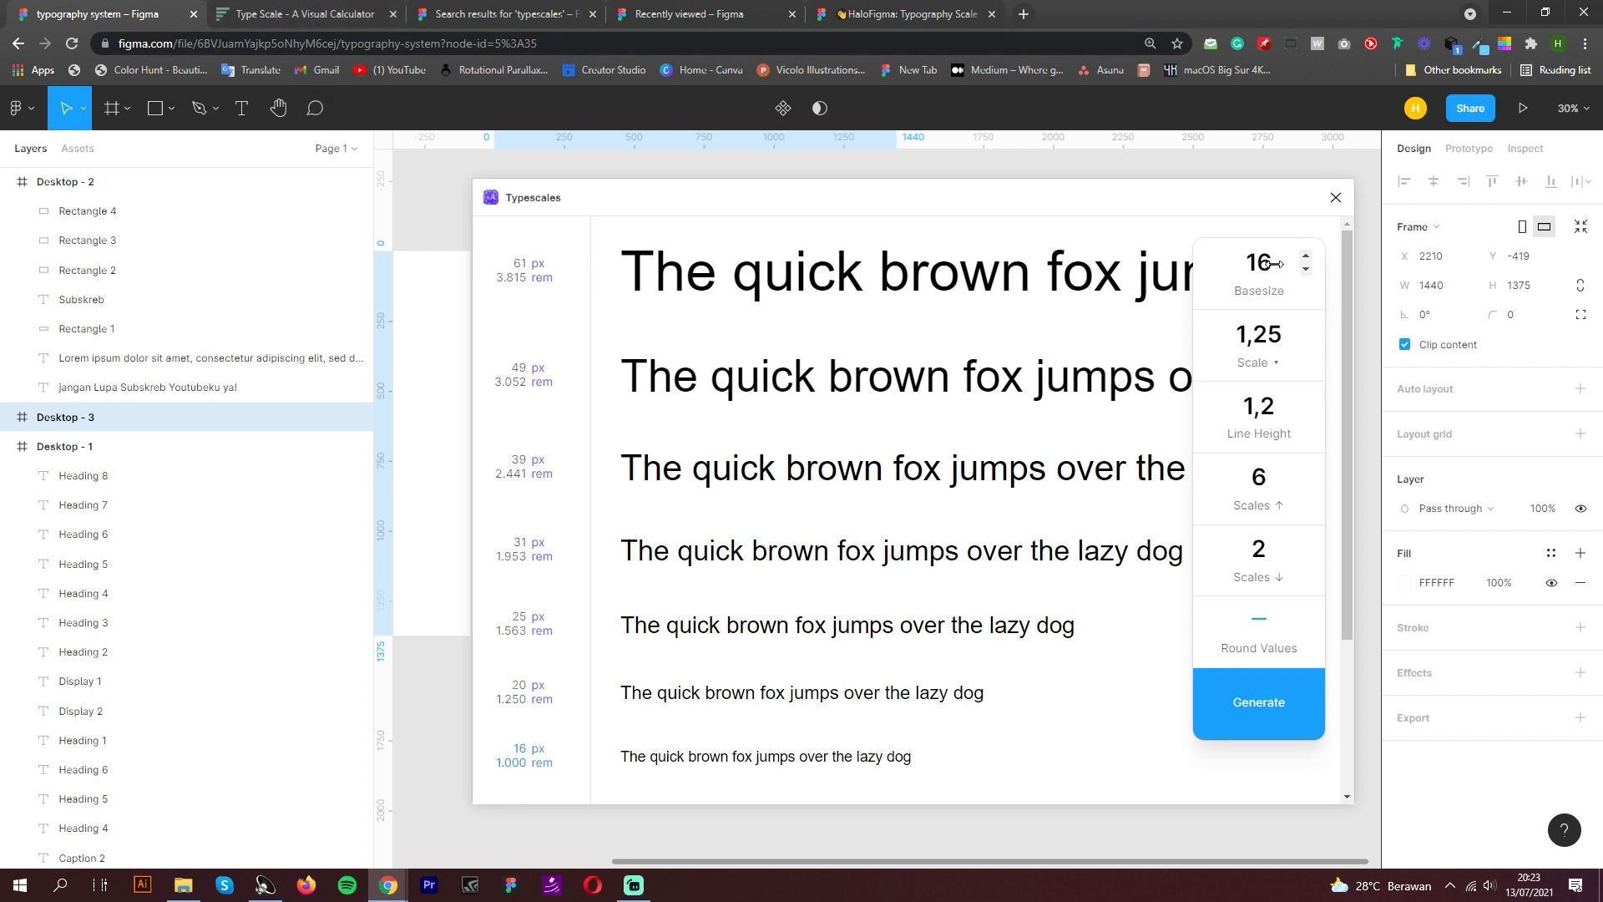
Choose the Major Third 1.25 ratio as the scale in Typescales
{"action": "left_click", "coordinate": [1265, 363]}
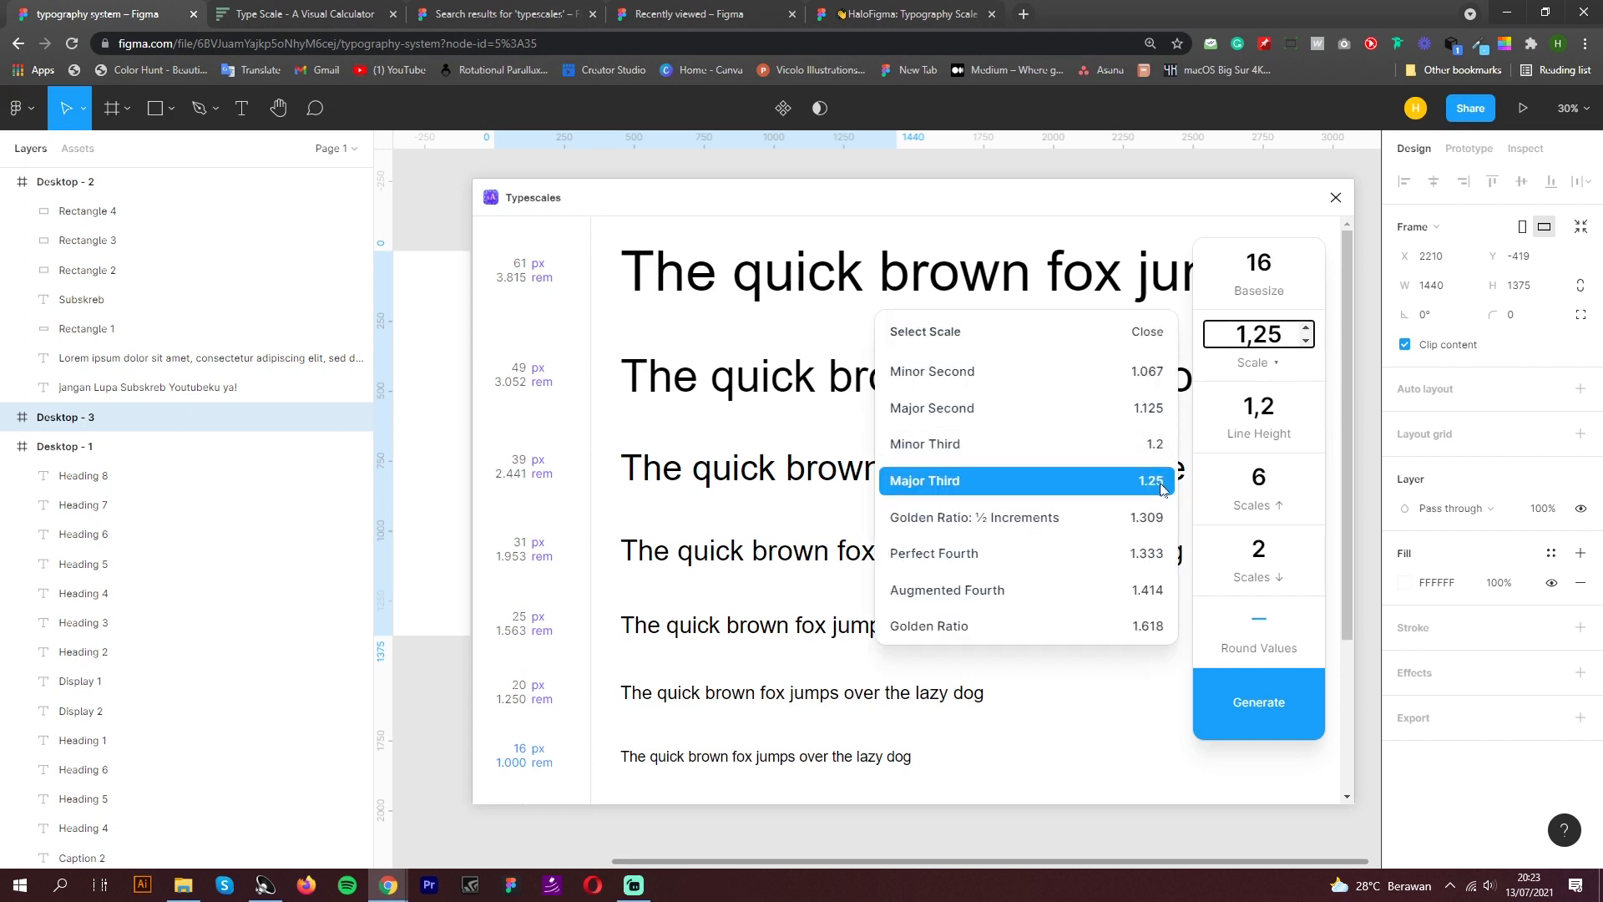
{"action": "left_click", "coordinate": [931, 492]}
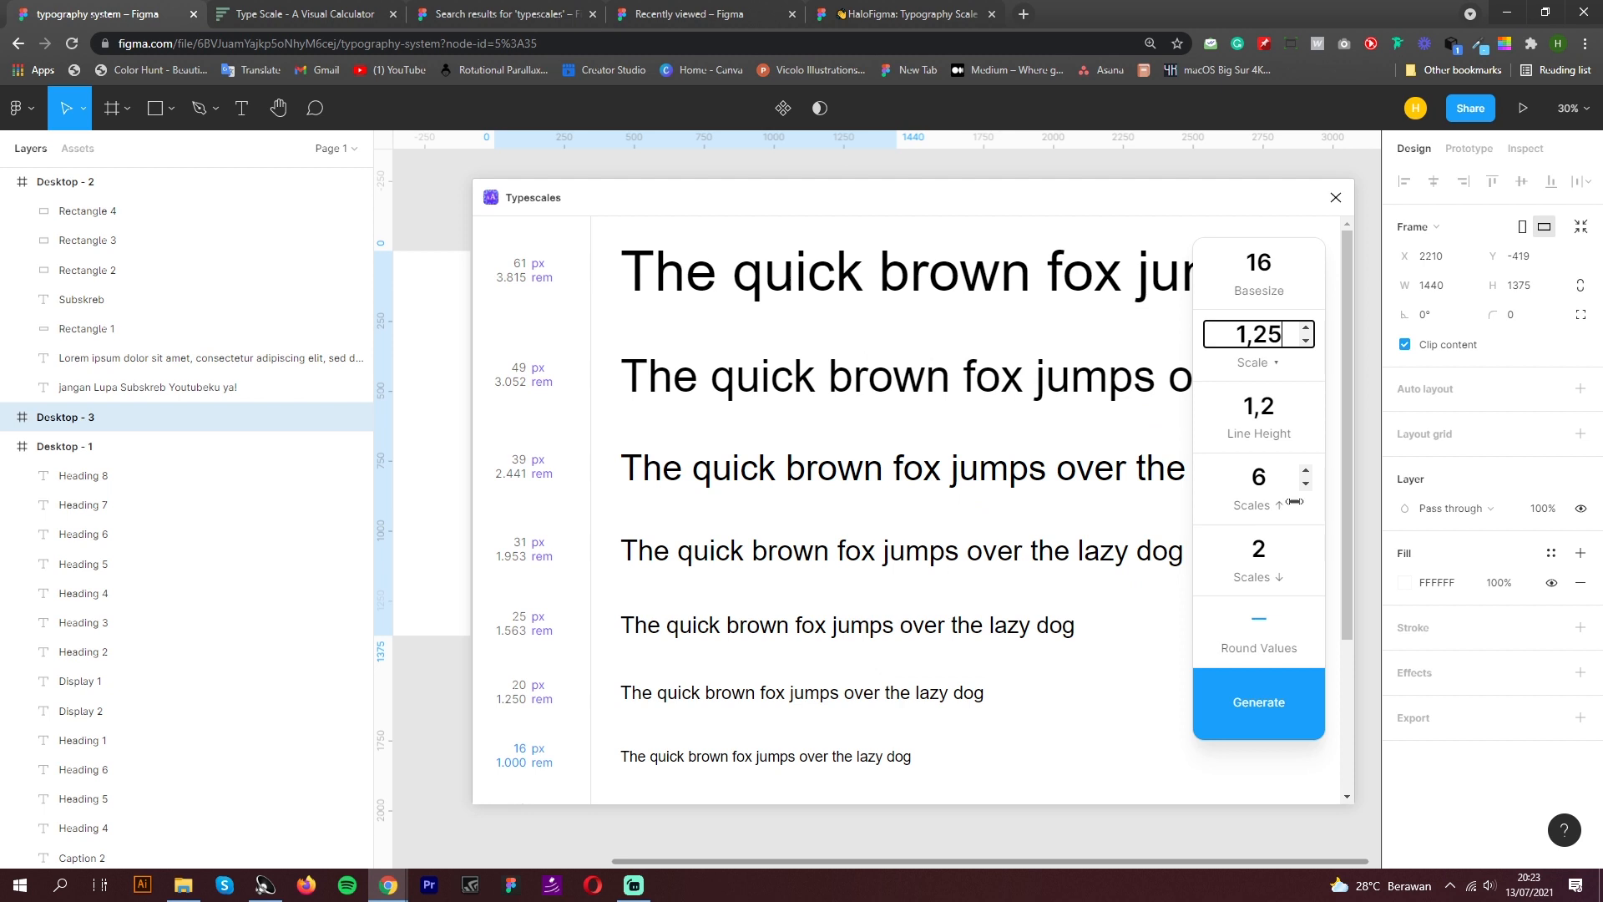
{"action": "left_click", "coordinate": [1268, 412]}
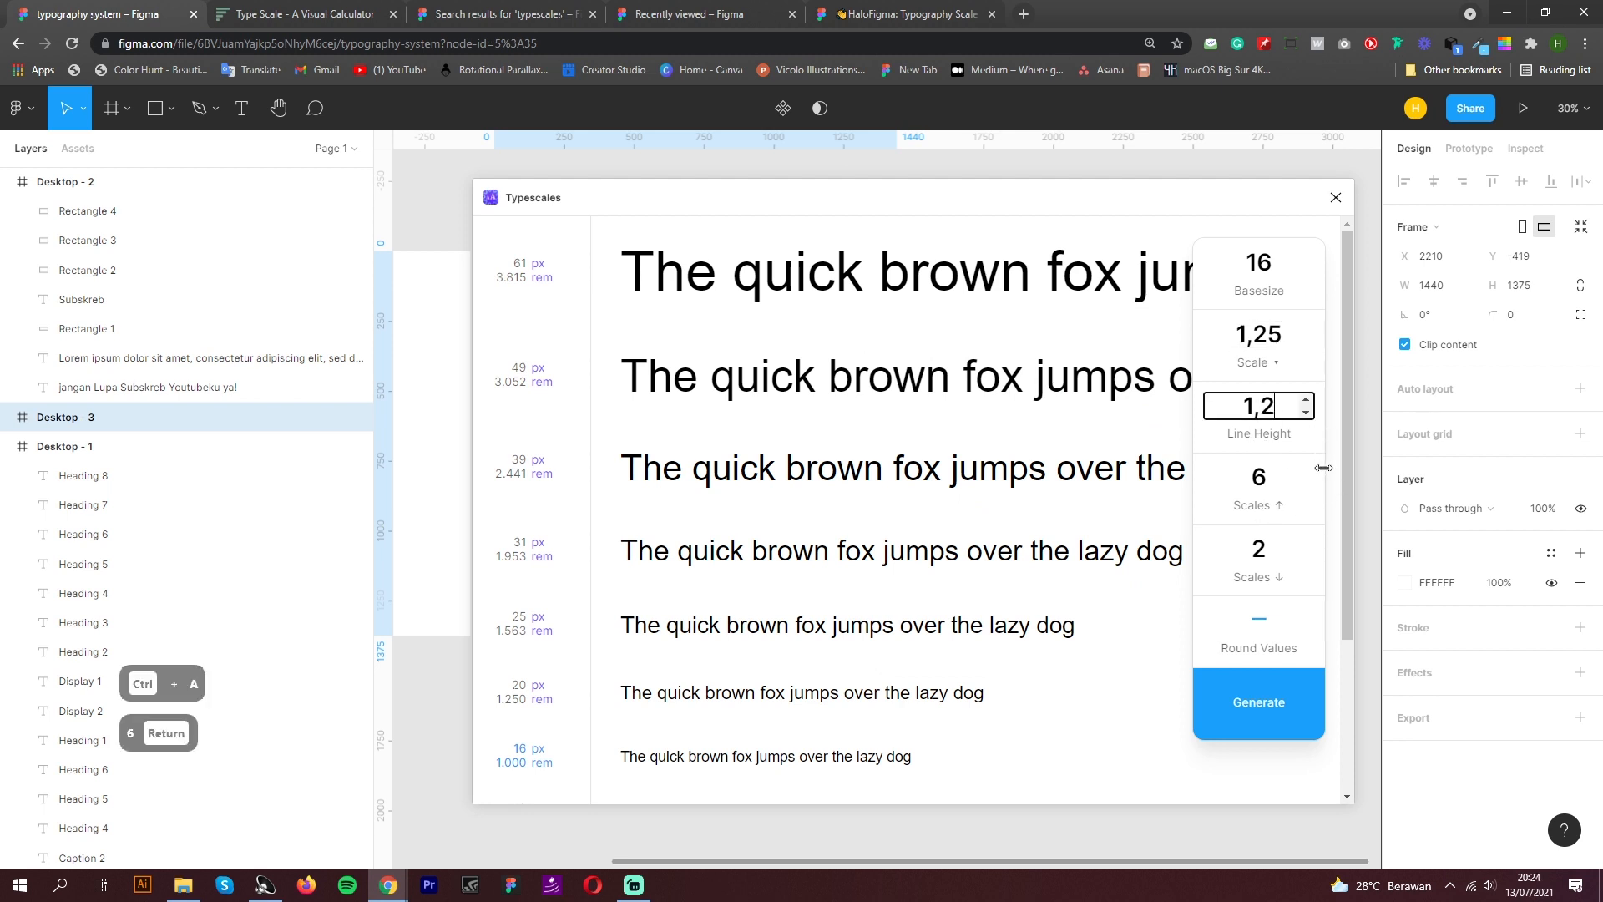
Try lowering the number of upward scales to 4, and restore it to 6
{"action": "left_click", "coordinate": [1269, 489]}
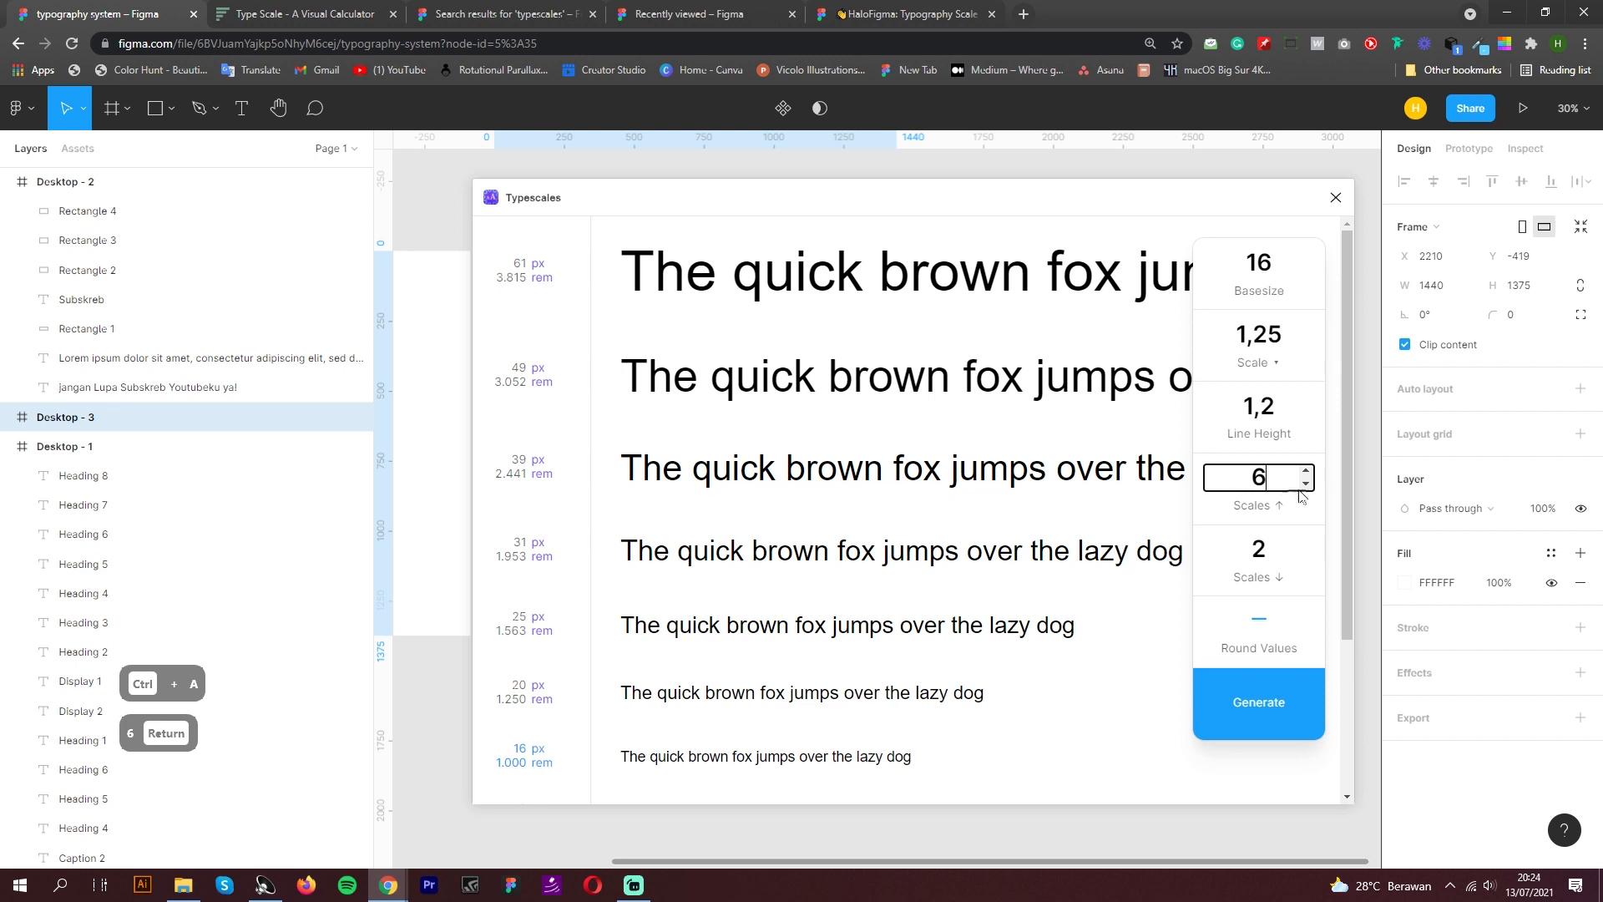
{"action": "left_click", "coordinate": [1306, 472]}
{"action": "left_click", "coordinate": [1305, 484]}
{"action": "left_click", "coordinate": [1306, 484]}
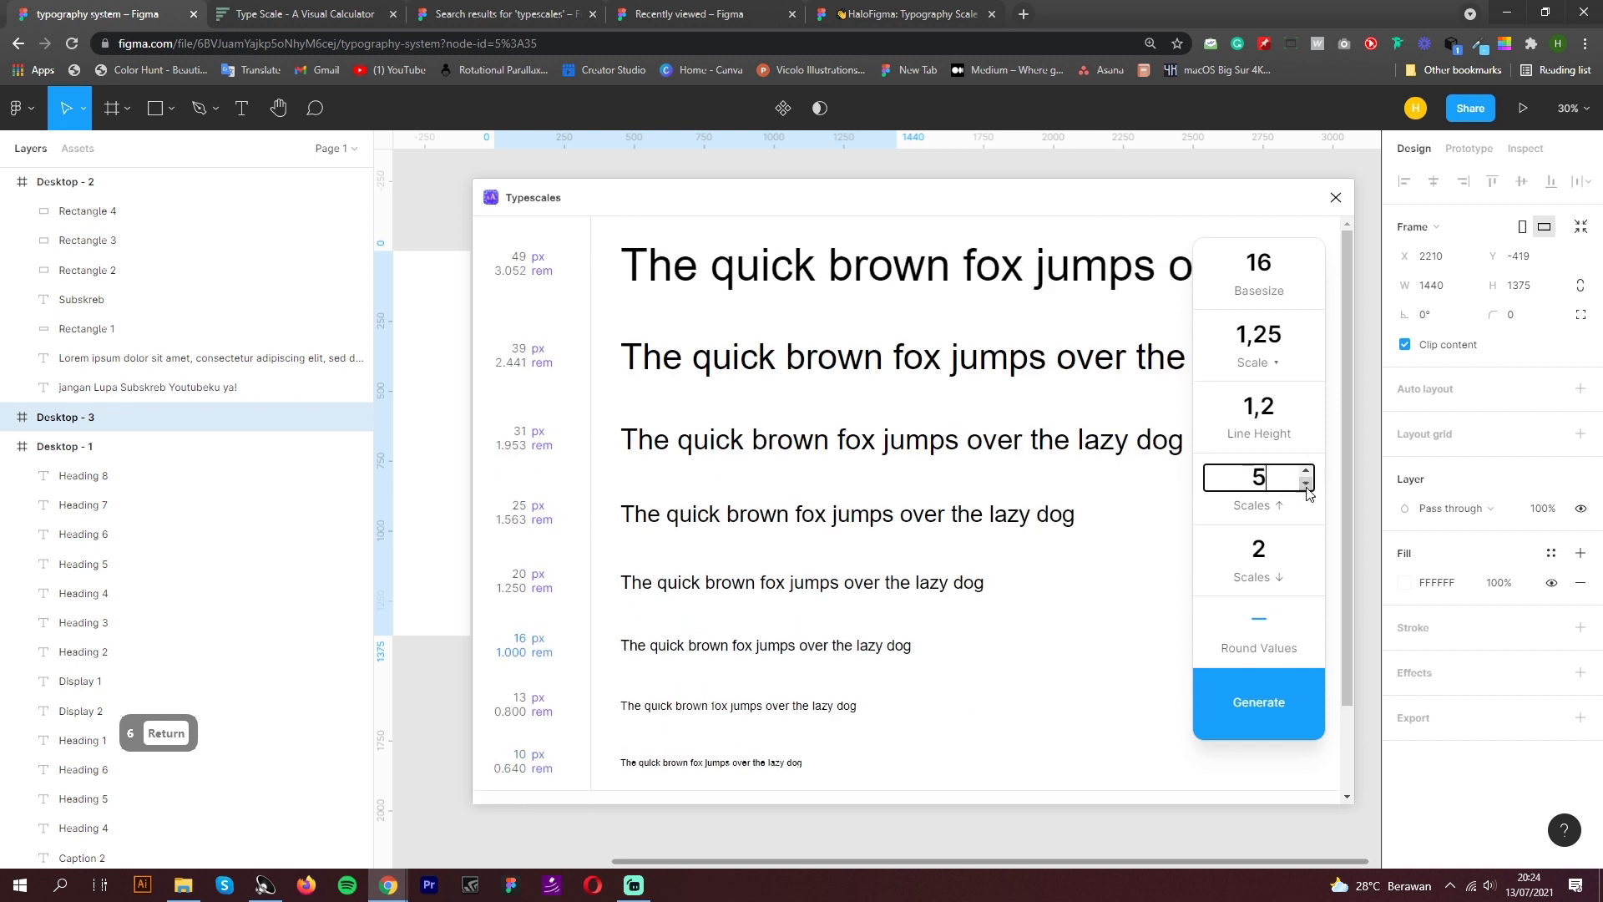
{"action": "left_click", "coordinate": [1306, 485]}
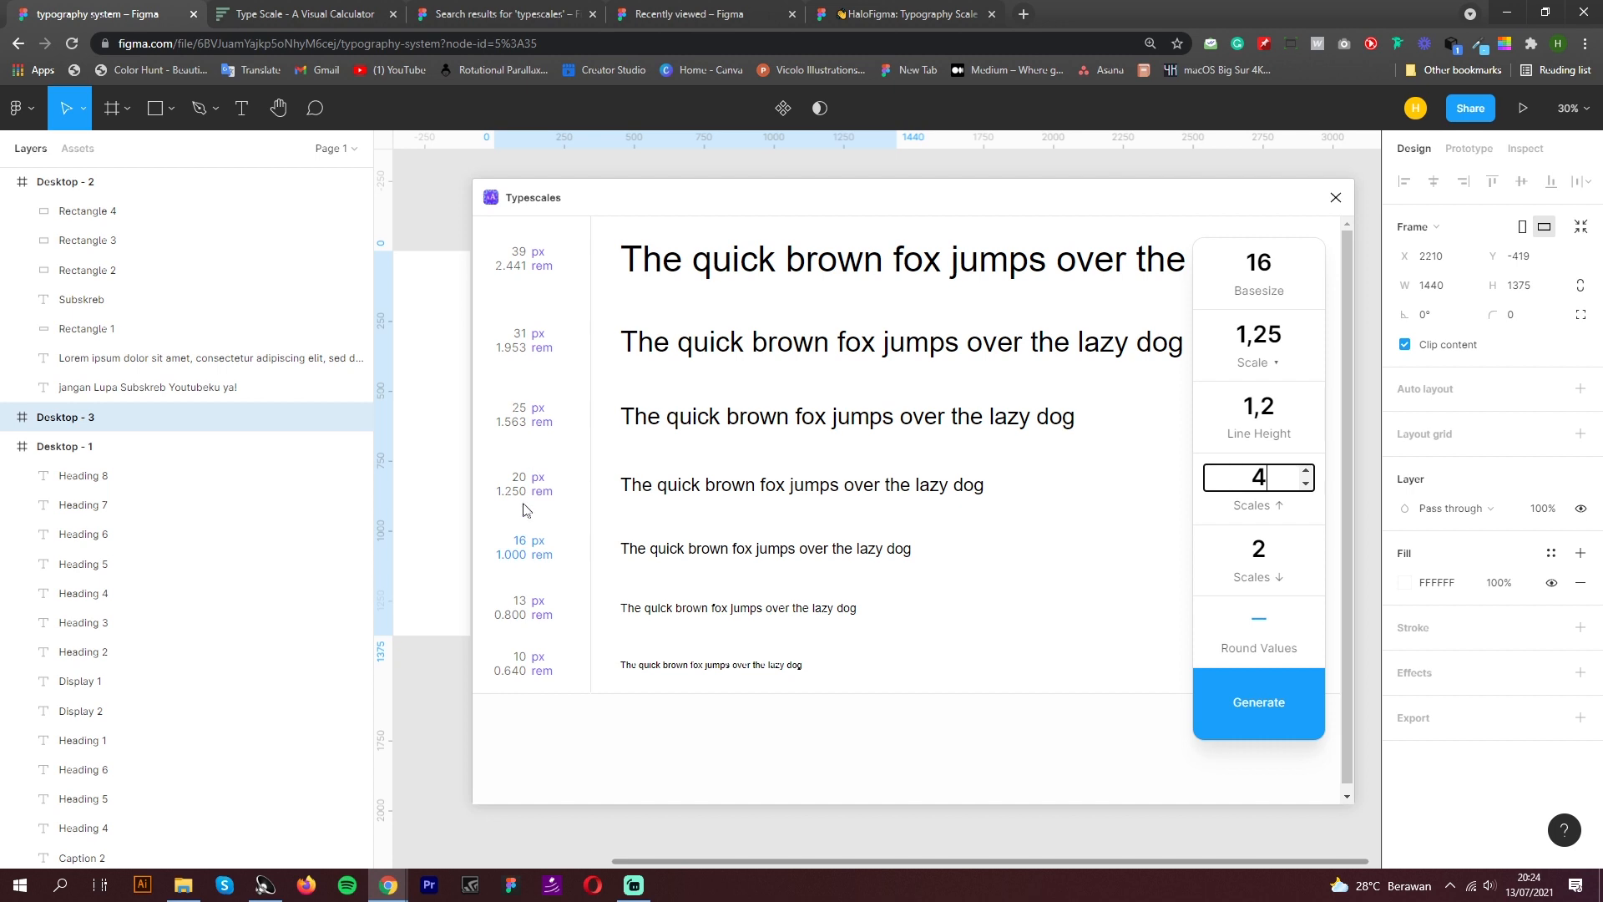
{"action": "left_click", "coordinate": [1307, 473]}
{"action": "left_click", "coordinate": [1307, 473]}
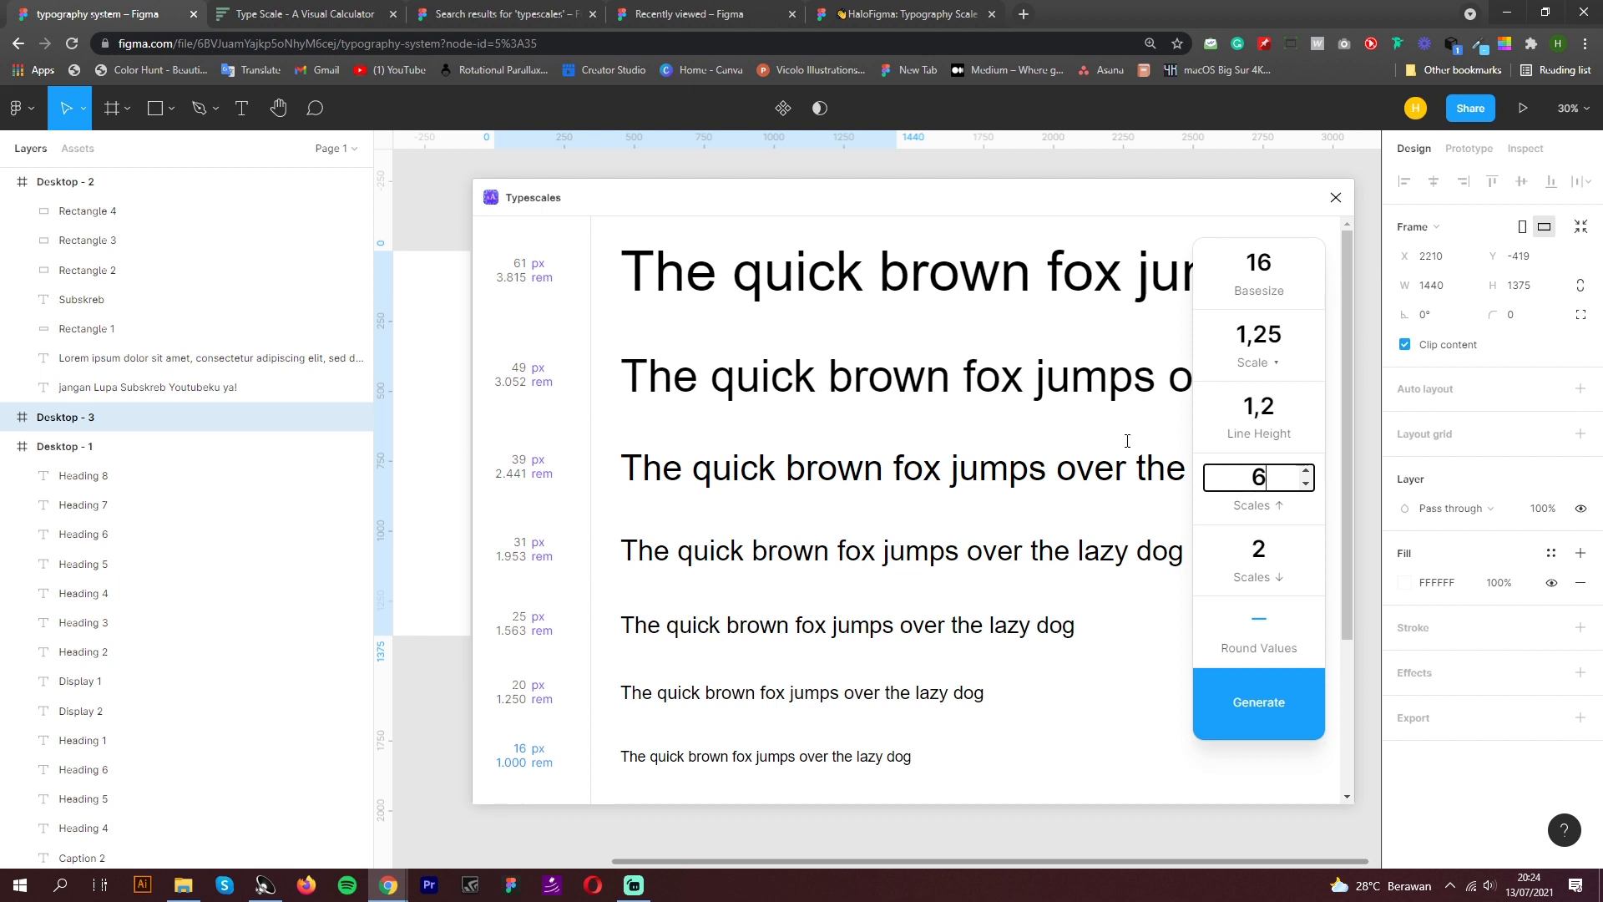
Preview the type scale with unrounded values, and turn value rounding back on
{"action": "scroll", "coordinate": [1153, 701], "scroll_direction": "down", "scroll_amount": 2}
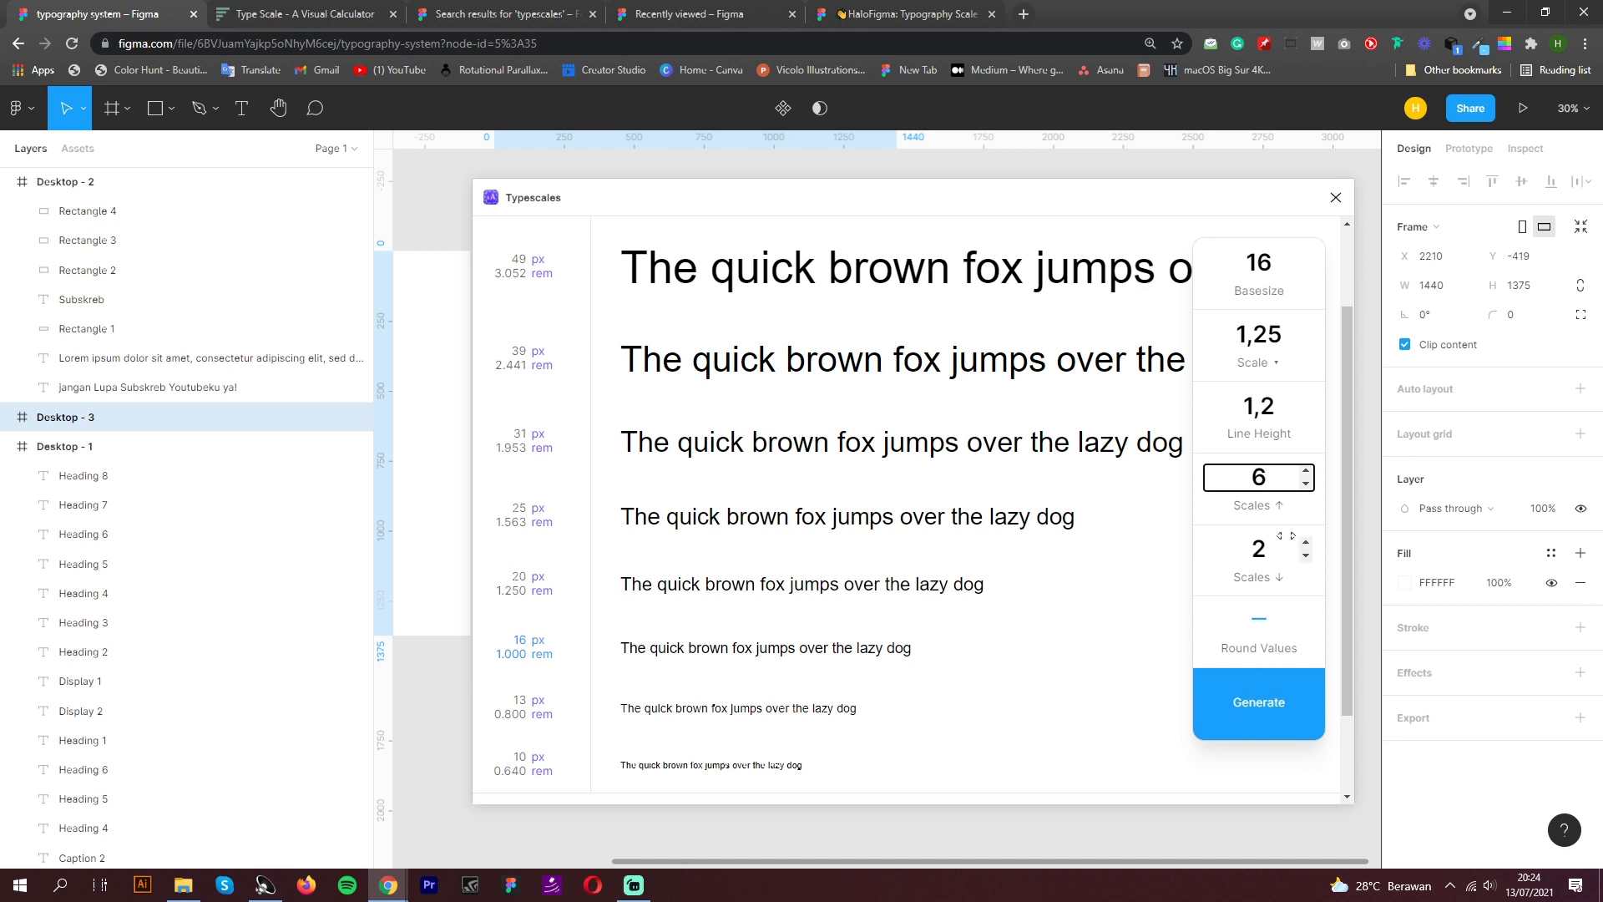
{"action": "left_click", "coordinate": [1261, 621]}
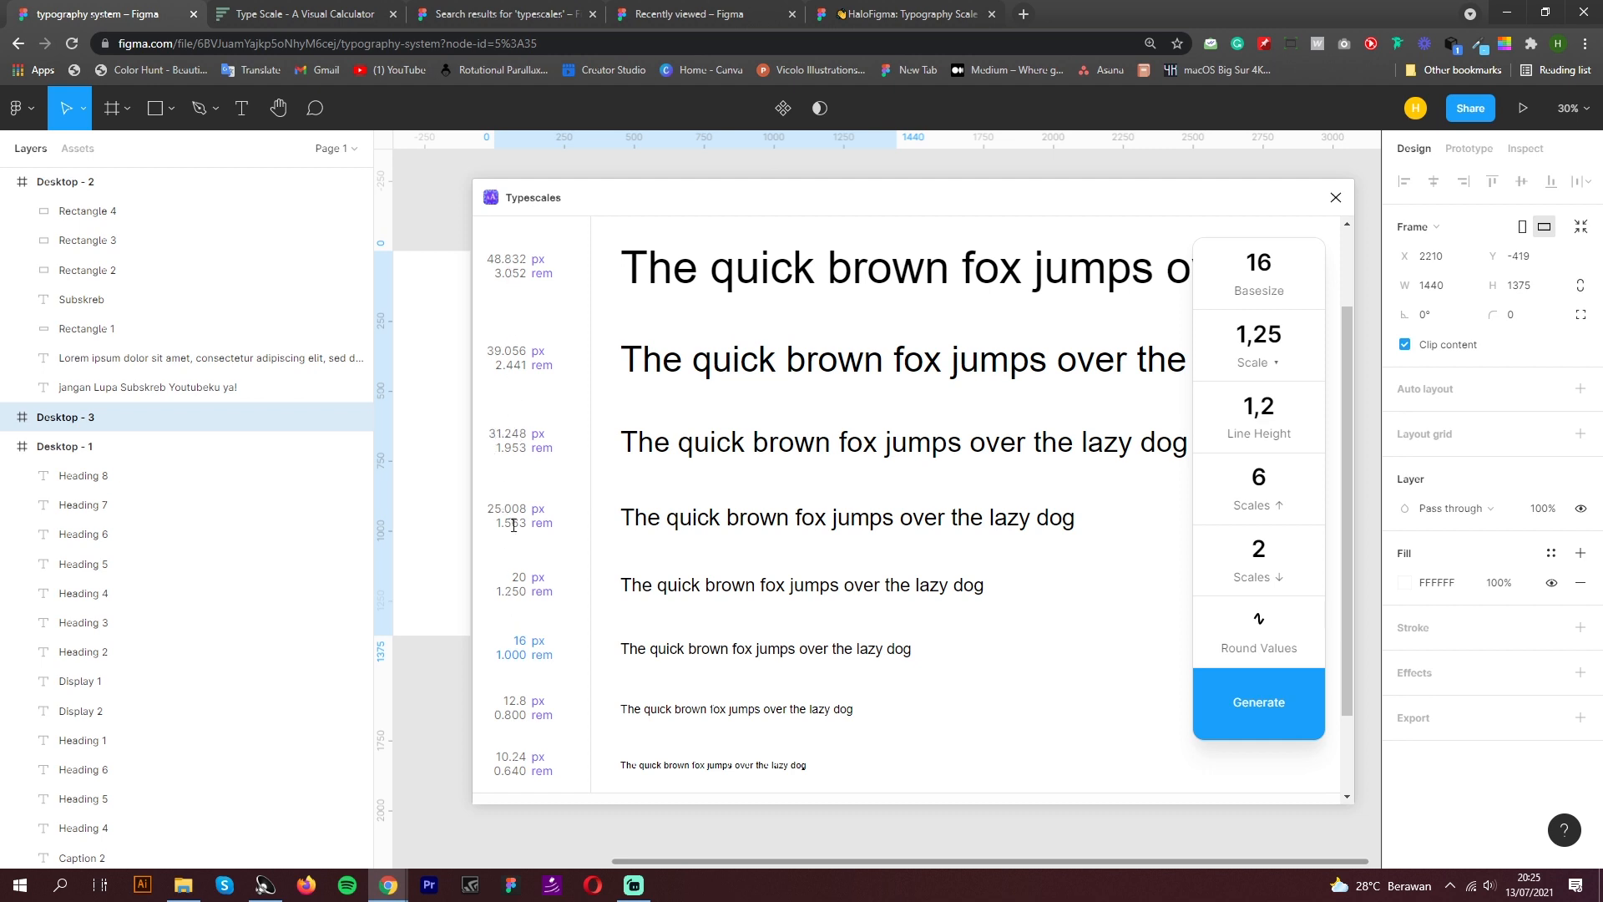
{"action": "left_click", "coordinate": [1260, 622]}
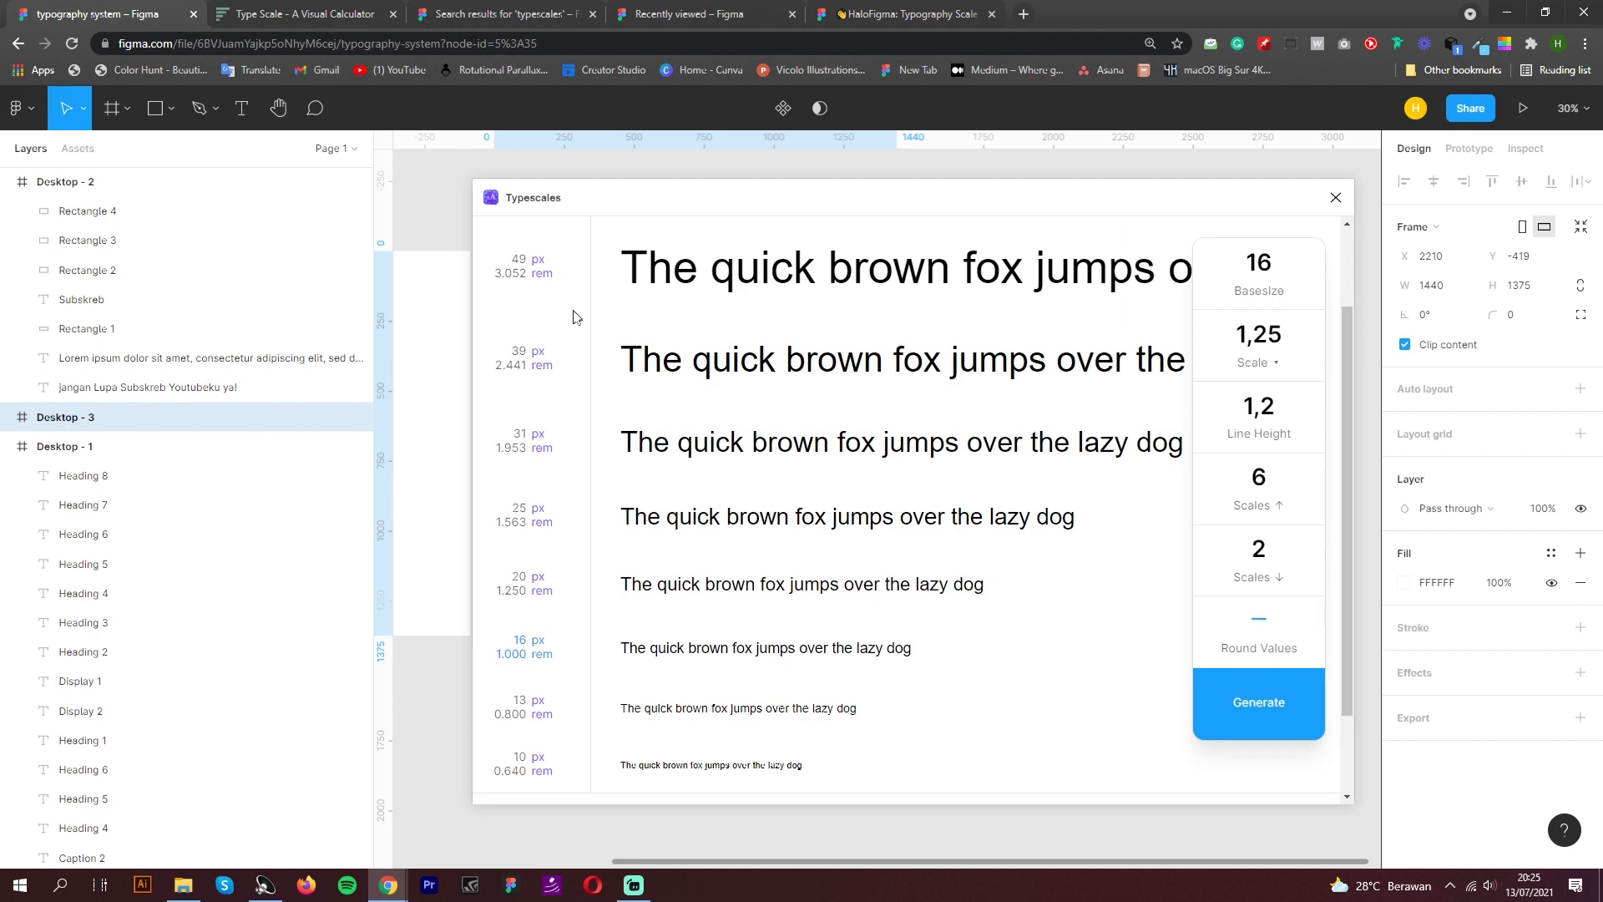
Generate the type scale and place the resulting frame inside Desktop - 3 at about X 15, Y 308
{"action": "left_click", "coordinate": [1260, 705]}
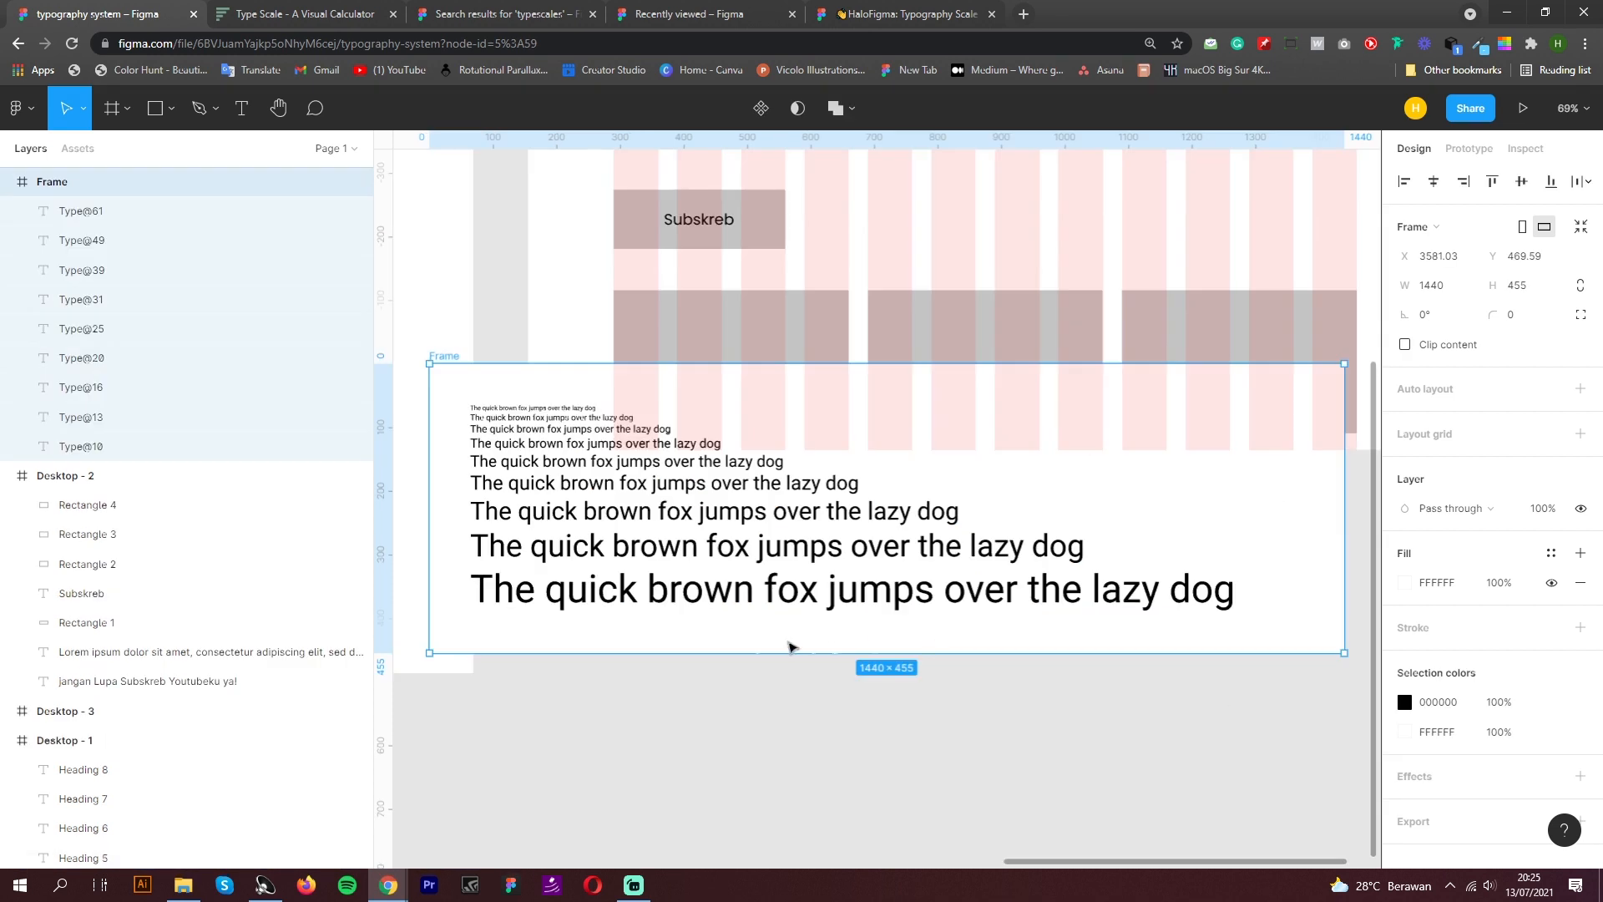
{"action": "scroll", "coordinate": [666, 649], "scroll_direction": "down", "scroll_amount": 4}
{"action": "scroll", "coordinate": [588, 682], "scroll_direction": "up", "scroll_amount": 2}
{"action": "left_click_drag", "start_coordinate": [768, 485], "coordinate": [505, 369]}
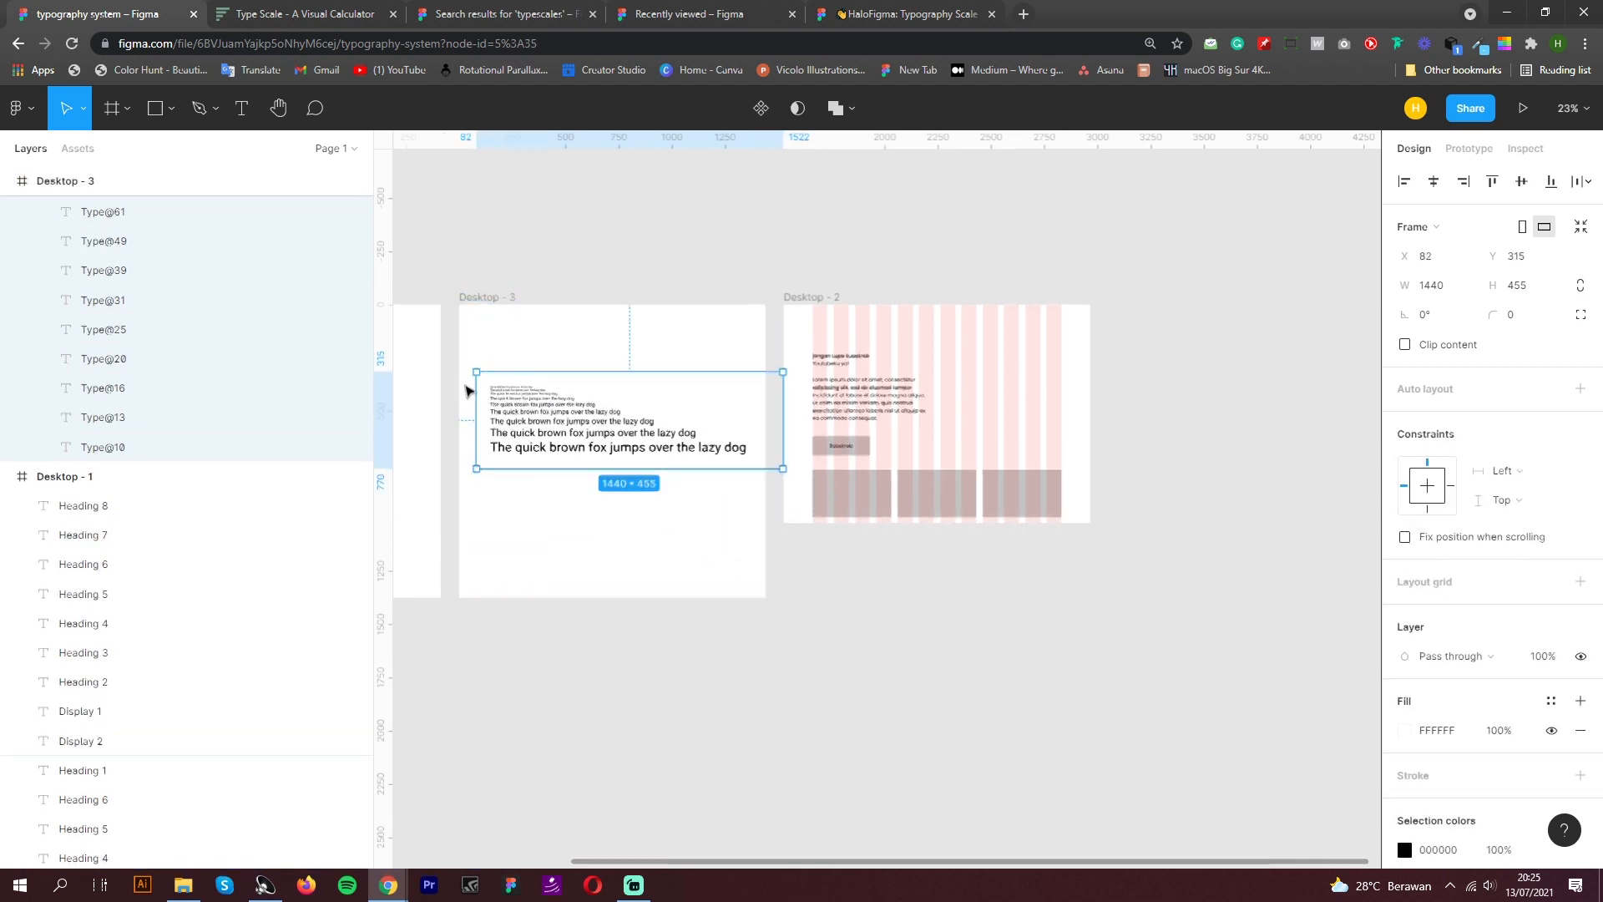
{"action": "scroll", "coordinate": [477, 386], "scroll_direction": "up", "scroll_amount": 3}
{"action": "left_click_drag", "start_coordinate": [811, 429], "coordinate": [787, 427]}
{"action": "left_click", "coordinate": [831, 257]}
{"action": "left_click", "coordinate": [833, 446]}
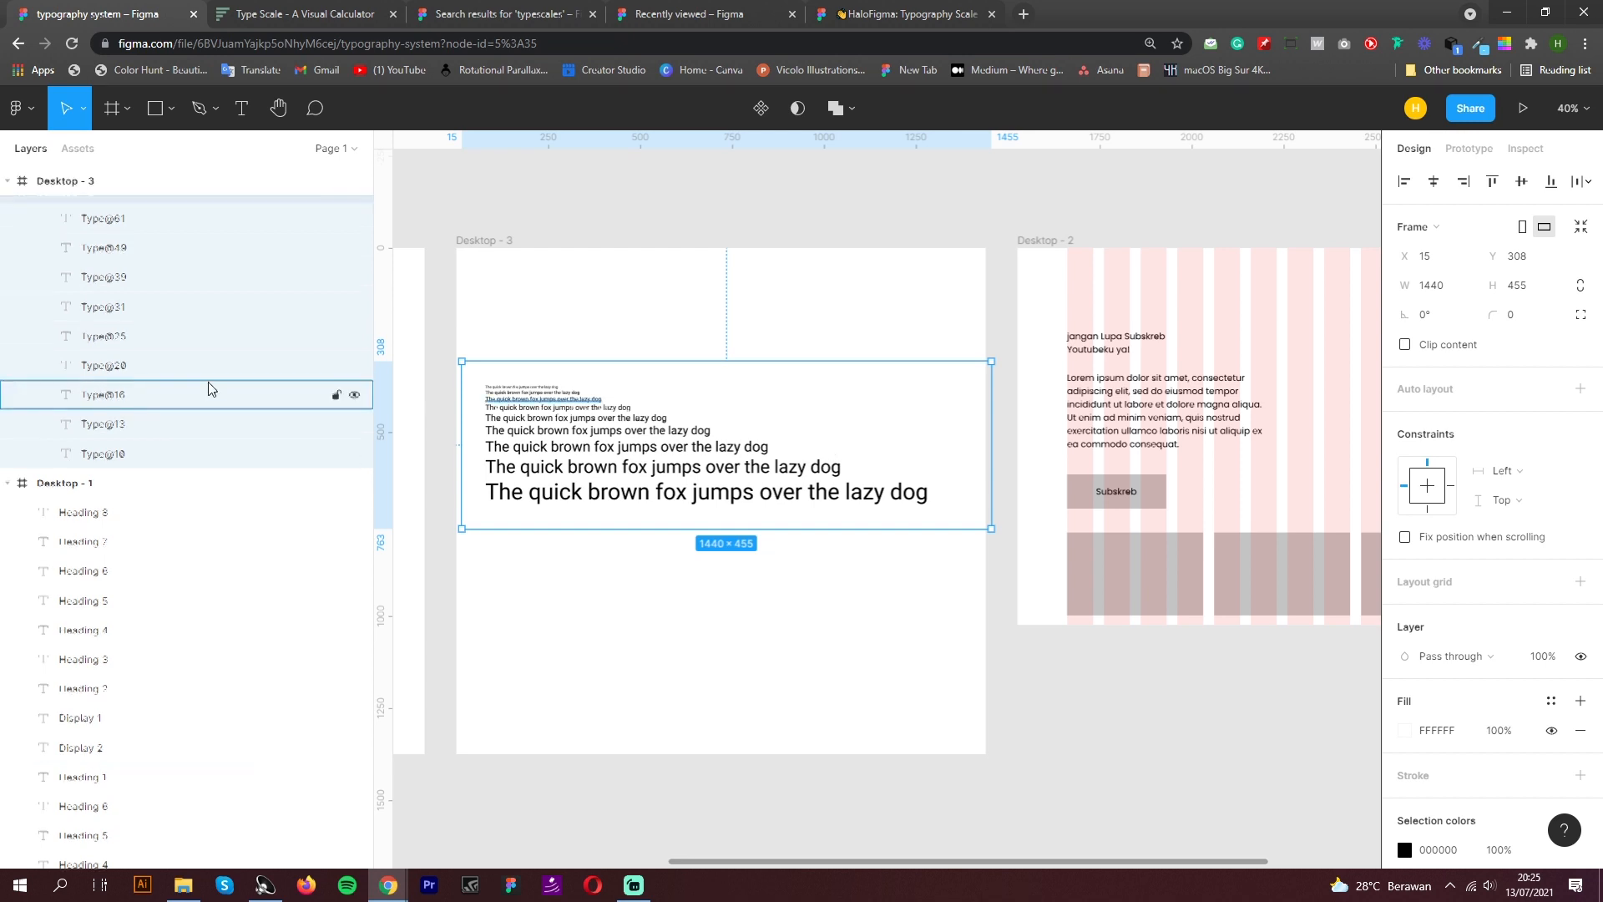
Ungroup the generated type scale frame so its text lines sit directly in Desktop - 3
{"action": "scroll", "coordinate": [207, 386], "scroll_direction": "up", "scroll_amount": 3}
{"action": "key", "text": "ctrl+shift+g"}
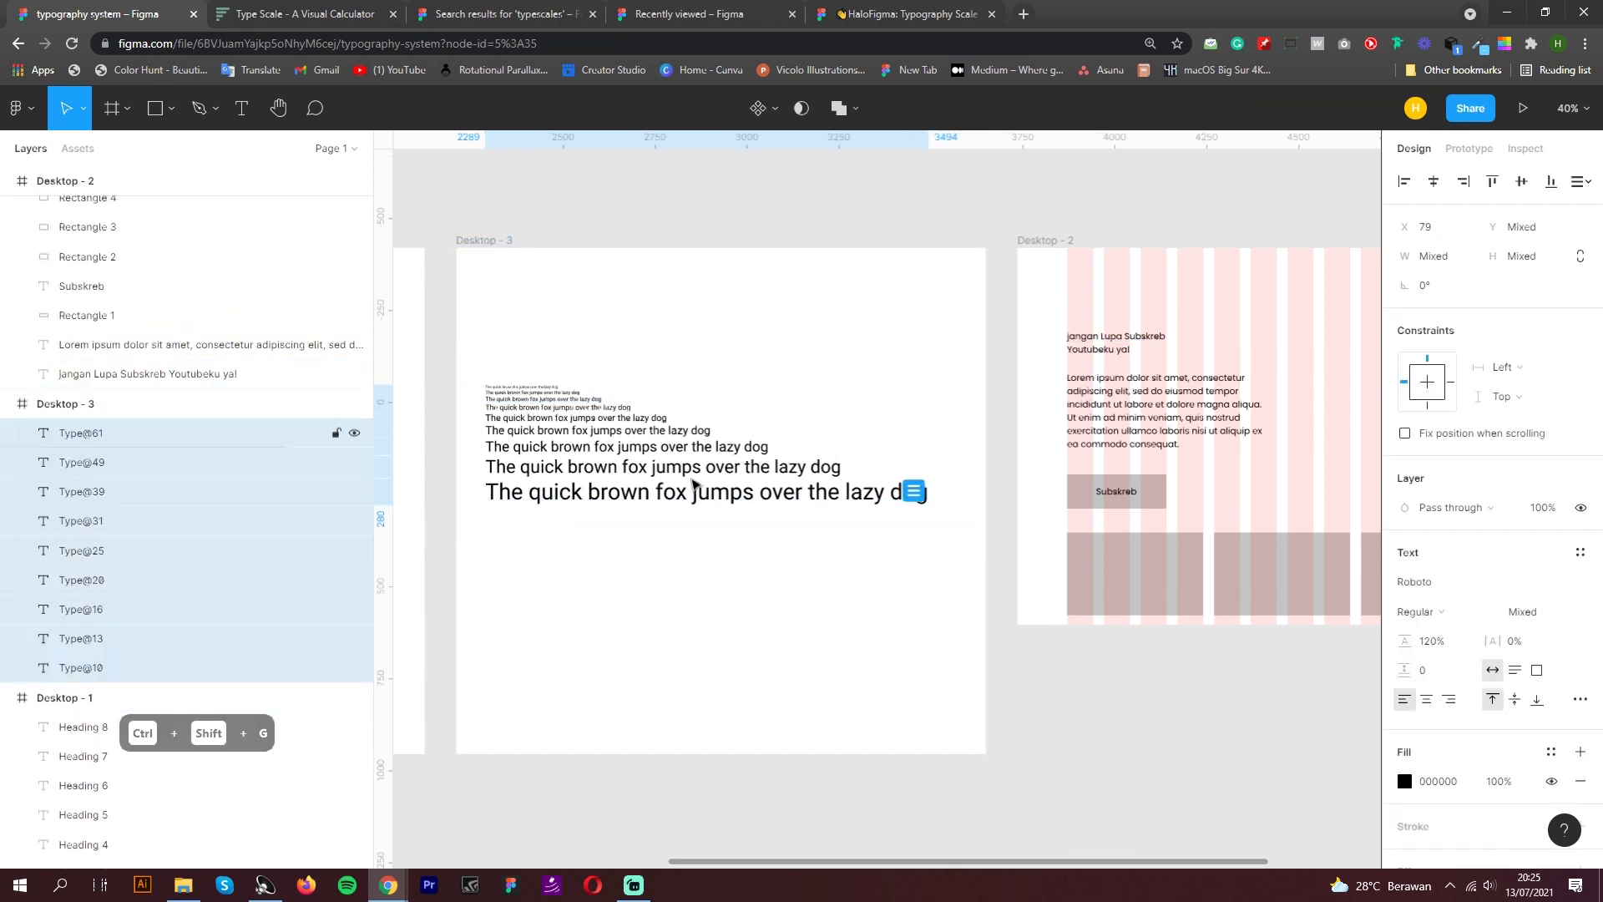
{"action": "left_click", "coordinate": [851, 508]}
Inspect the font size of the generated sample lines in Desktop - 3 one by one
{"action": "scroll", "coordinate": [501, 421], "scroll_direction": "up", "scroll_amount": 2}
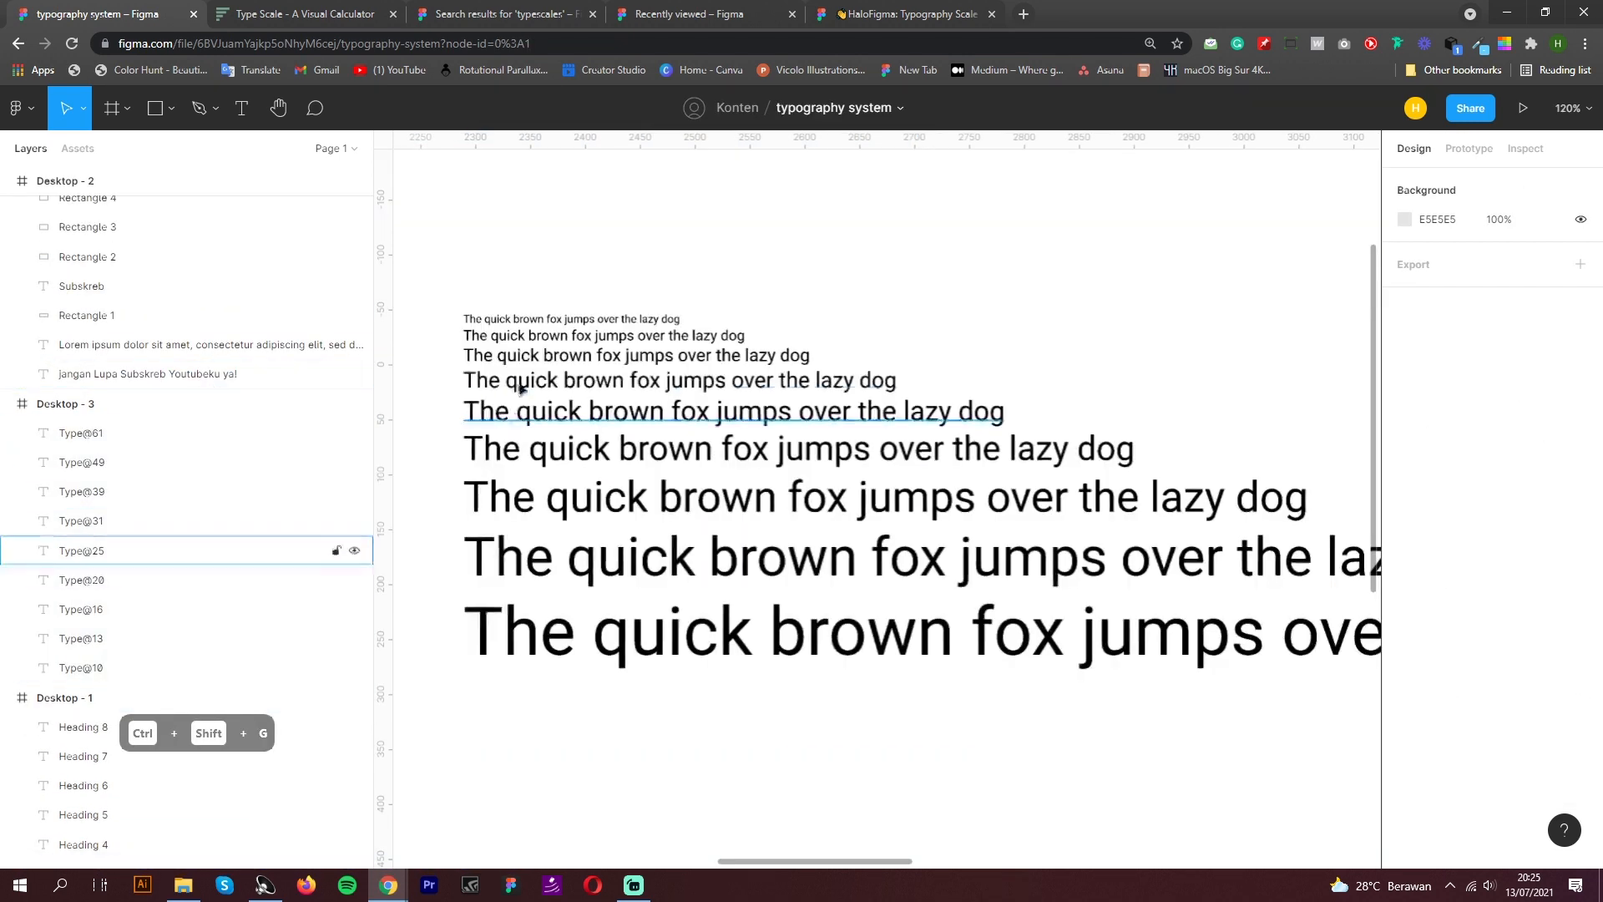
{"action": "left_click", "coordinate": [541, 323]}
{"action": "scroll", "coordinate": [568, 378], "scroll_direction": "down", "scroll_amount": 1}
{"action": "left_click", "coordinate": [879, 543]}
{"action": "left_click", "coordinate": [885, 491]}
{"action": "left_click", "coordinate": [859, 446]}
{"action": "left_click", "coordinate": [885, 420]}
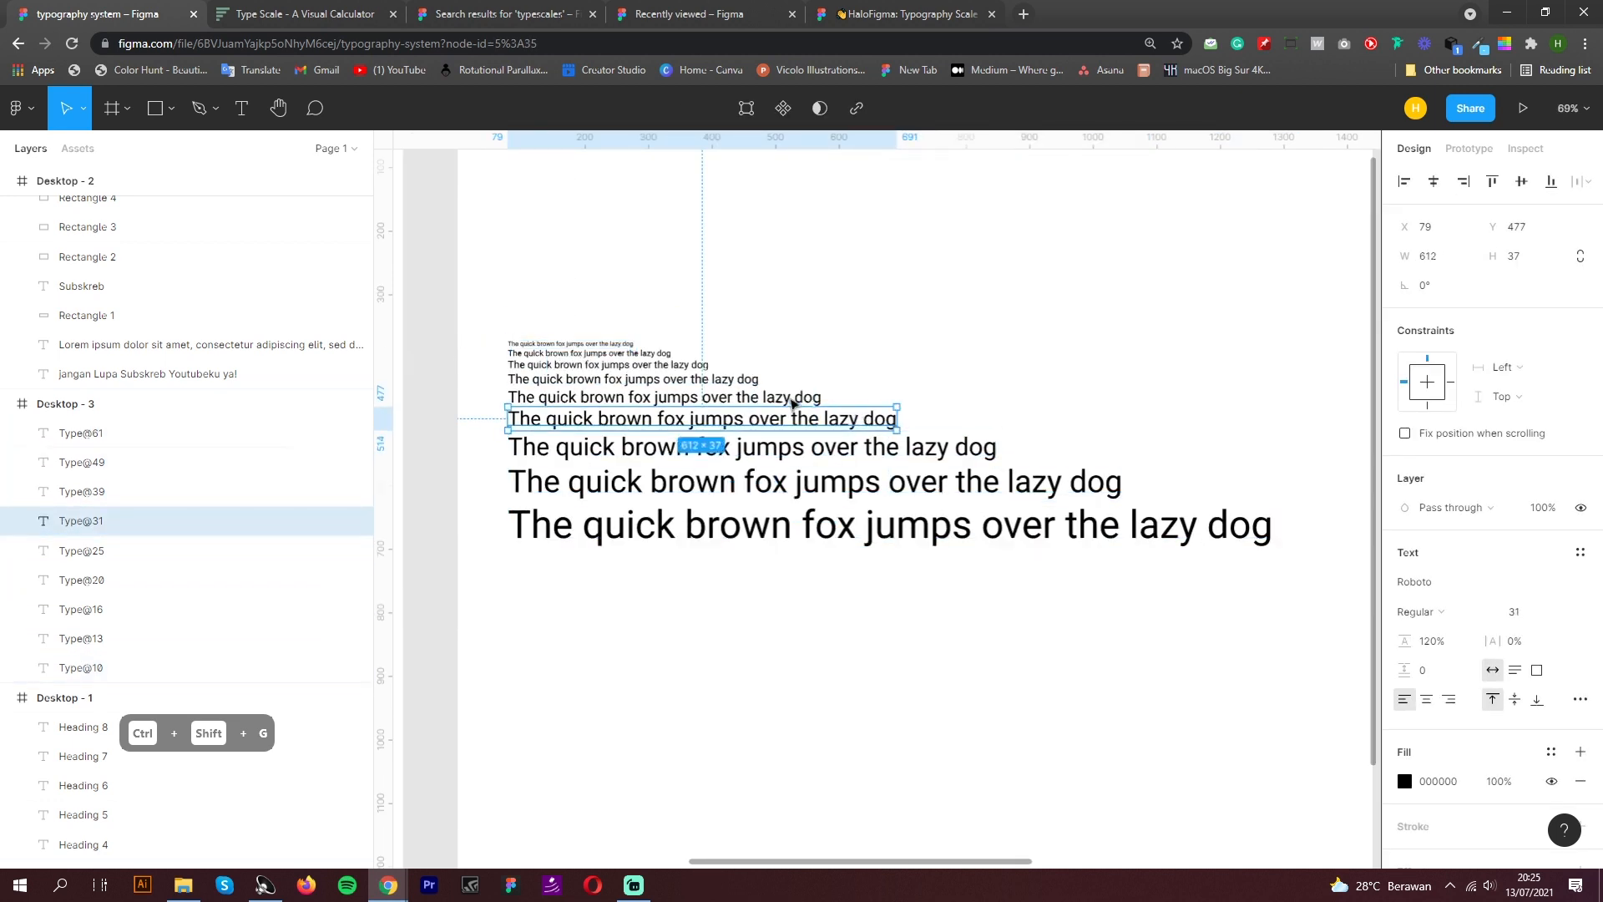
{"action": "left_click", "coordinate": [793, 401]}
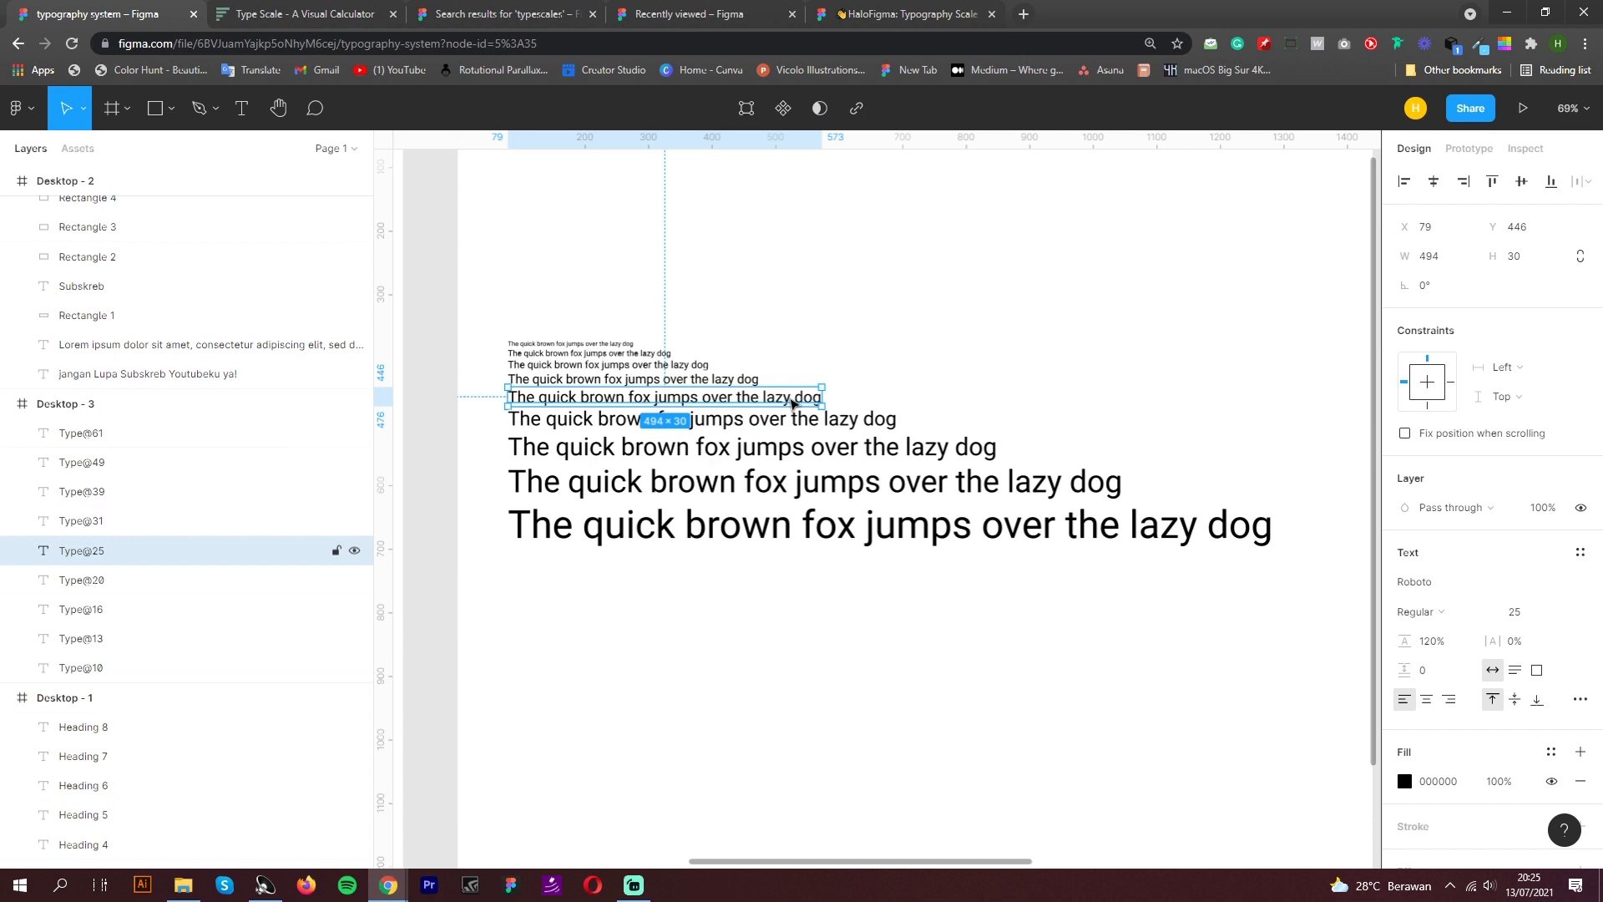
{"action": "left_click", "coordinate": [727, 380]}
{"action": "left_click", "coordinate": [706, 365]}
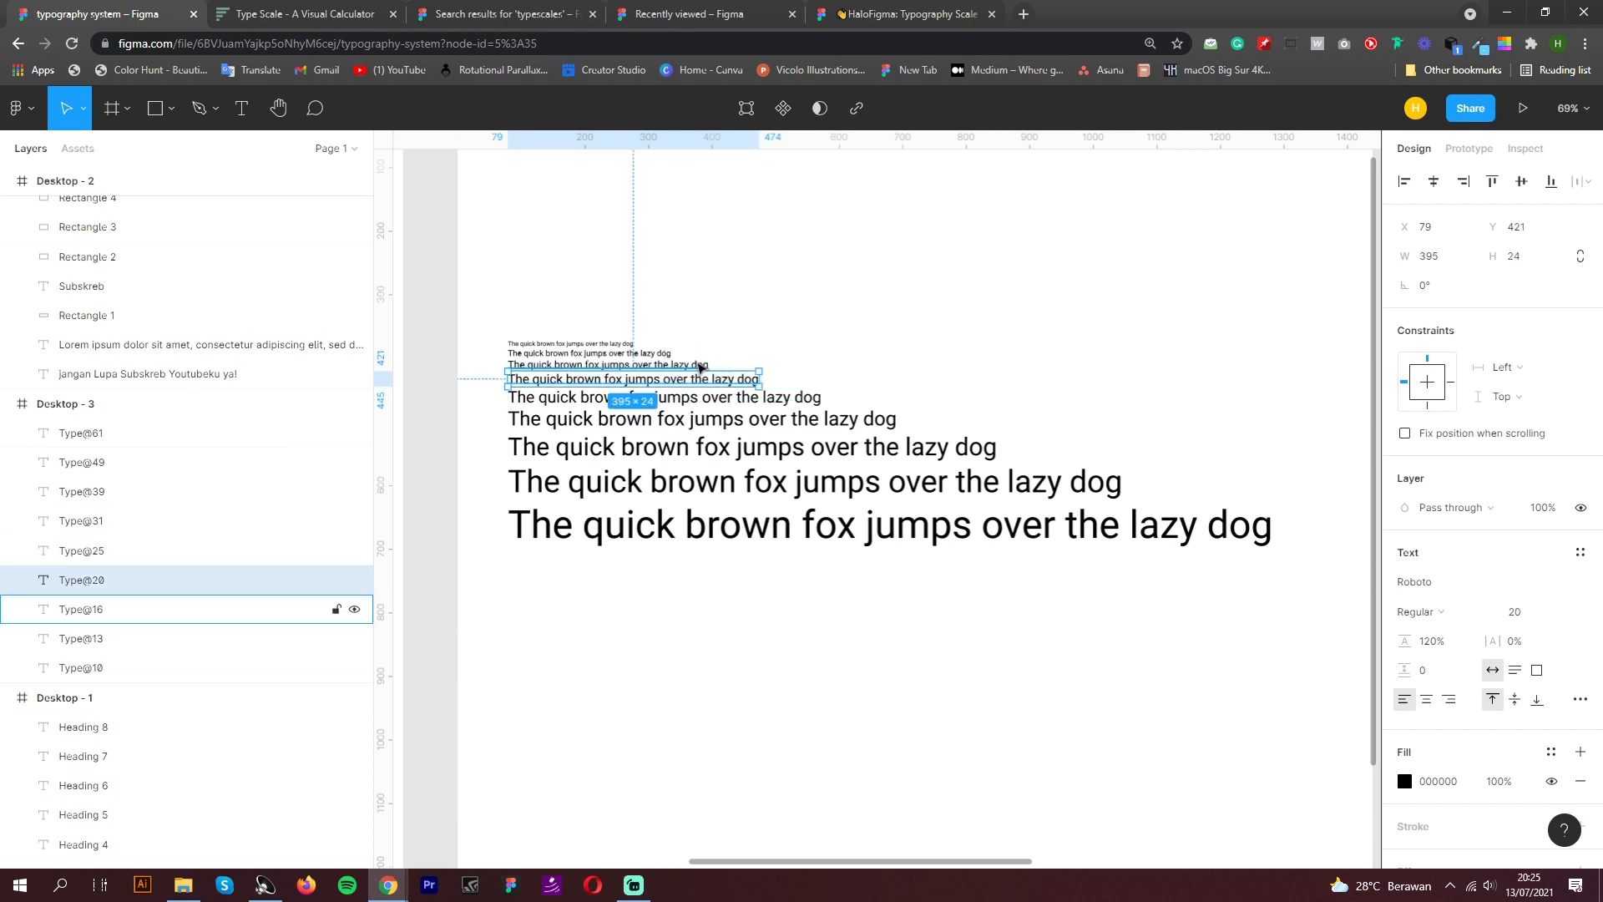
{"action": "left_click", "coordinate": [655, 354]}
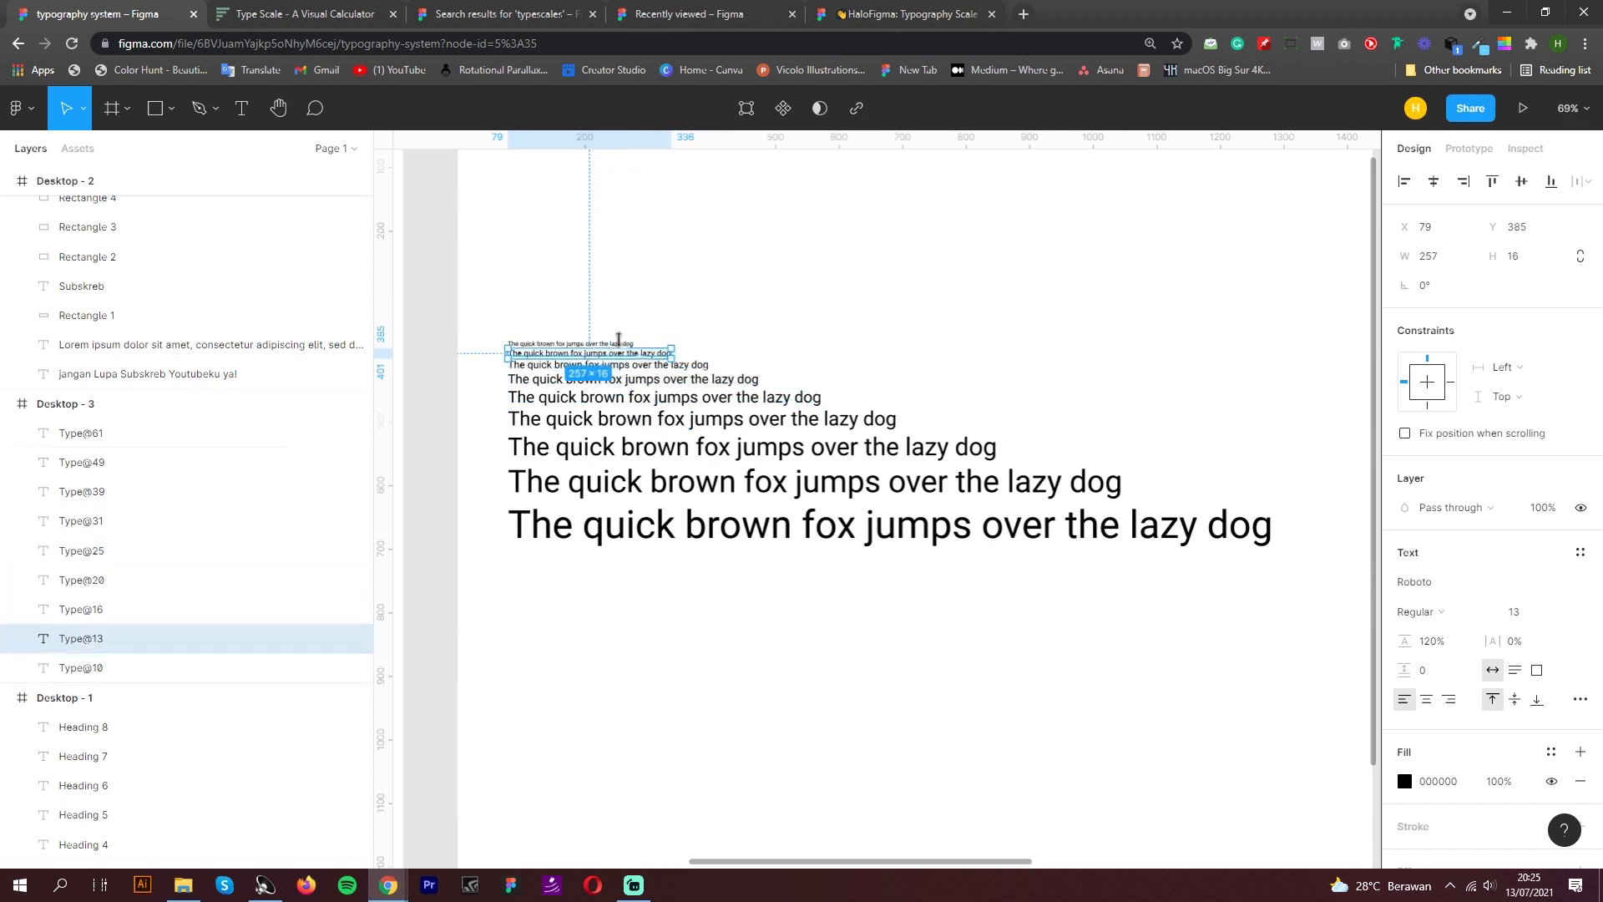
{"action": "left_click", "coordinate": [858, 334]}
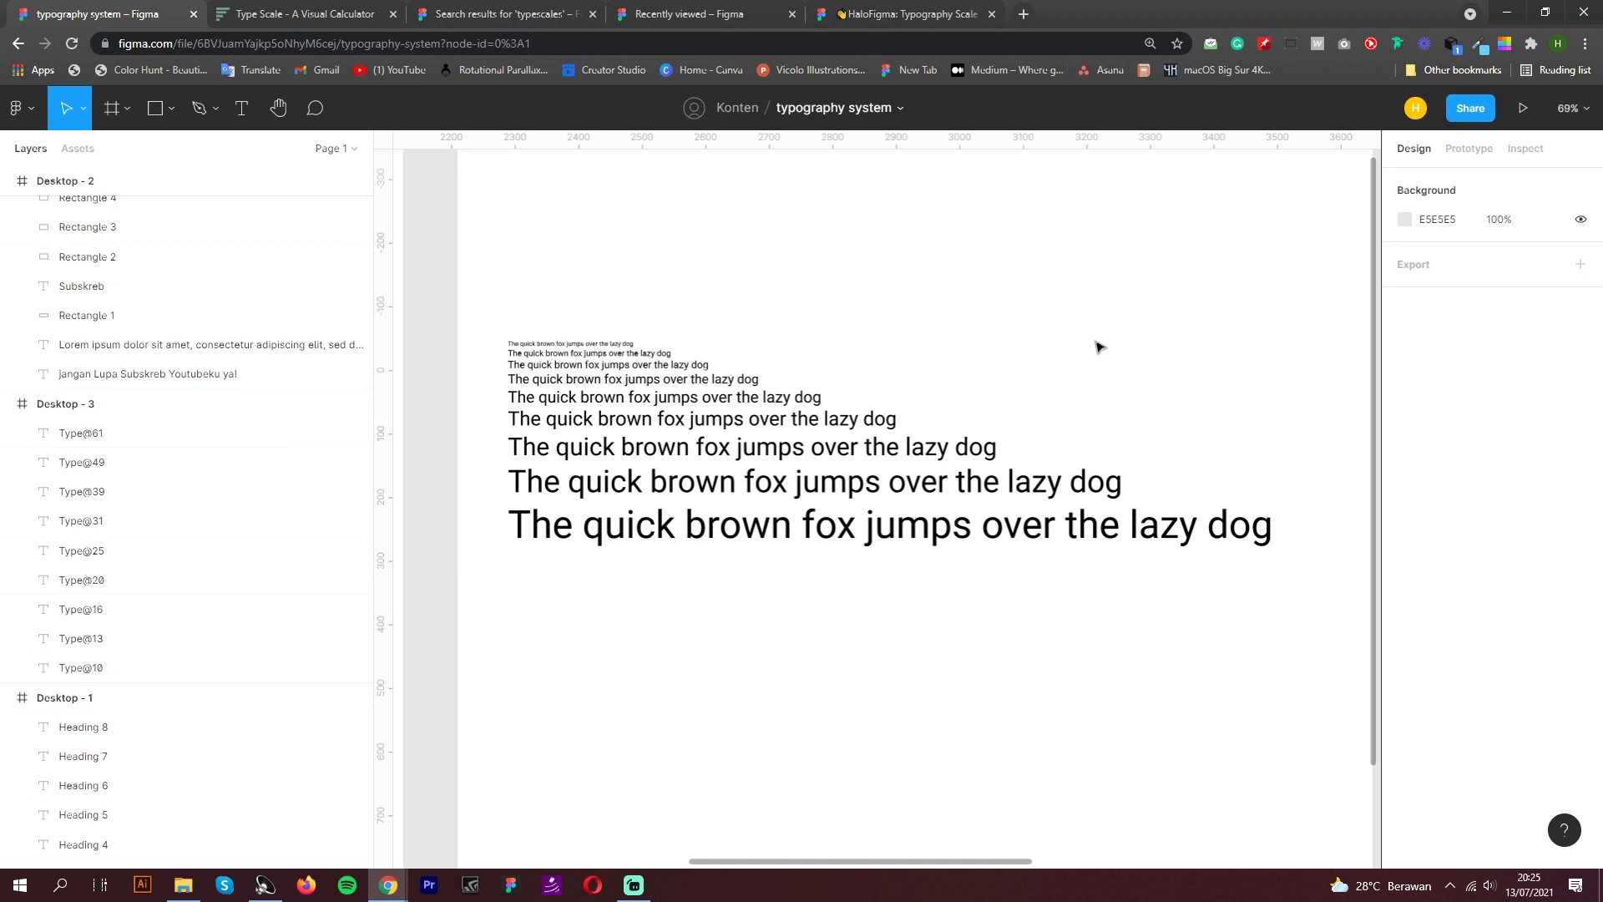
Move the original heading column, including its Heading title, out of the Desktop - 1 frame onto the canvas beside it
{"action": "scroll", "coordinate": [1174, 418], "scroll_direction": "down", "scroll_amount": 5}
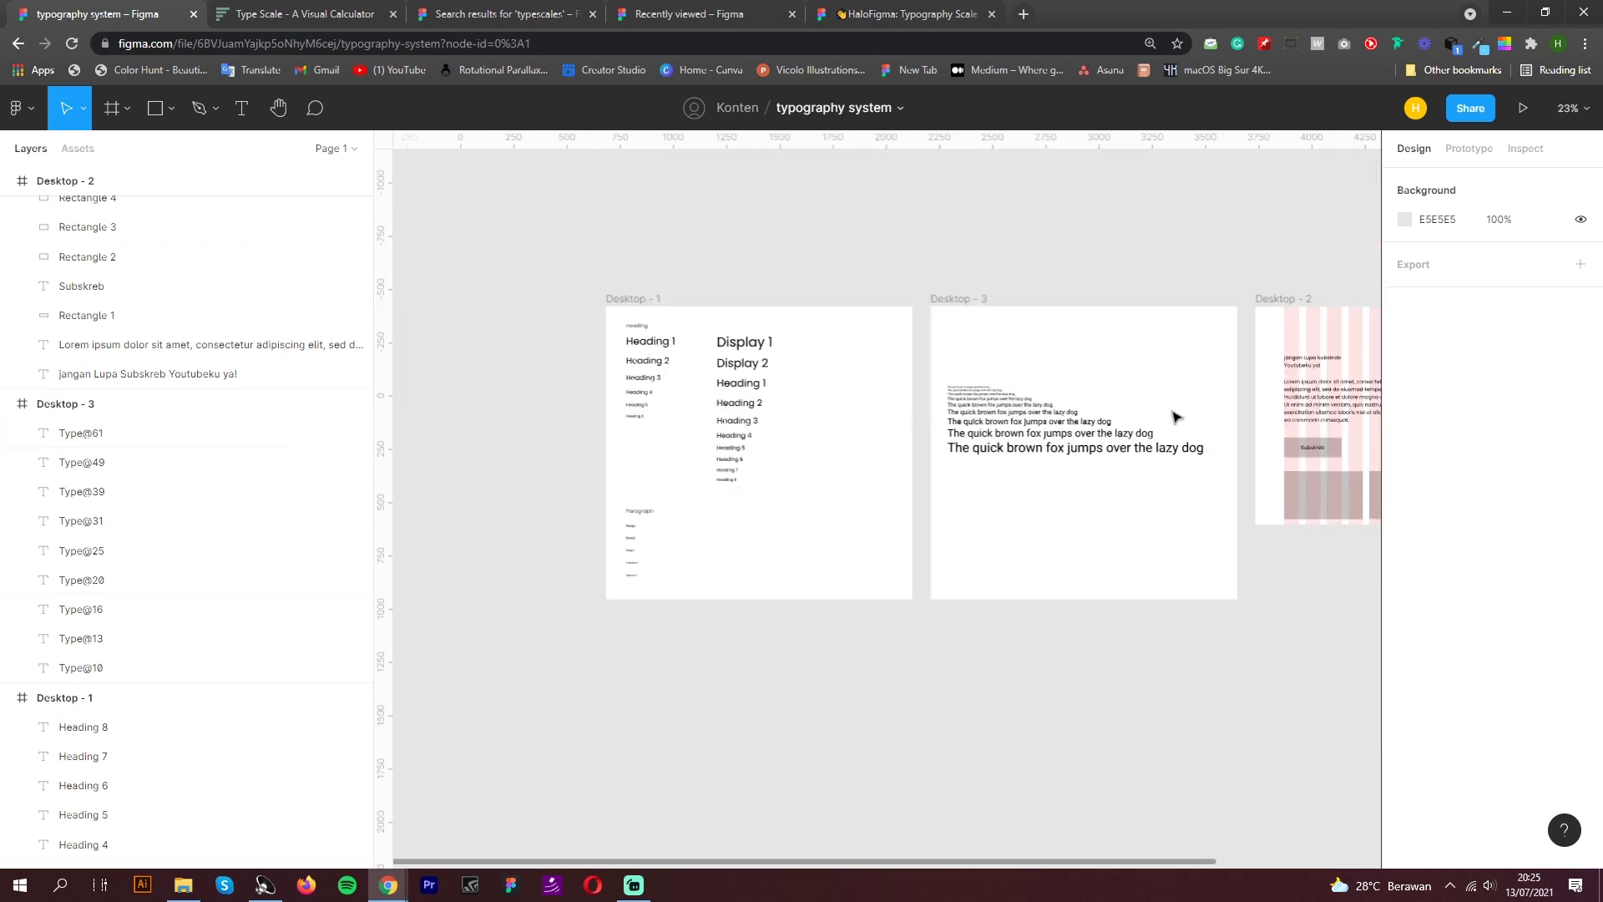
{"action": "scroll", "coordinate": [769, 385], "scroll_direction": "up", "scroll_amount": 5}
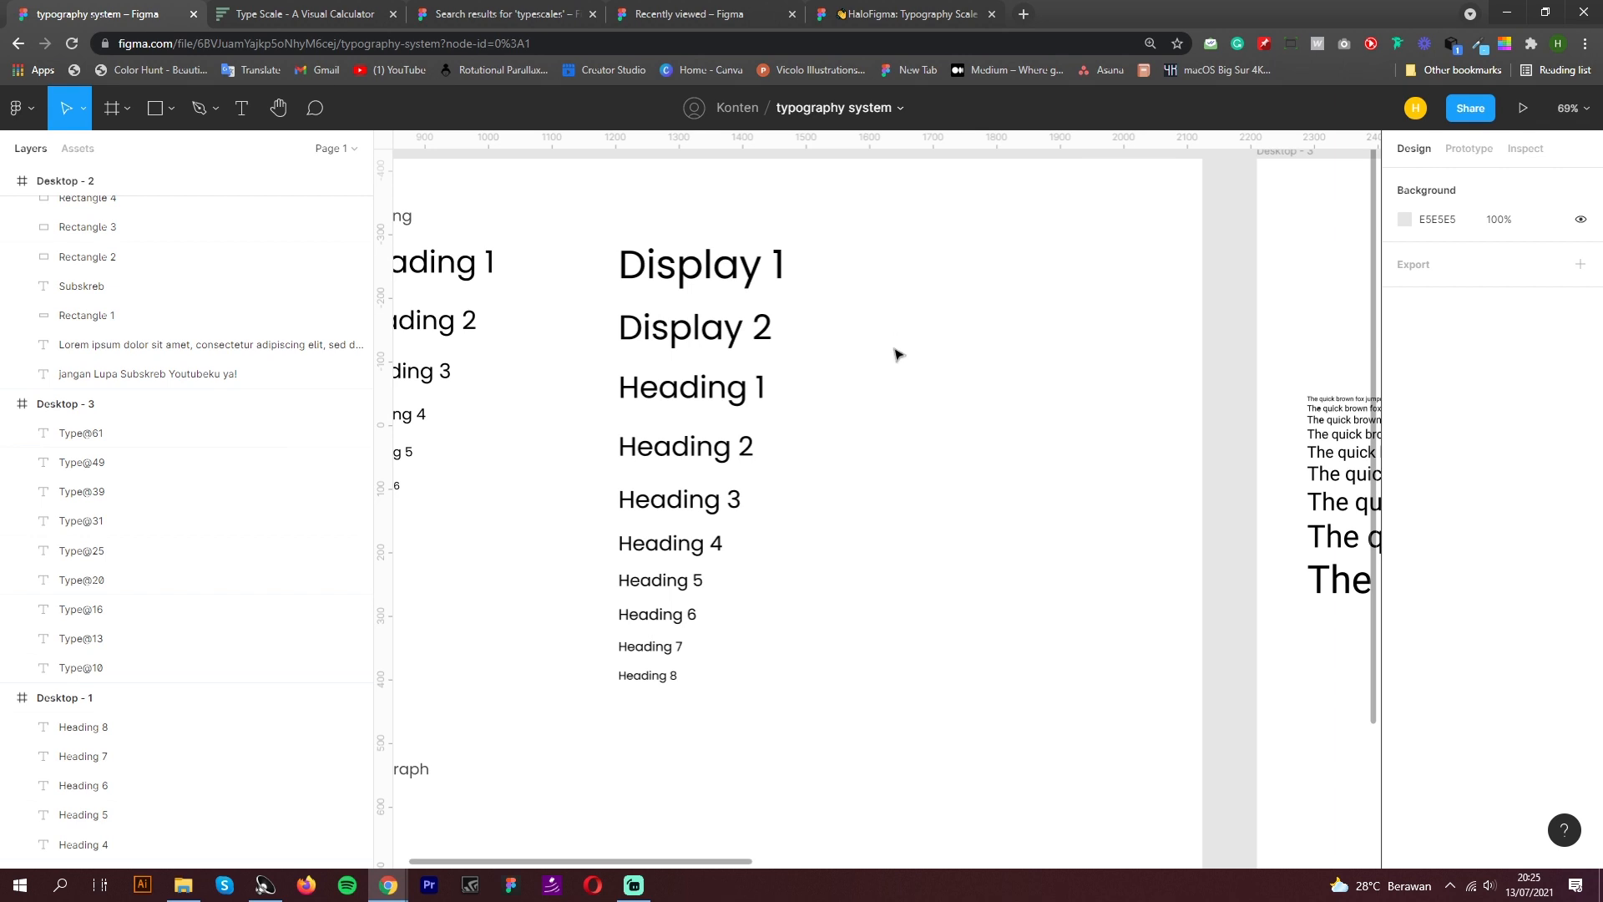
{"action": "scroll", "coordinate": [895, 351], "scroll_direction": "down", "scroll_amount": 3}
{"action": "left_click_drag", "start_coordinate": [706, 242], "coordinate": [537, 472]}
{"action": "left_click_drag", "start_coordinate": [637, 329], "coordinate": [442, 334]}
Move the Display 1 to Heading 8 column into the vacated space at X 95, above the Paragraph texts
{"action": "left_click_drag", "start_coordinate": [656, 257], "coordinate": [891, 569]}
{"action": "left_click_drag", "start_coordinate": [785, 404], "coordinate": [628, 404]}
{"action": "left_click", "coordinate": [809, 415]}
{"action": "scroll", "coordinate": [637, 368], "scroll_direction": "up", "scroll_amount": 3}
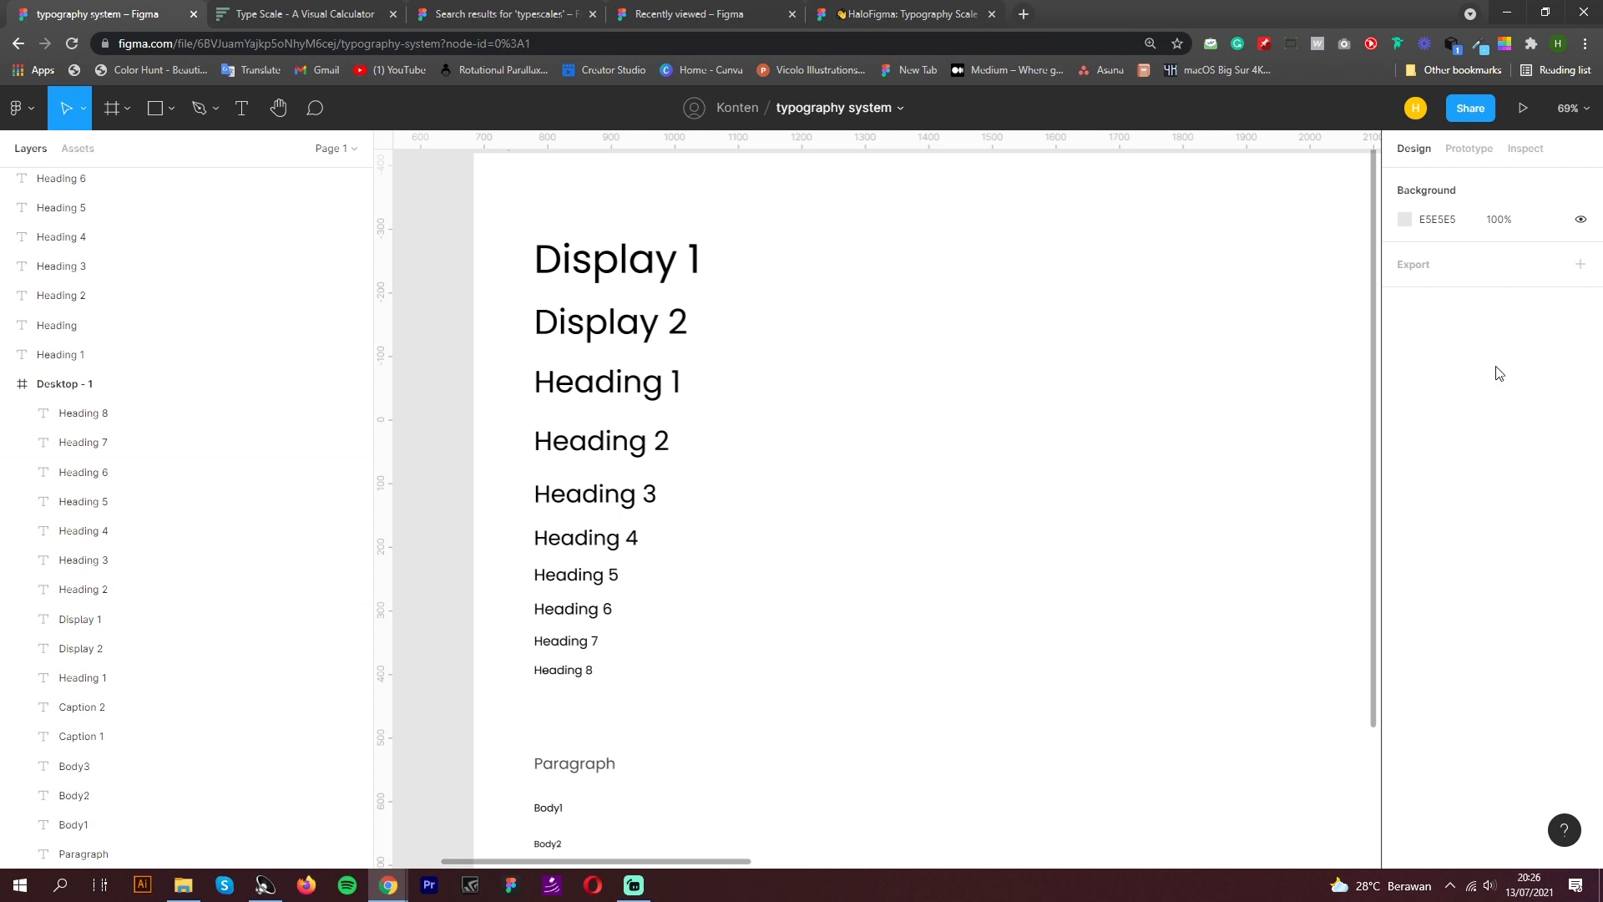
View the text styles available for the Display 1 text and close the list
{"action": "left_click", "coordinate": [614, 260]}
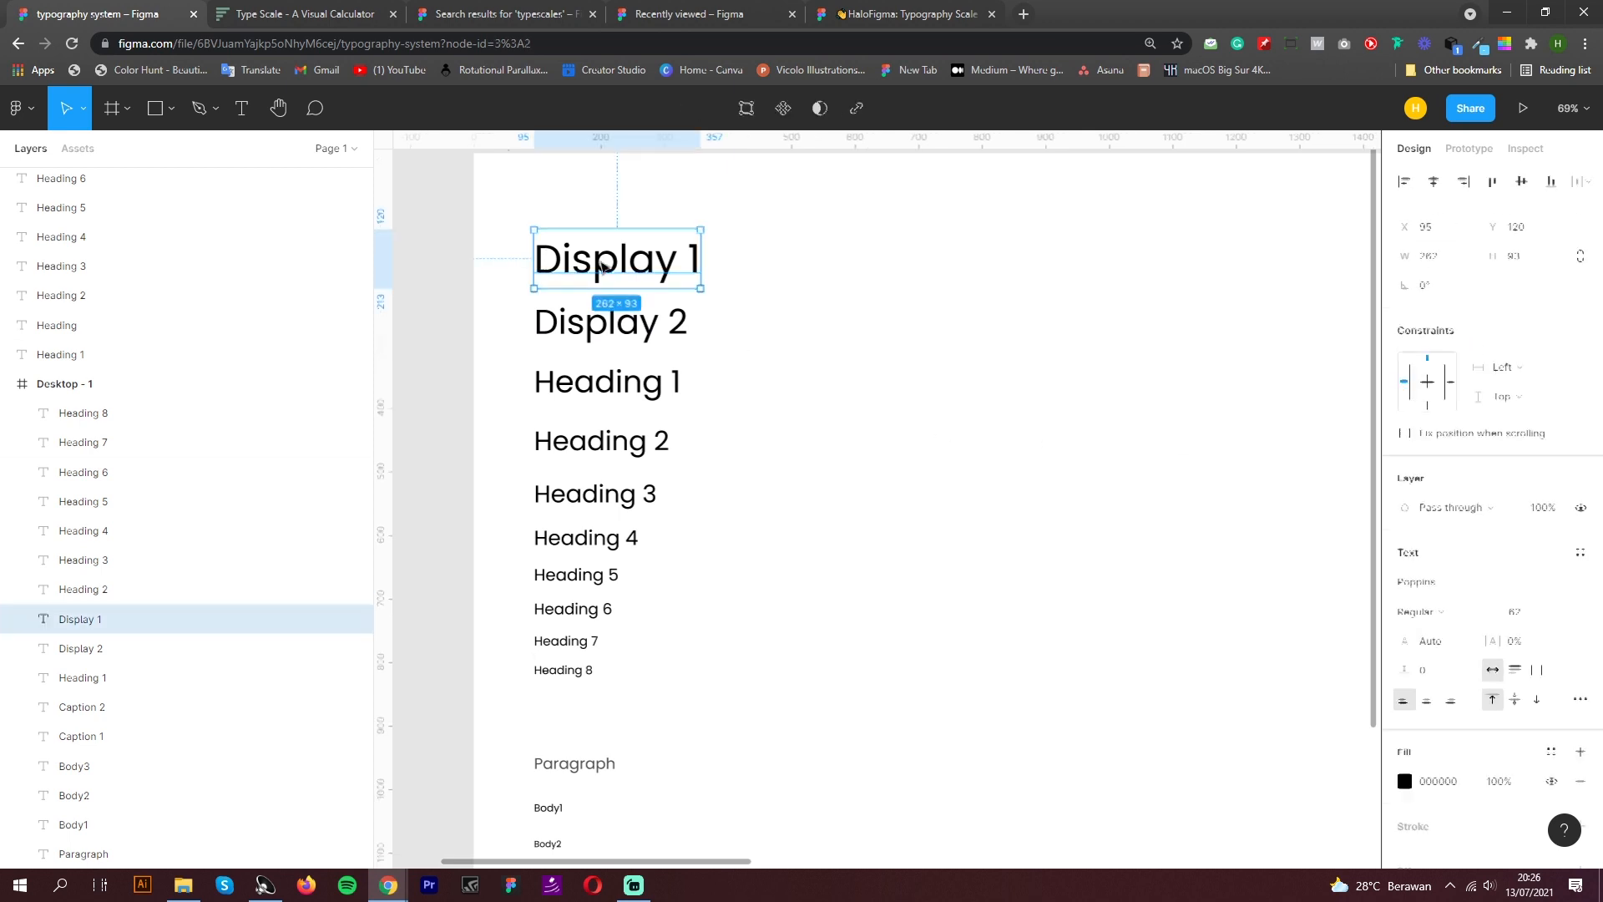
{"action": "left_click", "coordinate": [1579, 551]}
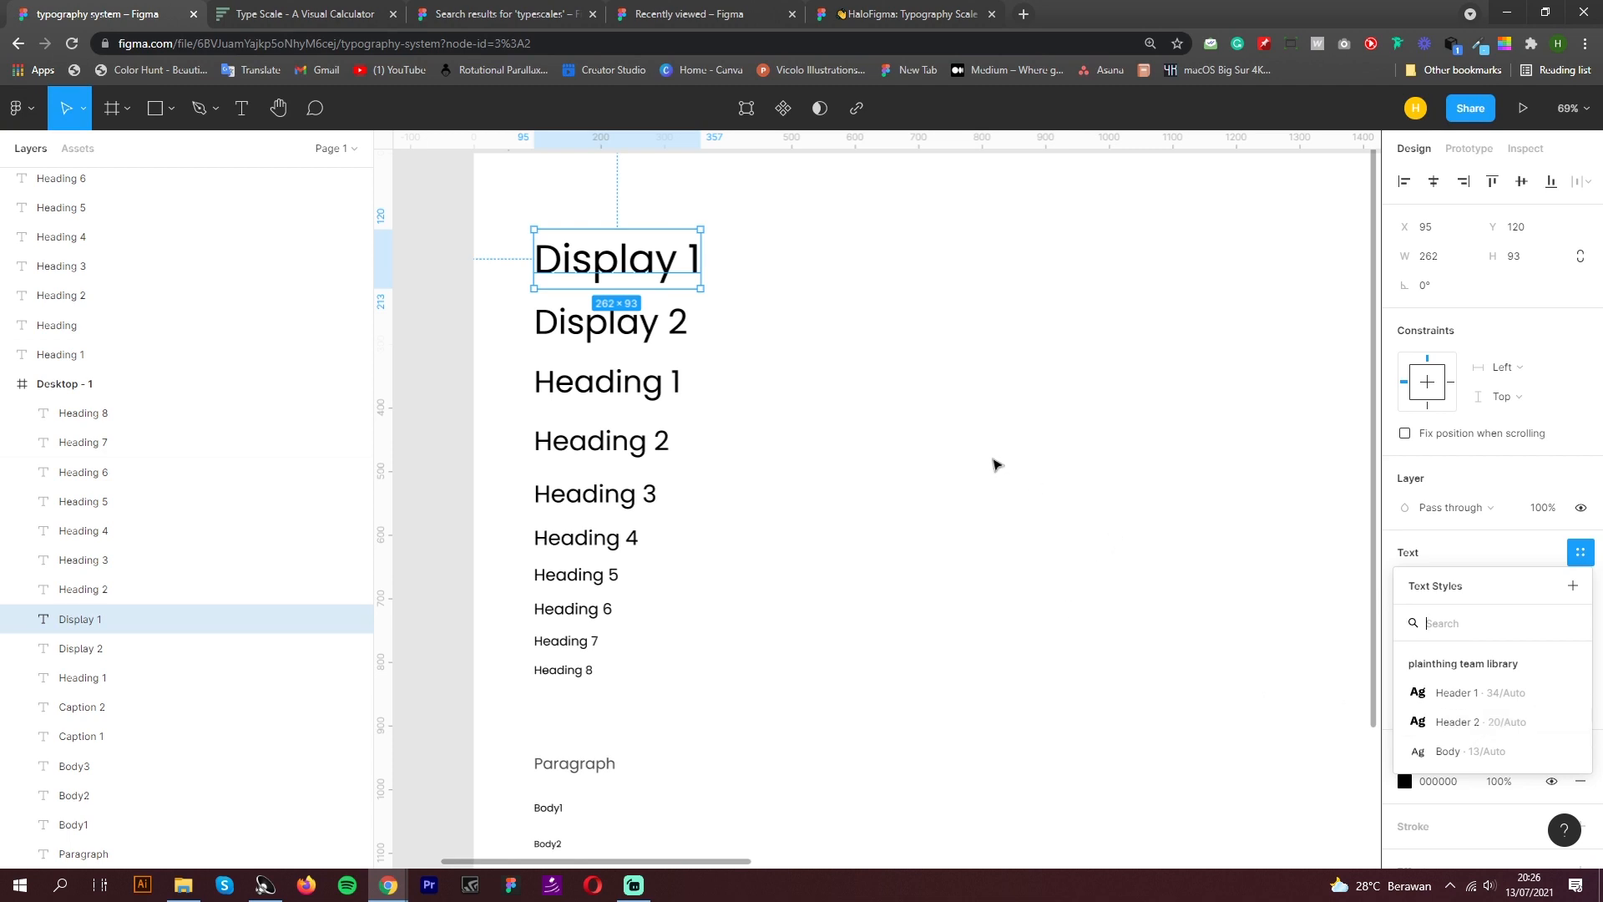
{"action": "left_click", "coordinate": [996, 464]}
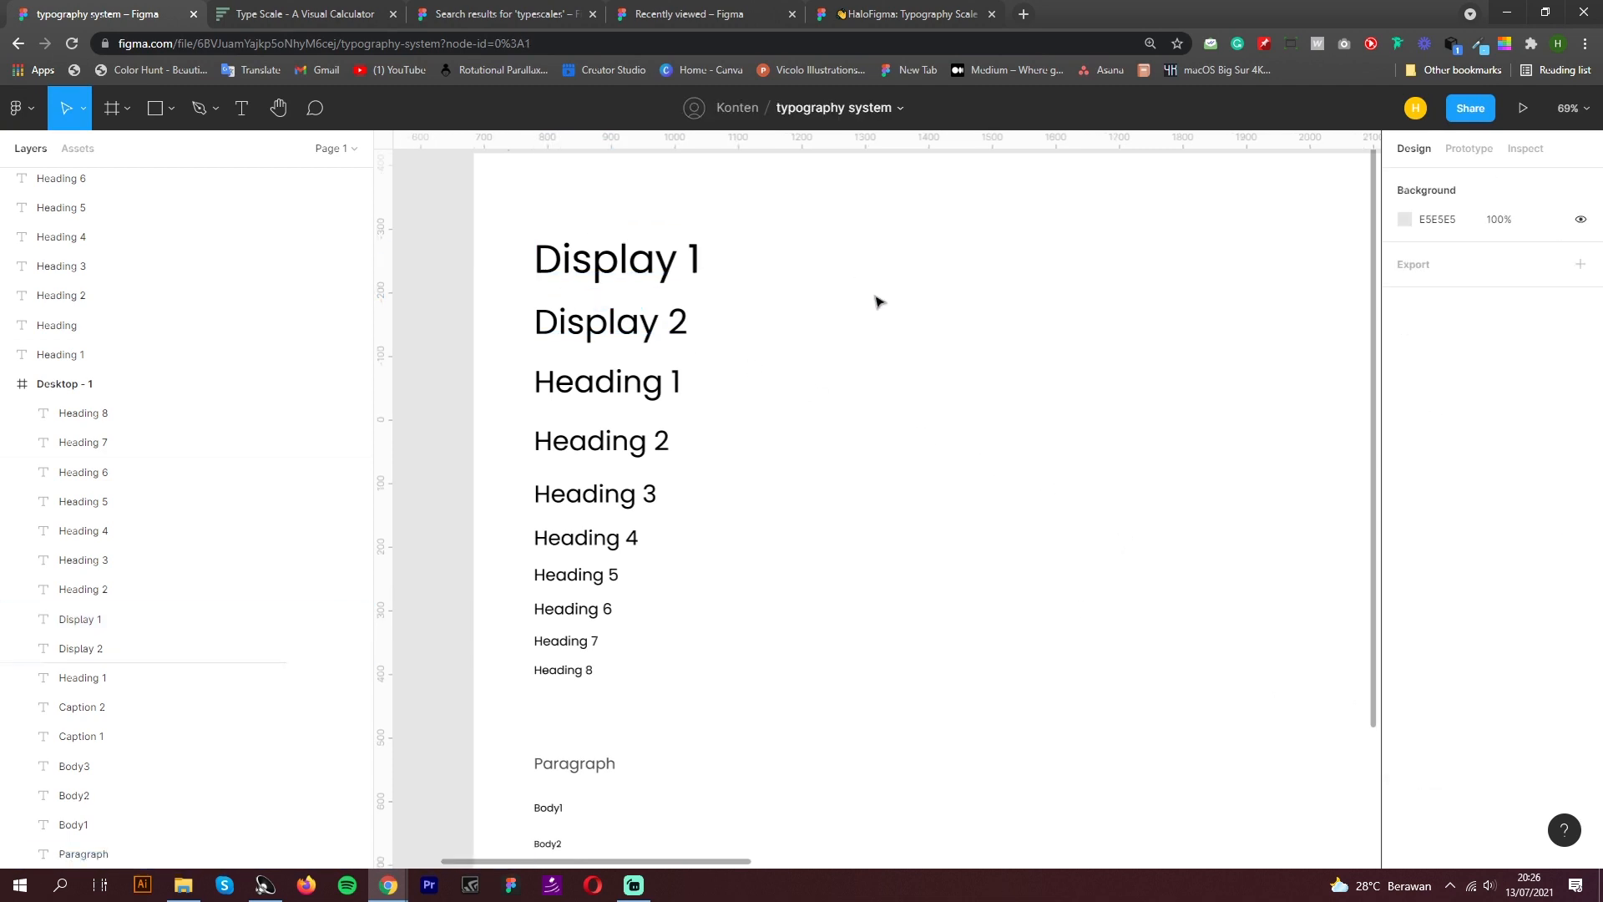
Set the line height of the Display 1 text to 110%
{"action": "left_click", "coordinate": [659, 280]}
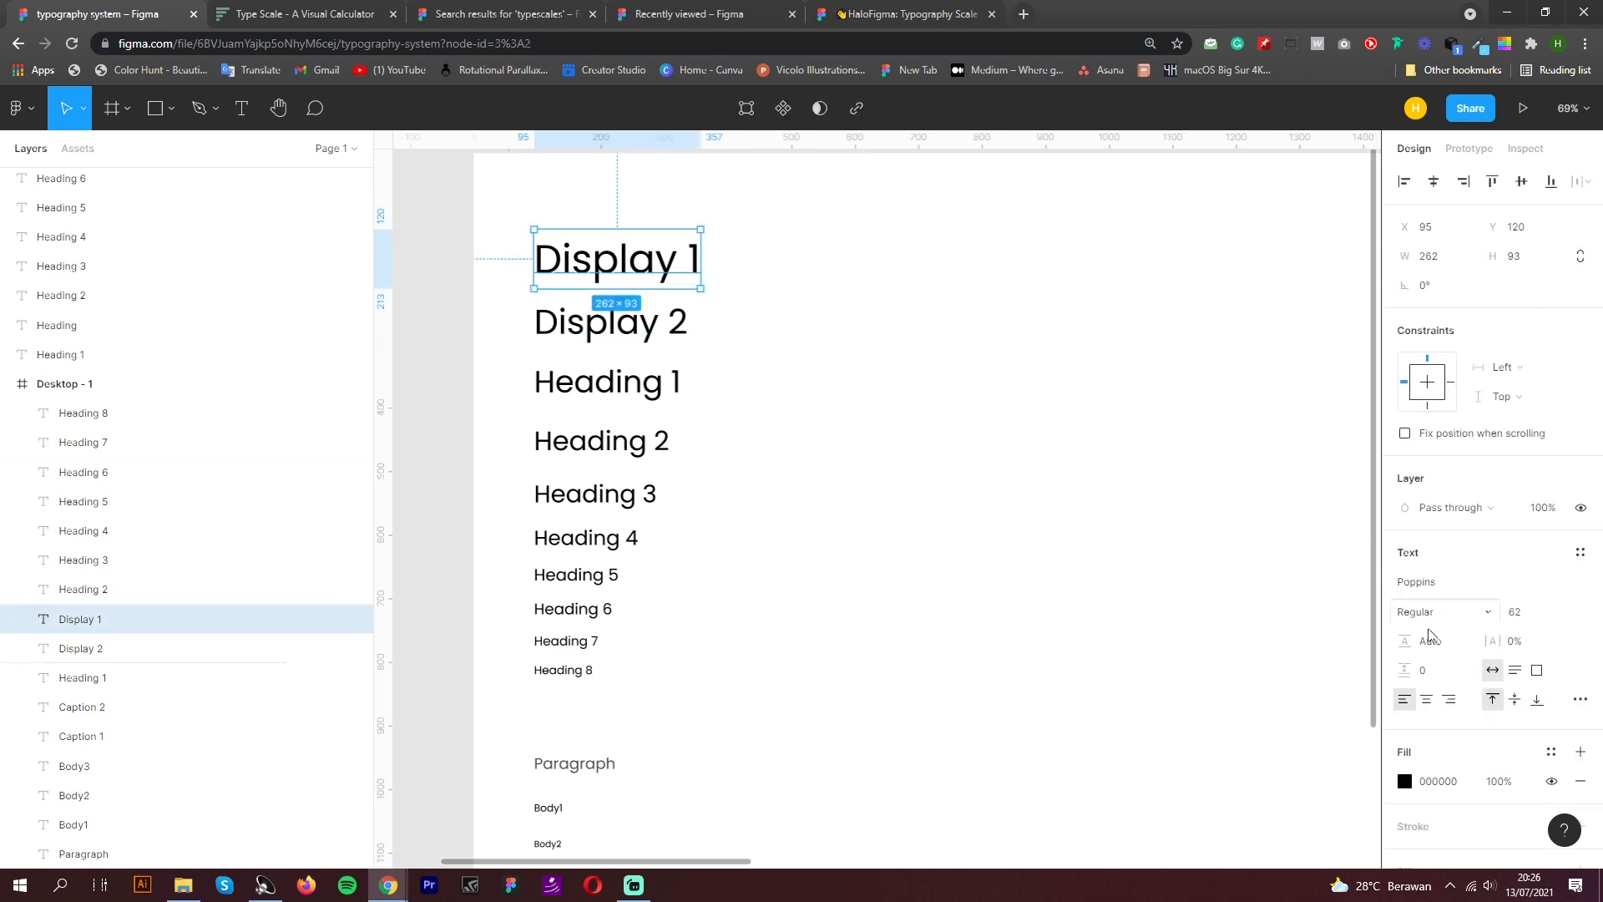
{"action": "left_click", "coordinate": [1439, 652]}
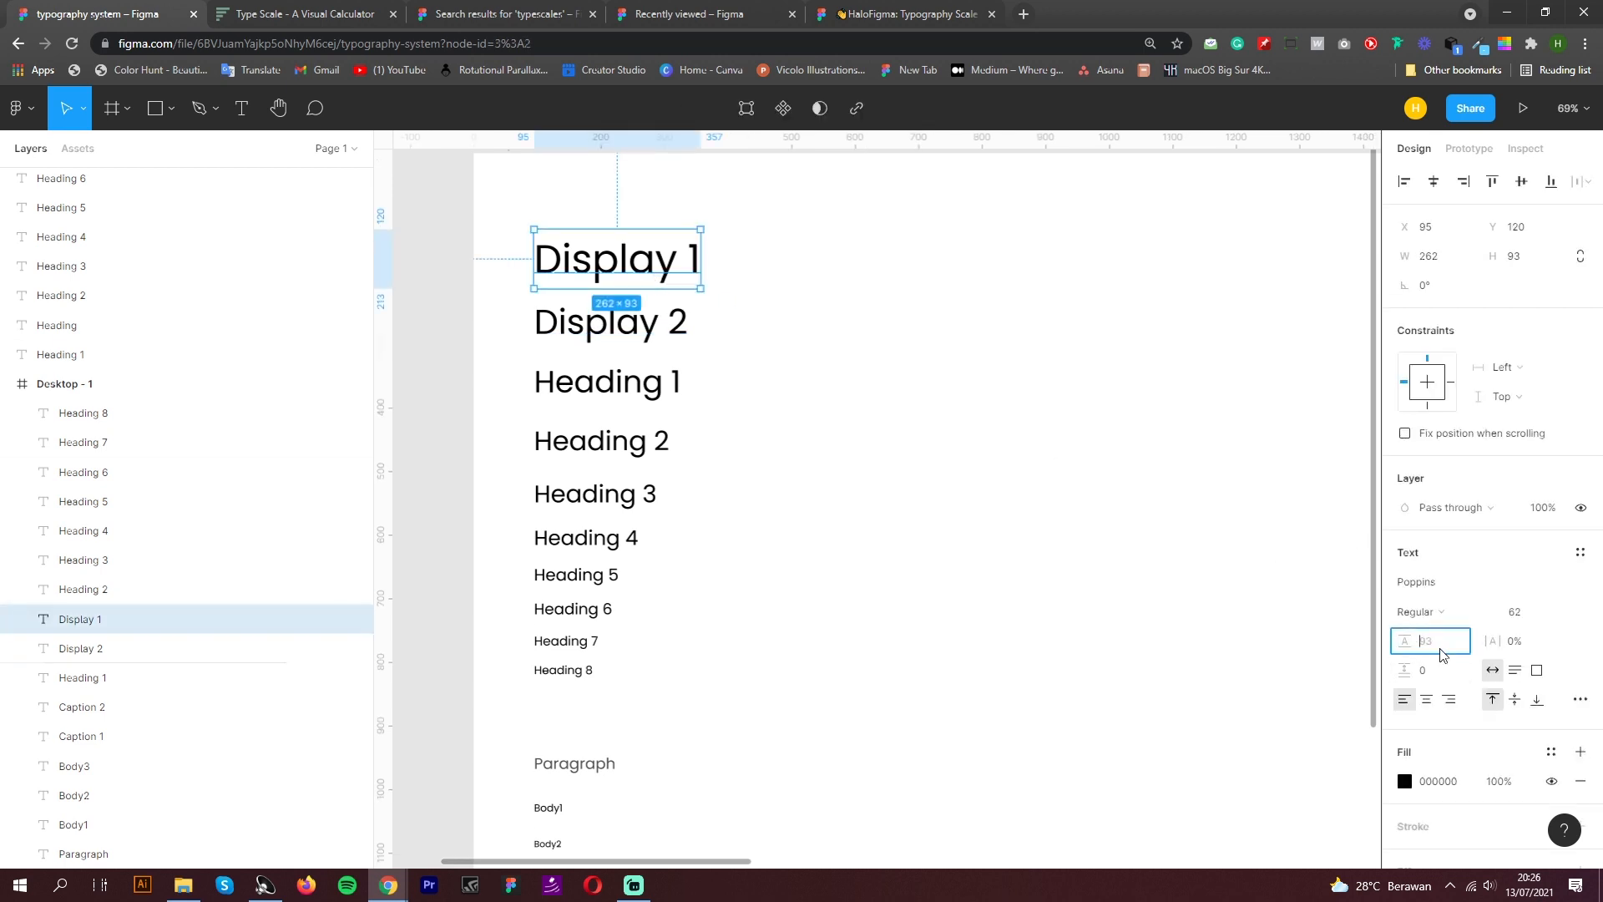
{"action": "type", "text": "110%"}
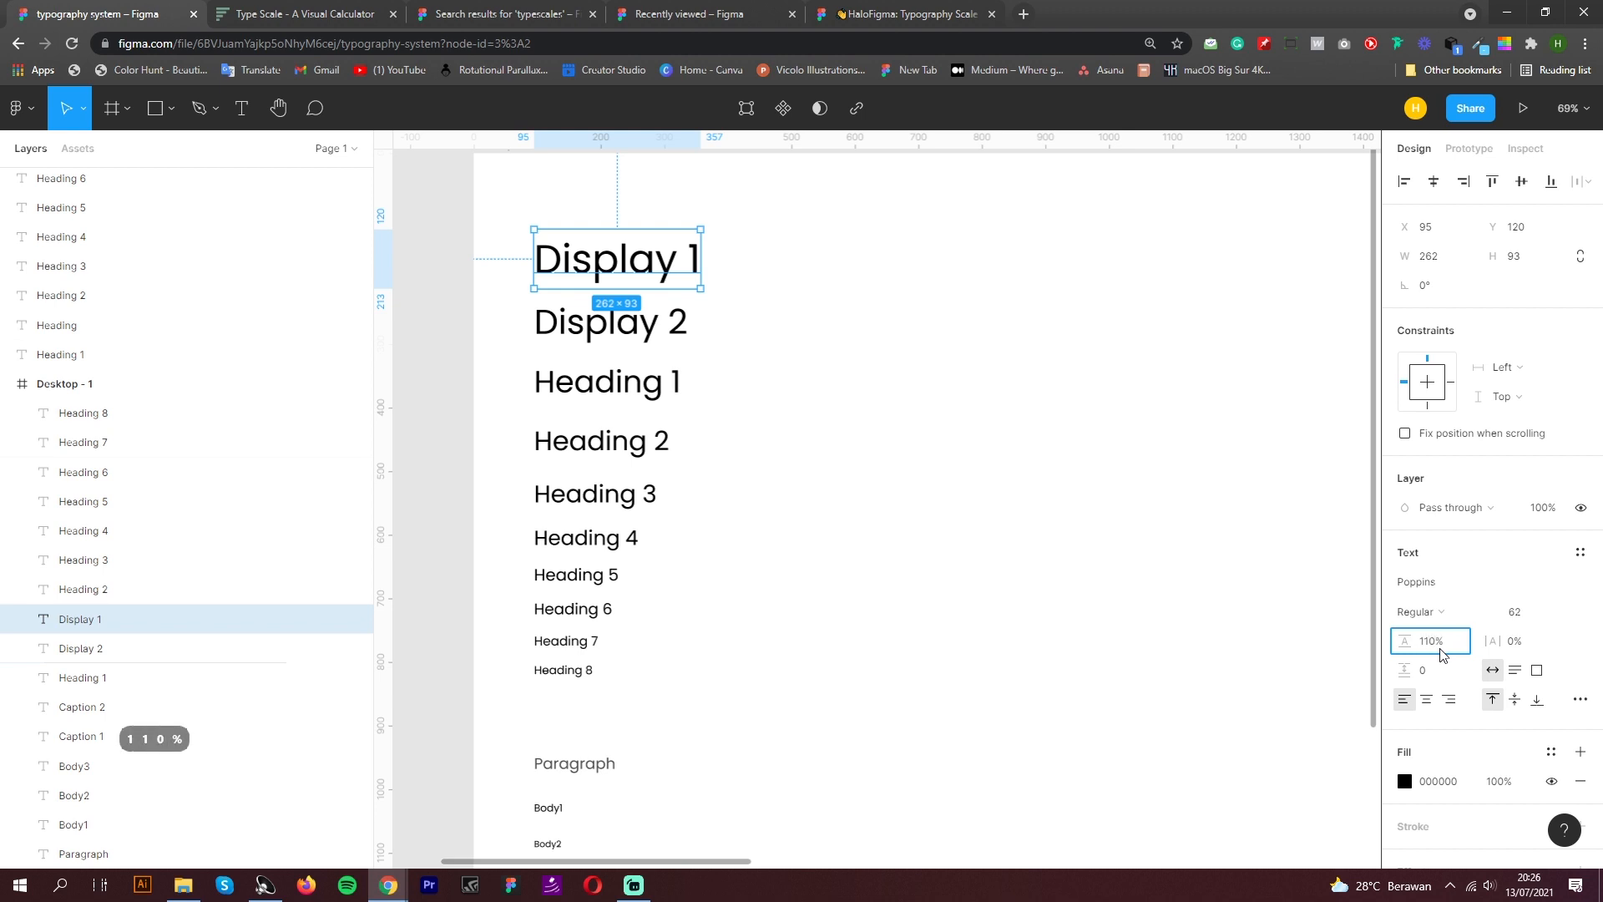
{"action": "key", "text": "Return"}
Set the line height of the Display 2 text to 120%
{"action": "left_click", "coordinate": [610, 324]}
{"action": "left_click", "coordinate": [1444, 641]}
{"action": "type", "text": "120%"}
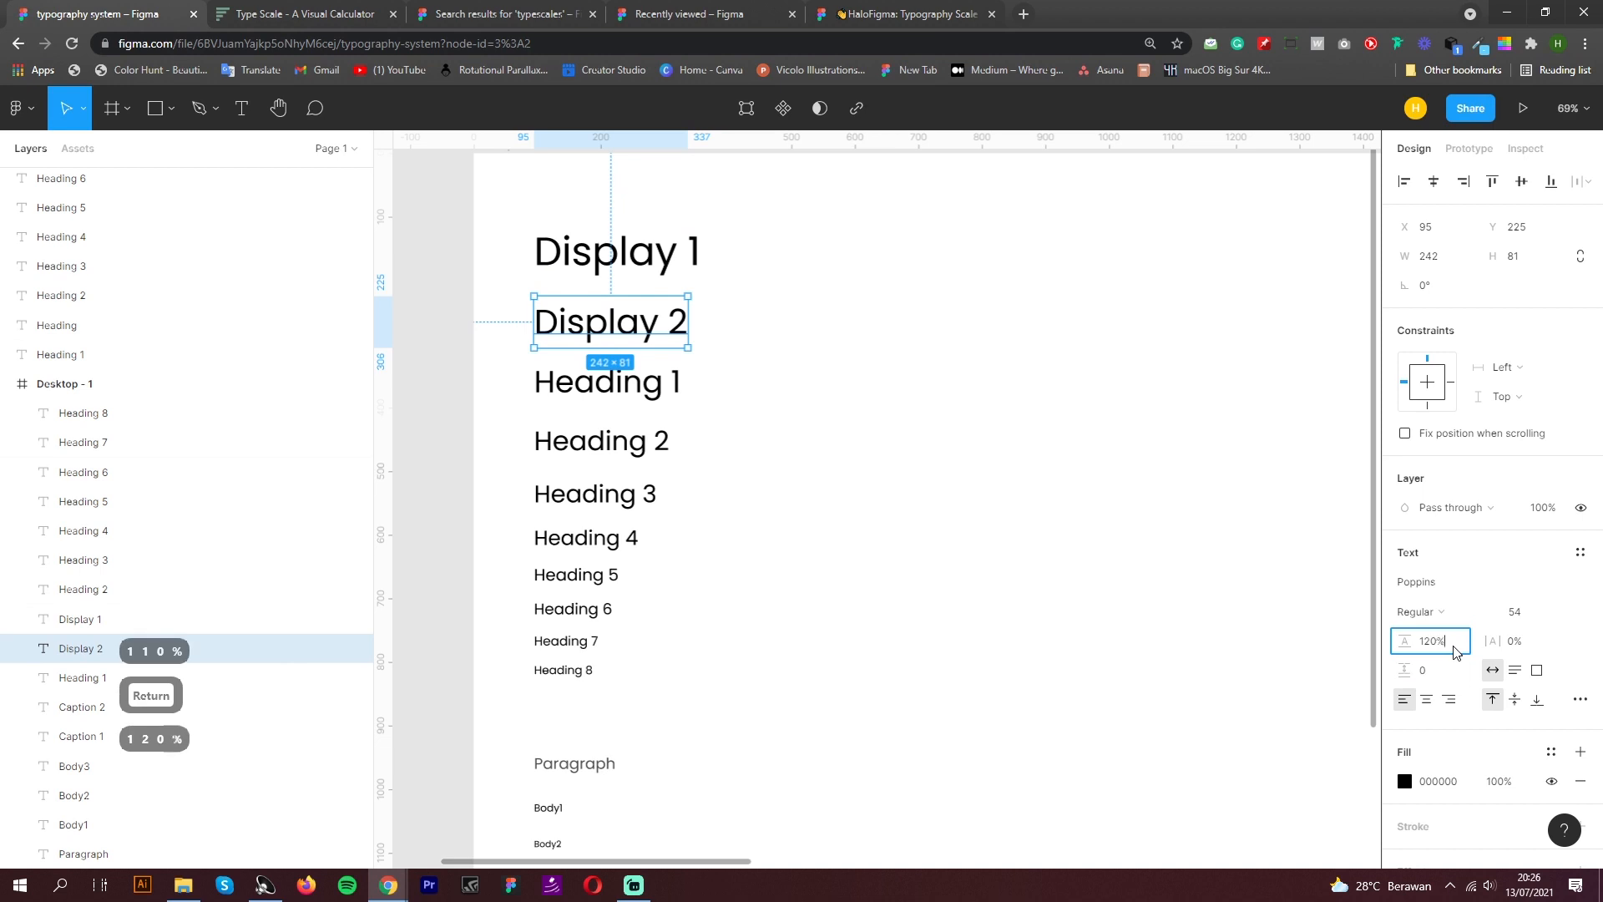
{"action": "key", "text": "Return"}
Set the line height of the Display 1 text to 120%
{"action": "left_click", "coordinate": [616, 250]}
{"action": "left_click", "coordinate": [1457, 643]}
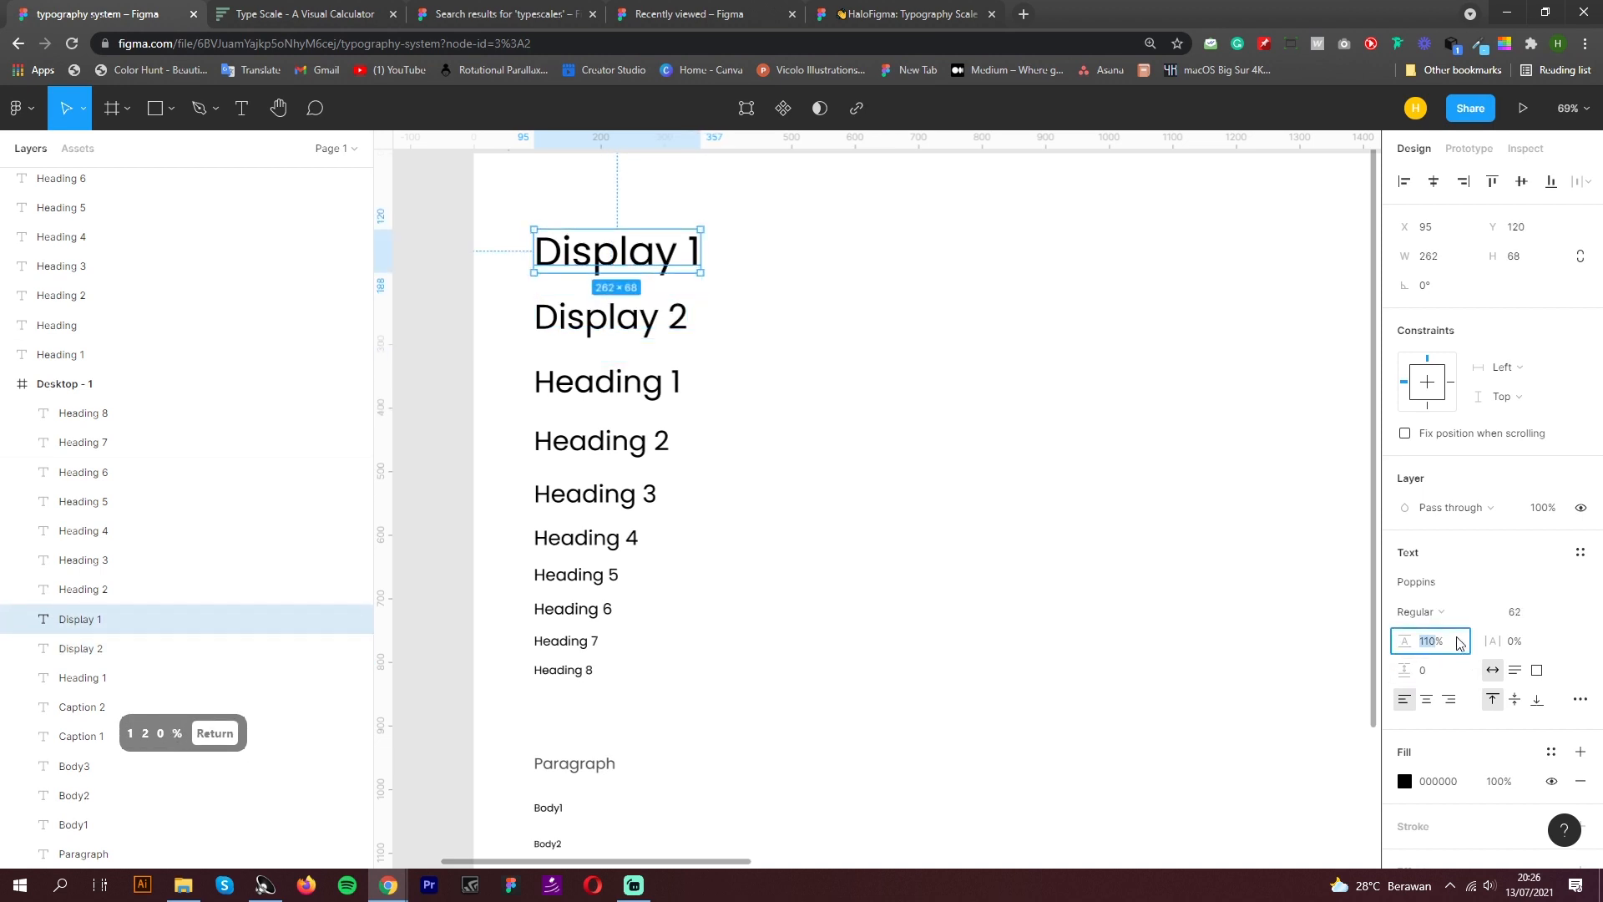
{"action": "key", "text": "shift+Up"}
{"action": "key", "text": "Return"}
Set the line height of the Heading 1 text to 130%
{"action": "left_click", "coordinate": [649, 394]}
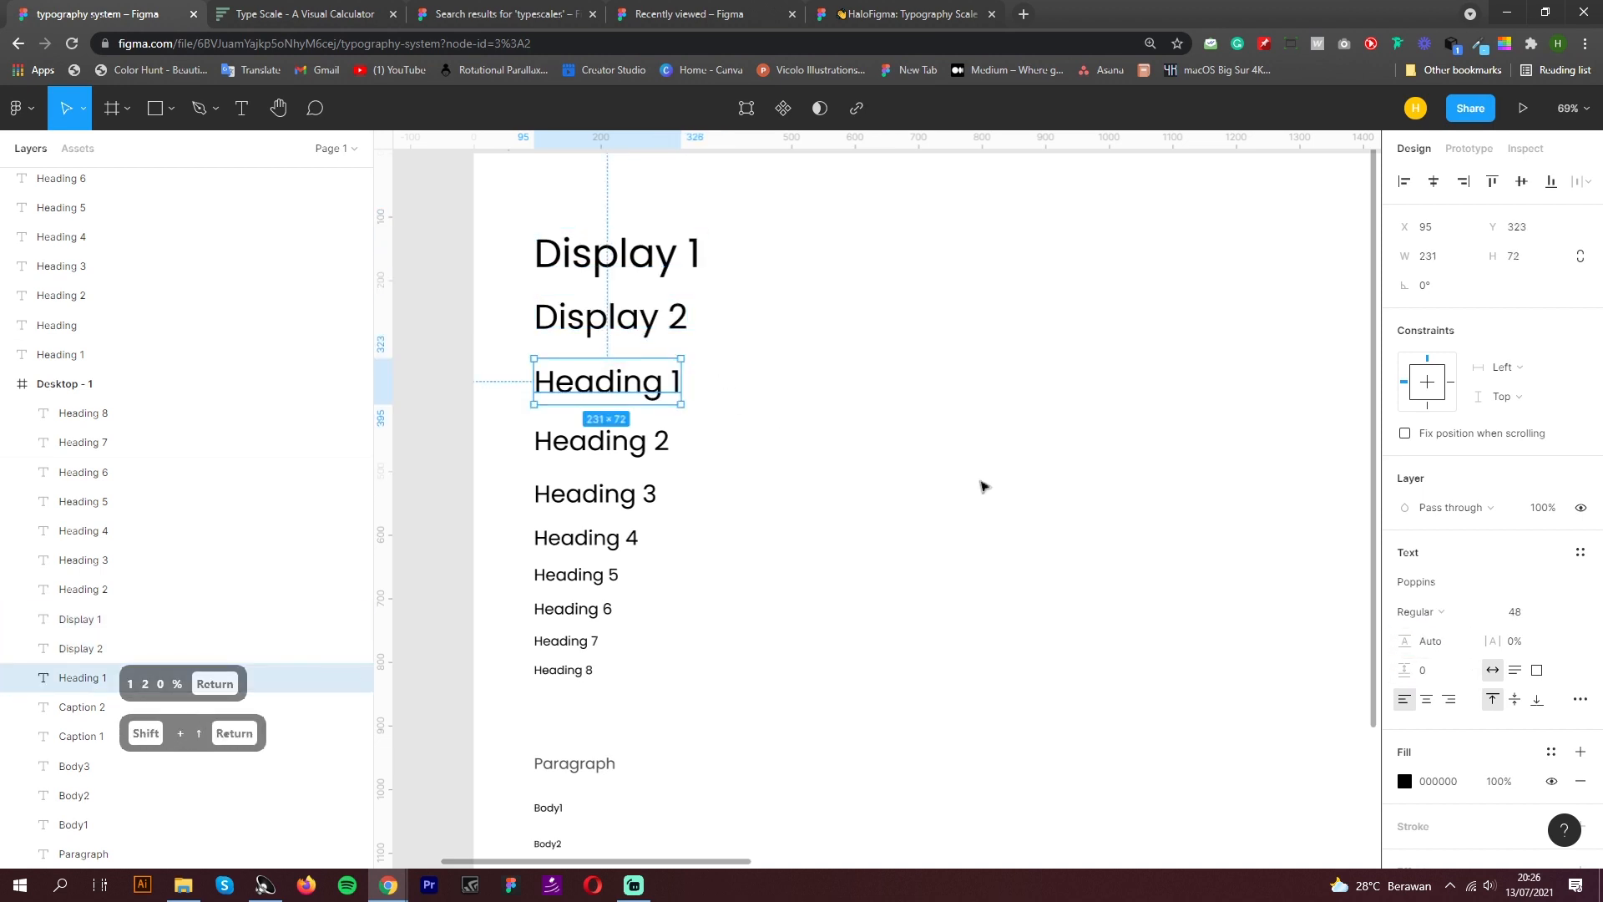
{"action": "left_click", "coordinate": [1445, 641]}
{"action": "type", "text": "130%"}
{"action": "key", "text": "Return"}
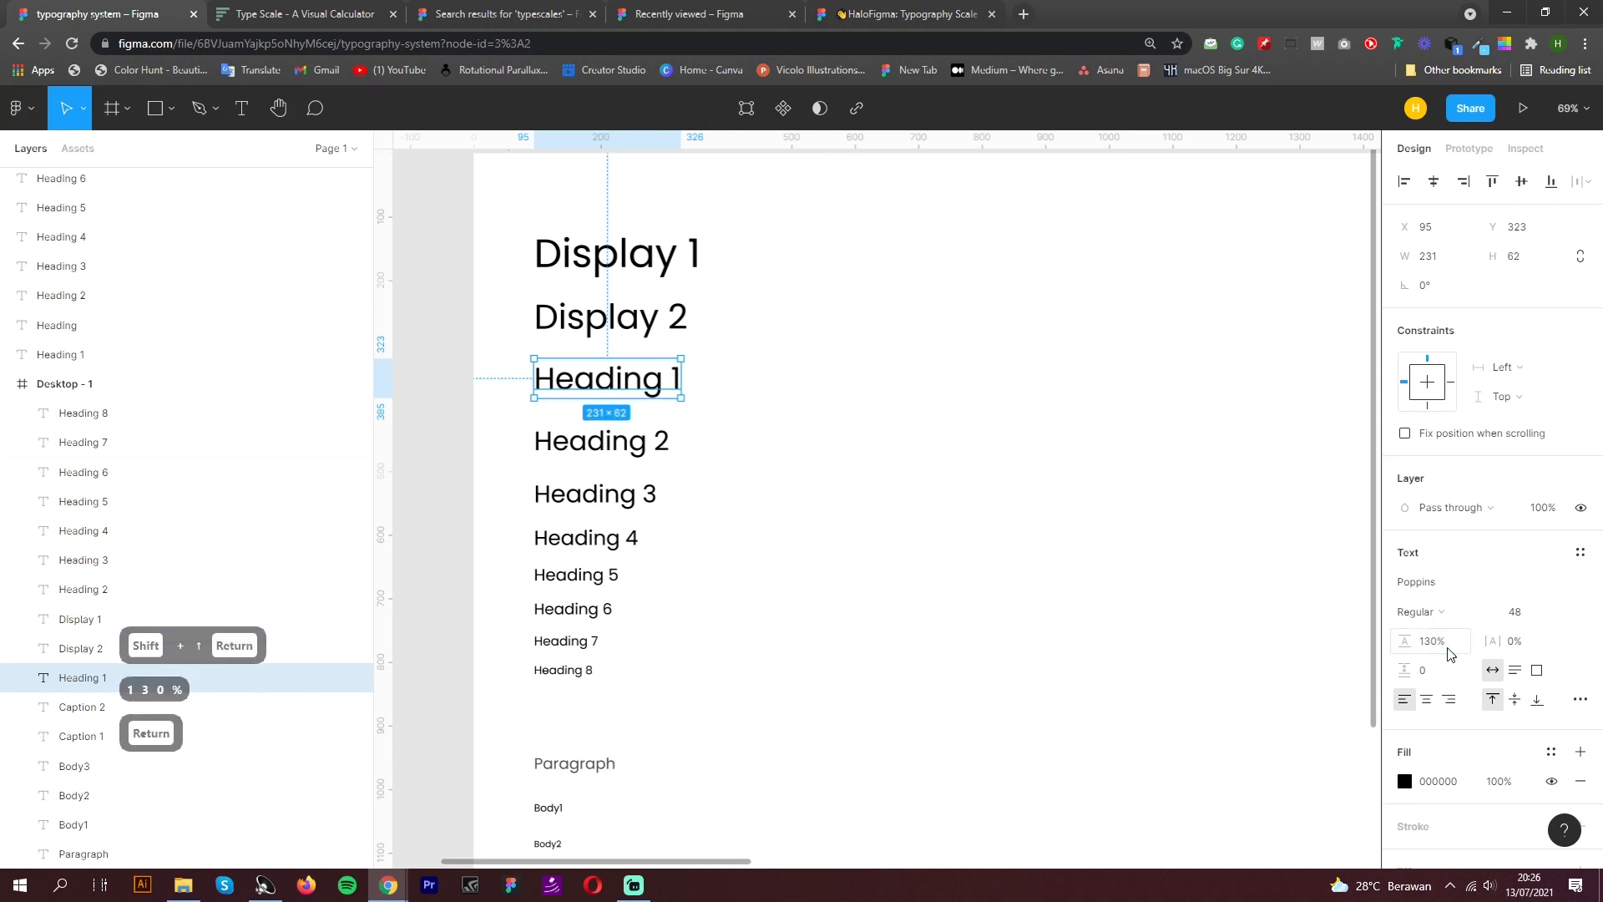
Set the line height of the Heading 2 and Heading 3 texts to 130%
{"action": "left_click", "coordinate": [640, 478]}
{"action": "left_click_drag", "start_coordinate": [640, 479], "coordinate": [643, 447]}
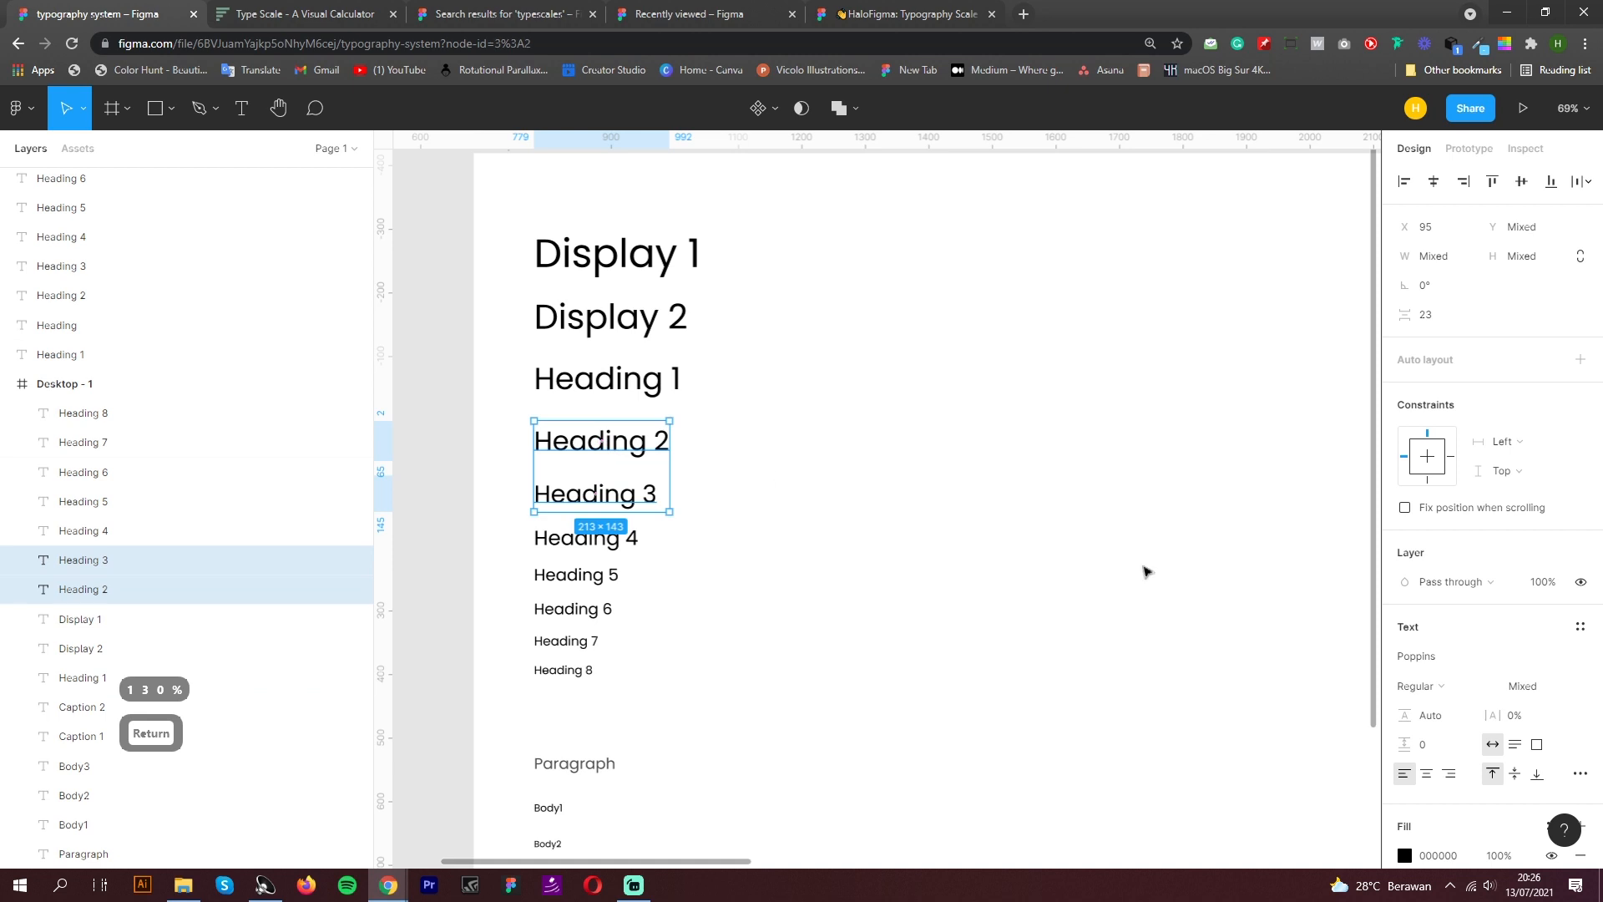
{"action": "left_click", "coordinate": [1442, 716]}
{"action": "type", "text": "130%"}
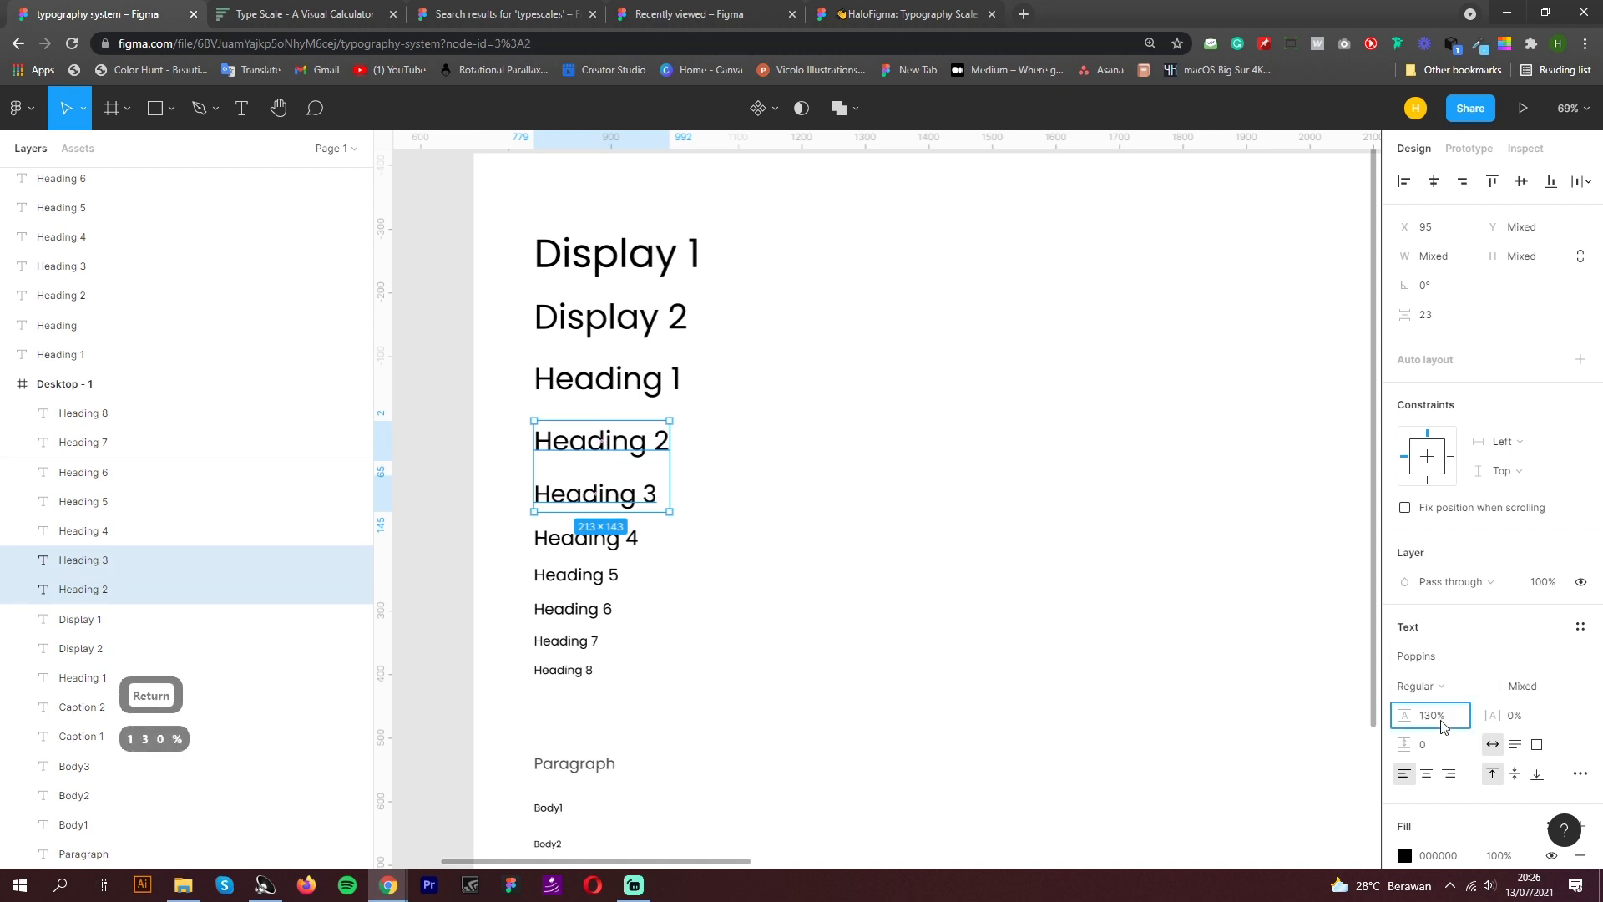
{"action": "key", "text": "Return"}
{"action": "left_click", "coordinate": [656, 584]}
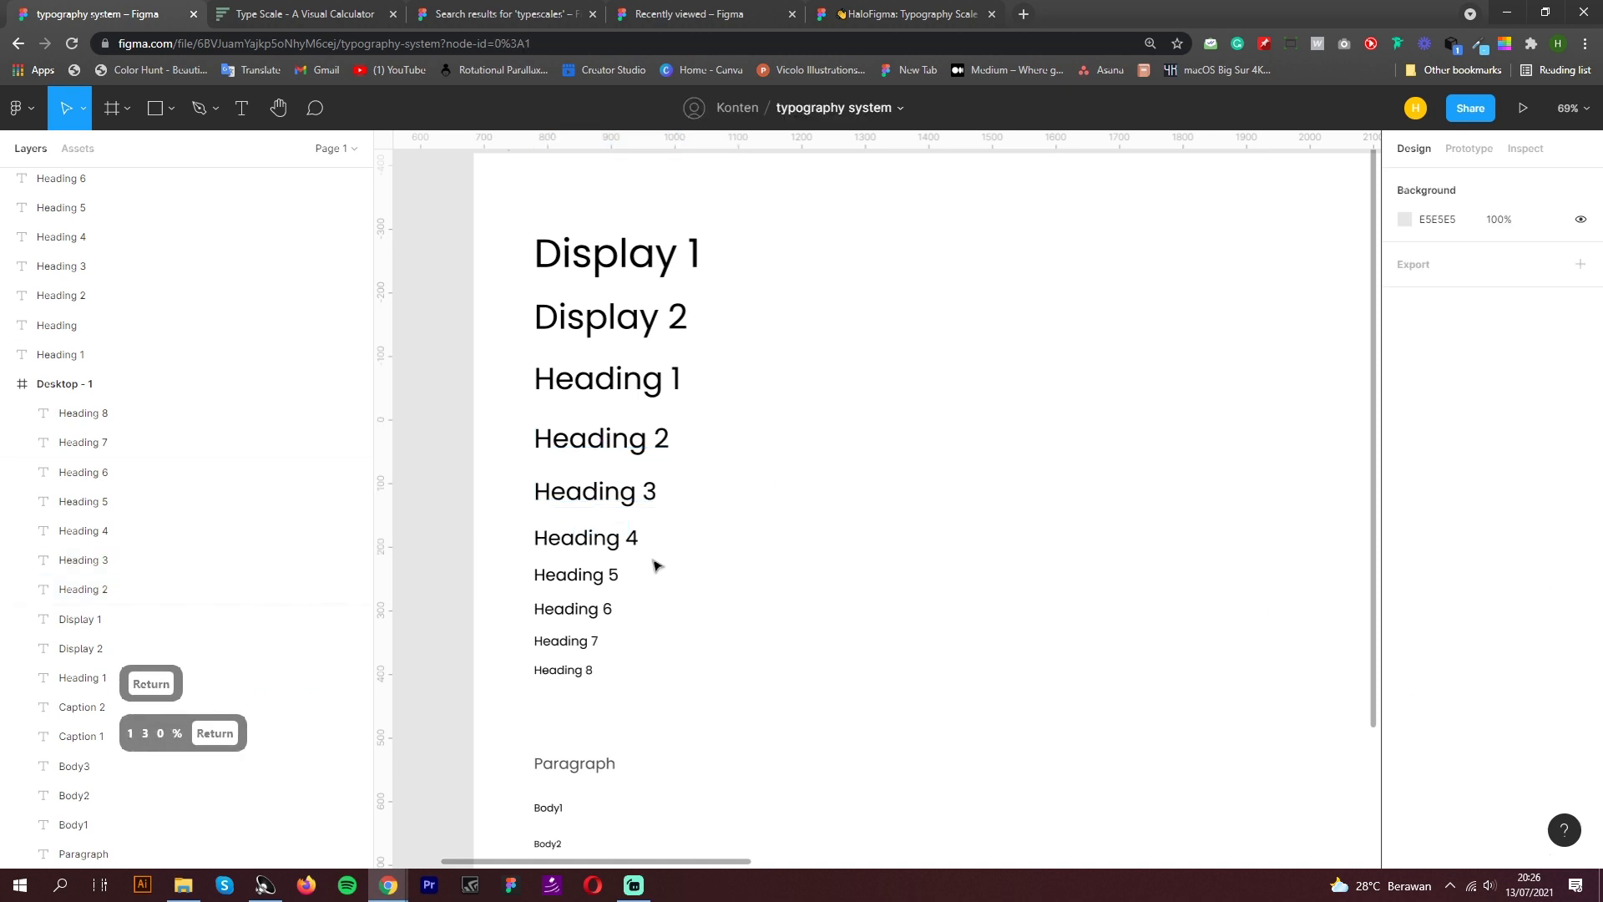
Set the line height of the Heading 4, Heading 5 and Heading 6 texts to 140%
{"action": "left_click_drag", "start_coordinate": [663, 537], "coordinate": [604, 637]}
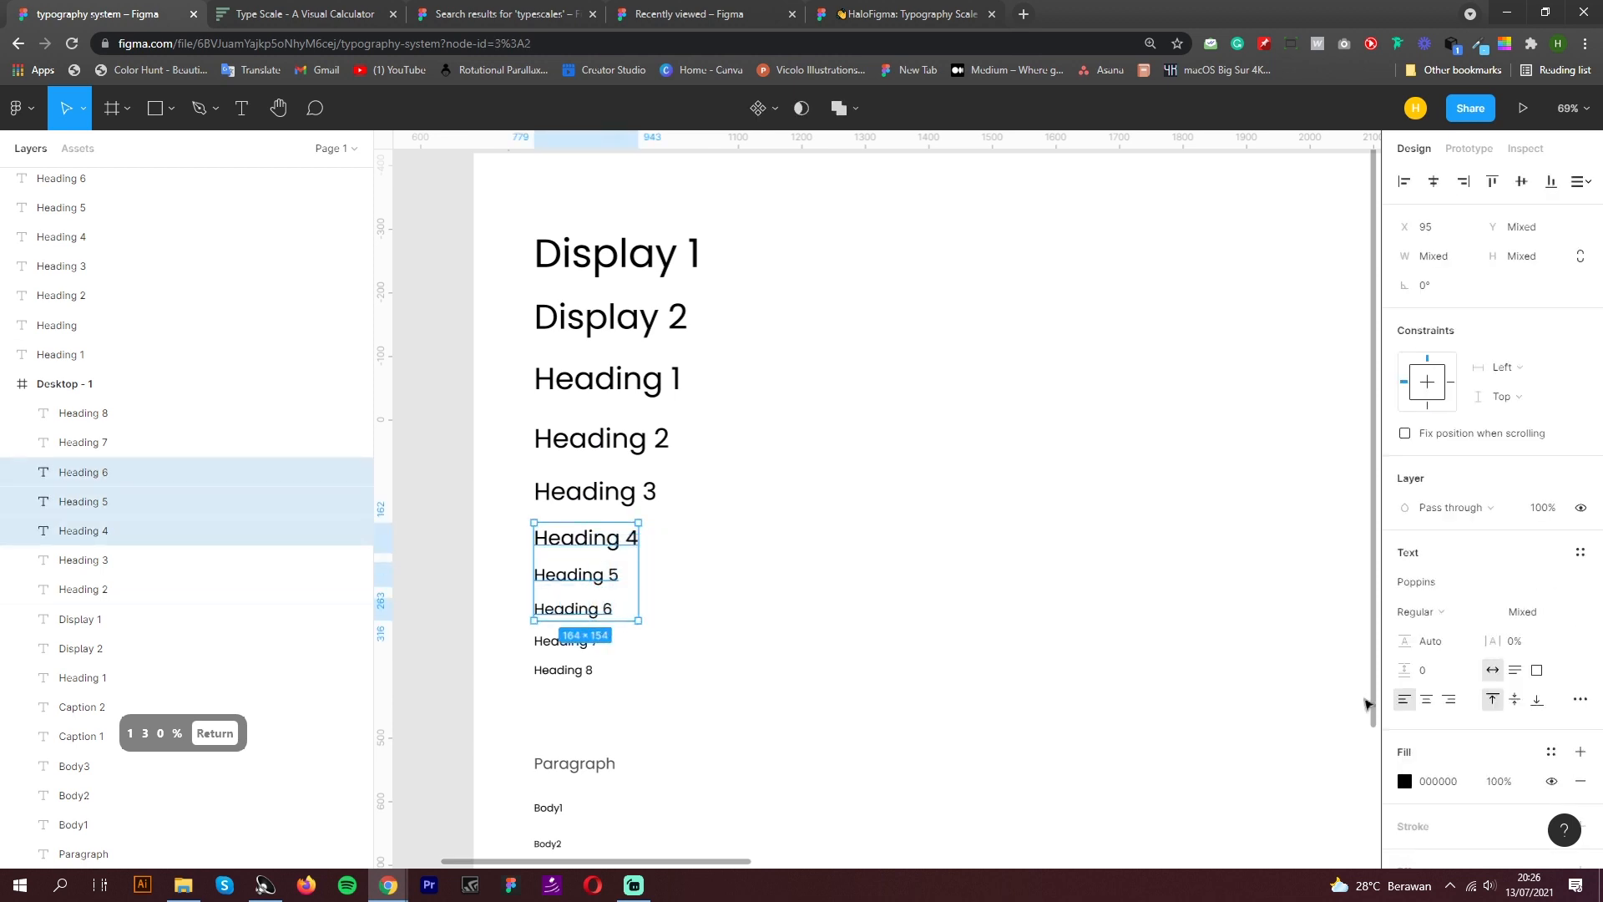
{"action": "left_click", "coordinate": [1442, 645]}
{"action": "type", "text": "140%"}
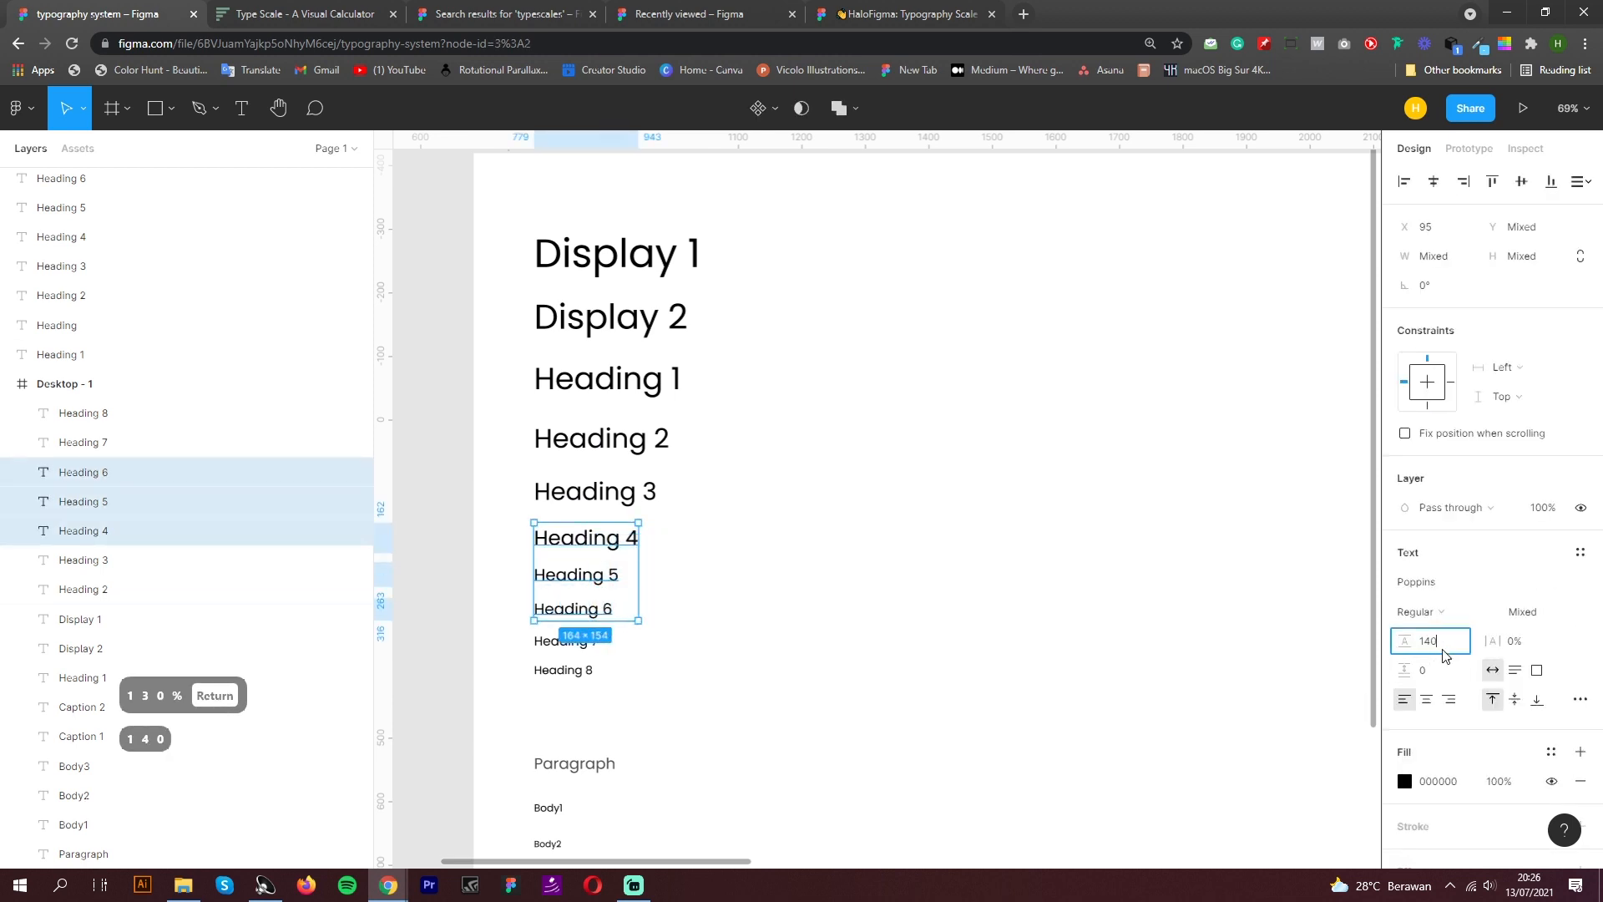
{"action": "key", "text": "Return"}
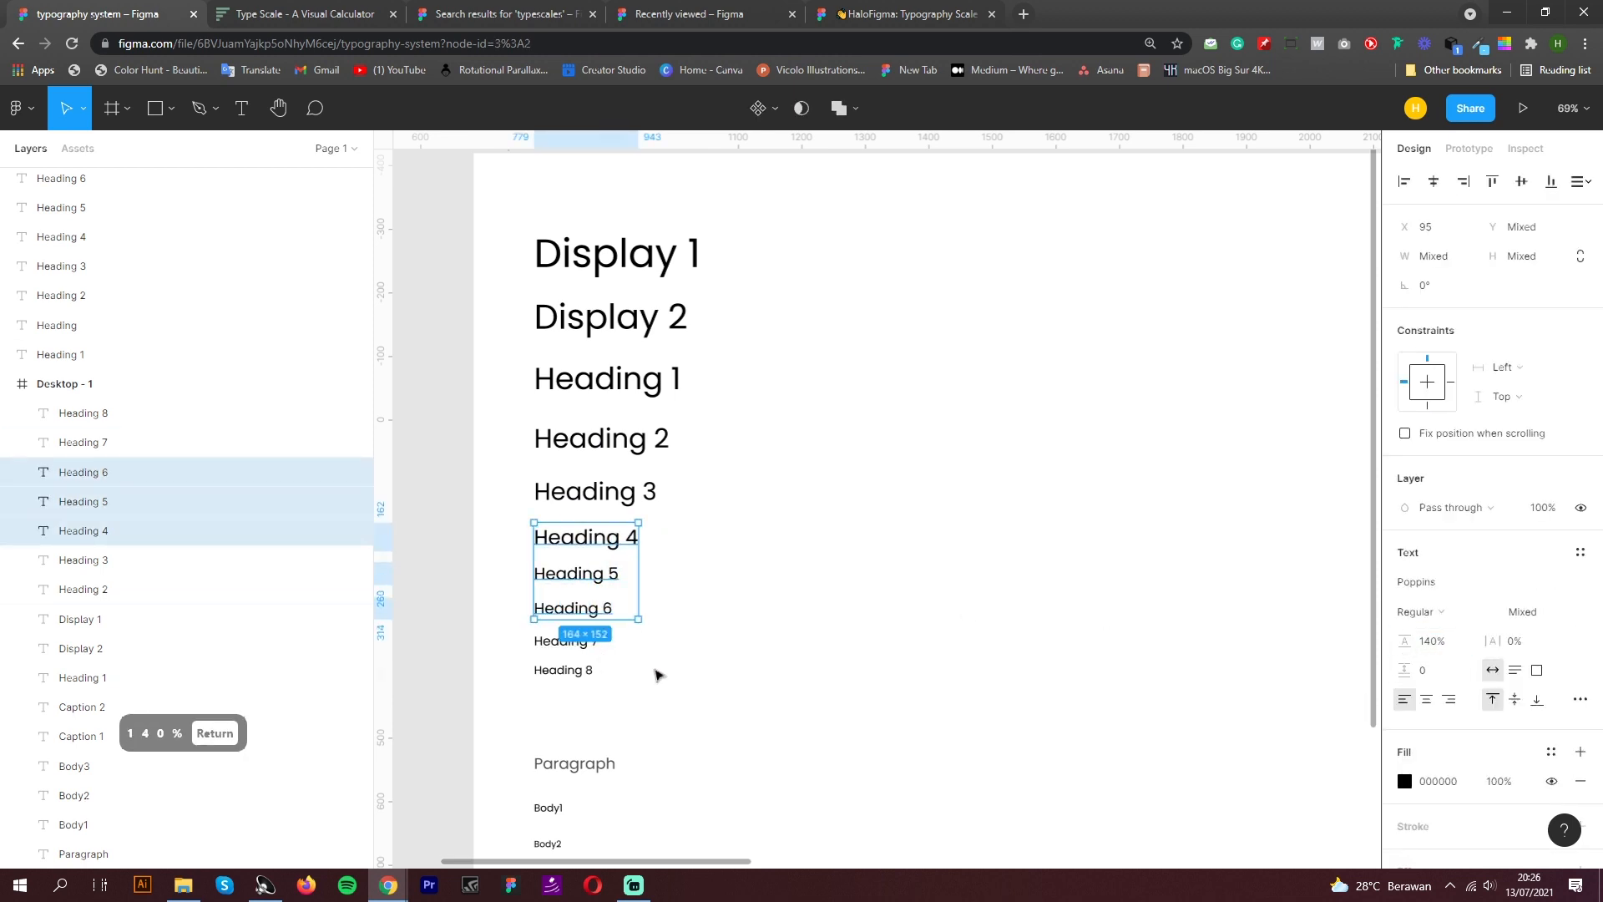
Set the line height of the Heading 7 and Heading 8 texts to 150%
{"action": "left_click_drag", "start_coordinate": [655, 673], "coordinate": [537, 641]}
{"action": "left_click", "coordinate": [1451, 723]}
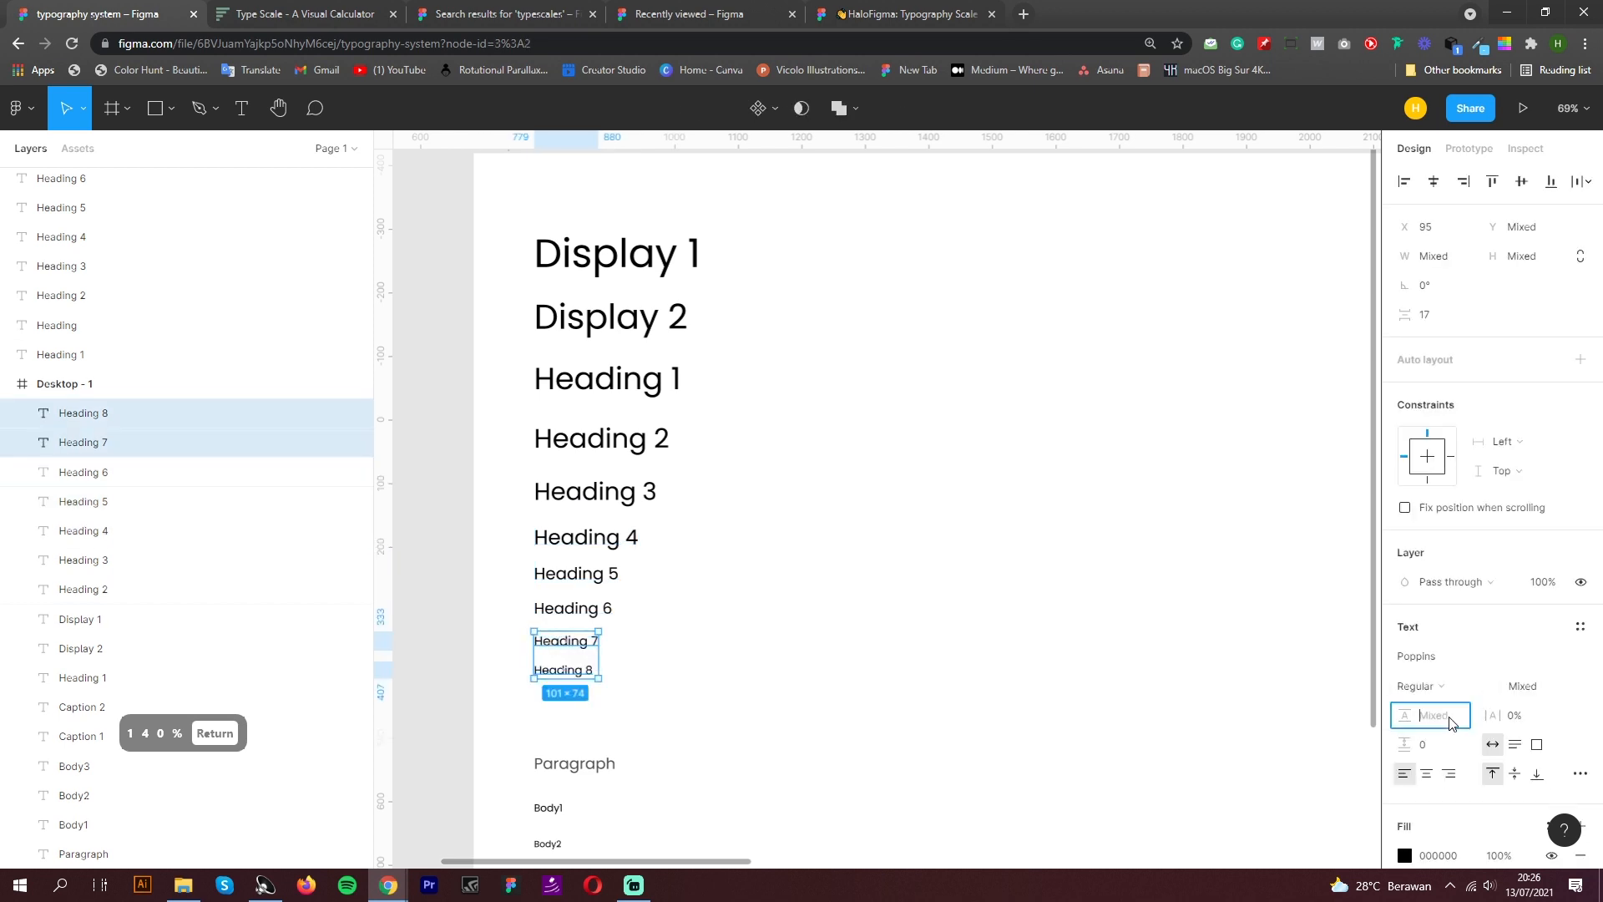
{"action": "type", "text": "150%"}
{"action": "key", "text": "Return"}
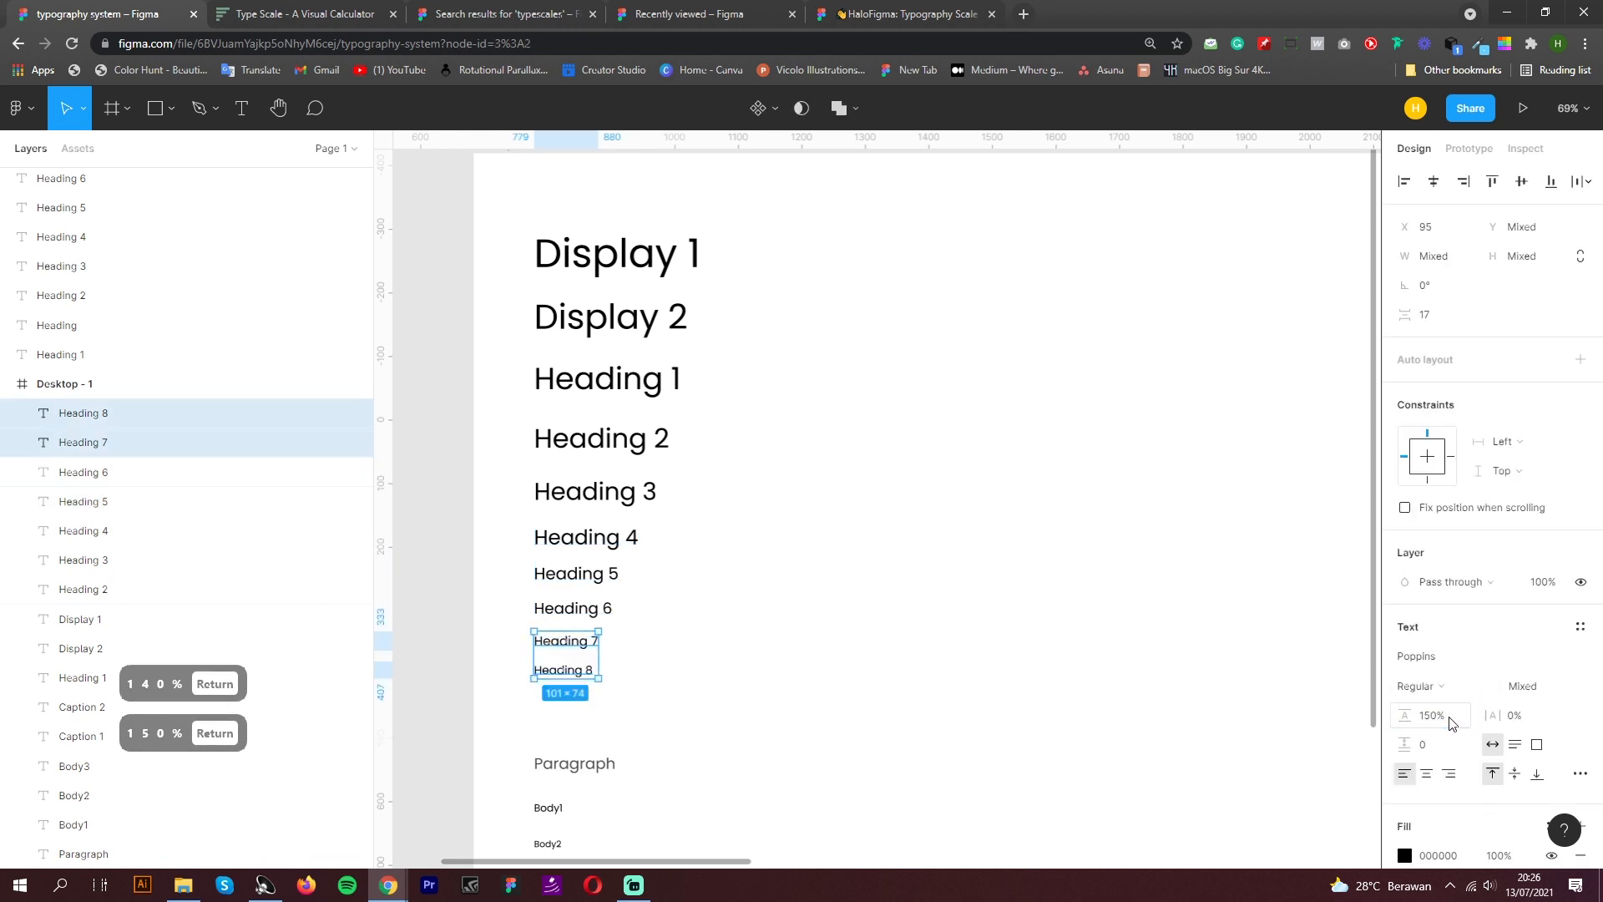
Set the line height of the Body1, Body2 and Body3 texts under Paragraph to 140%
{"action": "scroll", "coordinate": [960, 626], "scroll_direction": "down", "scroll_amount": 3}
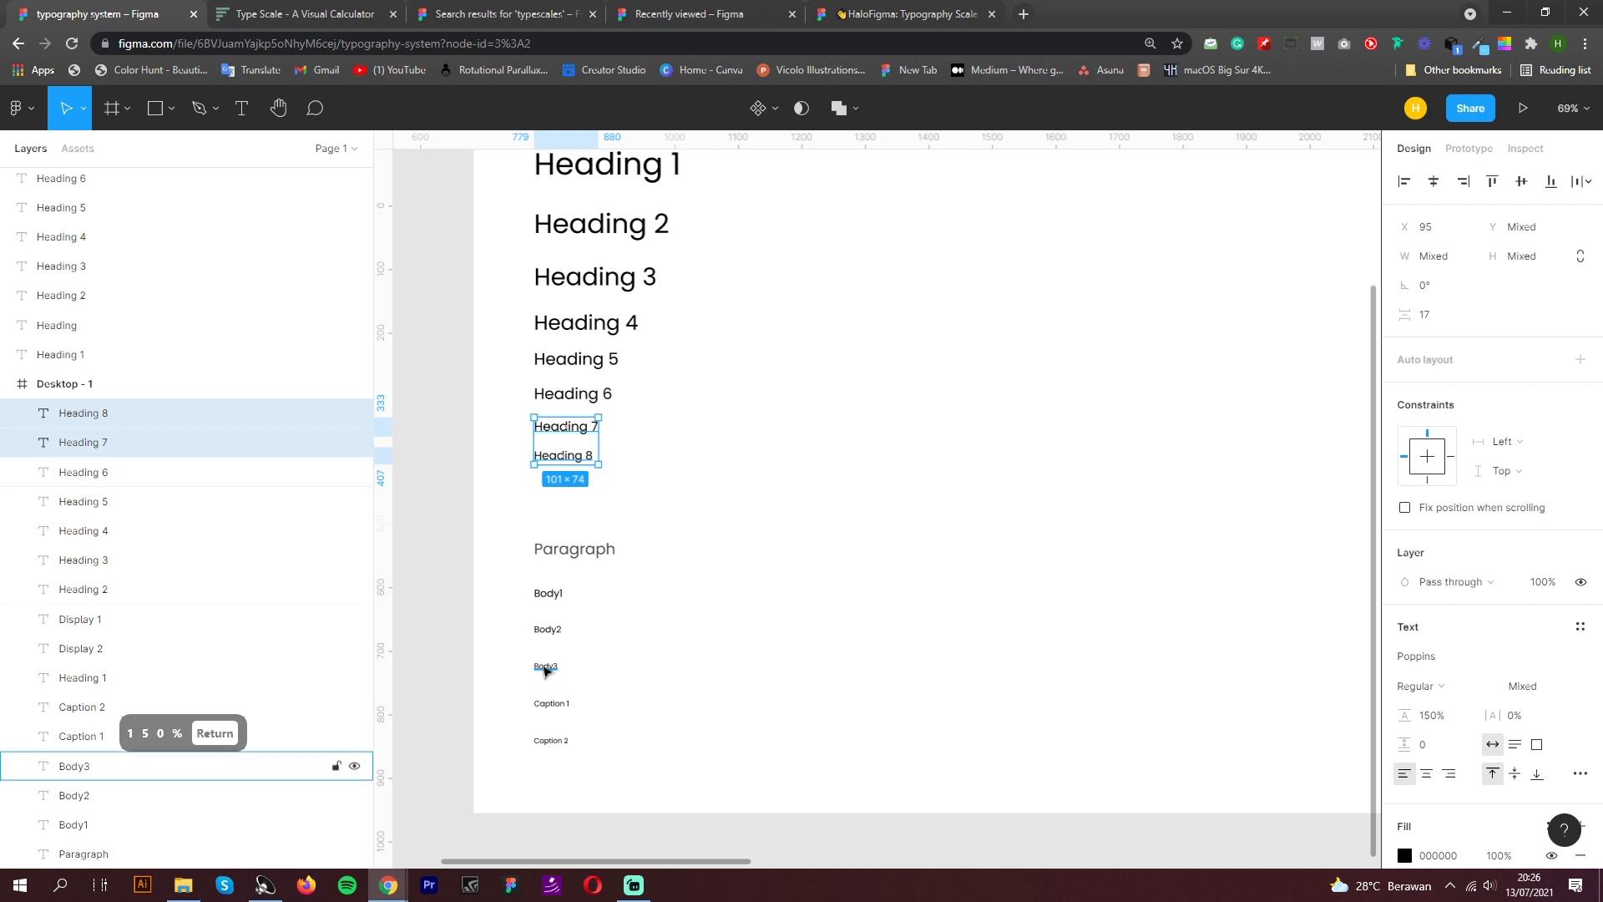
{"action": "scroll", "coordinate": [616, 470], "scroll_direction": "up", "scroll_amount": 5}
{"action": "scroll", "coordinate": [615, 469], "scroll_direction": "down", "scroll_amount": 3}
{"action": "left_click_drag", "start_coordinate": [678, 452], "coordinate": [560, 602]}
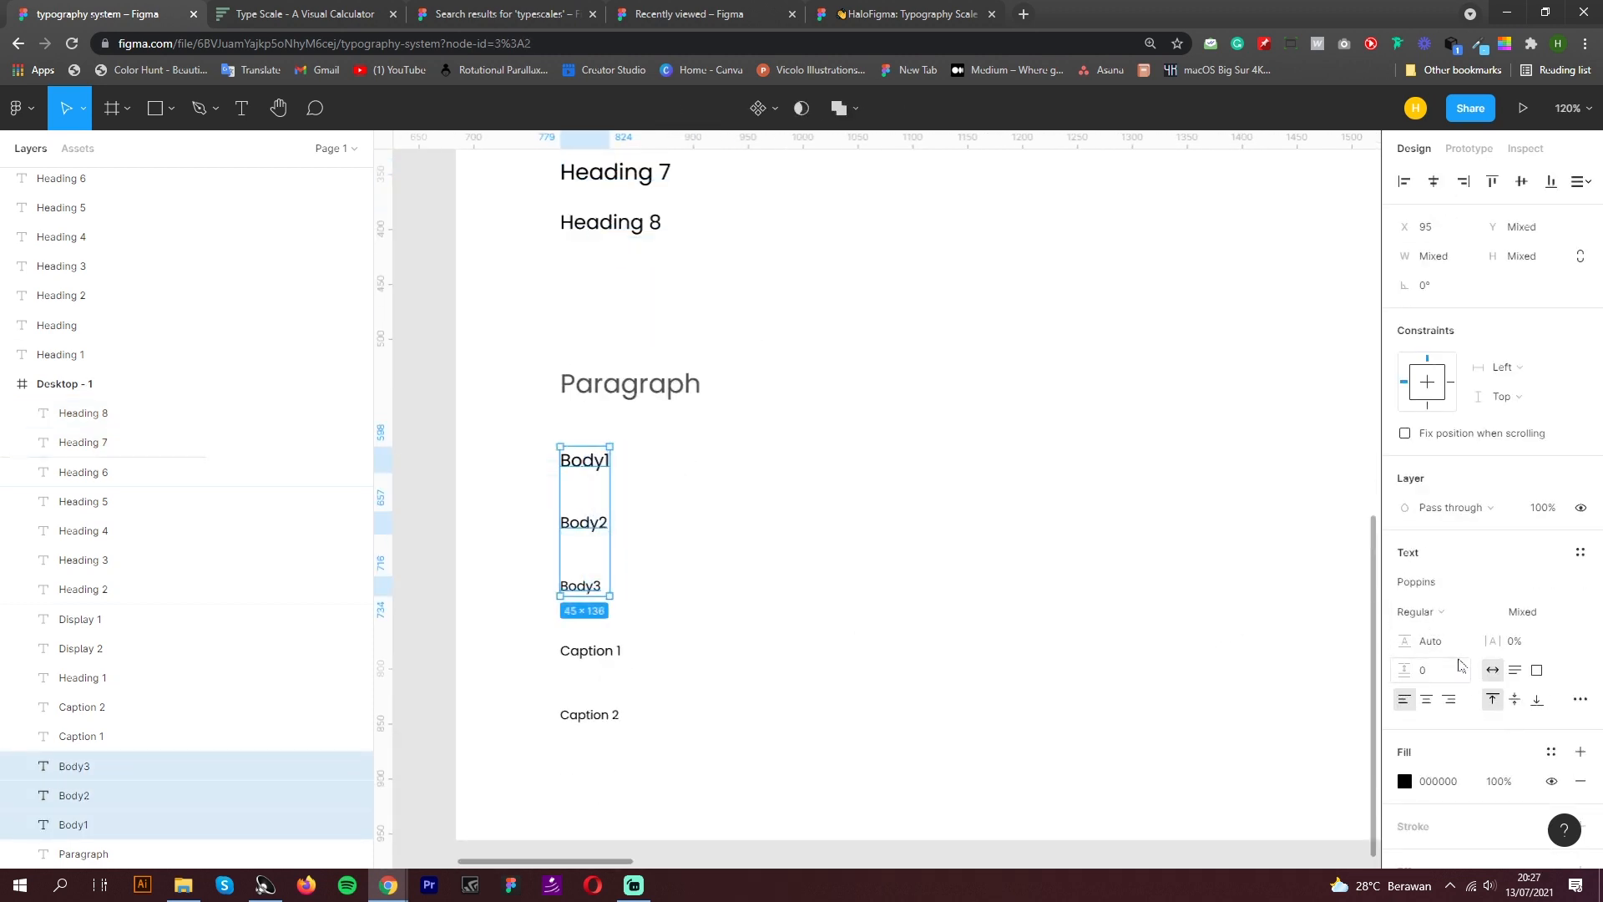
{"action": "left_click", "coordinate": [1435, 641]}
{"action": "type", "text": "140"}
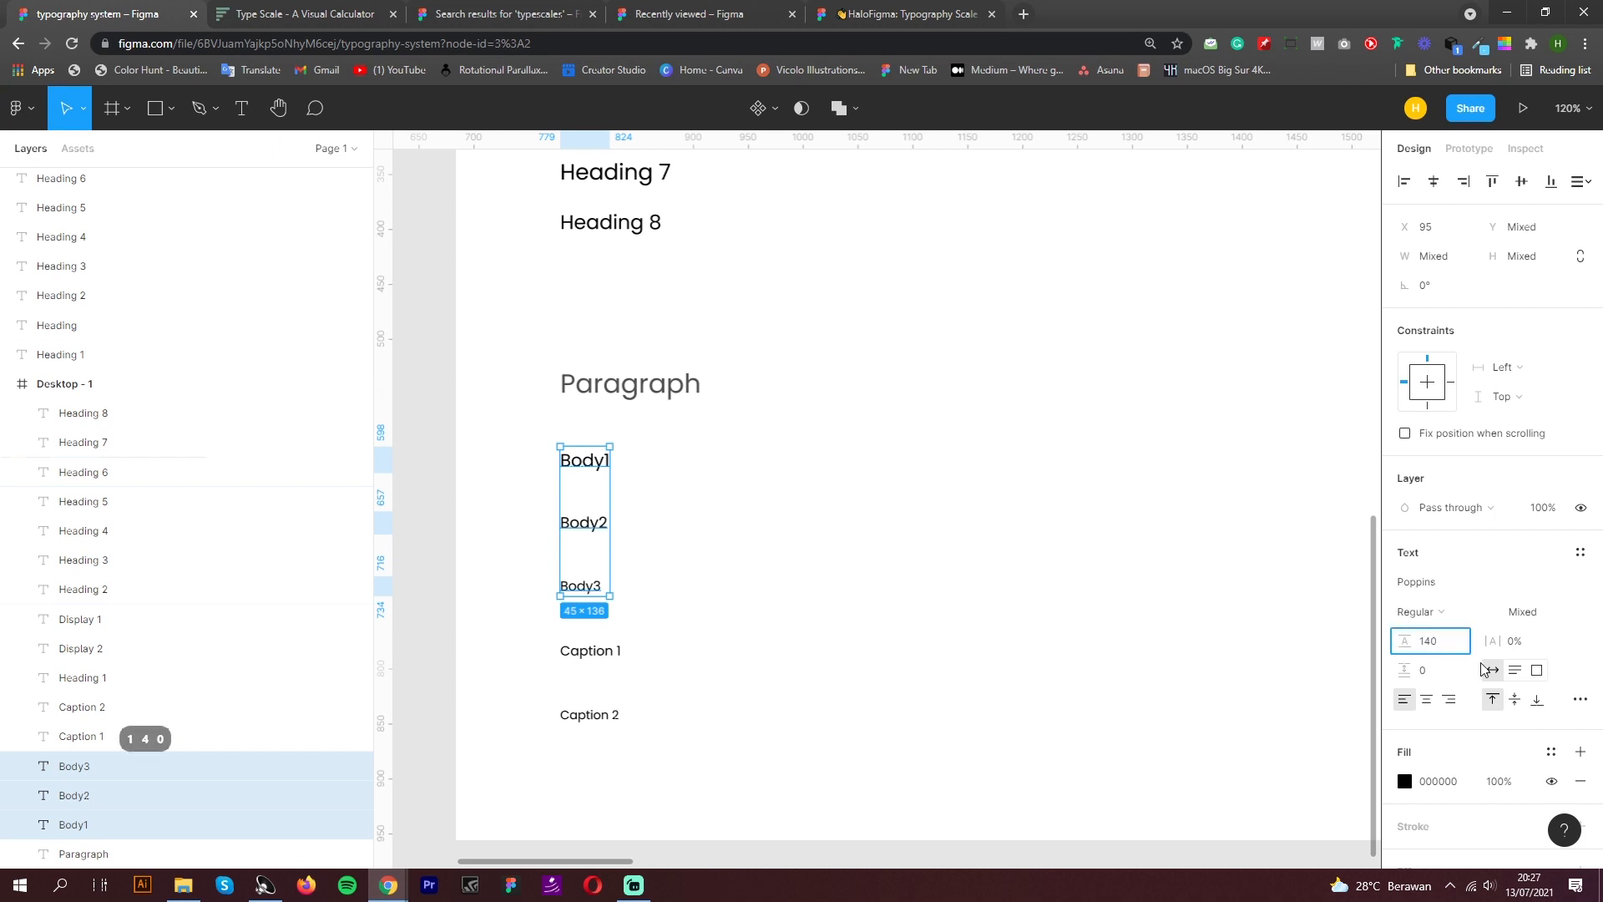
{"action": "type", "text": "%"}
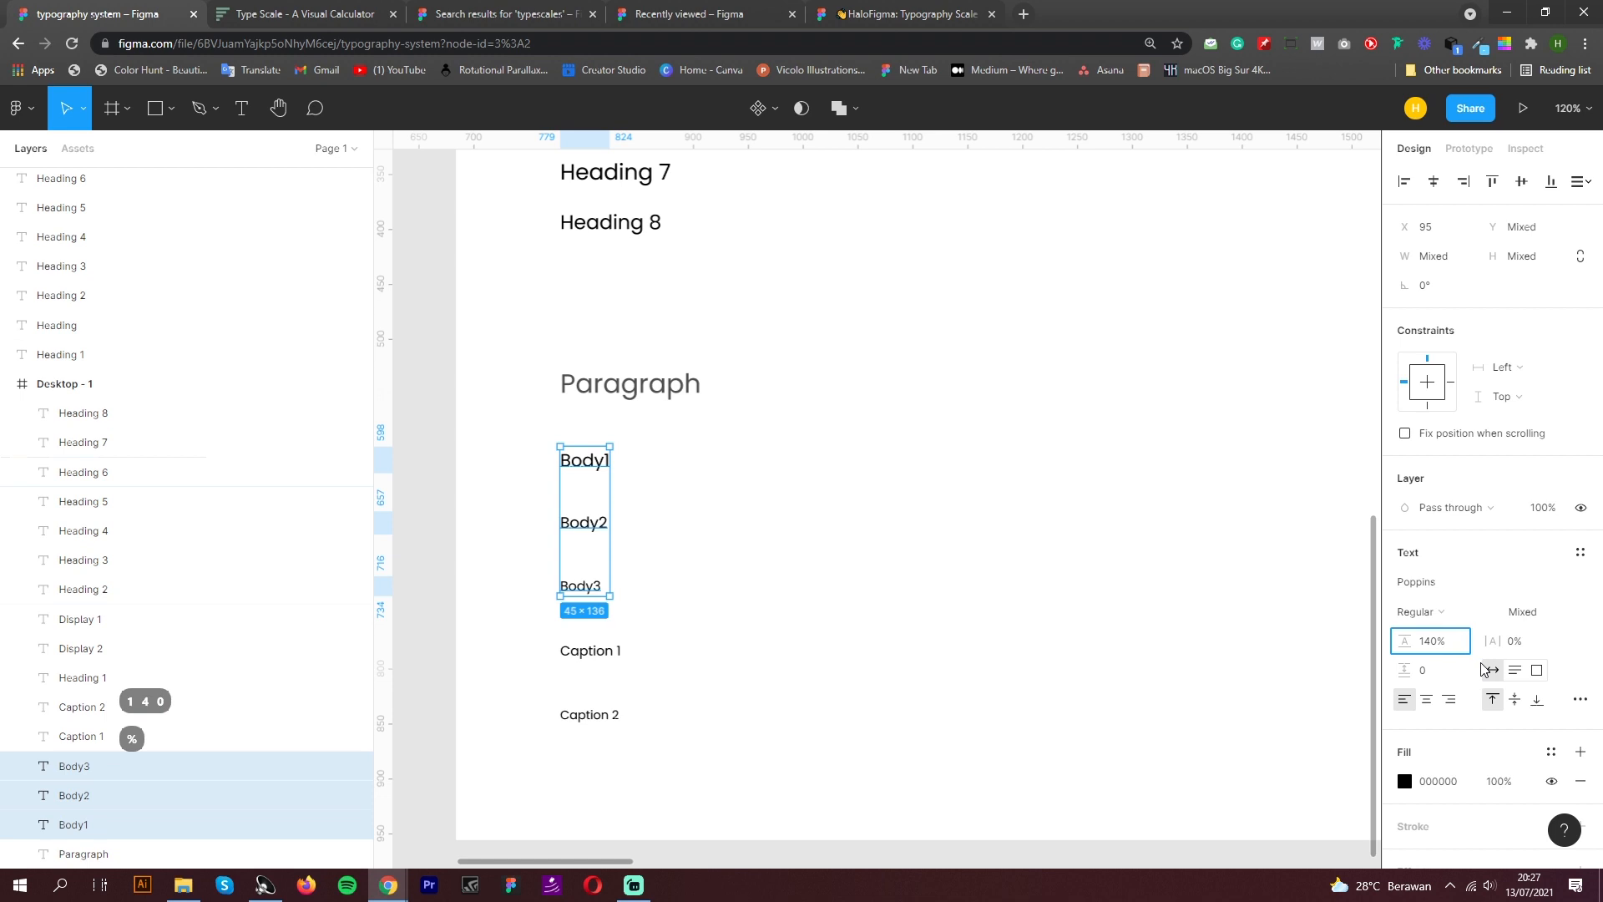
{"action": "key", "text": "Return"}
{"action": "left_click", "coordinate": [827, 668]}
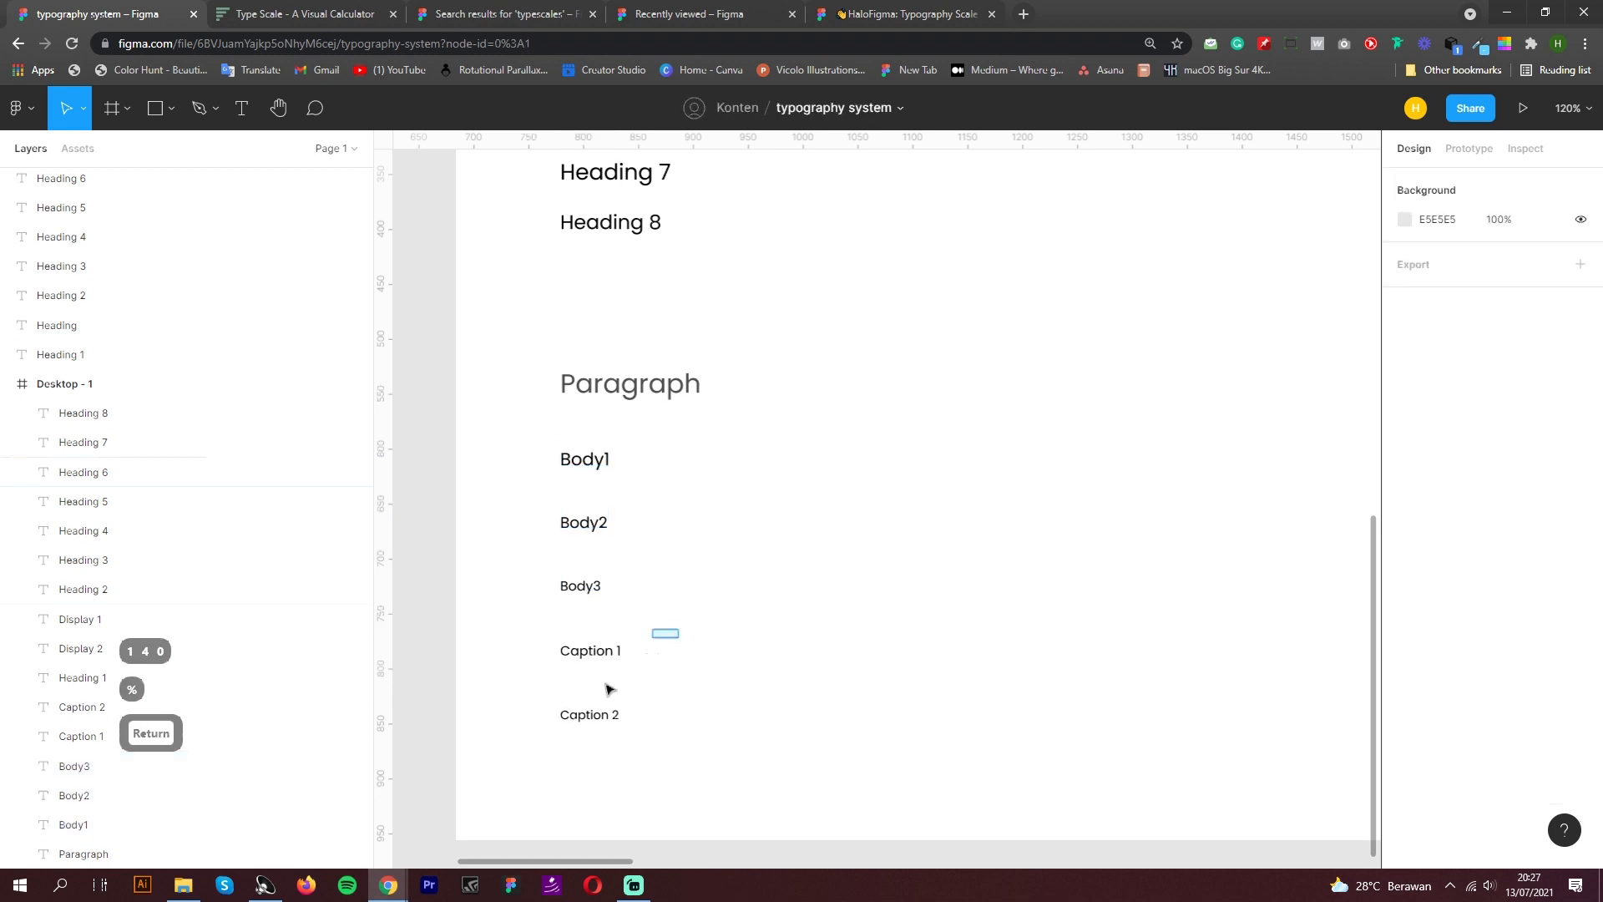
Set the line height of the Caption 1 and Caption 2 texts to 140%
{"action": "left_click_drag", "start_coordinate": [605, 684], "coordinate": [548, 744]}
{"action": "left_click", "coordinate": [1438, 727]}
{"action": "type", "text": "140%"}
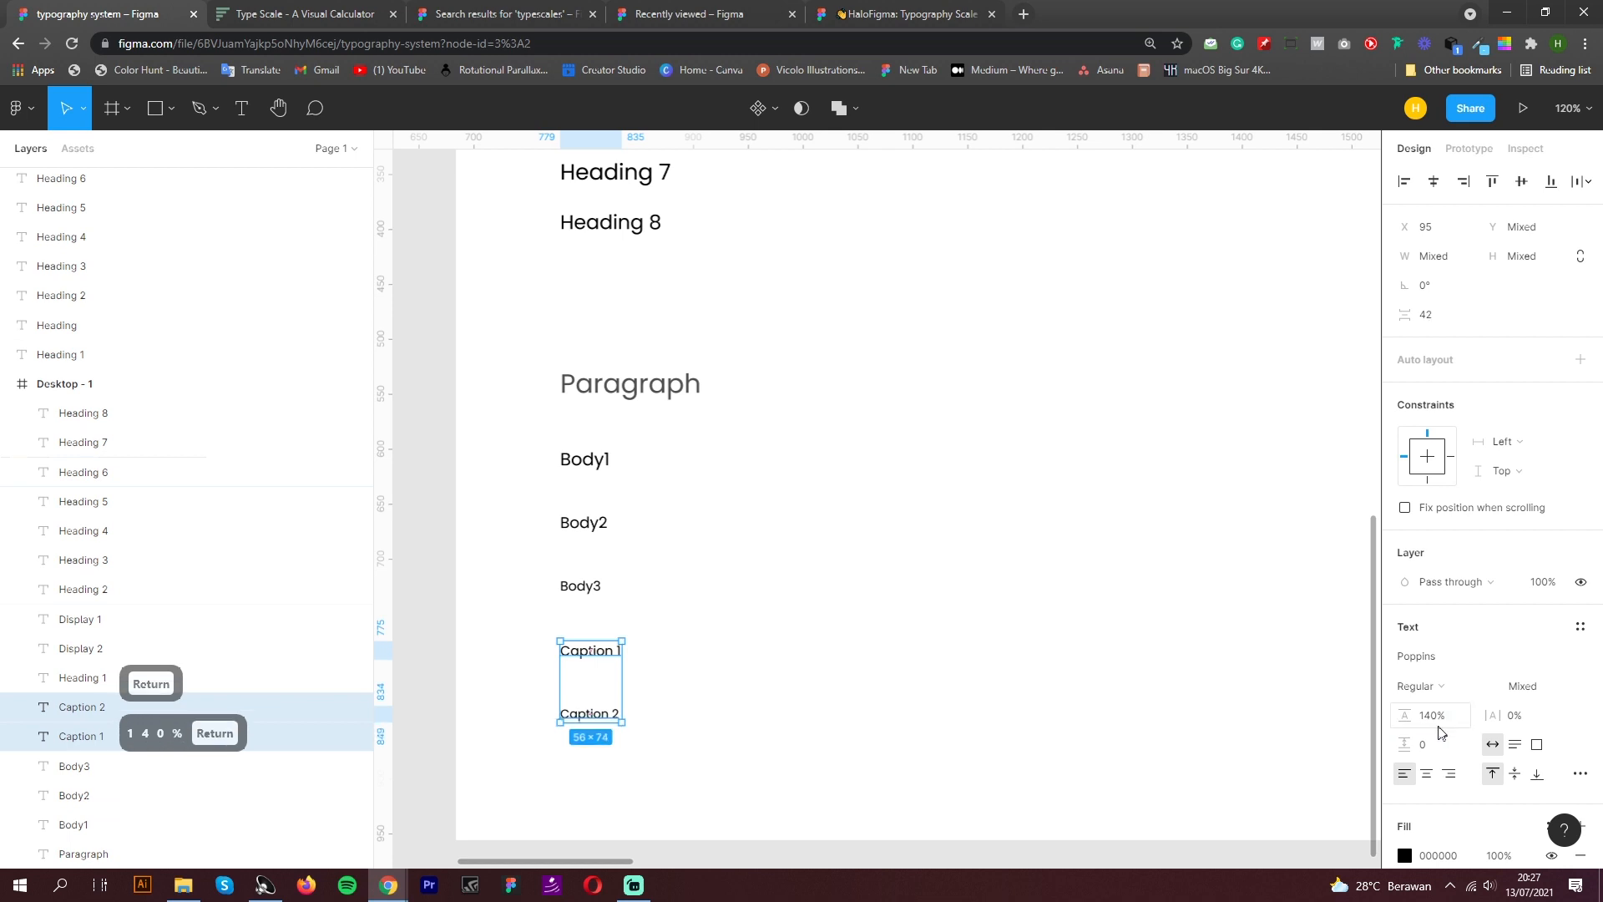
{"action": "left_click", "coordinate": [952, 665]}
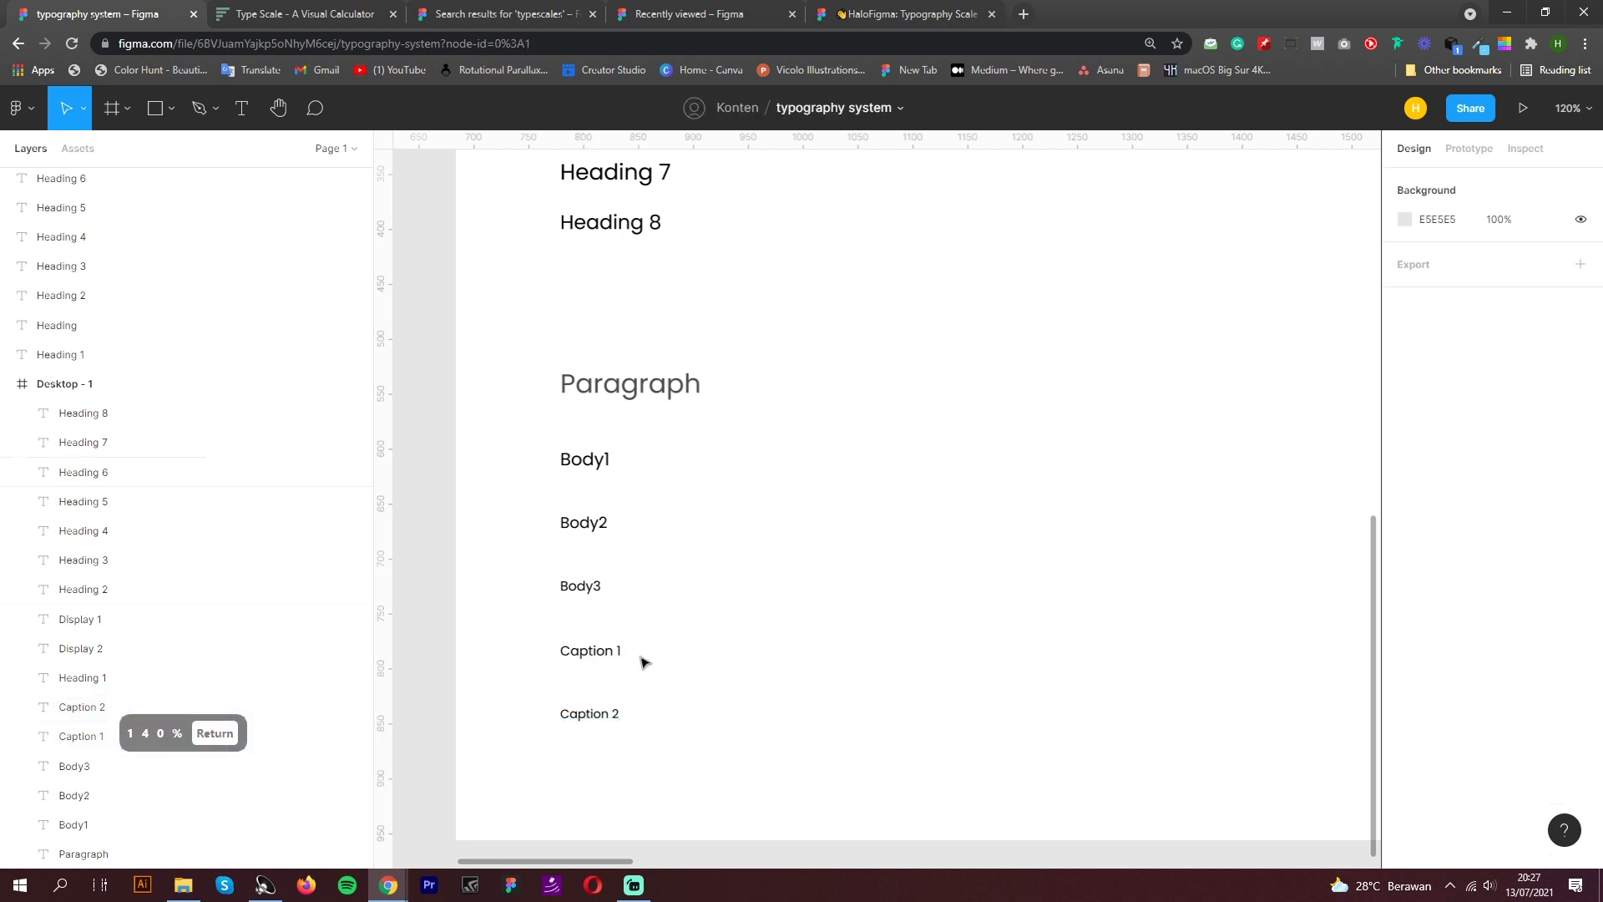
Inspect the text settings and spacing of the Caption 1 and Body2 texts in the Paragraph group
{"action": "left_click", "coordinate": [610, 652]}
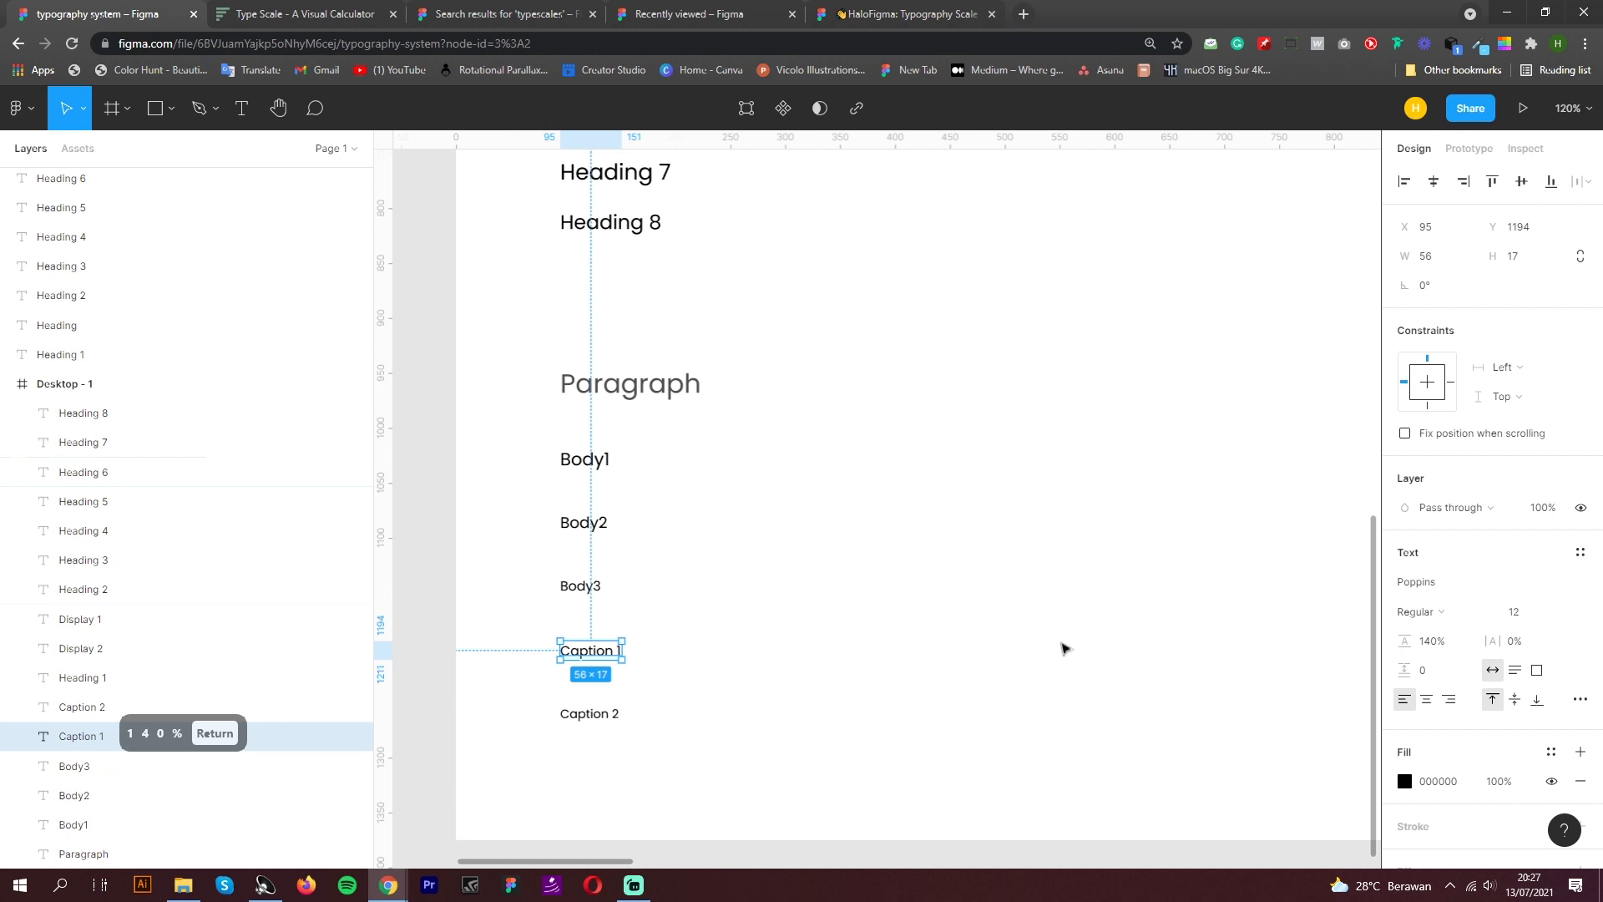
{"action": "left_click", "coordinate": [731, 636]}
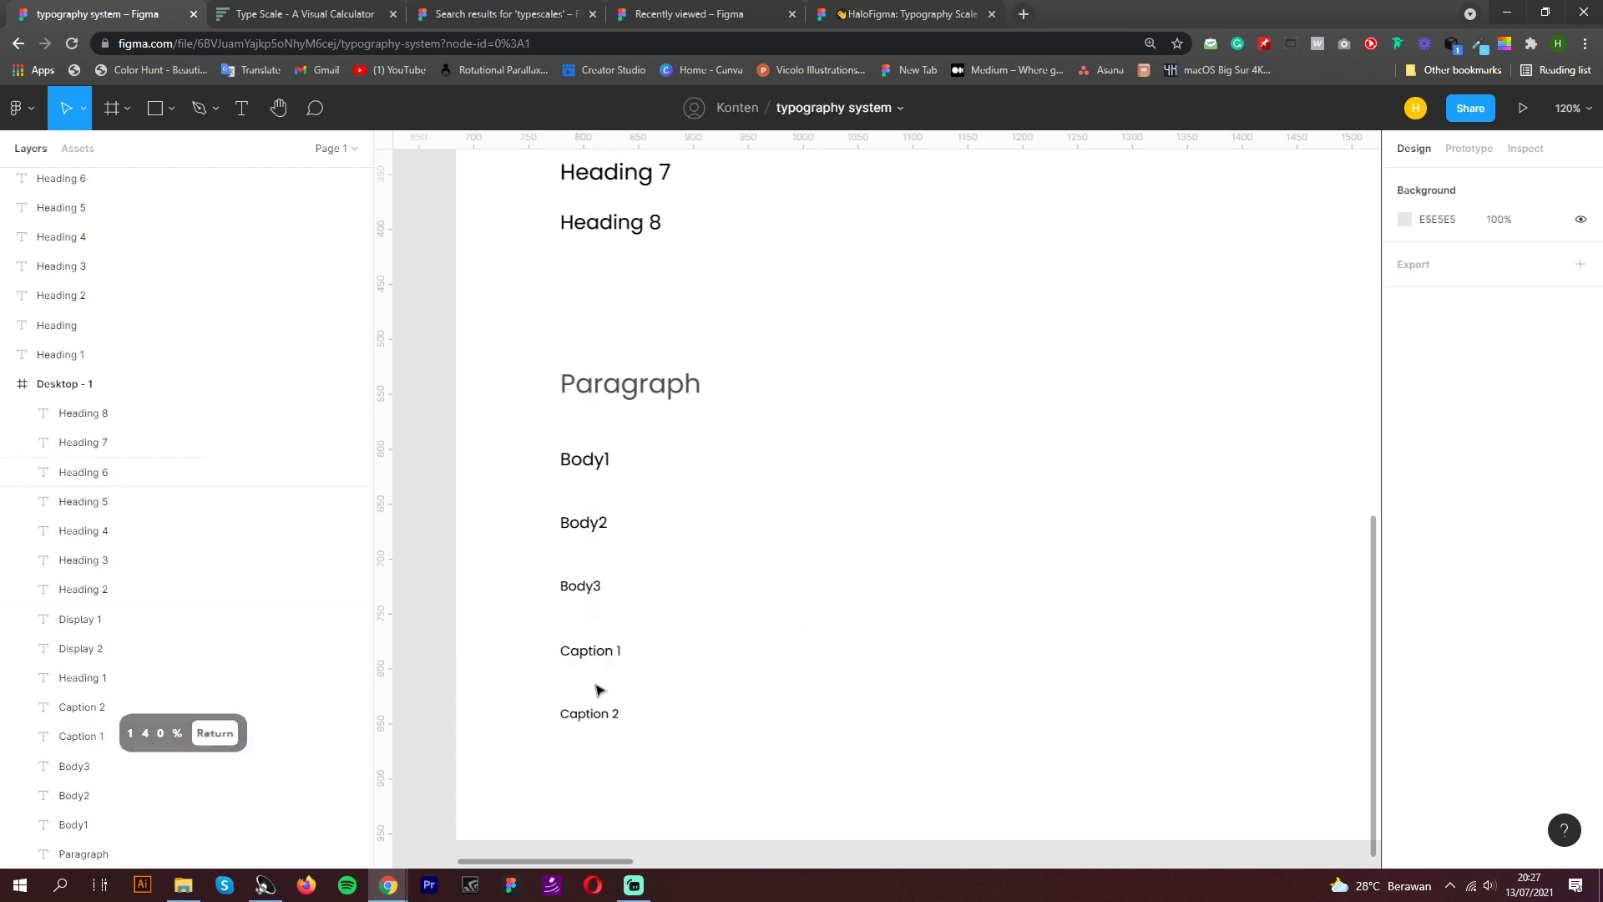
{"action": "scroll", "coordinate": [598, 687], "scroll_direction": "down", "scroll_amount": 5}
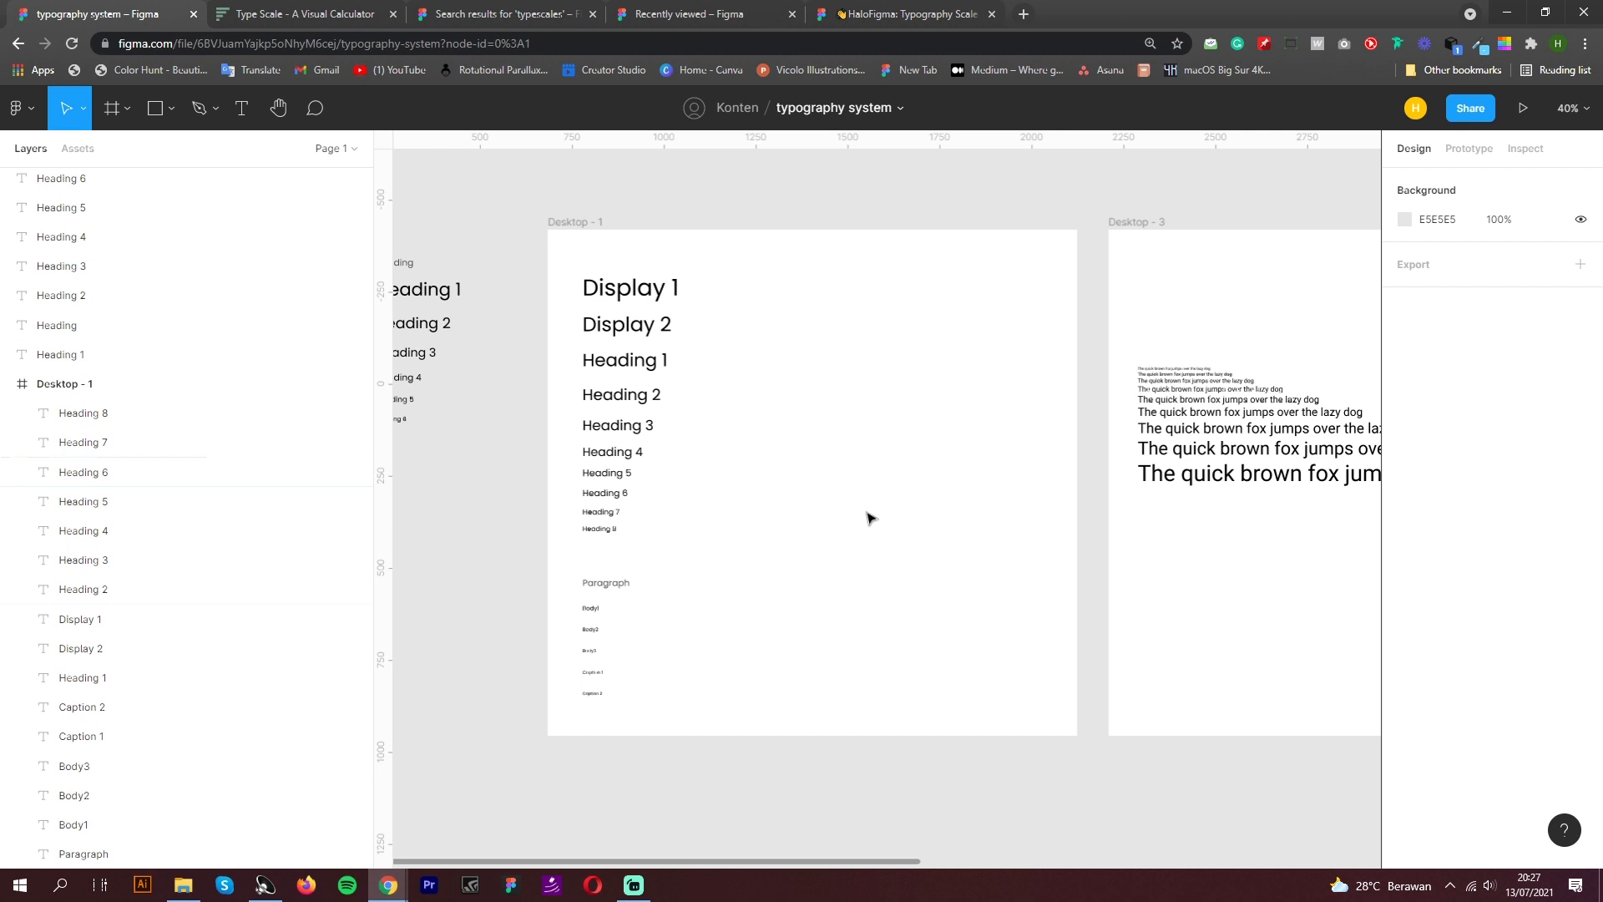
{"action": "scroll", "coordinate": [609, 647], "scroll_direction": "up", "scroll_amount": 10}
{"action": "left_click", "coordinate": [537, 476]}
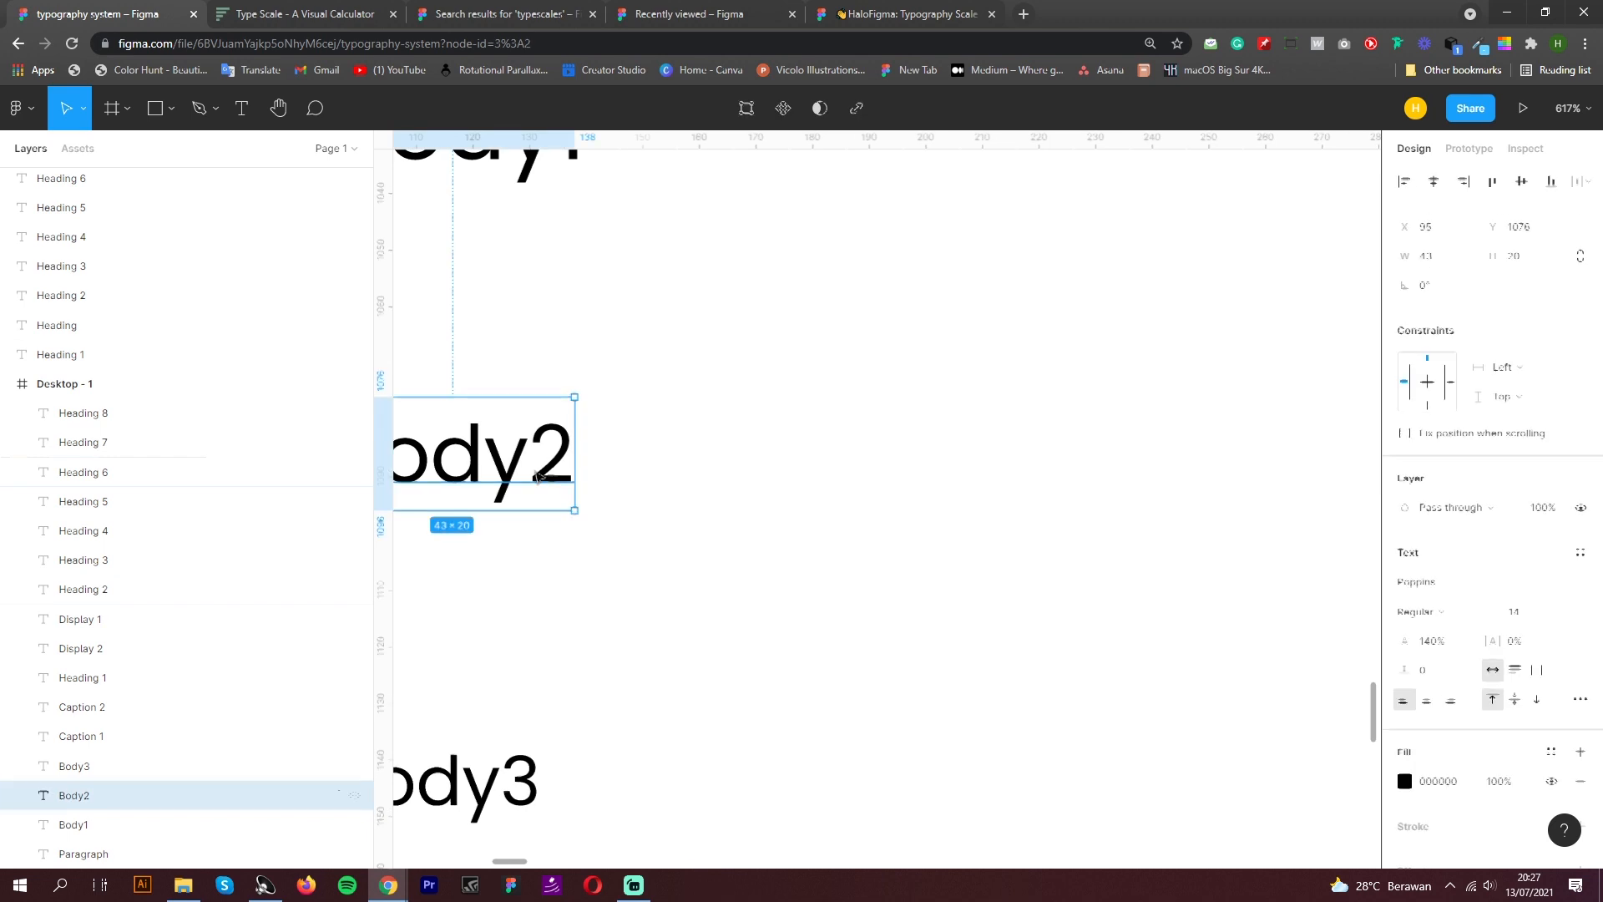
{"action": "scroll", "coordinate": [793, 597], "scroll_direction": "down", "scroll_amount": 4}
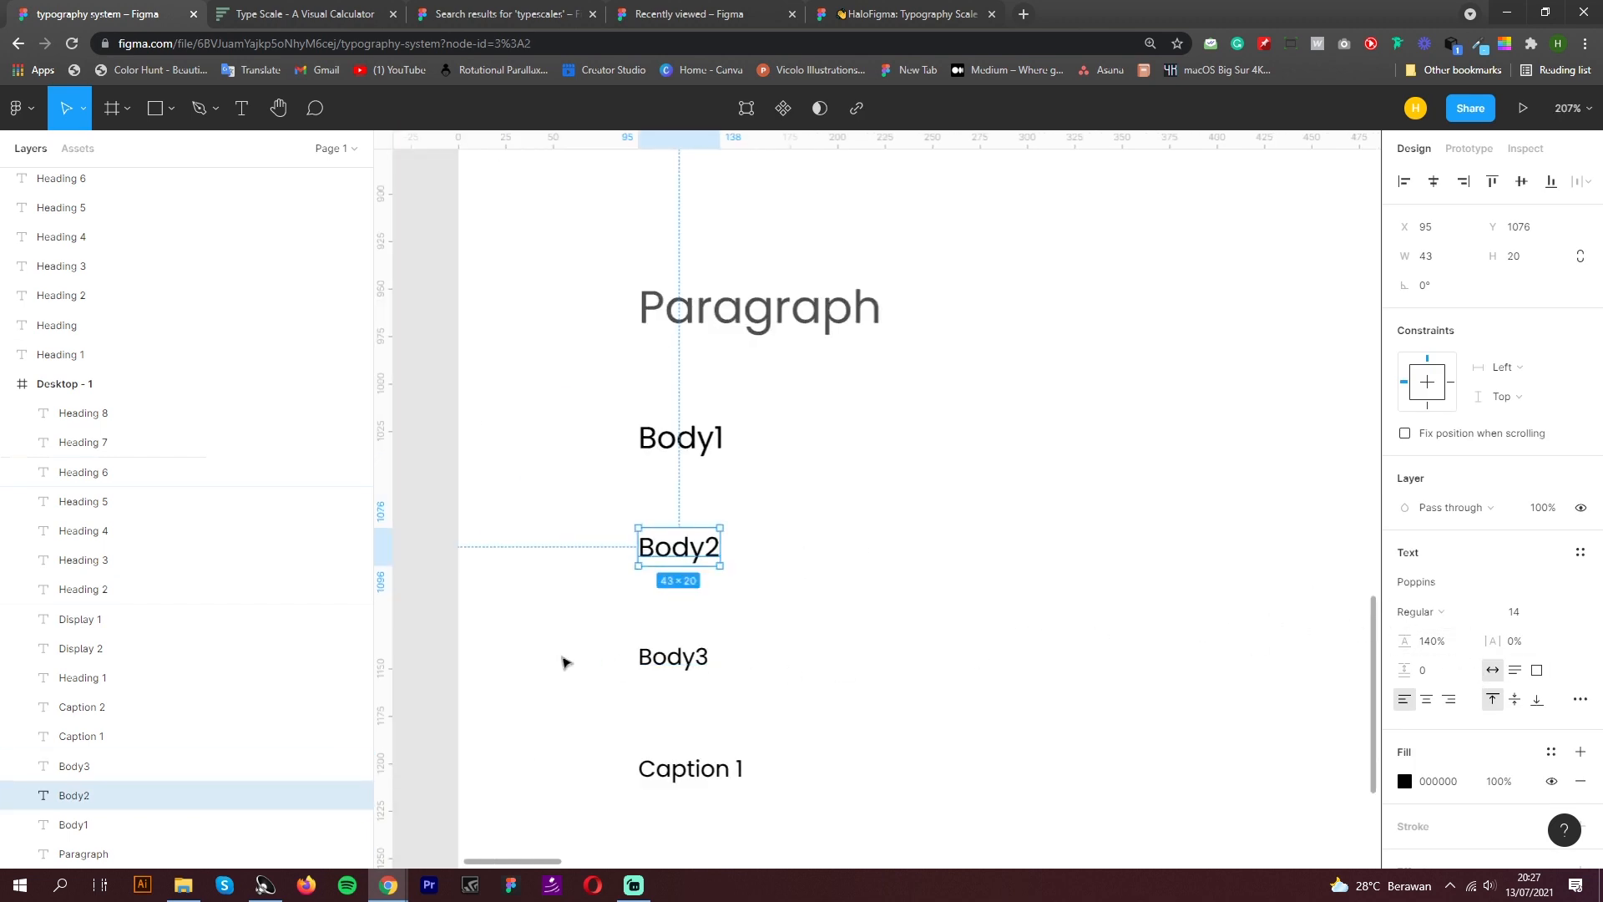
{"action": "scroll", "coordinate": [551, 663], "scroll_direction": "down", "scroll_amount": 3}
{"action": "left_click", "coordinate": [819, 637]}
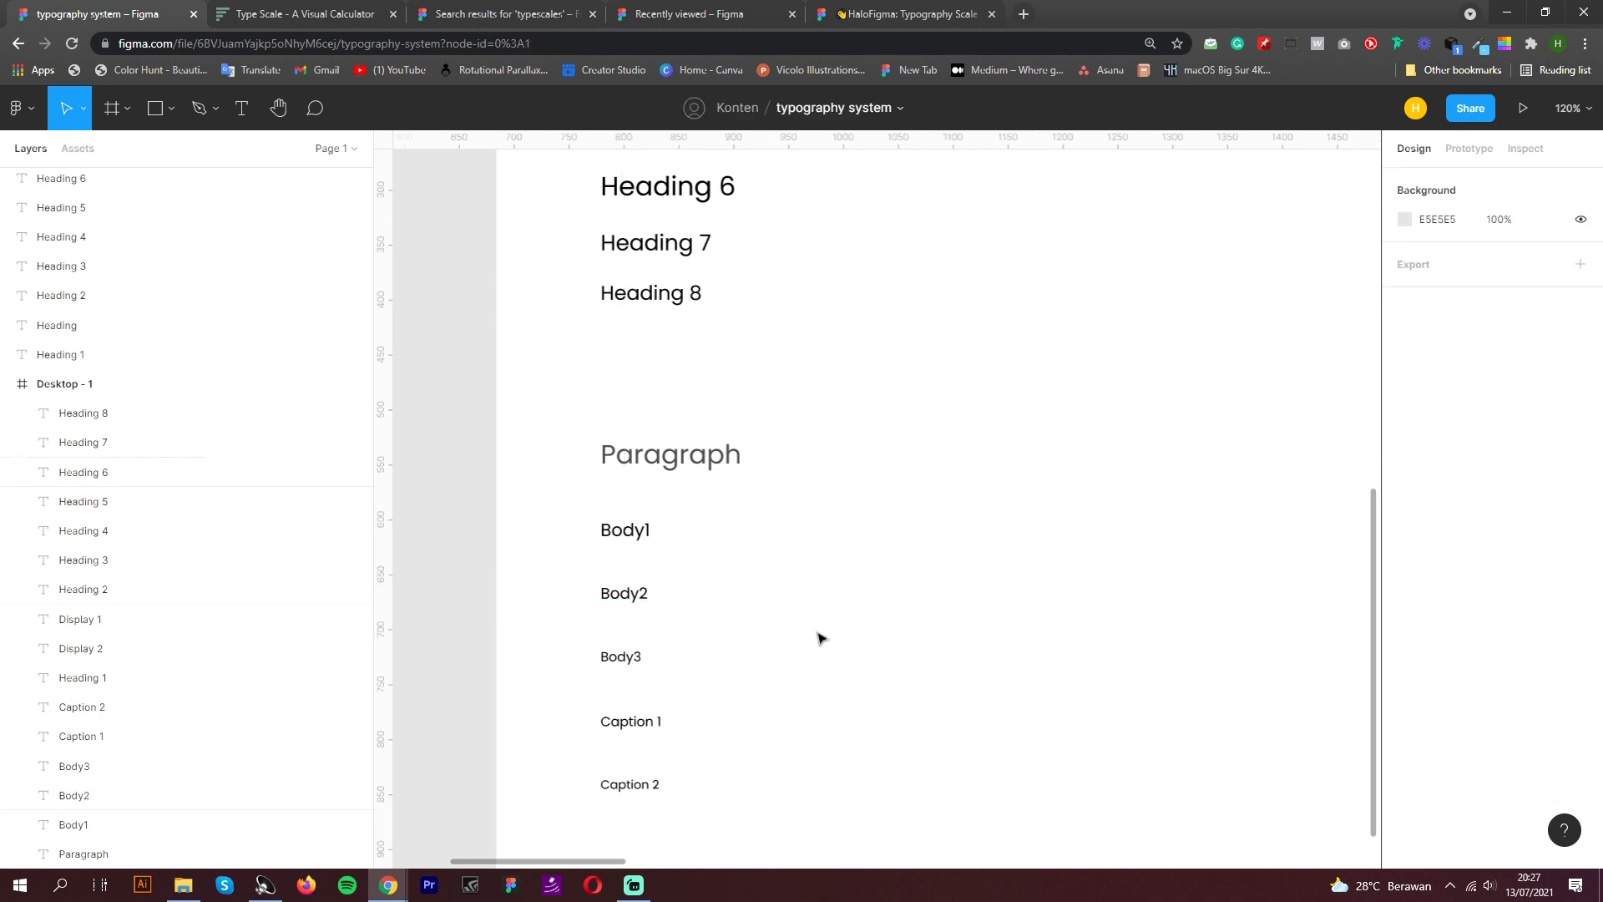
Set the letter spacing of all texts from Display 1 to Heading 8 to 0.5%
{"action": "scroll", "coordinate": [758, 689], "scroll_direction": "up", "scroll_amount": 5}
{"action": "scroll", "coordinate": [644, 687], "scroll_direction": "down", "scroll_amount": 3}
{"action": "key", "text": "Escape"}
{"action": "left_click_drag", "start_coordinate": [913, 261], "coordinate": [639, 744]}
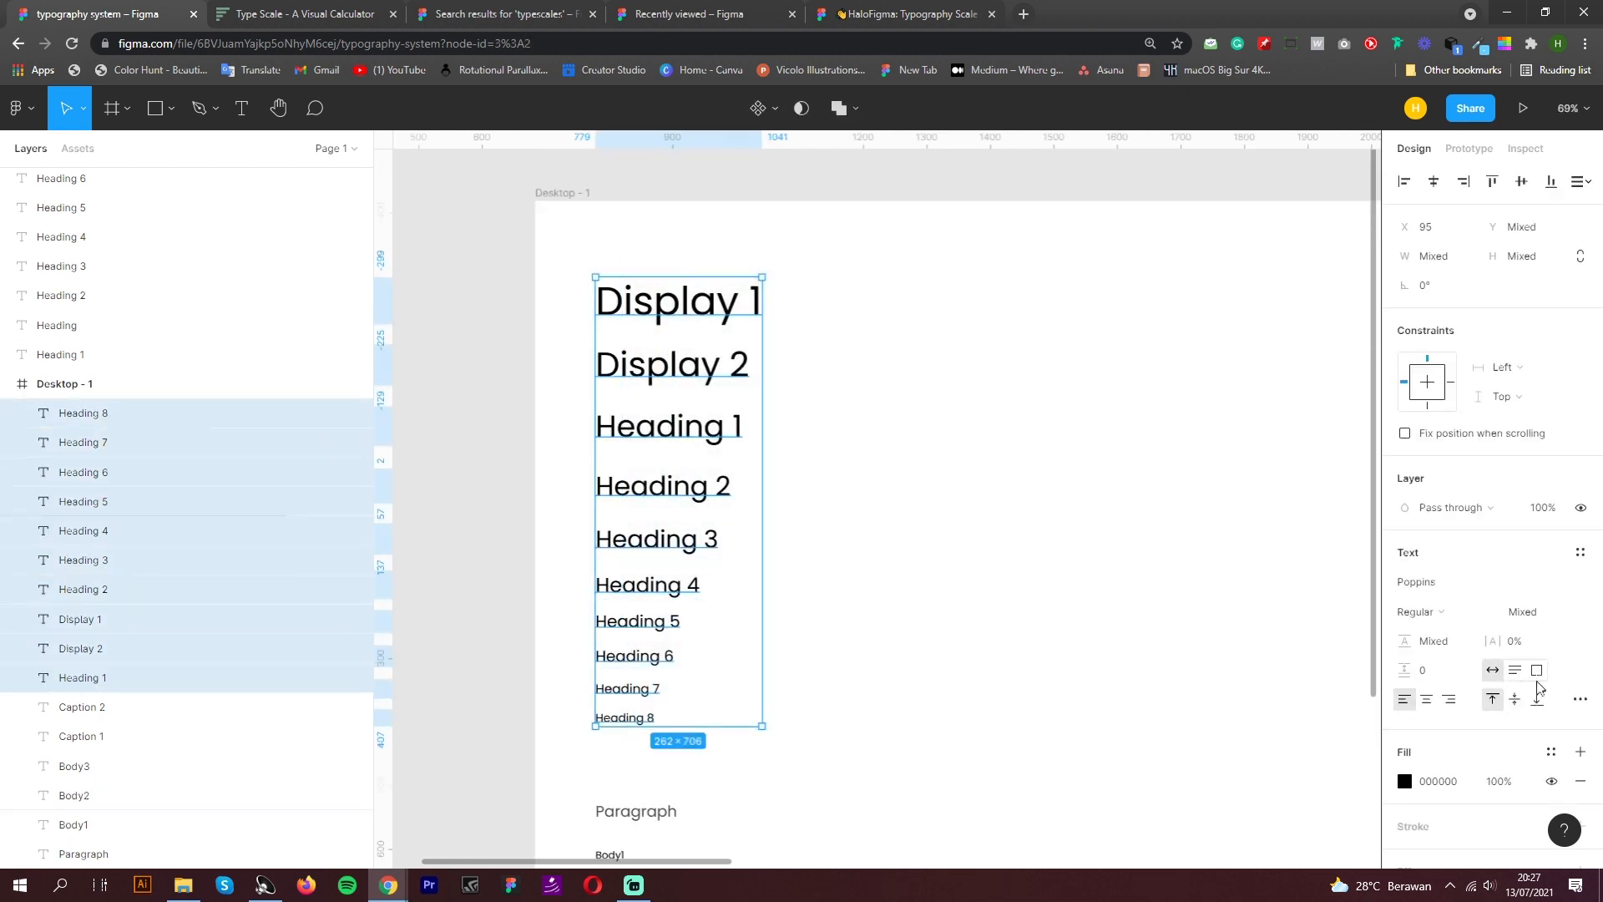
{"action": "left_click", "coordinate": [1533, 647]}
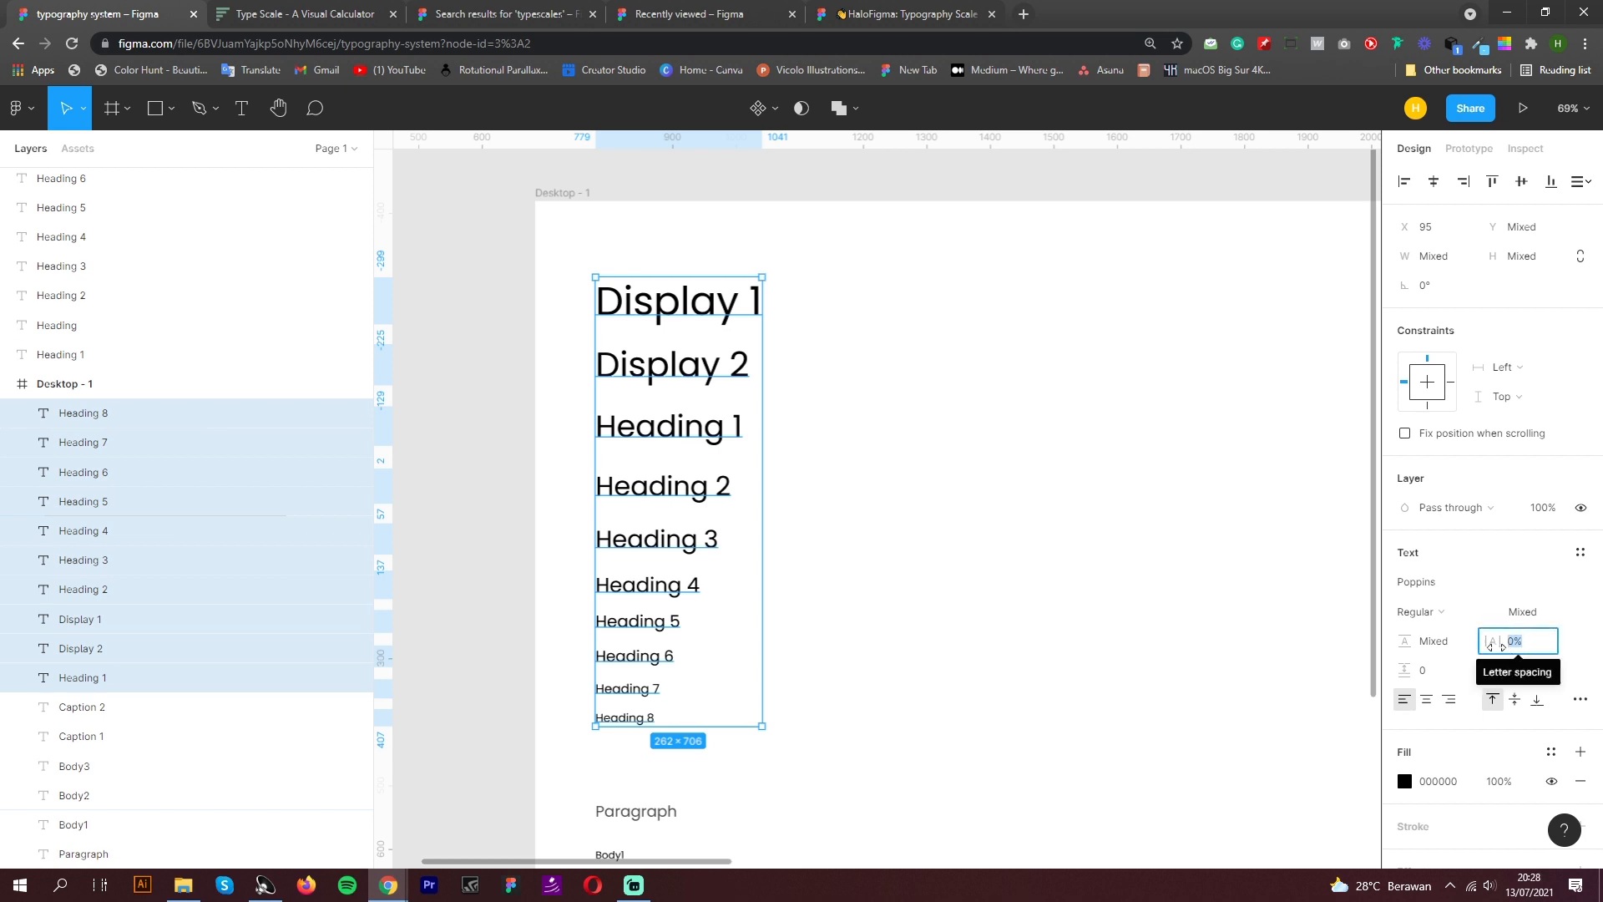
{"action": "type", "text": "0.5%"}
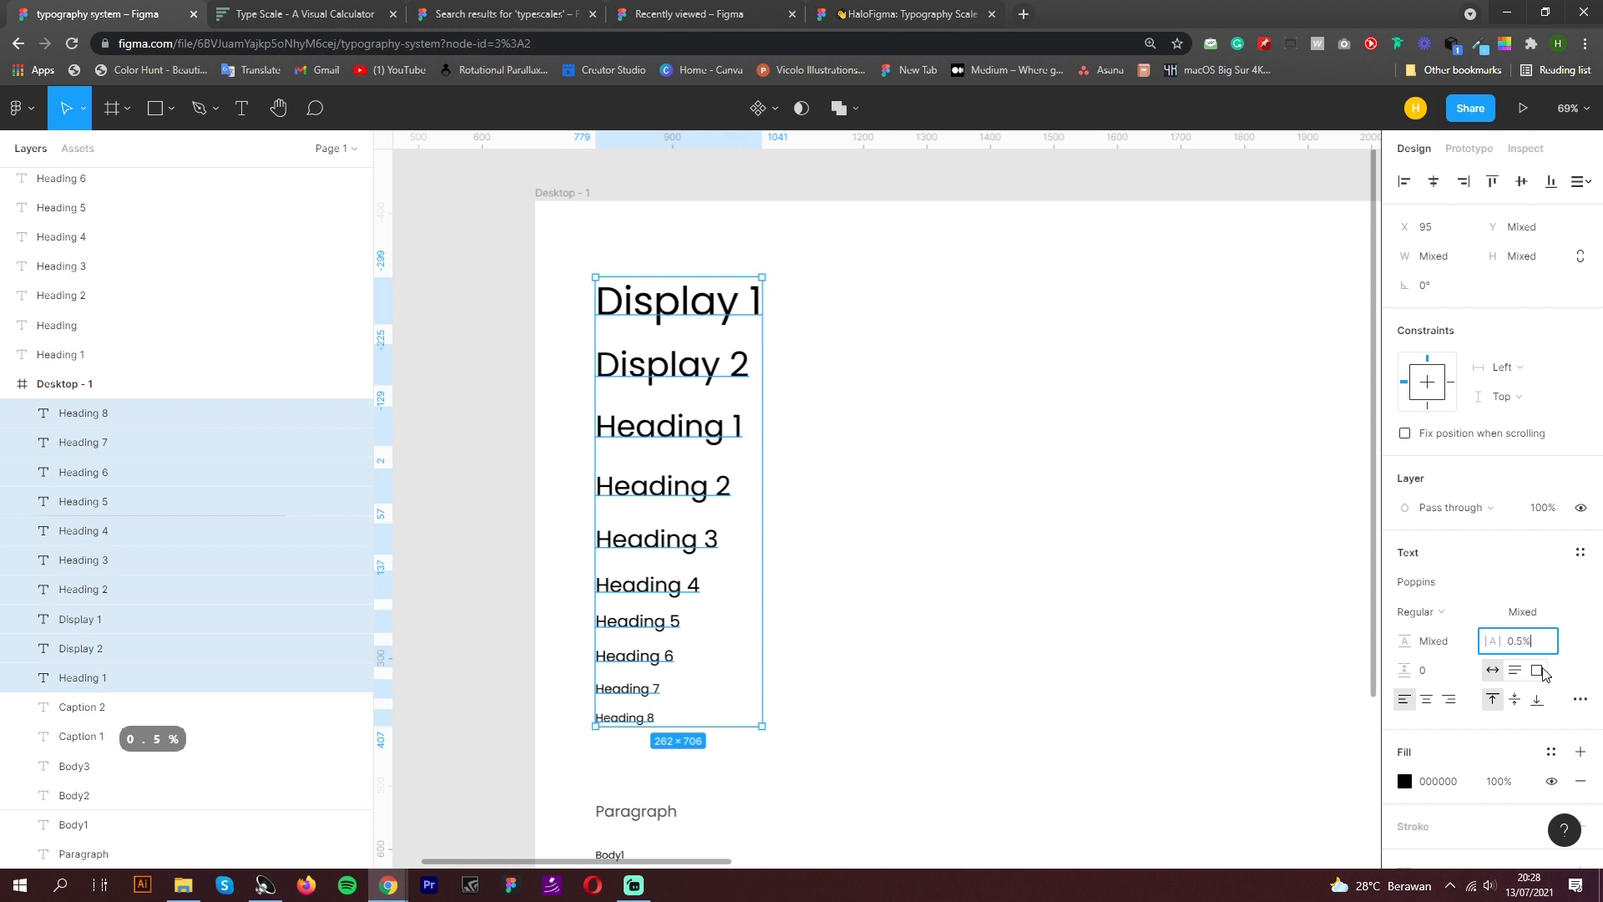
{"action": "key", "text": "Return"}
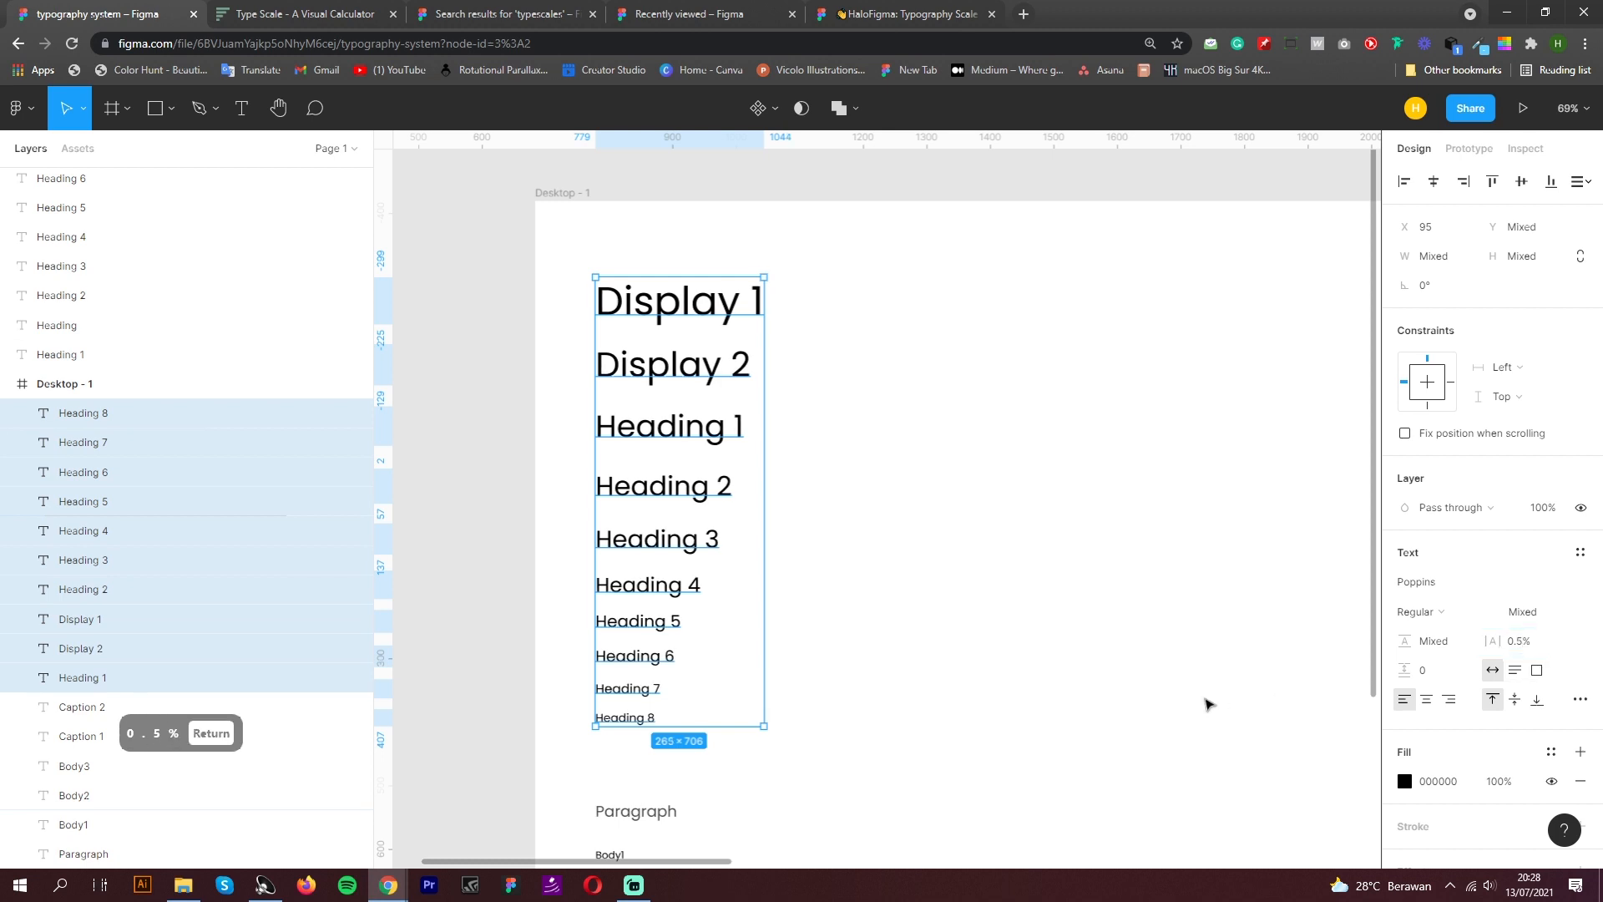
{"action": "left_click", "coordinate": [868, 624]}
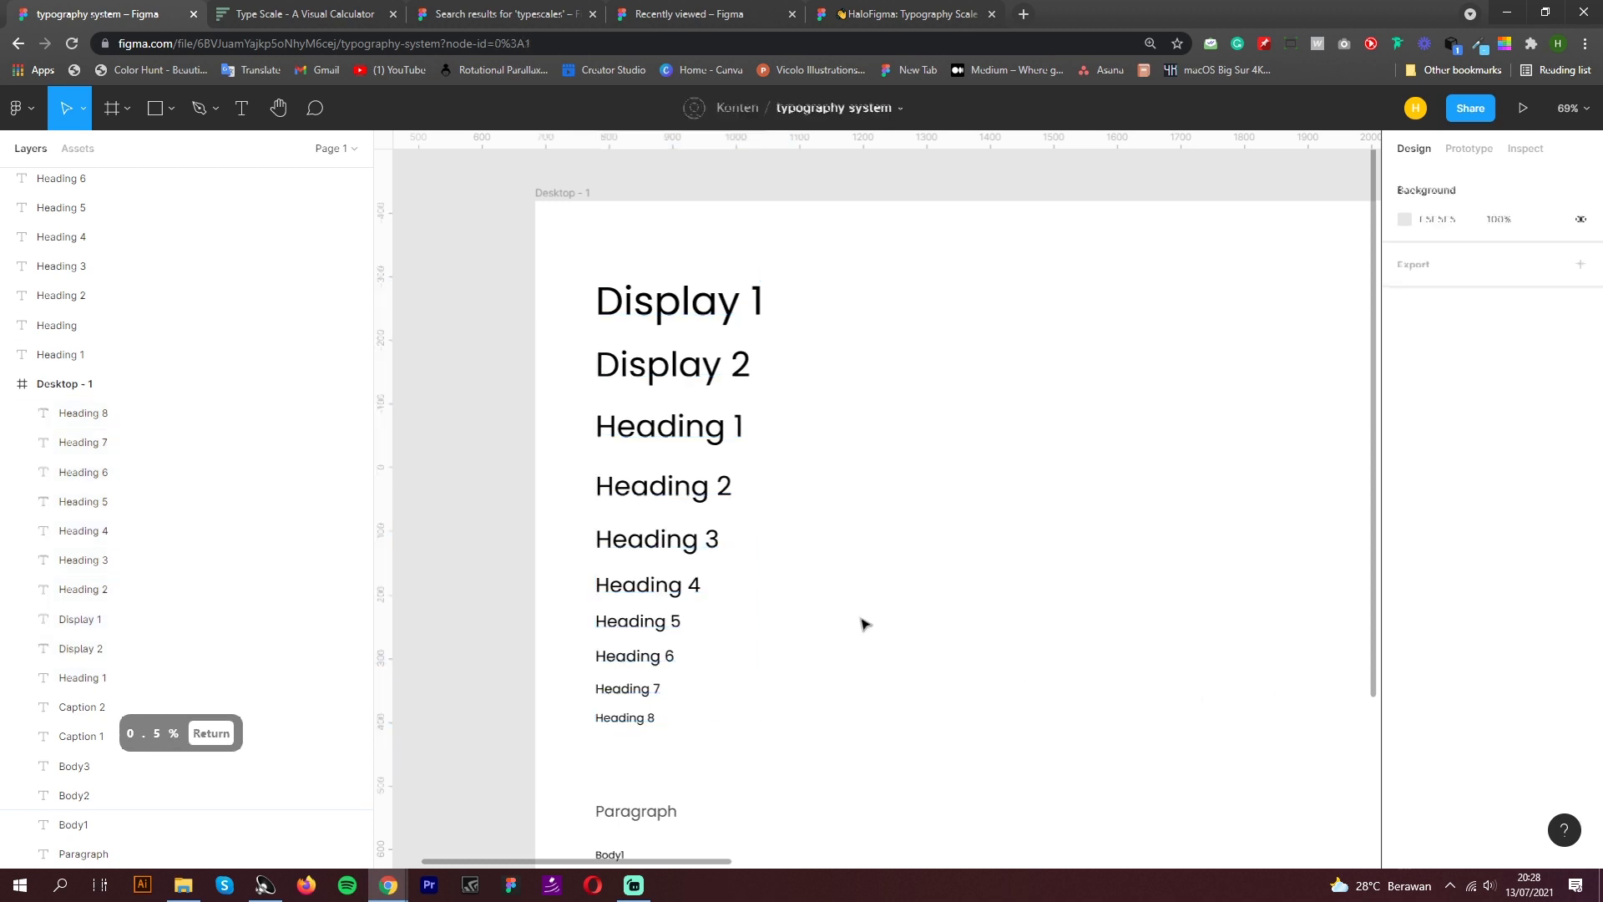
Rename the Display 1 text layer as "Display 1/Regular"
{"action": "left_click", "coordinate": [689, 329]}
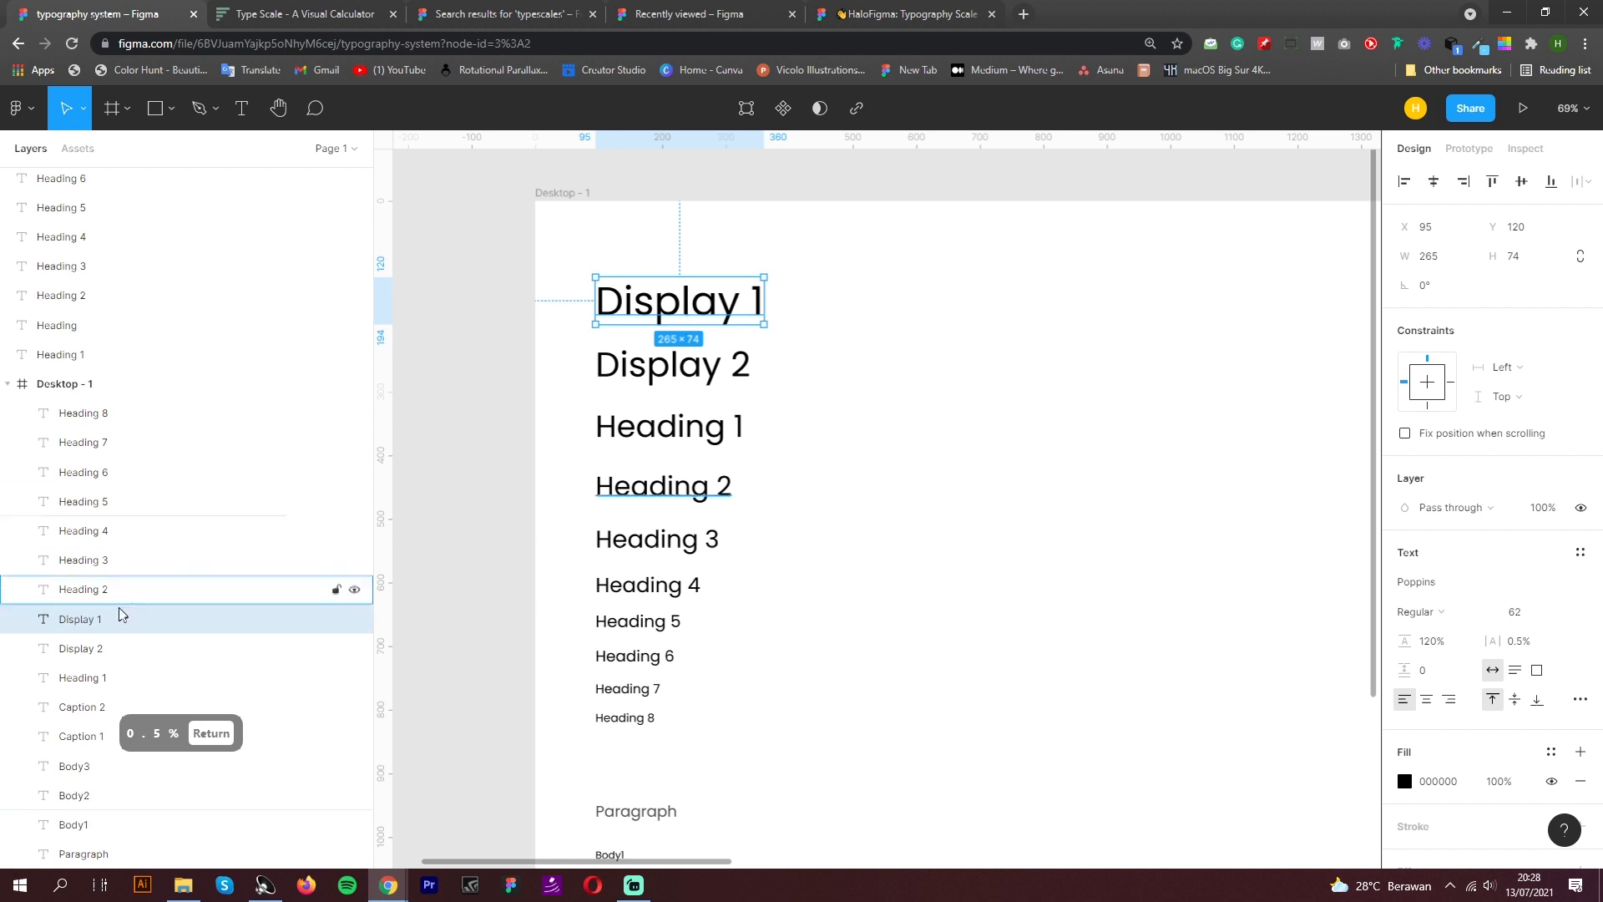
{"action": "double_click", "coordinate": [110, 628]}
{"action": "left_click", "coordinate": [152, 623]}
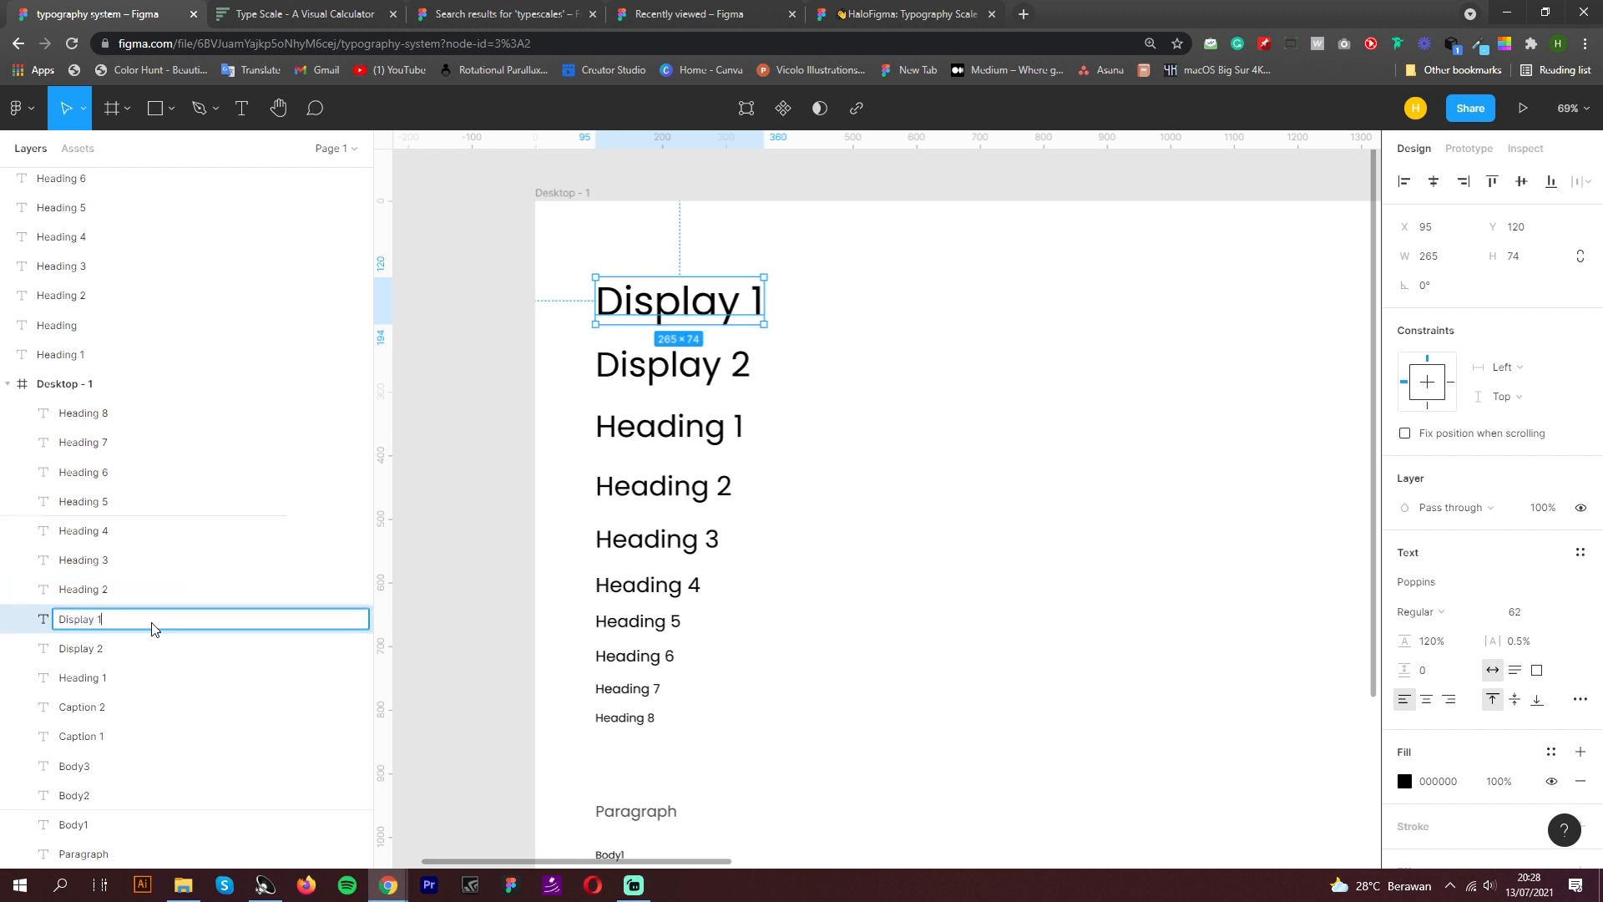
{"action": "type", "text": "/Regular"}
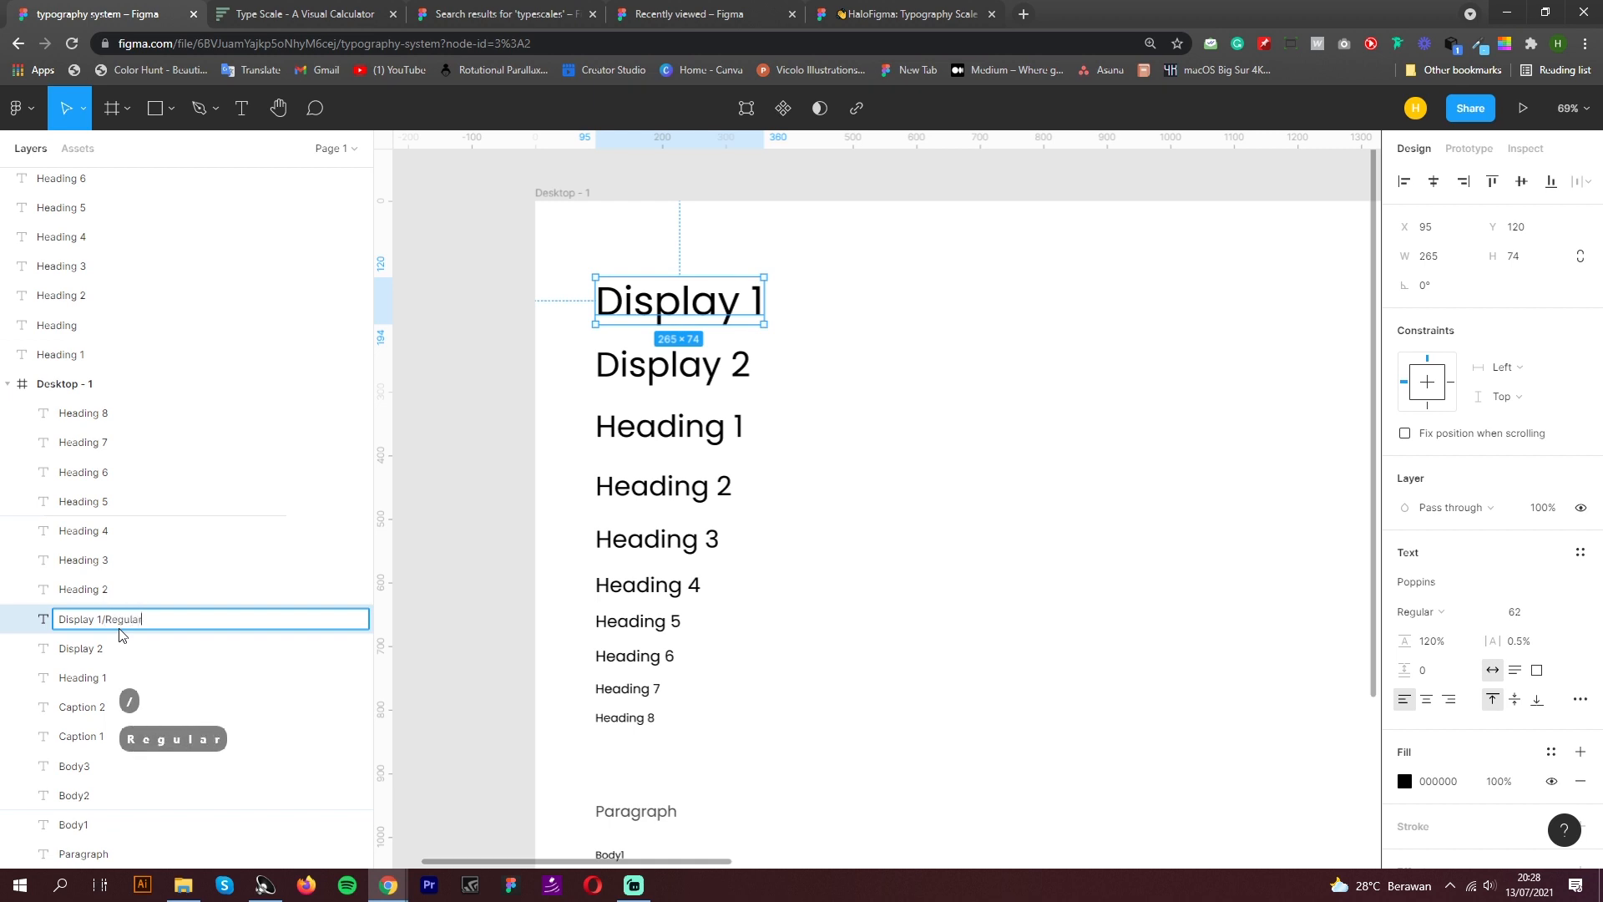
{"action": "key", "text": "Return"}
{"action": "key", "text": "ctrl+z"}
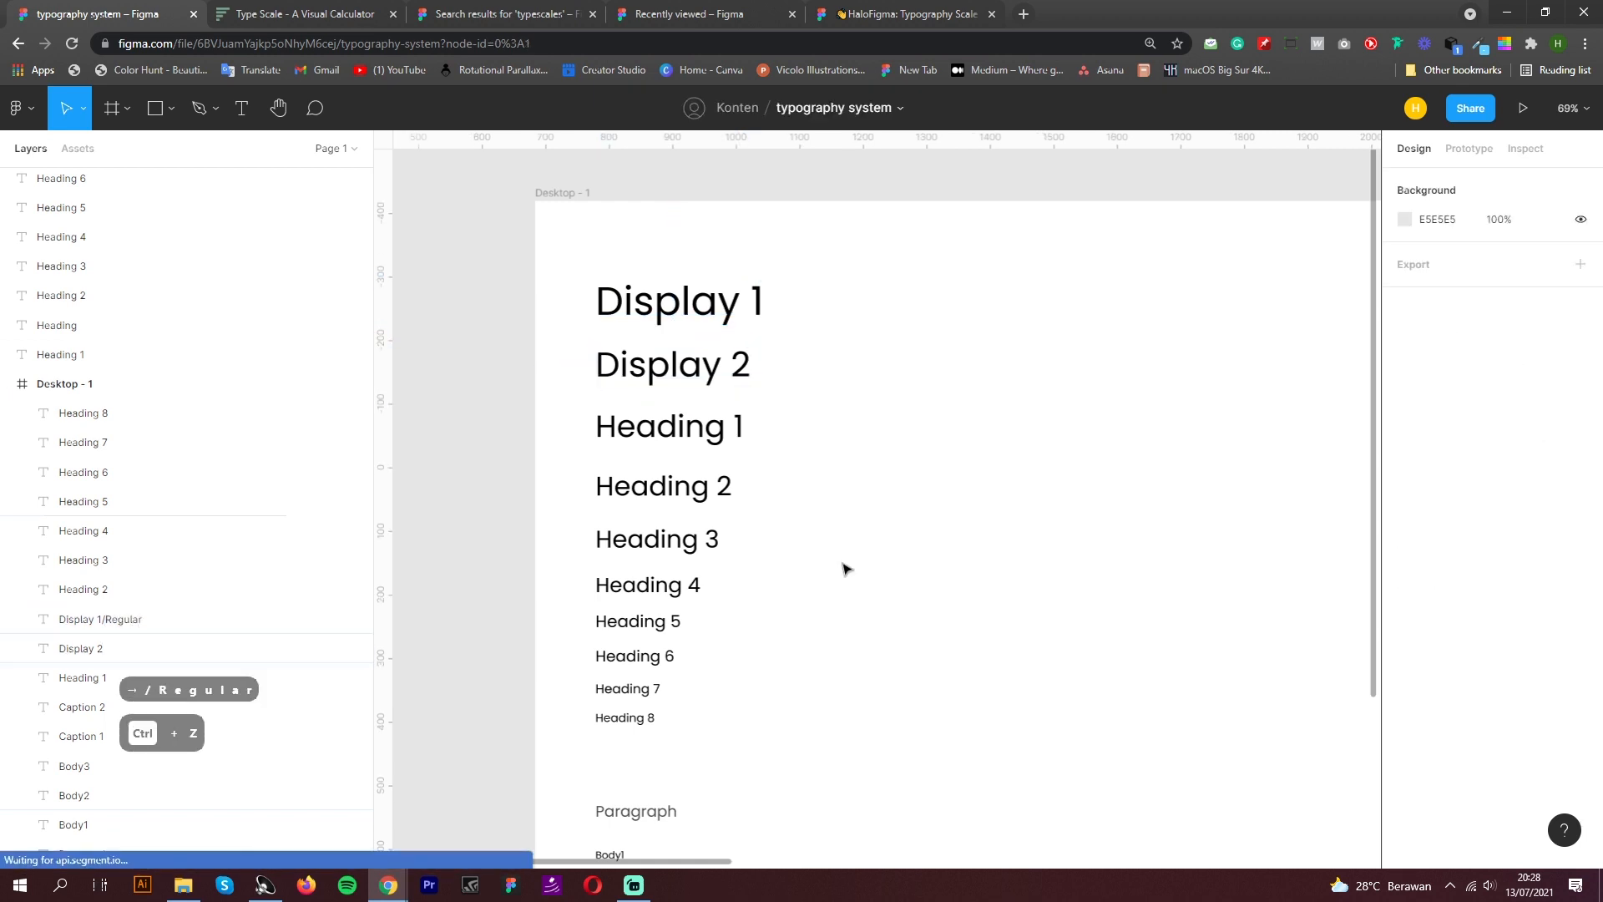
Rename the Display 2 text layer as "Display 2/regular" and copy the "/regular" suffix
{"action": "left_click", "coordinate": [706, 378]}
{"action": "double_click", "coordinate": [148, 657]}
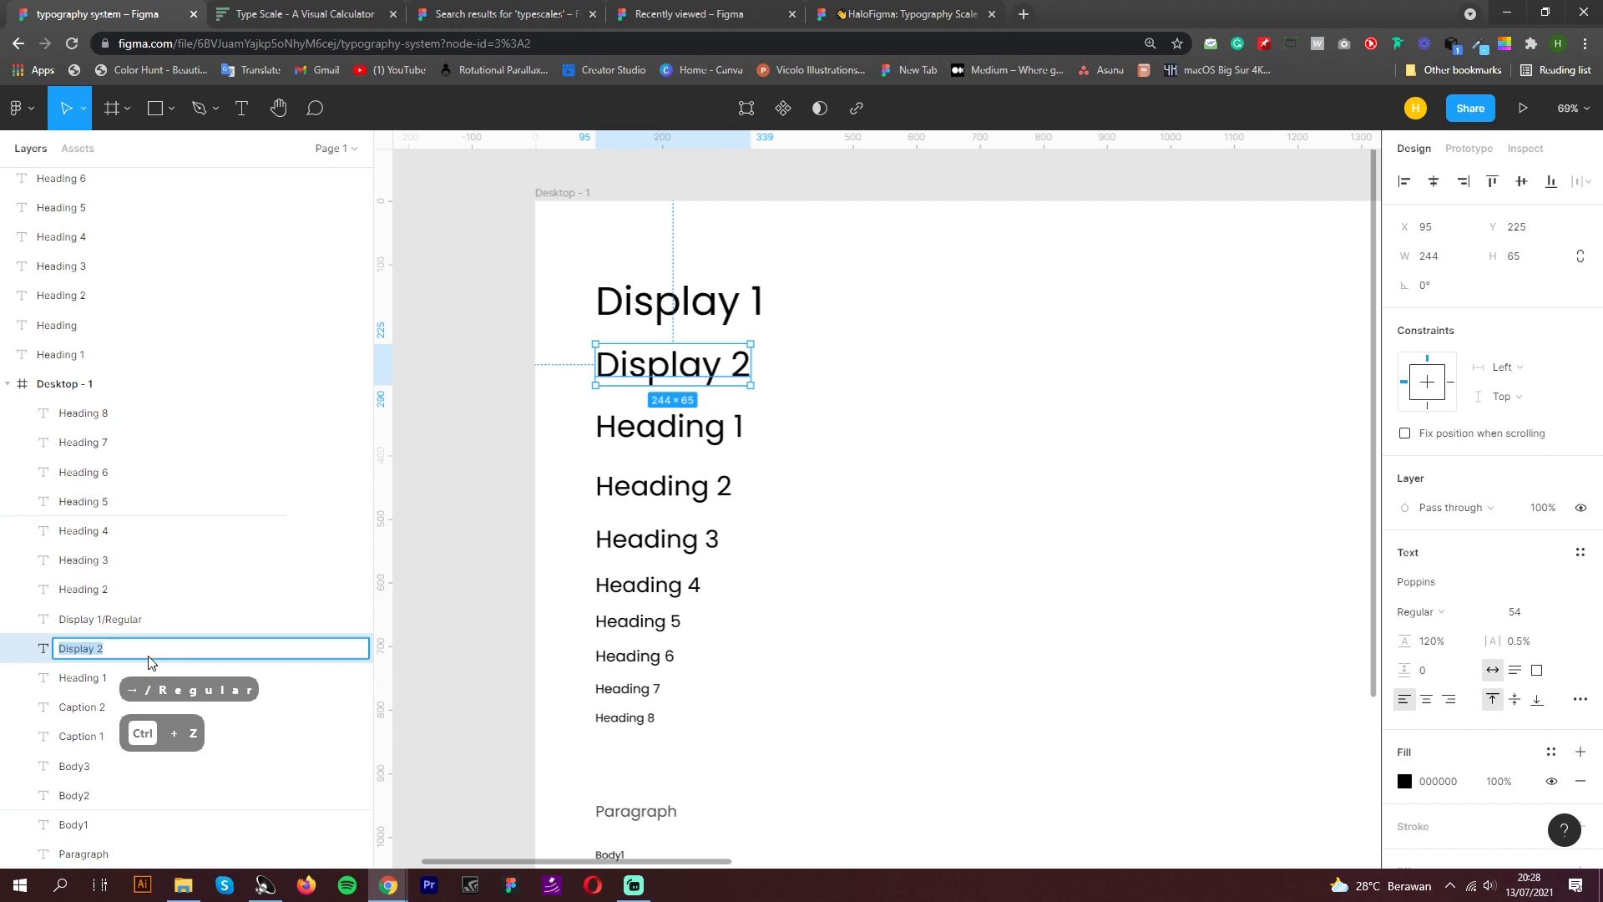
{"action": "key", "text": "Right"}
{"action": "type", "text": "/regular"}
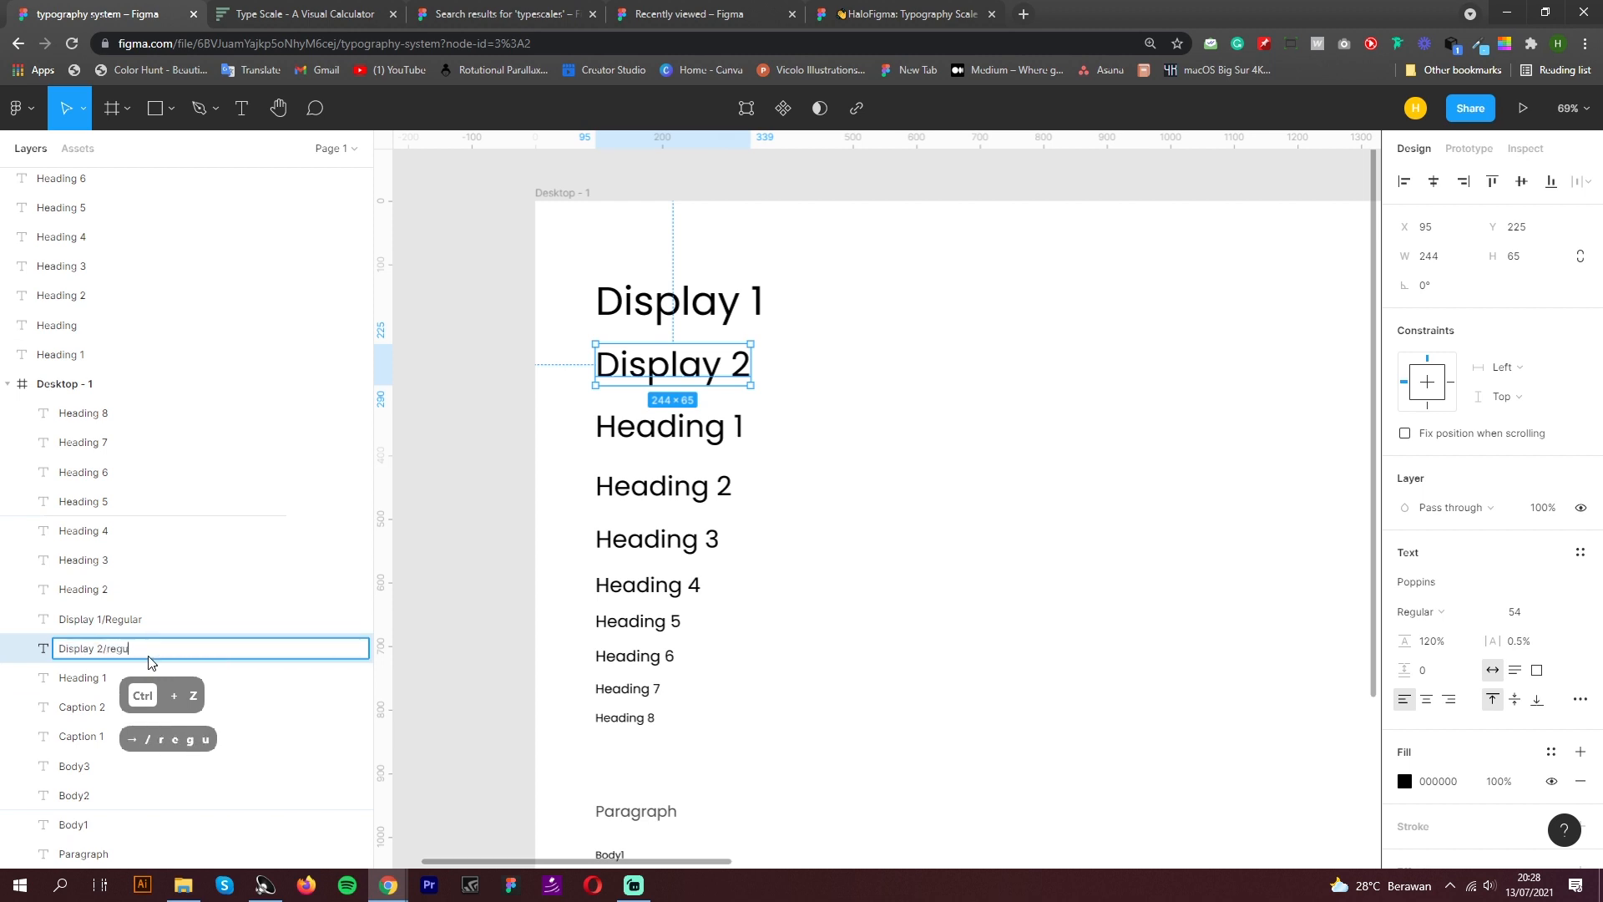
{"action": "left_click_drag", "start_coordinate": [140, 650], "coordinate": [102, 649]}
{"action": "key", "text": "ctrl+c"}
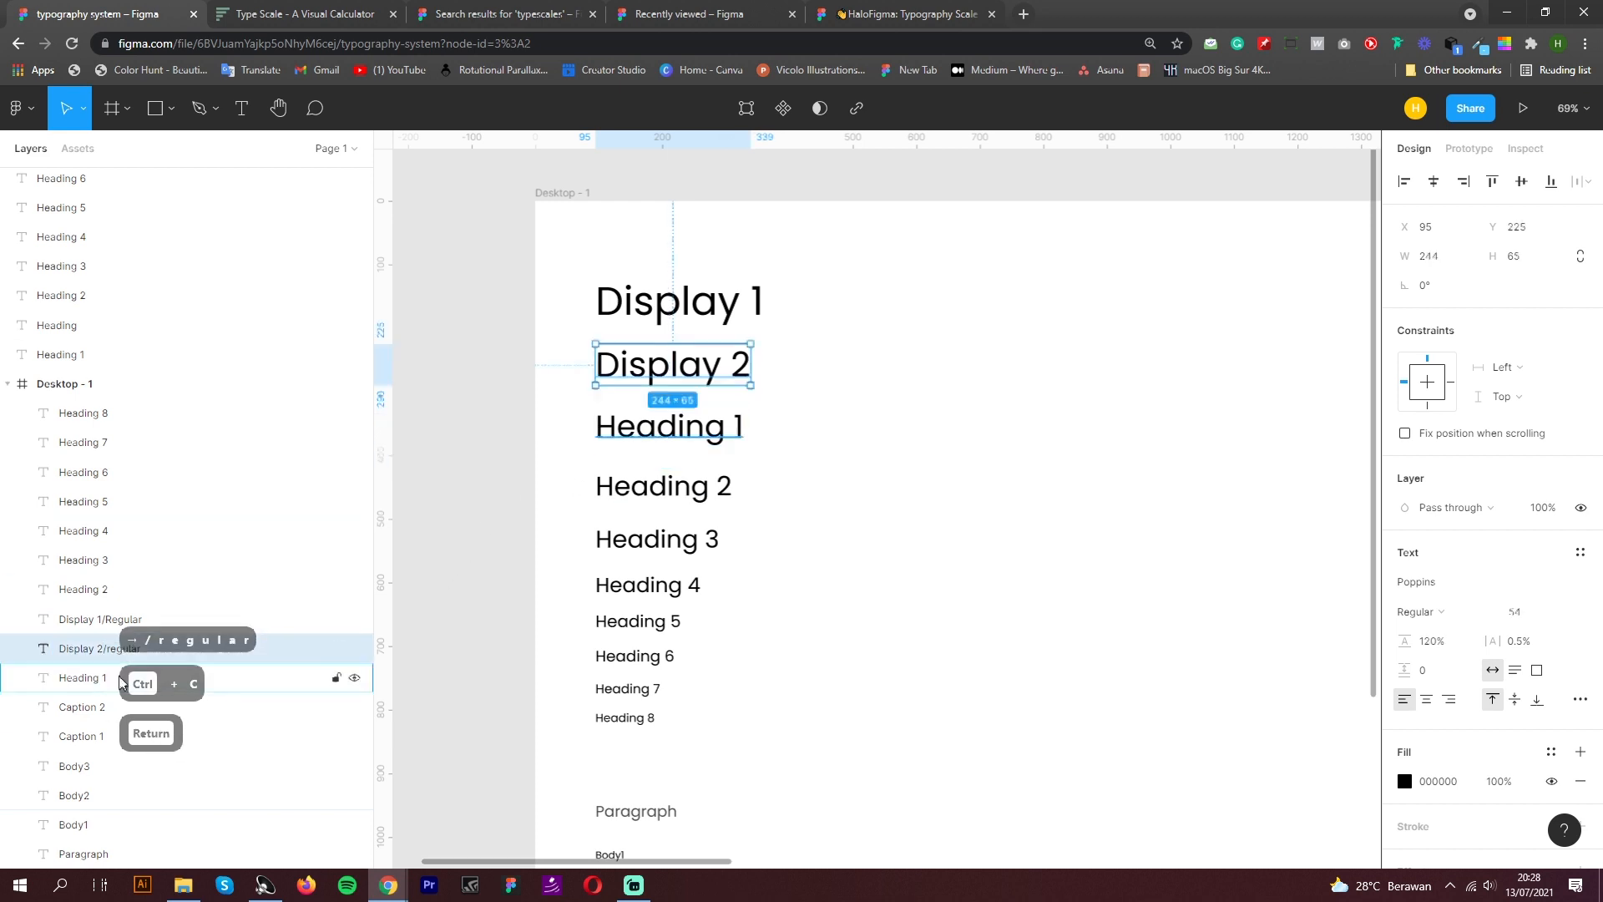
Append the copied "/regular" suffix to the layer names of the Heading 1 and Caption 2 texts in Desktop - 1
{"action": "double_click", "coordinate": [125, 677]}
{"action": "key", "text": "Right"}
{"action": "key", "text": "ctrl+v"}
{"action": "key", "text": "Return"}
{"action": "double_click", "coordinate": [146, 707]}
{"action": "key", "text": "Right"}
{"action": "key", "text": "ctrl+v"}
Append "/regular" to the layer names of the Caption 1, Body3 and Body2 texts
{"action": "double_click", "coordinate": [125, 737]}
{"action": "key", "text": "Right"}
{"action": "key", "text": "ctrl+v"}
{"action": "double_click", "coordinate": [115, 767]}
{"action": "key", "text": "Right"}
{"action": "key", "text": "ctrl+v"}
{"action": "double_click", "coordinate": [109, 797]}
{"action": "key", "text": "ctrl+v"}
{"action": "key", "text": "ctrl+z"}
{"action": "key", "text": "Right"}
{"action": "key", "text": "ctrl+v"}
Append "/regular" to the layer names of the Desktop - 1 headings from Heading 8 up to Heading 2
{"action": "double_click", "coordinate": [126, 418]}
{"action": "key", "text": "Right"}
{"action": "key", "text": "ctrl+v"}
{"action": "double_click", "coordinate": [165, 445]}
{"action": "key", "text": "Right"}
{"action": "key", "text": "ctrl+v"}
{"action": "double_click", "coordinate": [159, 477]}
{"action": "key", "text": "Right"}
{"action": "key", "text": "ctrl+v"}
{"action": "double_click", "coordinate": [158, 505]}
{"action": "key", "text": "Right"}
{"action": "key", "text": "ctrl+v"}
{"action": "double_click", "coordinate": [227, 536]}
{"action": "key", "text": "Right"}
{"action": "key", "text": "ctrl+v"}
Append "/regular" to the layer names of the Body1 and Paragraph texts
{"action": "double_click", "coordinate": [186, 826]}
{"action": "key", "text": "Right"}
{"action": "key", "text": "ctrl+v"}
{"action": "double_click", "coordinate": [171, 855]}
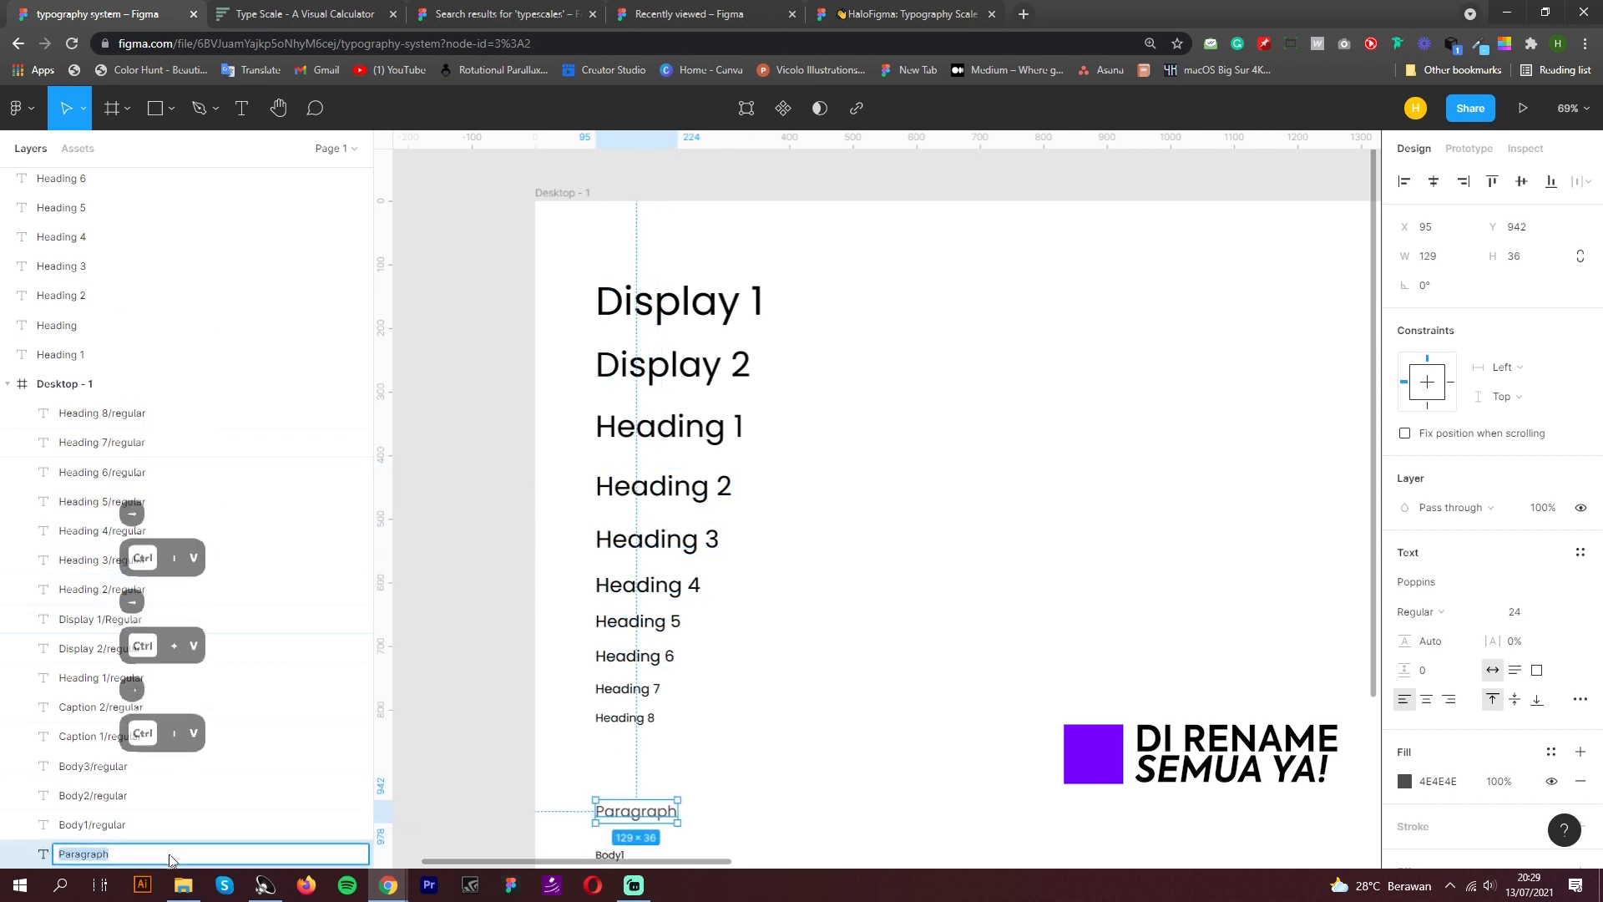
{"action": "key", "text": "Right"}
{"action": "key", "text": "ctrl+v"}
{"action": "left_click", "coordinate": [493, 830]}
{"action": "left_click", "coordinate": [667, 814]}
{"action": "left_click", "coordinate": [530, 537]}
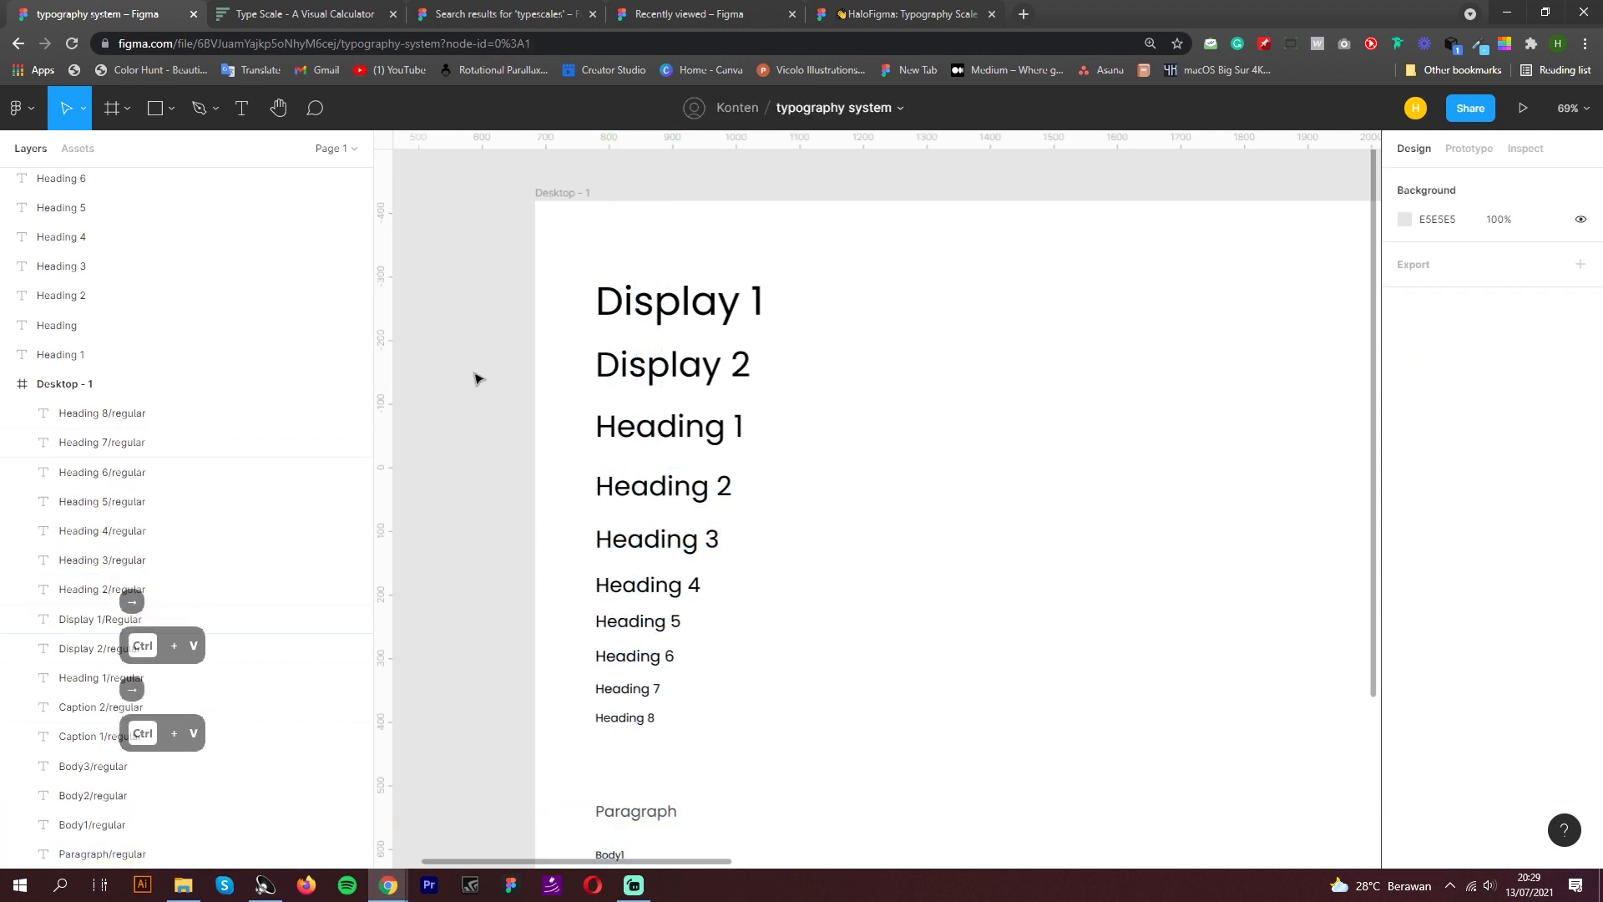
Review the shared text settings of all texts from Display 1 to Heading 8 in Desktop - 1
{"action": "scroll", "coordinate": [476, 375], "scroll_direction": "down", "scroll_amount": 3}
{"action": "scroll", "coordinate": [559, 443], "scroll_direction": "up", "scroll_amount": 3}
{"action": "scroll", "coordinate": [698, 384], "scroll_direction": "down", "scroll_amount": 3}
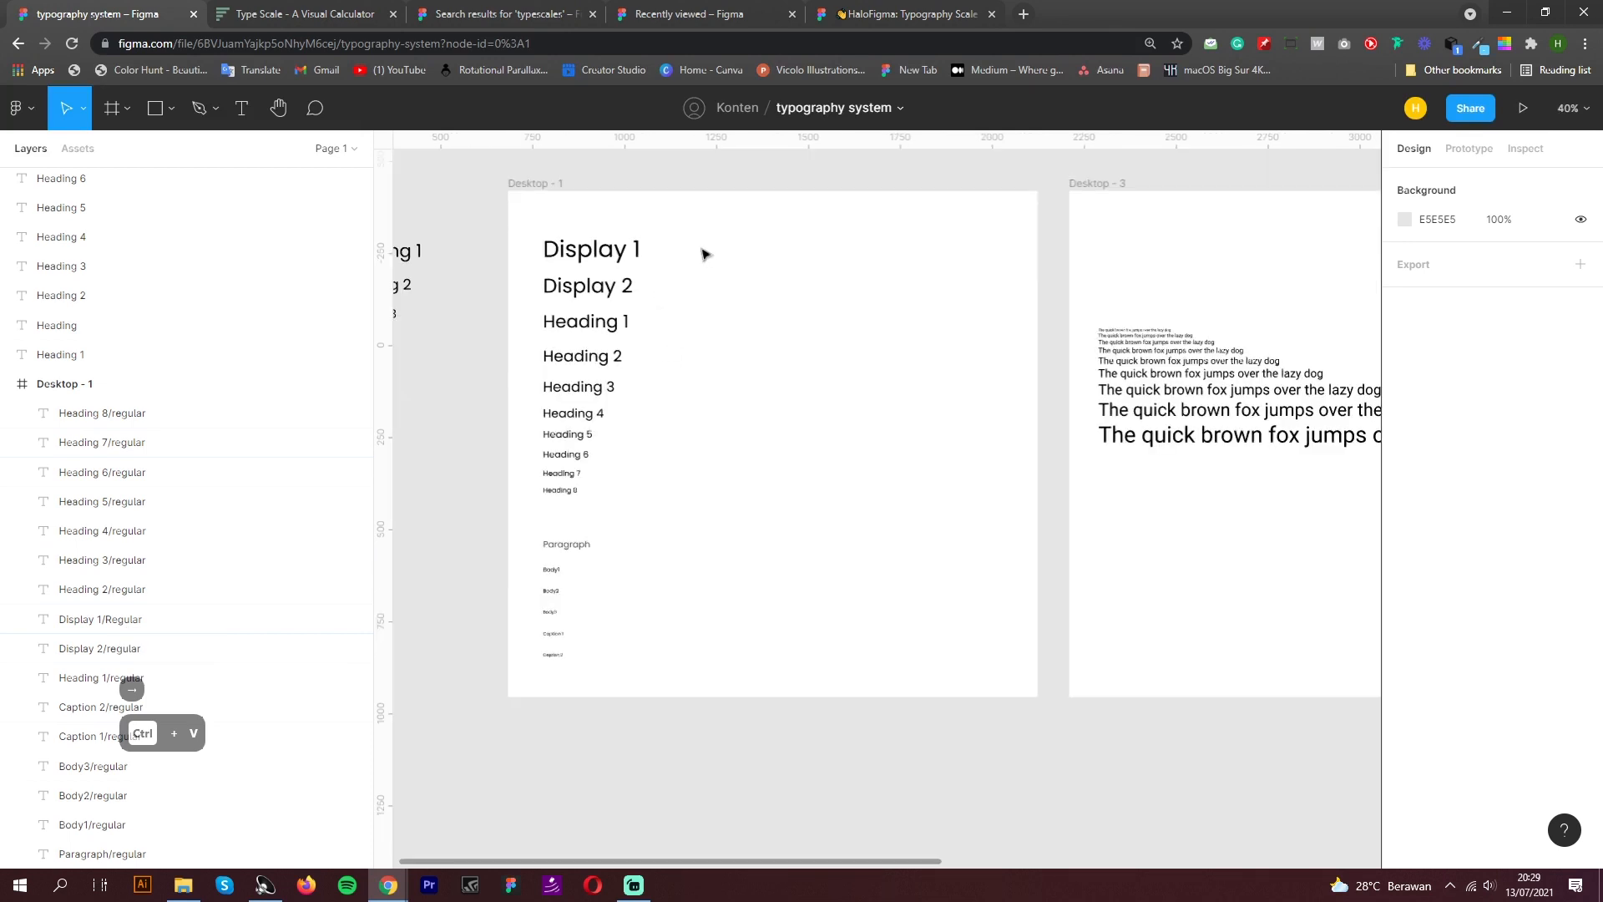
{"action": "left_click_drag", "start_coordinate": [711, 227], "coordinate": [526, 505]}
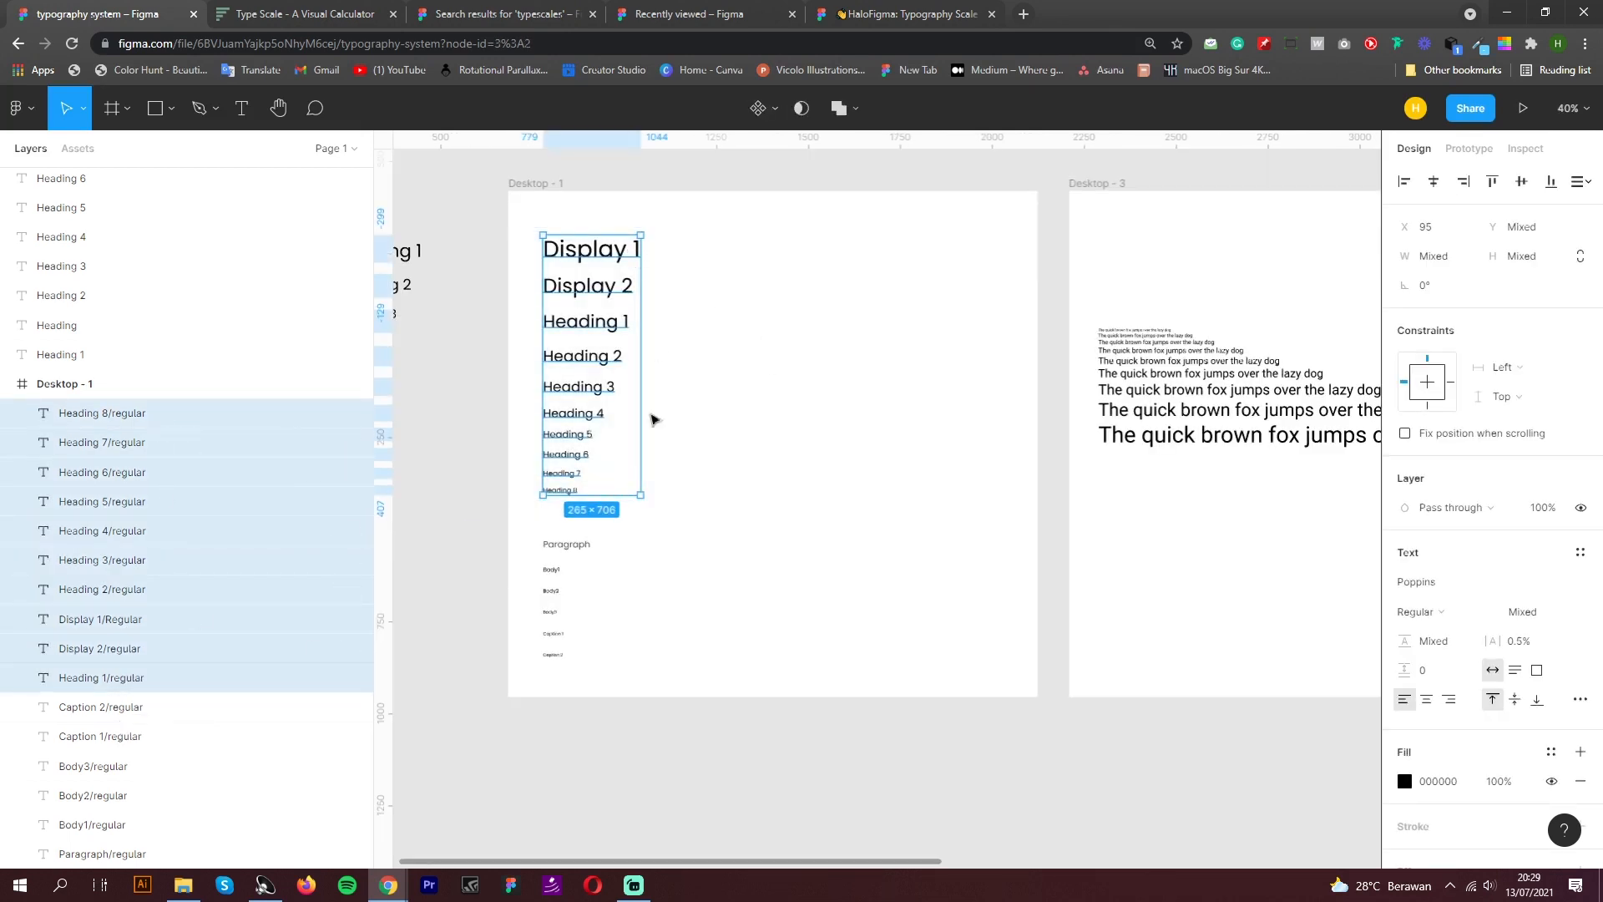
{"action": "scroll", "coordinate": [591, 484], "scroll_direction": "up", "scroll_amount": 2}
{"action": "scroll", "coordinate": [580, 425], "scroll_direction": "down", "scroll_amount": 2}
{"action": "scroll", "coordinate": [607, 302], "scroll_direction": "up", "scroll_amount": 3}
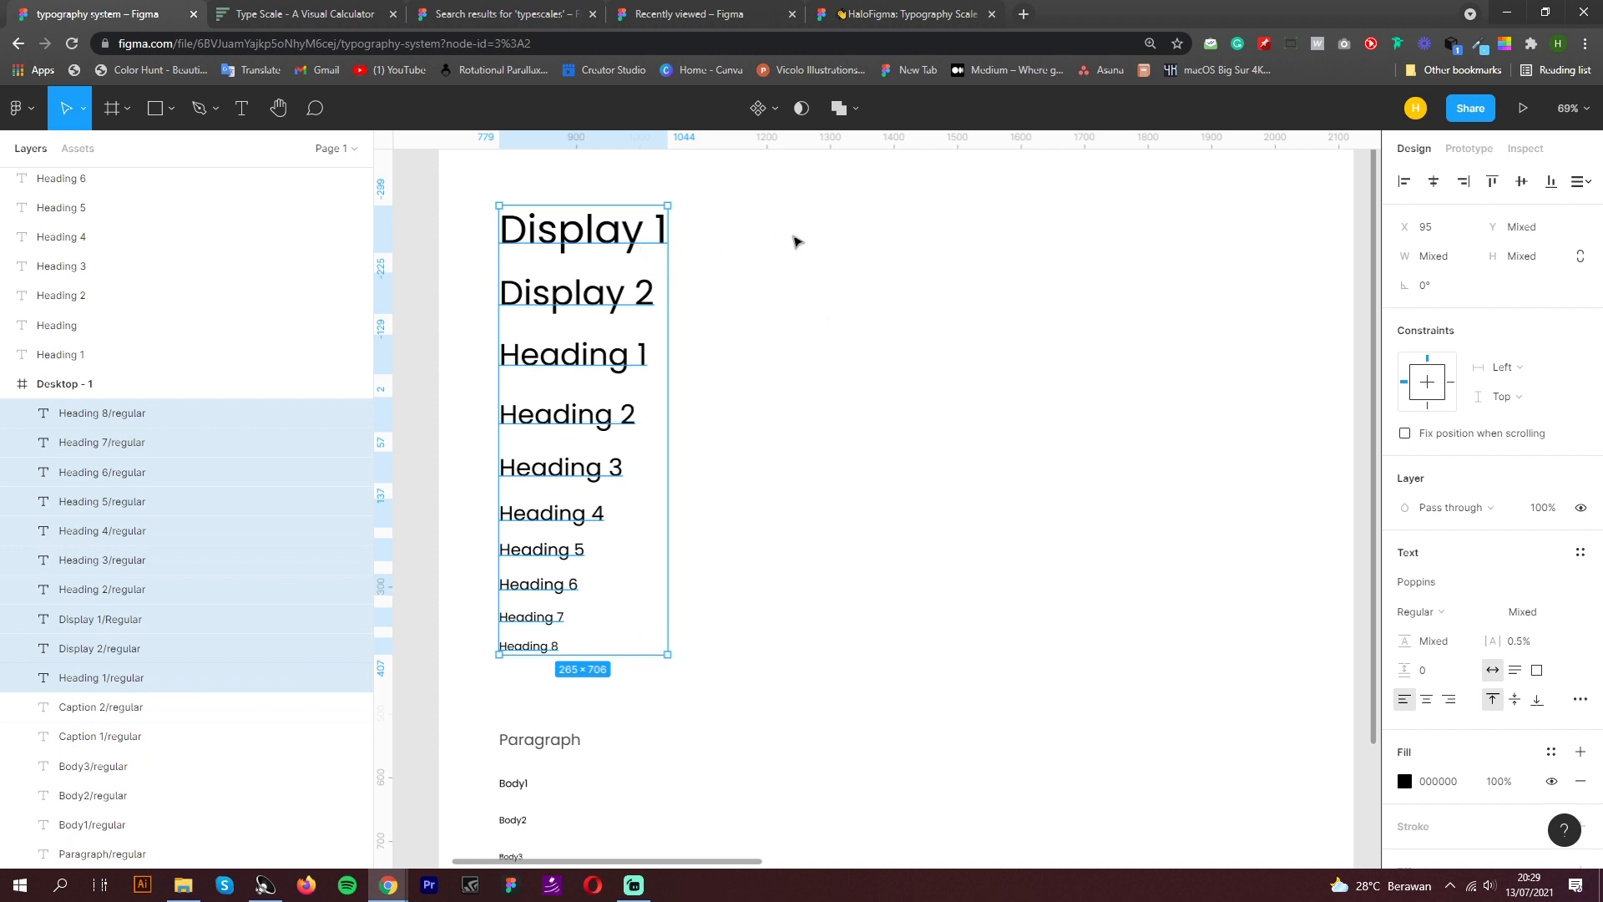
{"action": "left_click", "coordinate": [786, 298]}
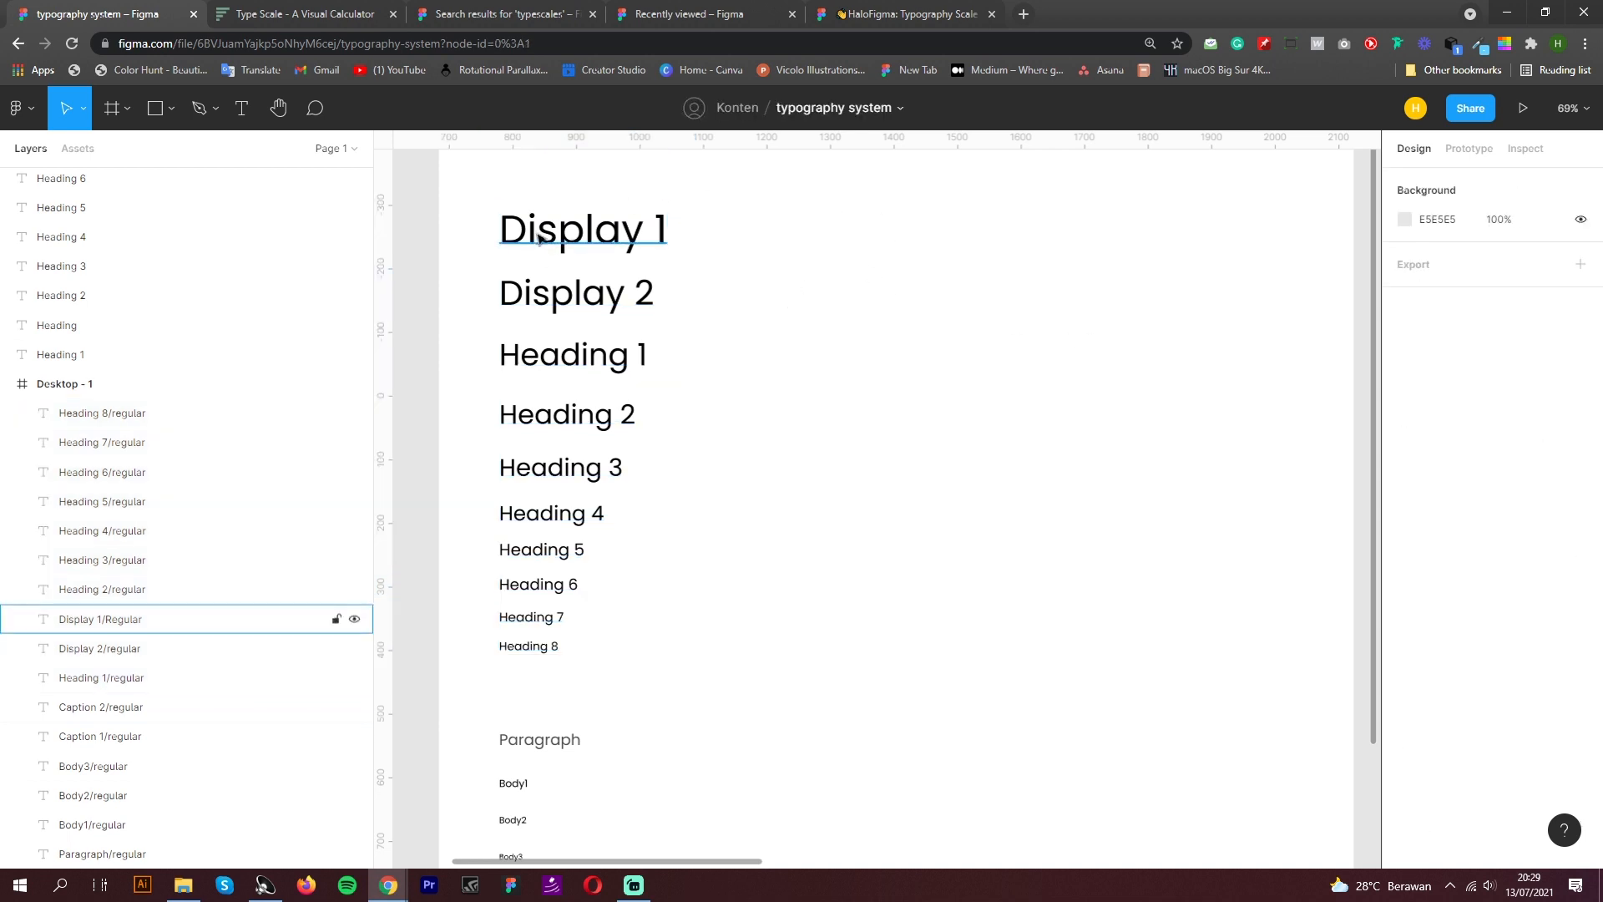
Create a text style named "Display 1/Regular" from the Display 1 text and check it in the list of text styles
{"action": "left_click", "coordinate": [613, 236]}
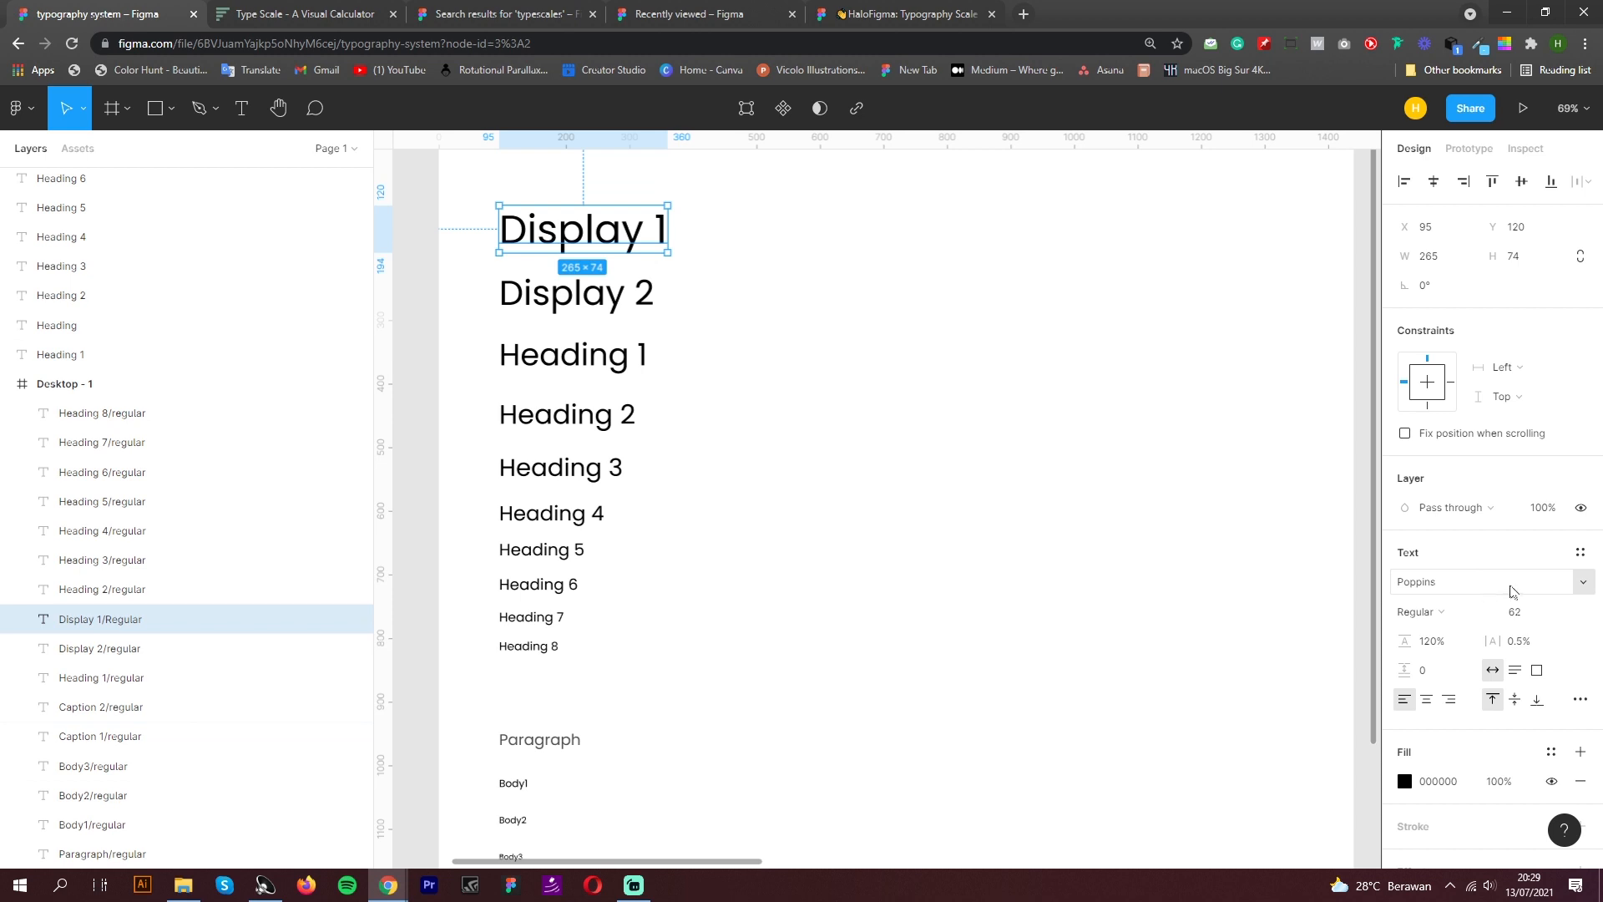
{"action": "left_click", "coordinate": [1580, 552]}
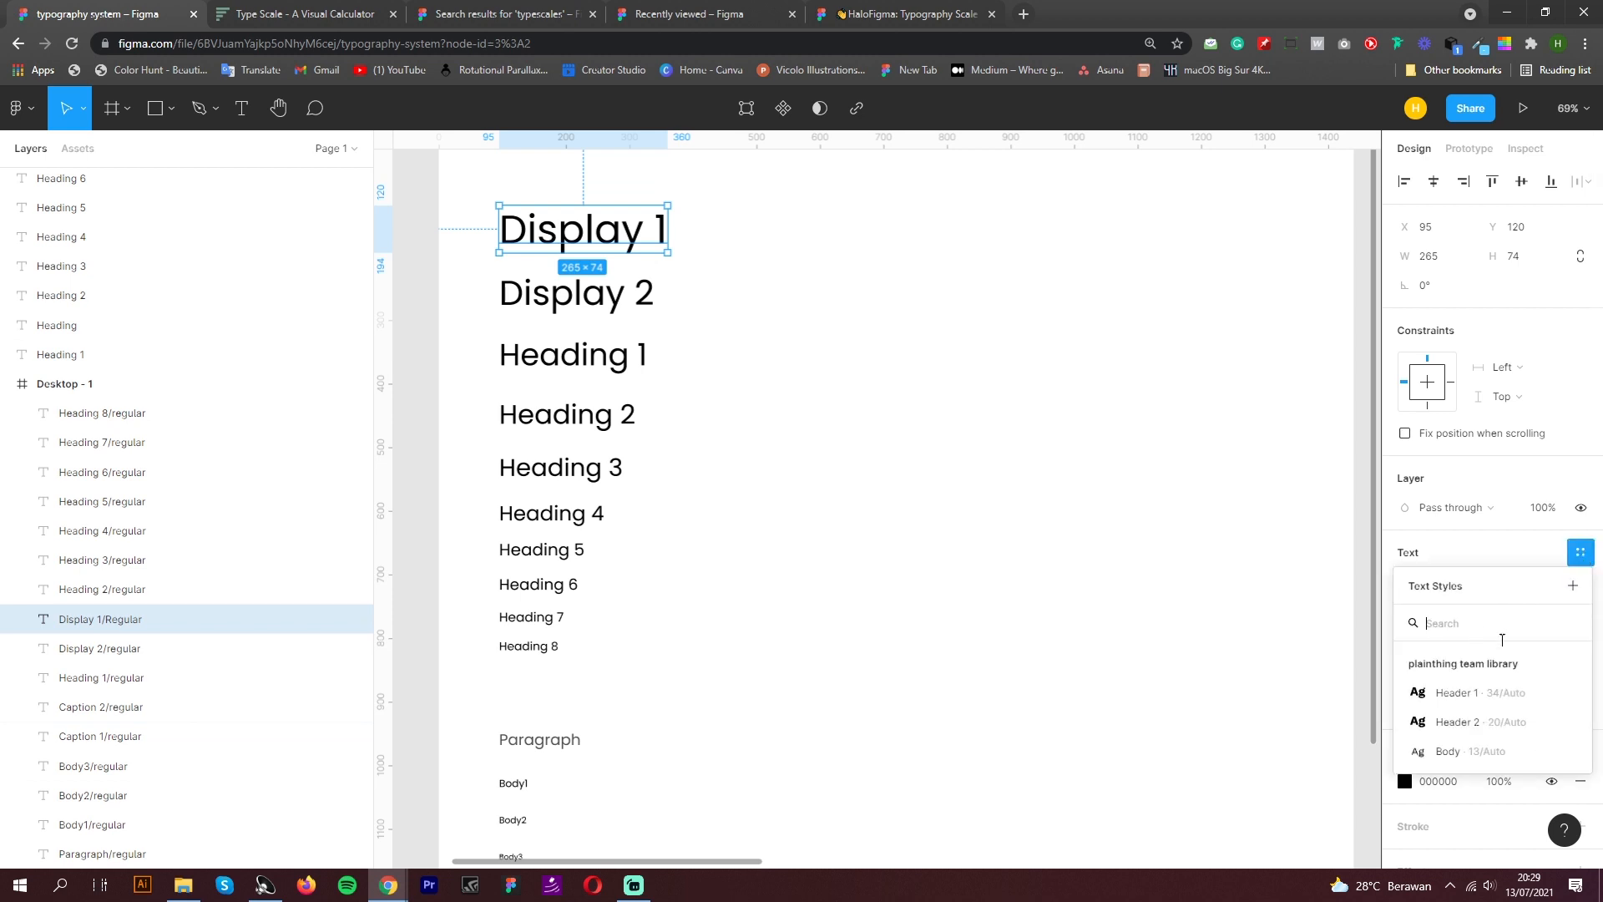
{"action": "left_click", "coordinate": [1584, 591]}
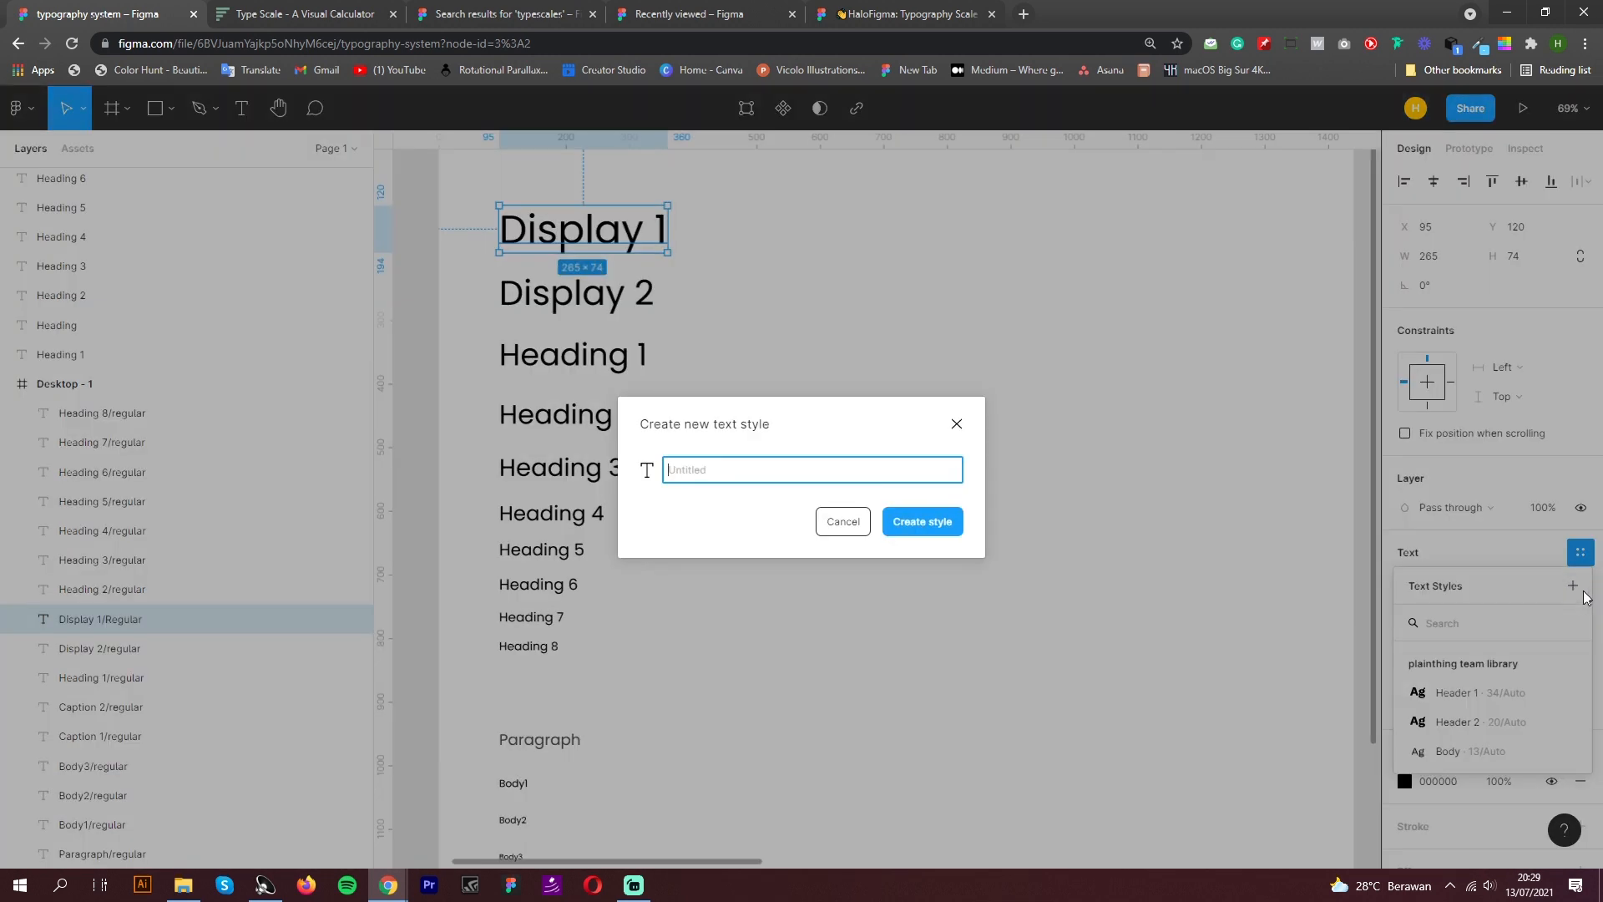
{"action": "type", "text": "Disp"}
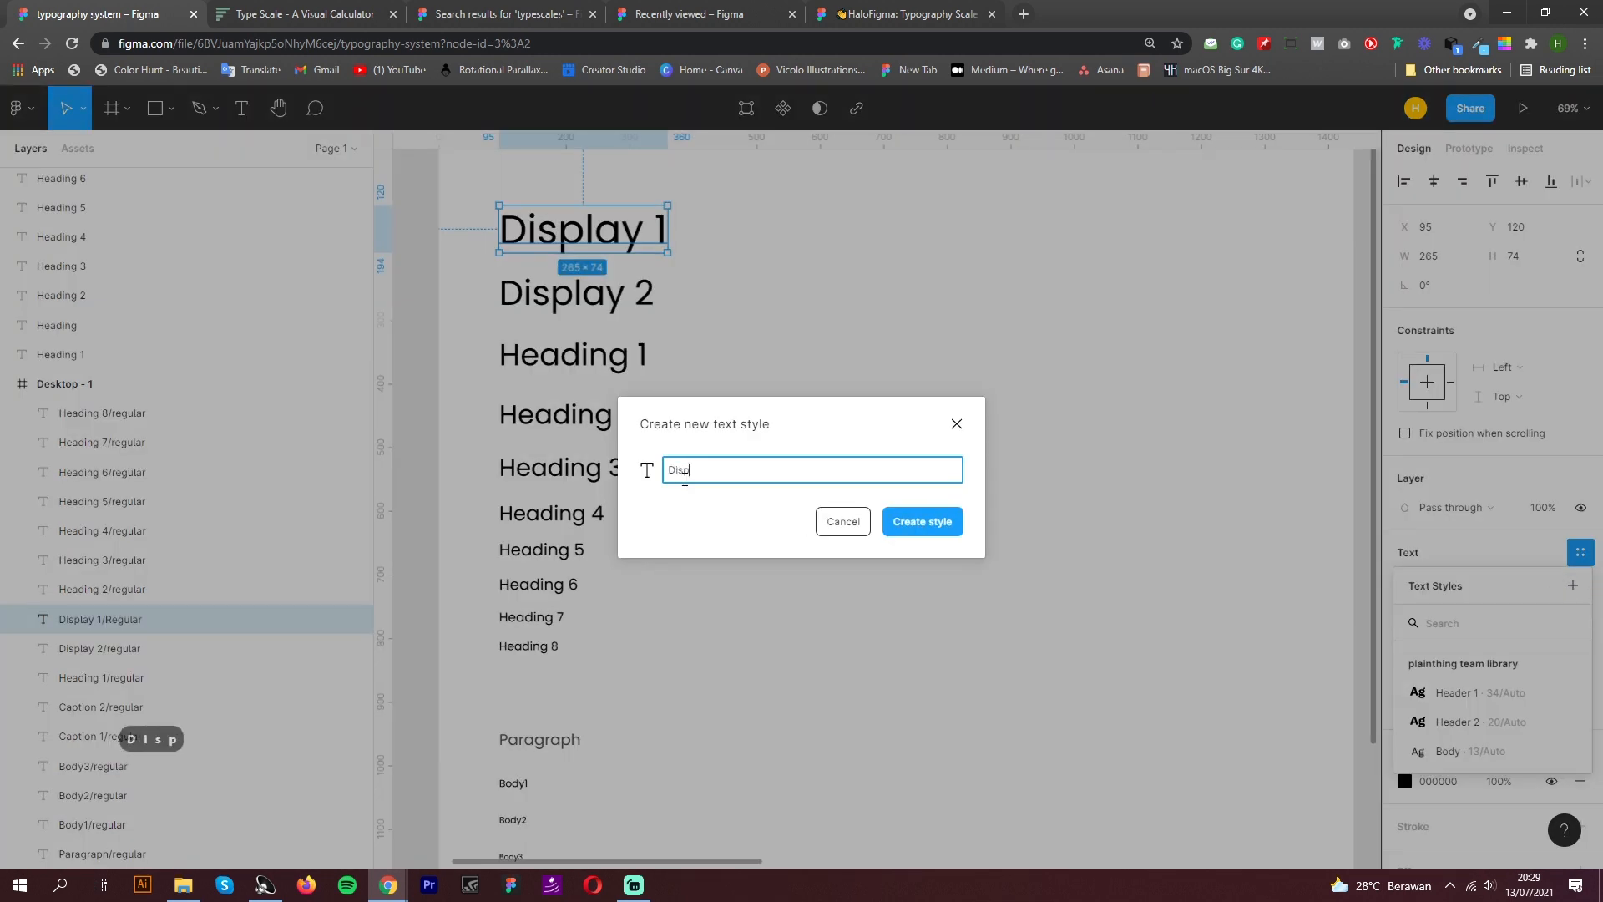
{"action": "type", "text": "lay 1"}
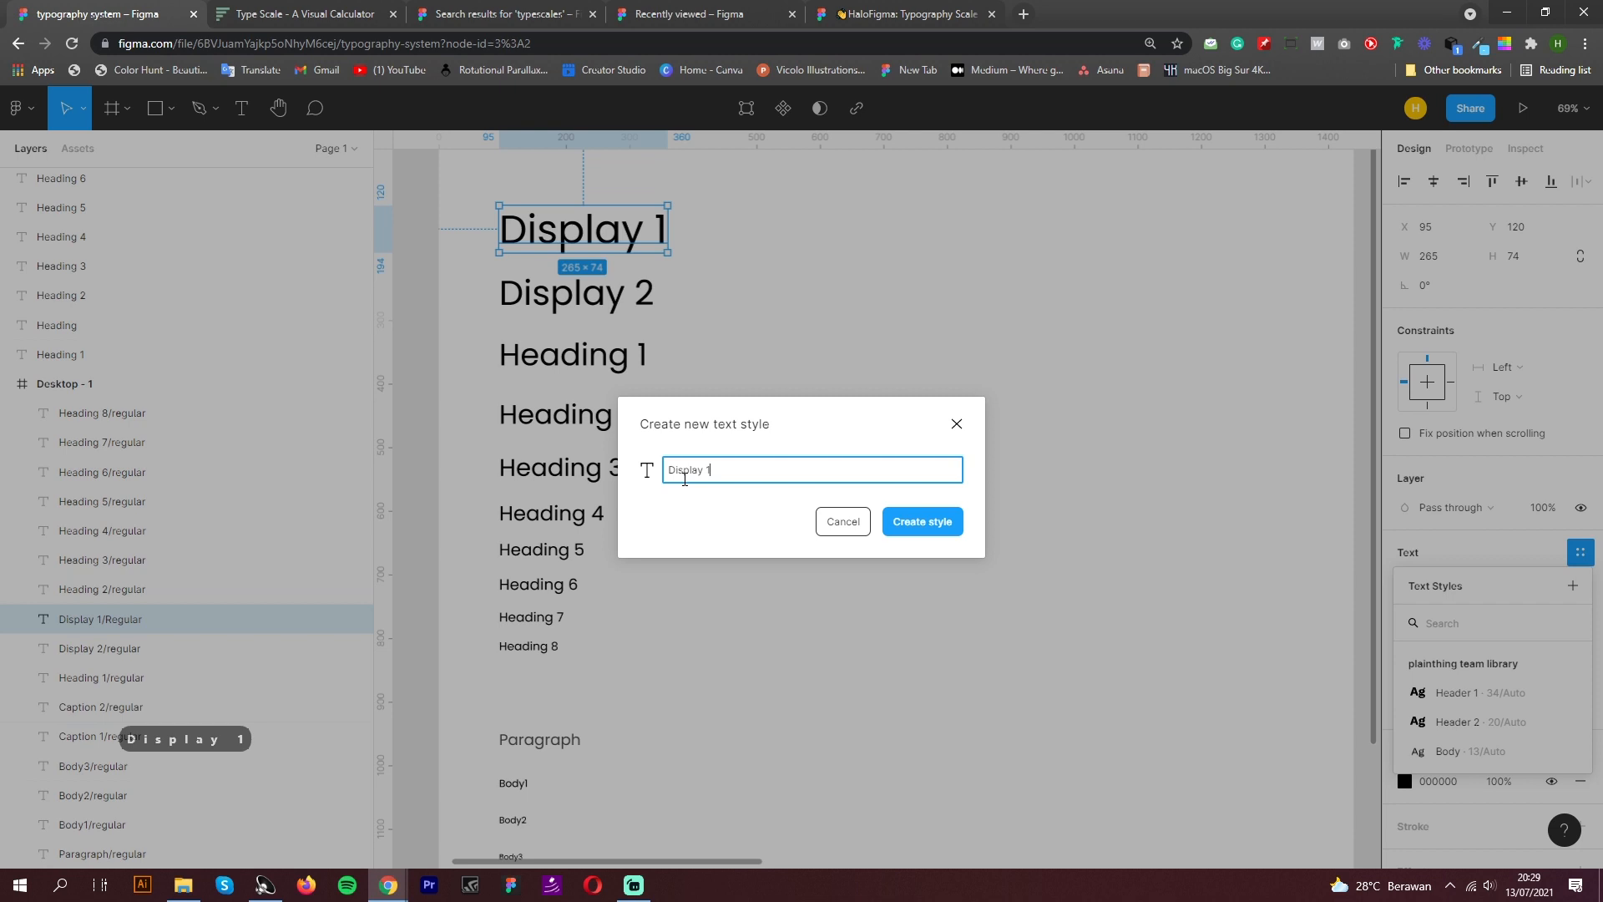
{"action": "type", "text": "/R"}
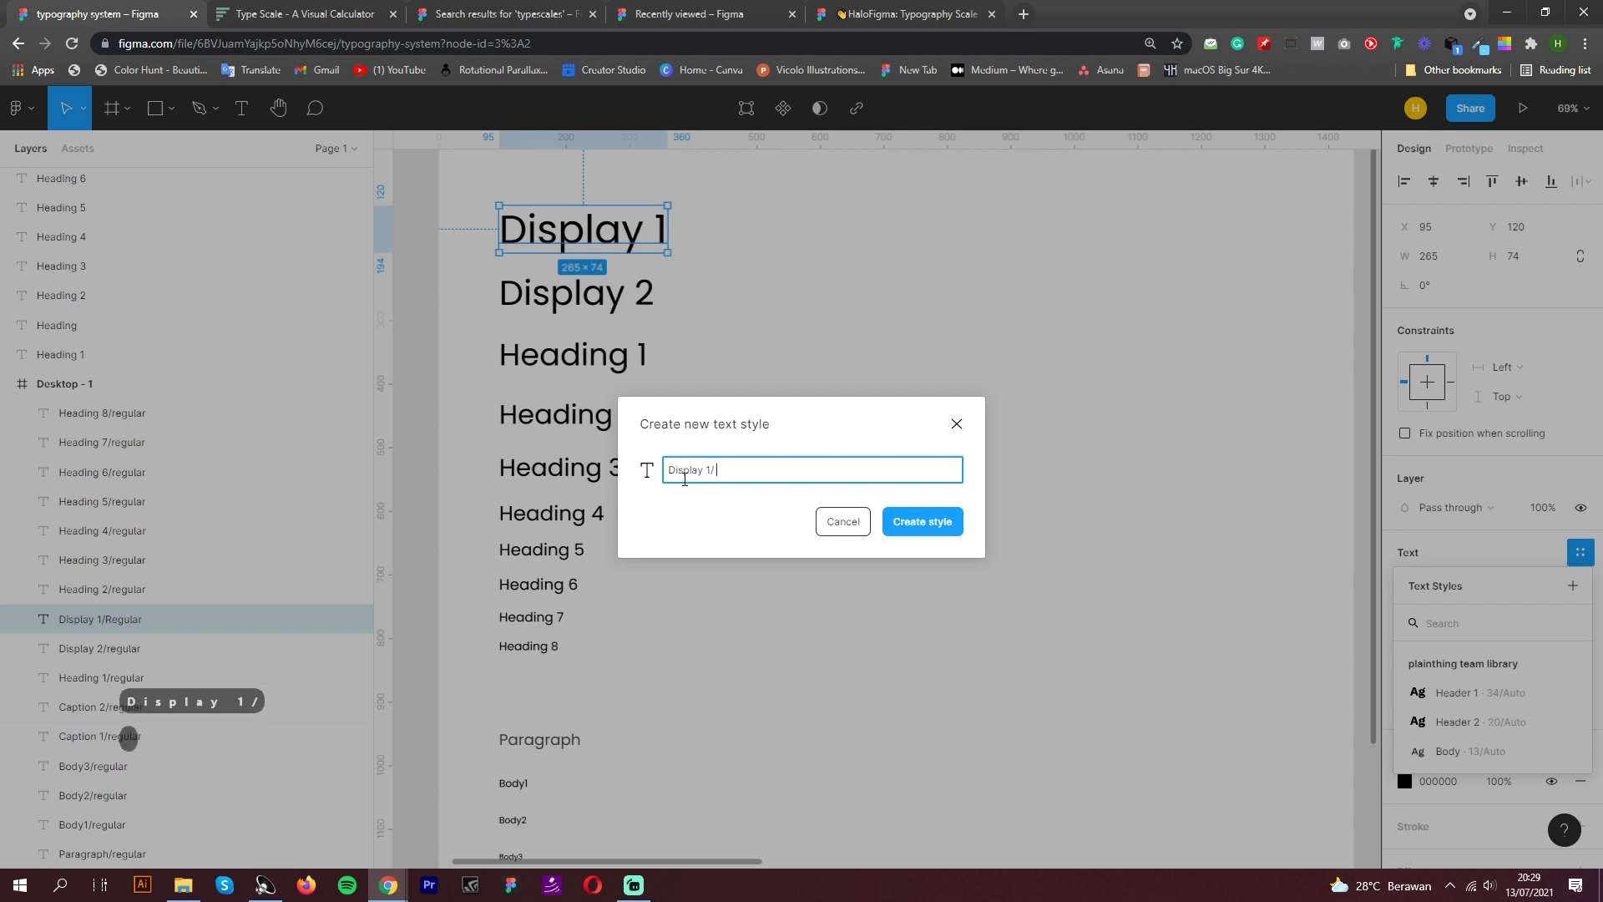
{"action": "key", "text": "F11"}
{"action": "key", "text": "BackSpace"}
{"action": "key", "text": "BackSpace"}
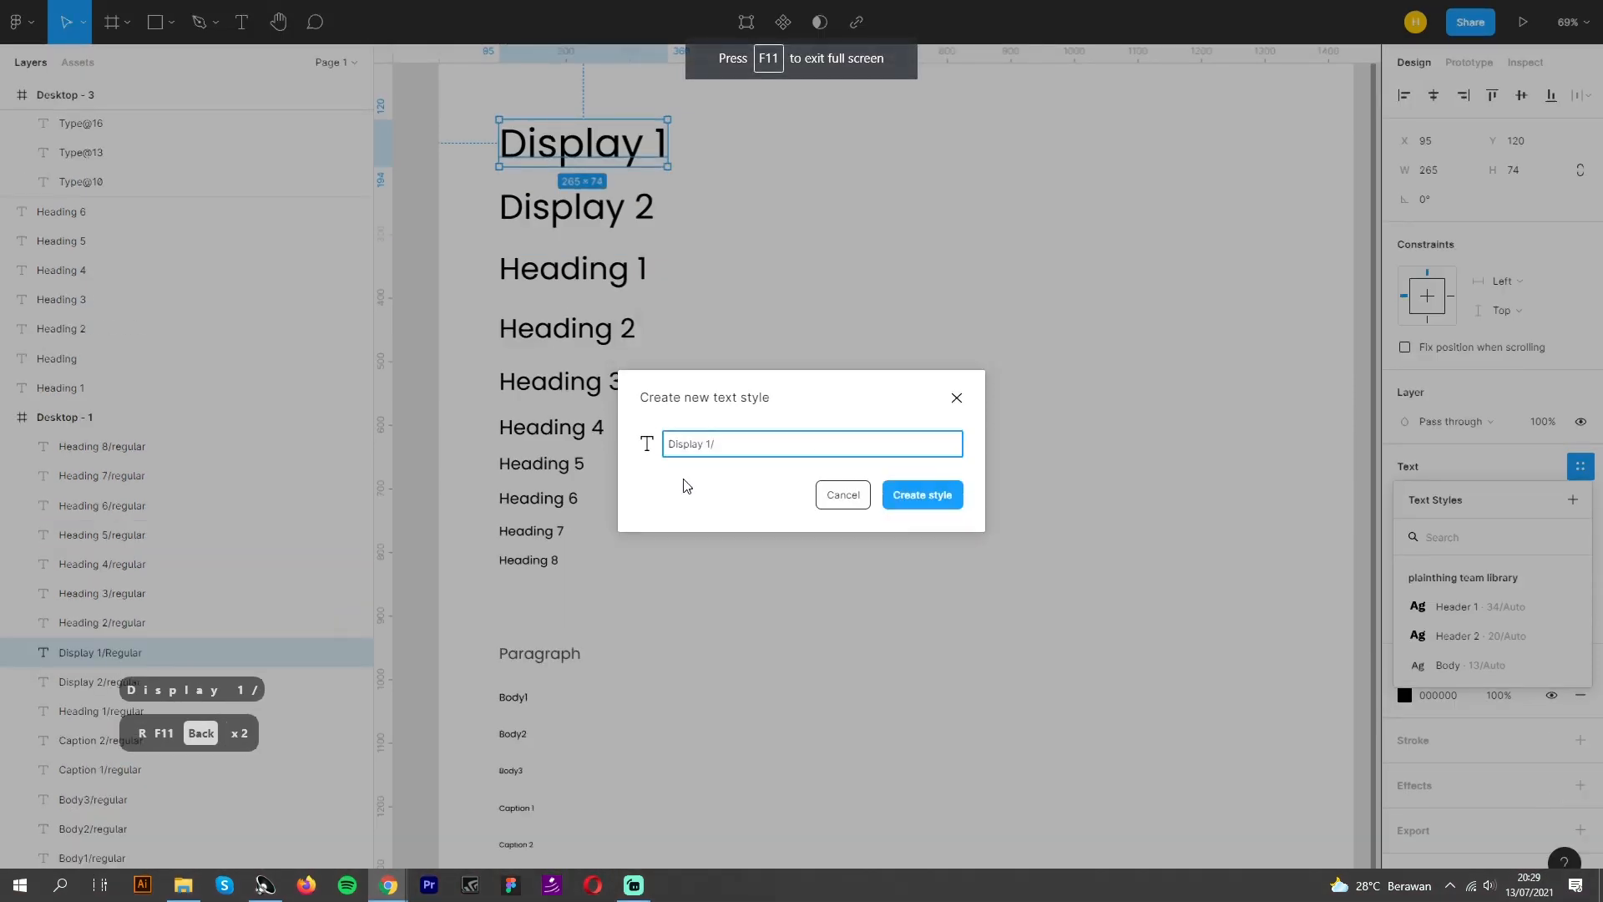
{"action": "key", "text": "F11"}
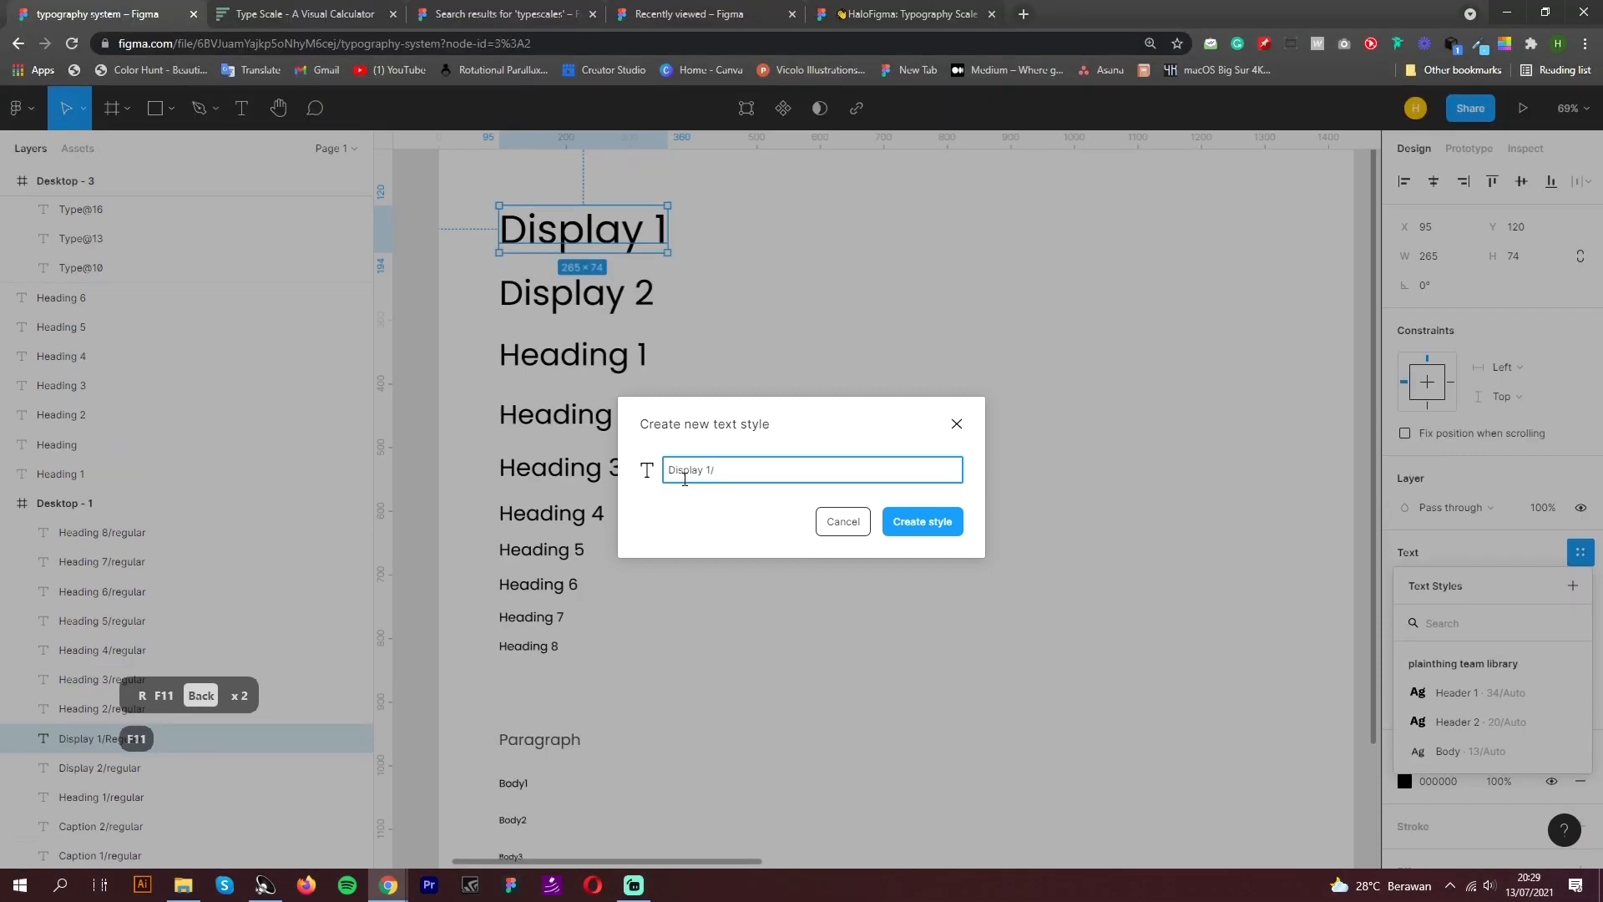
{"action": "type", "text": "Regular"}
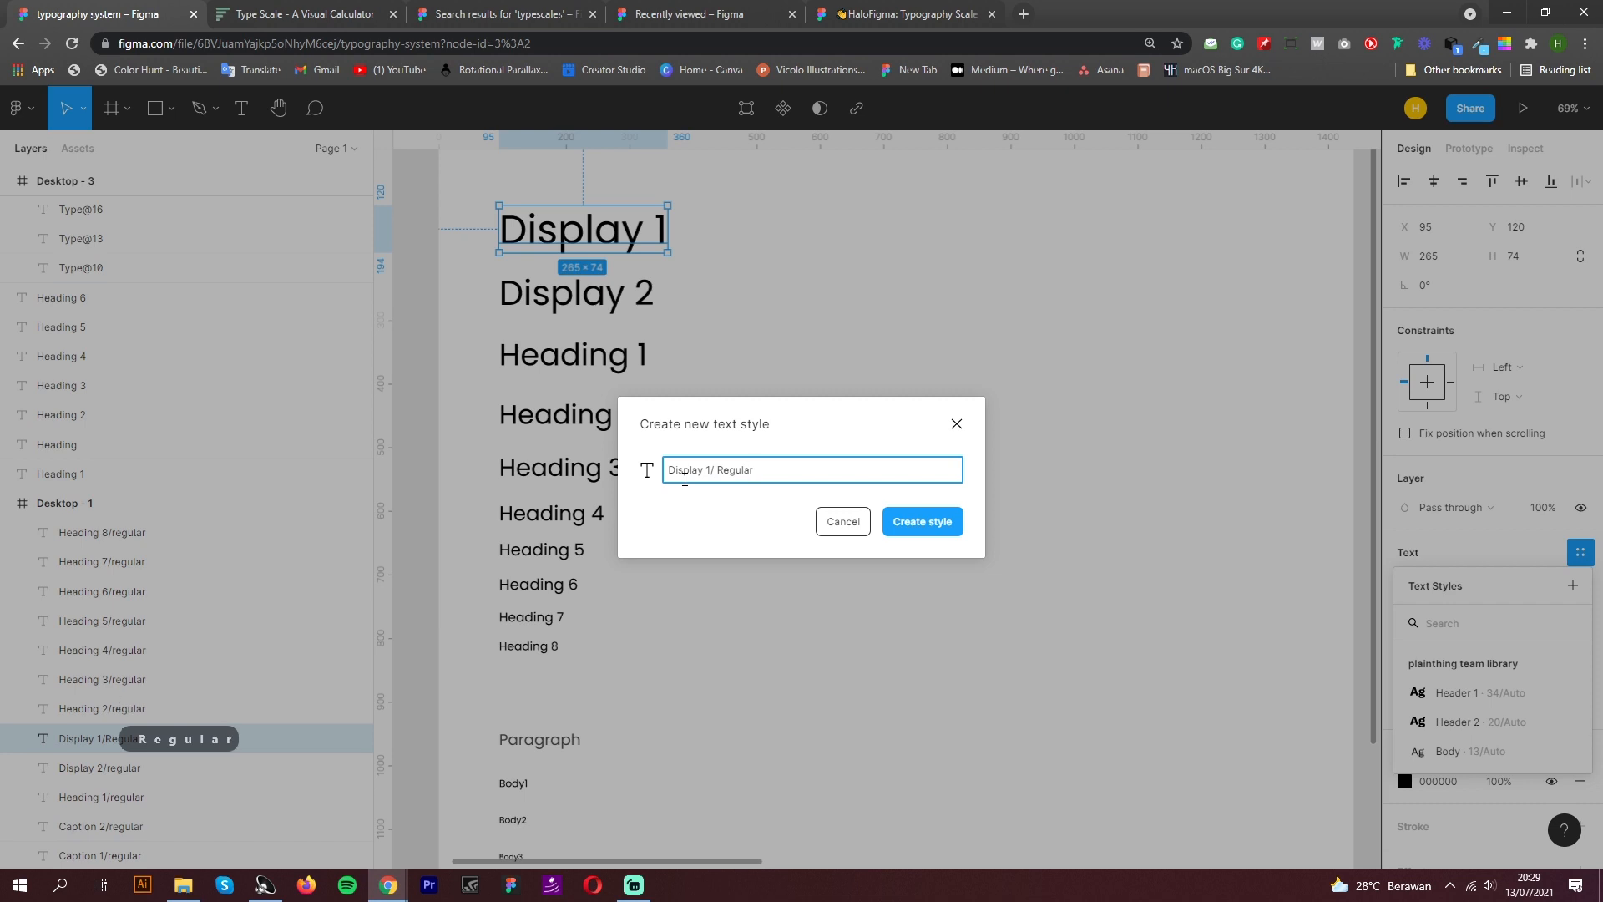
{"action": "key", "text": "Return"}
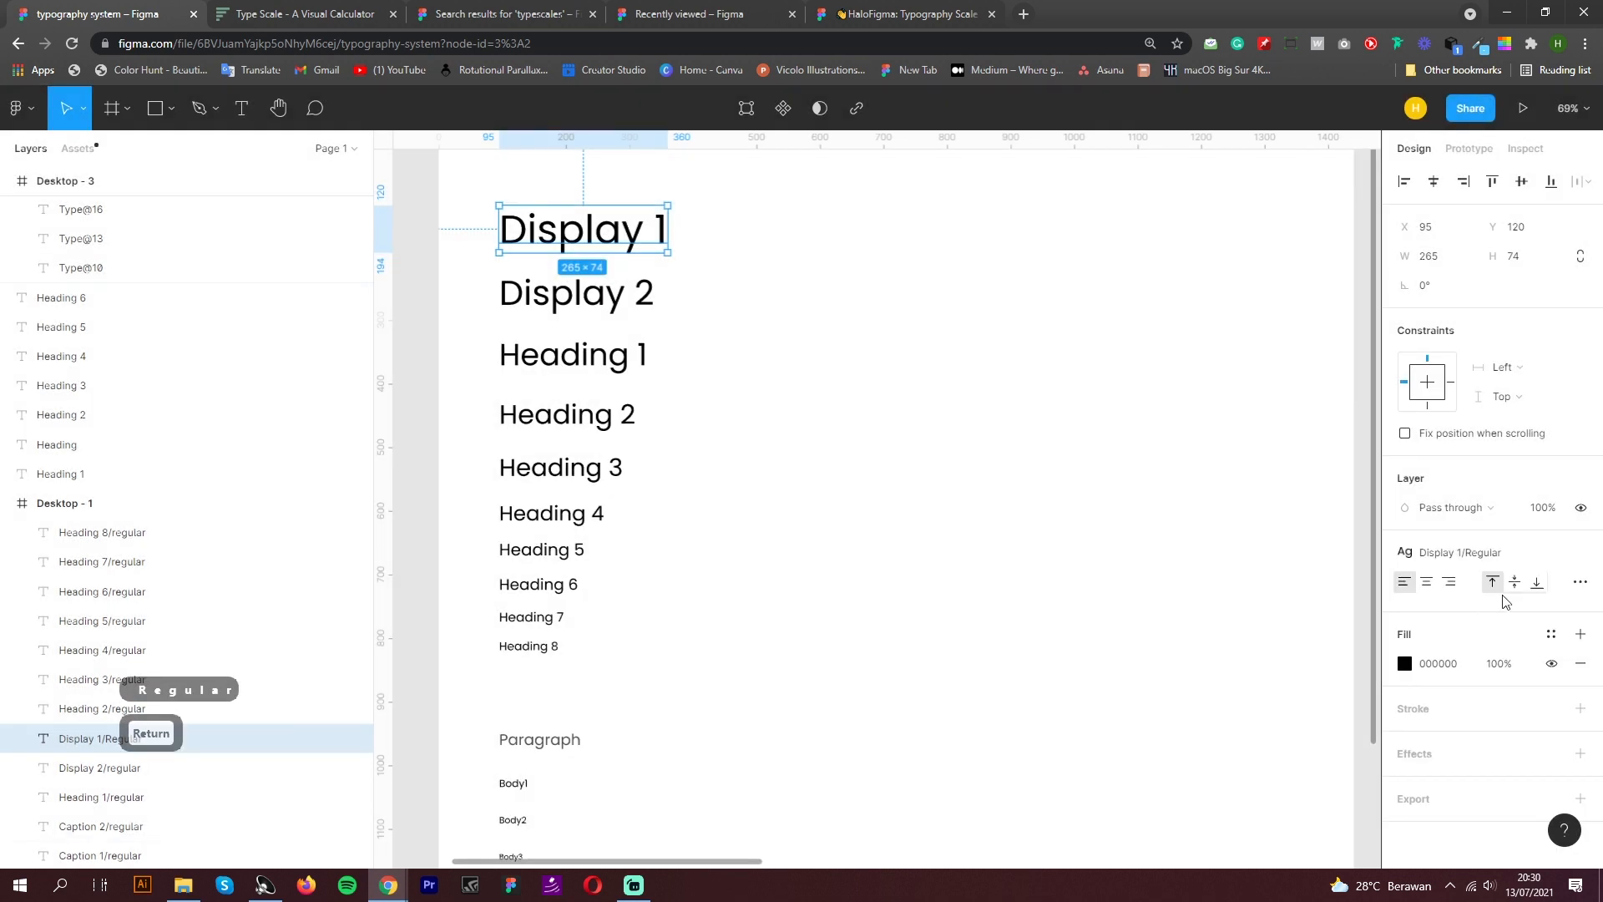
{"action": "left_click", "coordinate": [1487, 547]}
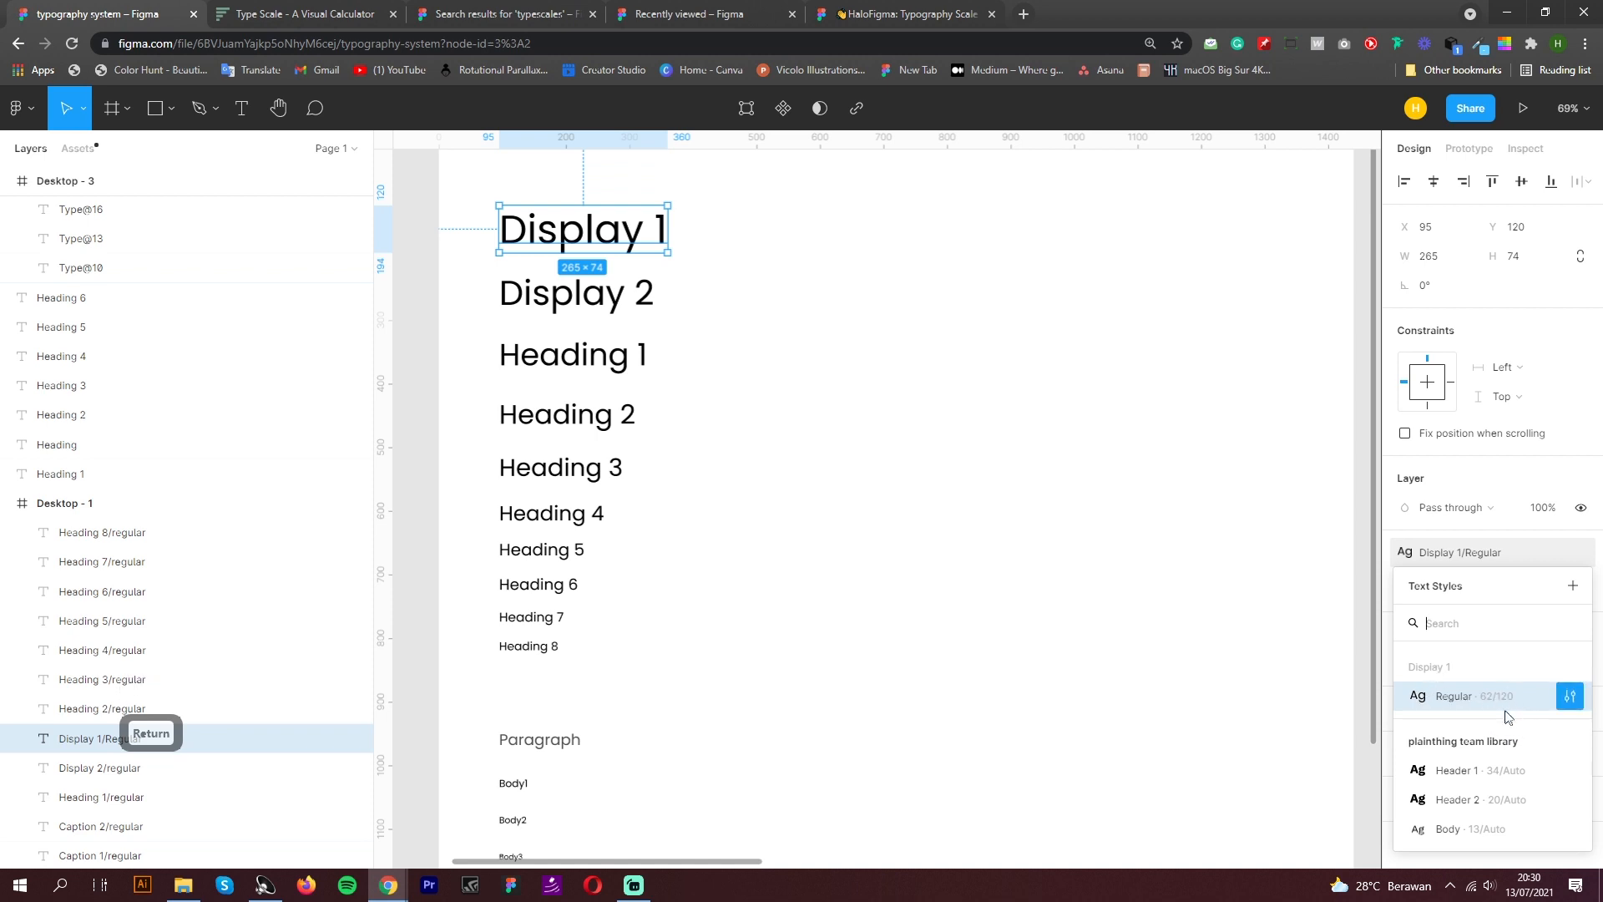
{"action": "left_click", "coordinate": [809, 415]}
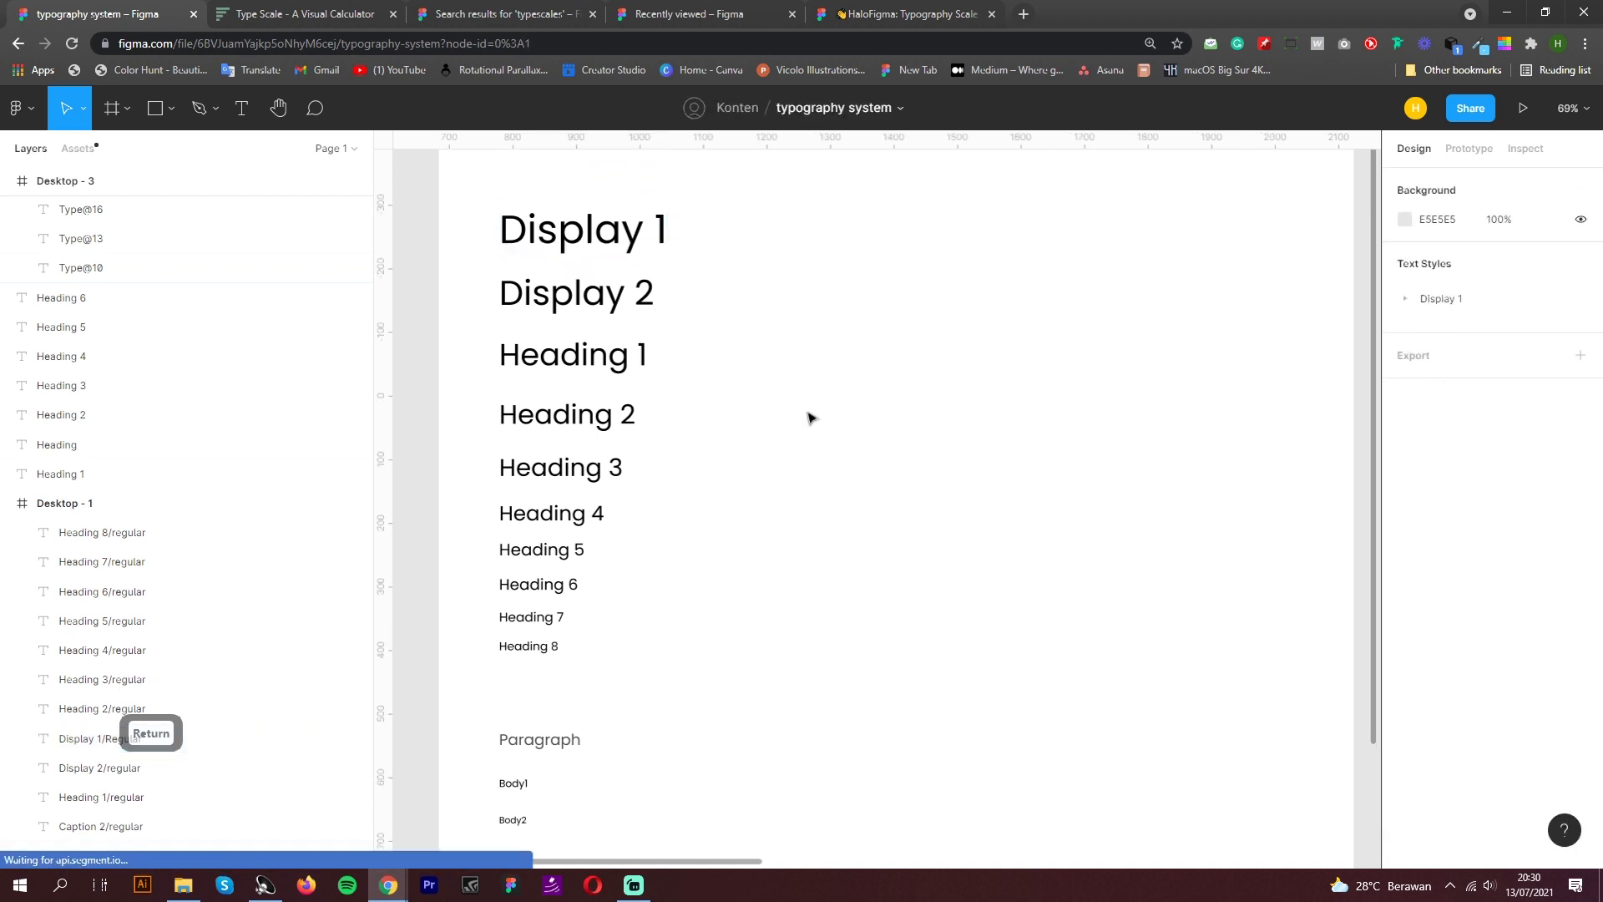
Create a text style from the Display 2 text, using its copied layer name "Display 2/regular" as the style name
{"action": "left_click", "coordinate": [622, 310]}
{"action": "left_click", "coordinate": [1580, 552]}
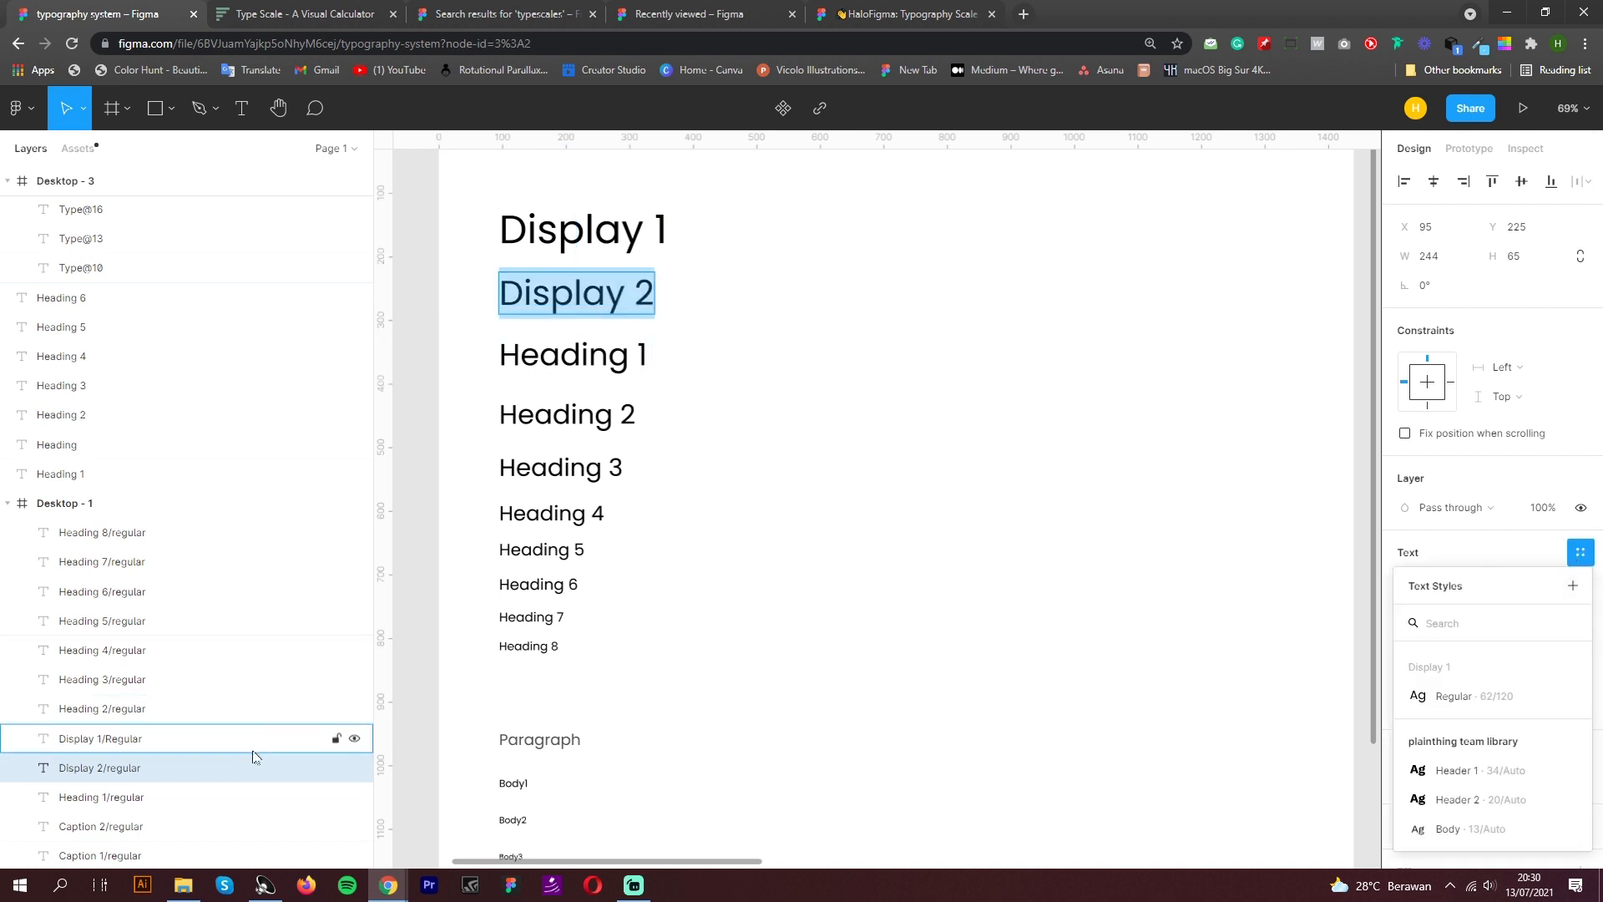
{"action": "double_click", "coordinate": [132, 776]}
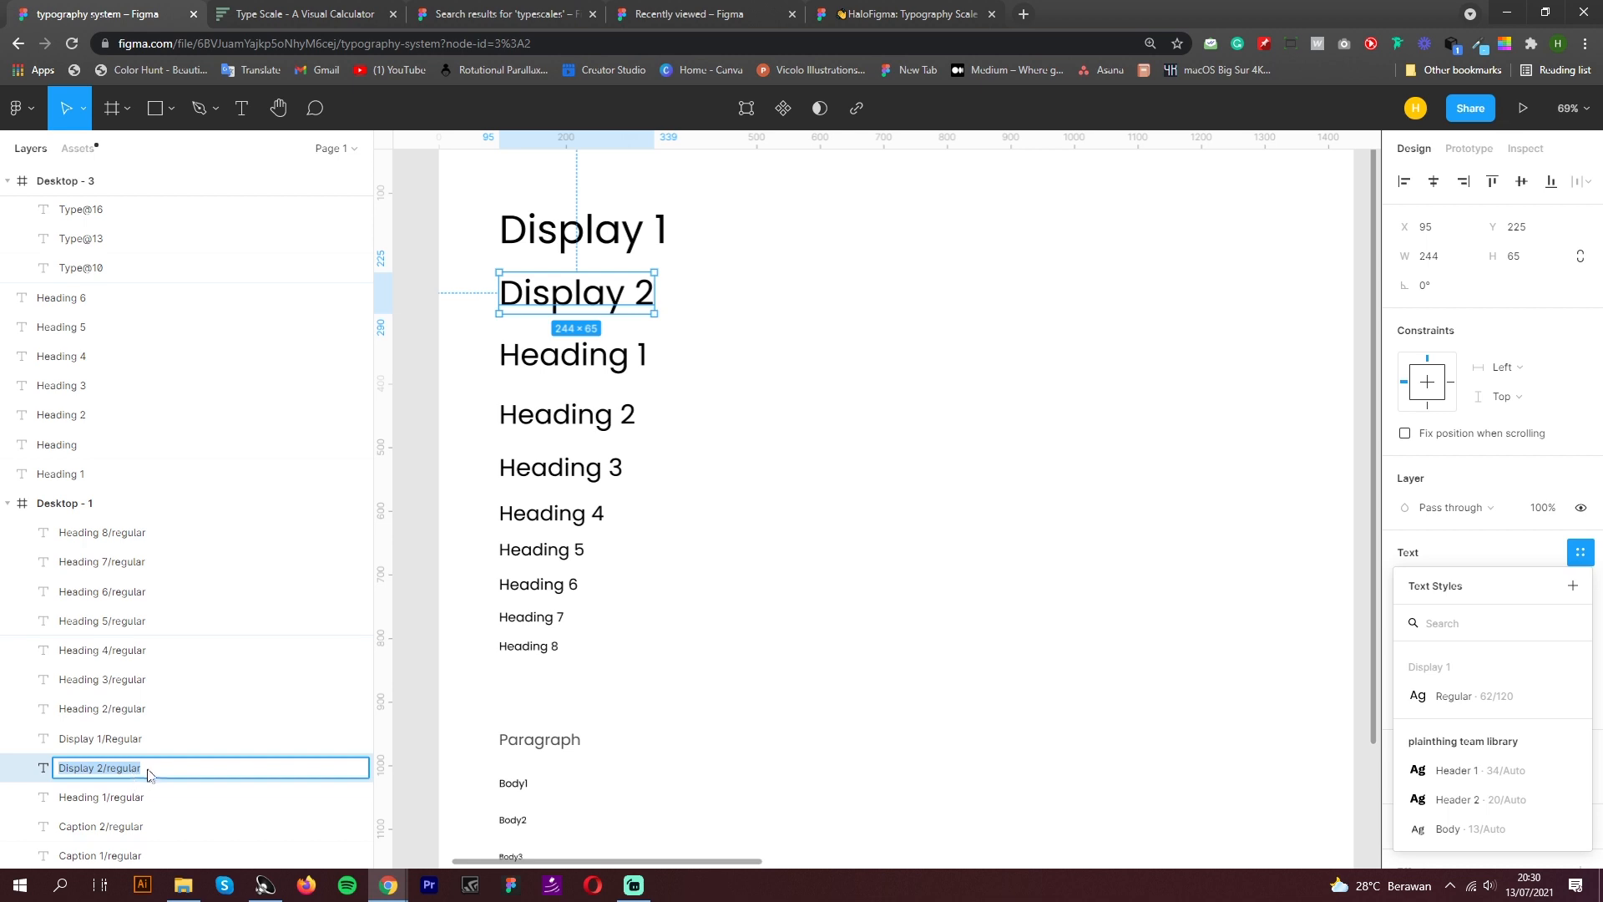
{"action": "double_click", "coordinate": [136, 769]}
{"action": "key", "text": "ctrl+a"}
{"action": "key", "text": "ctrl+c"}
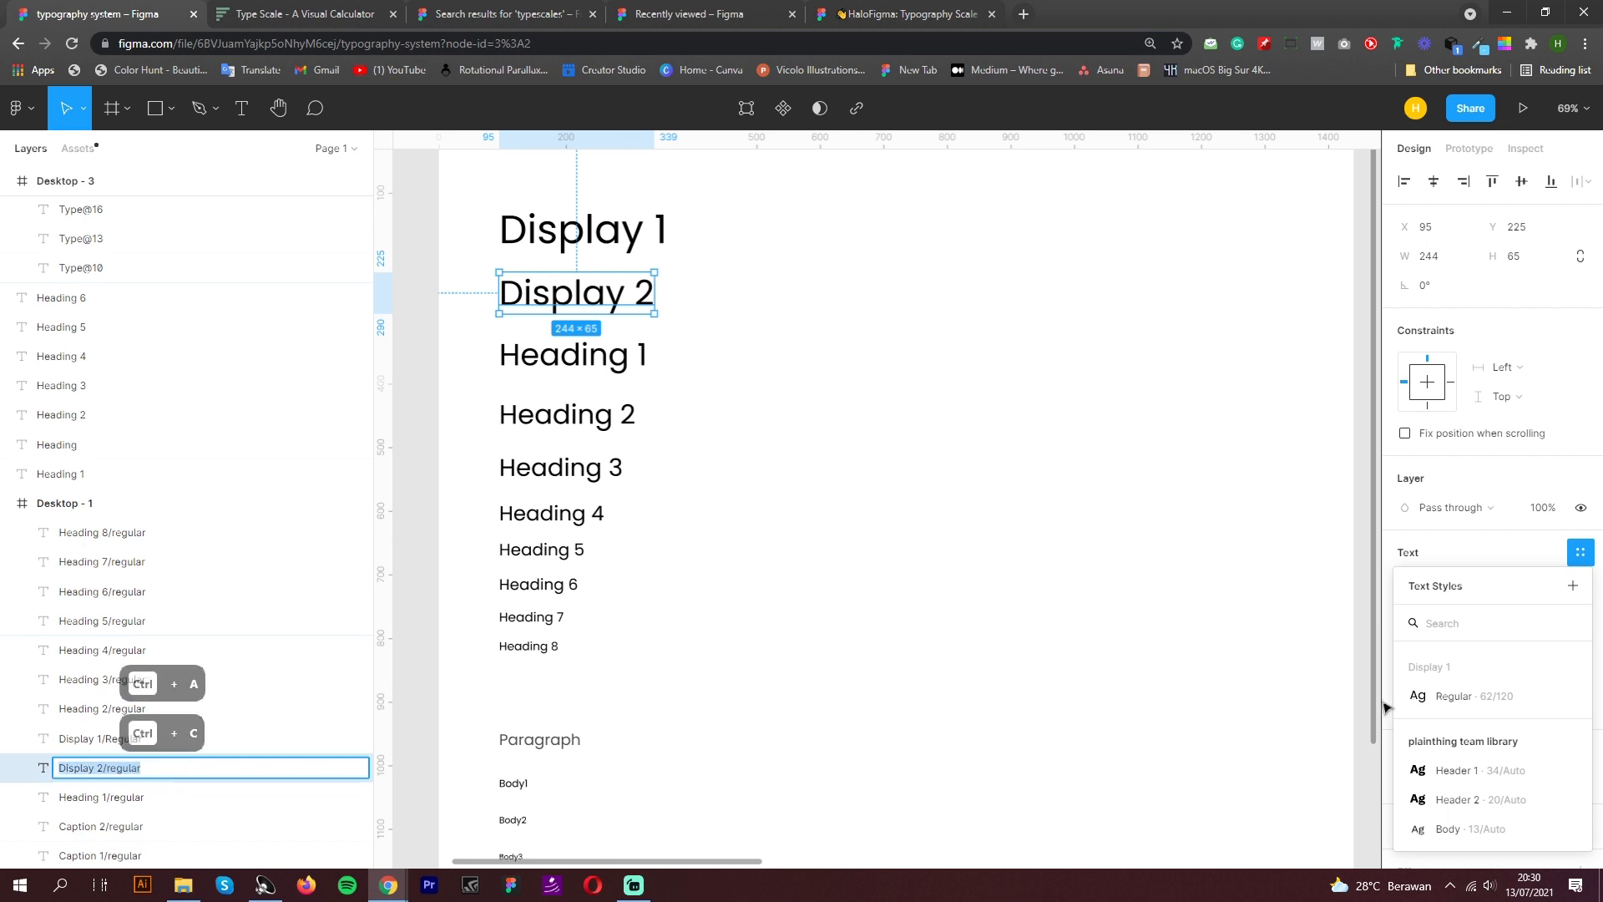
{"action": "left_click", "coordinate": [1581, 554]}
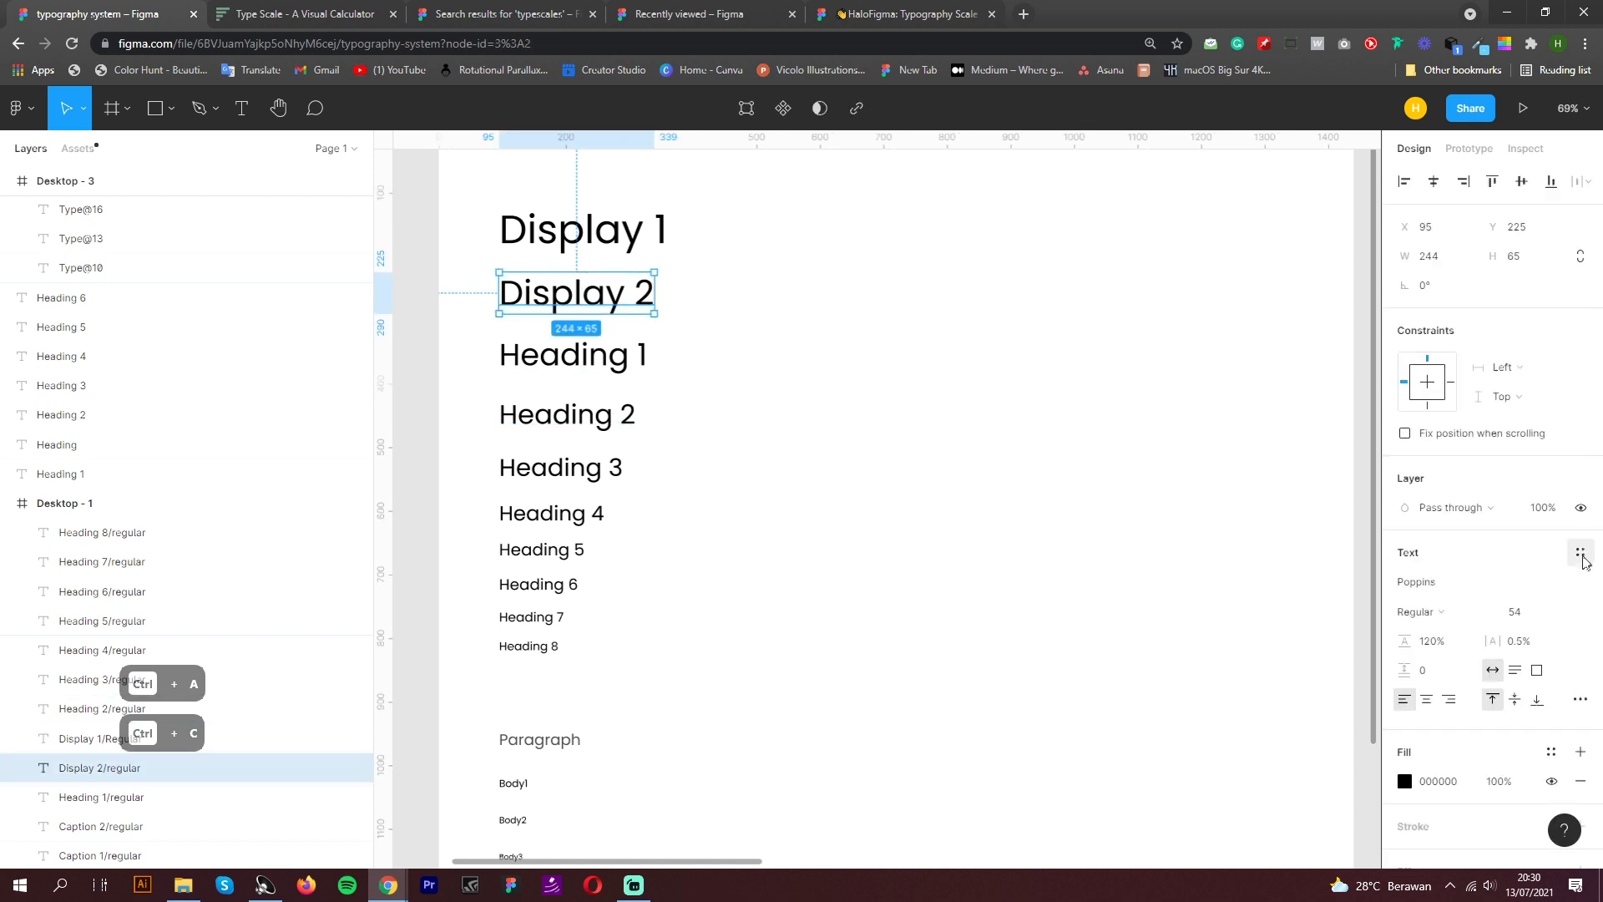
{"action": "left_click", "coordinate": [1580, 554]}
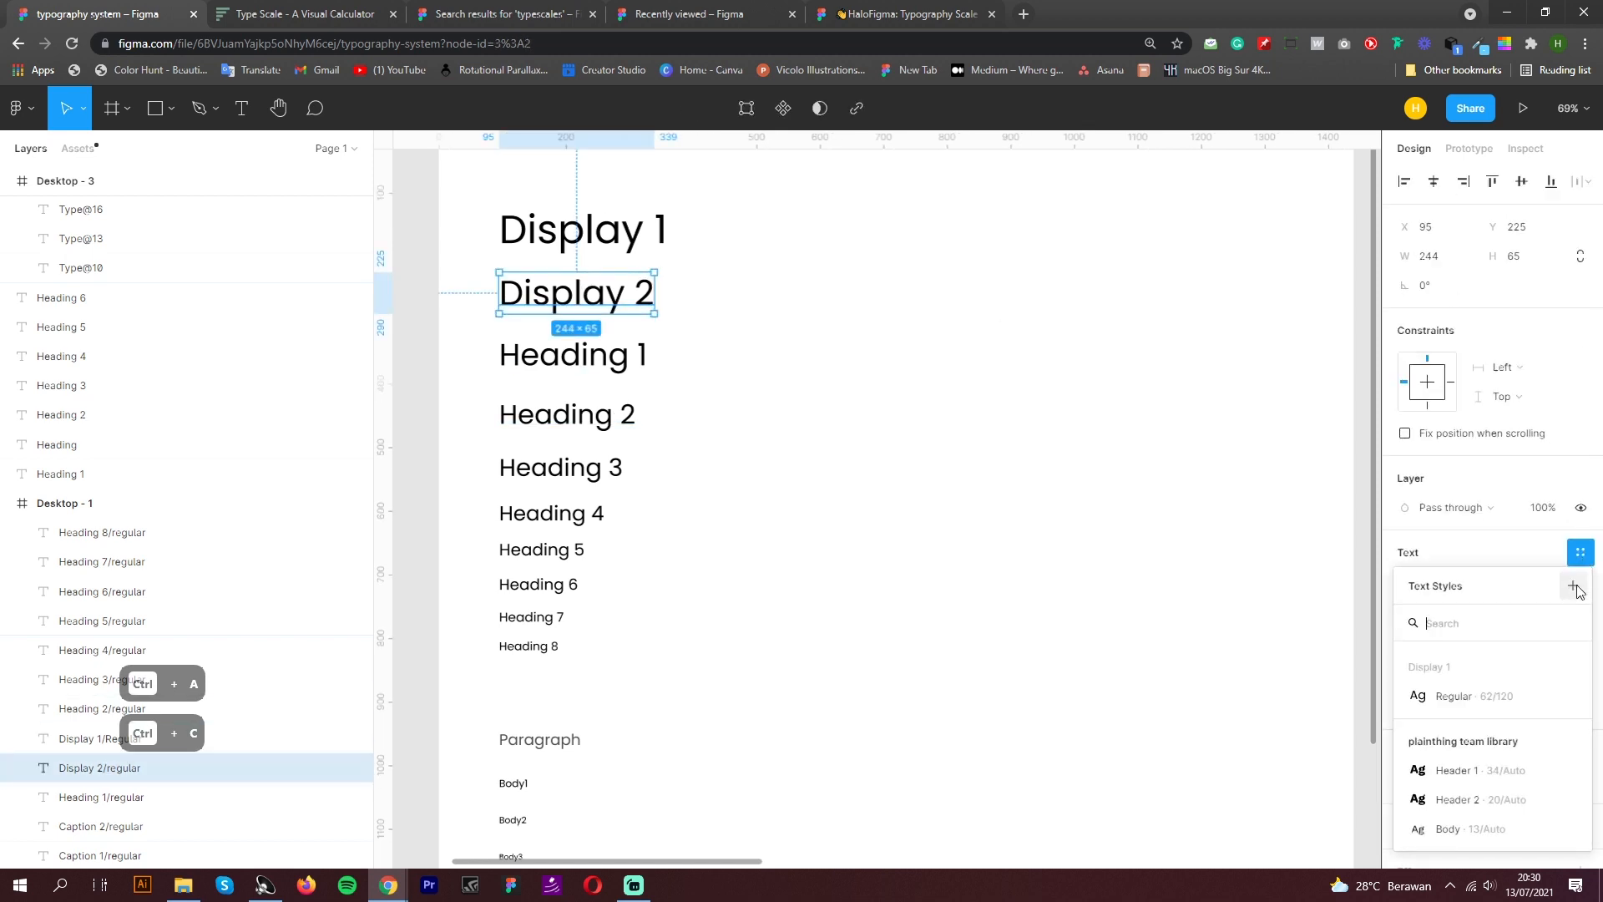
{"action": "left_click", "coordinate": [1569, 589]}
{"action": "key", "text": "ctrl+v"}
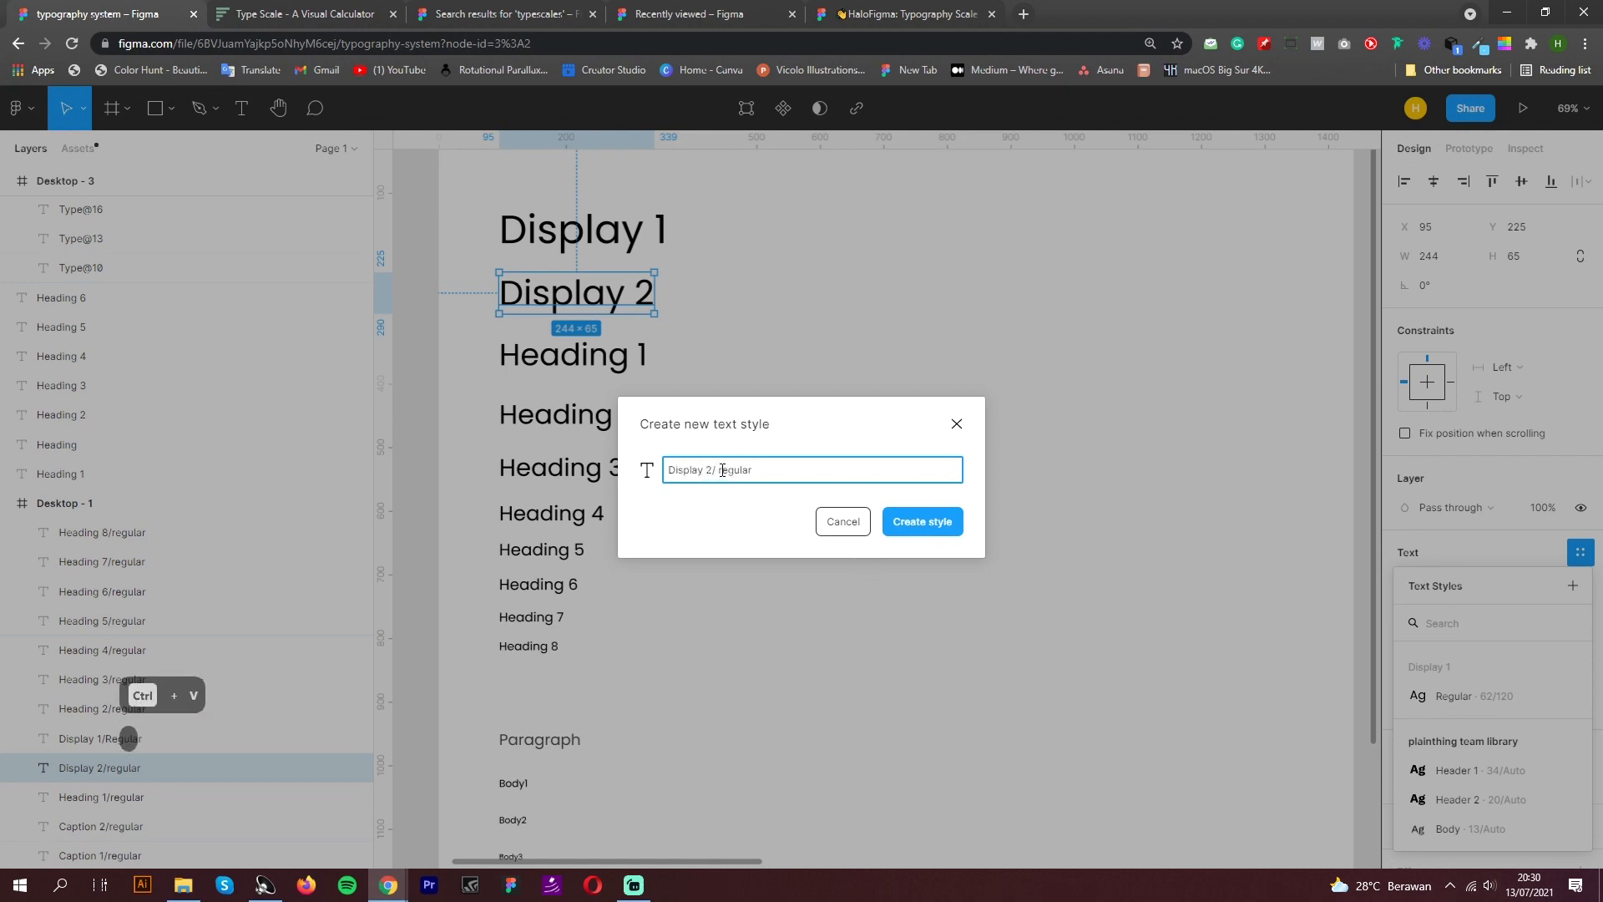
{"action": "type", "text": "R"}
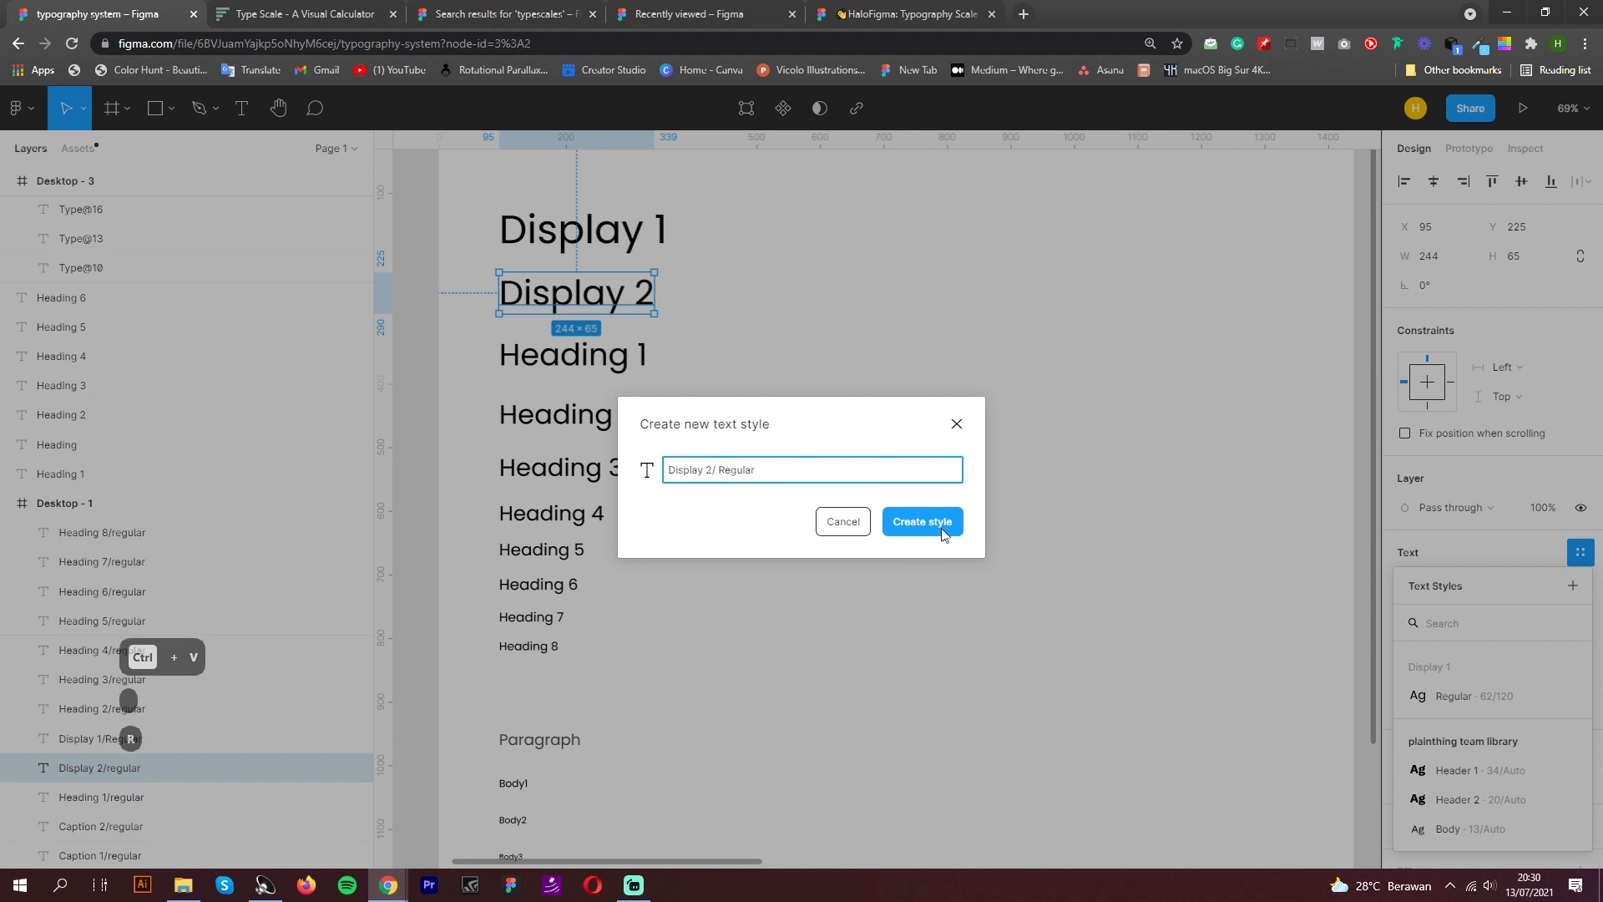
{"action": "key", "text": "ctrl+a"}
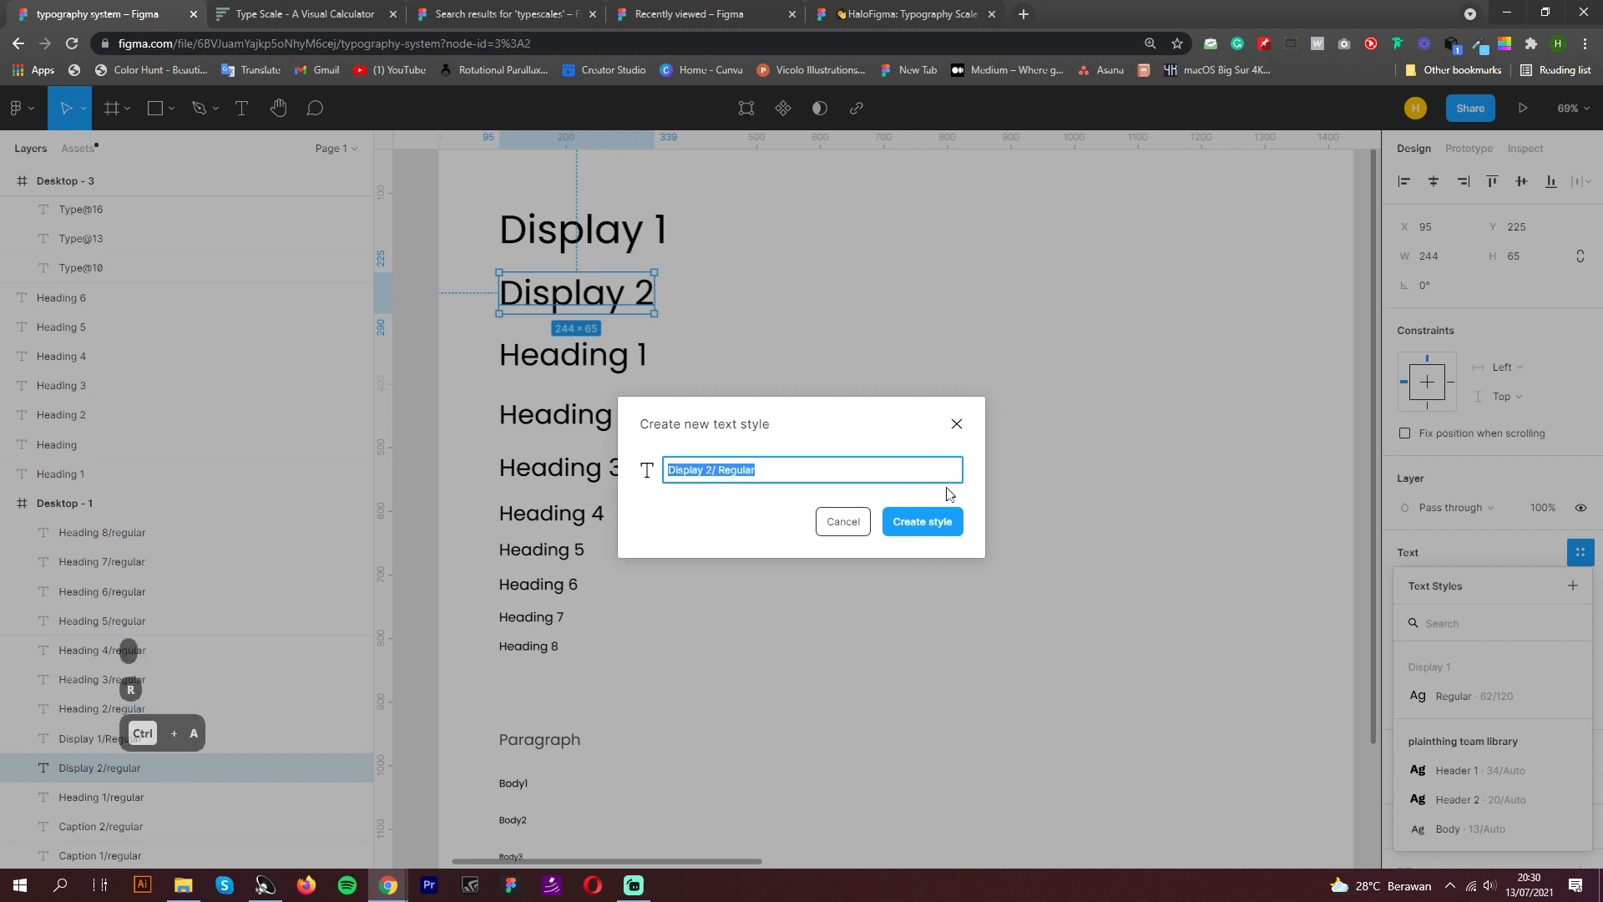
{"action": "key", "text": "ctrl+v"}
{"action": "left_click", "coordinate": [938, 524]}
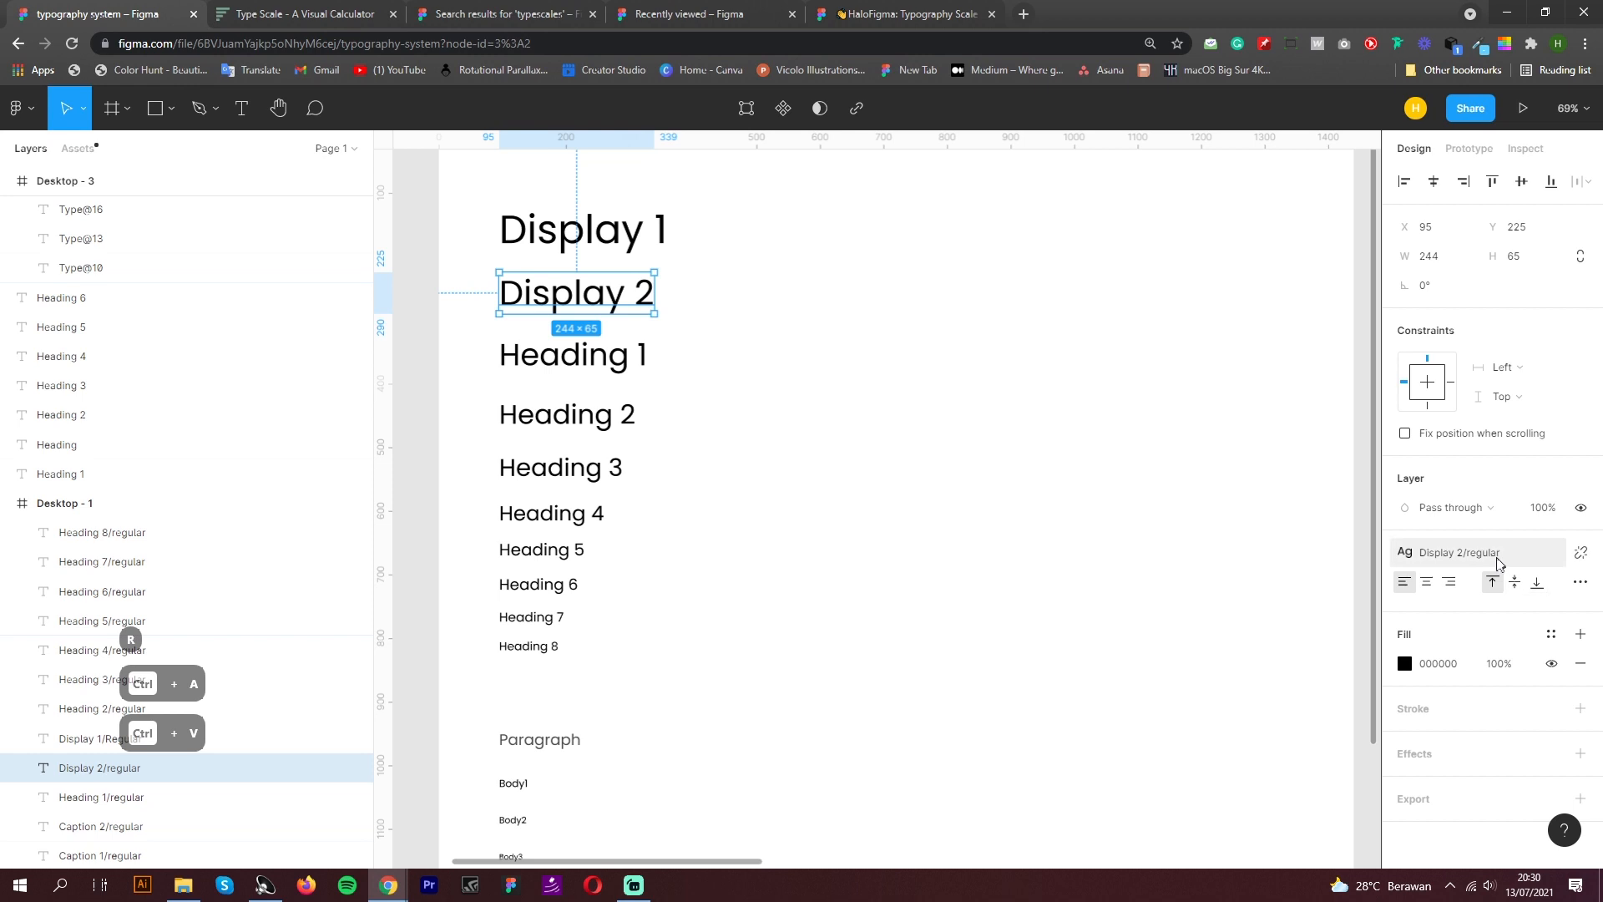
Rename the text style in the Display 1 group as "regular" in lowercase
{"action": "left_click", "coordinate": [1528, 556]}
{"action": "left_click", "coordinate": [1578, 648]}
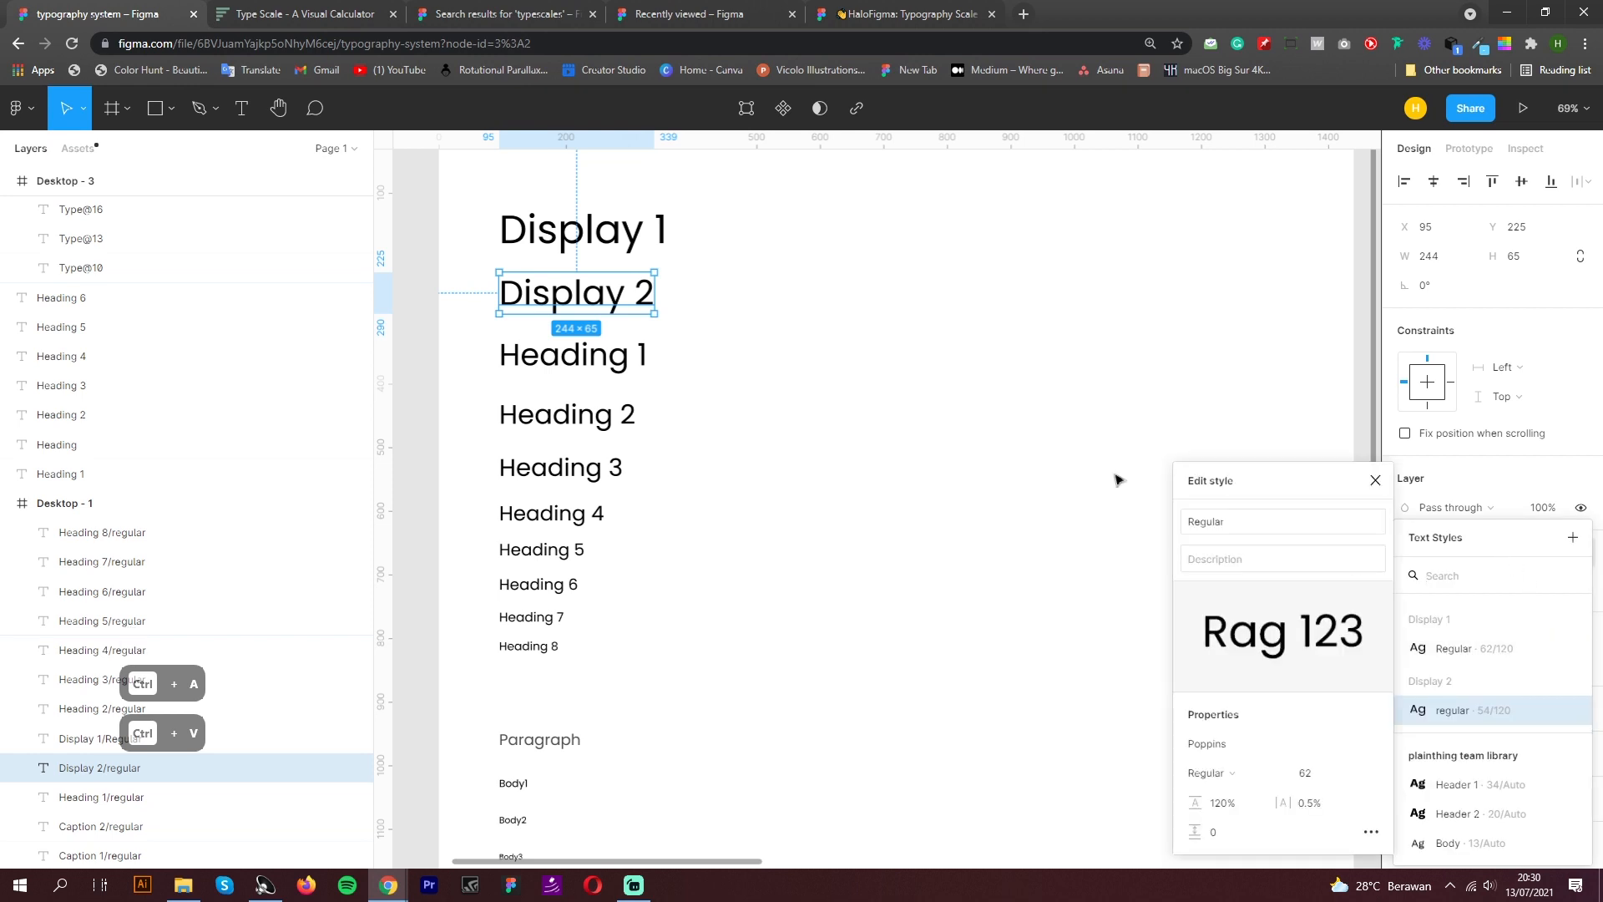
{"action": "left_click", "coordinate": [1195, 524]}
{"action": "key", "text": "BackSpace"}
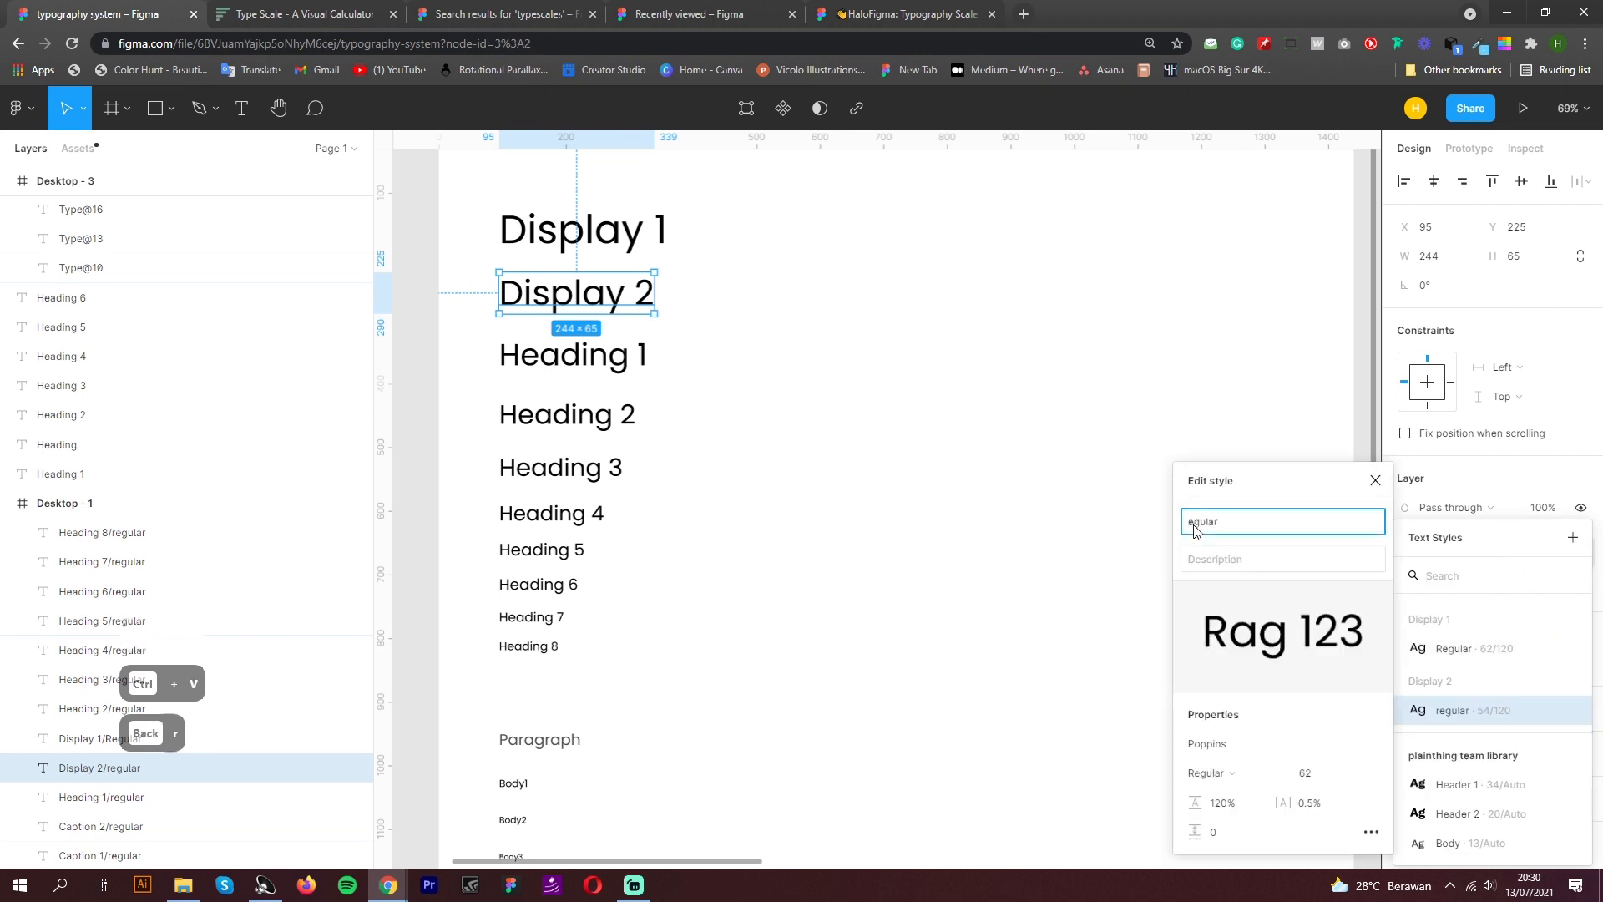
{"action": "key", "text": "Return"}
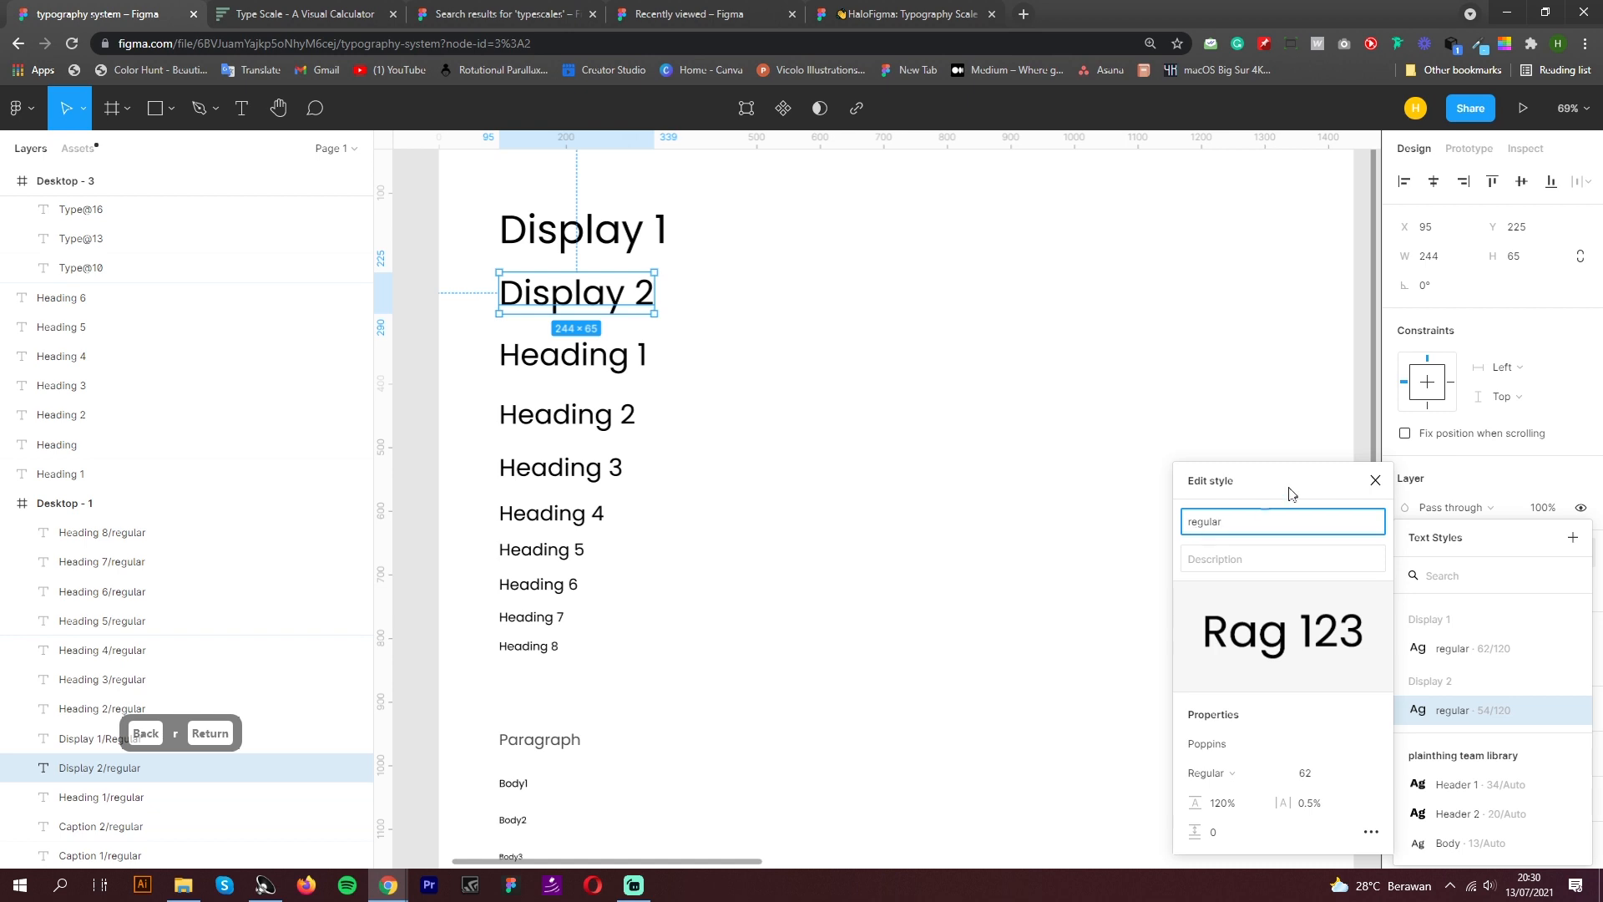
{"action": "left_click", "coordinate": [1375, 480]}
{"action": "left_click", "coordinate": [1094, 480]}
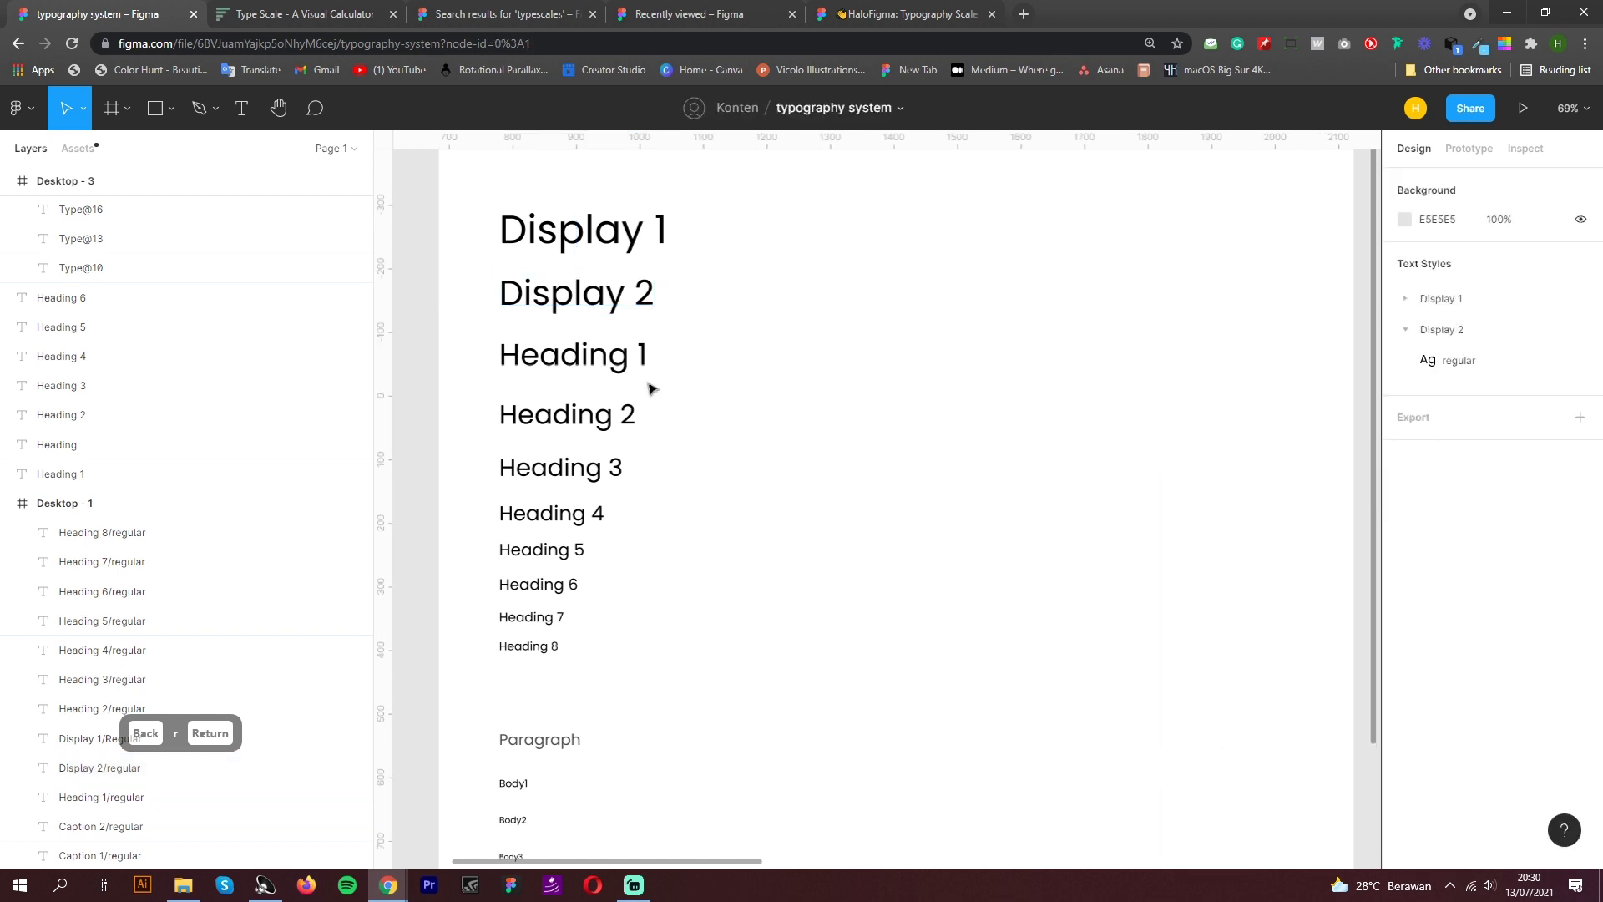
{"action": "left_click", "coordinate": [647, 299]}
{"action": "left_click", "coordinate": [1227, 343]}
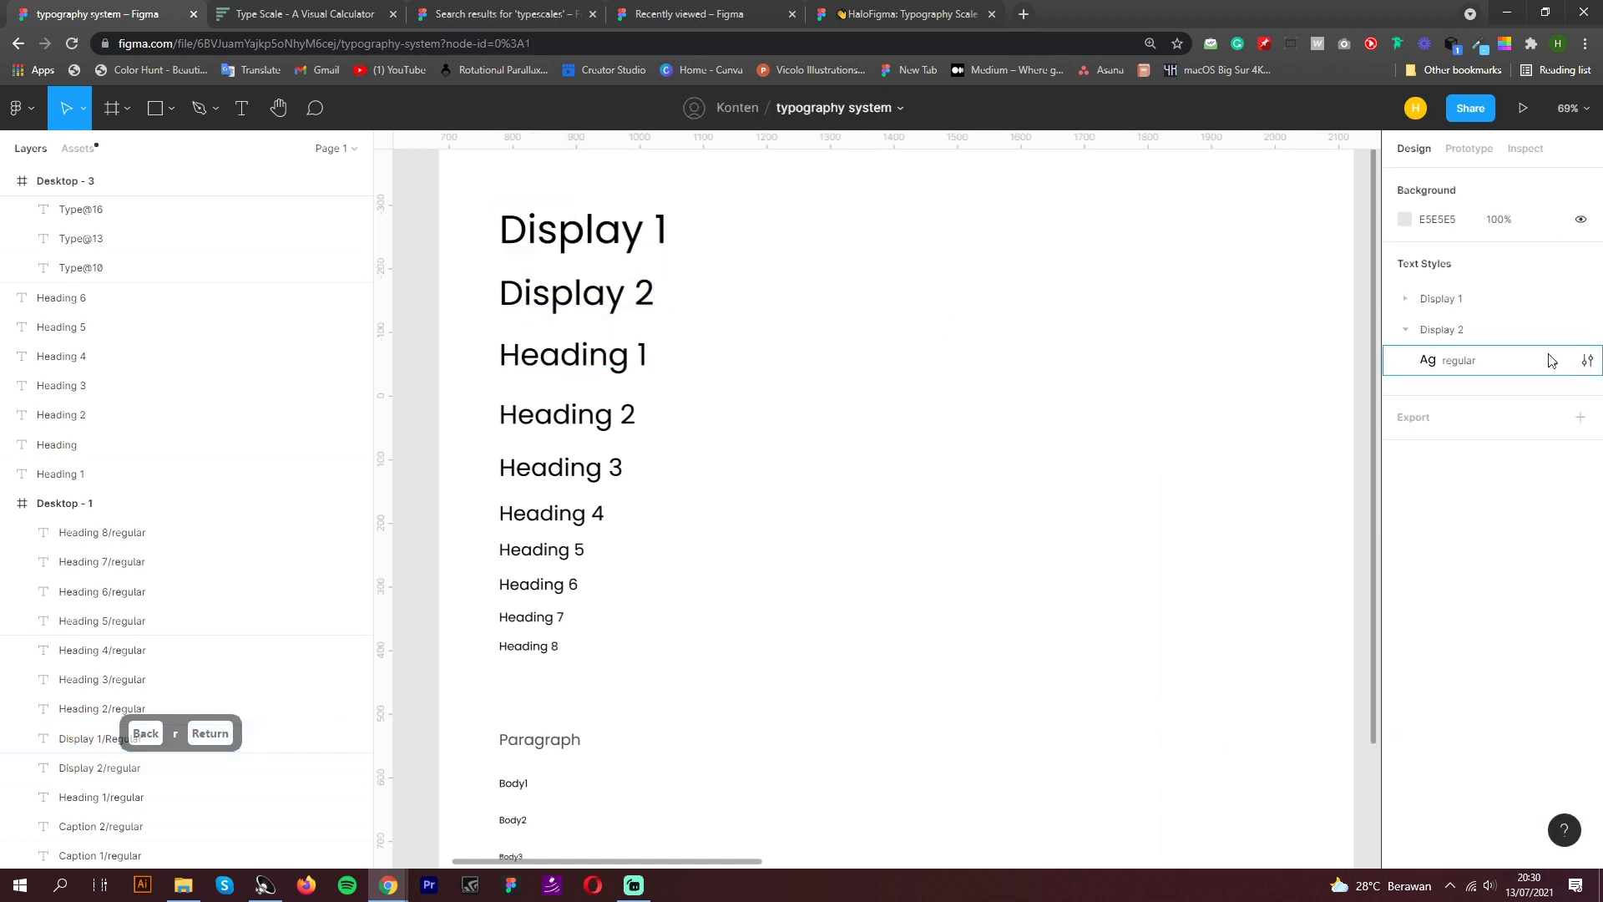
Expand the Display 1 style group and check the text style applied to the Display 1 text
{"action": "left_click", "coordinate": [1406, 299]}
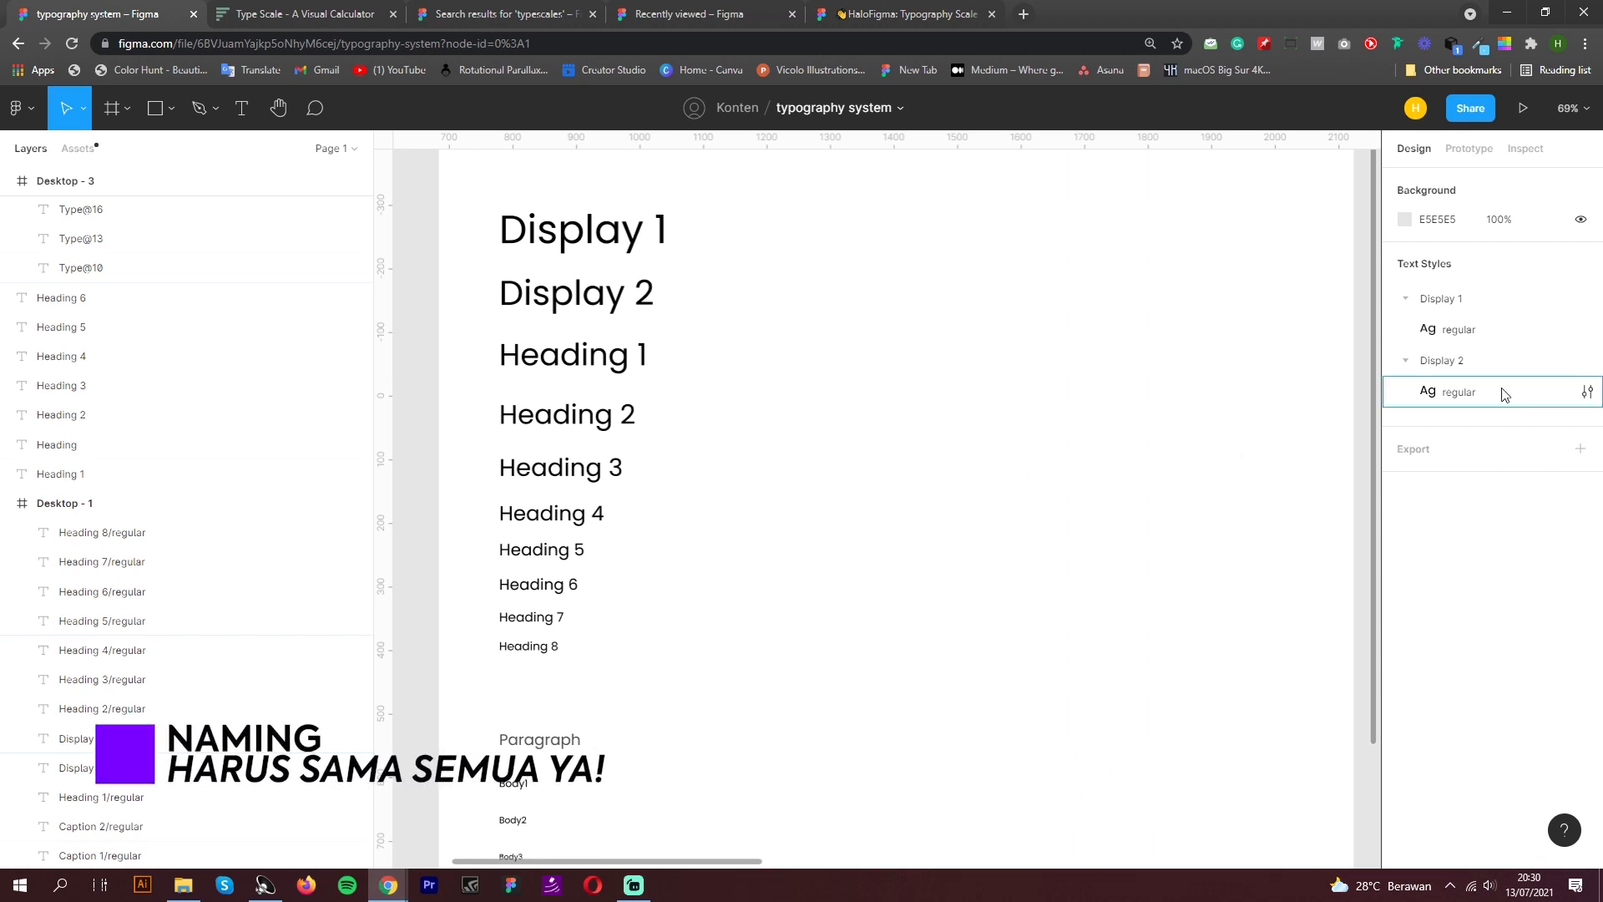
{"action": "left_click", "coordinate": [628, 245]}
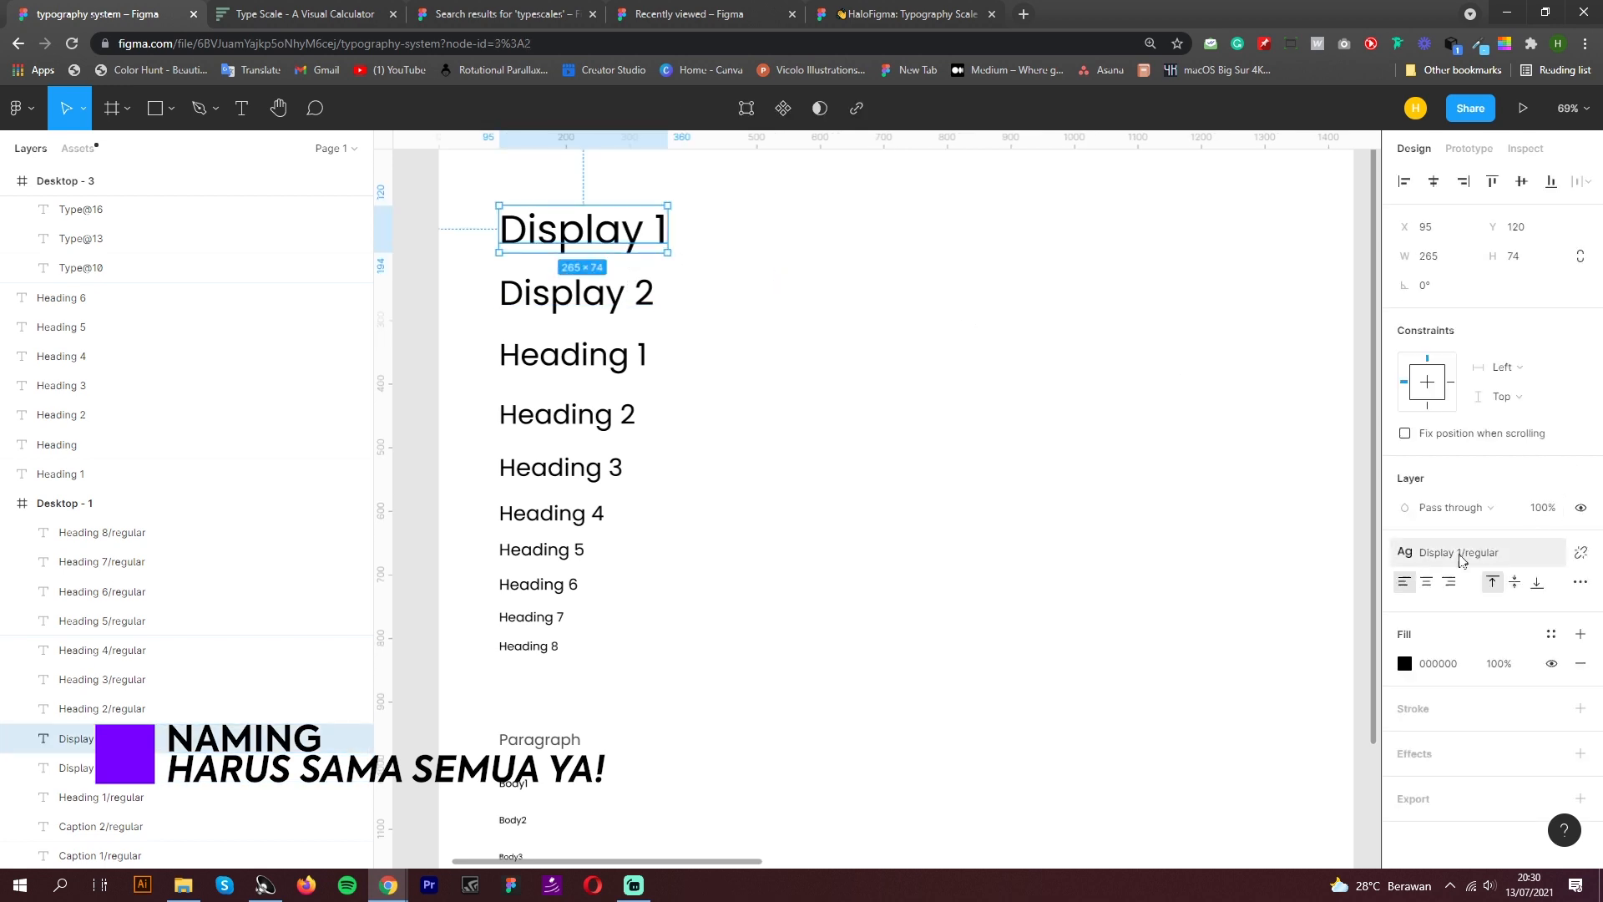
{"action": "left_click", "coordinate": [584, 357]}
{"action": "left_click", "coordinate": [1578, 549]}
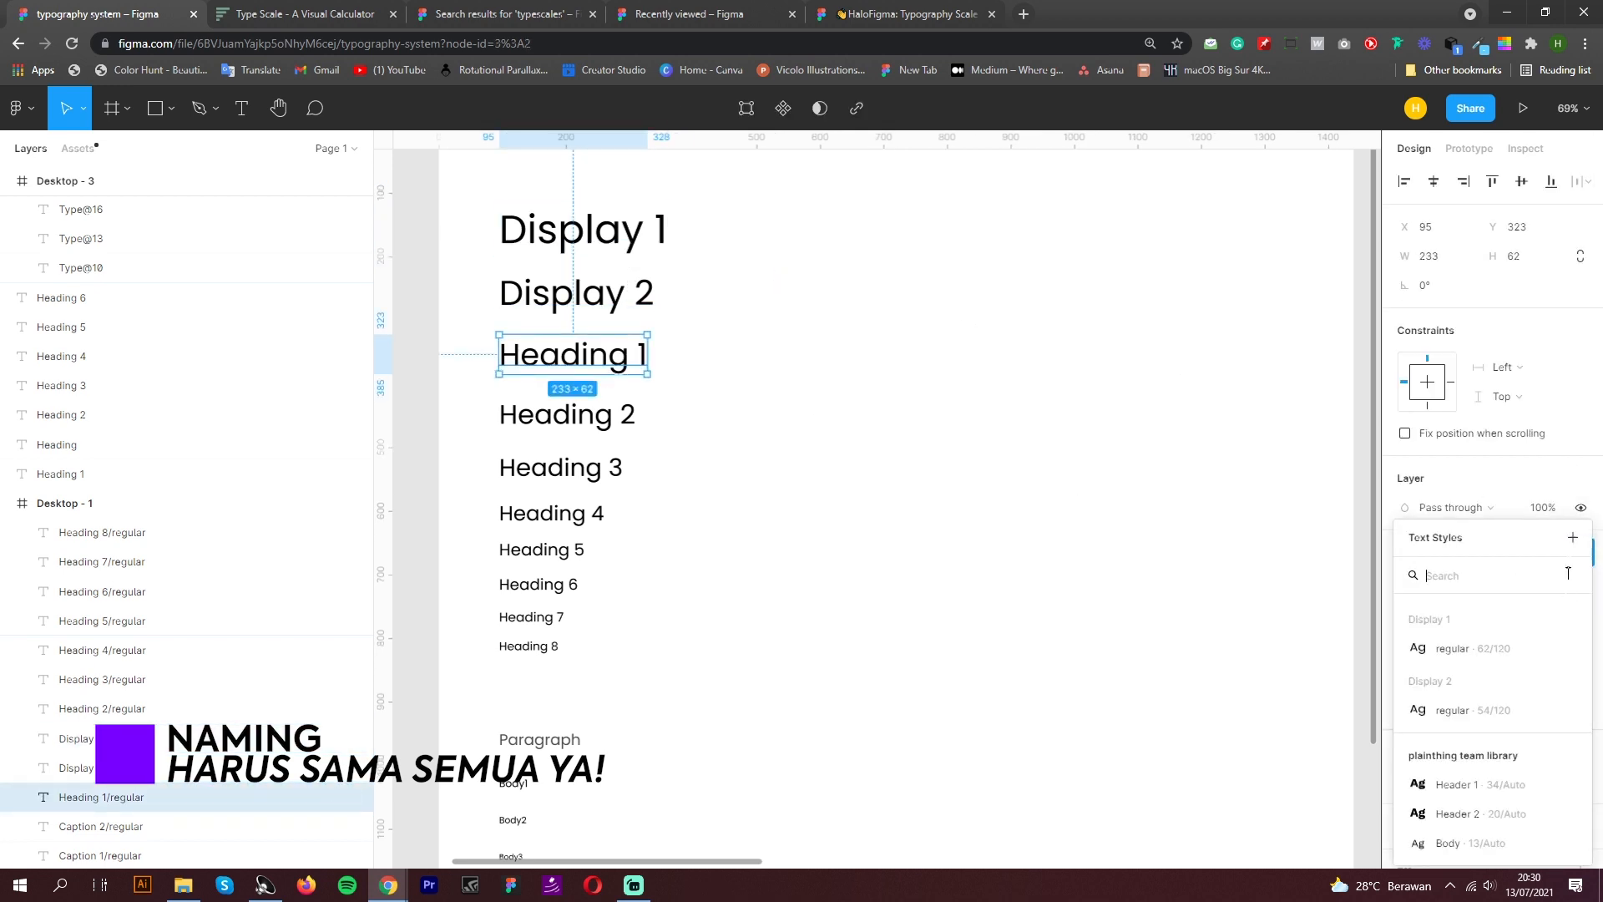
{"action": "left_click", "coordinate": [1572, 537]}
{"action": "key", "text": "ctrl+v"}
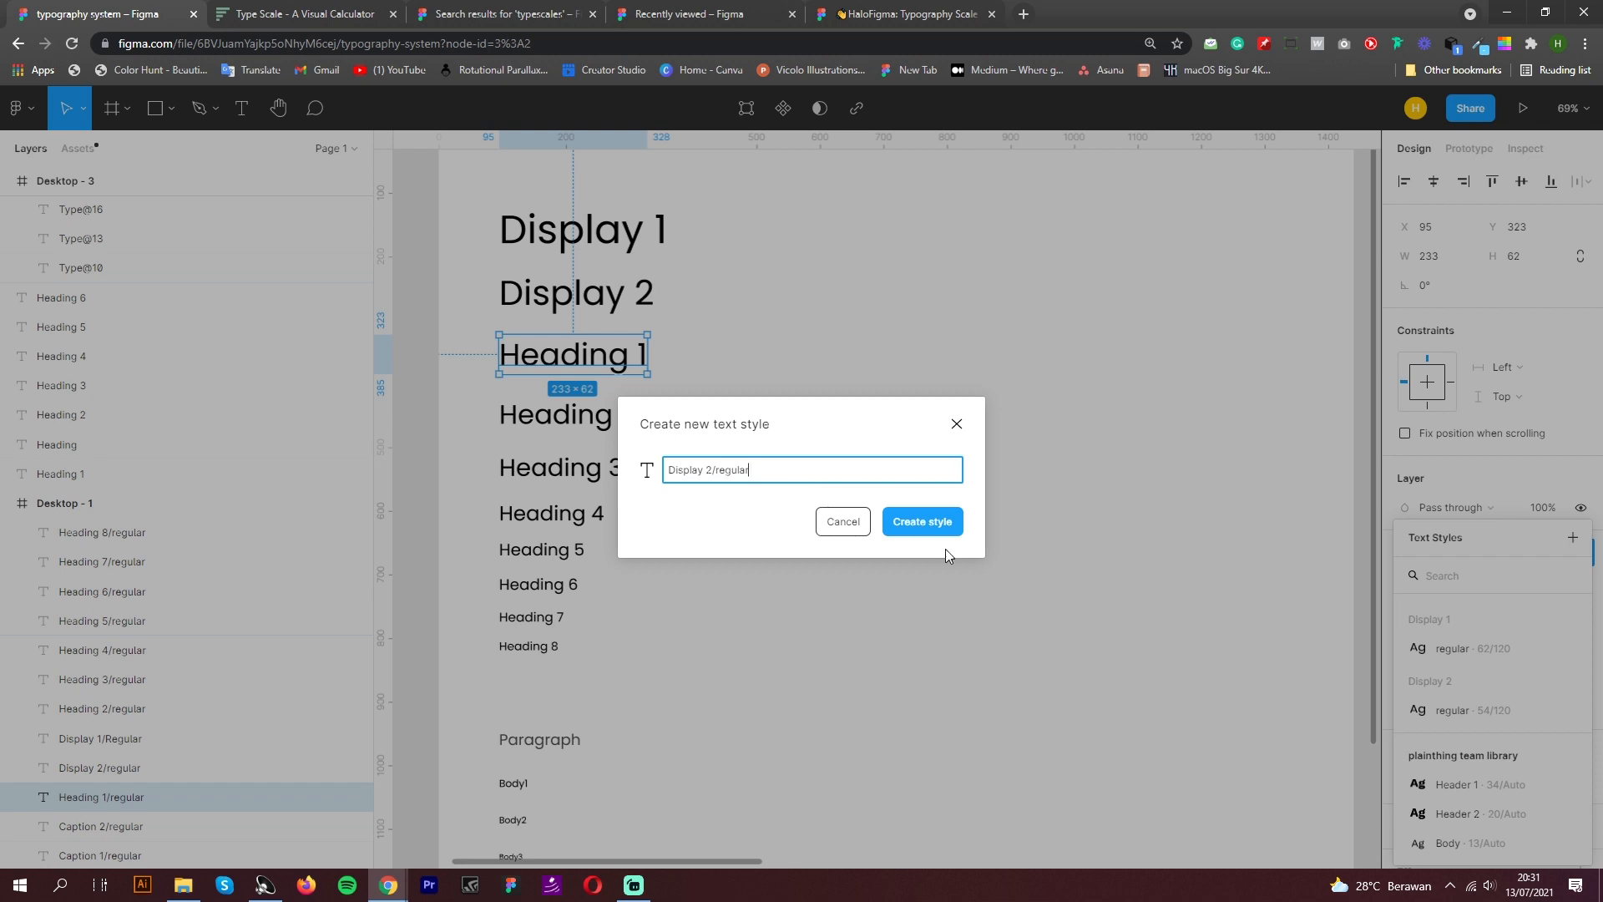
{"action": "left_click", "coordinate": [957, 424]}
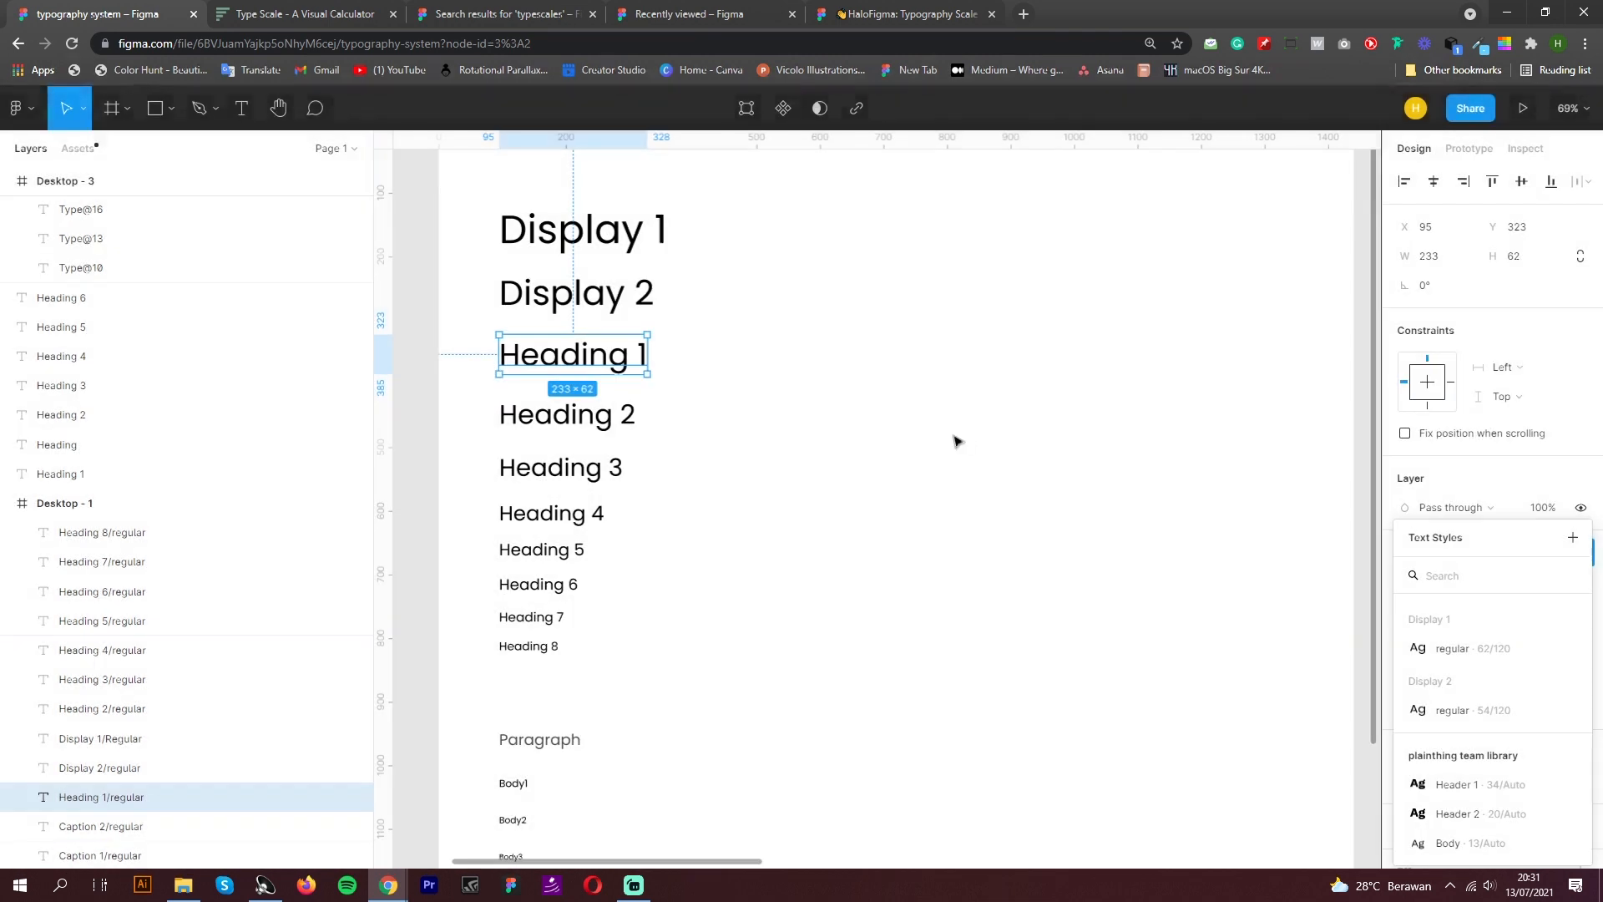
Create a text style from the Heading 1 text, using its copied layer name "Heading 1/regular", and check it in the list of text styles
{"action": "double_click", "coordinate": [130, 799]}
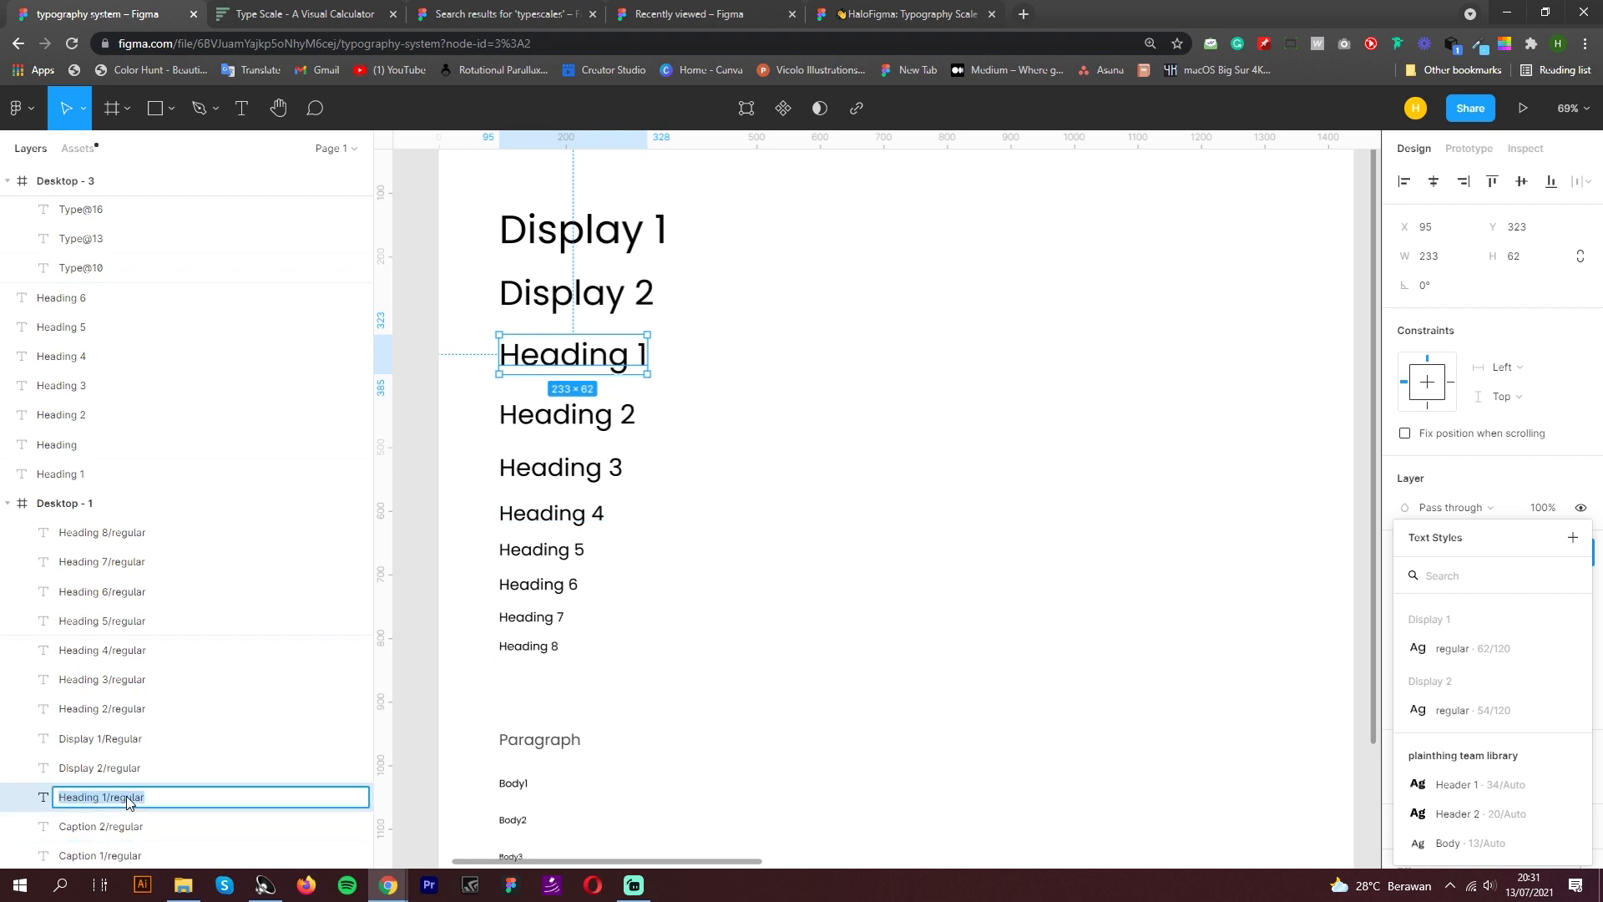
{"action": "key", "text": "ctrl+c"}
{"action": "left_click", "coordinate": [1571, 538]}
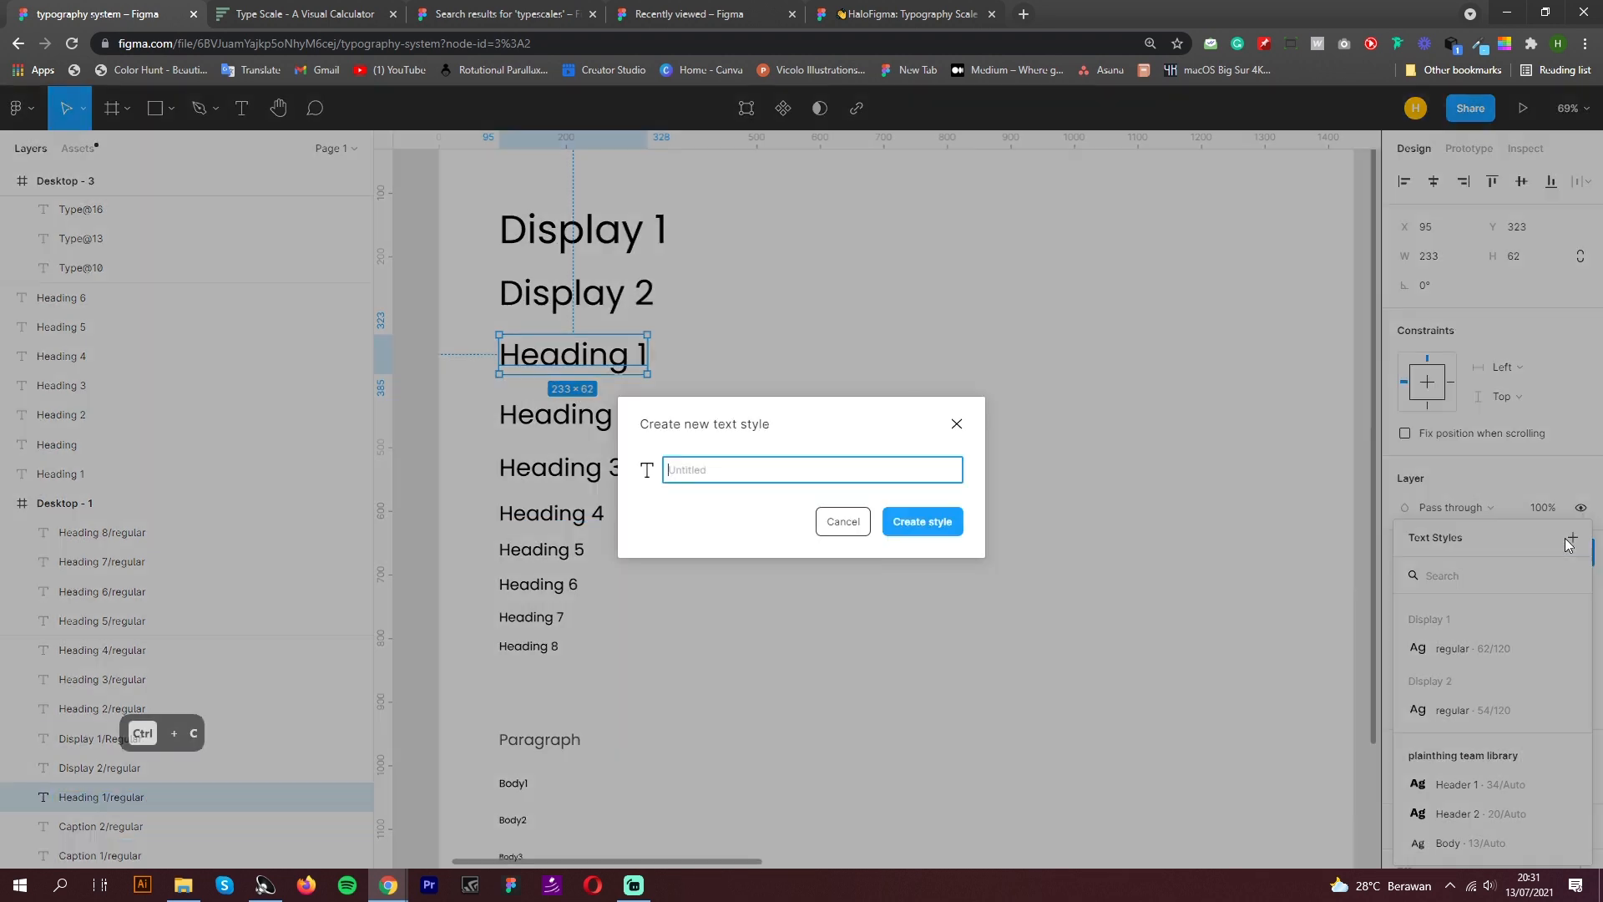
{"action": "key", "text": "ctrl+v"}
{"action": "left_click", "coordinate": [929, 522]}
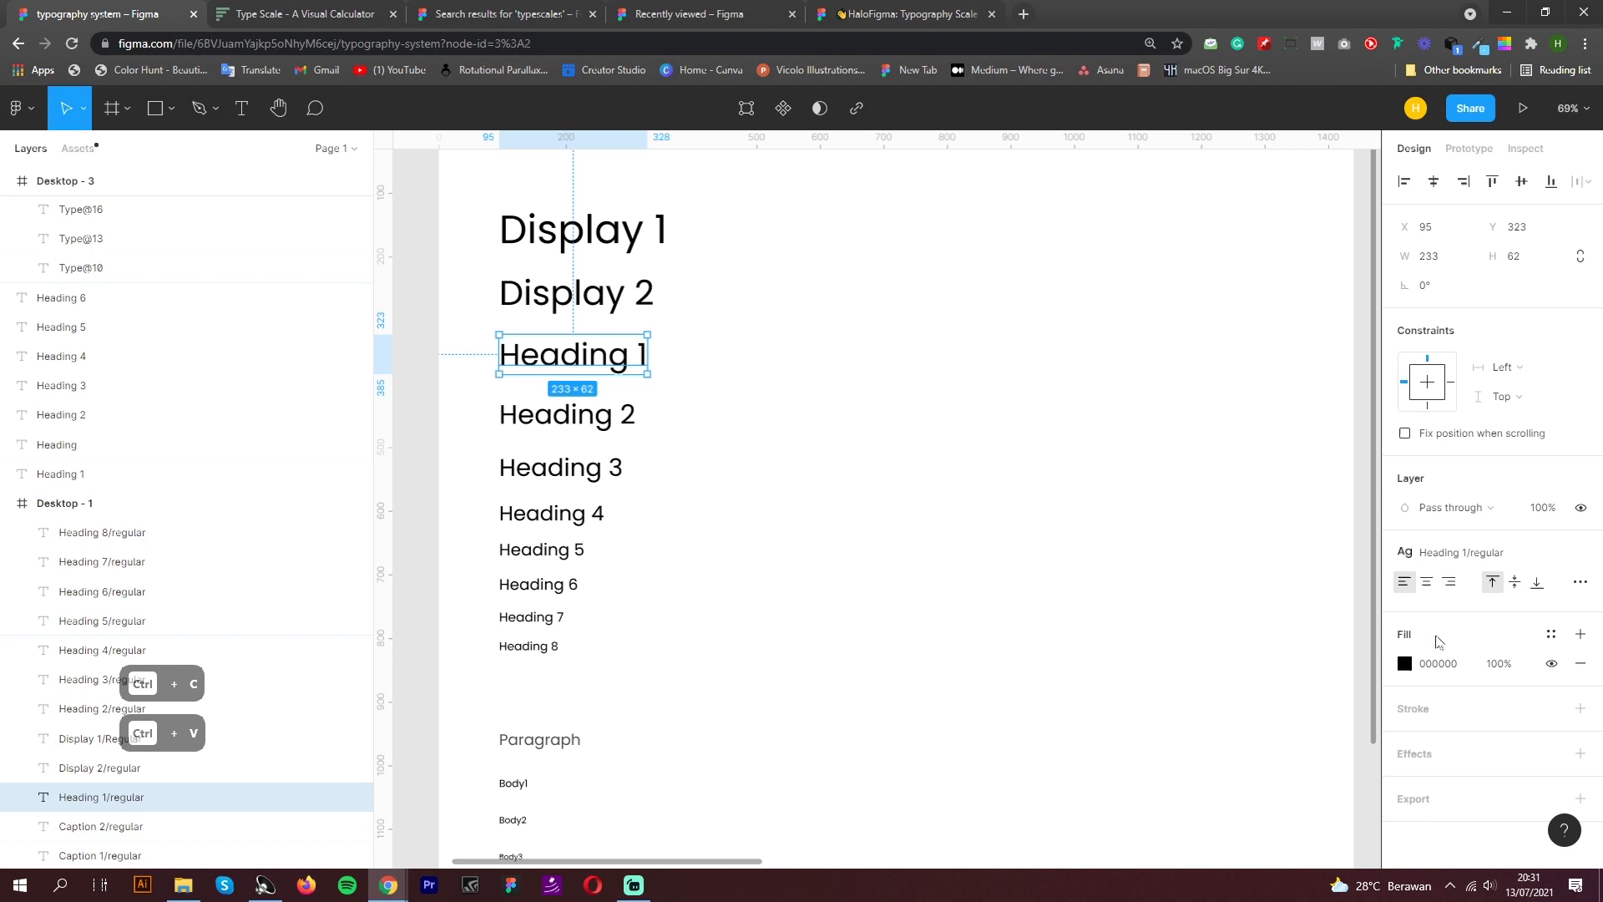
{"action": "left_click", "coordinate": [1497, 565]}
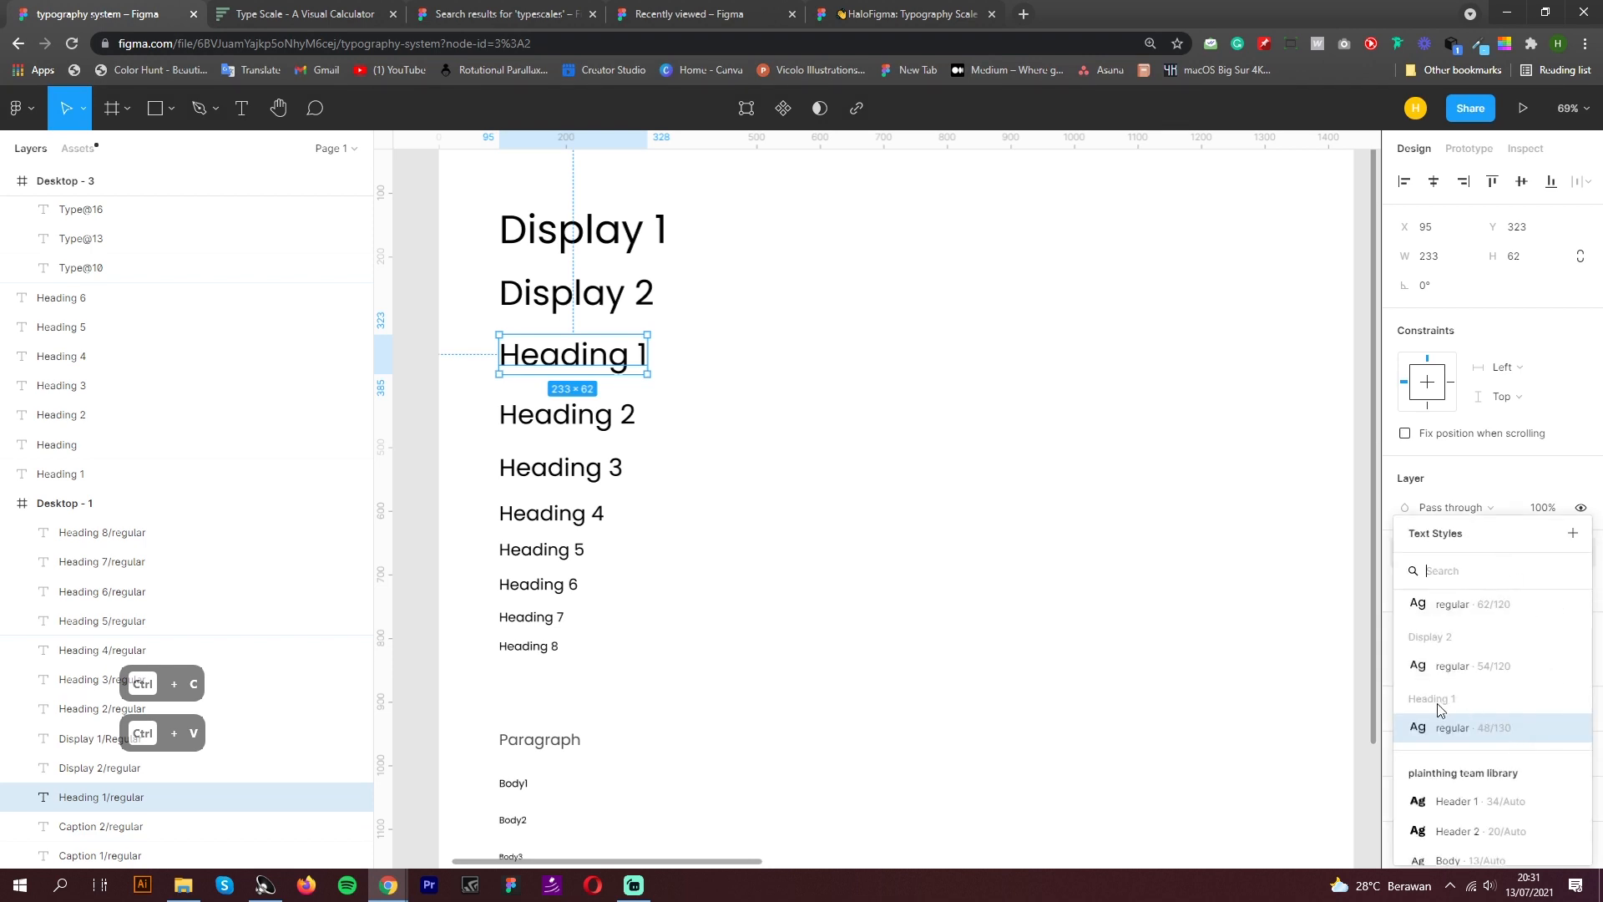
{"action": "scroll", "coordinate": [1470, 668], "scroll_direction": "up", "scroll_amount": 2}
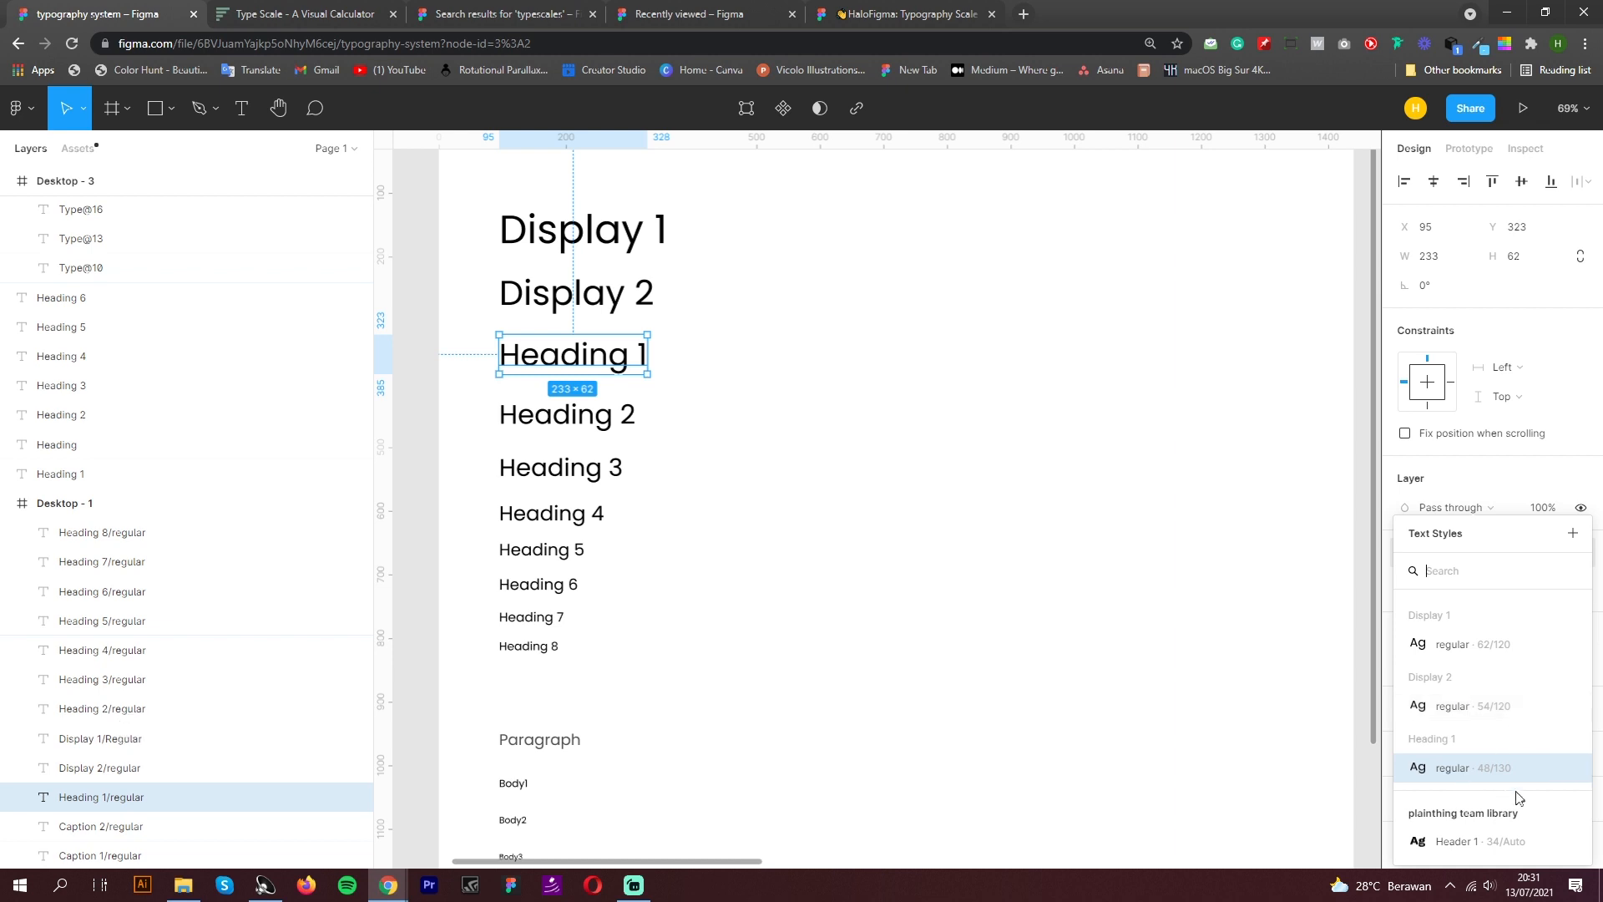
{"action": "left_click", "coordinate": [935, 526]}
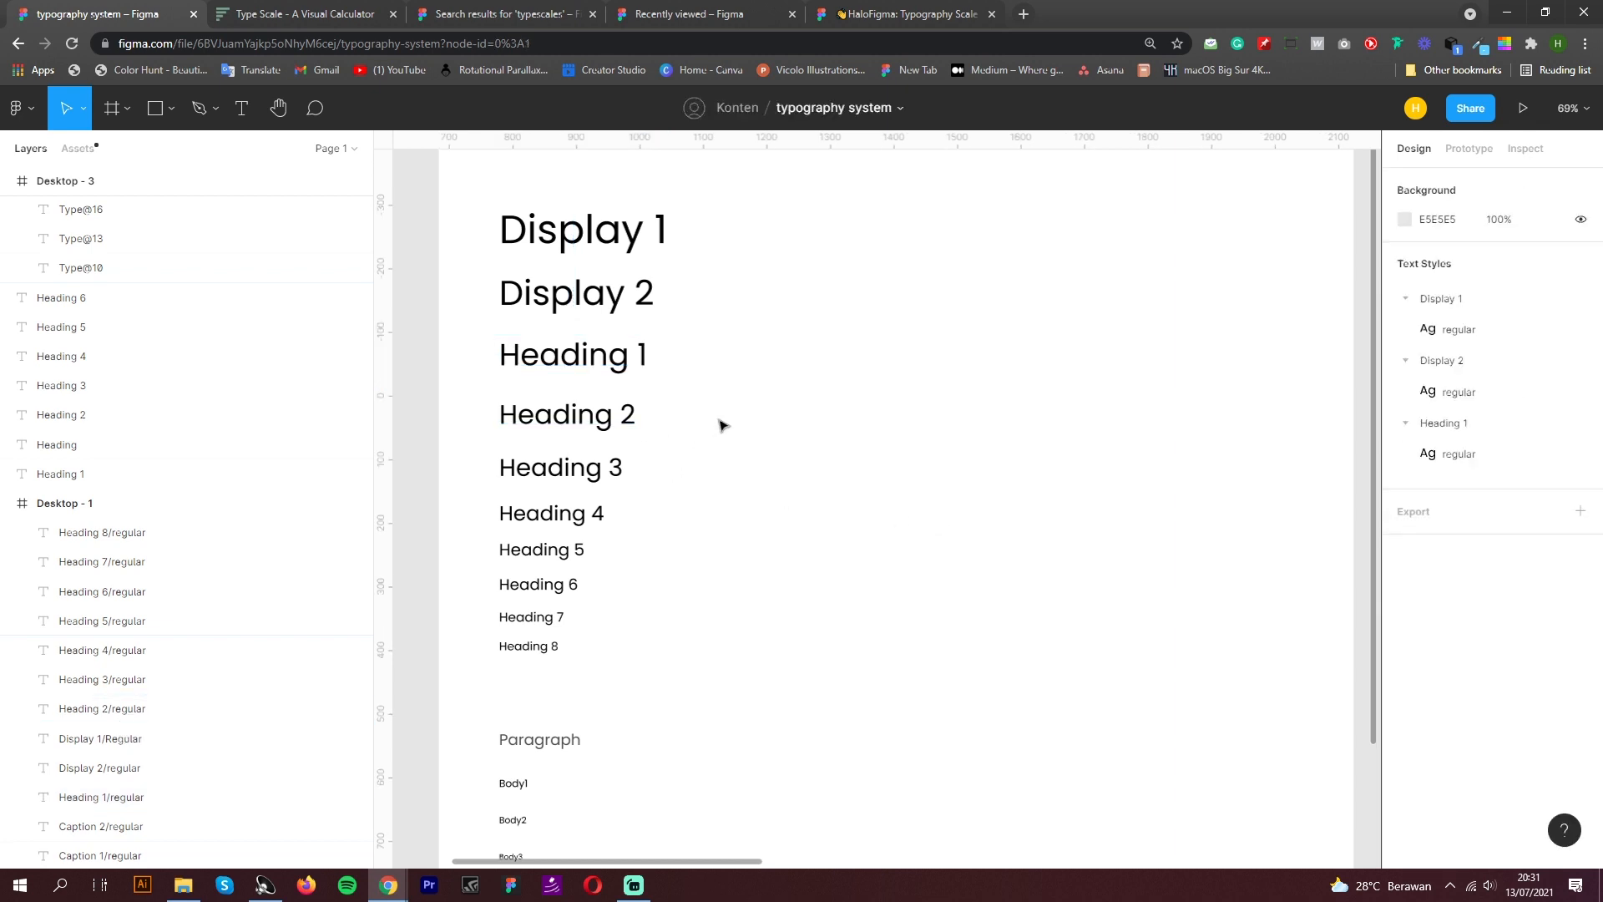
{"action": "left_click_drag", "start_coordinate": [718, 406], "coordinate": [675, 464]}
{"action": "left_click_drag", "start_coordinate": [643, 598], "coordinate": [500, 651]}
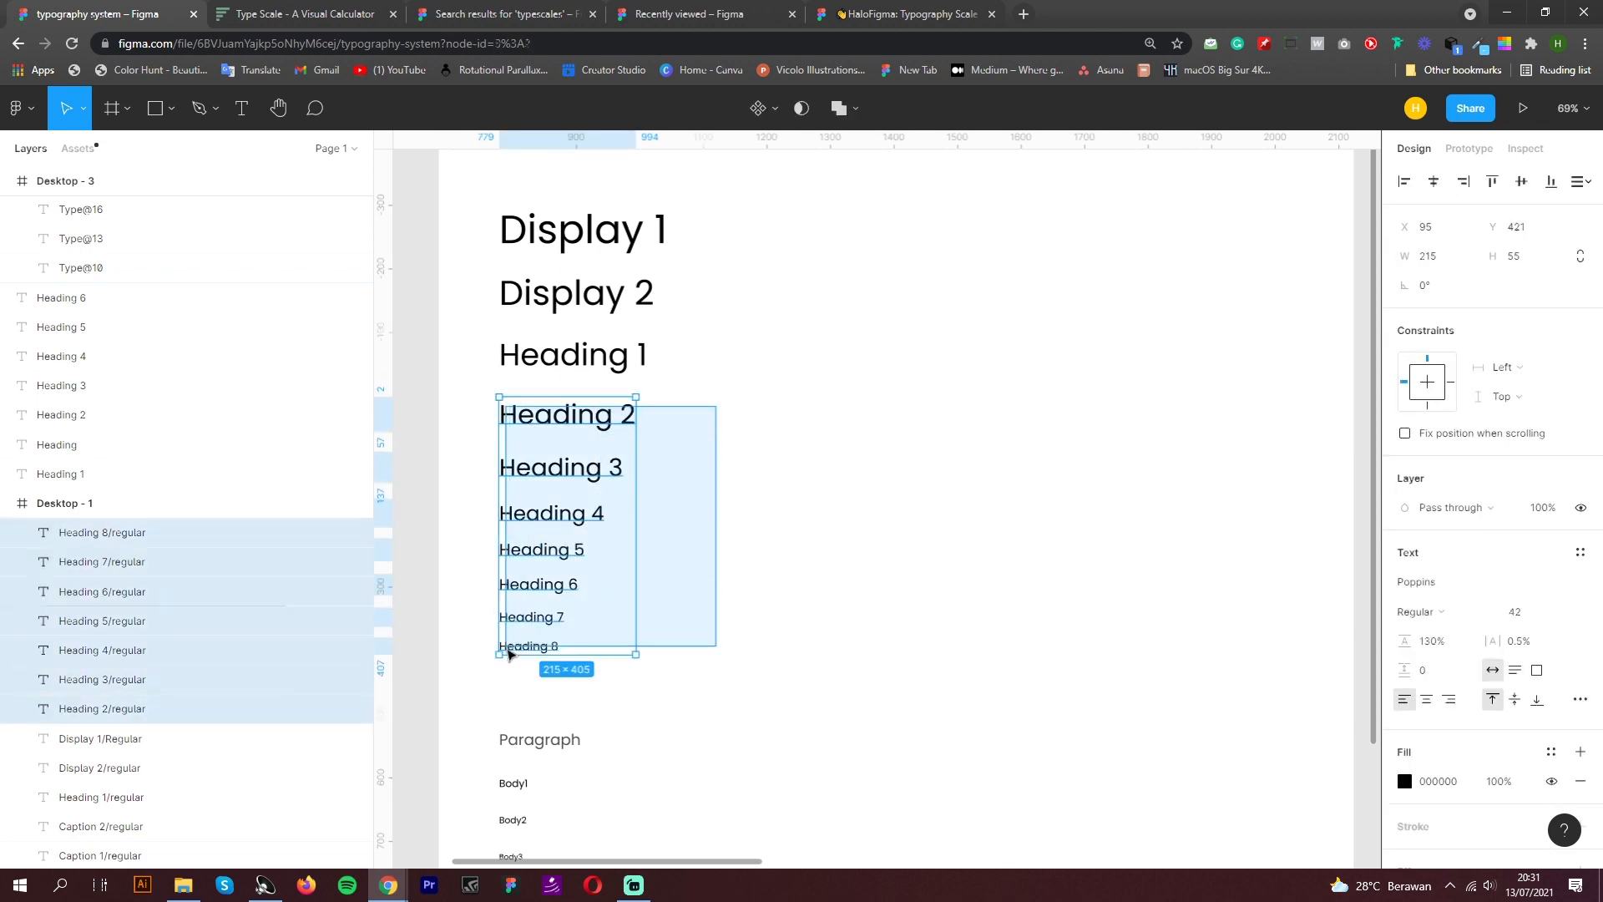
{"action": "left_click", "coordinate": [862, 604]}
Undo the creation of all manually made text styles until no local text styles remain
{"action": "key", "text": "ctrl+z"}
{"action": "key", "text": "ctrl+z"}
{"action": "key", "text": "ctrl+z"}
{"action": "key", "text": "ctrl+z"}
{"action": "key", "text": "ctrl+z"}
{"action": "key", "text": "ctrl+z"}
{"action": "key", "text": "ctrl+z"}
{"action": "key", "text": "ctrl+z"}
{"action": "key", "text": "ctrl+z"}
{"action": "key", "text": "ctrl+z"}
{"action": "key", "text": "ctrl+z"}
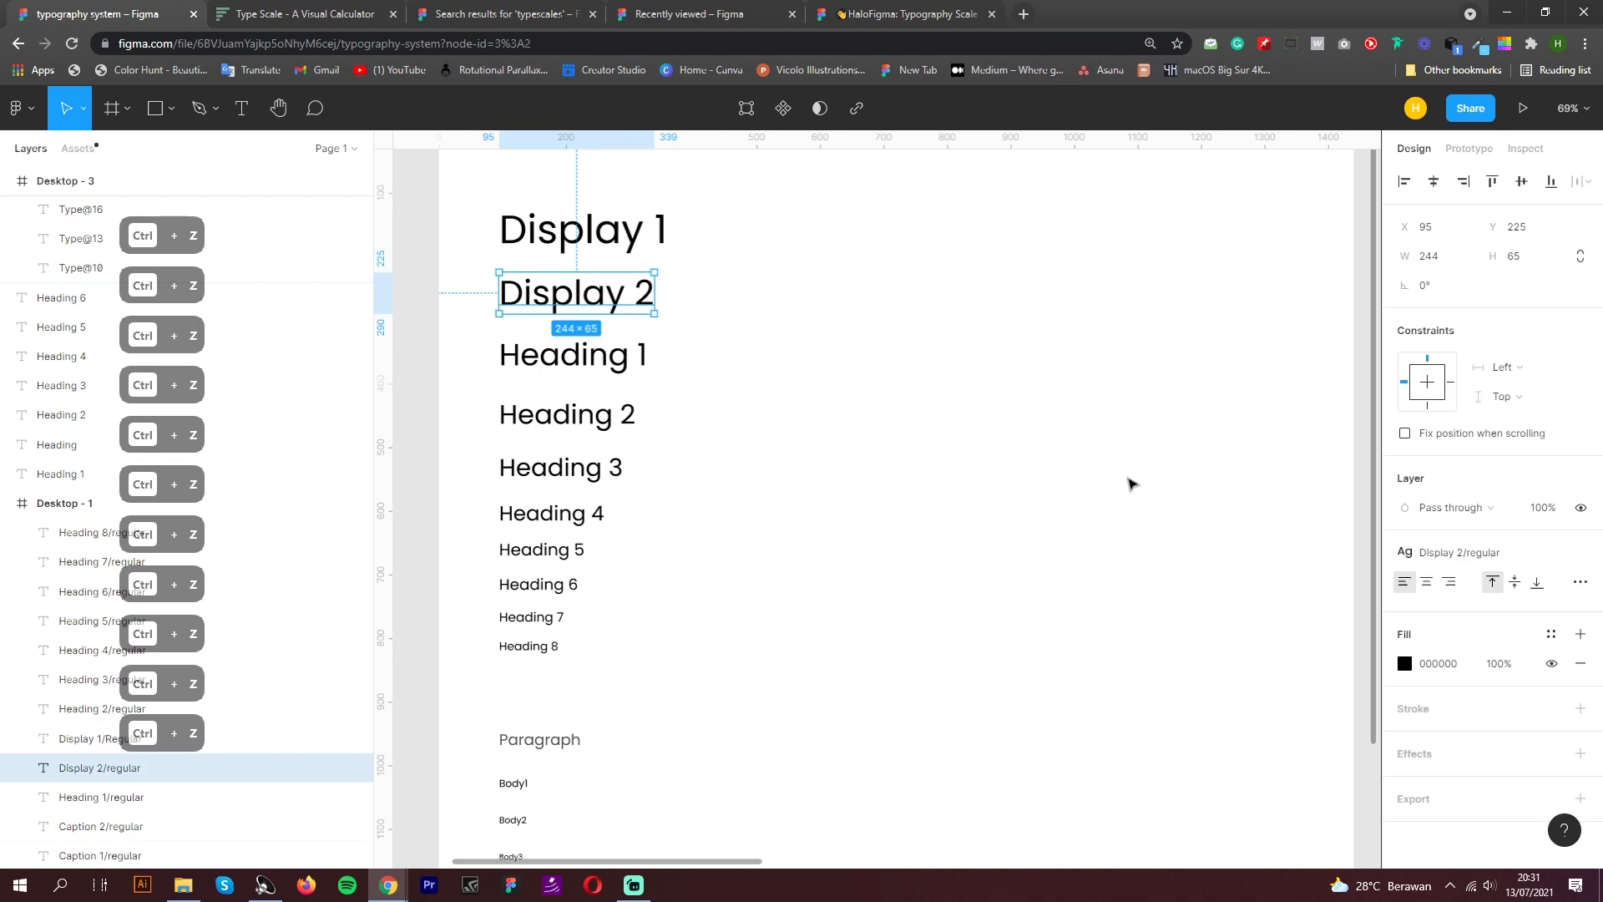
{"action": "key", "text": "ctrl+z"}
{"action": "key", "text": "ctrl+z"}
{"action": "key", "text": "ctrl+z"}
{"action": "key", "text": "ctrl+z"}
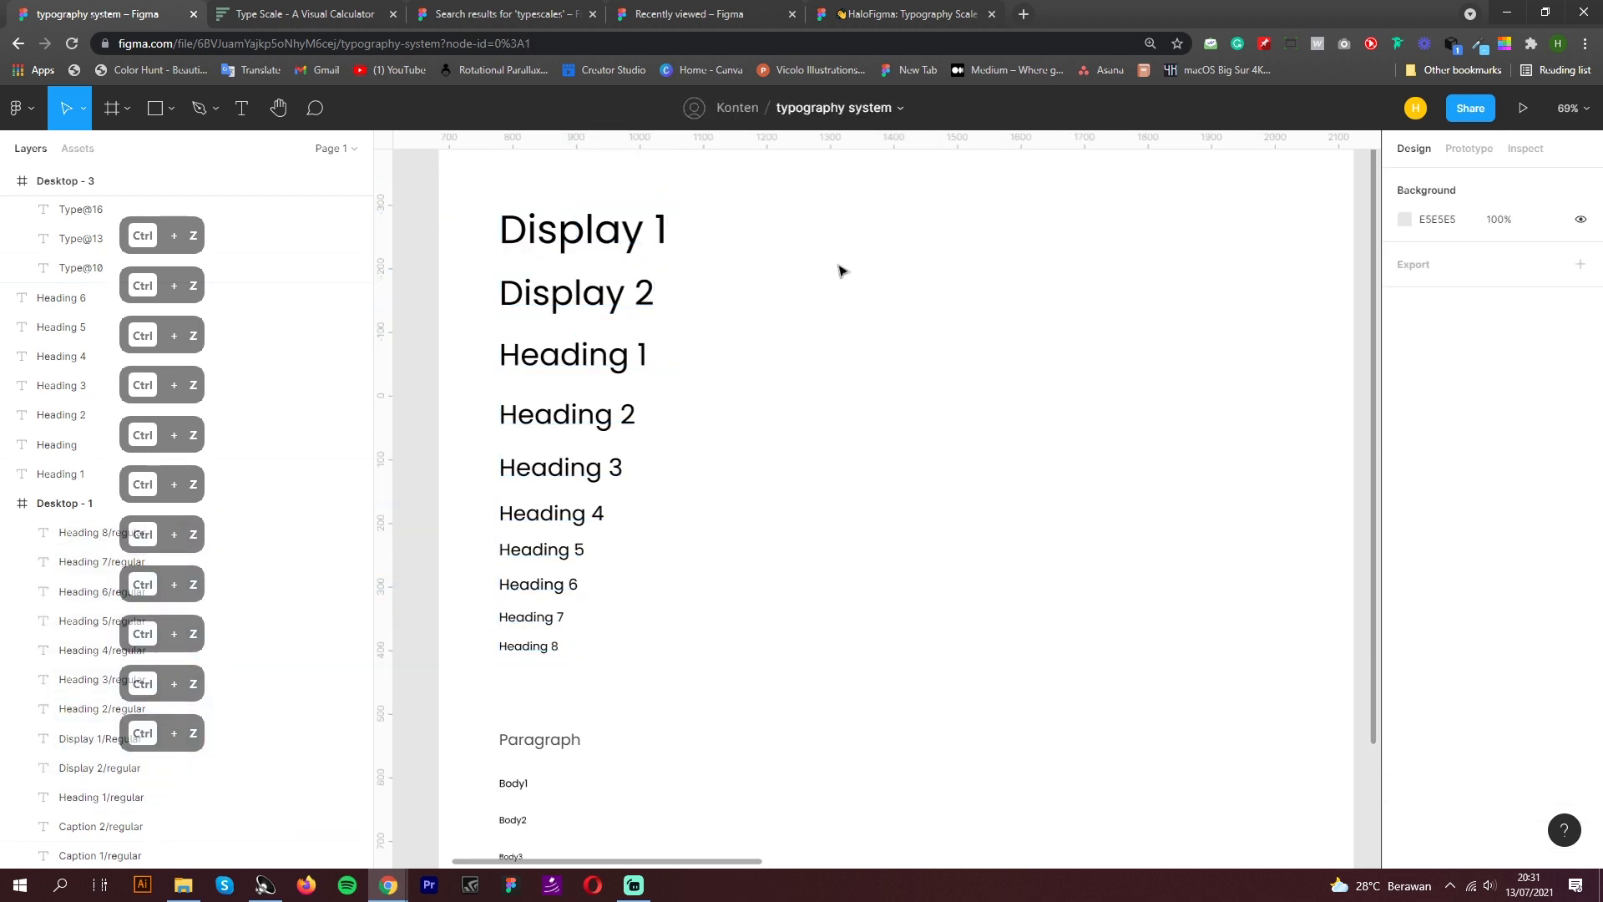
Select all texts from Display 1 to Heading 8 and look through the commands of the Styler plugin
{"action": "left_click_drag", "start_coordinate": [804, 230], "coordinate": [499, 667]}
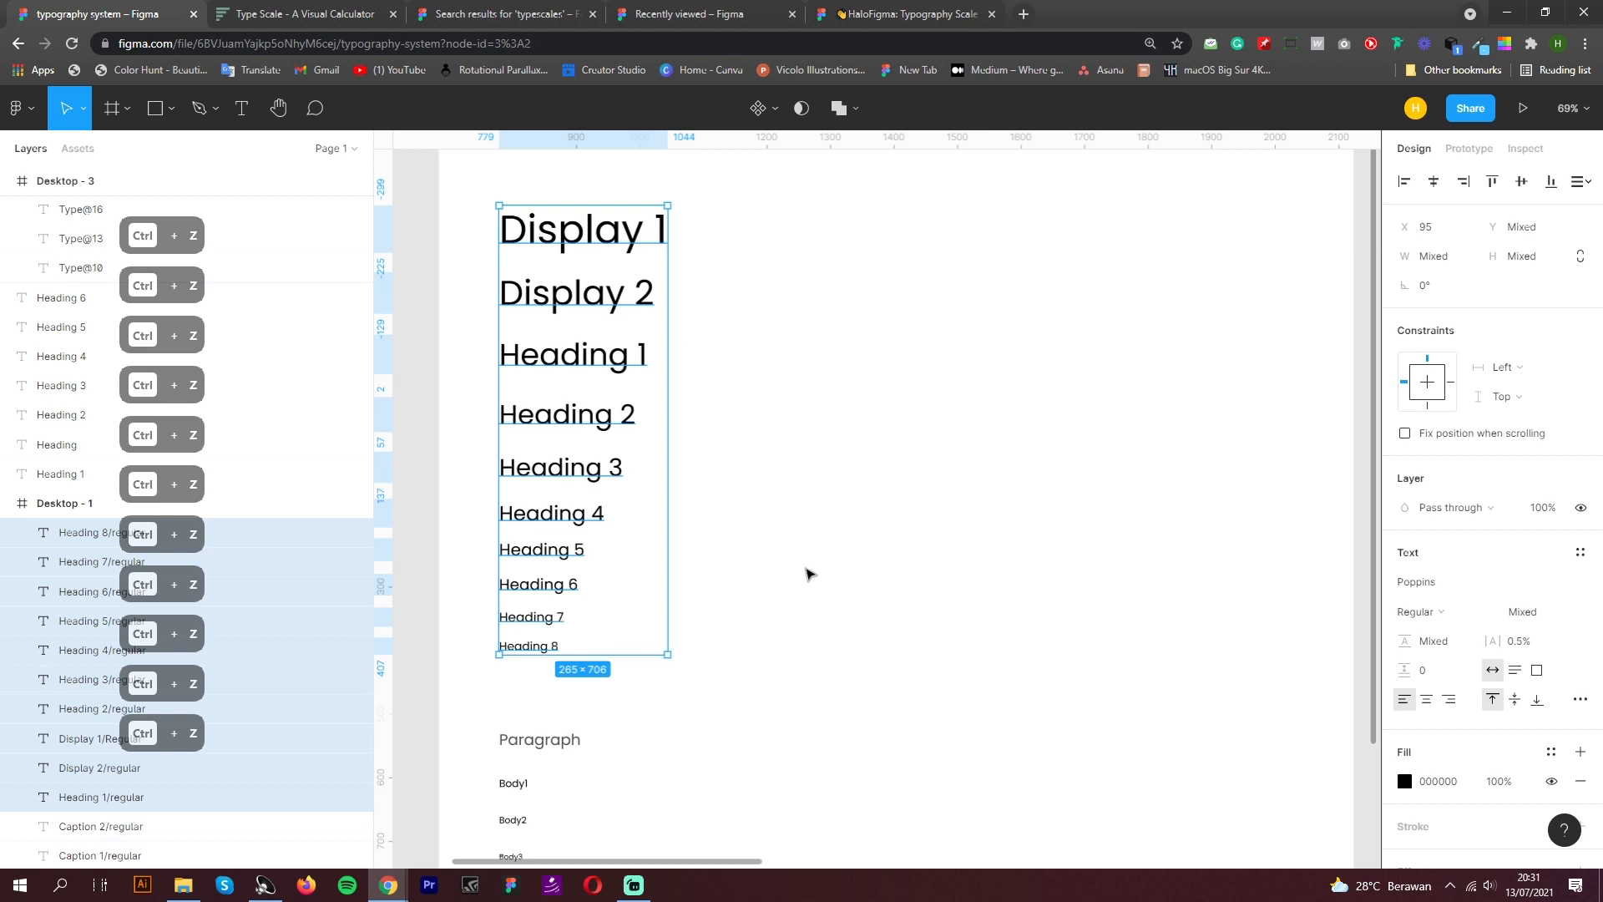
{"action": "right_click", "coordinate": [610, 423]}
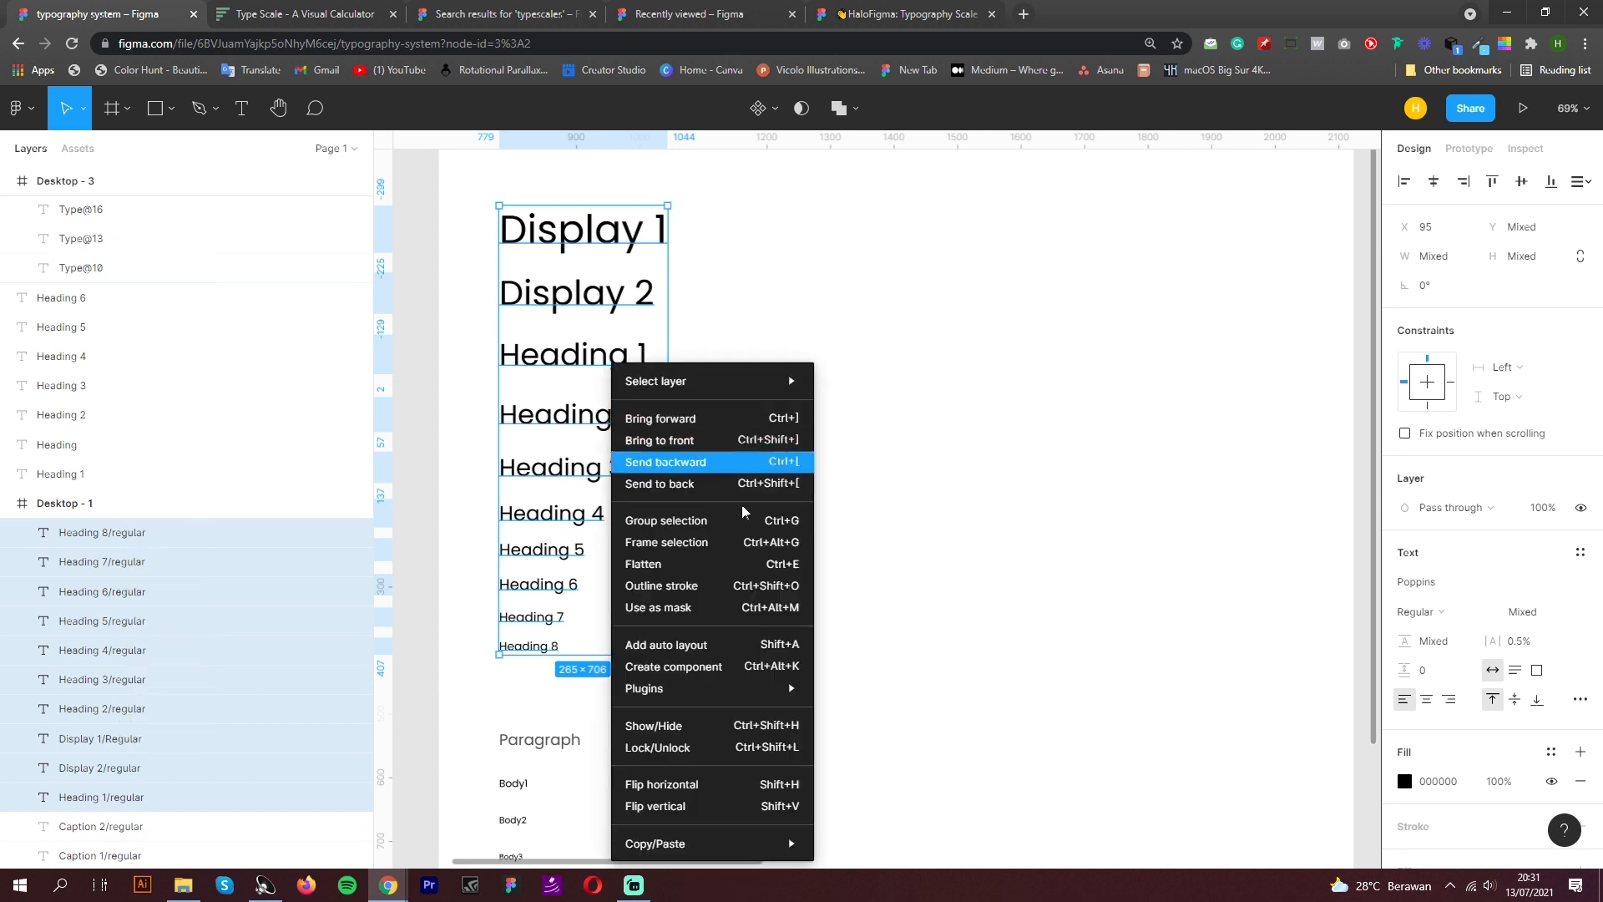
{"action": "mouse_move", "coordinate": [773, 696]}
{"action": "mouse_move", "coordinate": [960, 723]}
{"action": "scroll", "coordinate": [960, 729], "scroll_direction": "down", "scroll_amount": 2}
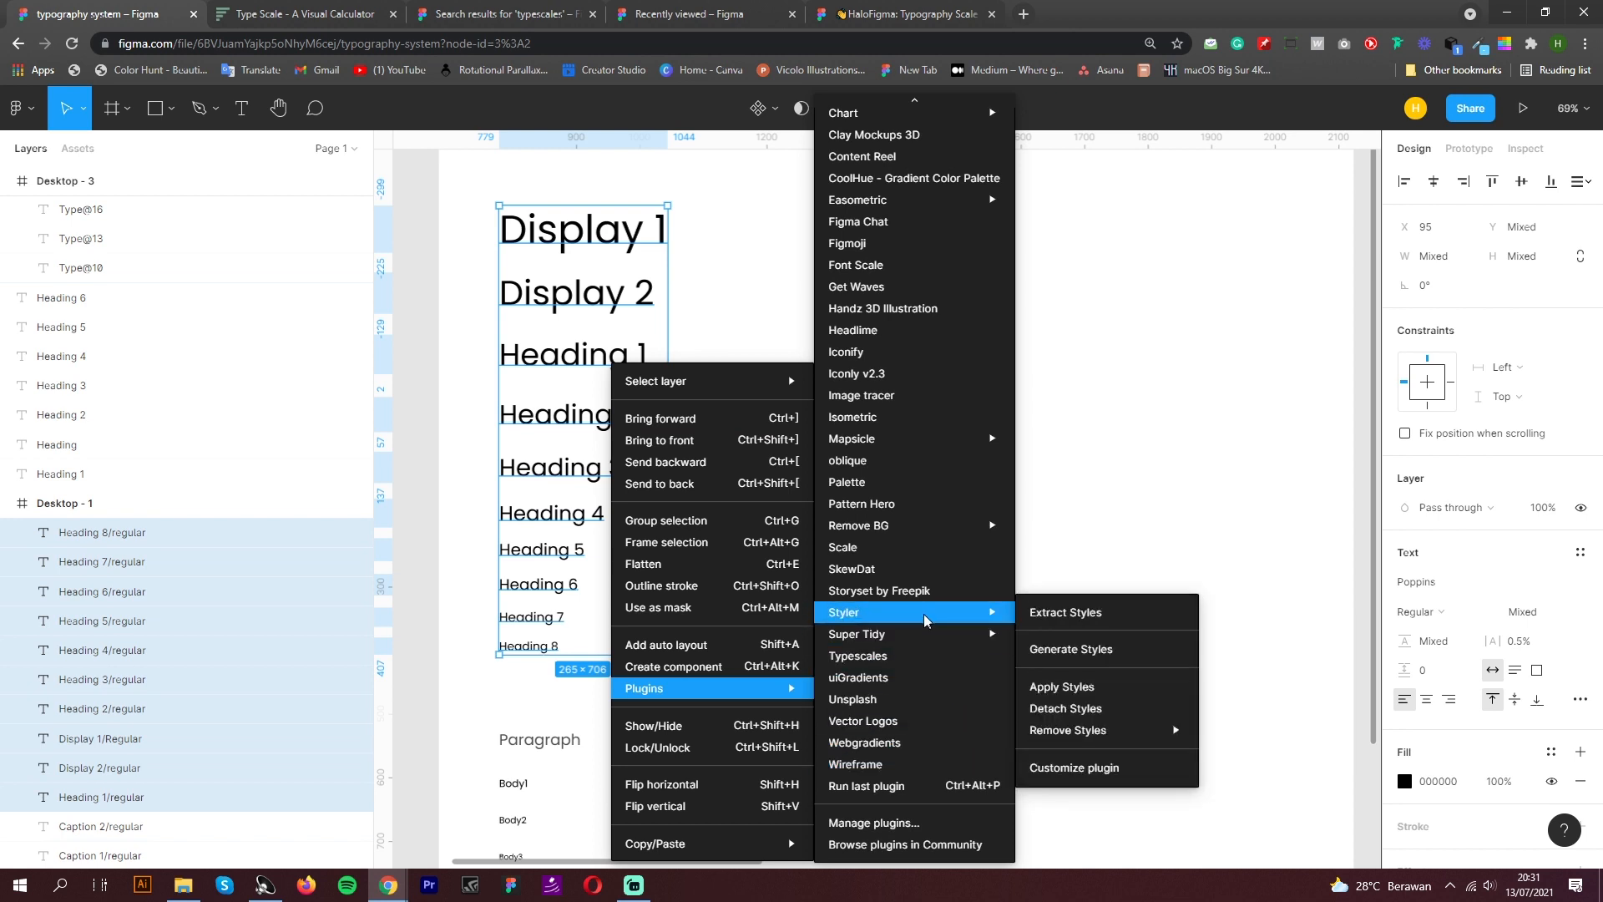
{"action": "left_click", "coordinate": [1127, 519]}
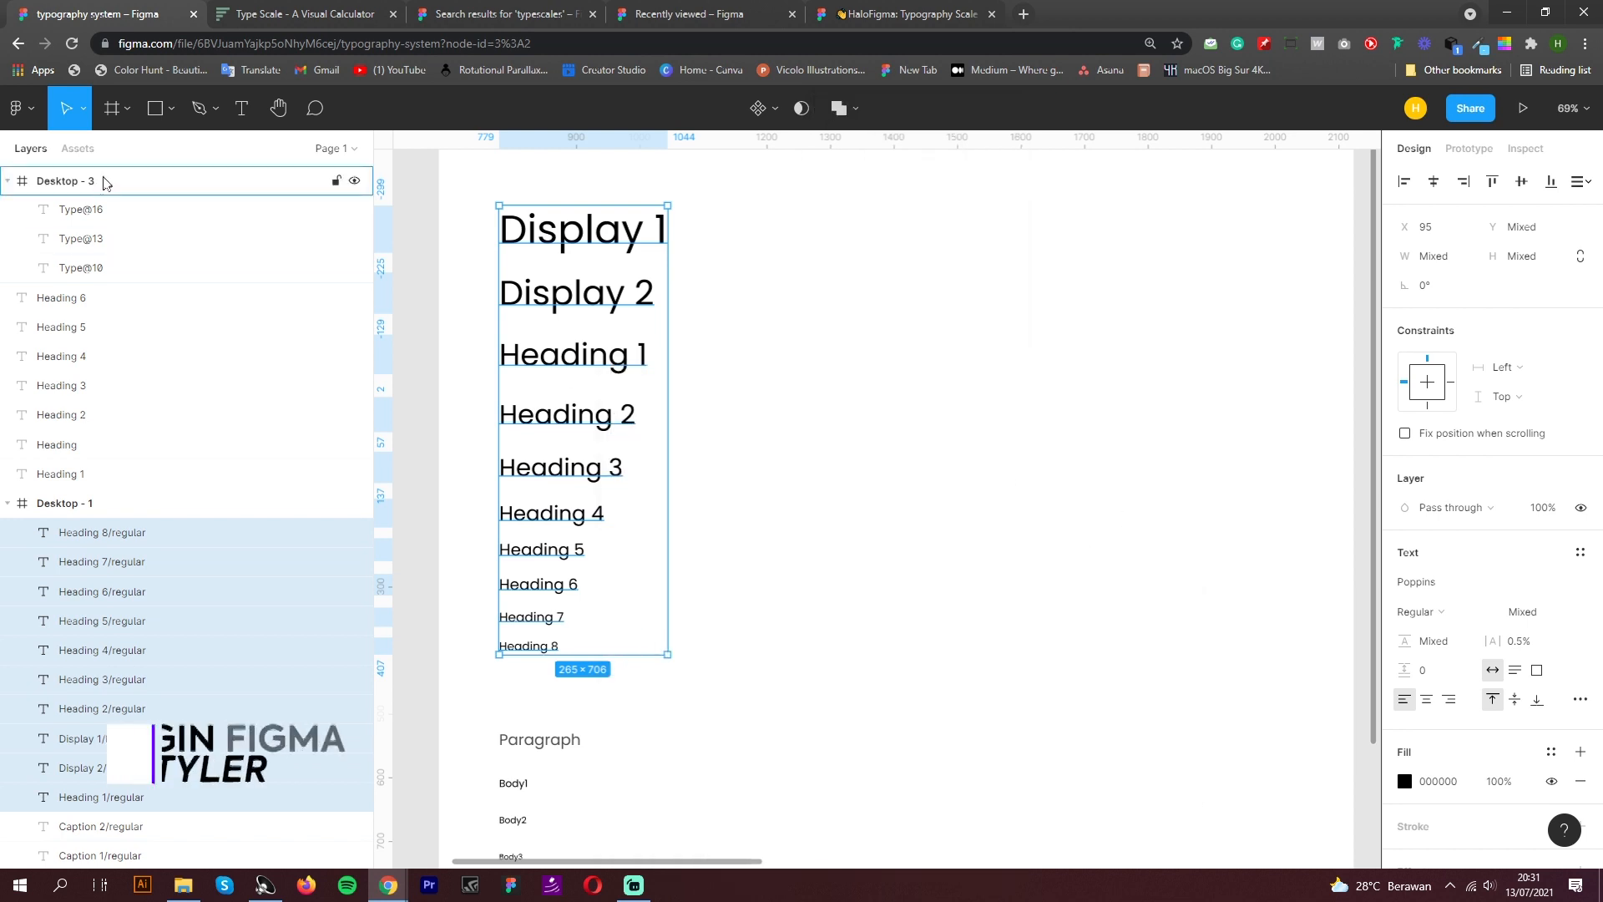
Search the Figma Community plugins for "styler" and return to the typography system file
{"action": "left_click", "coordinate": [562, 25]}
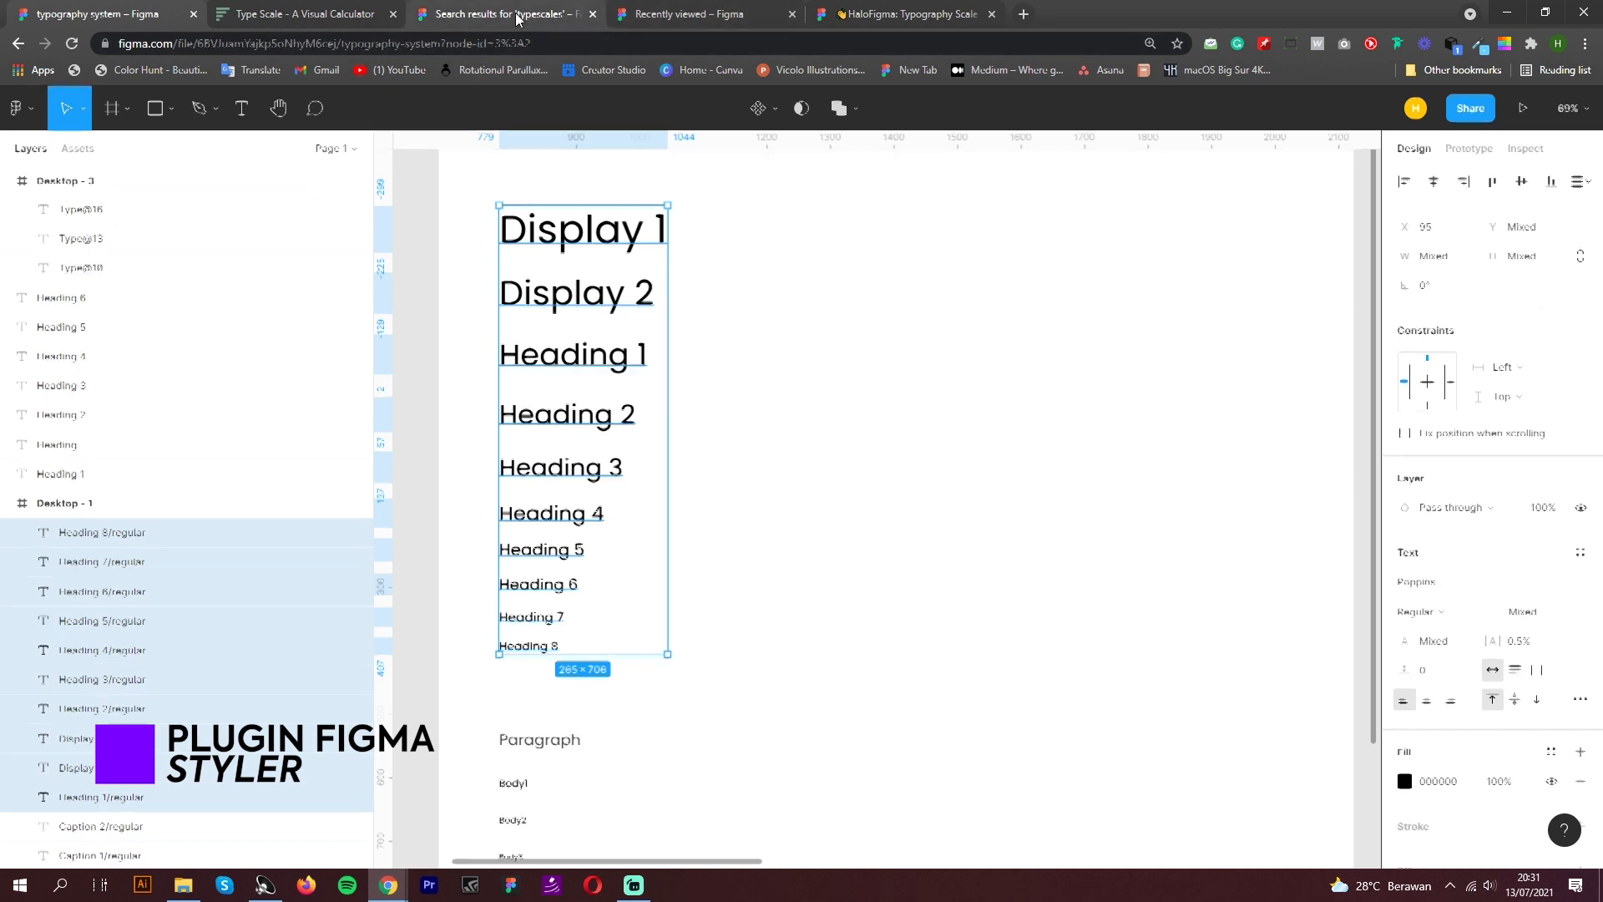
{"action": "type", "text": "styler"}
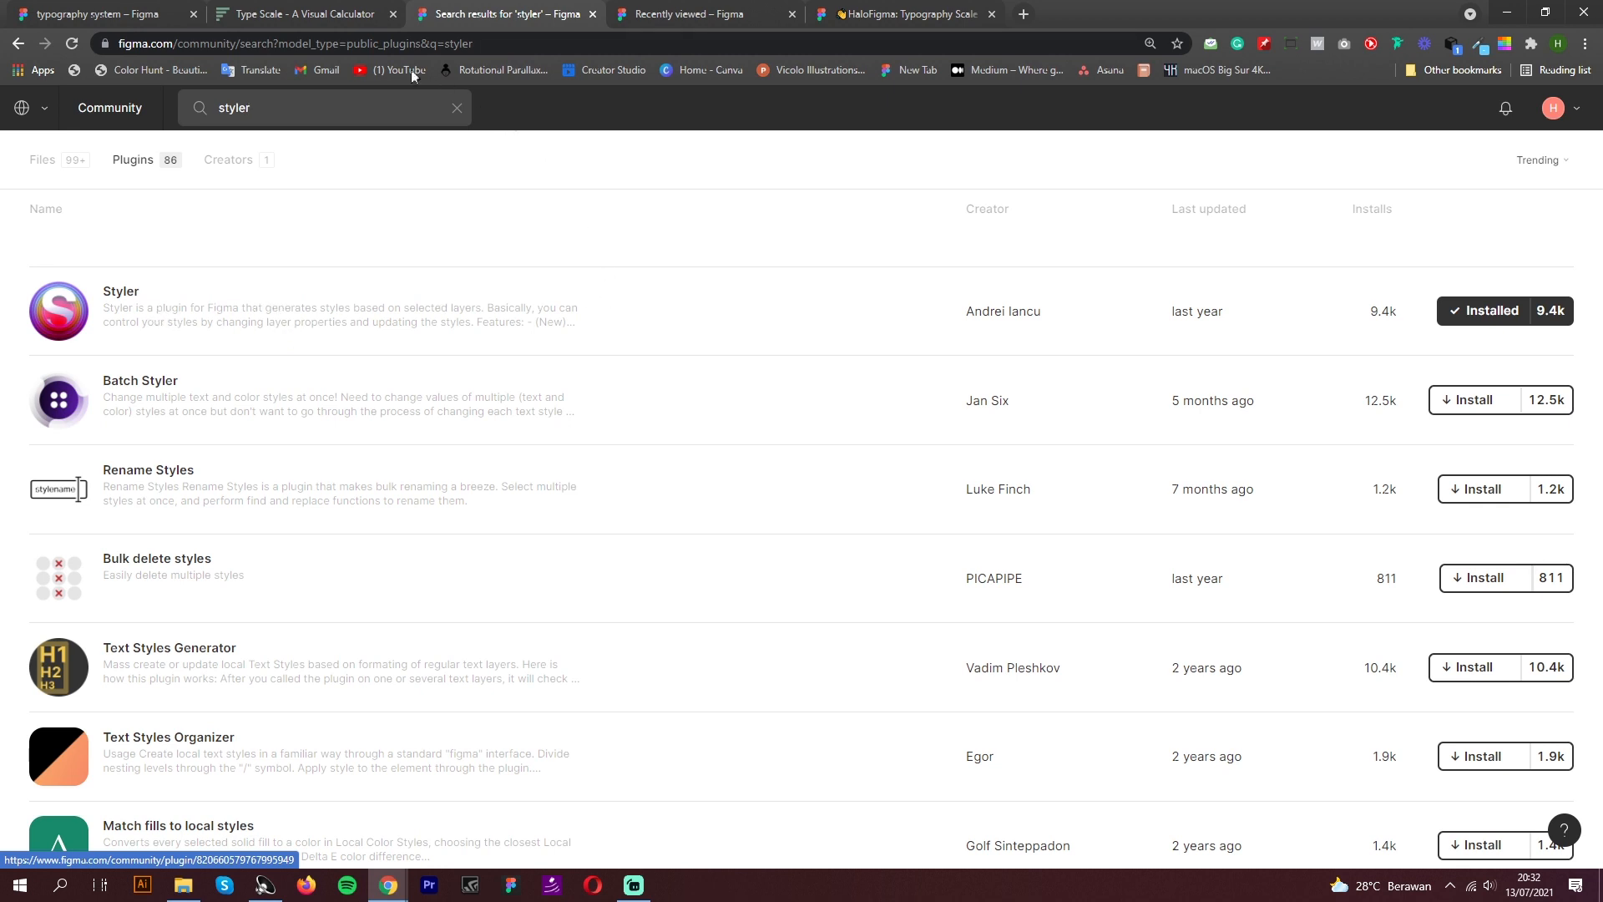
{"action": "left_click", "coordinate": [151, 26]}
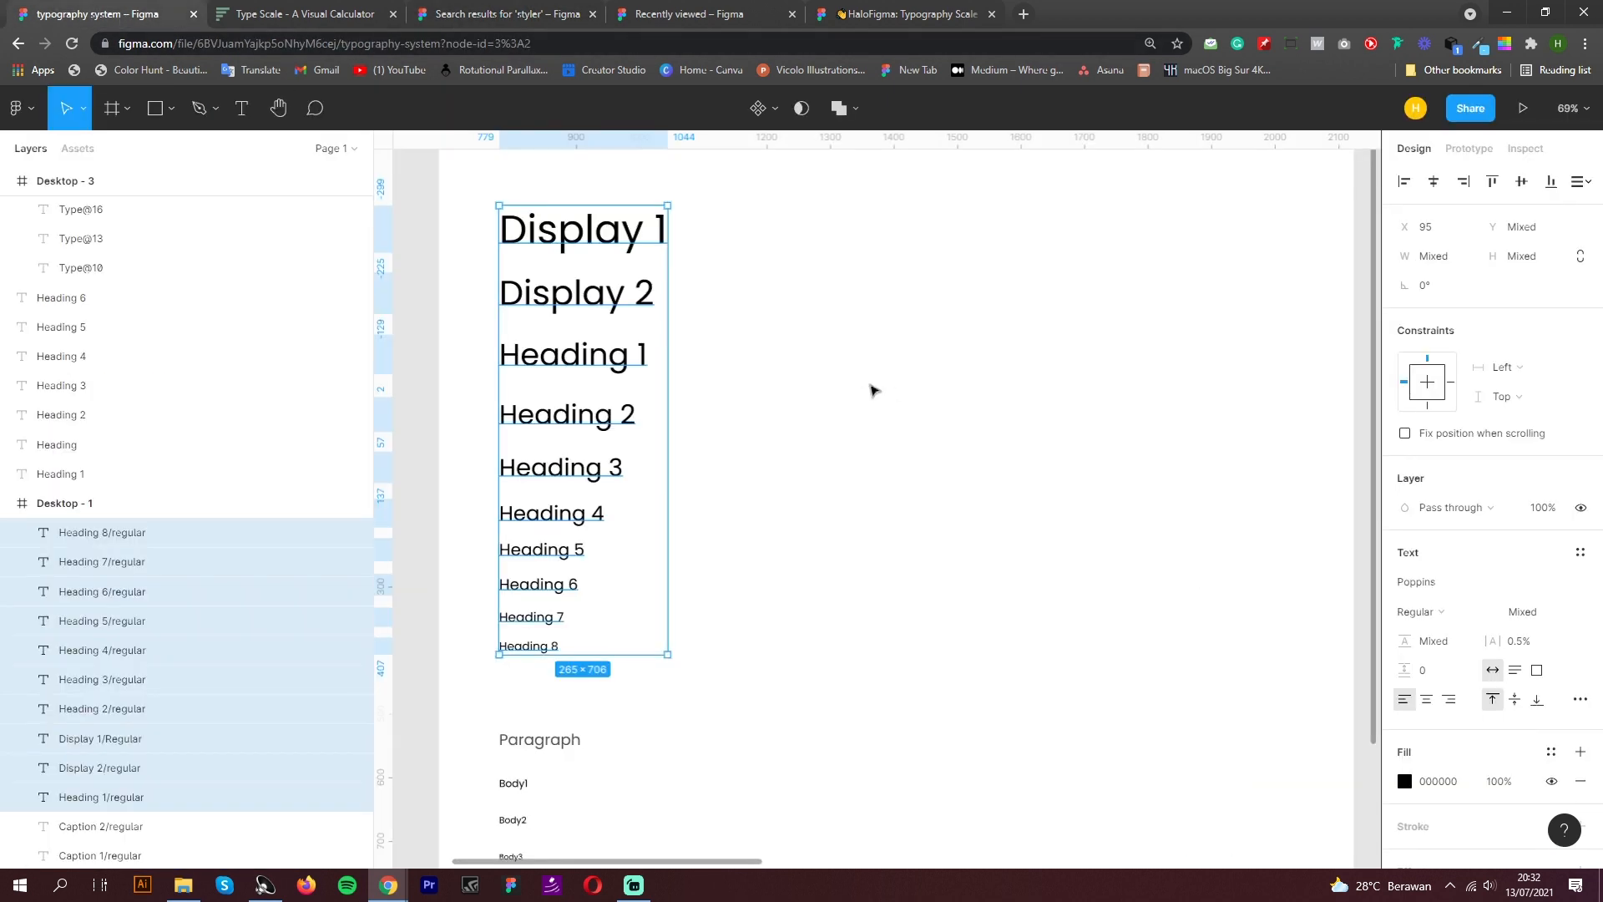
Generate text styles from the selected Display 1 to Heading 8 texts with the Styler plugin, and clear the selection
{"action": "right_click", "coordinate": [598, 356]}
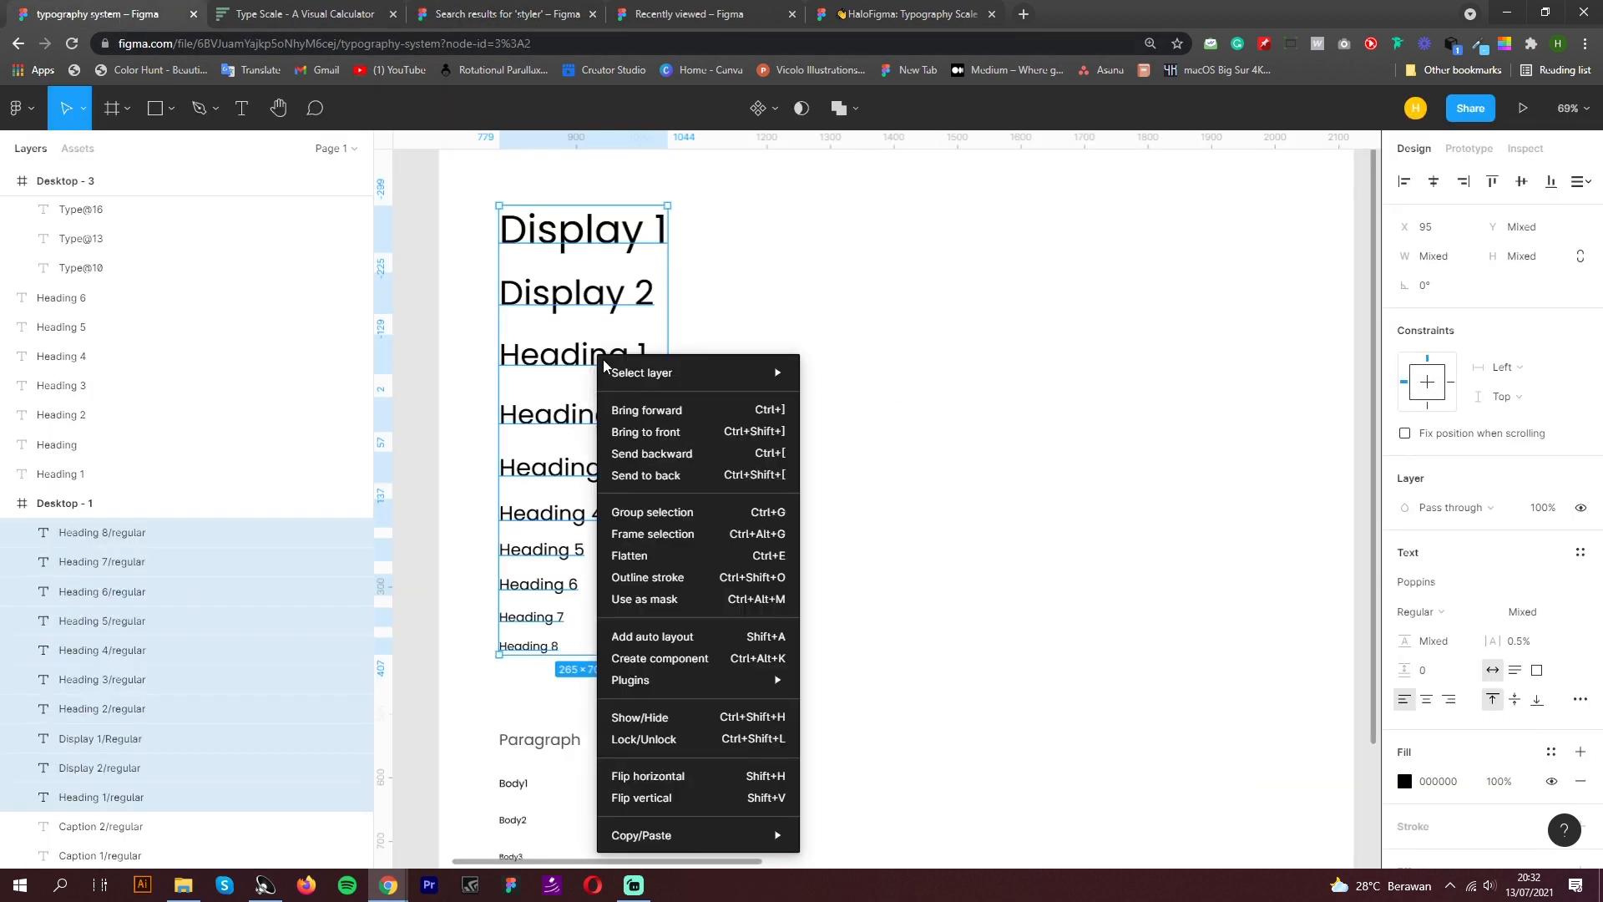
{"action": "mouse_move", "coordinate": [734, 680]}
{"action": "mouse_move", "coordinate": [935, 721]}
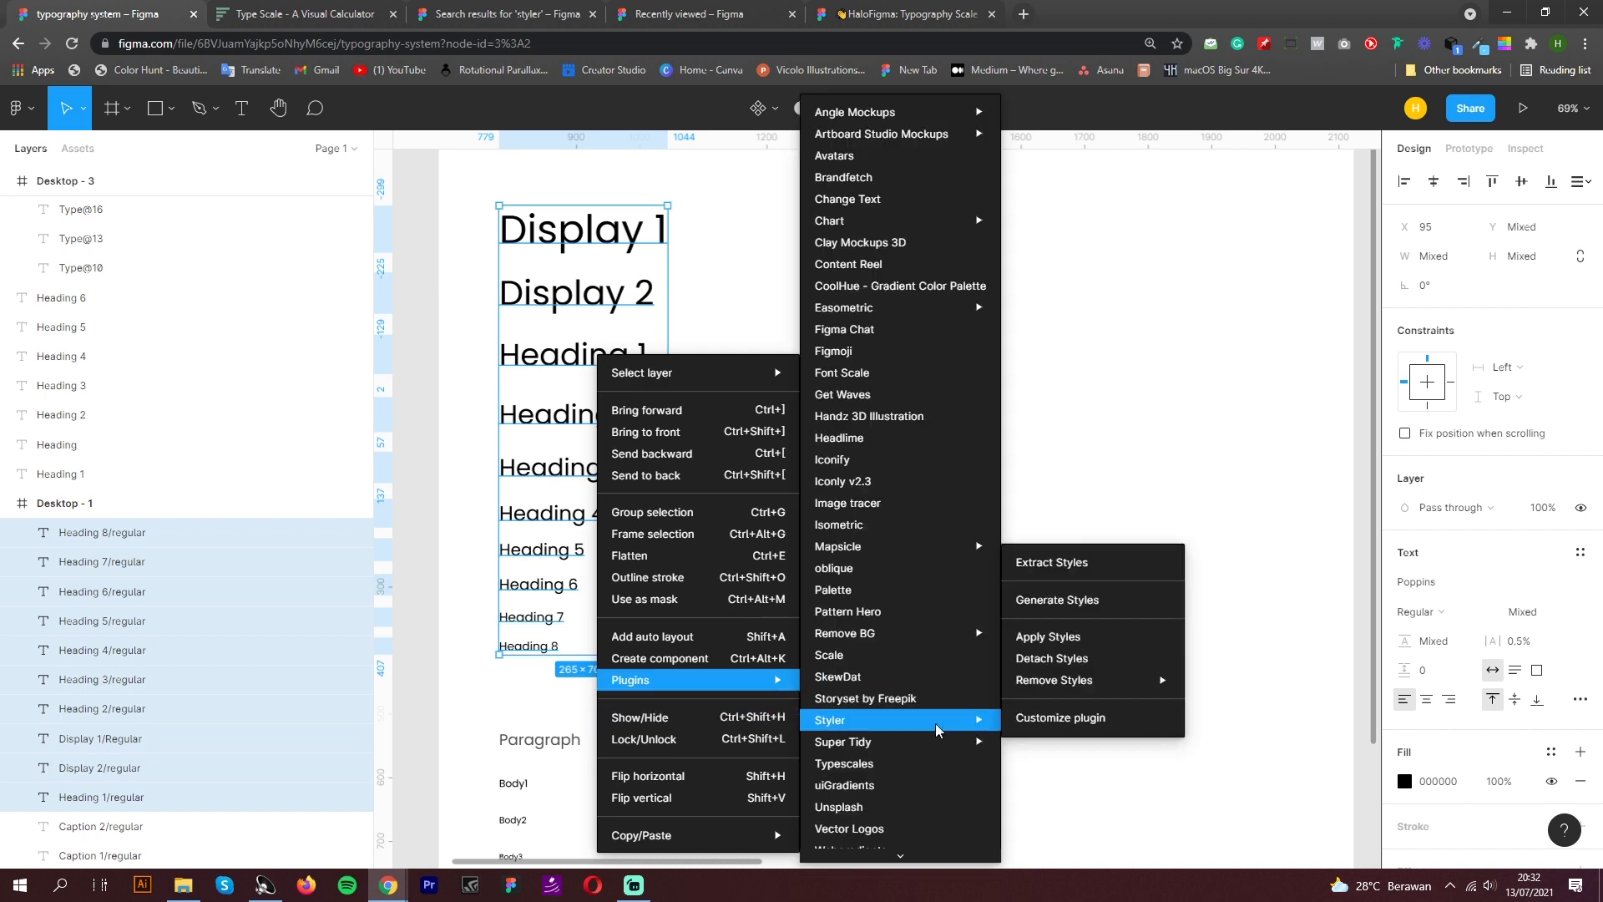
{"action": "left_click", "coordinate": [1122, 602]}
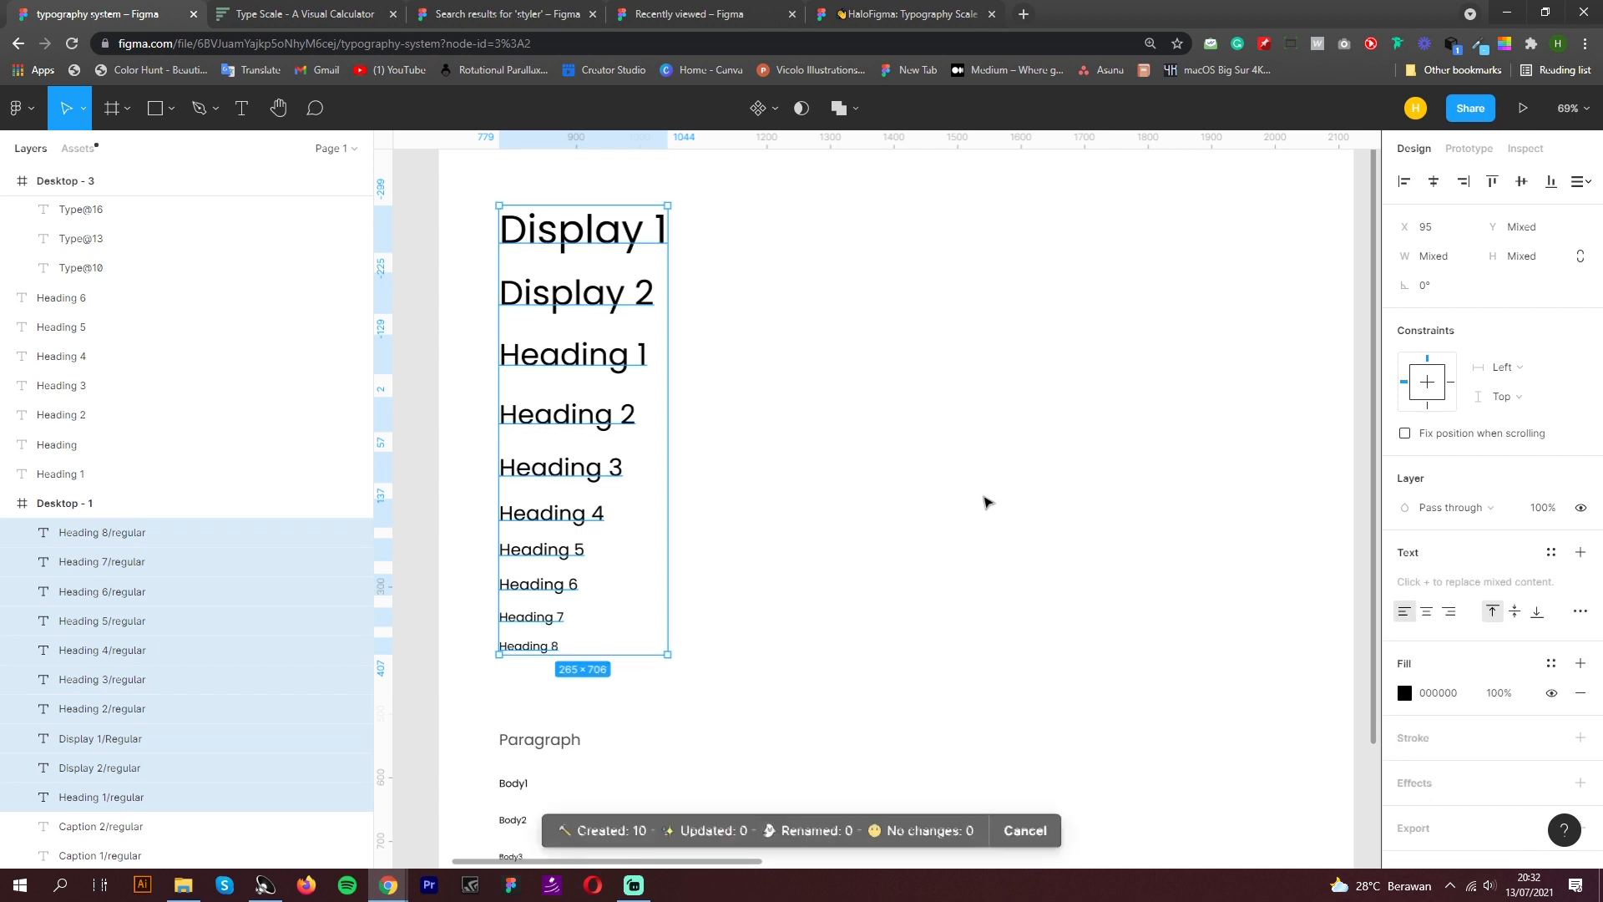
{"action": "left_click", "coordinate": [957, 457]}
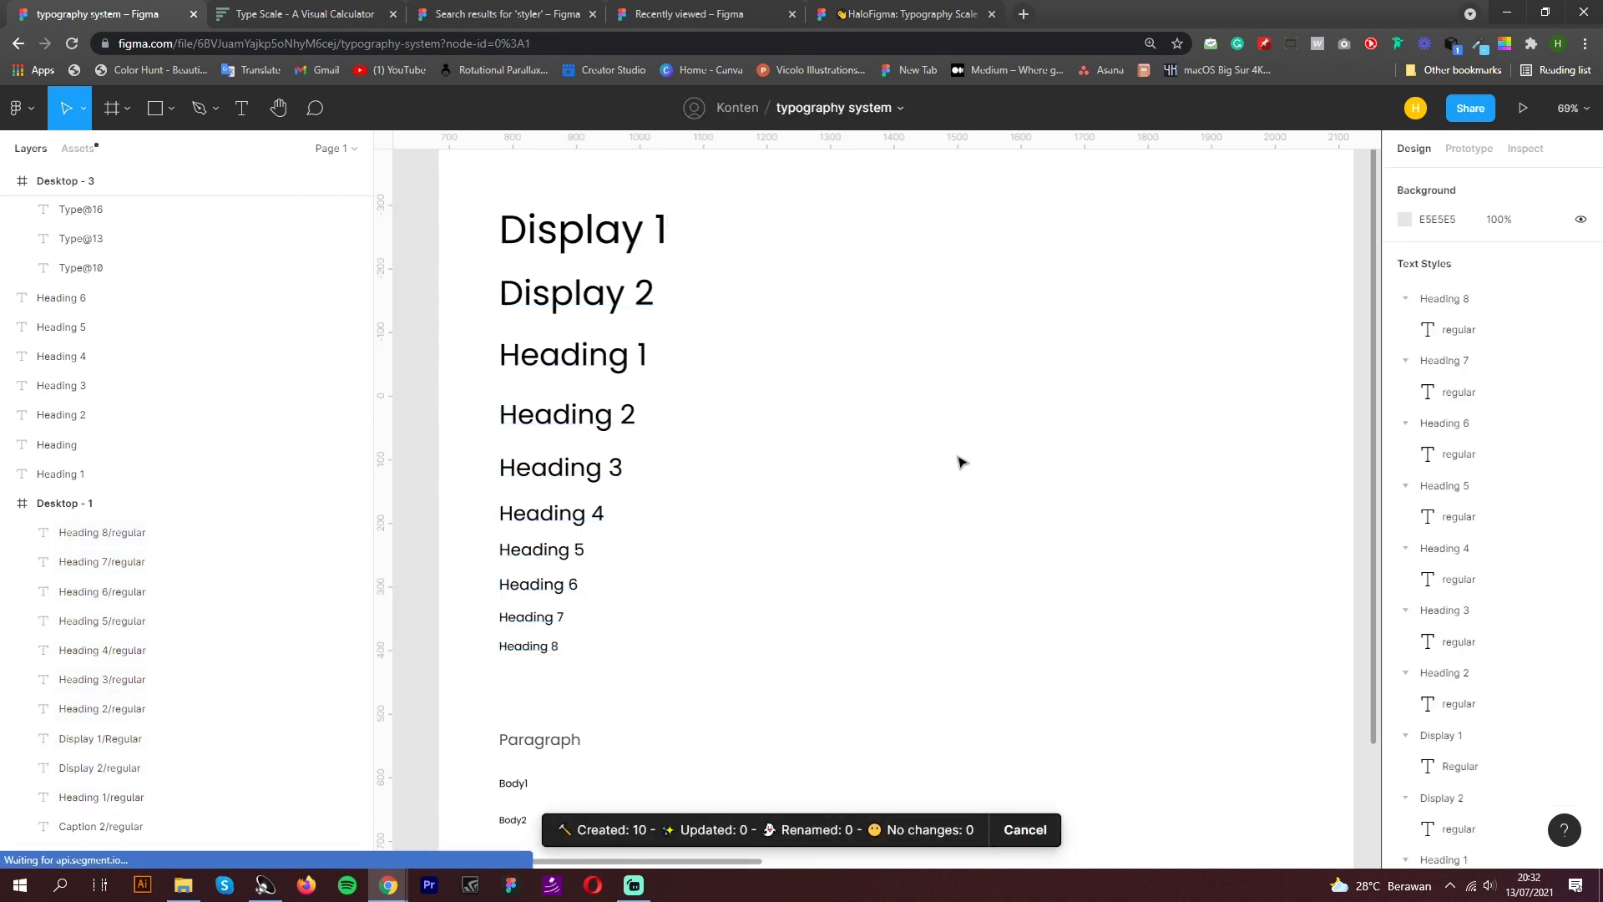
Collapse all text style groups from Heading 8 to Heading 1 in the list of local styles
{"action": "left_click", "coordinate": [1405, 298]}
{"action": "left_click", "coordinate": [1405, 329]}
{"action": "left_click", "coordinate": [1405, 359]}
{"action": "left_click", "coordinate": [1405, 392]}
{"action": "left_click", "coordinate": [1405, 422]}
{"action": "left_click", "coordinate": [1405, 454]}
{"action": "left_click", "coordinate": [1404, 485]}
{"action": "left_click", "coordinate": [1405, 516]}
{"action": "left_click", "coordinate": [1405, 548]}
{"action": "left_click", "coordinate": [1404, 578]}
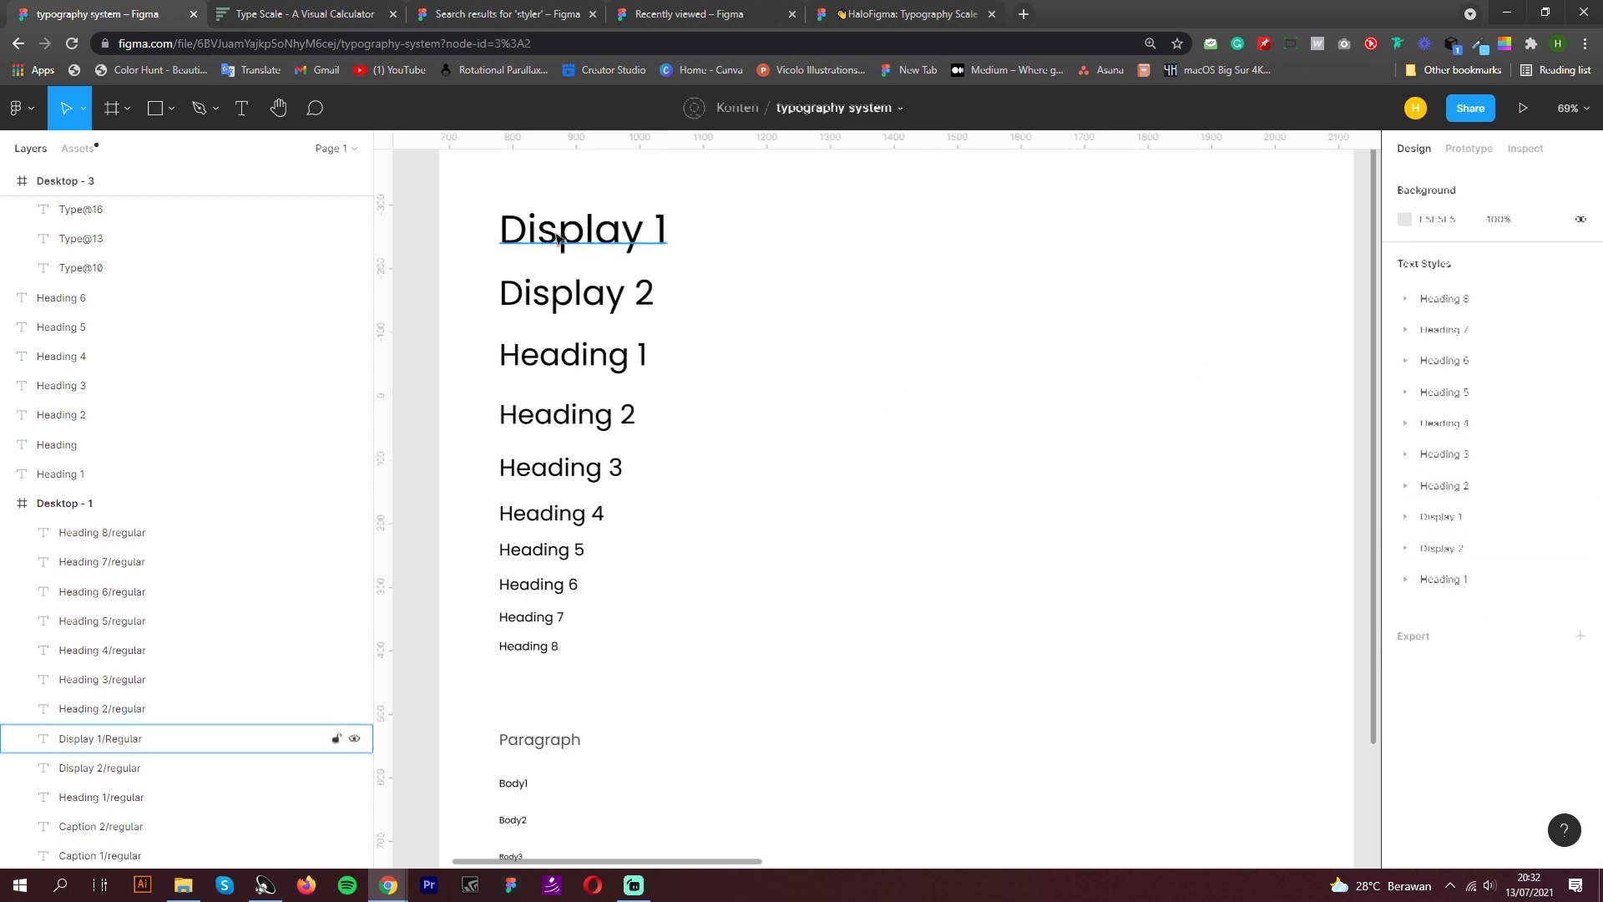
Check which generated text styles are applied to the Display 1 and Display 2 texts
{"action": "left_click", "coordinate": [251, 738]}
{"action": "left_click", "coordinate": [1514, 555]}
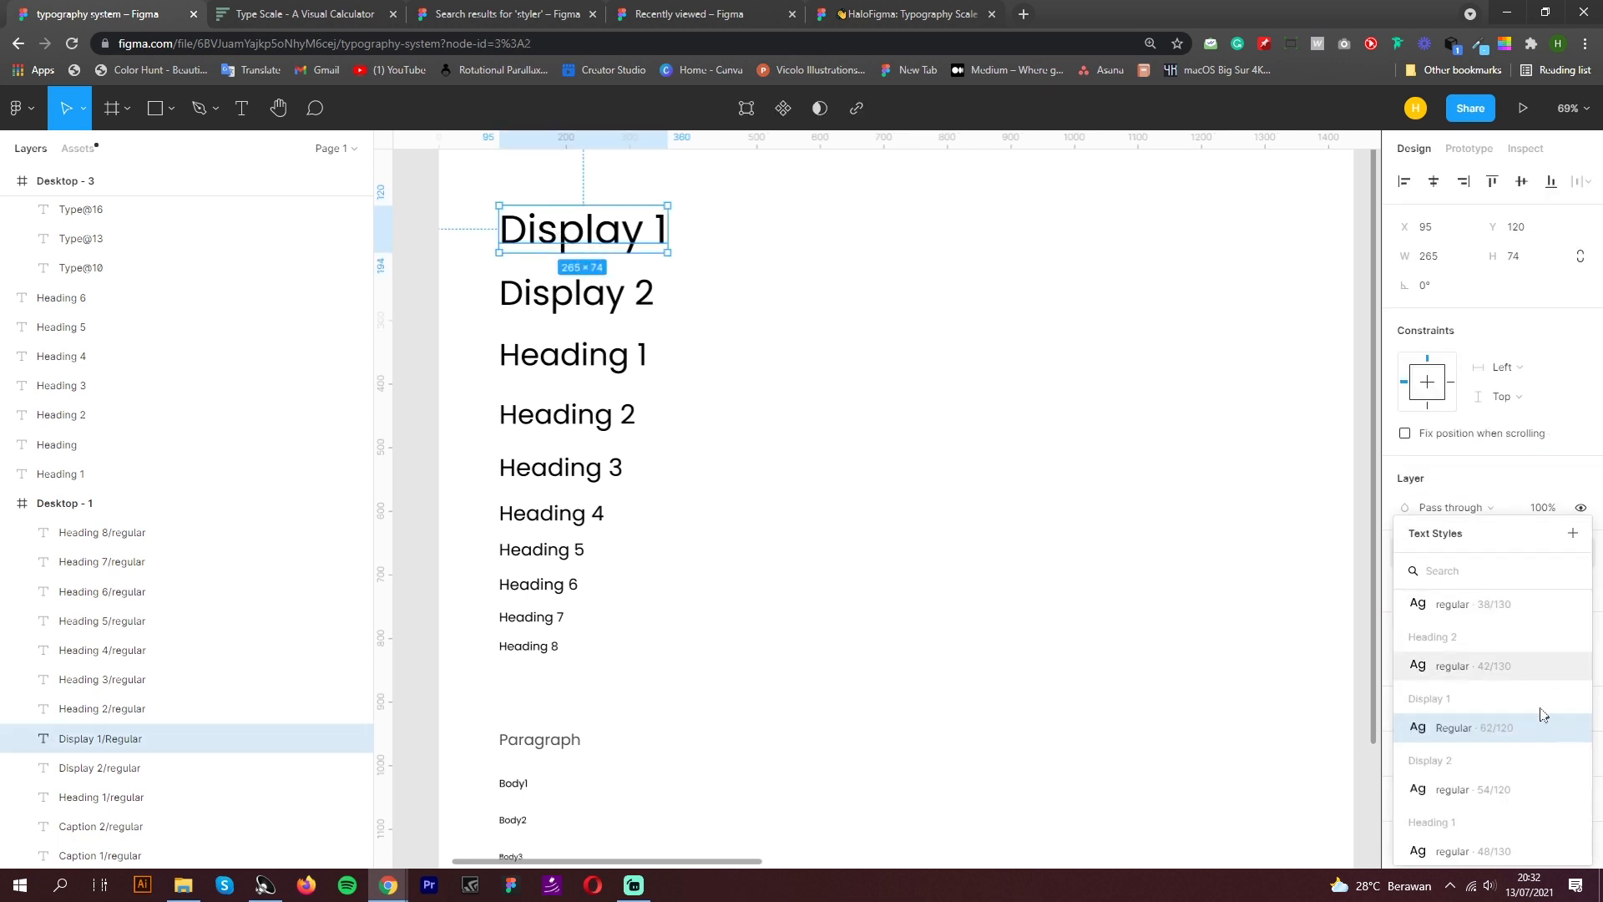
{"action": "scroll", "coordinate": [1557, 717], "scroll_direction": "up", "scroll_amount": 3}
{"action": "left_click", "coordinate": [651, 302]}
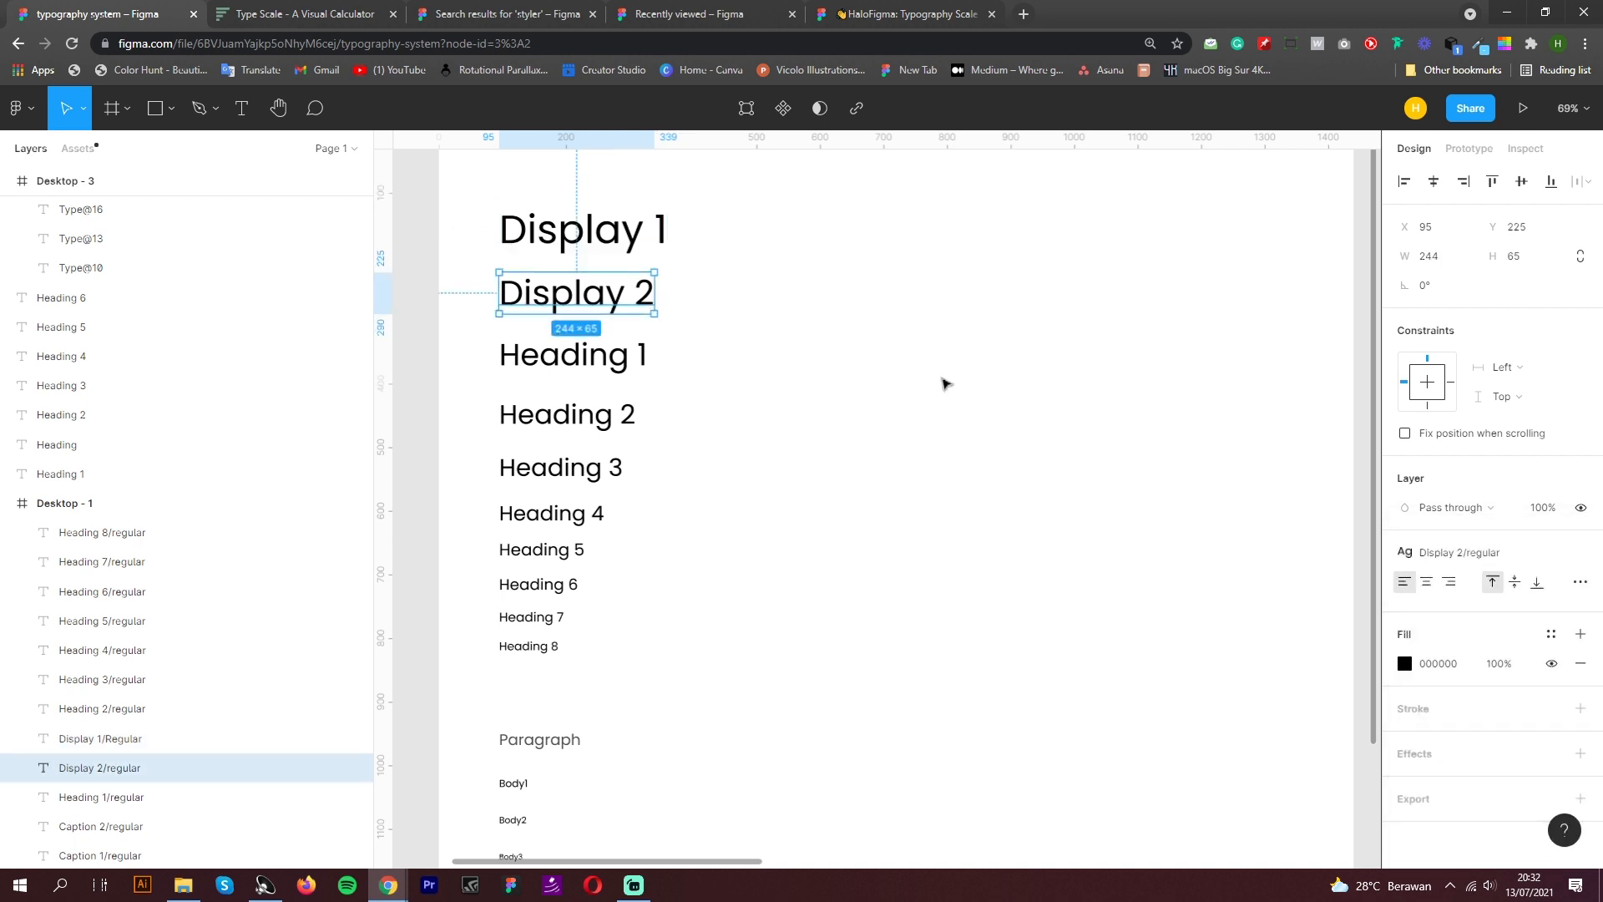
{"action": "left_click", "coordinate": [1183, 550]}
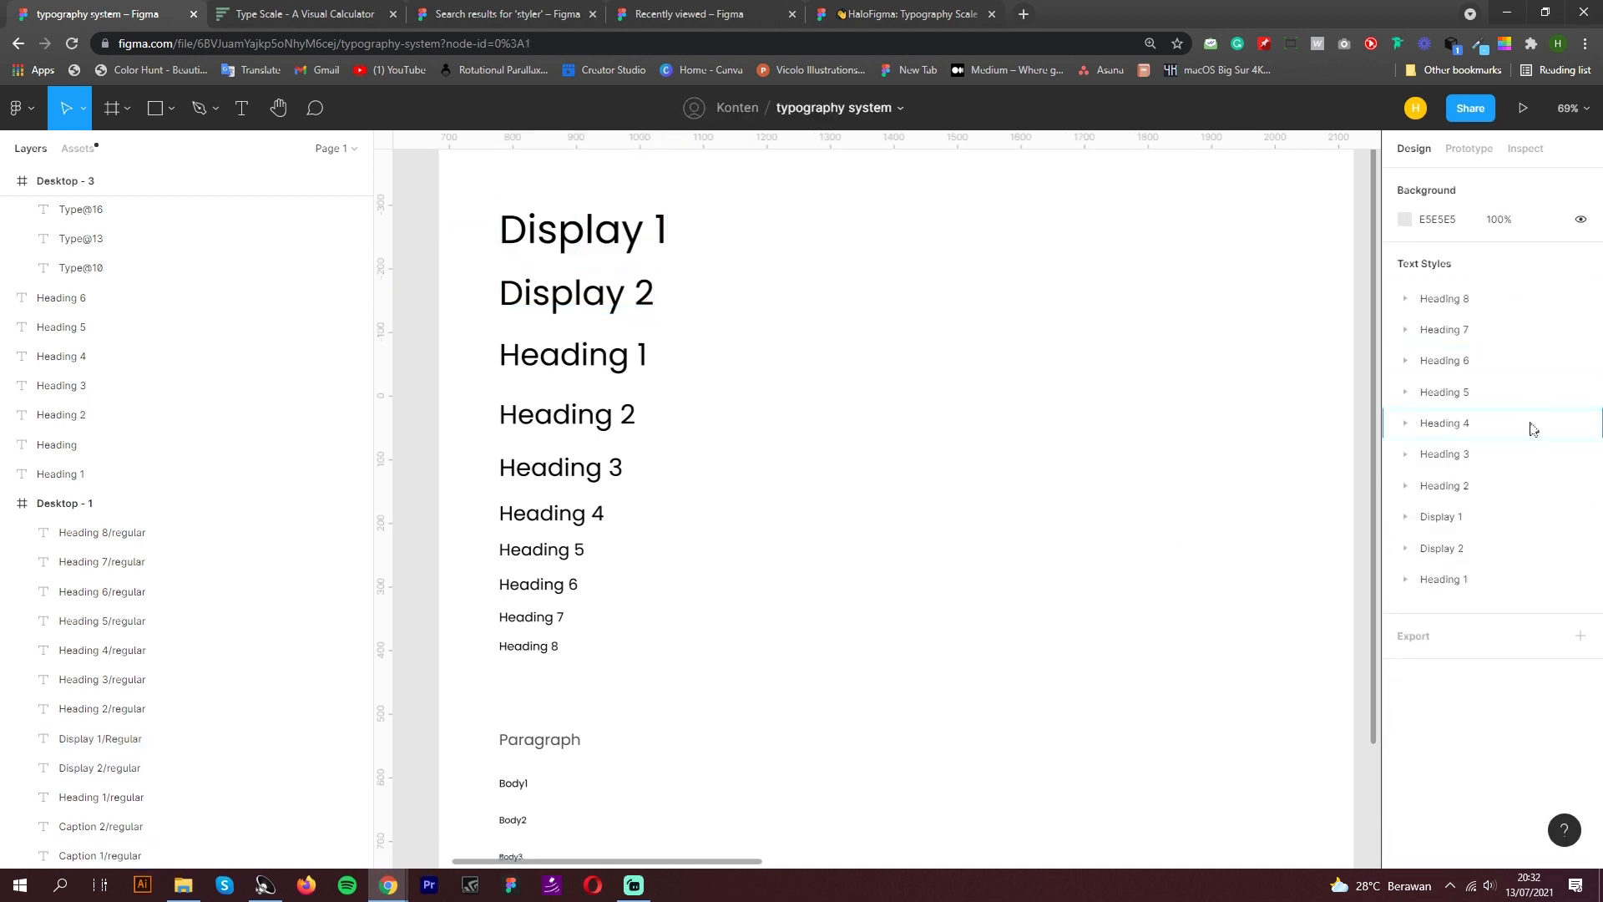
Move the Heading 1 style group between the Heading 2 and Display 1 groups in the text styles list
{"action": "left_click", "coordinate": [1476, 578]}
{"action": "left_click_drag", "start_coordinate": [1480, 551], "coordinate": [1489, 508]}
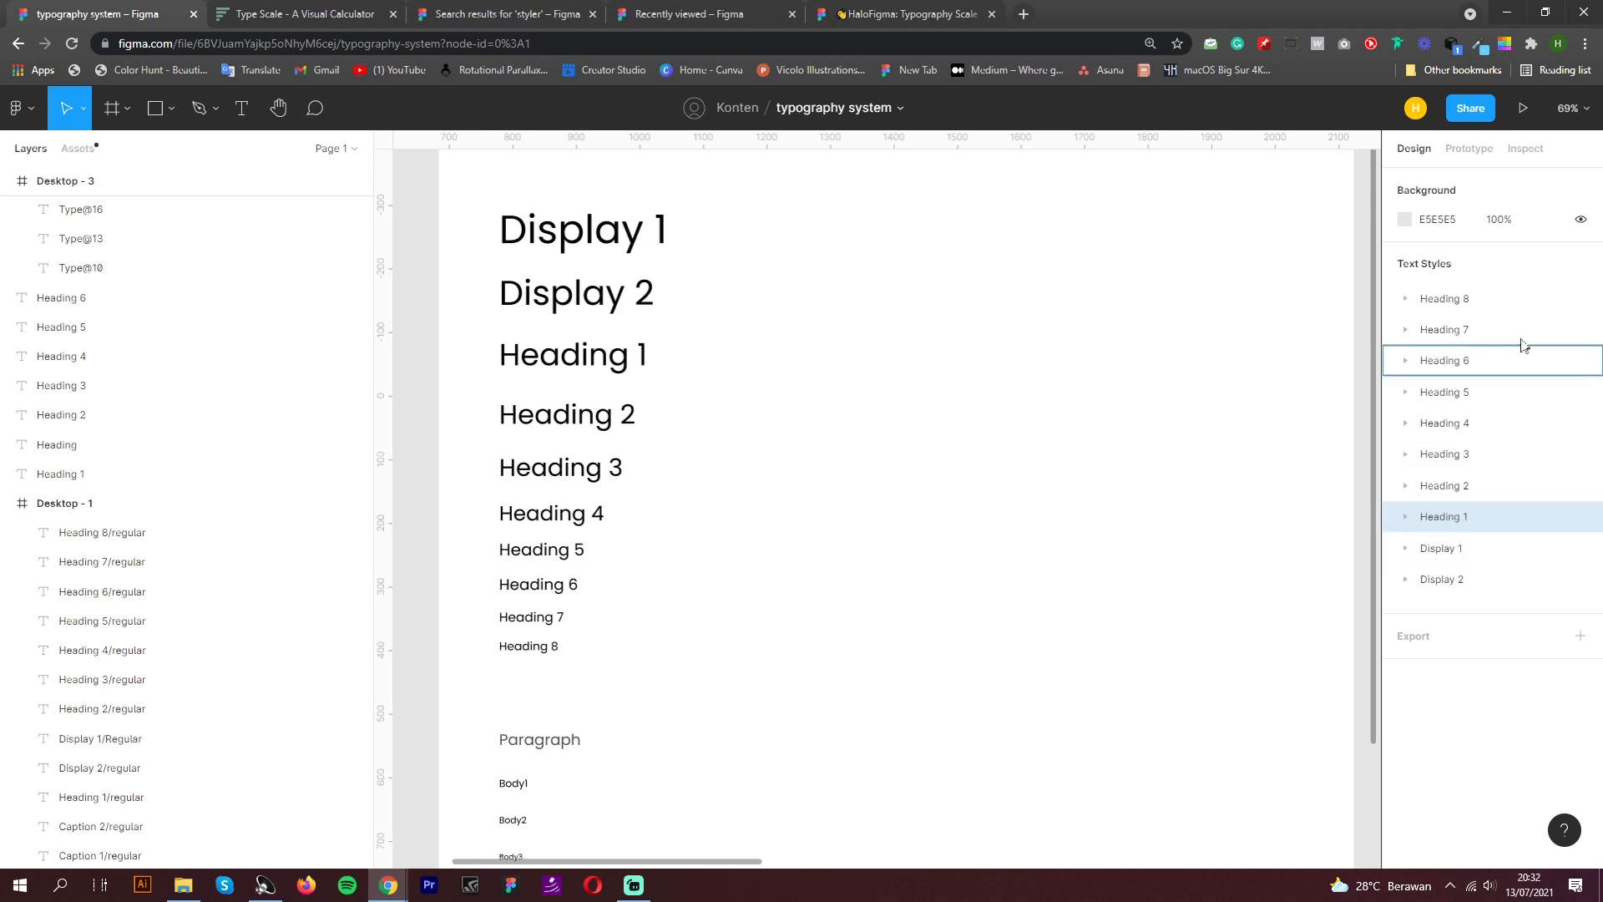
{"action": "left_click", "coordinate": [926, 411]}
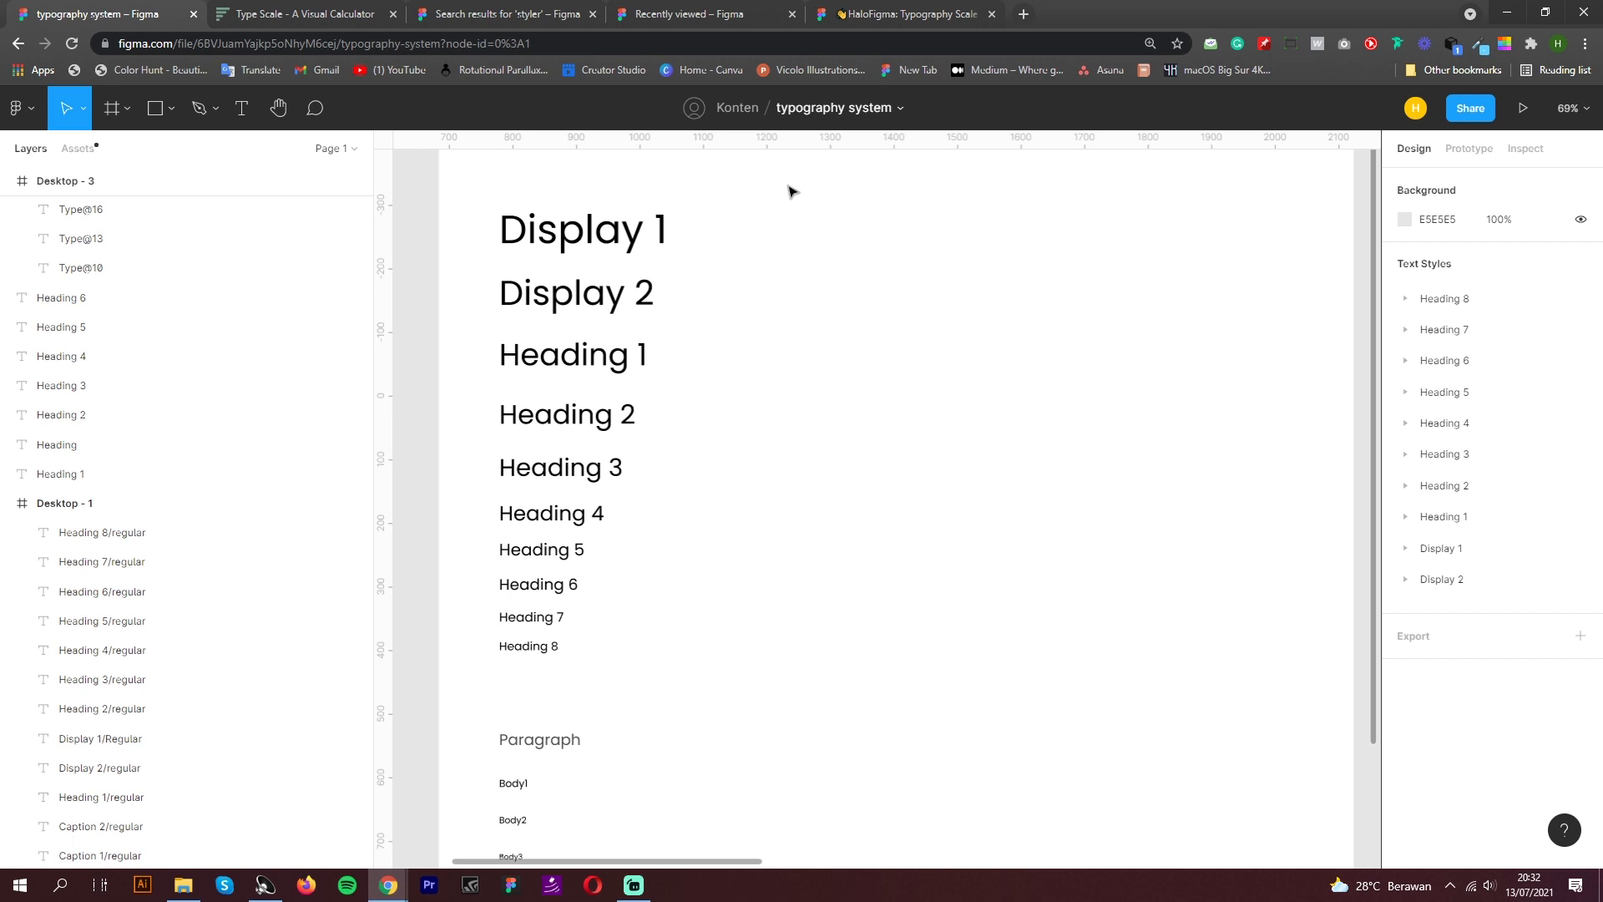
Duplicate all texts from Display 1 to Heading 8 and place the copies beside the originals at about X 530
{"action": "left_click_drag", "start_coordinate": [786, 184], "coordinate": [469, 678]}
{"action": "key", "text": "ctrl+c"}
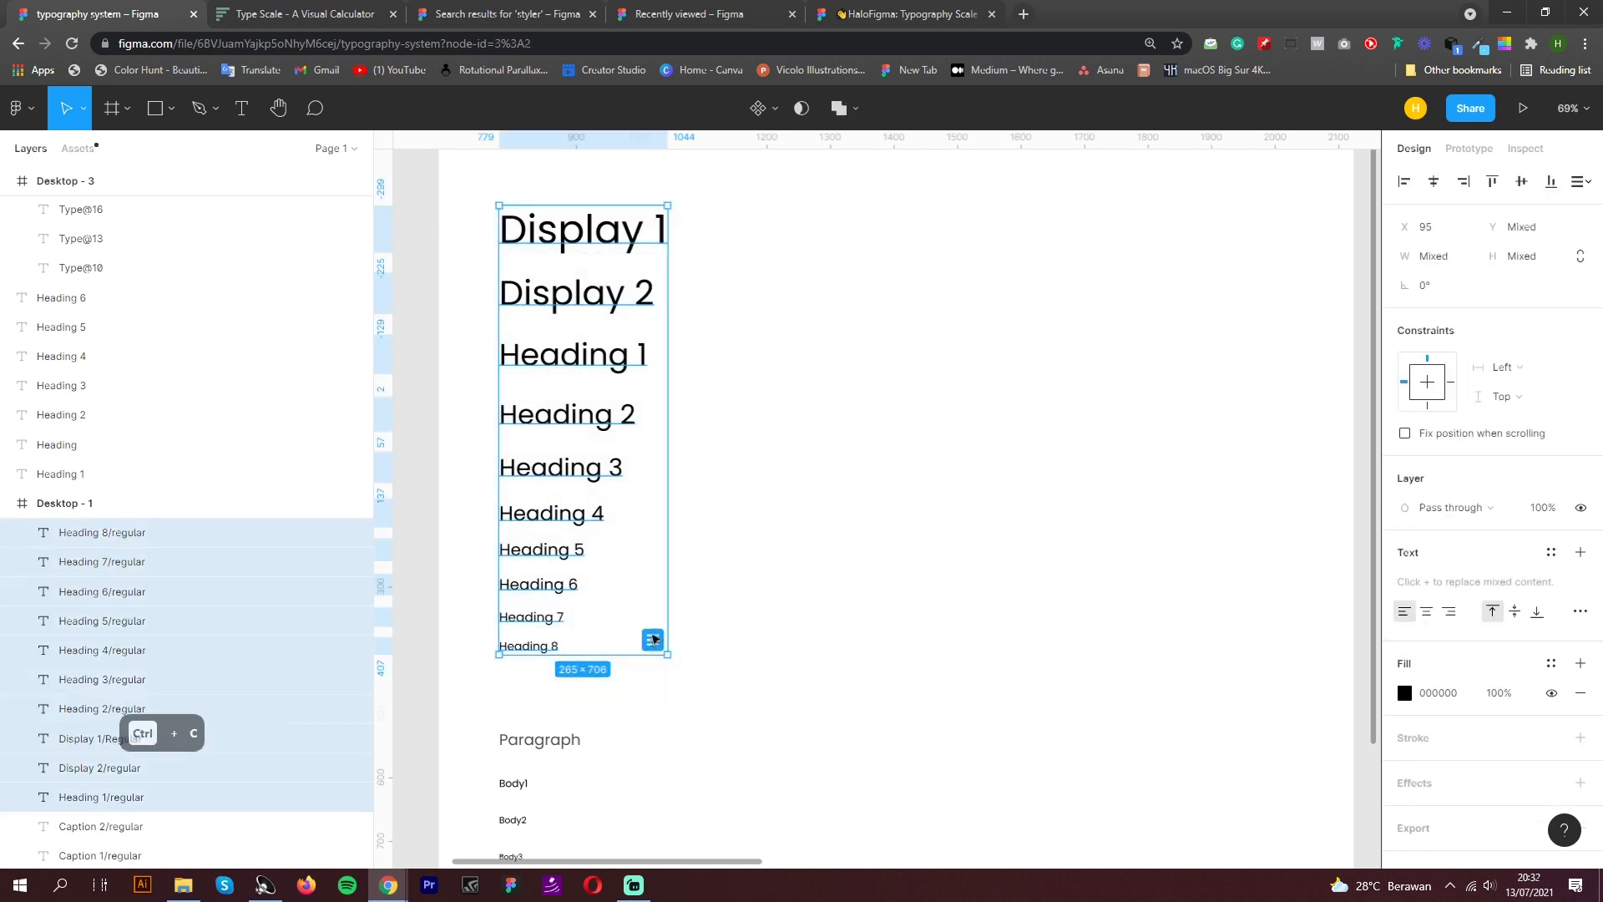
{"action": "key", "text": "ctrl+v"}
{"action": "left_click_drag", "start_coordinate": [595, 469], "coordinate": [874, 465]}
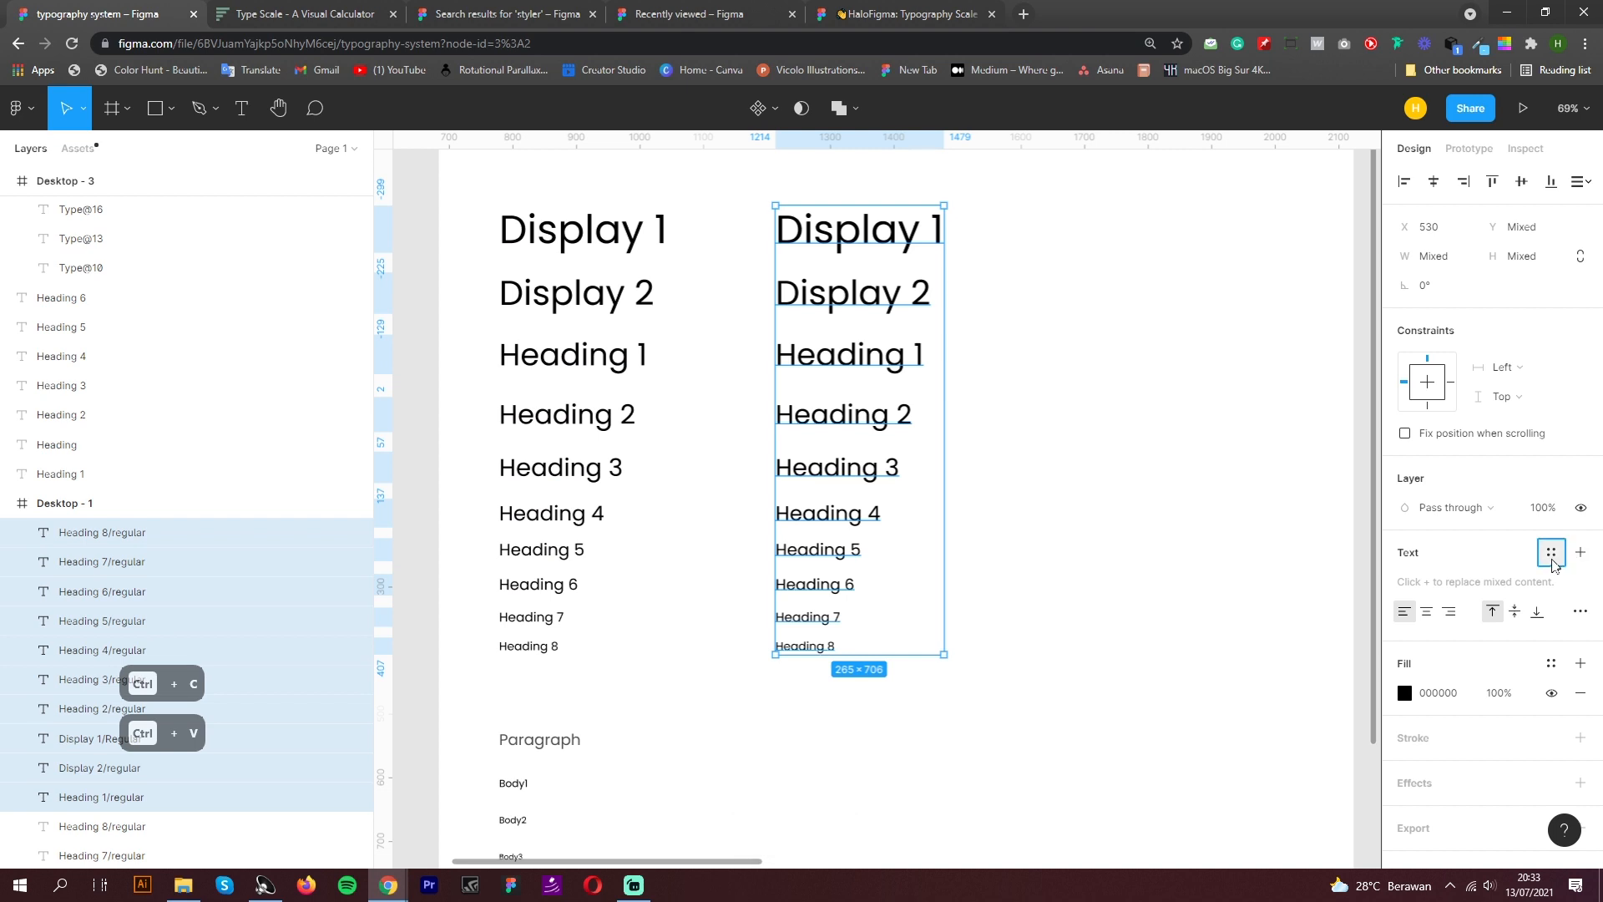
Detach the text styles from the copied Display 1, Display 2 and Heading 1 texts
{"action": "left_click", "coordinate": [1552, 564]}
{"action": "left_click", "coordinate": [1169, 500]}
{"action": "left_click", "coordinate": [892, 234]}
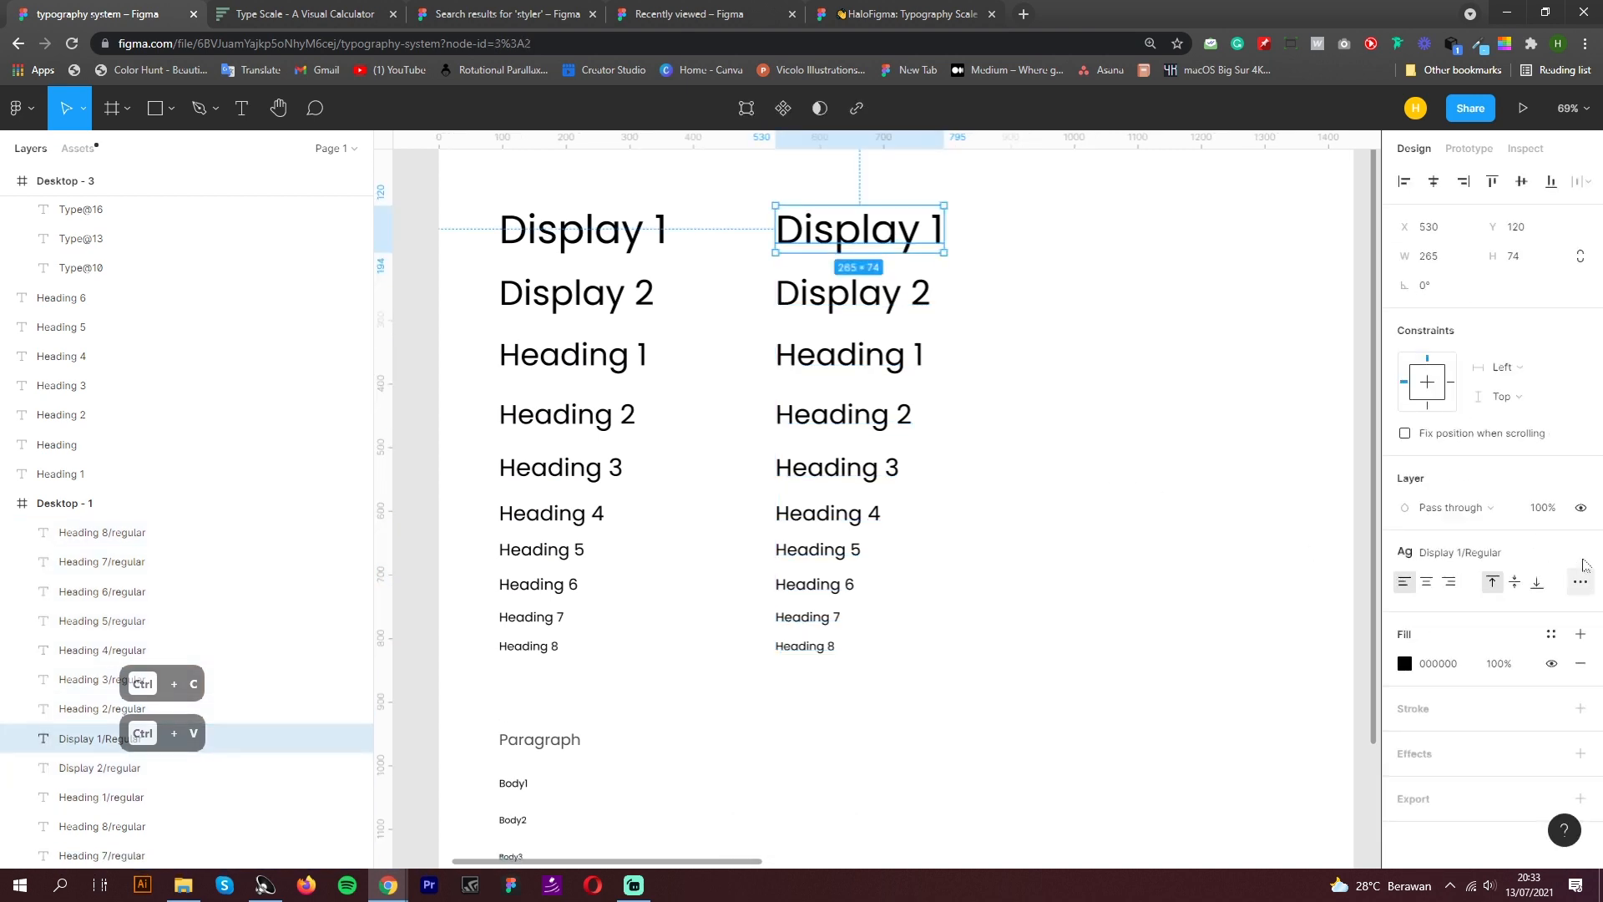
{"action": "left_click", "coordinate": [1583, 554]}
{"action": "left_click", "coordinate": [842, 304]}
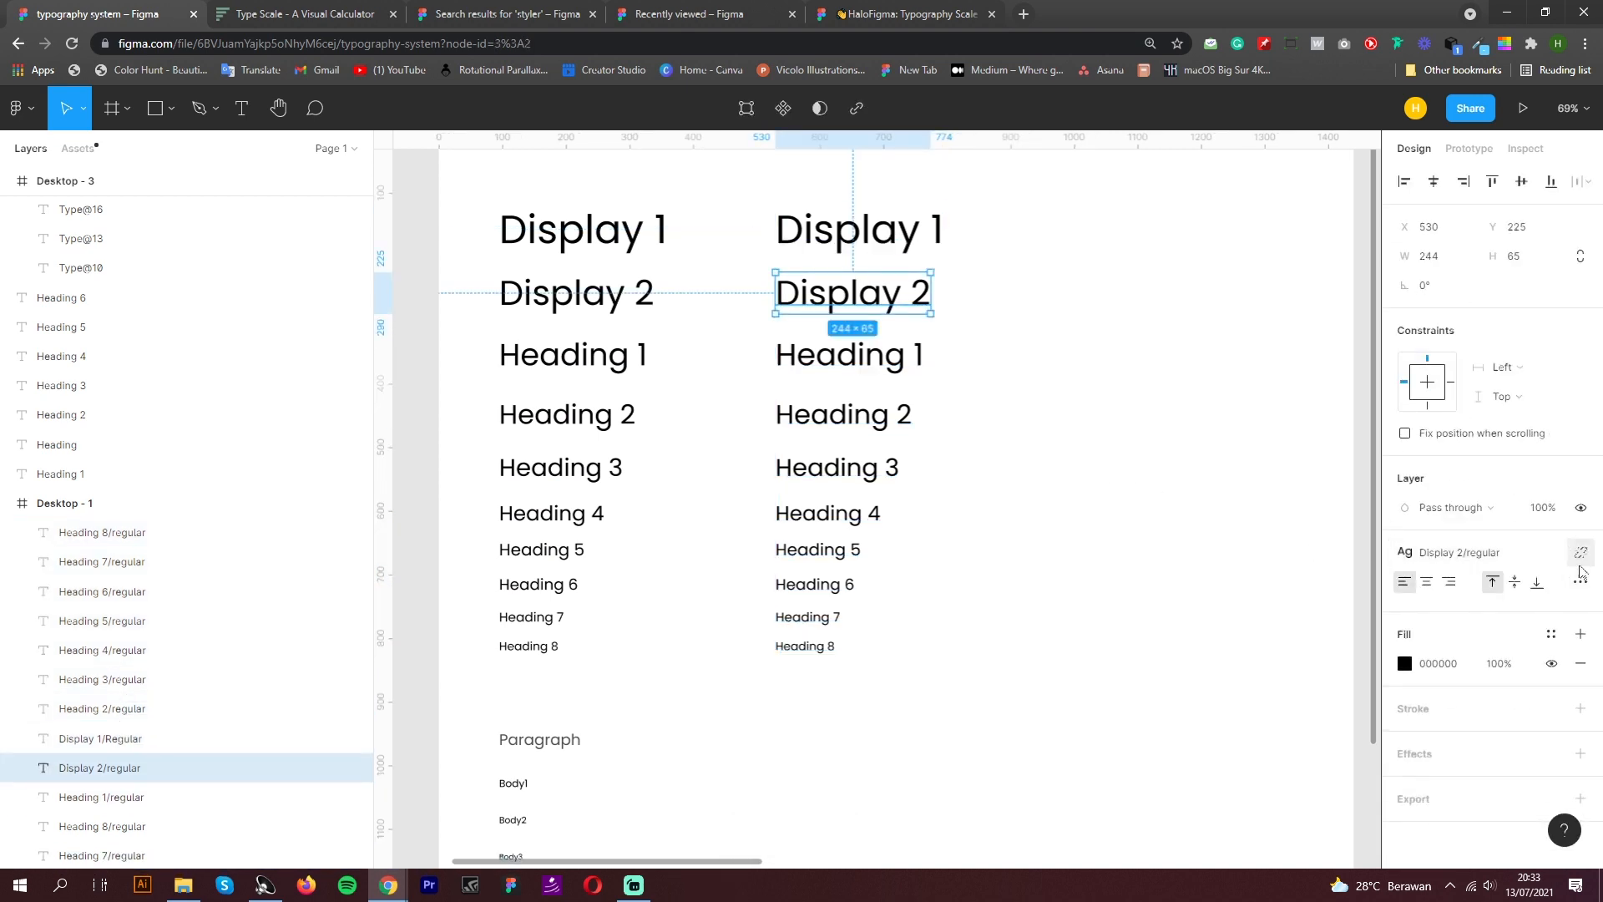
{"action": "left_click", "coordinate": [849, 357]}
{"action": "left_click", "coordinate": [1580, 552]}
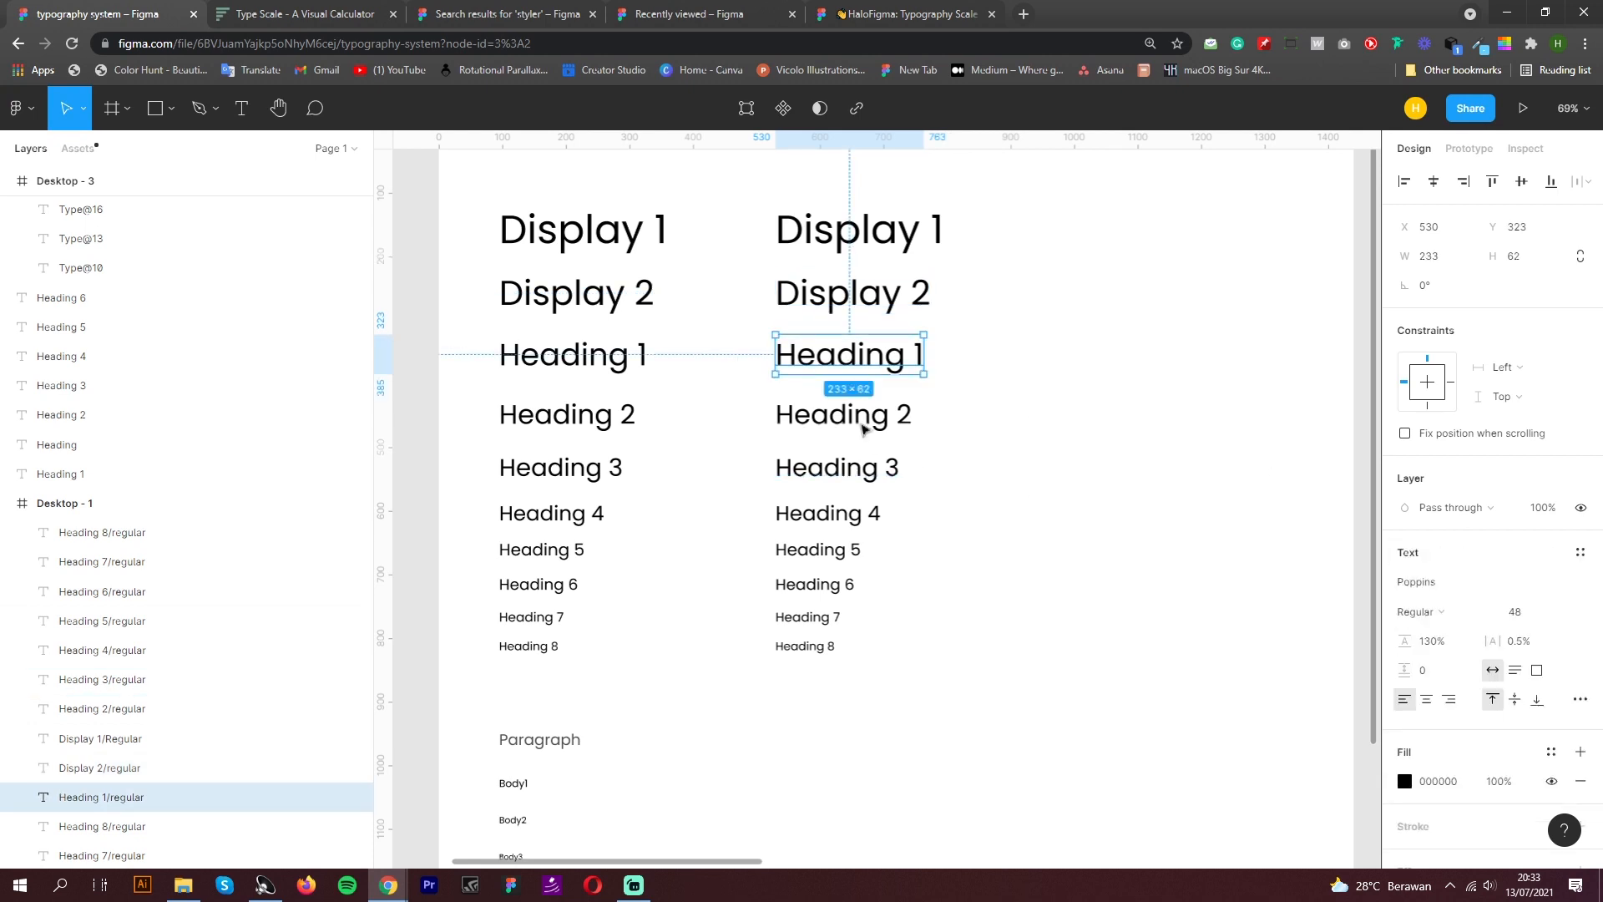
Detach the text styles from the copied Heading 2 to Heading 8 texts
{"action": "left_click", "coordinate": [863, 429]}
{"action": "left_click", "coordinate": [1581, 552]}
{"action": "left_click", "coordinate": [862, 468]}
{"action": "left_click", "coordinate": [1580, 552]}
{"action": "left_click", "coordinate": [859, 513]}
{"action": "left_click", "coordinate": [1580, 552]}
{"action": "left_click", "coordinate": [853, 550]}
{"action": "left_click", "coordinate": [842, 585]}
{"action": "left_click", "coordinate": [1580, 551]}
{"action": "left_click", "coordinate": [825, 618]}
{"action": "left_click", "coordinate": [1581, 552]}
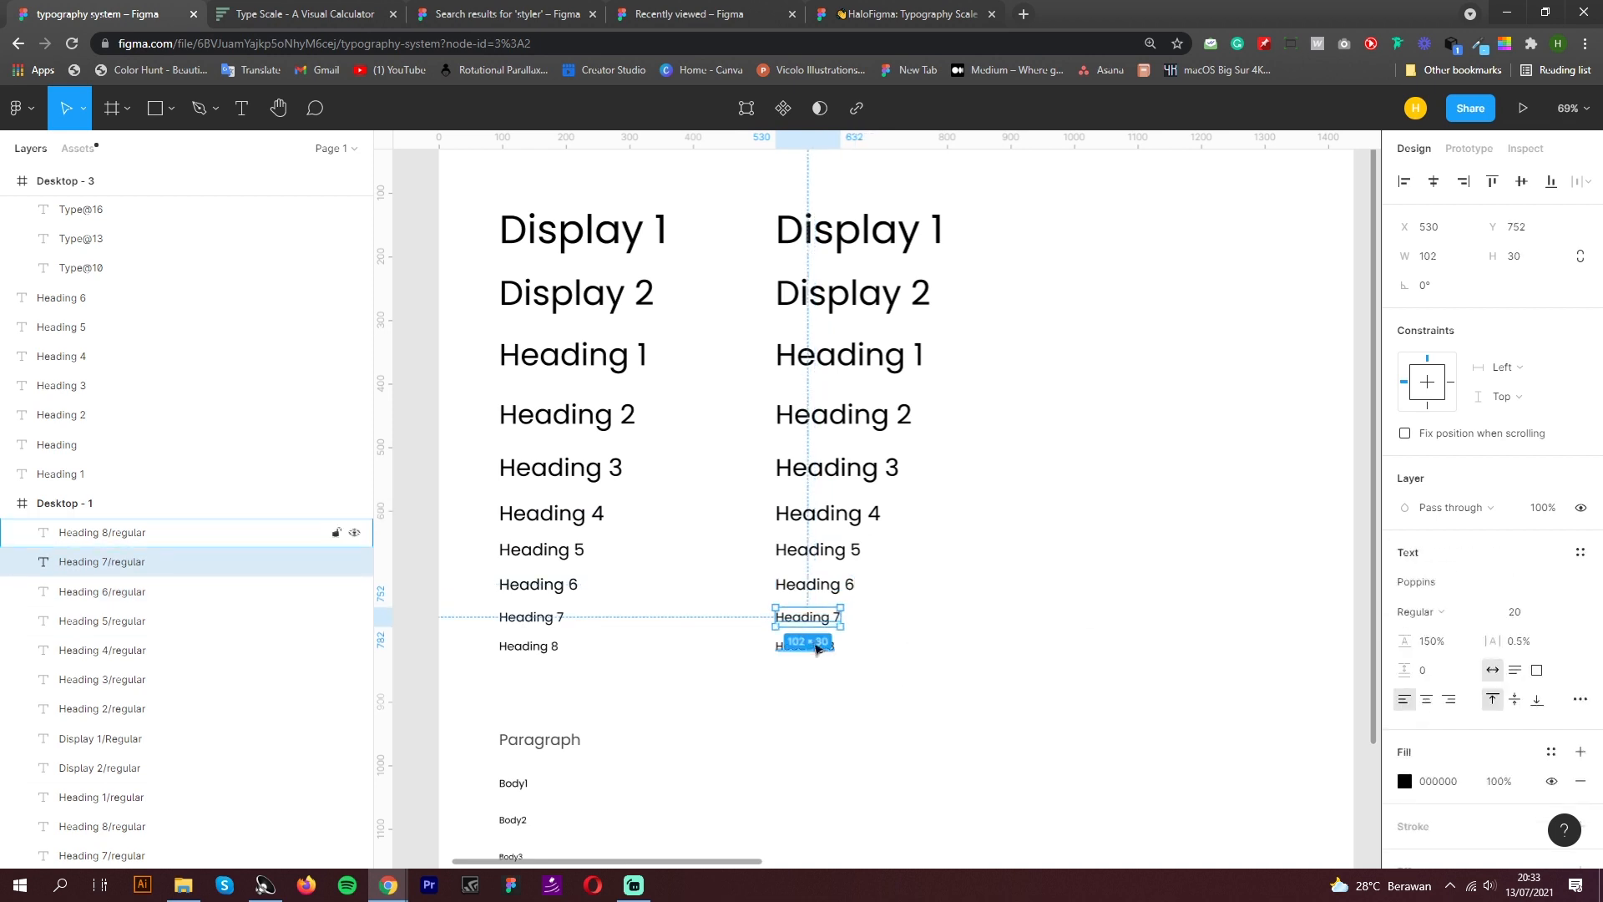
{"action": "left_click", "coordinate": [866, 737]}
Set the font weight of the copied Display 1 and Display 2 texts to SemiBold
{"action": "left_click", "coordinate": [852, 232]}
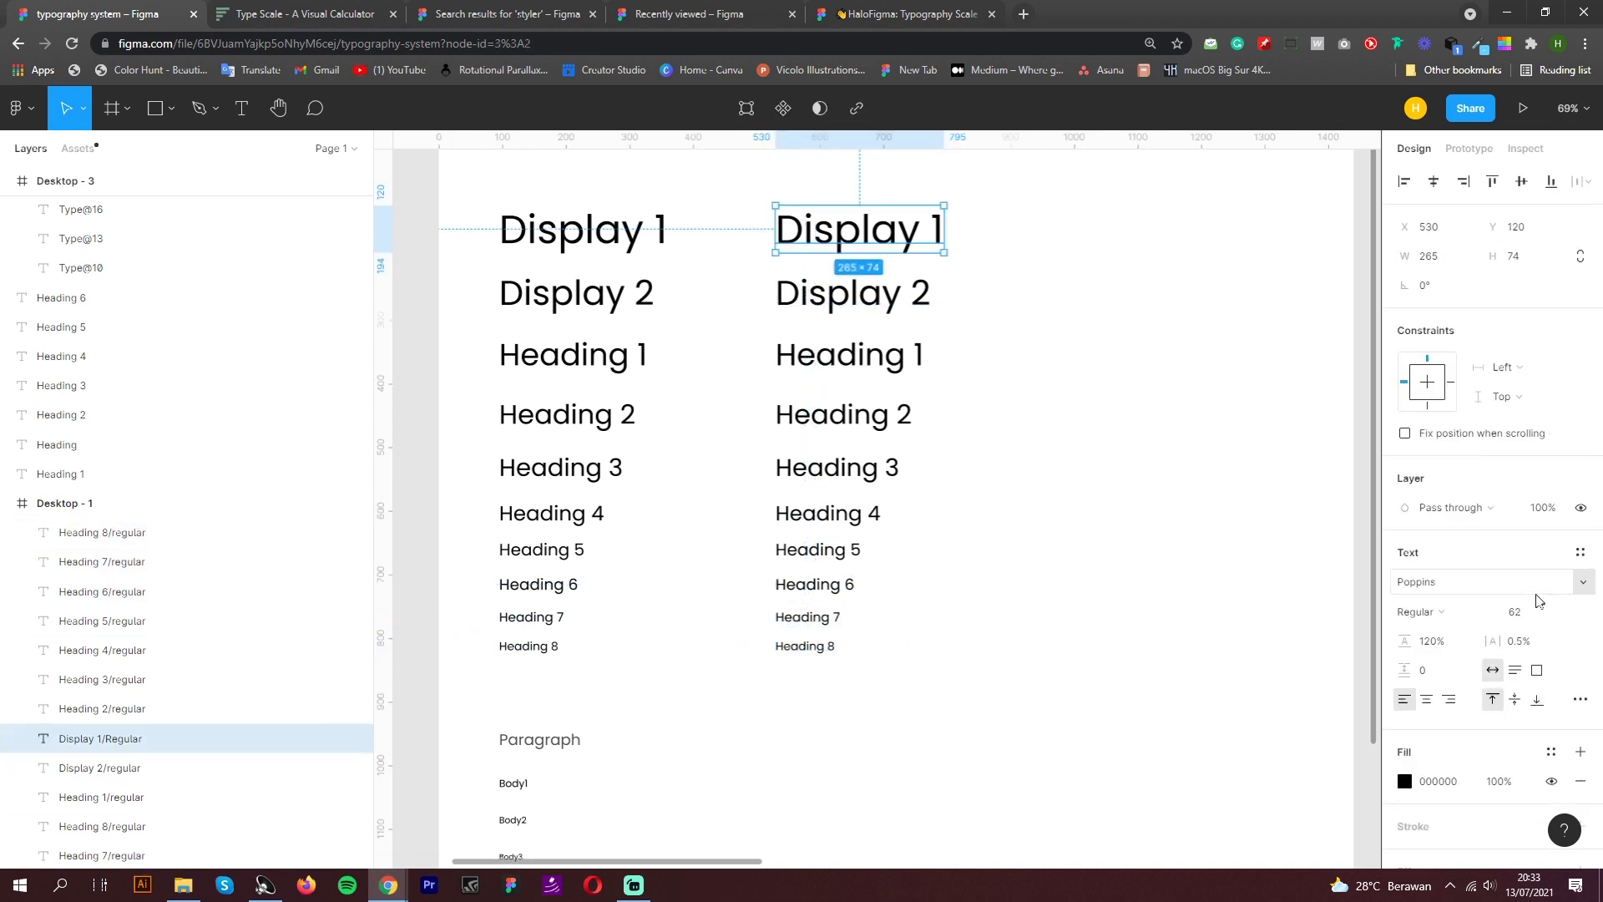
{"action": "left_click", "coordinate": [1438, 611]}
{"action": "left_click", "coordinate": [1478, 558]}
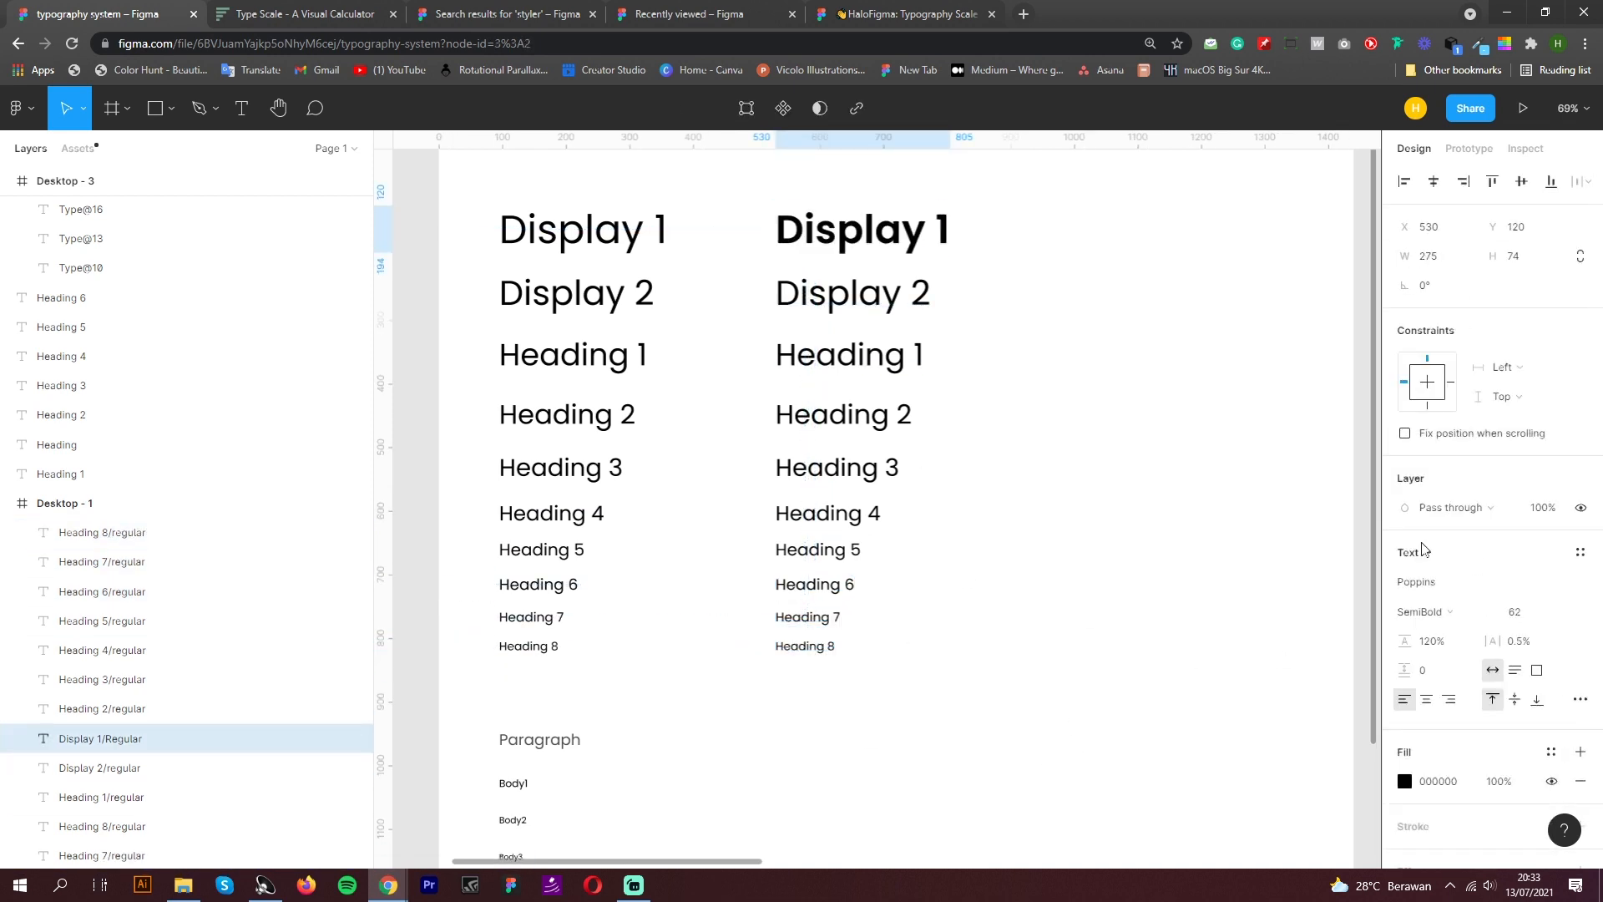
{"action": "left_click", "coordinate": [885, 296]}
{"action": "left_click", "coordinate": [1437, 611]}
{"action": "left_click", "coordinate": [1477, 557]}
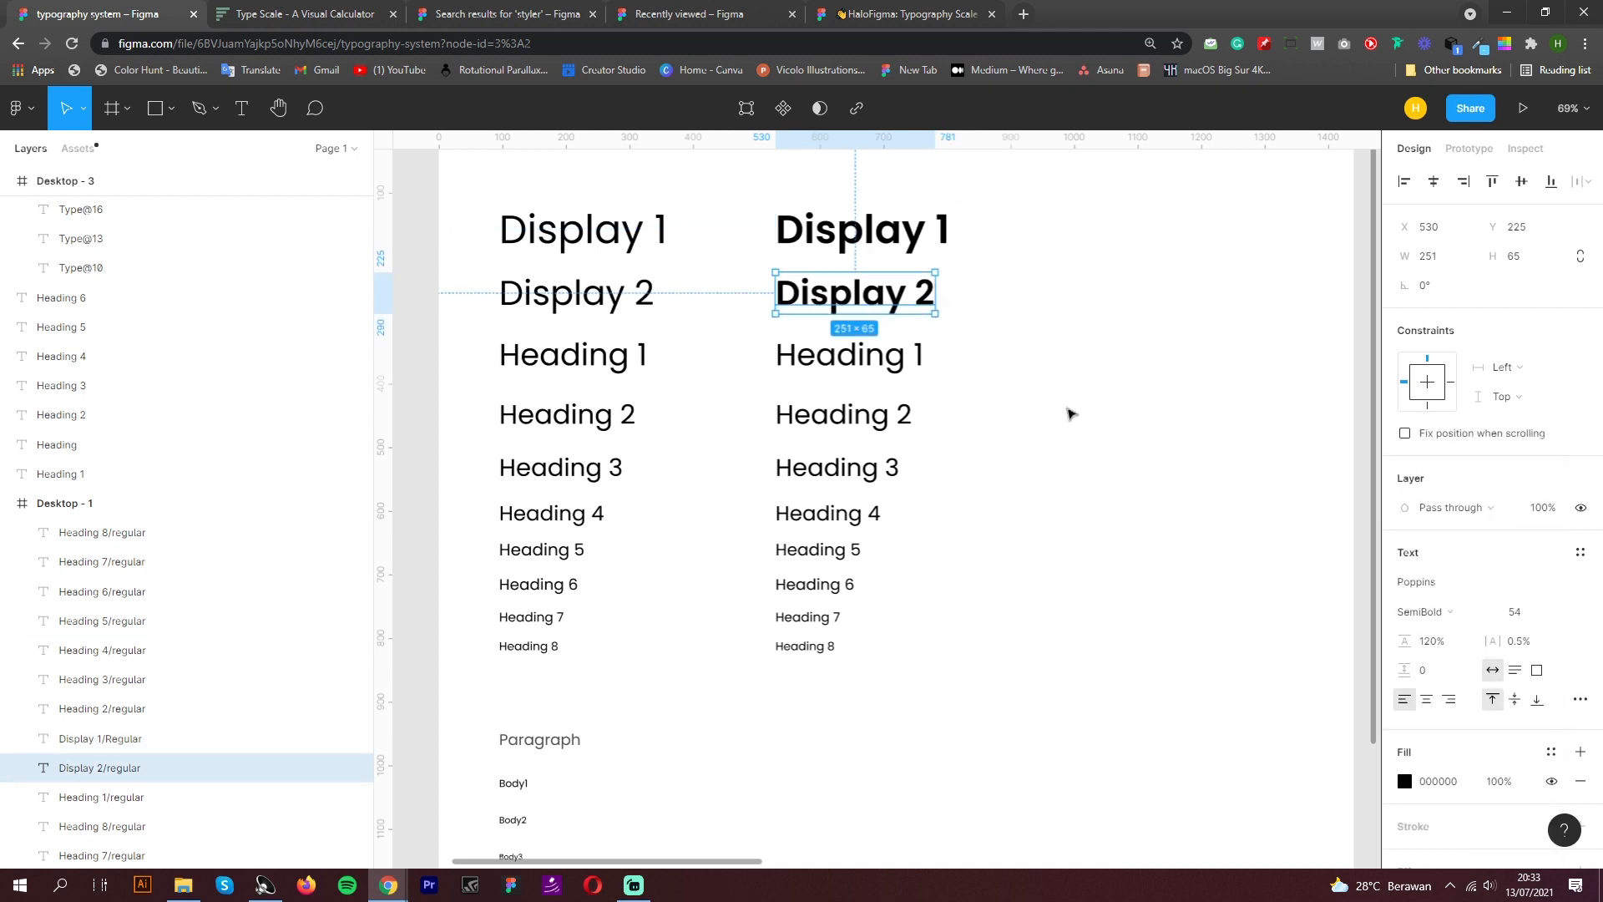
Set the font weight of all copied texts from Heading 1 to Heading 8 to SemiBold
{"action": "left_click_drag", "start_coordinate": [993, 335], "coordinate": [780, 655]}
{"action": "left_click", "coordinate": [1437, 612]}
{"action": "left_click", "coordinate": [1473, 561]}
{"action": "left_click", "coordinate": [1020, 300]}
Rename the layer of the copied Display 1 text as Display 1/Semibold
{"action": "left_click", "coordinate": [866, 238]}
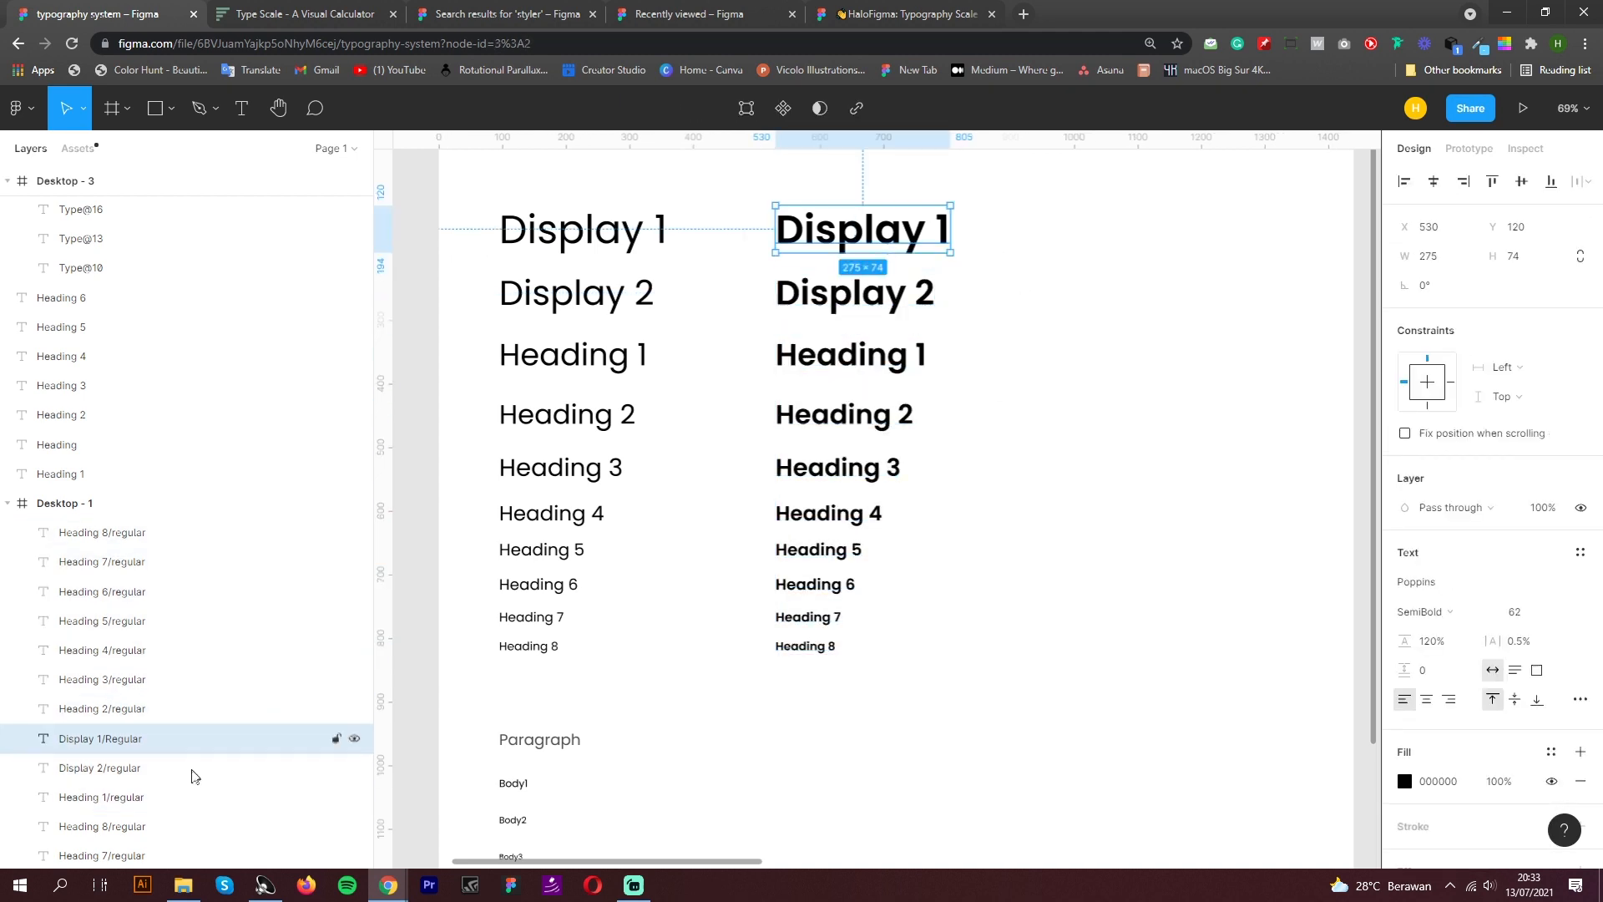
{"action": "double_click", "coordinate": [122, 746]}
{"action": "left_click", "coordinate": [115, 746]}
{"action": "key", "text": "BackSpace"}
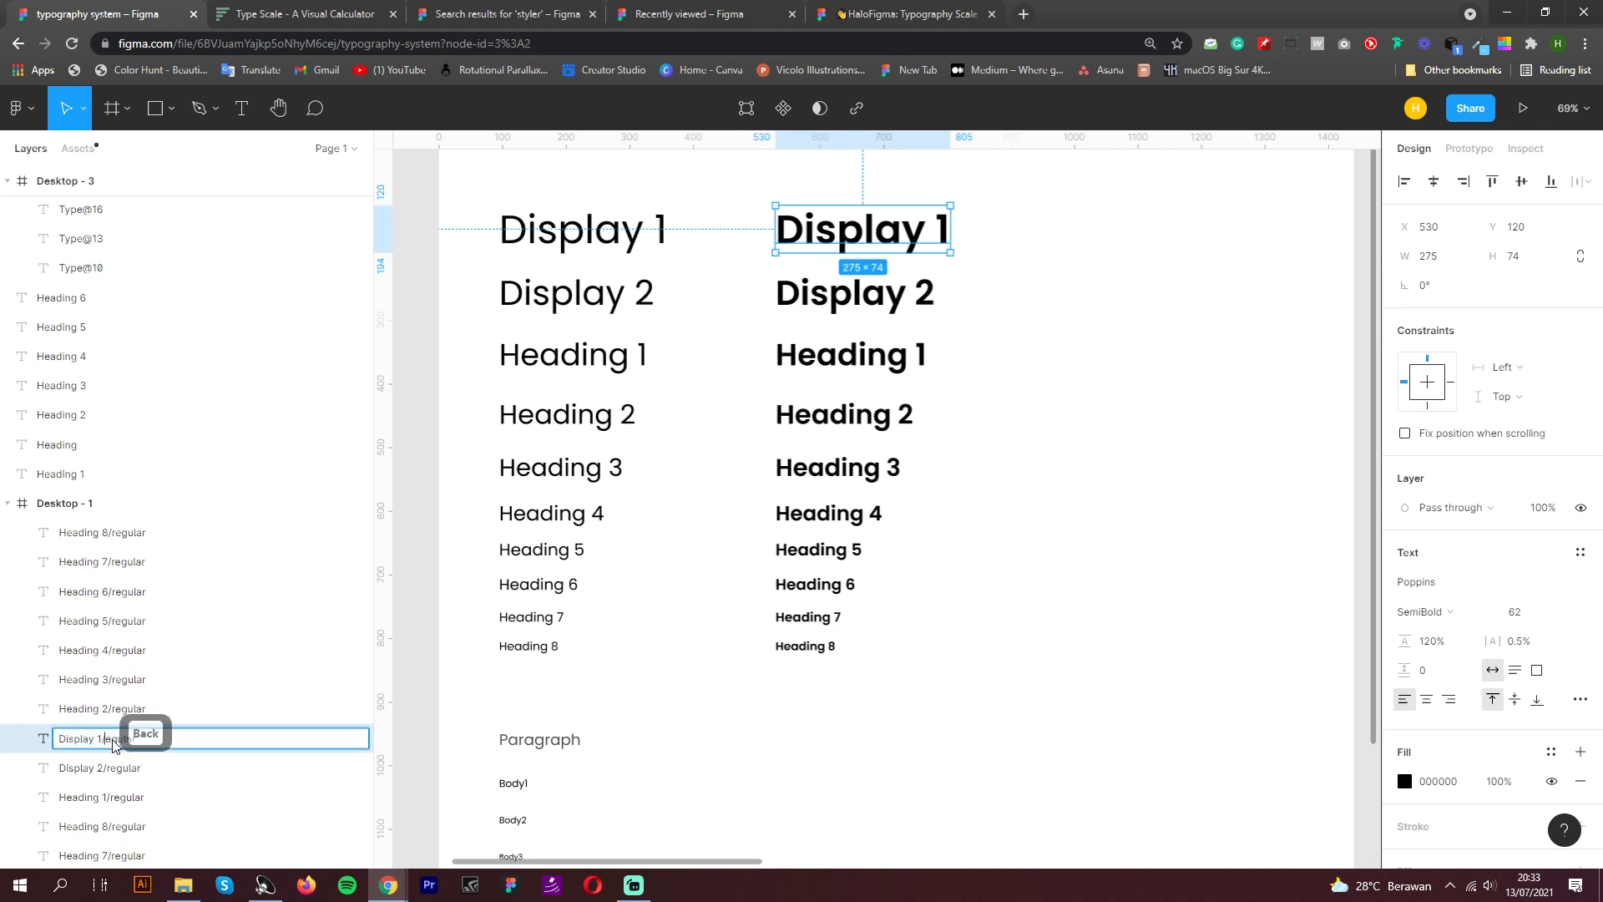
{"action": "type", "text": "Semibold"}
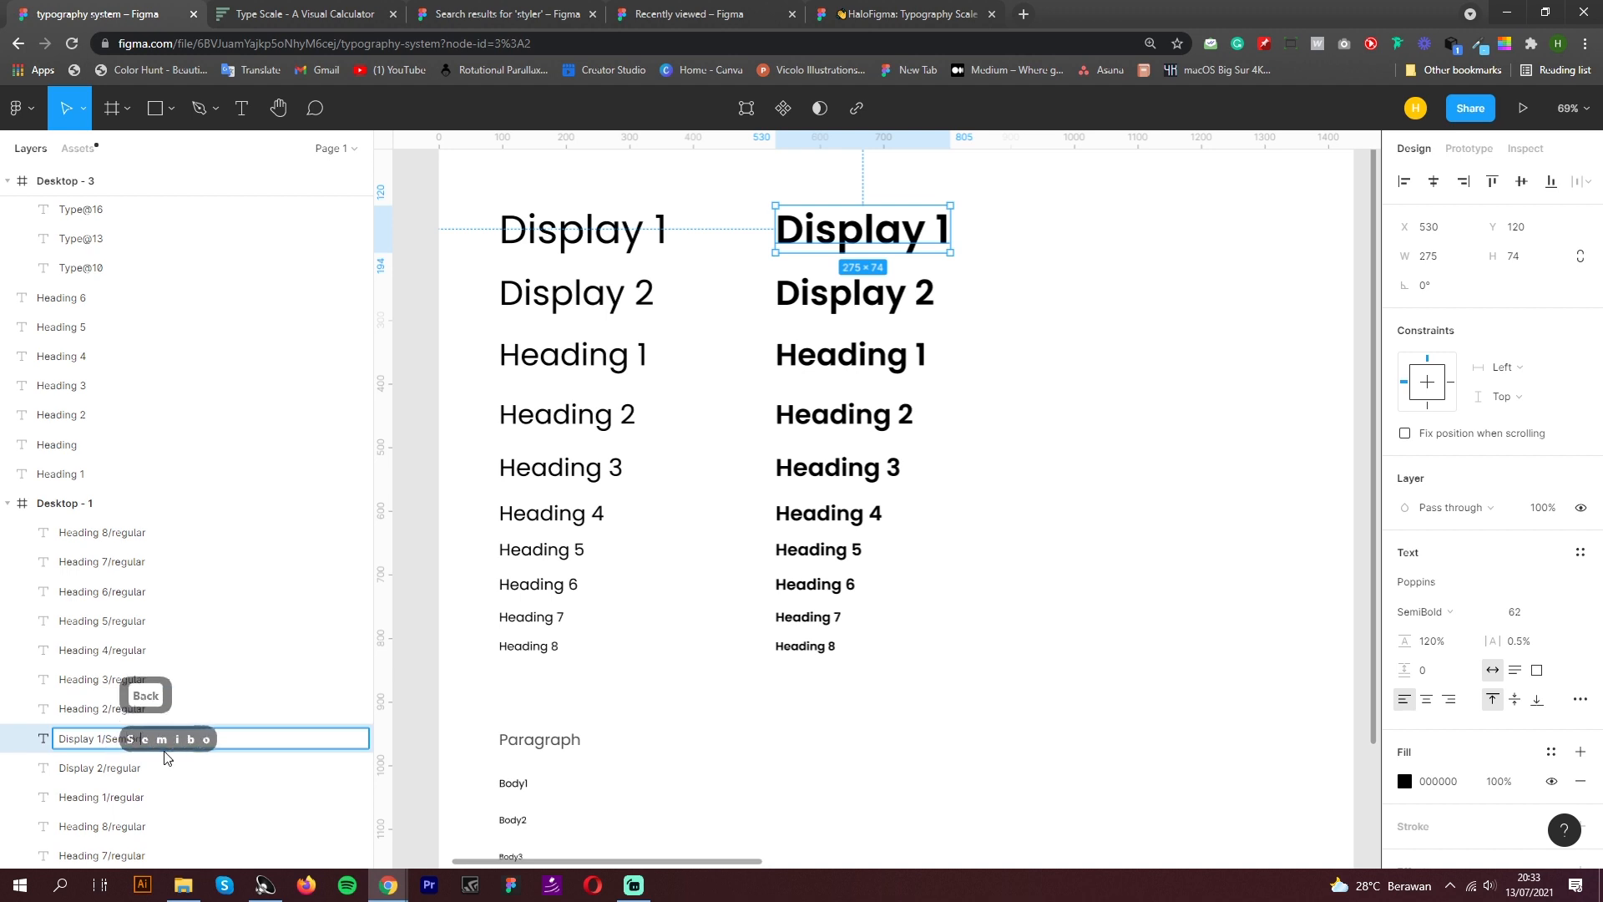
{"action": "key", "text": "Return"}
{"action": "scroll", "coordinate": [306, 753], "scroll_direction": "down", "scroll_amount": 4}
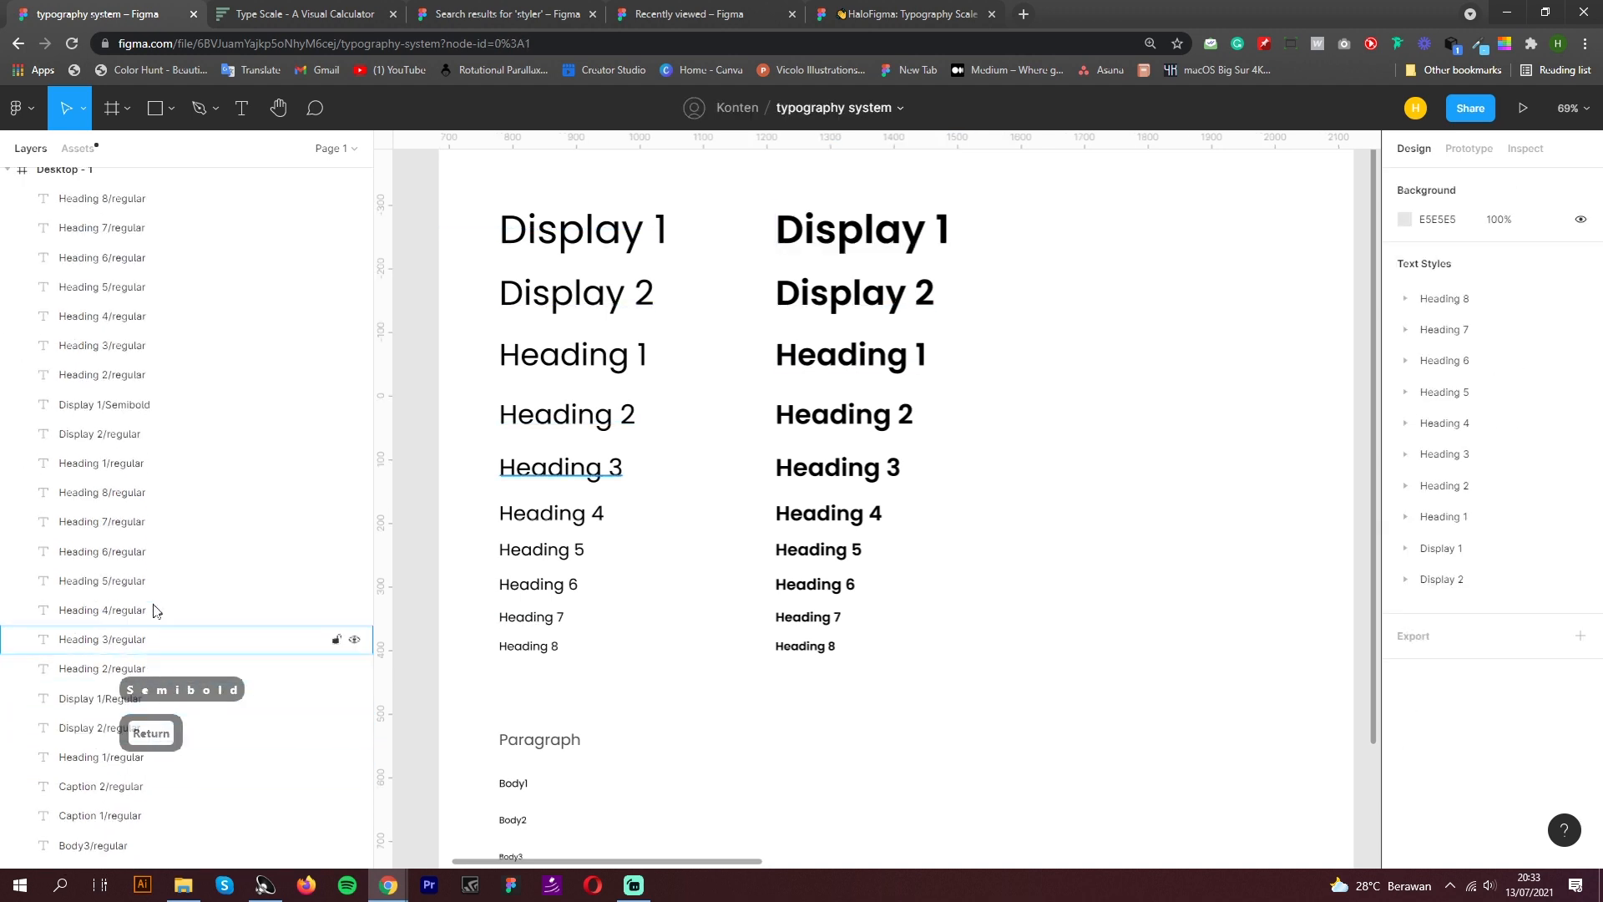
{"action": "left_click", "coordinate": [134, 411]}
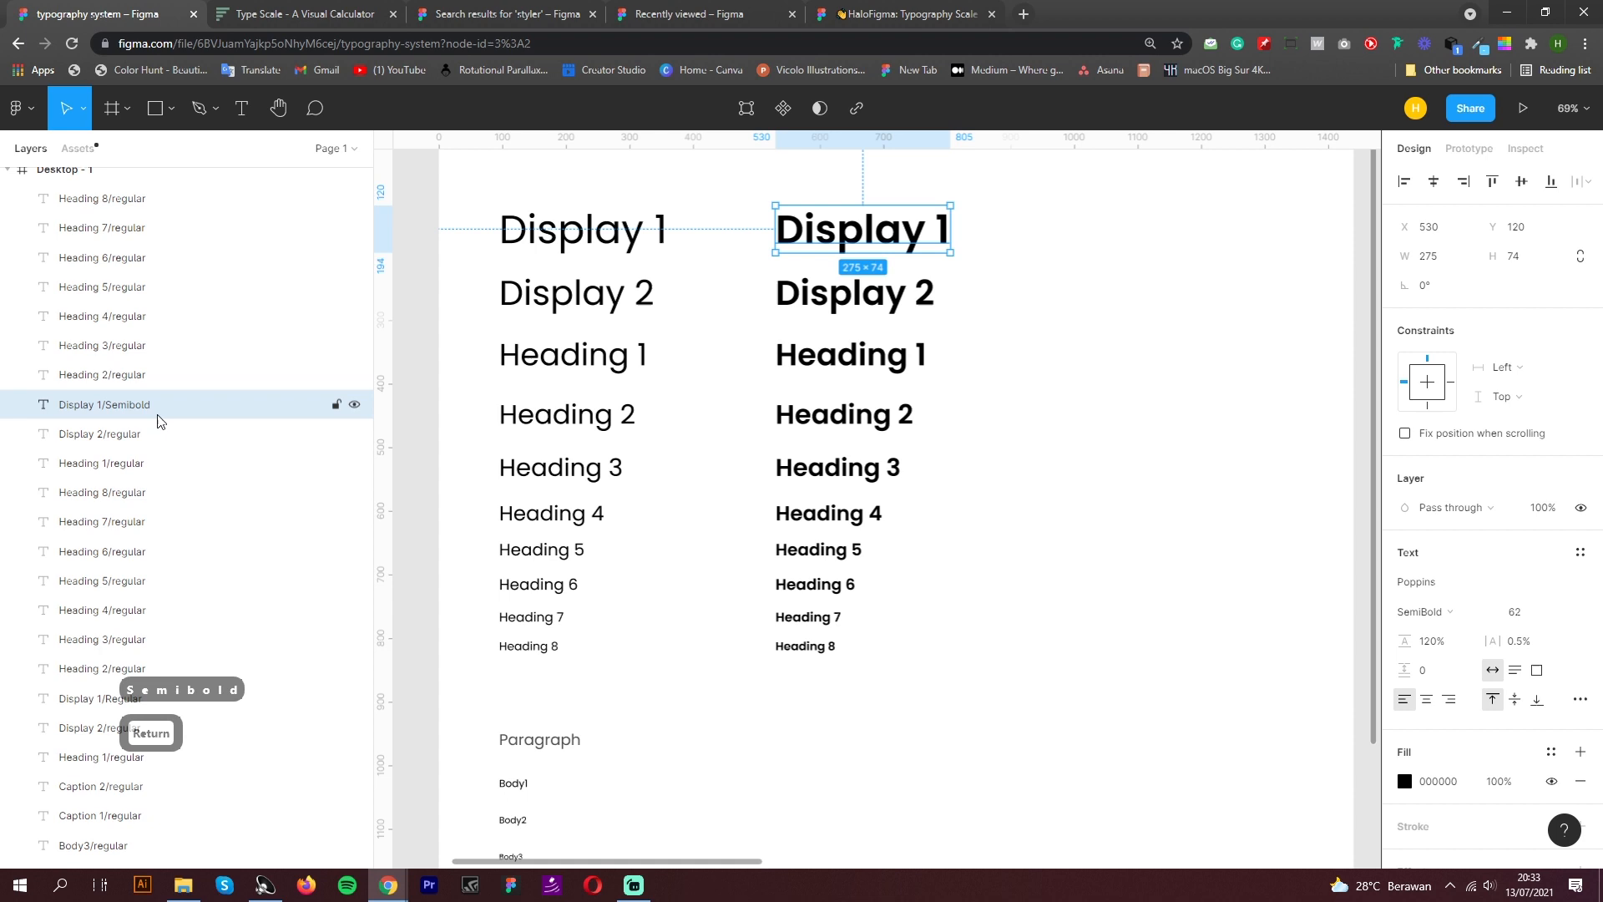
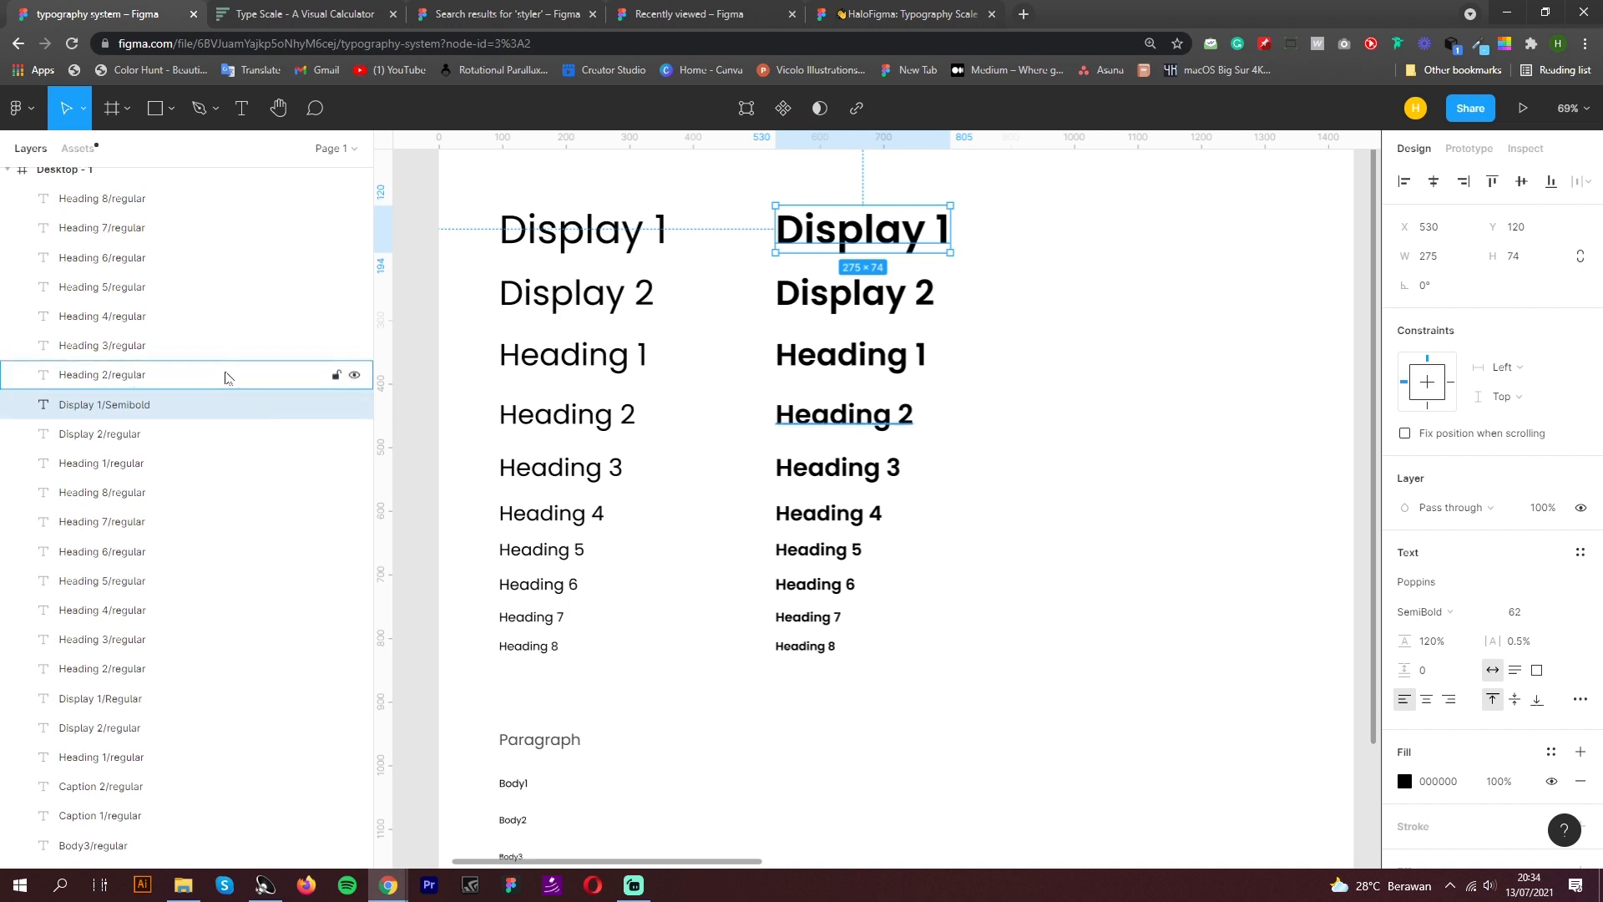
Copy the Semibold suffix and replace the regular suffix with it in the copied Heading 2 to Heading 5 layer names
{"action": "double_click", "coordinate": [132, 408]}
{"action": "left_click", "coordinate": [158, 409]}
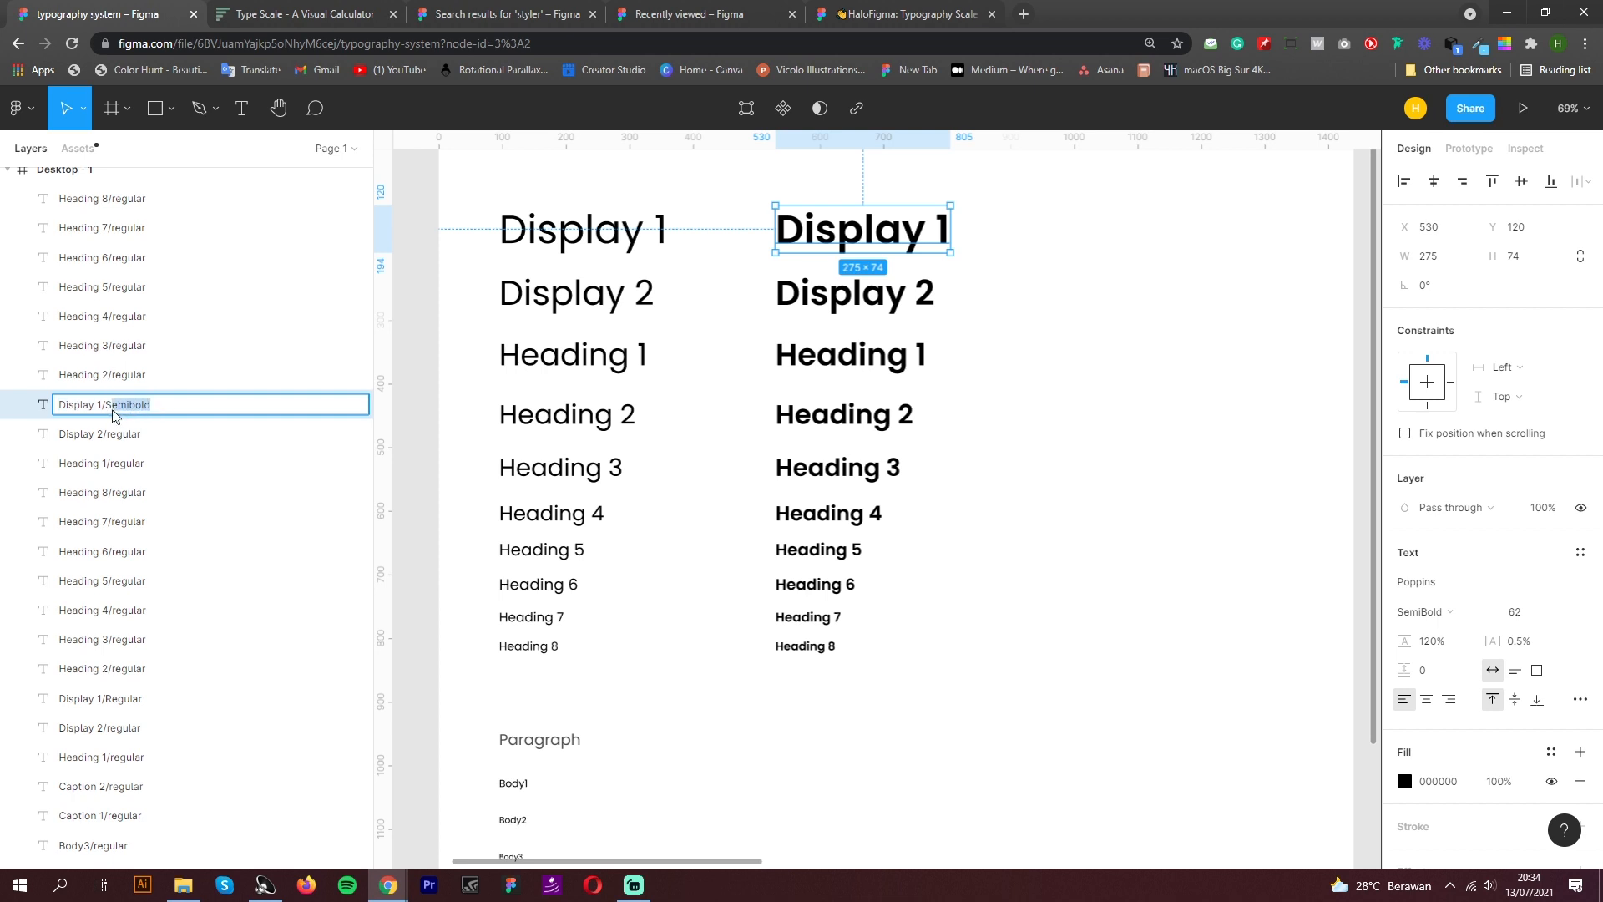
{"action": "left_click_drag", "start_coordinate": [115, 417], "coordinate": [102, 411]}
{"action": "key", "text": "ctrl+c"}
{"action": "double_click", "coordinate": [125, 376]}
{"action": "key", "text": "ctrl+v"}
{"action": "double_click", "coordinate": [132, 318]}
{"action": "double_click", "coordinate": [133, 289]}
Replace the regular suffix with Semibold in the layer names of the copied Heading 6, Heading 7 and Heading 8 texts
{"action": "double_click", "coordinate": [129, 259]}
{"action": "left_click_drag", "start_coordinate": [108, 260], "coordinate": [160, 265]}
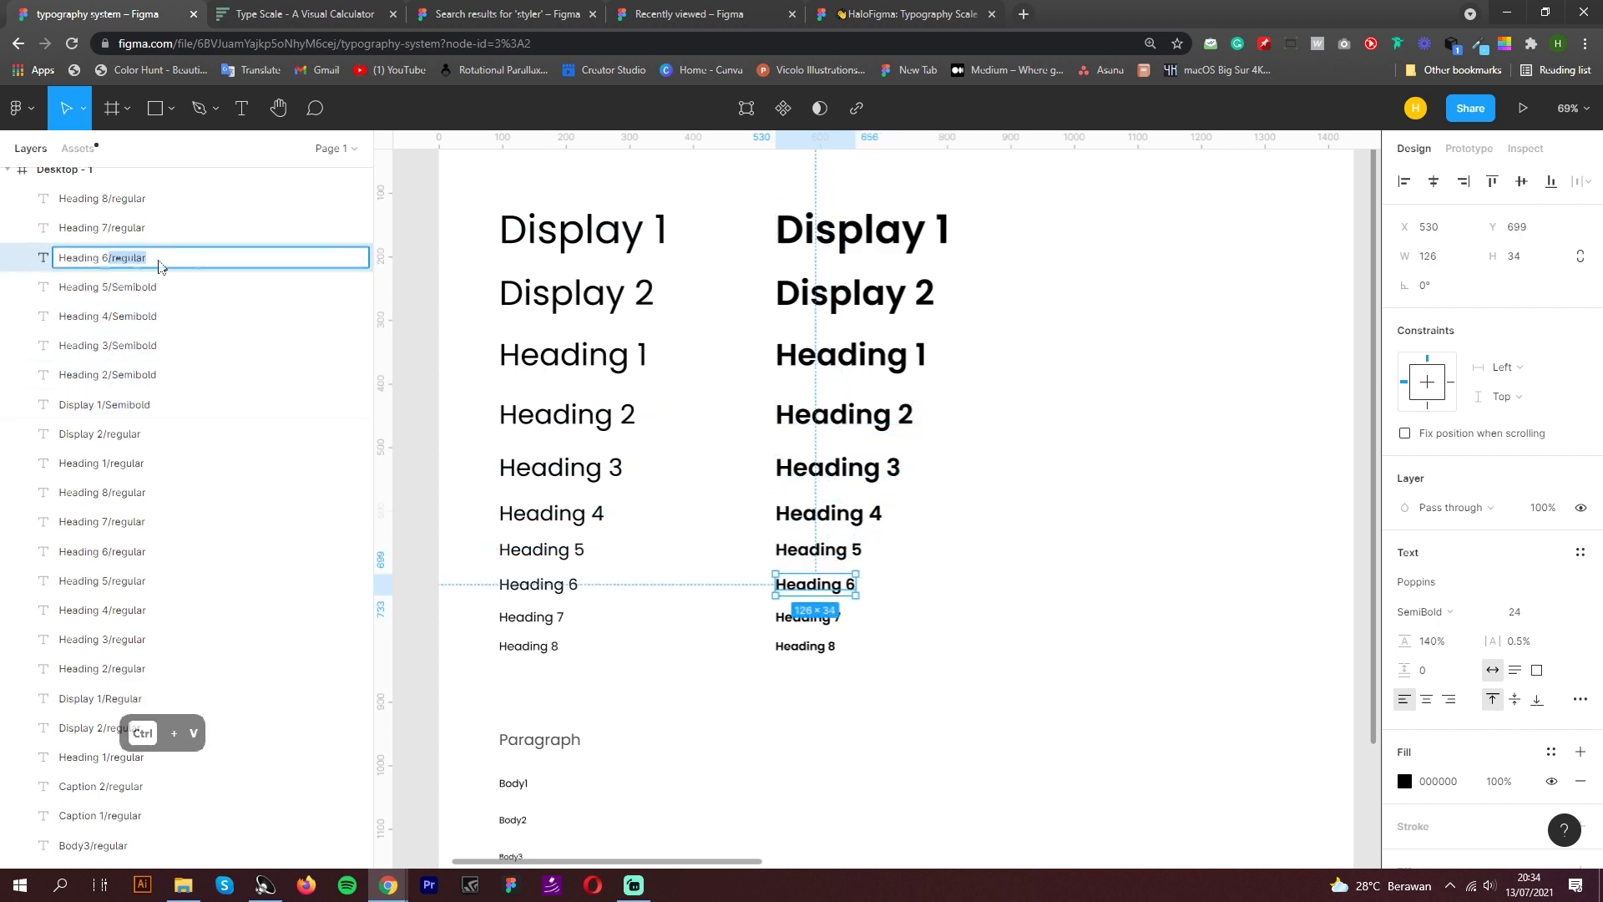
{"action": "key", "text": "ctrl+v"}
{"action": "double_click", "coordinate": [125, 314]}
{"action": "key", "text": "ctrl+v"}
{"action": "double_click", "coordinate": [126, 283]}
{"action": "key", "text": "ctrl+v"}
Rename the remaining copies as Heading 1/Semibold and Display 2/Semibold, and place the Heading 1 layer above Display 1
{"action": "left_click", "coordinate": [910, 238]}
{"action": "double_click", "coordinate": [129, 466]}
{"action": "left_click_drag", "start_coordinate": [150, 467], "coordinate": [185, 391]}
{"action": "key", "text": "ctrl+v"}
{"action": "double_click", "coordinate": [125, 435]}
{"action": "key", "text": "ctrl+v"}
{"action": "left_click", "coordinate": [179, 463]}
{"action": "left_click", "coordinate": [192, 461]}
{"action": "left_click", "coordinate": [197, 436]}
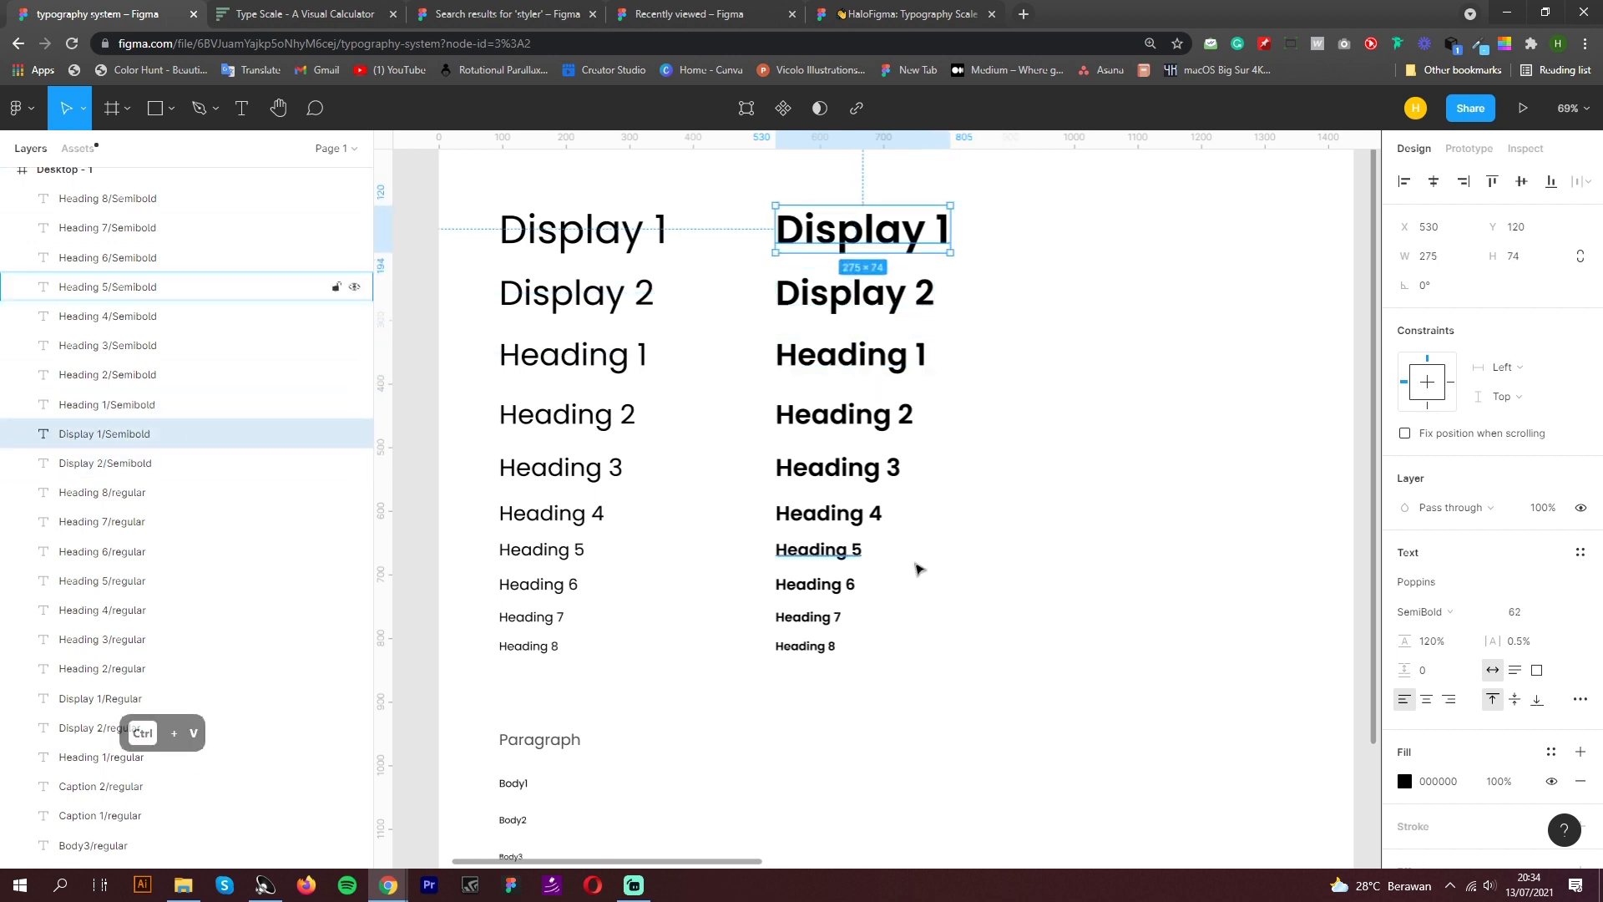
Generate text styles with the Styler plugin from all Semibold texts, Display 1 to Heading 8
{"action": "left_click", "coordinate": [1041, 565]}
{"action": "left_click_drag", "start_coordinate": [951, 718], "coordinate": [825, 243]}
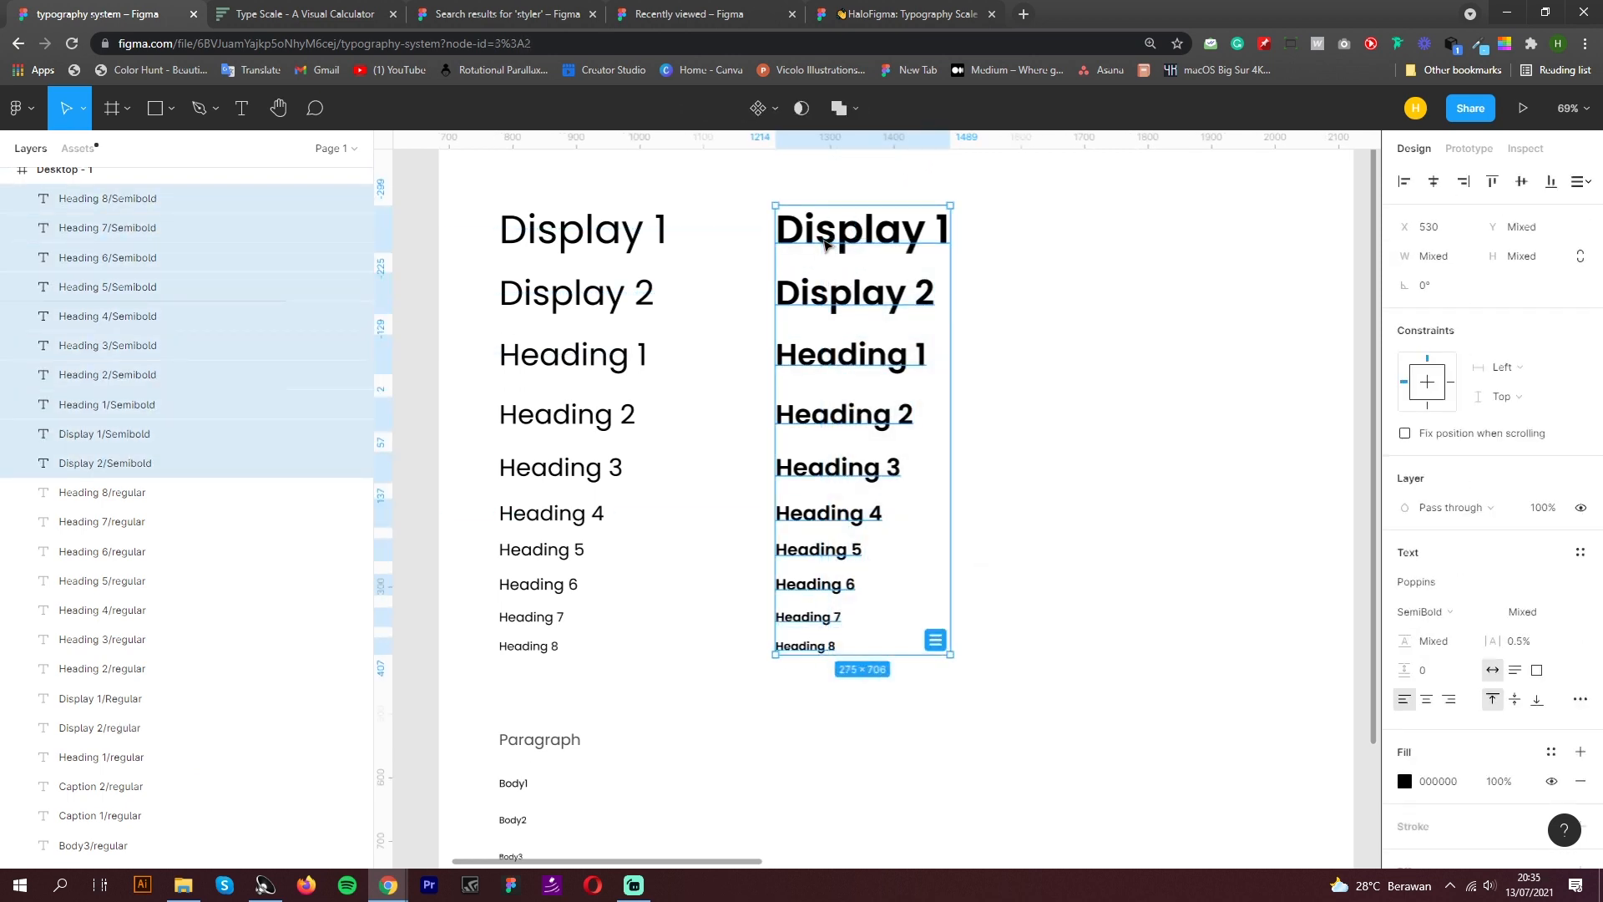
{"action": "scroll", "coordinate": [166, 422], "scroll_direction": "up", "scroll_amount": 2}
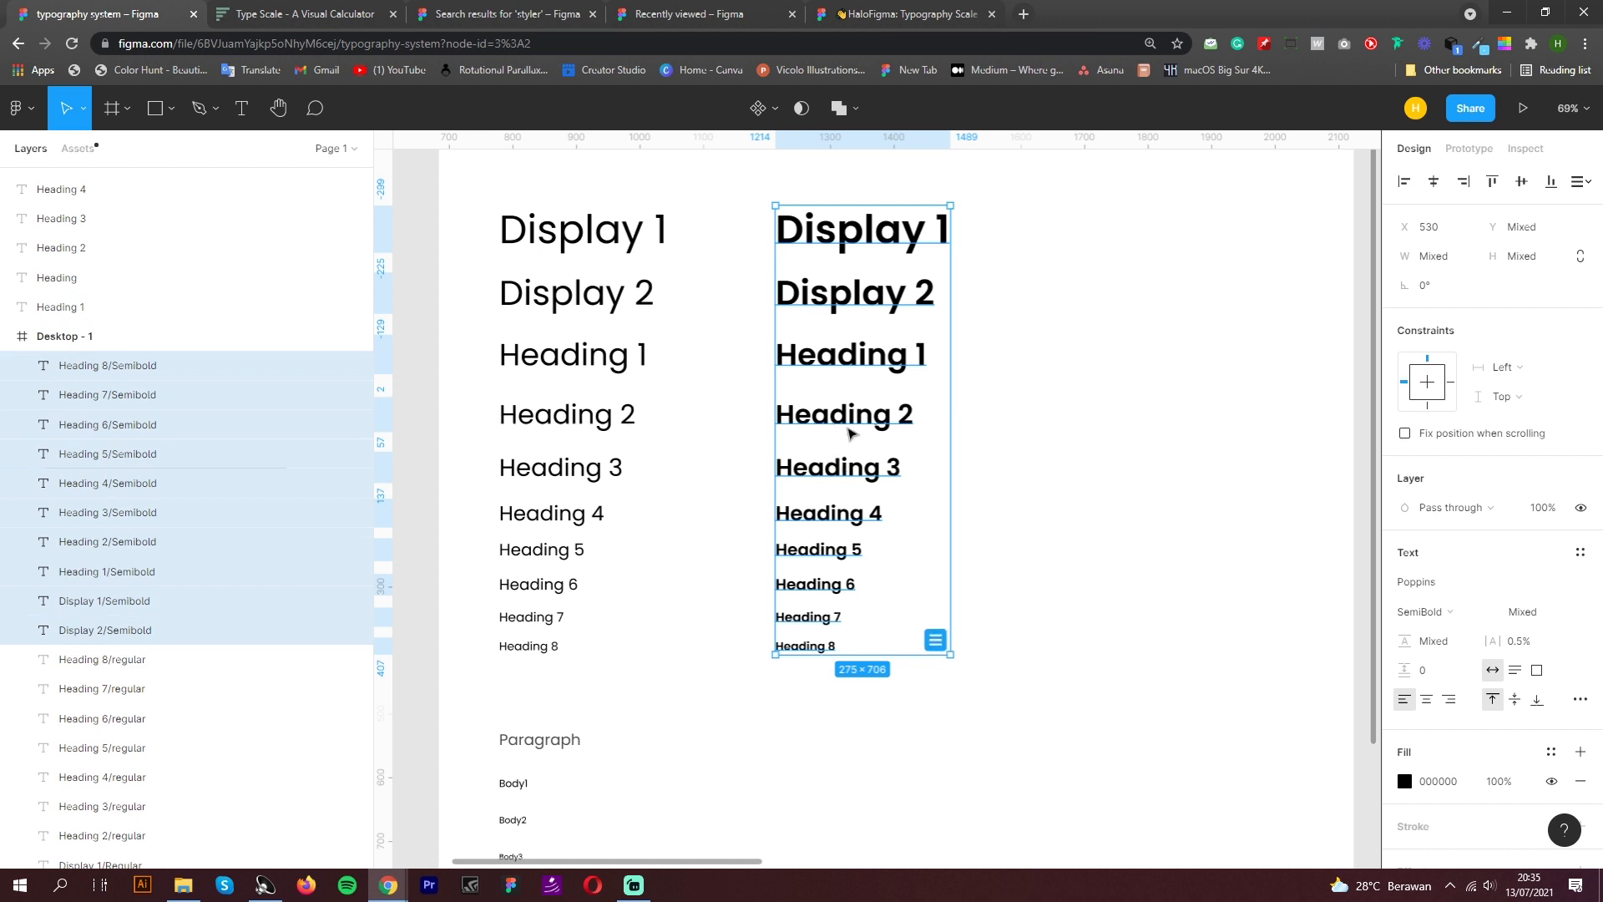
{"action": "right_click", "coordinate": [840, 365]}
{"action": "mouse_move", "coordinate": [985, 693]}
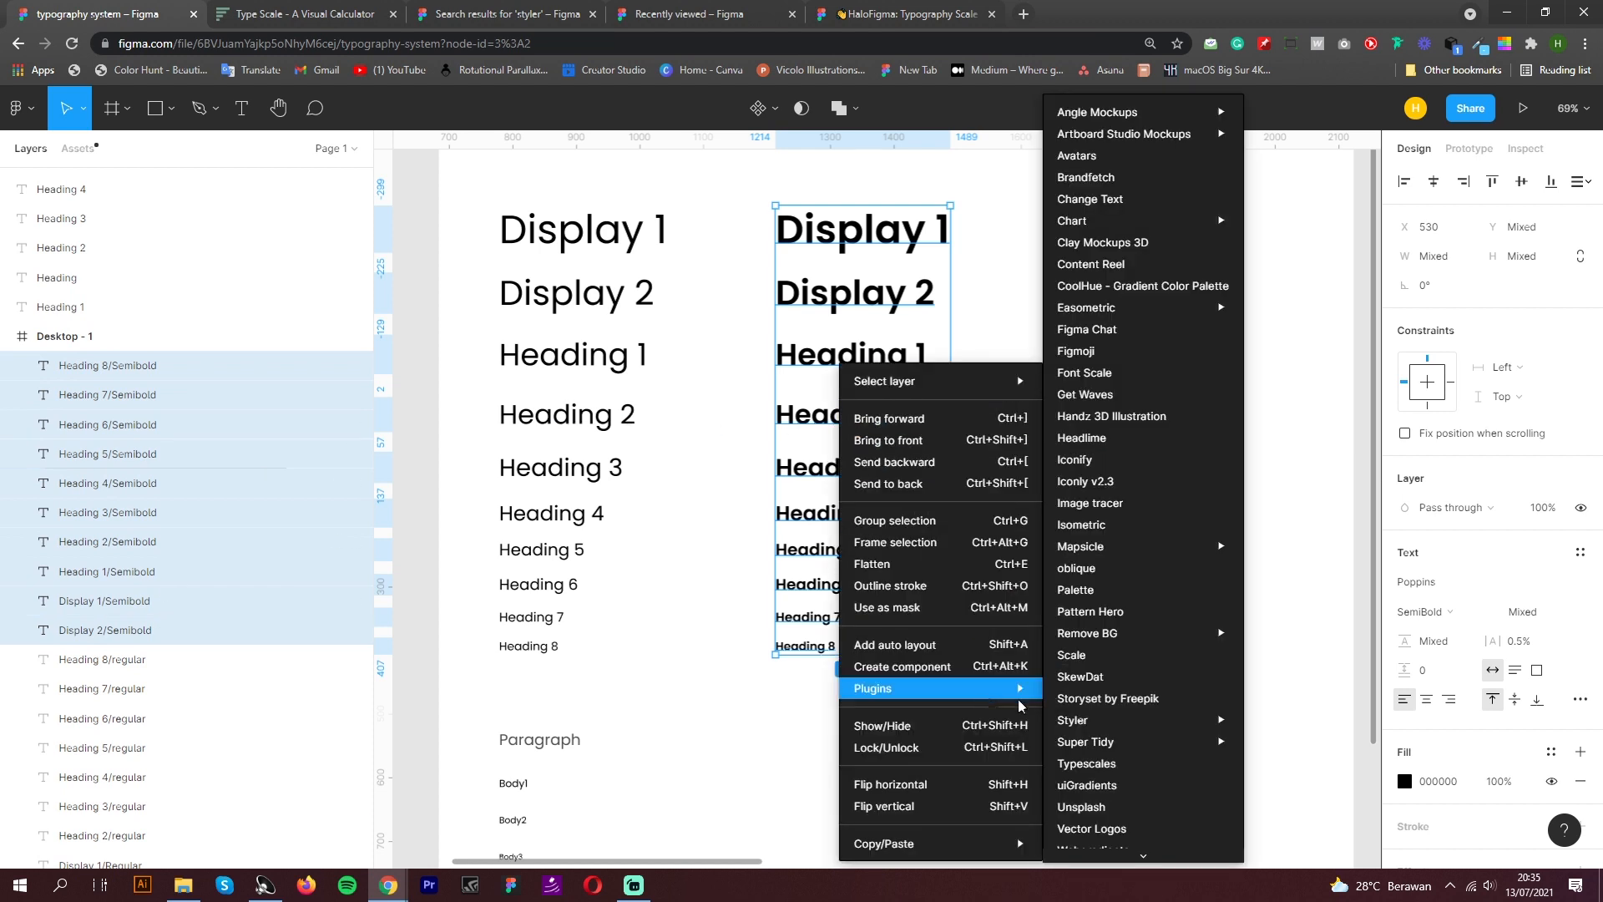
{"action": "mouse_move", "coordinate": [1183, 716]}
{"action": "left_click", "coordinate": [1330, 600]}
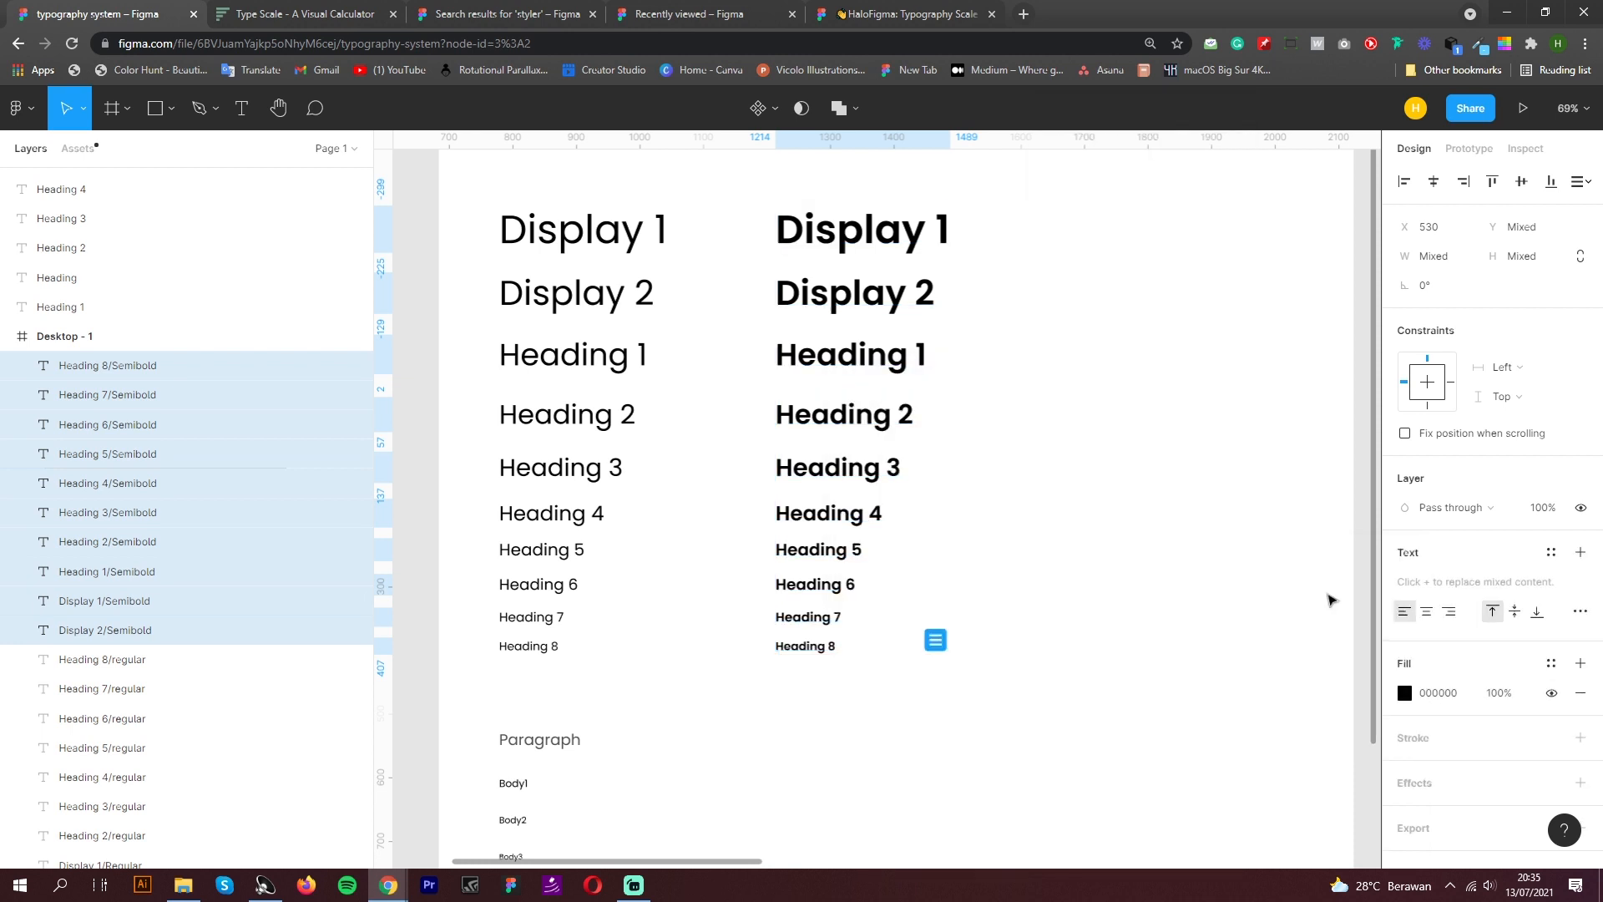
{"action": "left_click", "coordinate": [1040, 589]}
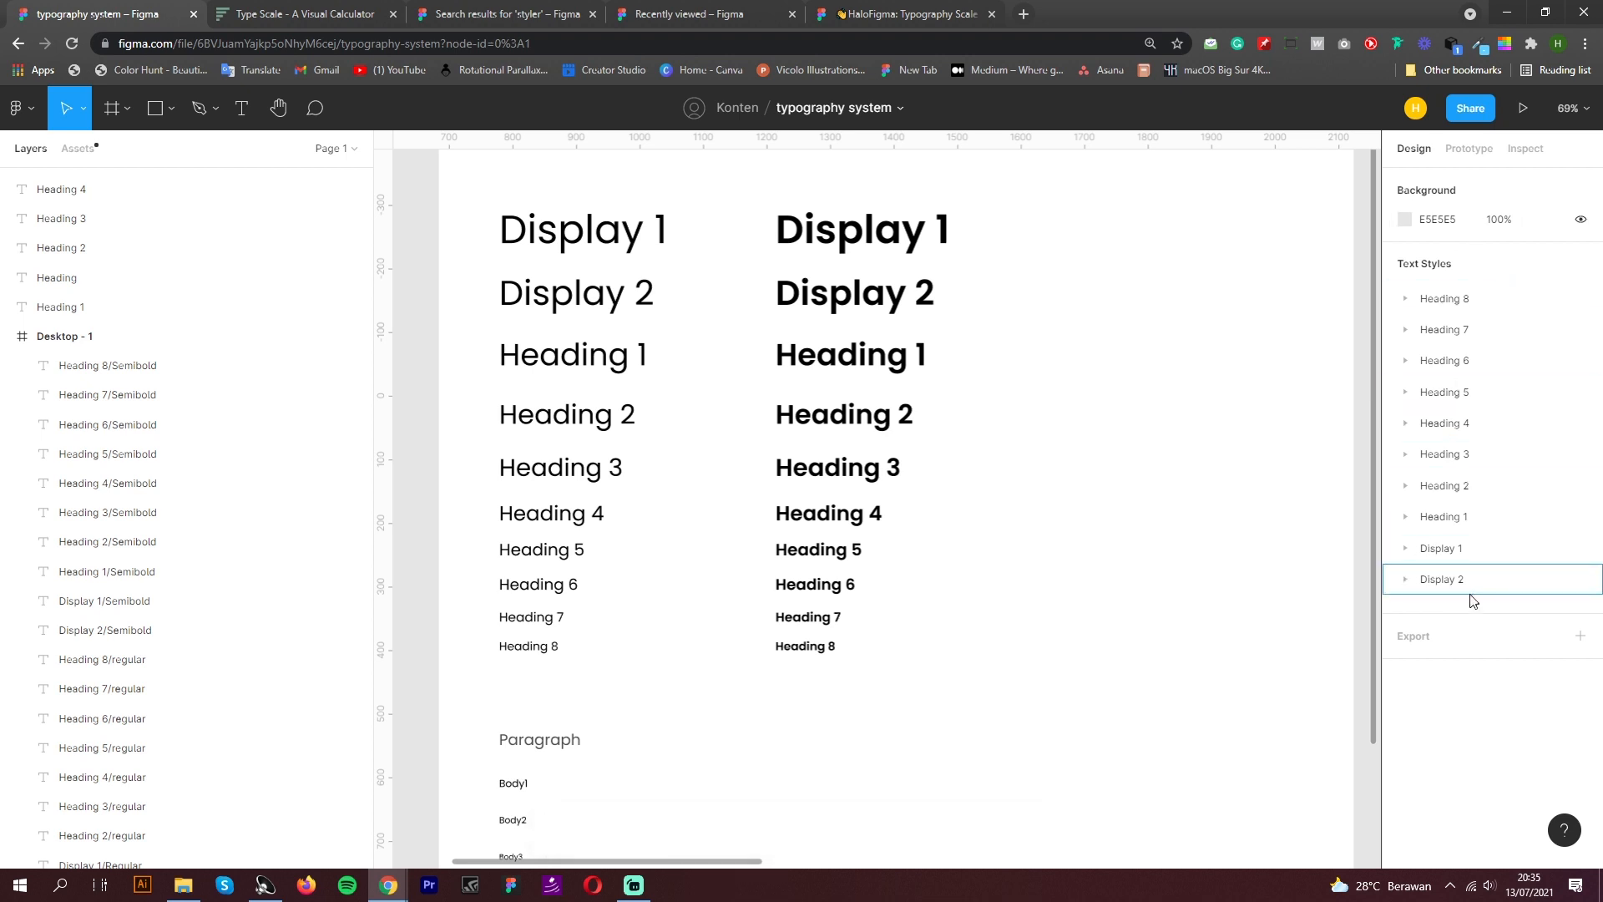
Check which weights the Display 1 and Heading style groups contain, then collapse the groups again
{"action": "left_click", "coordinate": [1406, 551]}
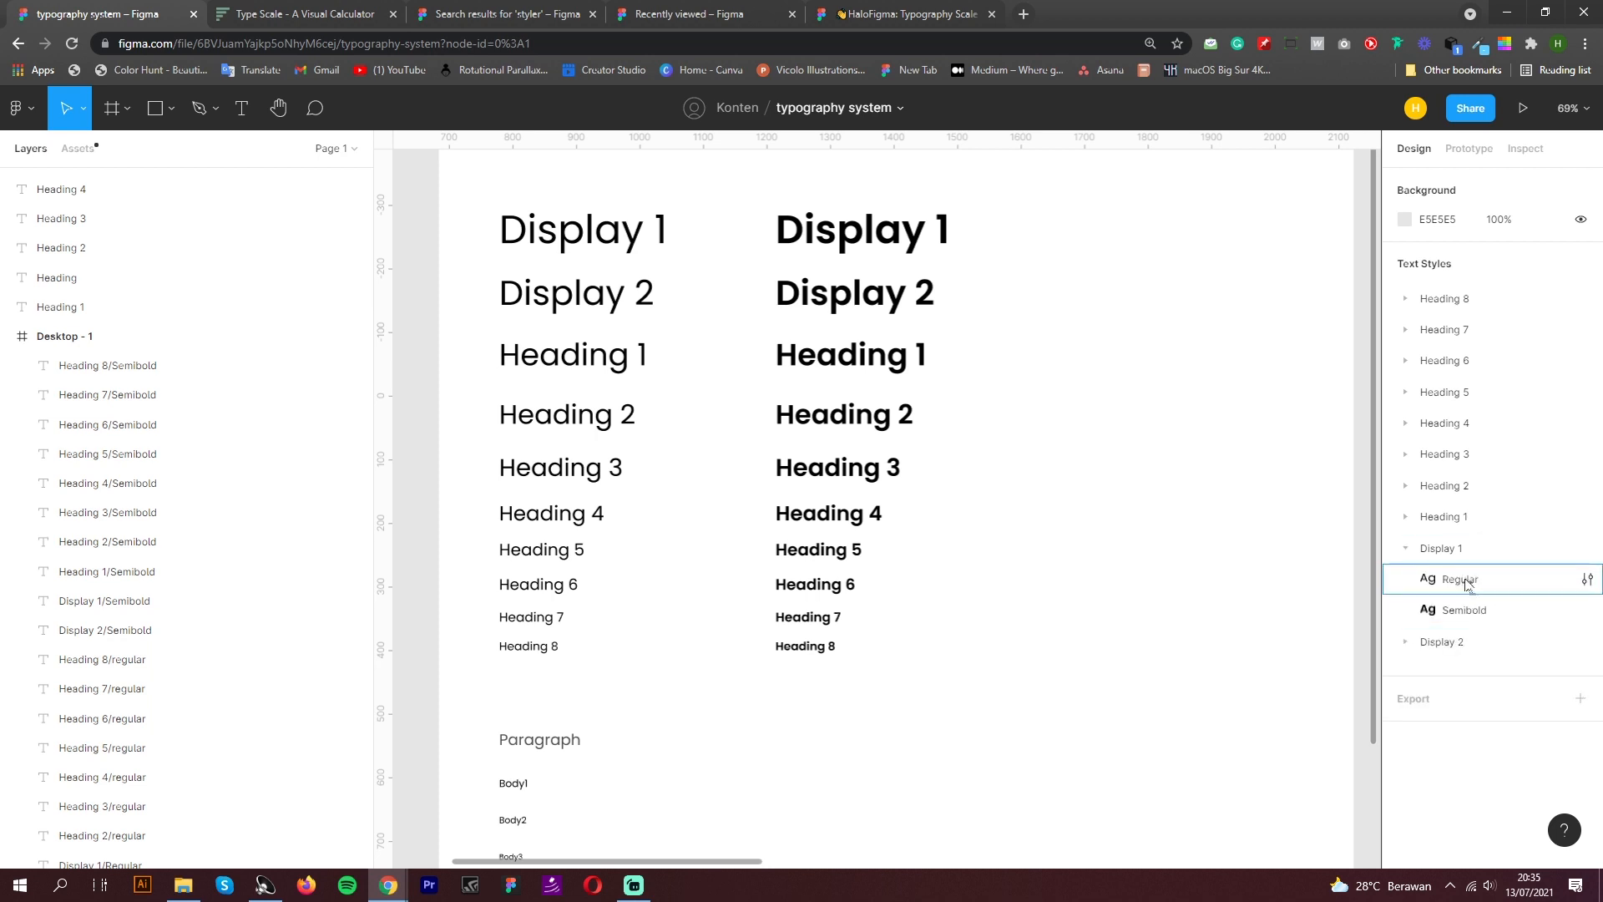
{"action": "left_click", "coordinate": [1399, 517]}
{"action": "left_click", "coordinate": [1406, 486]}
{"action": "left_click", "coordinate": [1406, 454]}
{"action": "left_click", "coordinate": [1421, 423]}
{"action": "left_click", "coordinate": [1406, 454]}
{"action": "left_click", "coordinate": [1406, 486]}
{"action": "left_click", "coordinate": [1406, 517]}
{"action": "left_click", "coordinate": [1406, 548]}
{"action": "left_click", "coordinate": [1201, 660]}
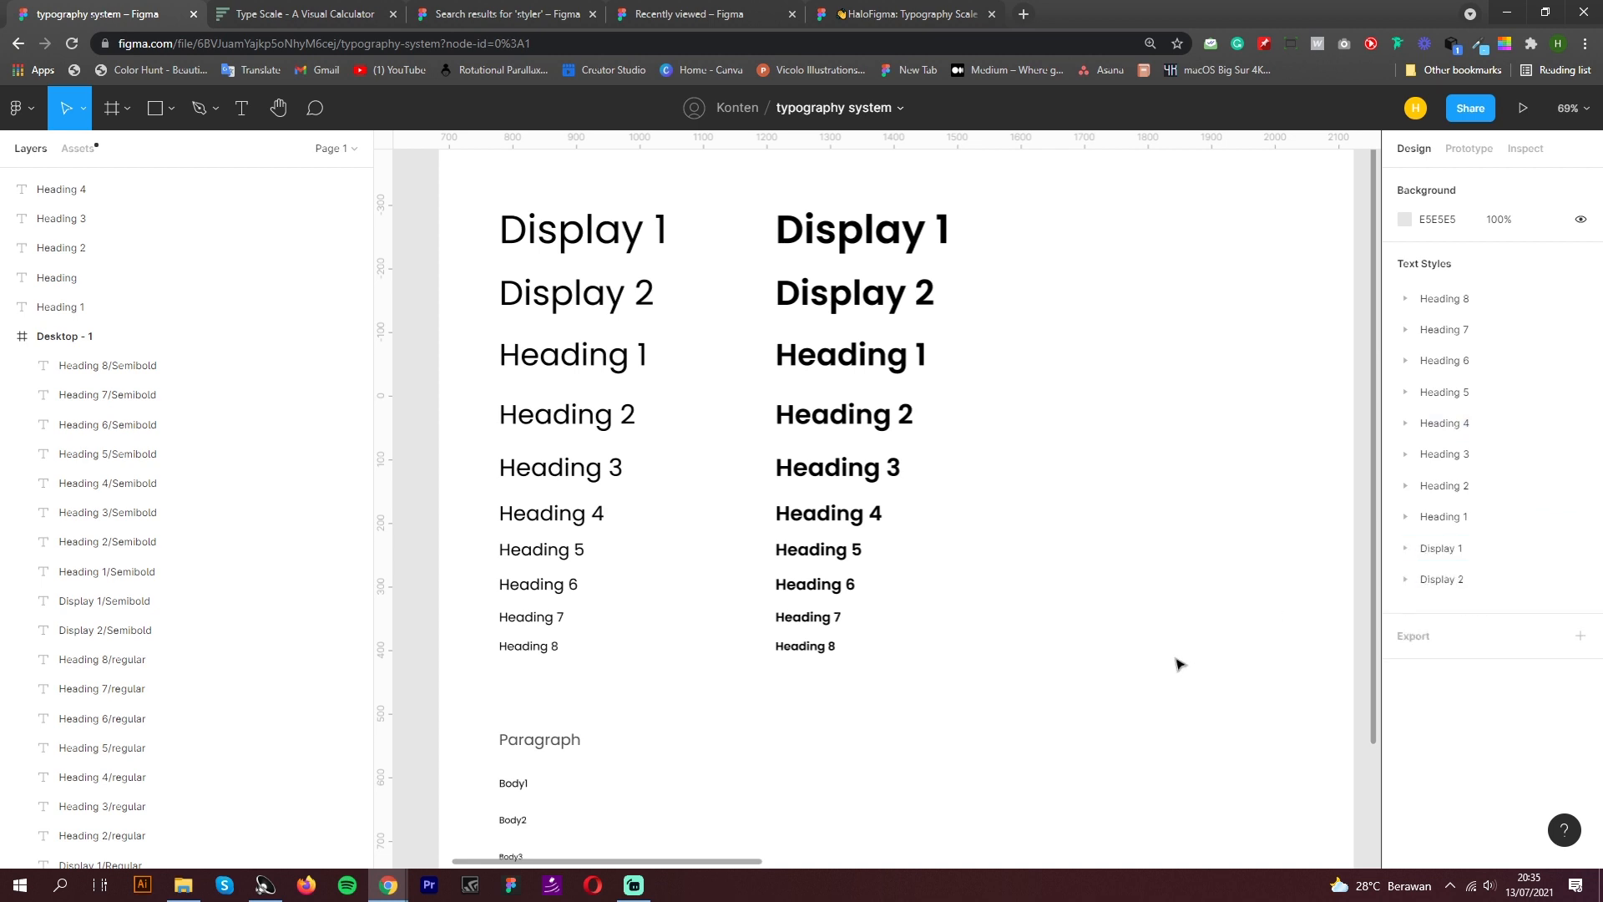
Duplicate all Semibold texts and place the copies as a third column at X 960
{"action": "left_click_drag", "start_coordinate": [955, 673], "coordinate": [752, 222]}
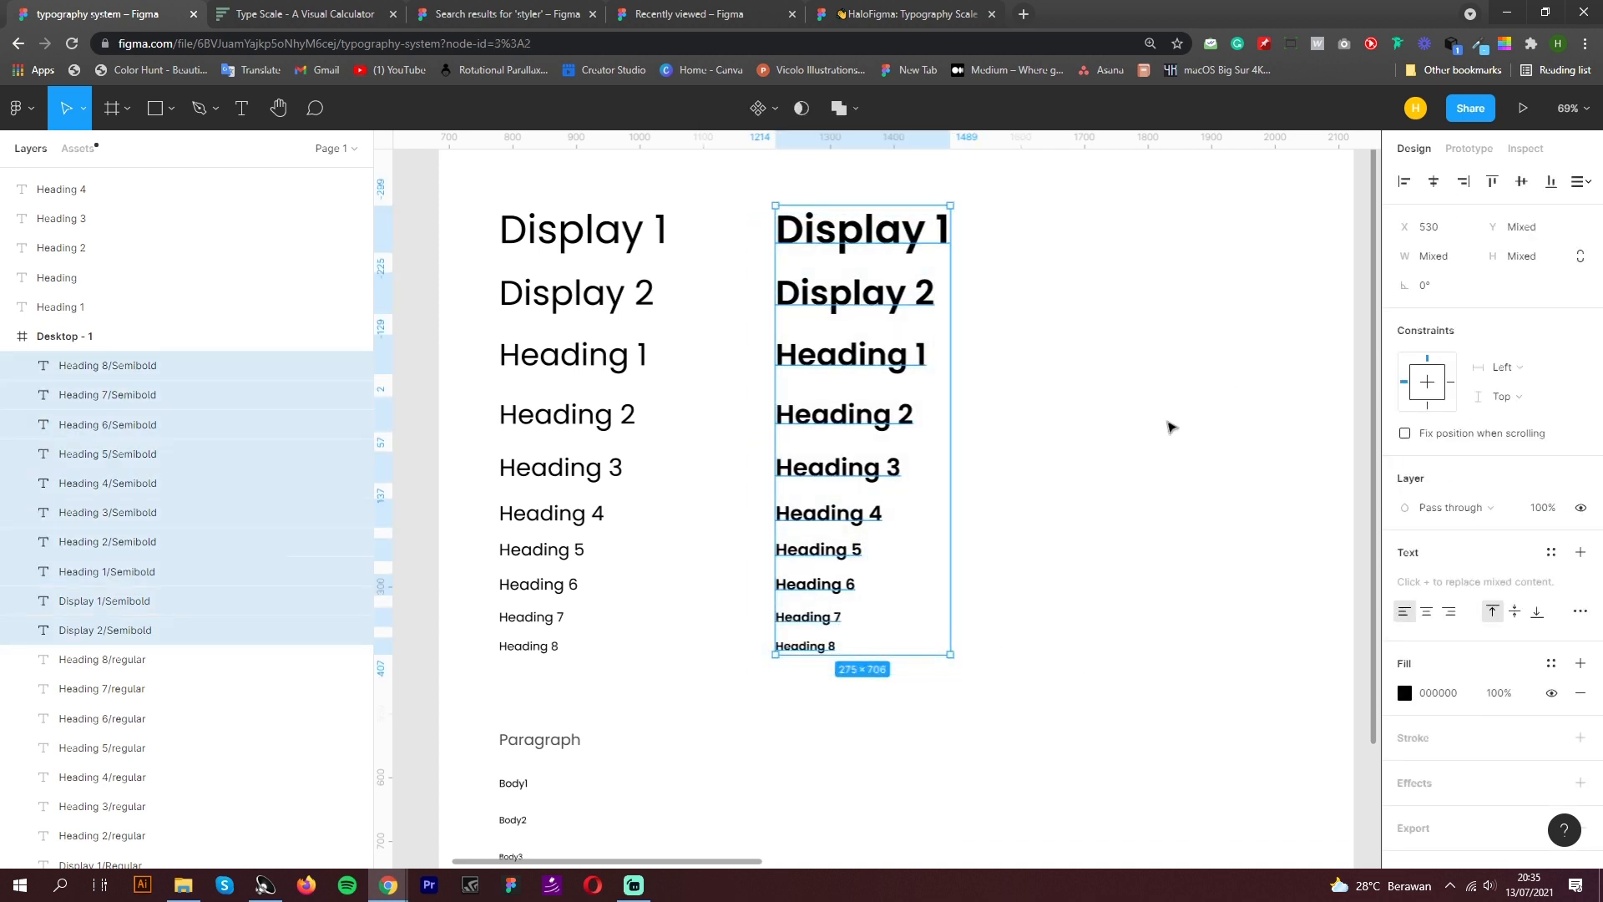
{"action": "key", "text": "ctrl+c"}
{"action": "key", "text": "ctrl+v"}
{"action": "left_click_drag", "start_coordinate": [849, 419], "coordinate": [1129, 421]}
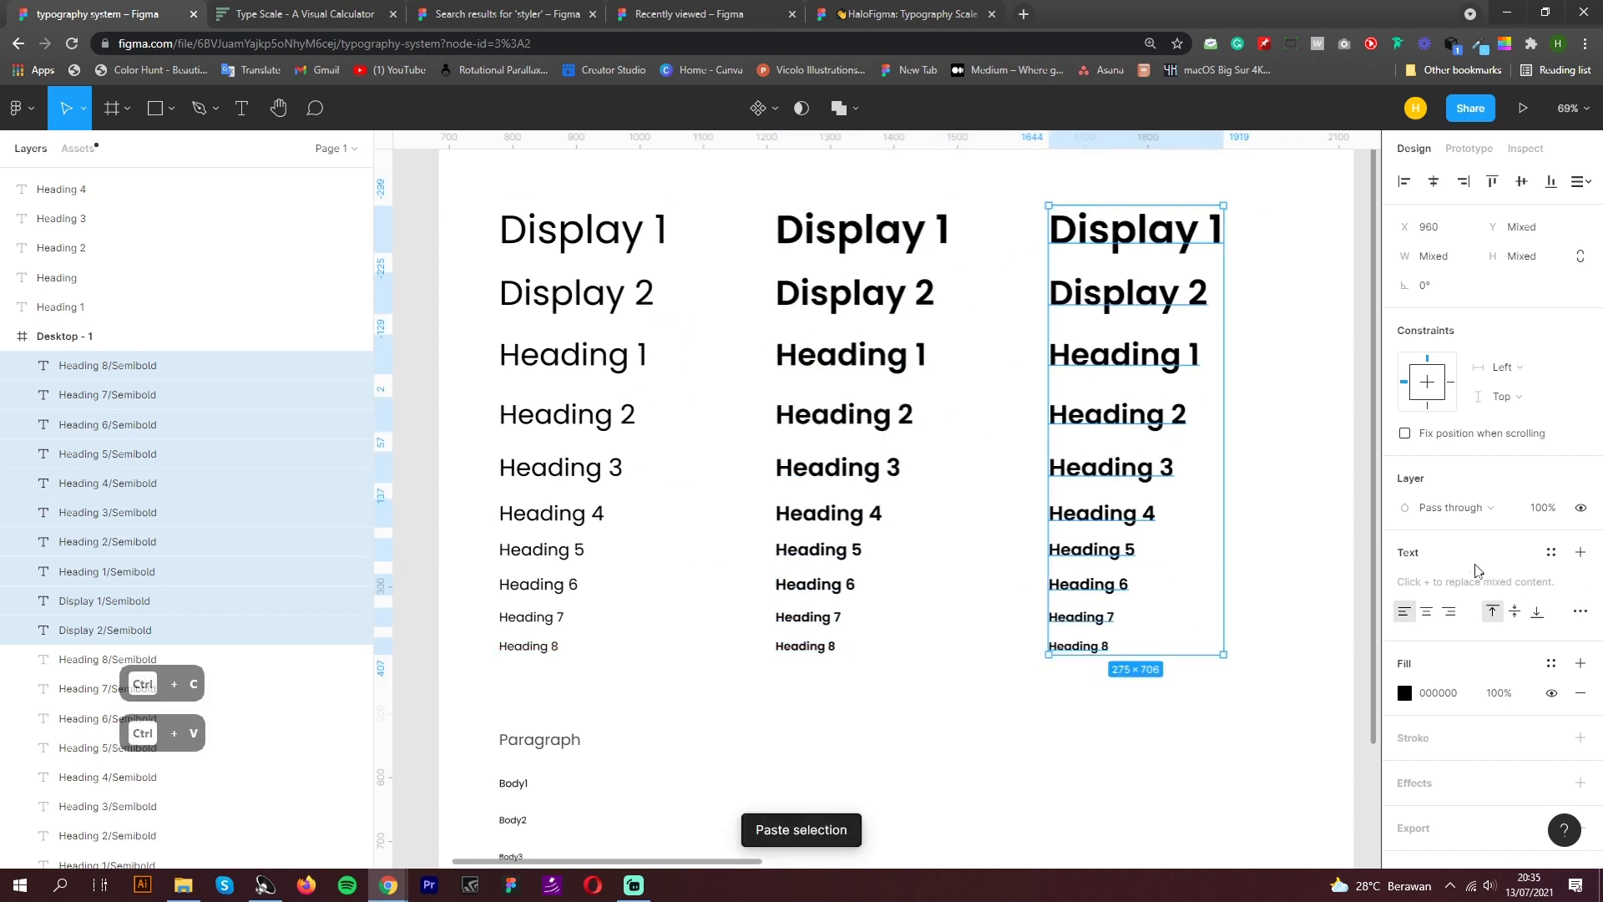
{"action": "left_click", "coordinate": [1283, 416]}
Detach the text styles from the third-column Display 1, Display 2, Heading 1 and Heading 2 texts
{"action": "left_click", "coordinate": [1181, 235]}
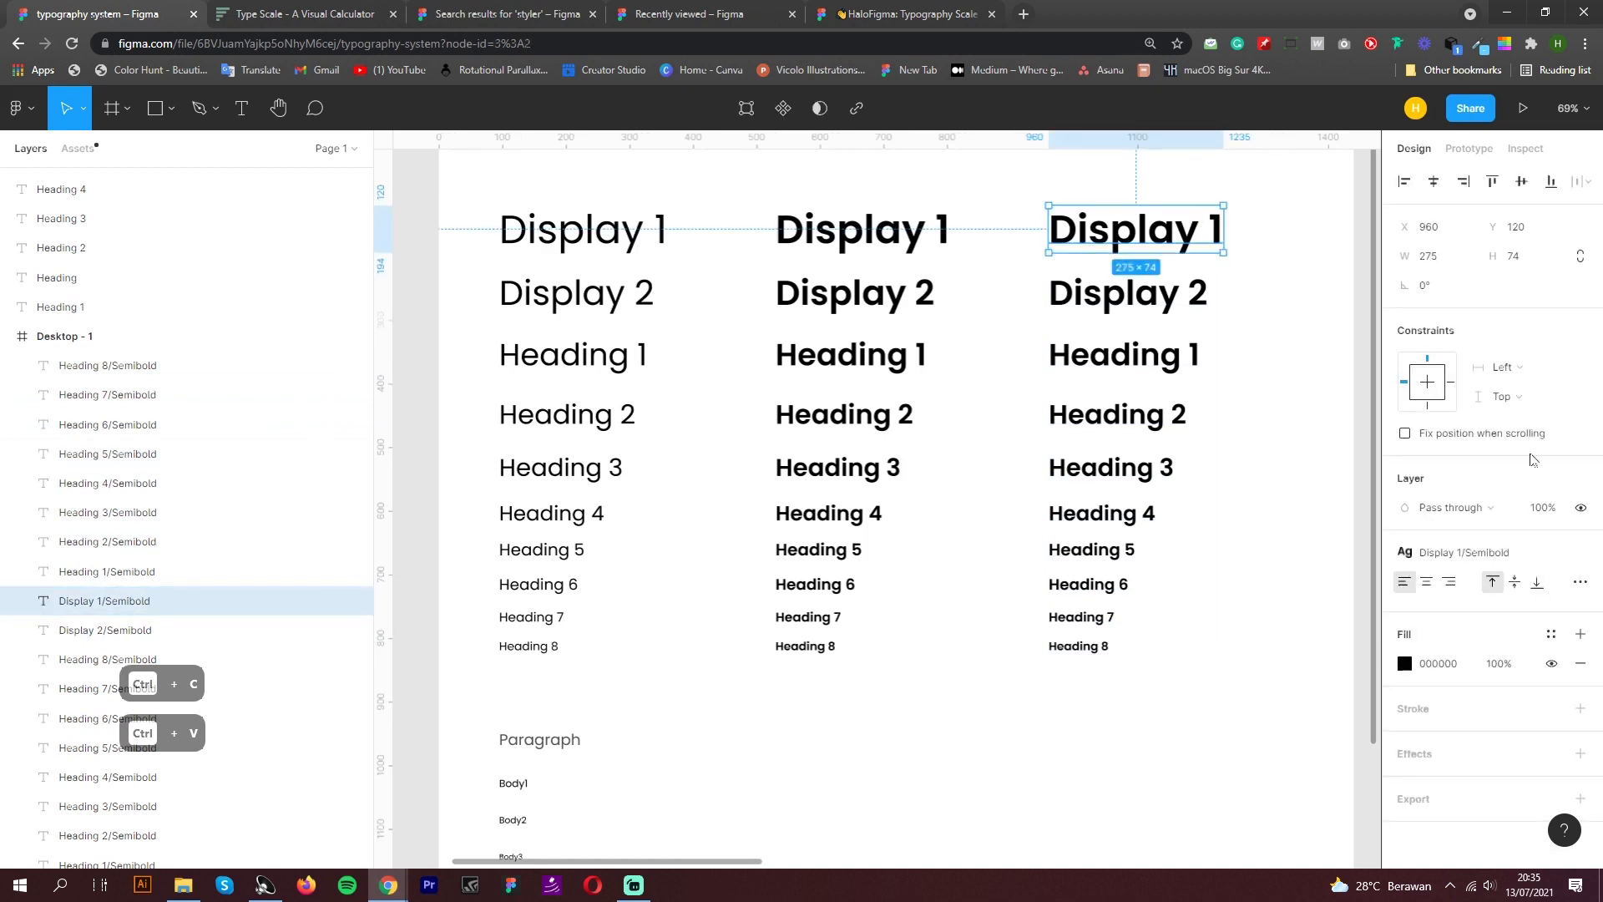
{"action": "key", "text": "Tab"}
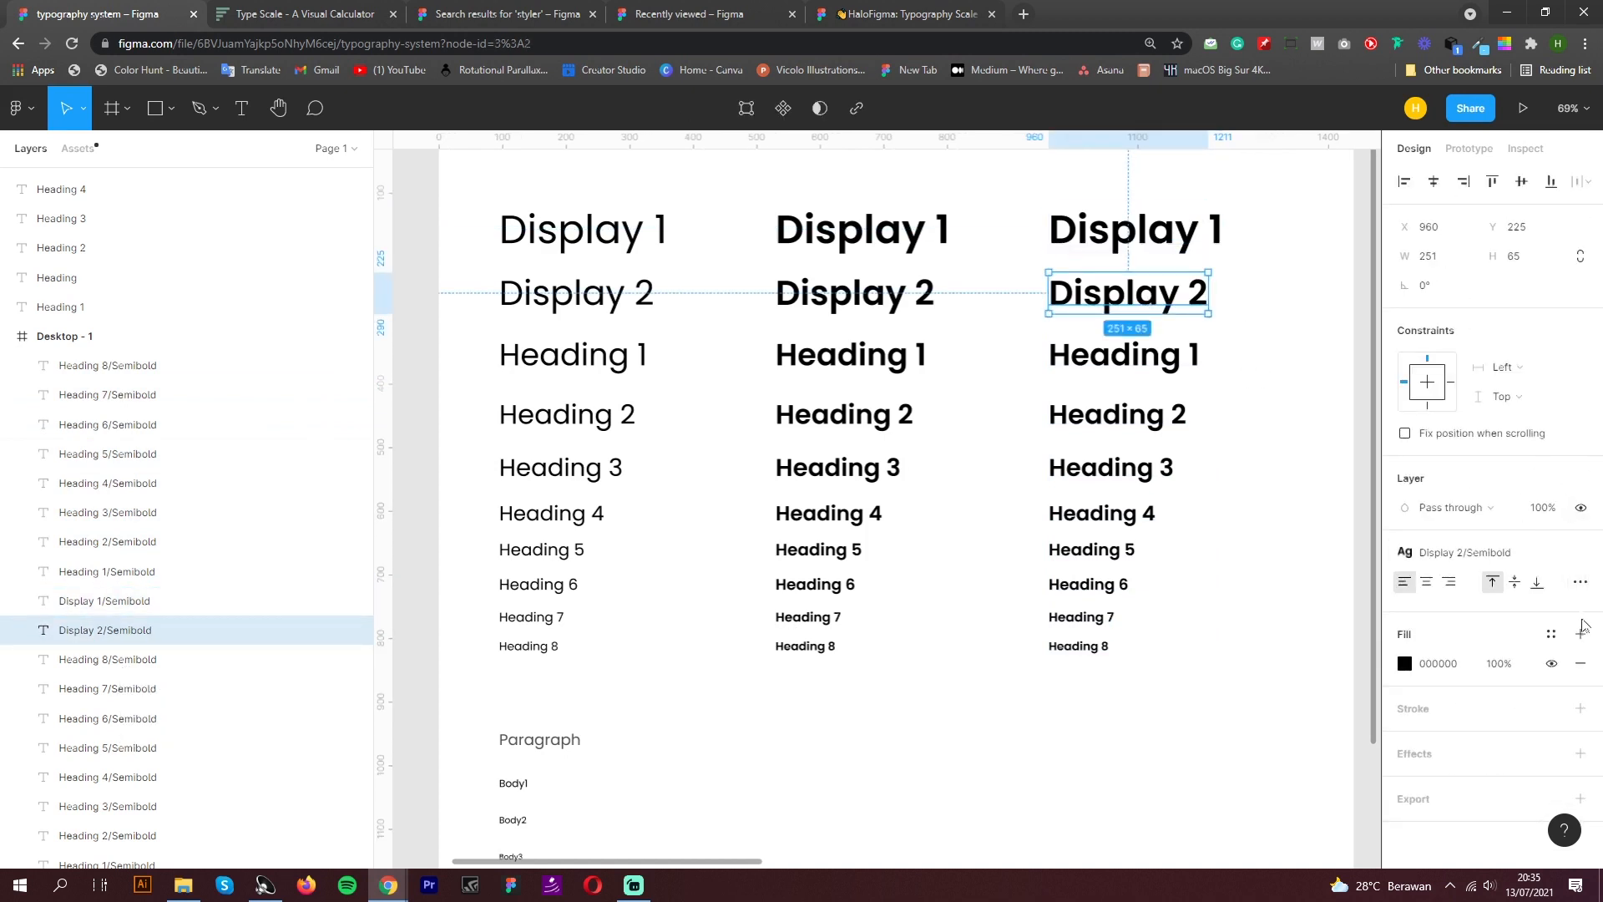
{"action": "left_click", "coordinate": [1580, 553]}
{"action": "left_click", "coordinate": [1177, 361]}
{"action": "left_click", "coordinate": [1581, 553]}
{"action": "left_click", "coordinate": [1161, 418]}
{"action": "left_click", "coordinate": [1580, 552]}
Detach the text styles from the third-column Heading 3 to Heading 8 texts
{"action": "left_click", "coordinate": [1136, 469]}
{"action": "left_click", "coordinate": [1127, 514]}
{"action": "left_click", "coordinate": [1128, 551]}
{"action": "left_click", "coordinate": [1580, 552]}
{"action": "left_click", "coordinate": [1094, 585]}
{"action": "left_click", "coordinate": [1580, 553]}
{"action": "left_click", "coordinate": [1081, 618]}
{"action": "left_click", "coordinate": [1580, 553]}
{"action": "left_click", "coordinate": [1078, 647]}
{"action": "left_click", "coordinate": [1580, 554]}
Set the font weight of all third-column texts to Bold
{"action": "left_click_drag", "start_coordinate": [1284, 200], "coordinate": [1032, 668]}
{"action": "left_click", "coordinate": [1446, 614]}
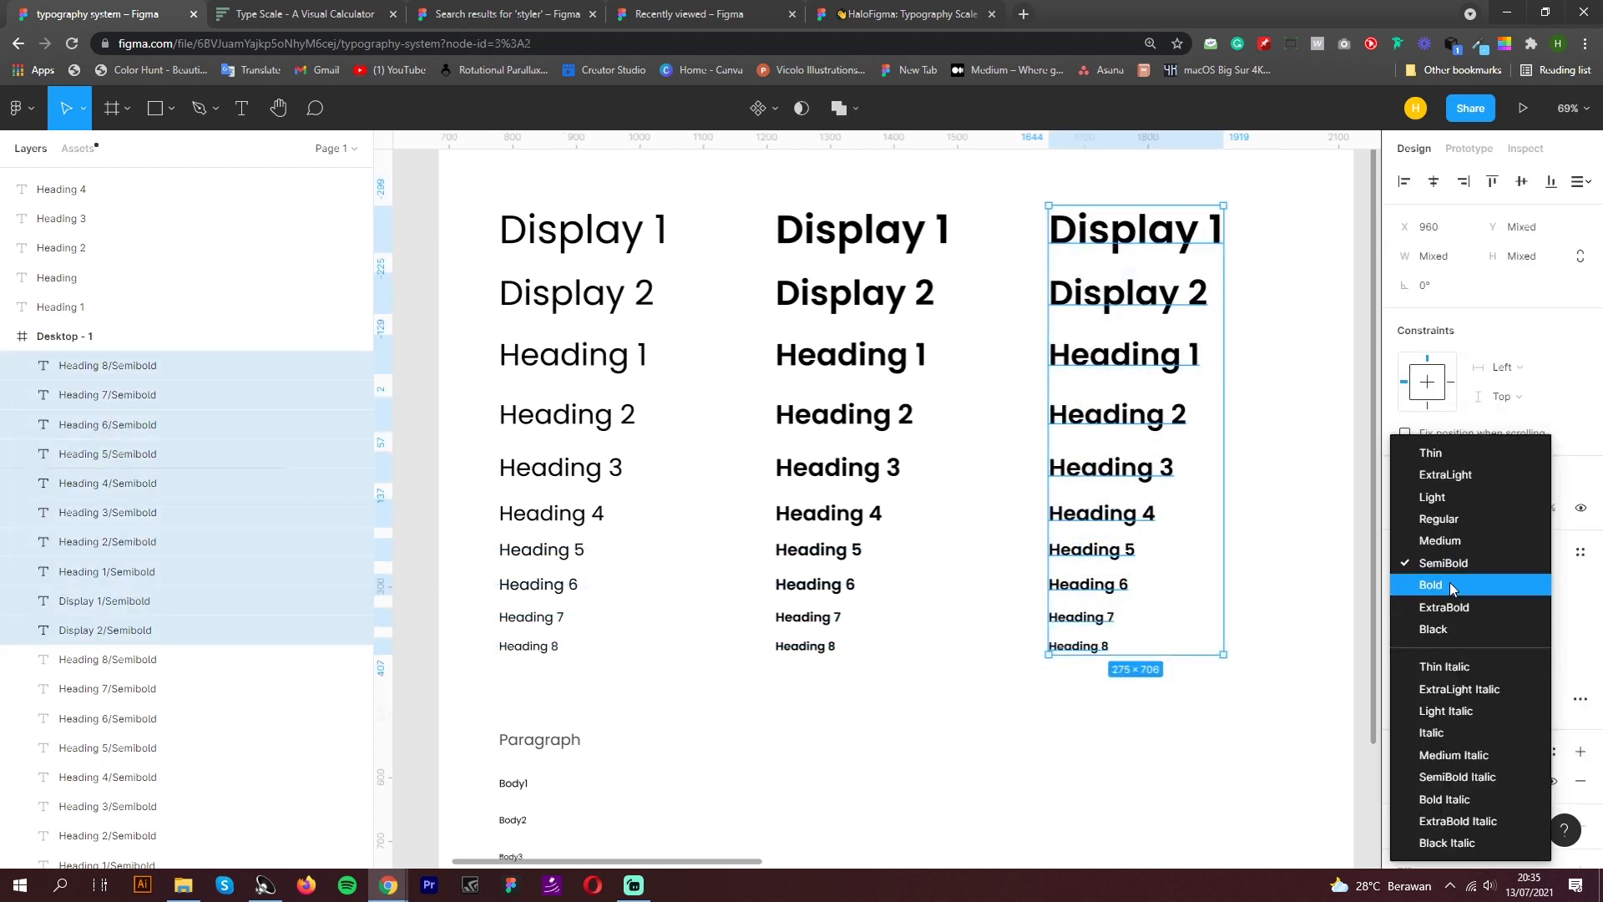
{"action": "left_click", "coordinate": [1449, 582]}
{"action": "left_click", "coordinate": [1290, 629]}
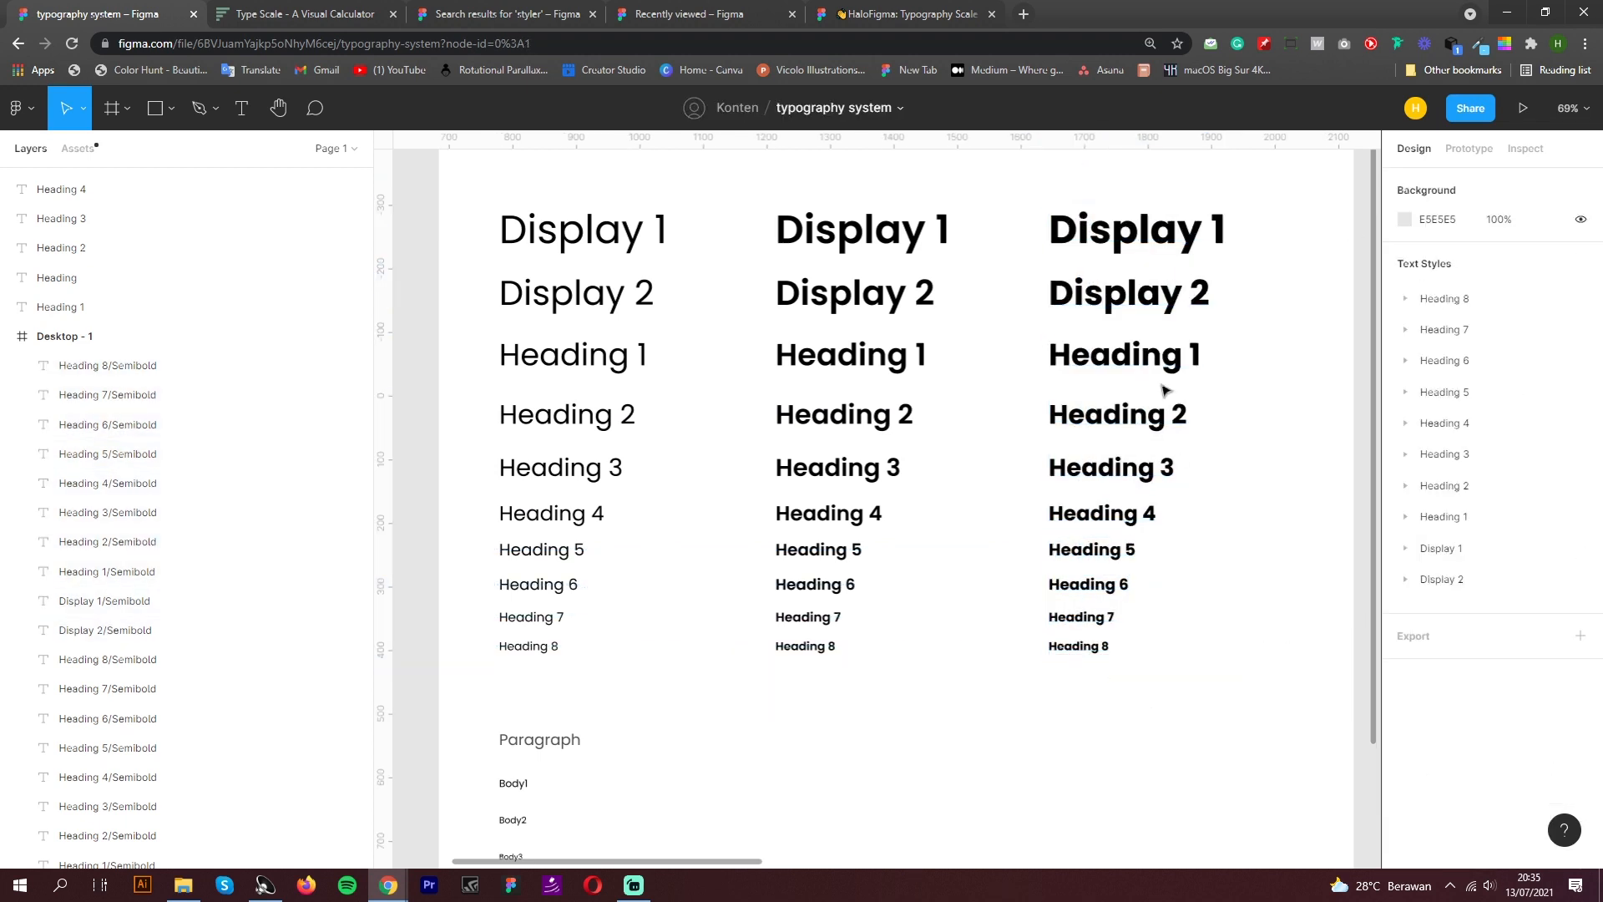
Rename the layer of the third-column Display 2 text as Display 2/Bold
{"action": "left_click", "coordinate": [1142, 247]}
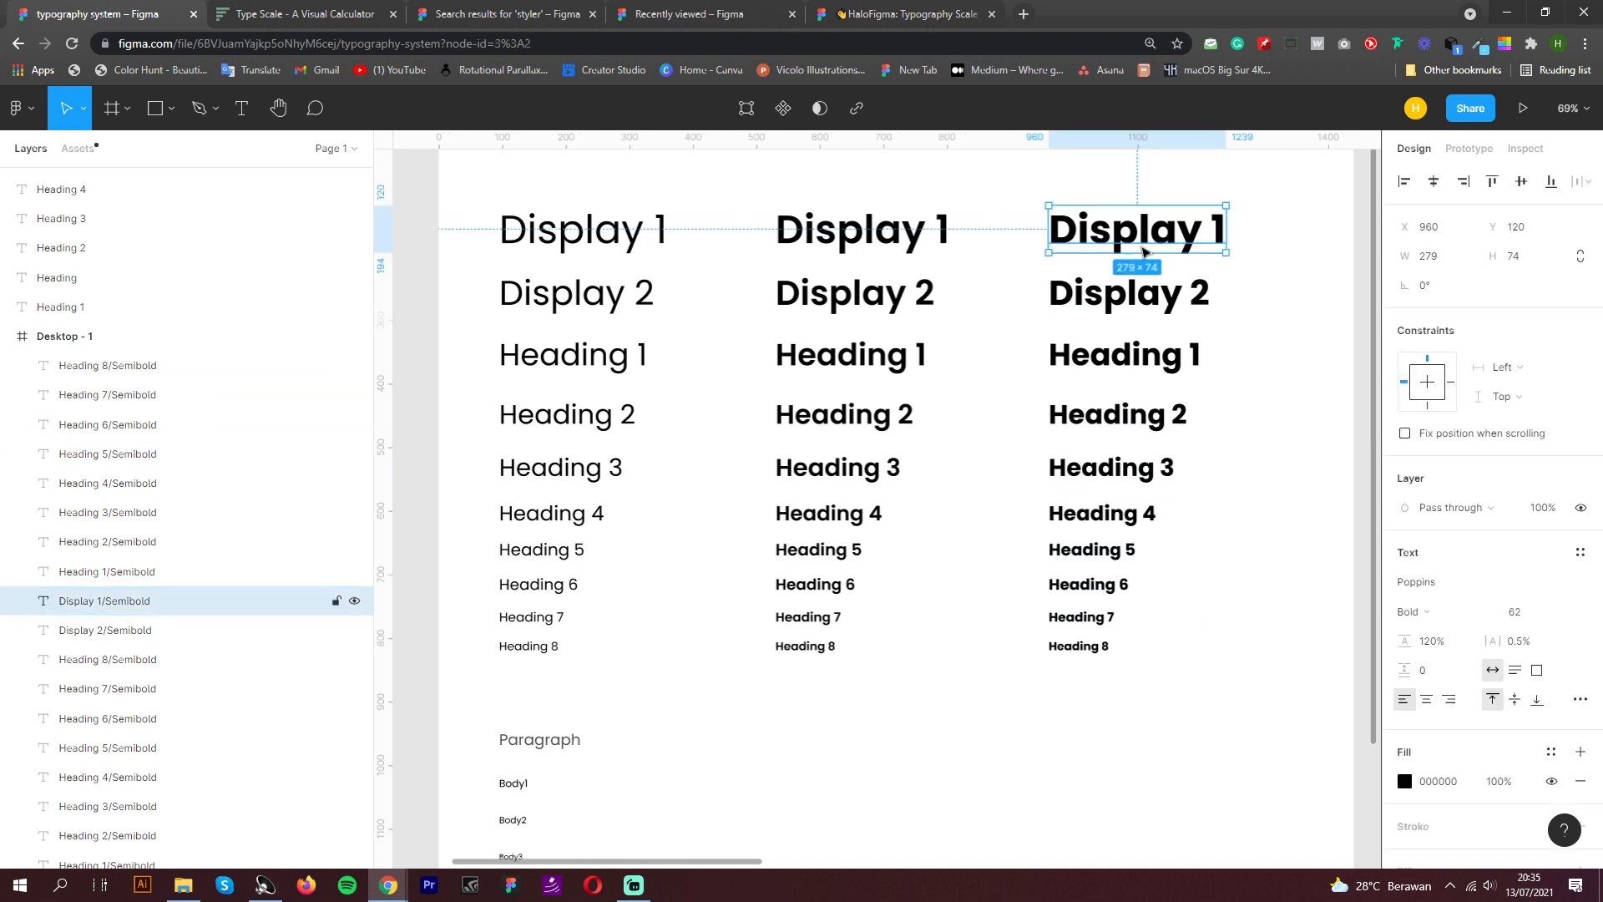
{"action": "left_click", "coordinate": [180, 638]}
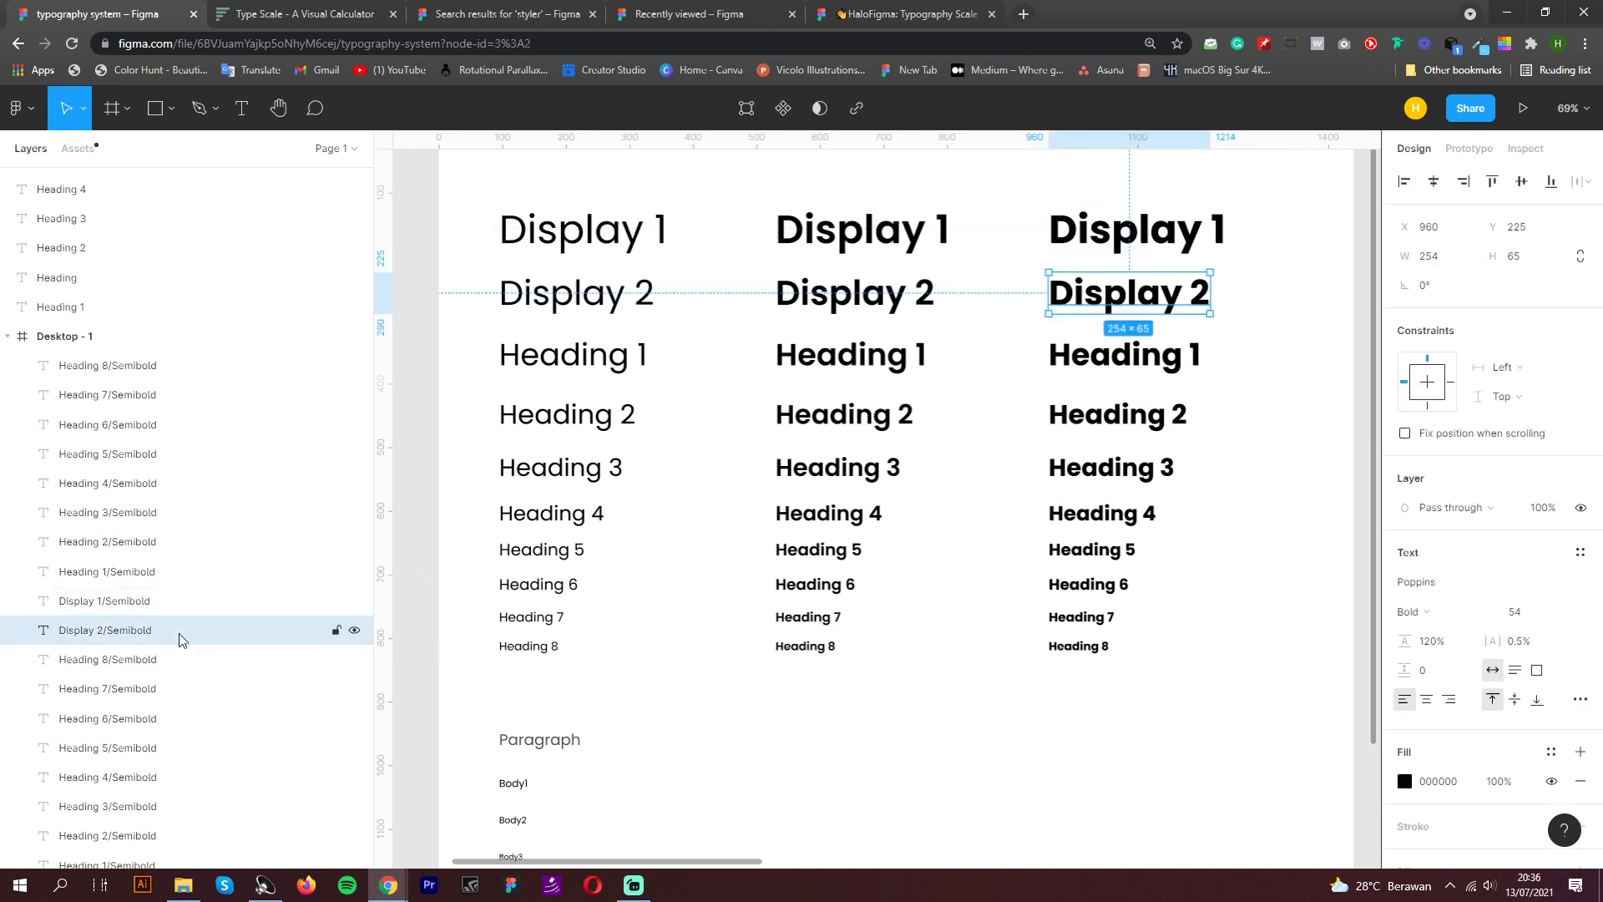
{"action": "left_click", "coordinate": [136, 660]}
{"action": "left_click", "coordinate": [131, 639]}
{"action": "double_click", "coordinate": [109, 637]}
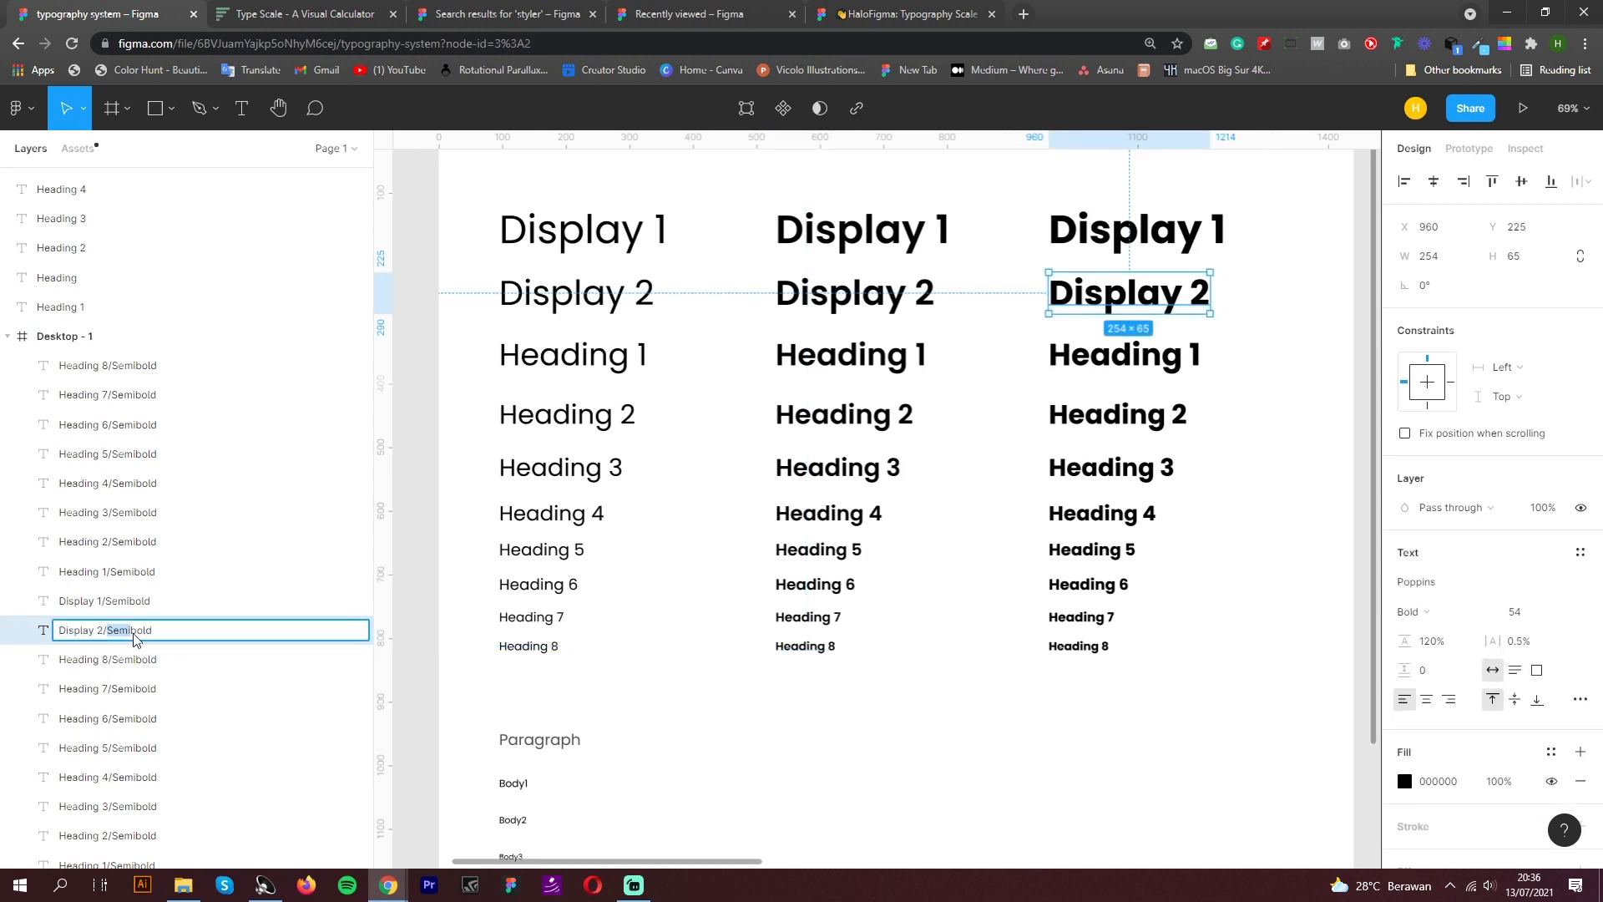
{"action": "key", "text": "BackSpace"}
{"action": "type", "text": "B"}
Copy the Bold suffix and use it to rename the third-column layers as Display 1/Bold and Heading 1/Bold
{"action": "double_click", "coordinate": [118, 632]}
{"action": "key", "text": "ctrl+c"}
{"action": "double_click", "coordinate": [125, 602]}
{"action": "left_click_drag", "start_coordinate": [152, 602], "coordinate": [107, 602]}
{"action": "key", "text": "ctrl+v"}
{"action": "double_click", "coordinate": [125, 573]}
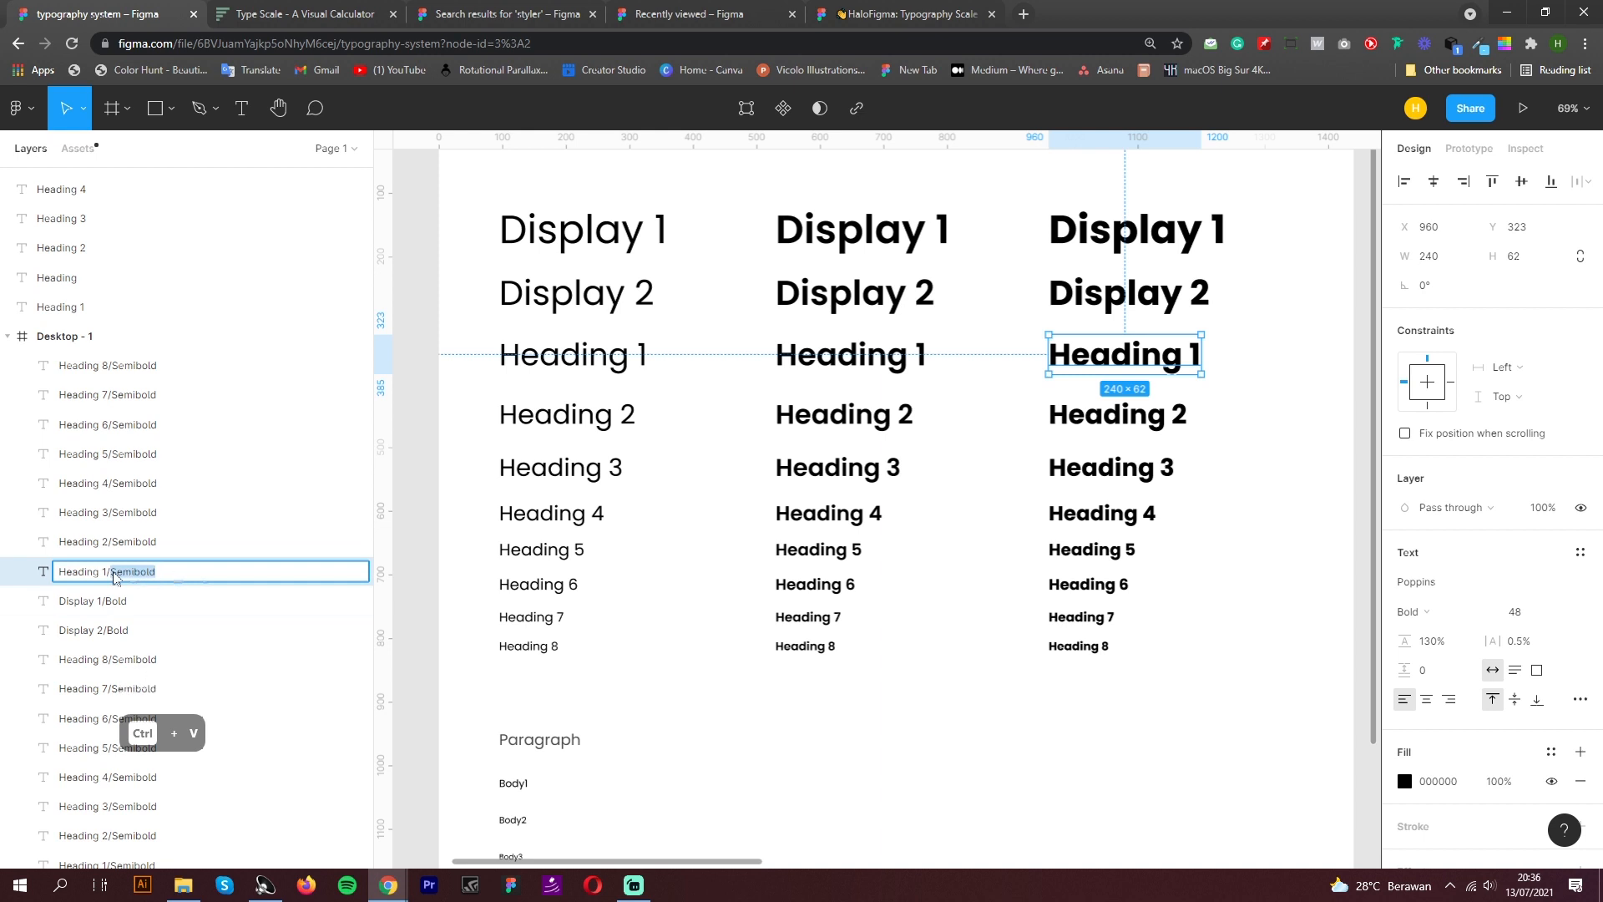
Replace the Semibold suffix with Bold in the third-column layer names from Heading 2 to Heading 8
{"action": "left_click_drag", "start_coordinate": [164, 517], "coordinate": [112, 515]}
{"action": "key", "text": "ctrl+v"}
{"action": "double_click", "coordinate": [125, 486]}
{"action": "left_click_drag", "start_coordinate": [158, 486], "coordinate": [112, 486]}
{"action": "key", "text": "ctrl+v"}
{"action": "double_click", "coordinate": [141, 459]}
{"action": "key", "text": "Return"}
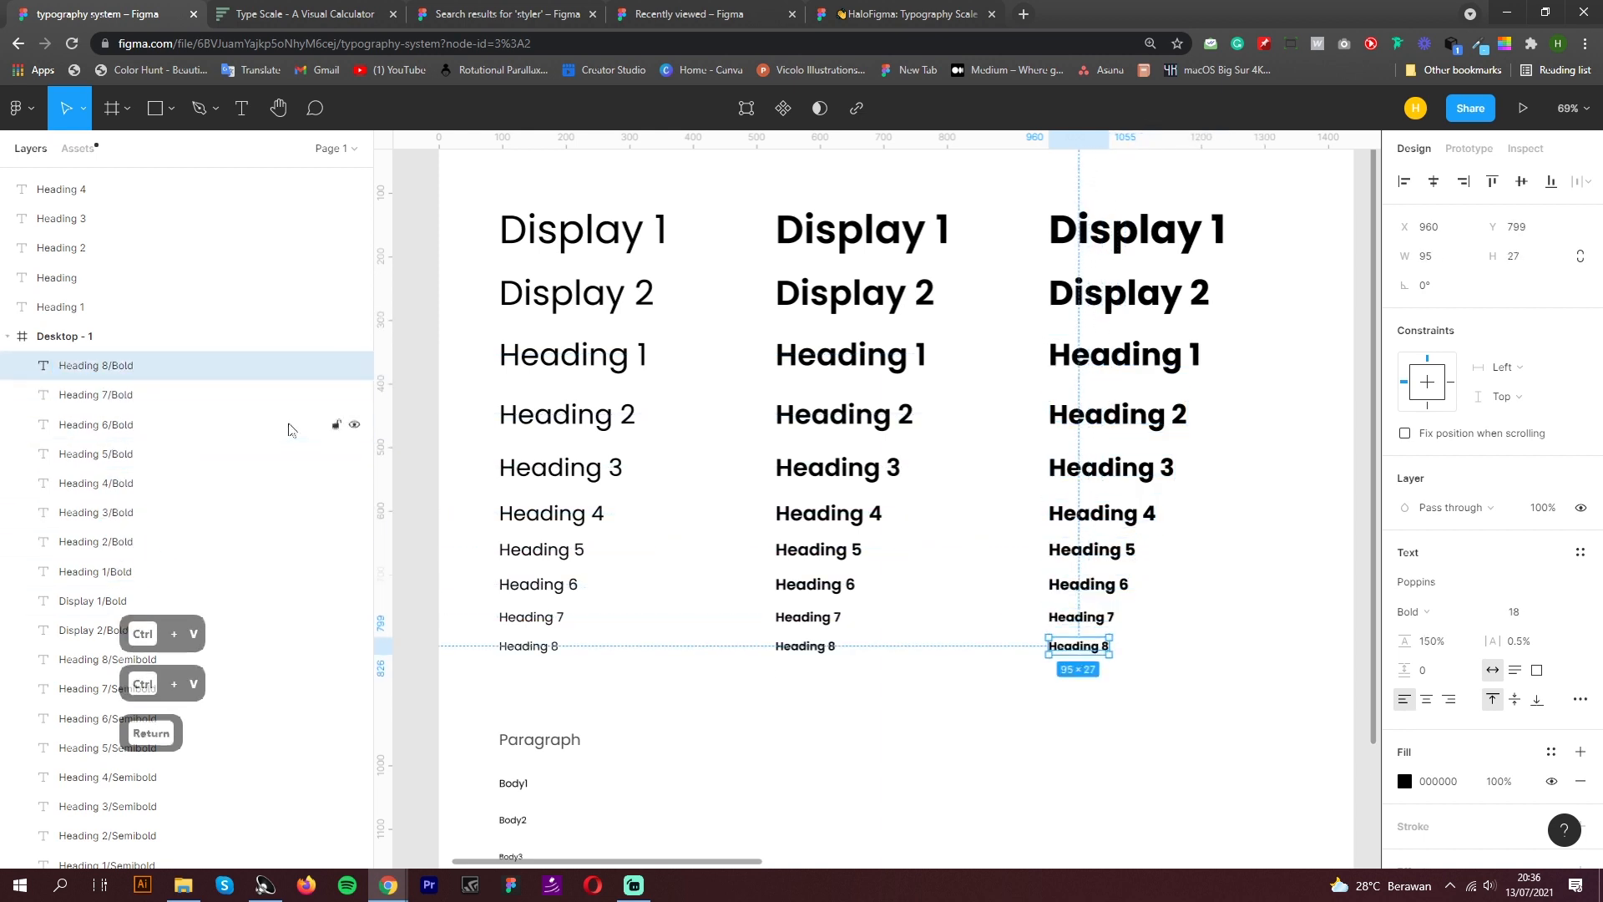
Generate text styles with Styler from all the Bold Display and Heading texts in the third column
{"action": "left_click_drag", "start_coordinate": [1255, 705], "coordinate": [1016, 218]}
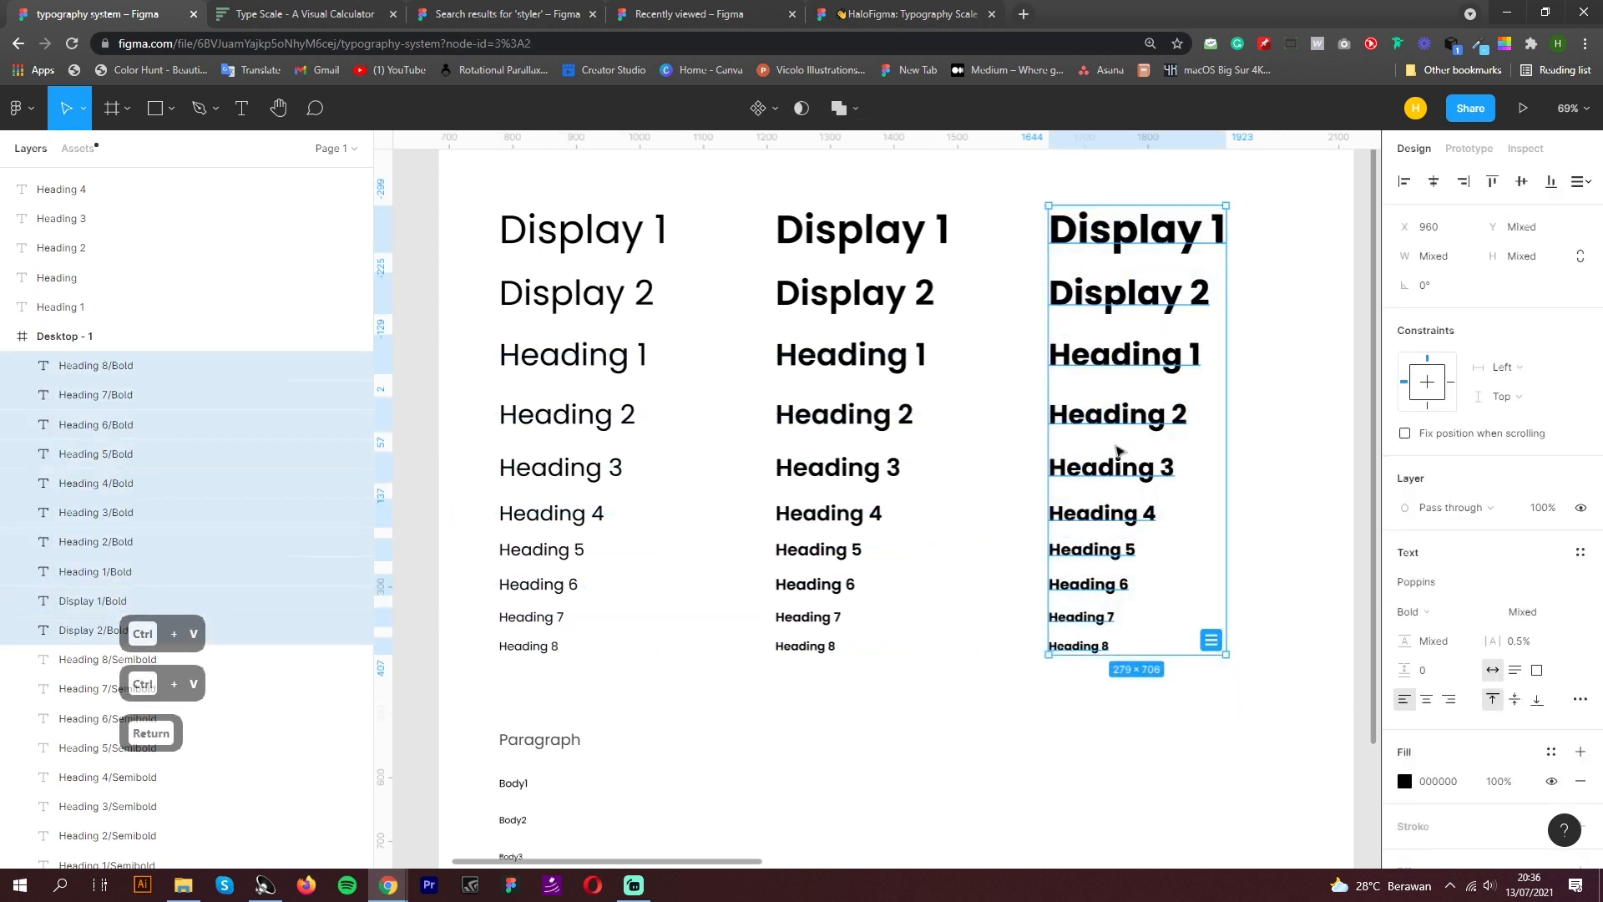
{"action": "right_click", "coordinate": [1132, 423]}
{"action": "mouse_move", "coordinate": [1244, 693]}
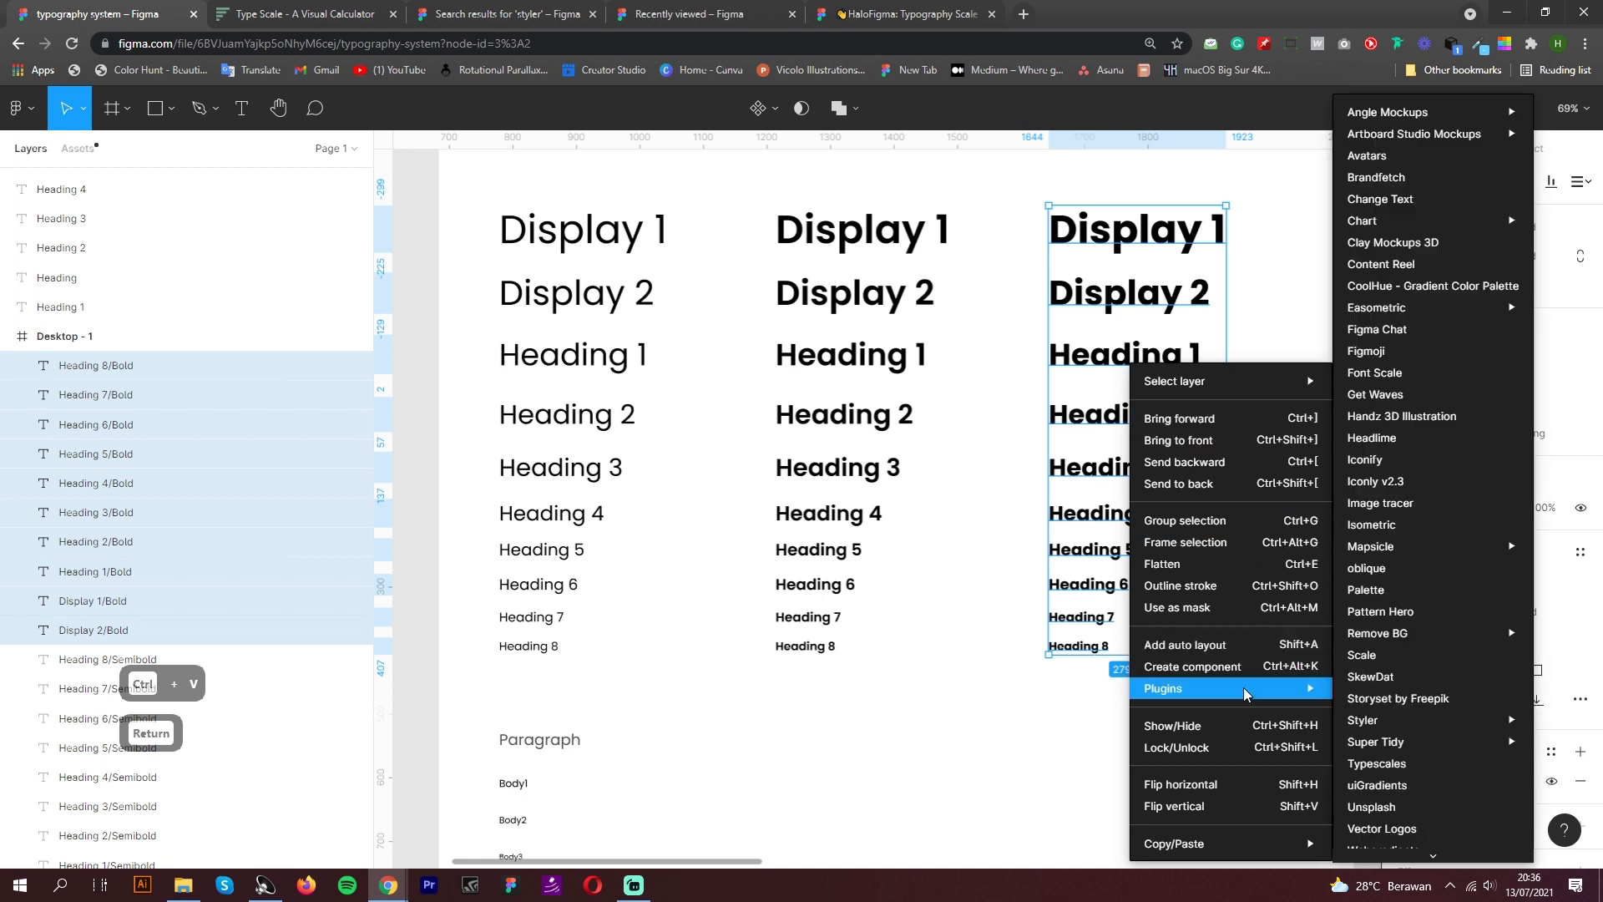
{"action": "mouse_move", "coordinate": [1420, 721]}
{"action": "left_click", "coordinate": [1251, 600]}
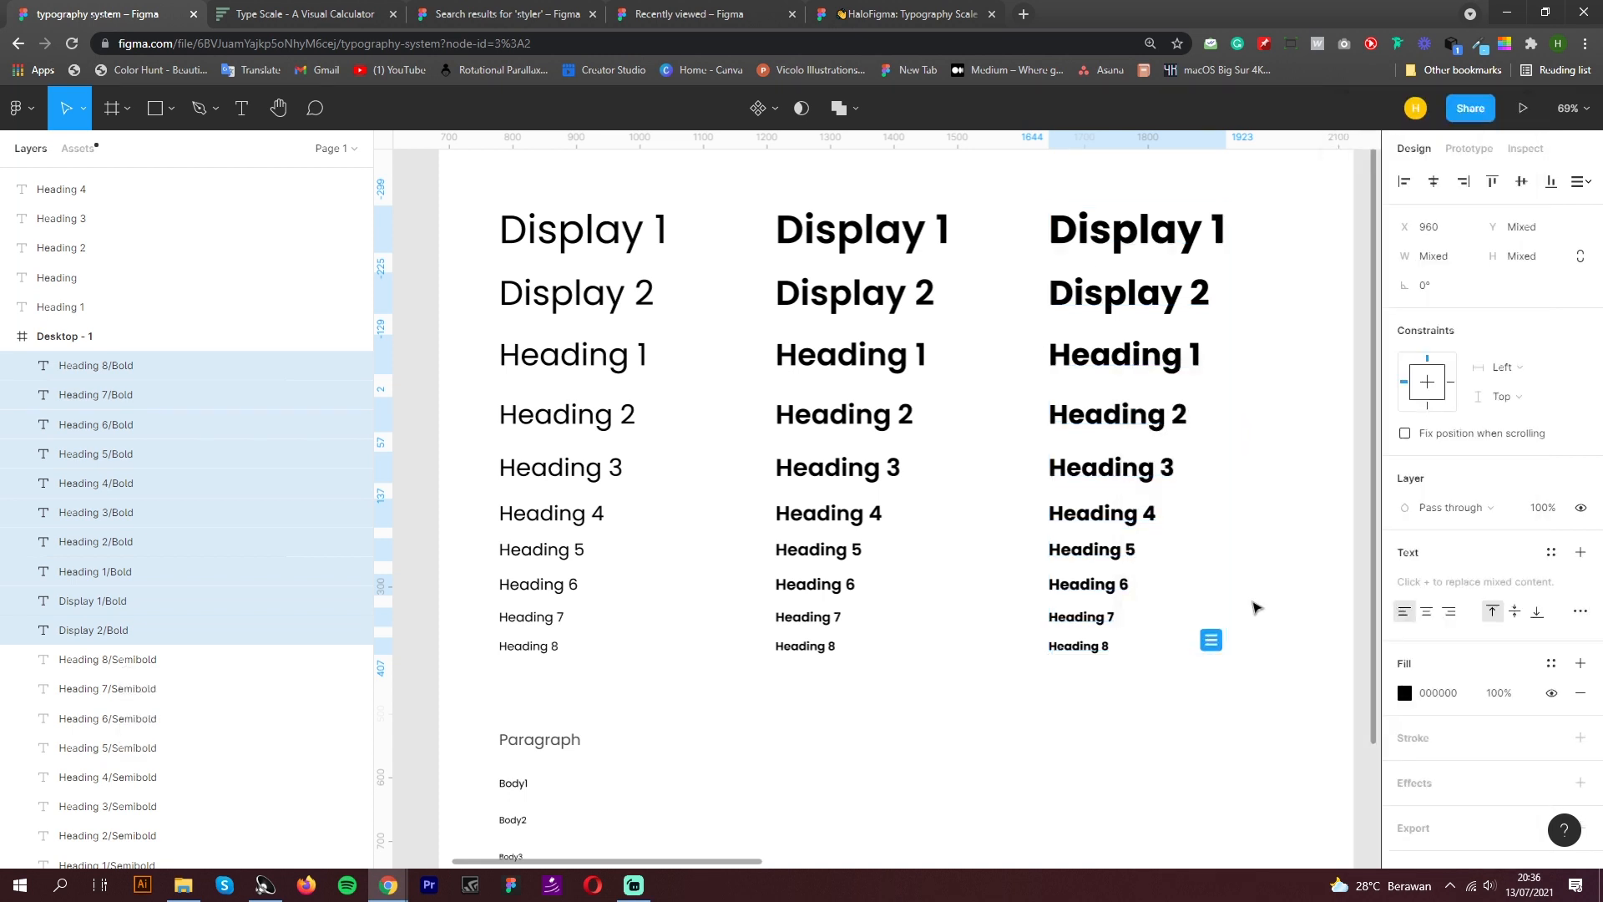
{"action": "left_click", "coordinate": [1210, 740]}
Check the weight variants in the Heading 8 and Heading 7 text style groups
{"action": "left_click", "coordinate": [1419, 302]}
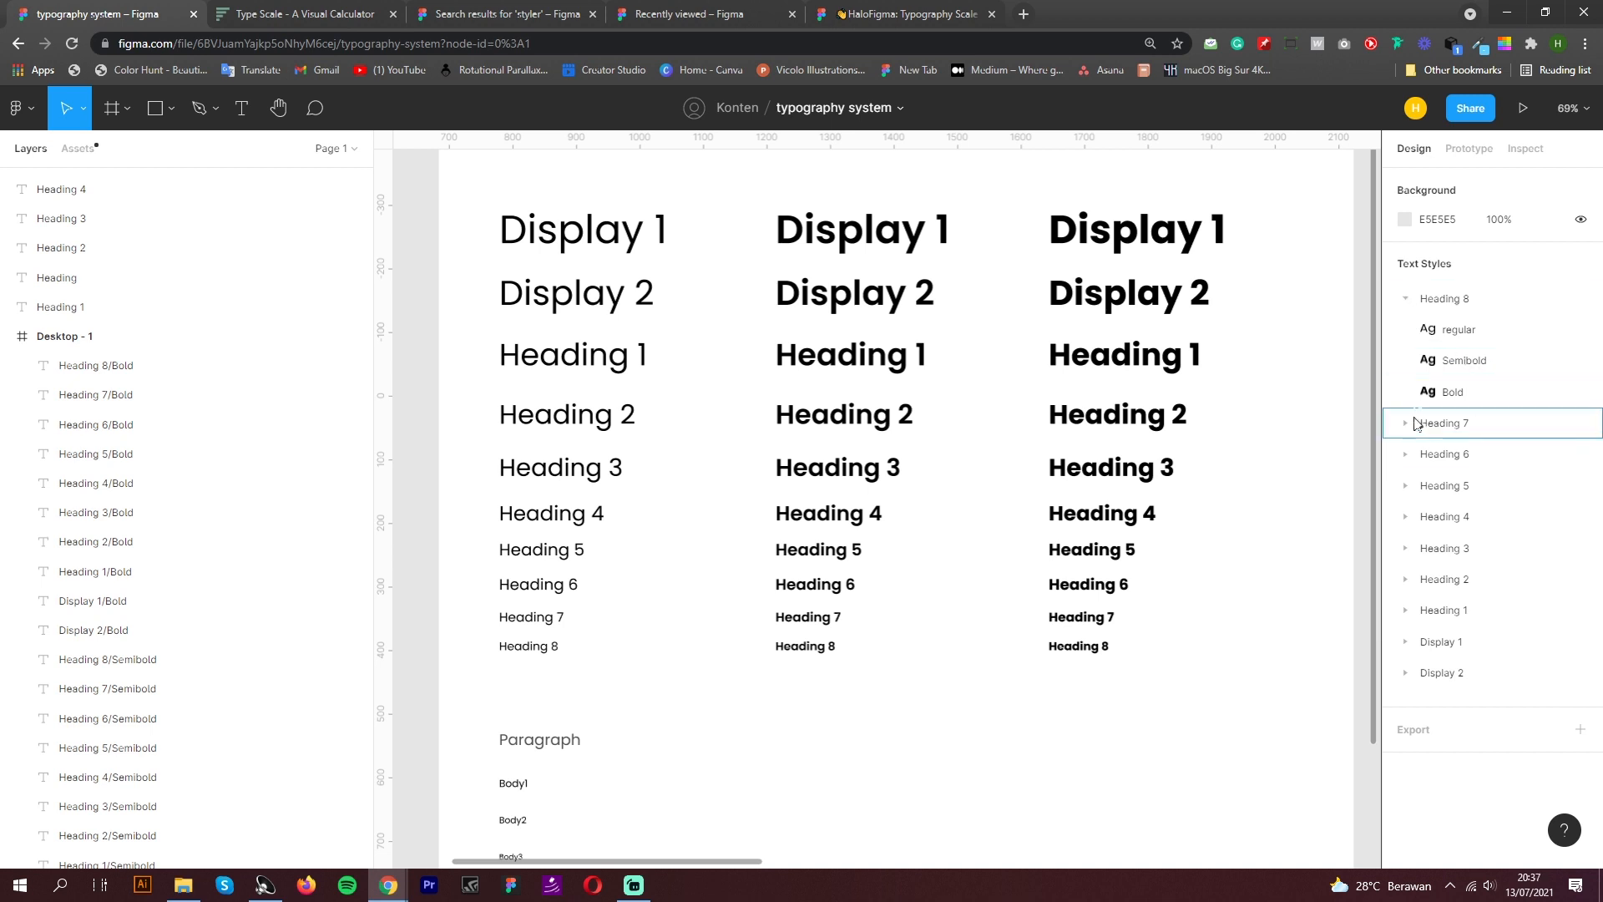
{"action": "left_click", "coordinate": [1410, 300]}
{"action": "left_click", "coordinate": [1419, 329]}
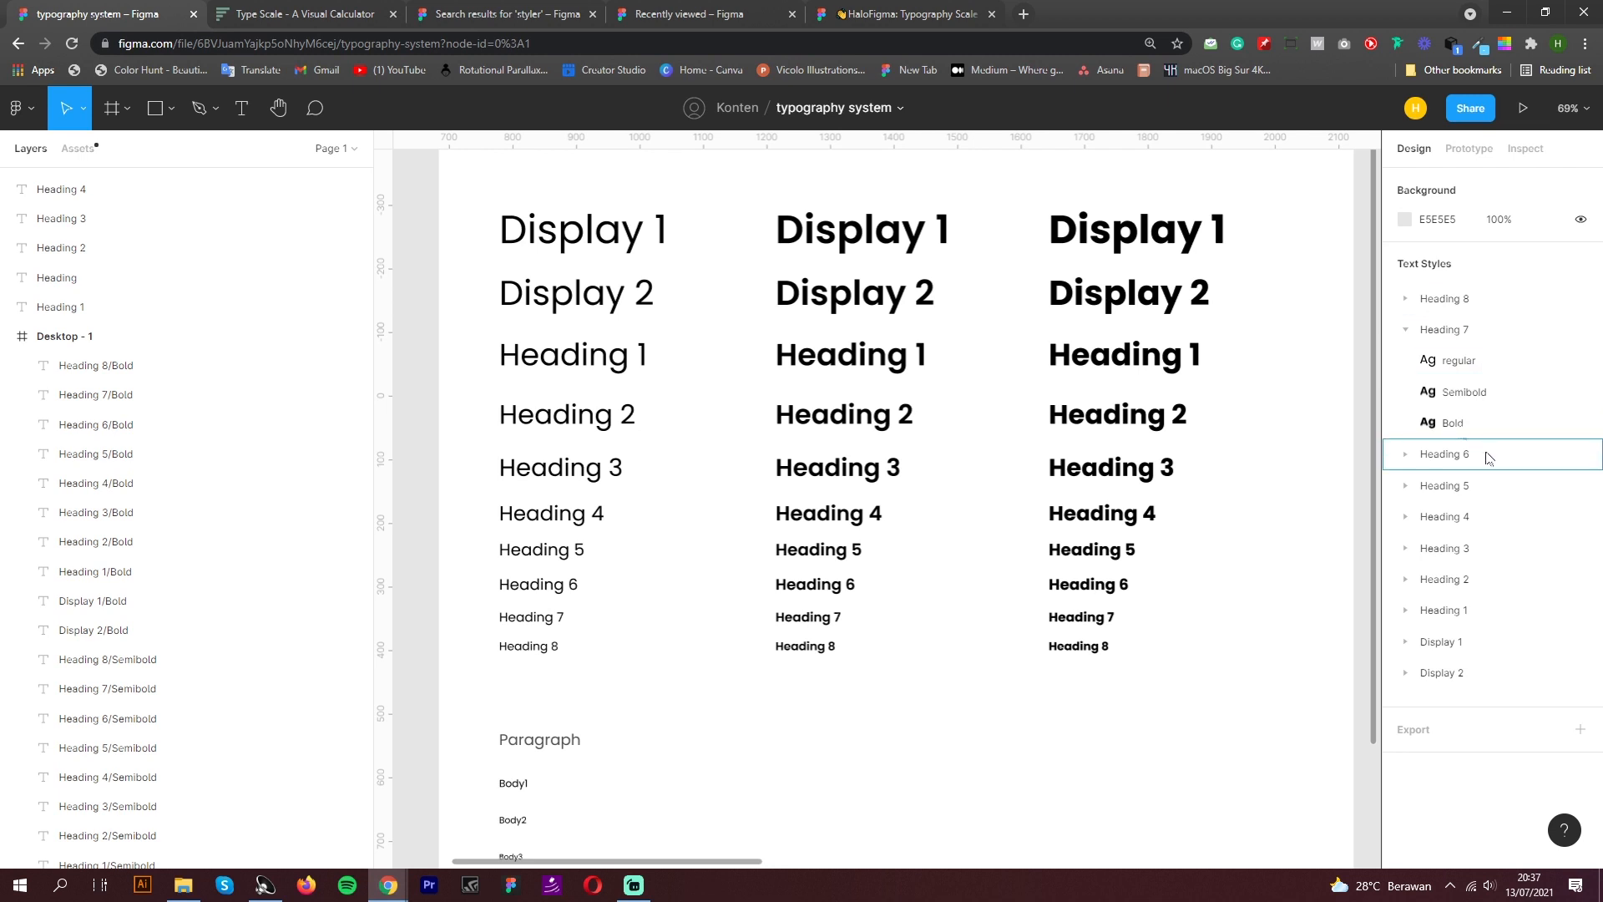
Generate text styles with Styler from the regular Body1 to Body3, Caption 1 and Caption 2 texts
{"action": "scroll", "coordinate": [1270, 463], "scroll_direction": "down", "scroll_amount": 4}
{"action": "left_click_drag", "start_coordinate": [644, 698], "coordinate": [480, 473]}
{"action": "left_click", "coordinate": [689, 479]}
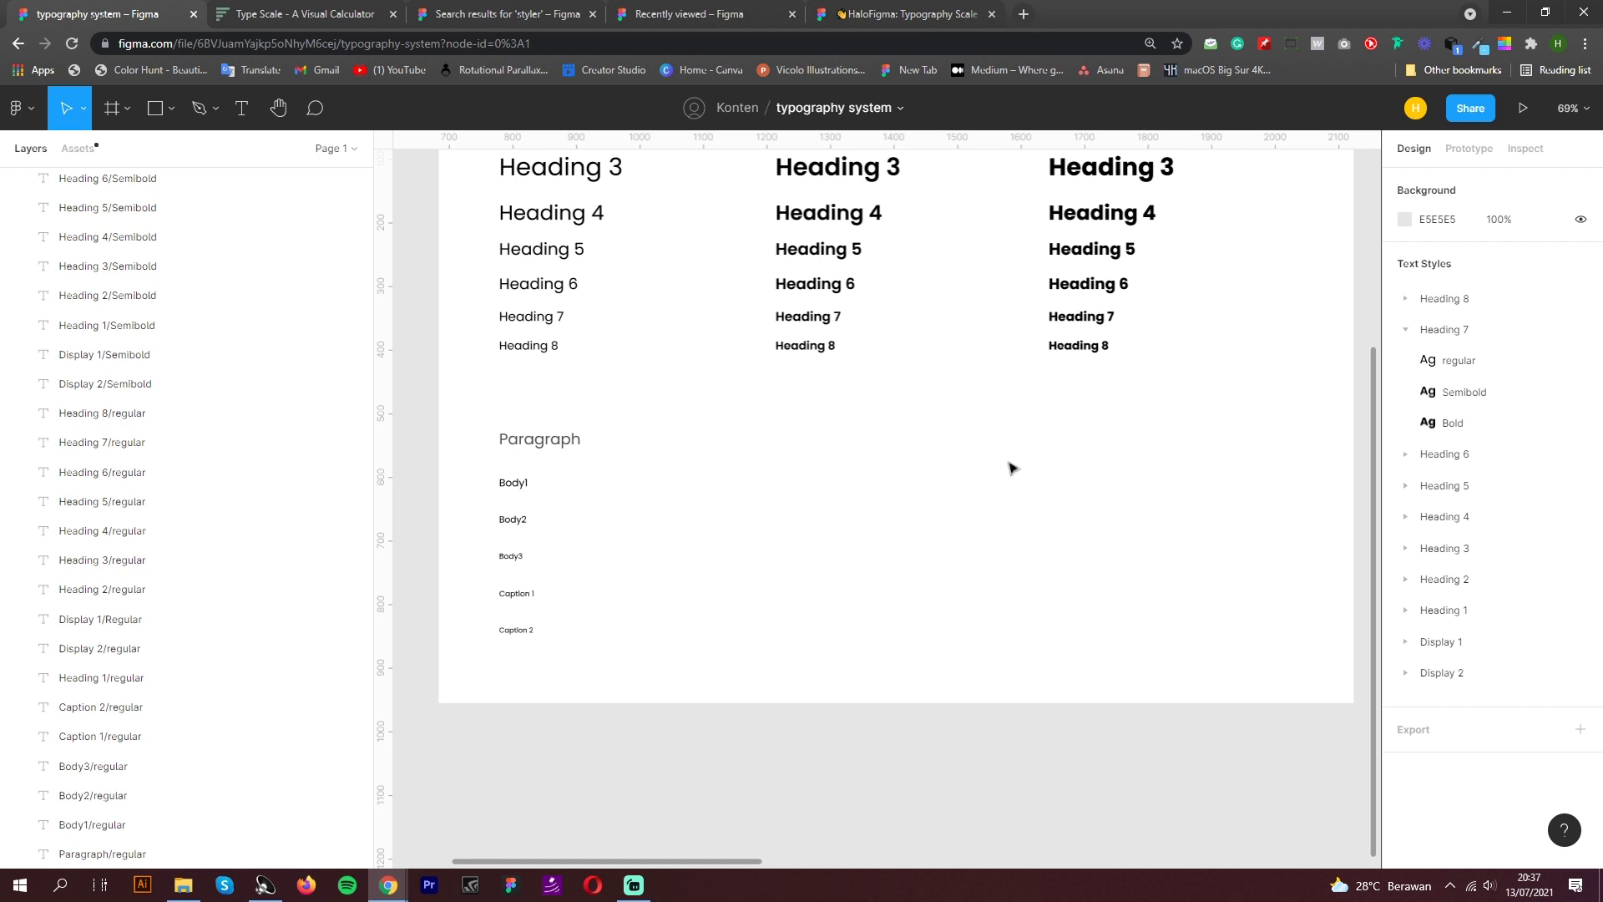
{"action": "left_click_drag", "start_coordinate": [551, 617], "coordinate": [458, 458]}
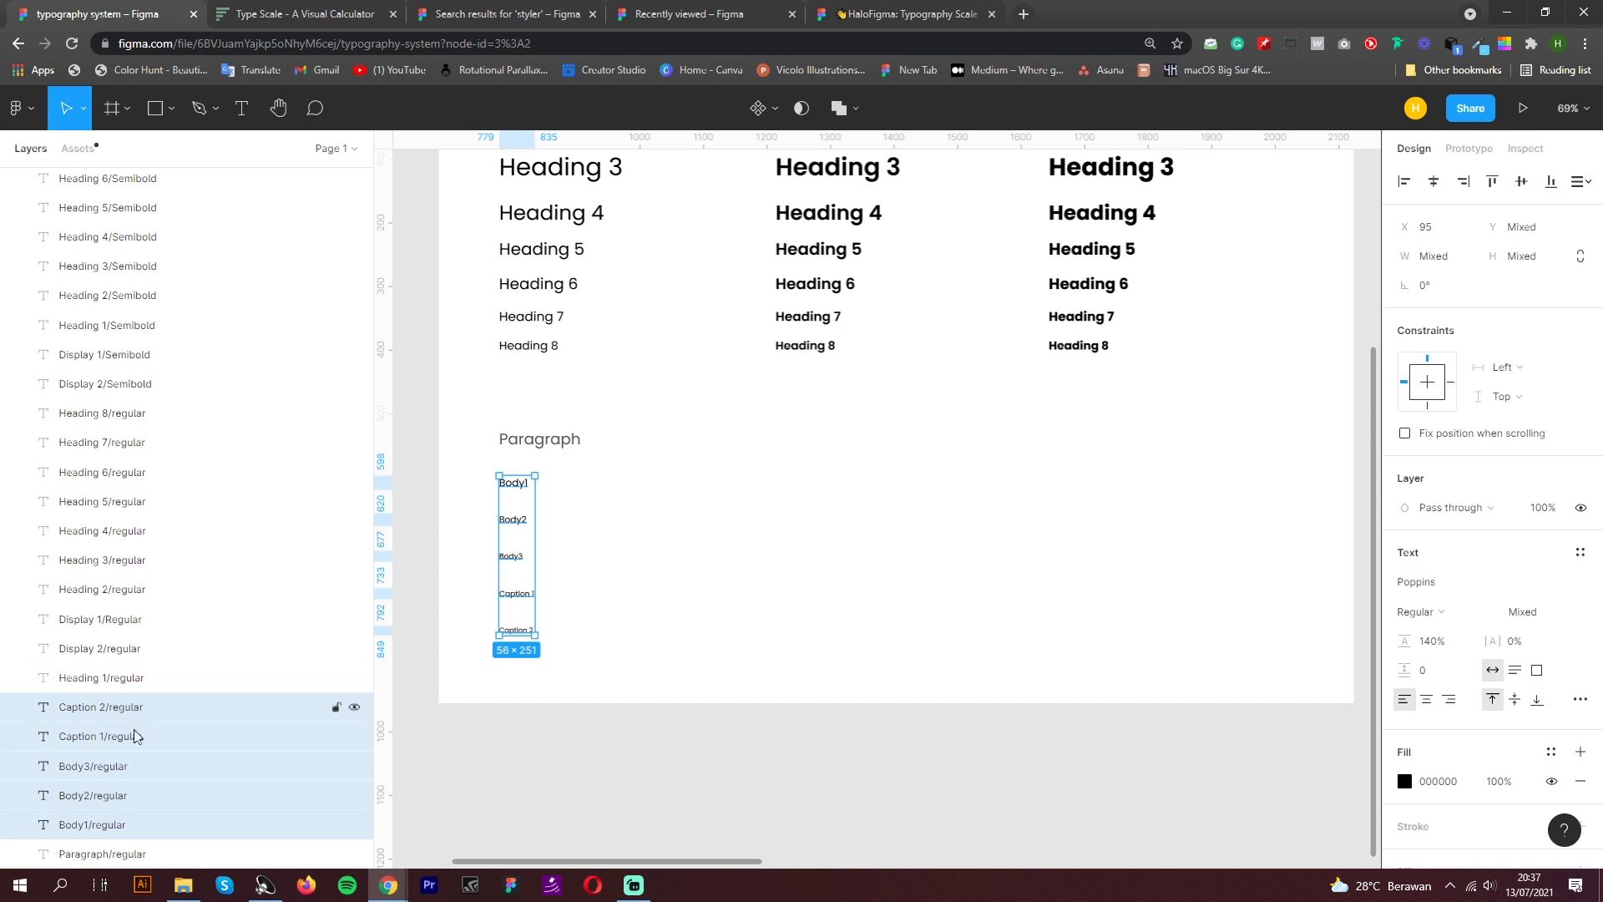
{"action": "right_click", "coordinate": [523, 608]}
{"action": "mouse_move", "coordinate": [639, 687]}
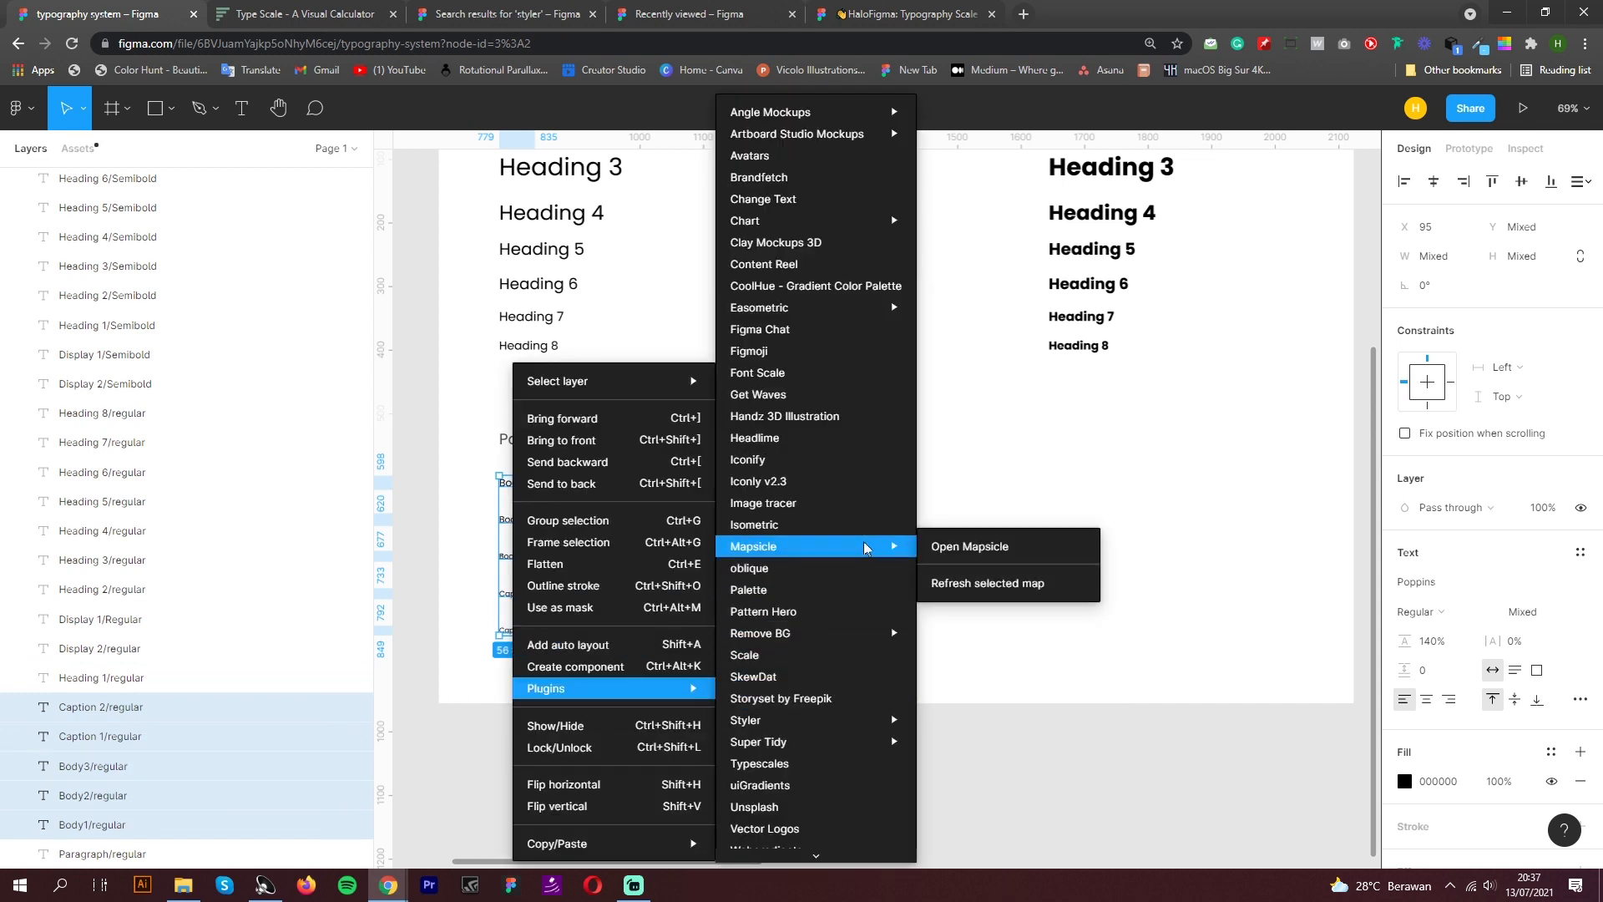
{"action": "mouse_move", "coordinate": [851, 727]}
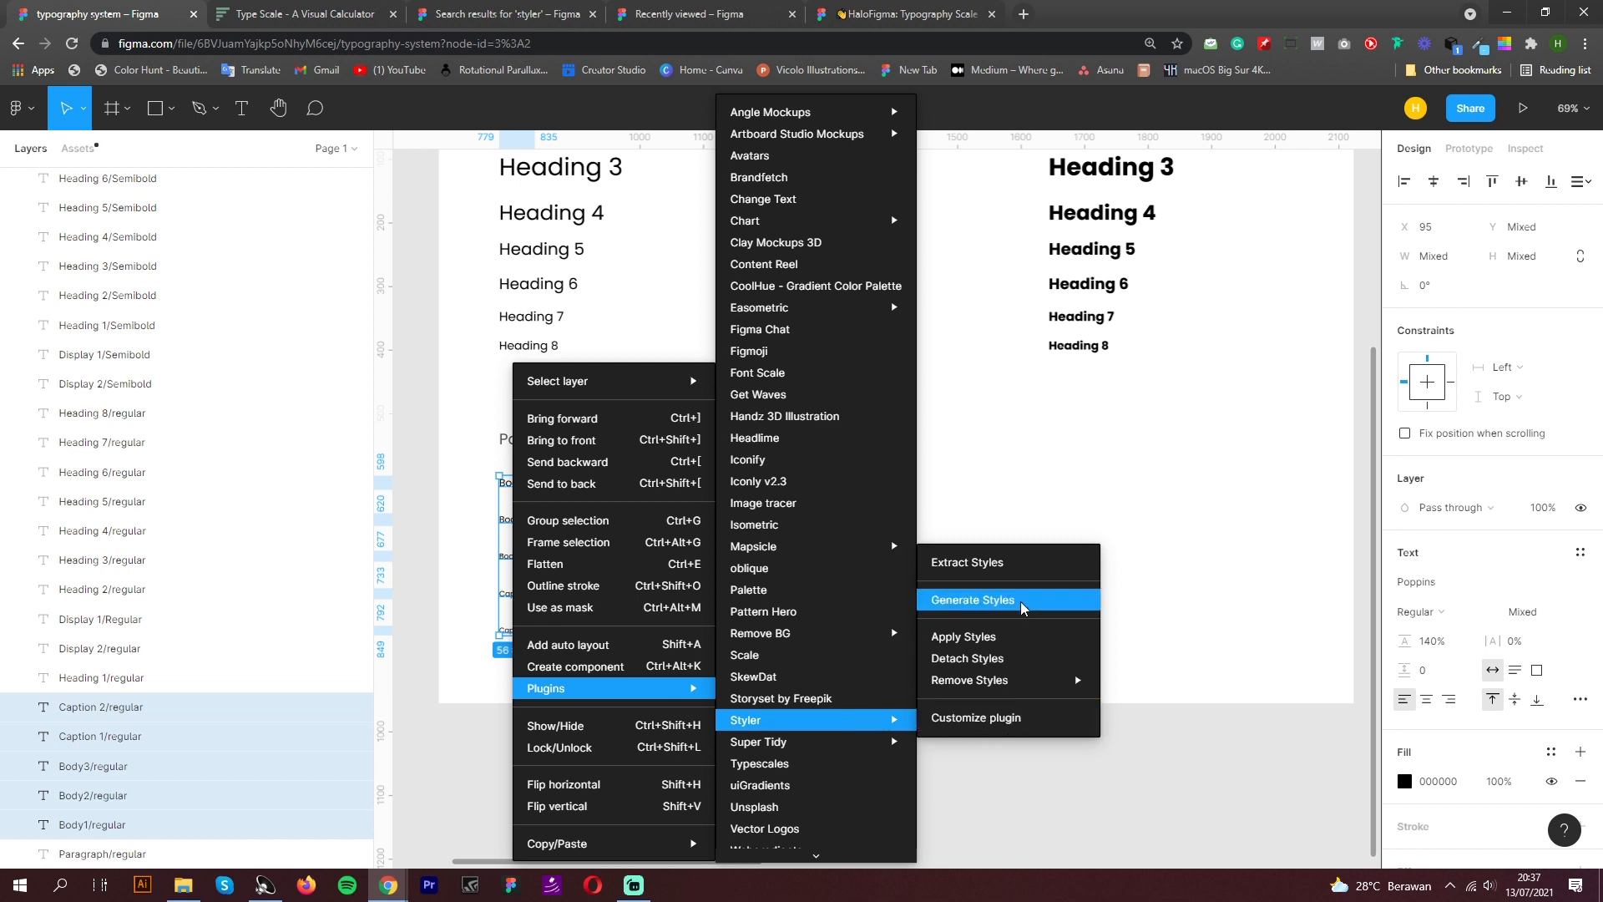
{"action": "left_click", "coordinate": [1019, 601]}
{"action": "left_click", "coordinate": [1016, 615]}
Collapse the Heading 7 style group and check the weight variants in the Caption and Body style groups
{"action": "left_click", "coordinate": [1419, 329]}
{"action": "left_click", "coordinate": [1402, 618]}
{"action": "left_click", "coordinate": [1403, 641]}
{"action": "left_click", "coordinate": [1403, 672]}
{"action": "left_click", "coordinate": [1403, 702]}
{"action": "left_click", "coordinate": [1405, 737]}
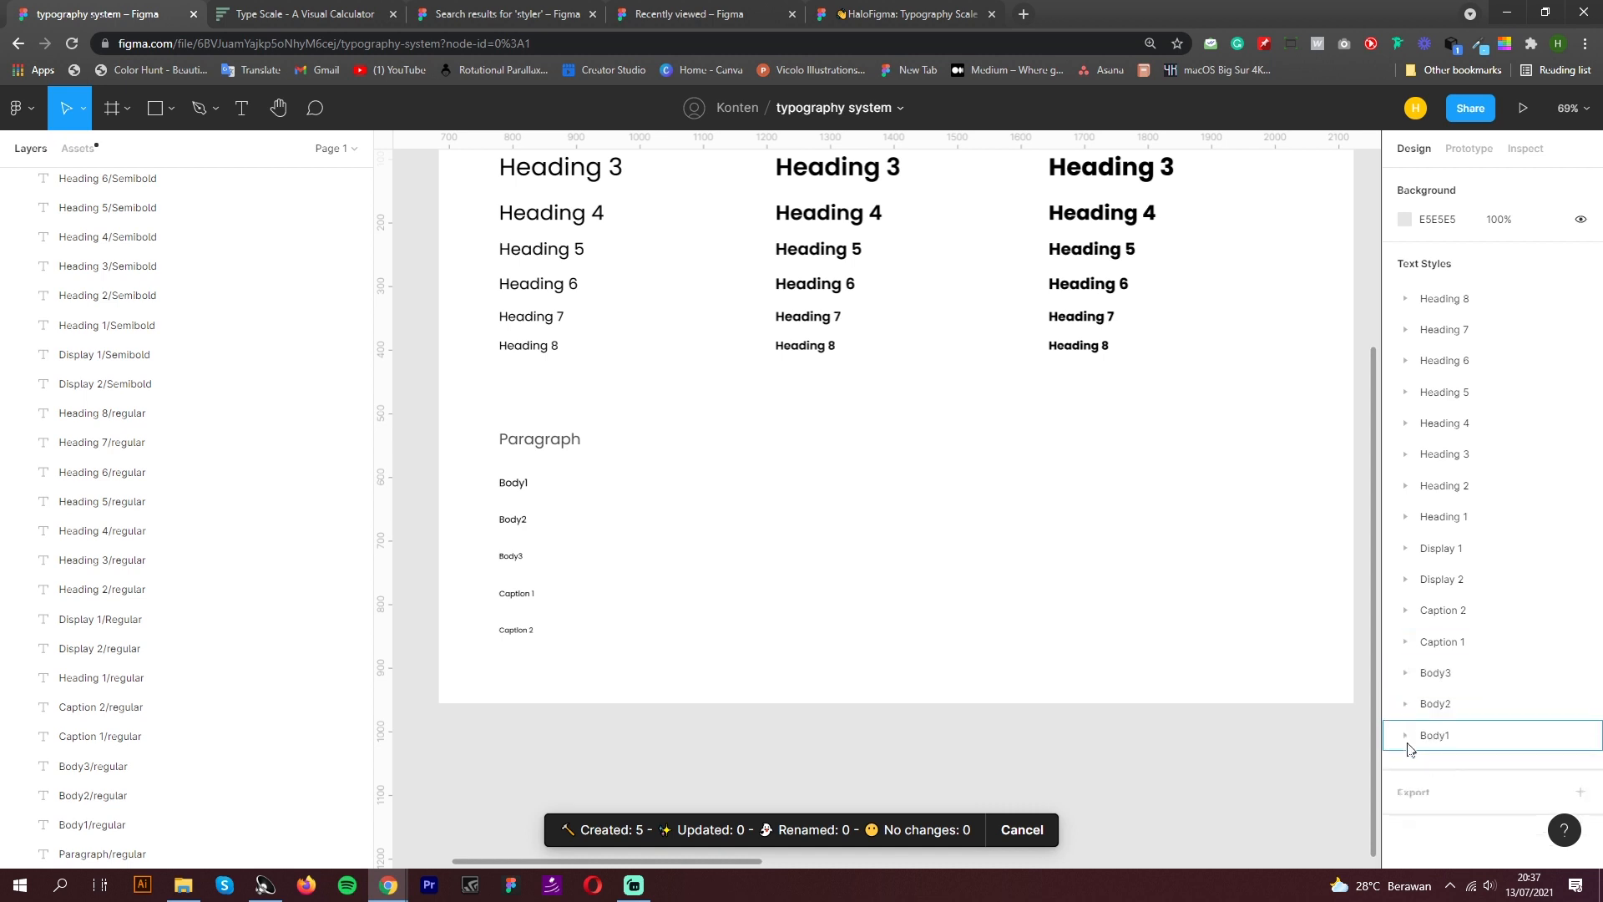
{"action": "left_click", "coordinate": [1403, 705]}
{"action": "left_click", "coordinate": [1402, 705]}
Duplicate the regular Body and Caption texts as a second column at X 261
{"action": "left_click_drag", "start_coordinate": [633, 668], "coordinate": [473, 474]}
{"action": "key", "text": "ctrl+c"}
{"action": "key", "text": "ctrl+v"}
{"action": "left_click_drag", "start_coordinate": [510, 537], "coordinate": [623, 537]}
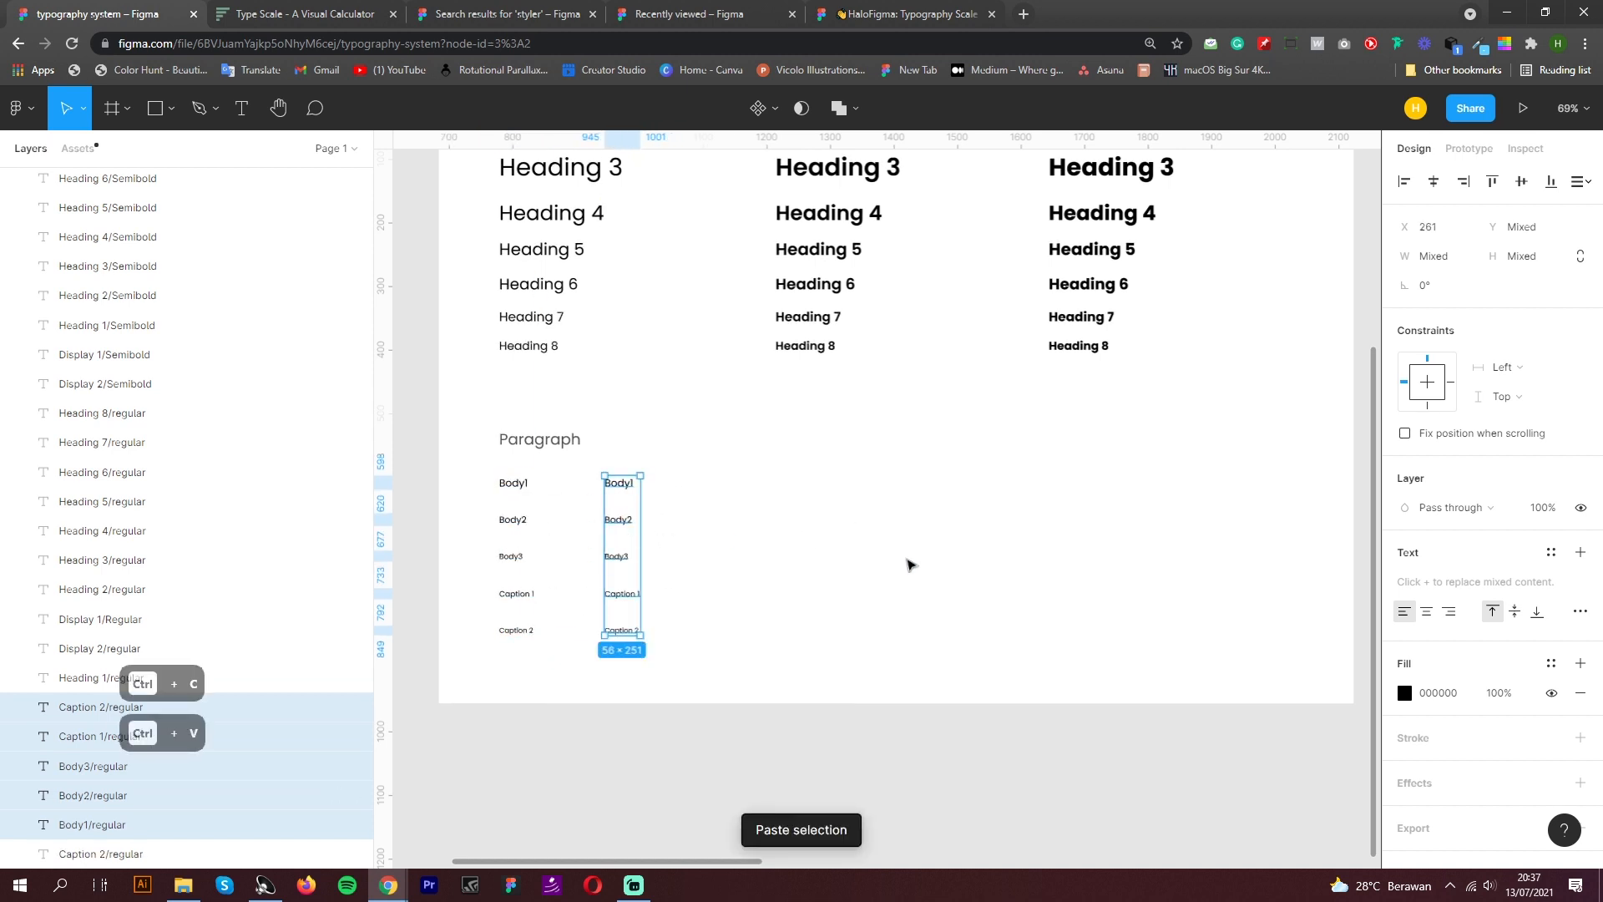
Detach the text styles of the second-column Body and Caption texts and set their font weight to SemiBold
{"action": "left_click", "coordinate": [618, 482]}
{"action": "left_click", "coordinate": [894, 573]}
{"action": "left_click", "coordinate": [622, 593]}
{"action": "left_click", "coordinate": [622, 630]}
{"action": "left_click", "coordinate": [618, 482]}
{"action": "left_click_drag", "start_coordinate": [681, 666], "coordinate": [582, 469]}
{"action": "left_click", "coordinate": [1442, 611]}
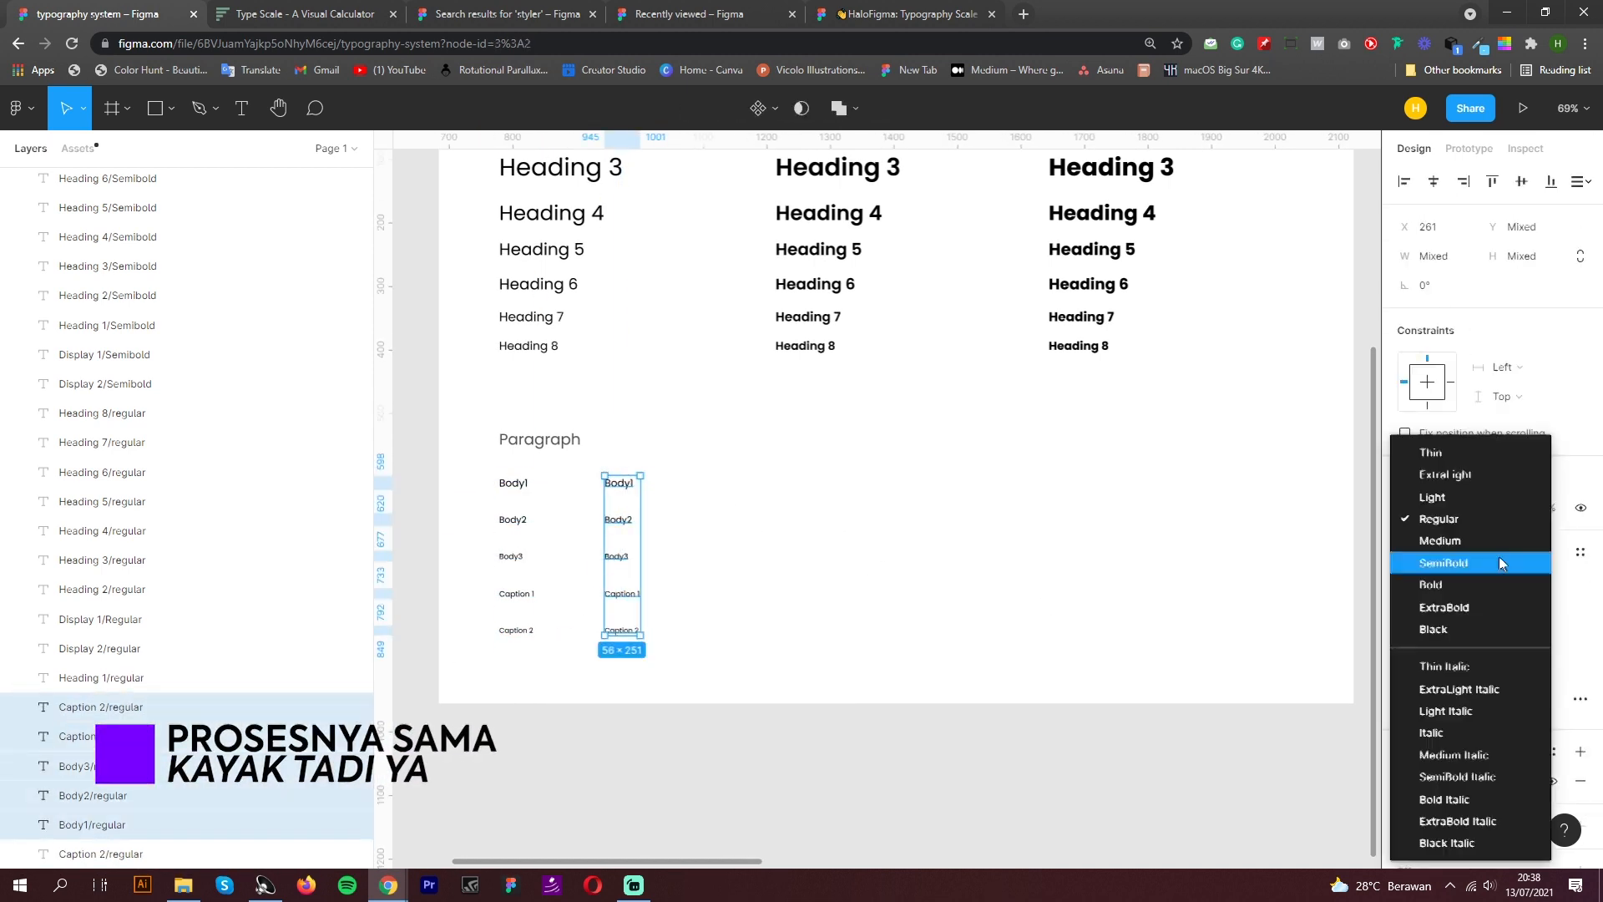
{"action": "left_click", "coordinate": [1499, 563]}
{"action": "left_click", "coordinate": [803, 601]}
Rename the layer of the second-column Body1 text as Body1/Semibold
{"action": "left_click", "coordinate": [619, 520]}
{"action": "double_click", "coordinate": [96, 677]}
{"action": "left_click_drag", "start_coordinate": [128, 678], "coordinate": [91, 678]}
{"action": "type", "text": "Semibold"}
Copy the Semibold suffix and use it to rename the second-column Body2, Body3, Caption 1 and Caption 2 layers
{"action": "left_click_drag", "start_coordinate": [138, 677], "coordinate": [97, 680]}
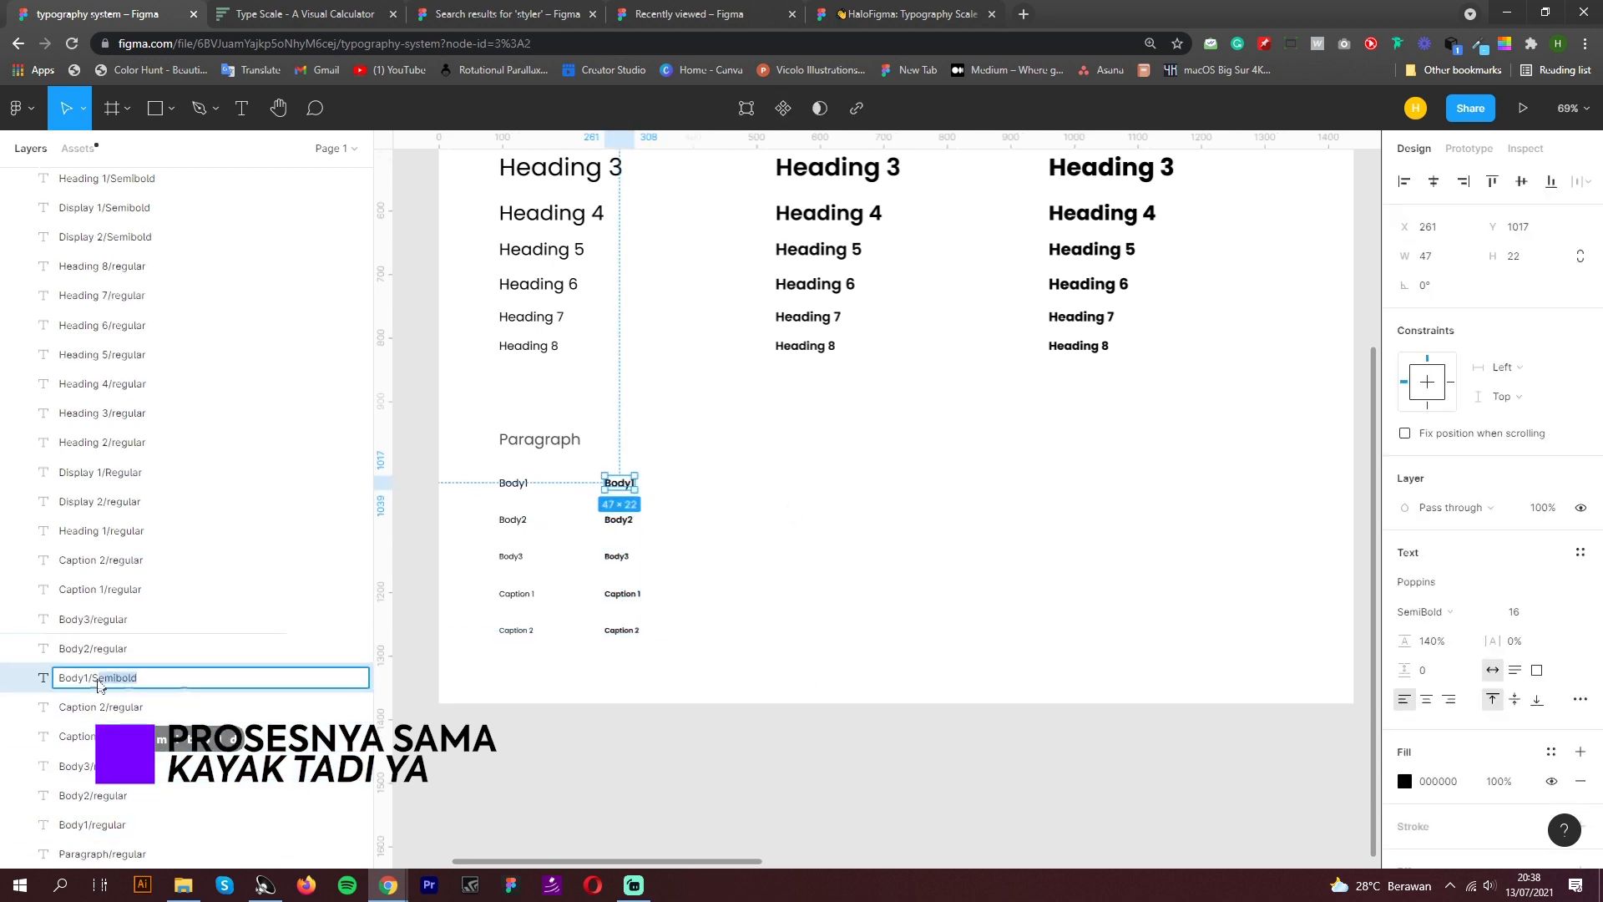
{"action": "key", "text": "ctrl+c"}
{"action": "double_click", "coordinate": [100, 648]}
{"action": "key", "text": "ctrl+v"}
{"action": "double_click", "coordinate": [100, 619]}
{"action": "double_click", "coordinate": [138, 591]}
{"action": "double_click", "coordinate": [137, 562]}
Generate text styles with Styler from the second-column Semibold Body and Caption texts
{"action": "left_click_drag", "start_coordinate": [681, 666], "coordinate": [583, 469]}
{"action": "right_click", "coordinate": [618, 556]}
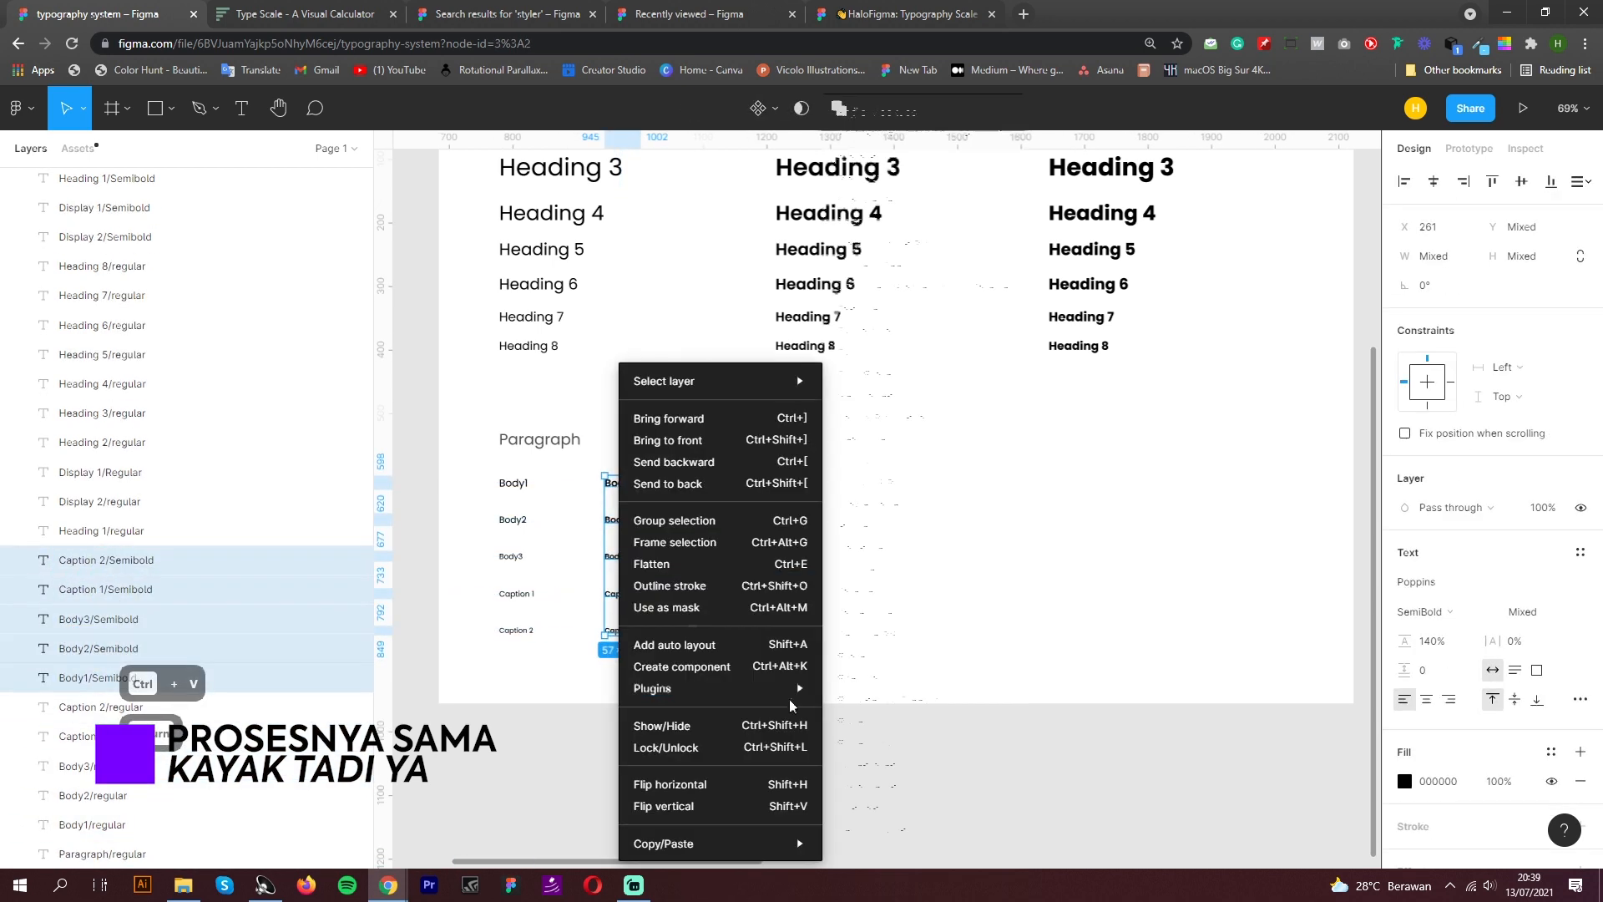
{"action": "left_click", "coordinate": [885, 699]}
Duplicate the Semibold Body and Caption texts as a third column at X 428
{"action": "left_click_drag", "start_coordinate": [681, 666], "coordinate": [583, 469]}
{"action": "left_click_drag", "start_coordinate": [618, 556], "coordinate": [725, 556]}
{"action": "left_click", "coordinate": [773, 454]}
Detach the text styles of the third-column Body and Caption texts and set their font weight to Bold
{"action": "left_click", "coordinate": [728, 593]}
{"action": "left_click", "coordinate": [1580, 551]}
{"action": "left_click_drag", "start_coordinate": [789, 667], "coordinate": [689, 469]}
{"action": "left_click", "coordinate": [1442, 611]}
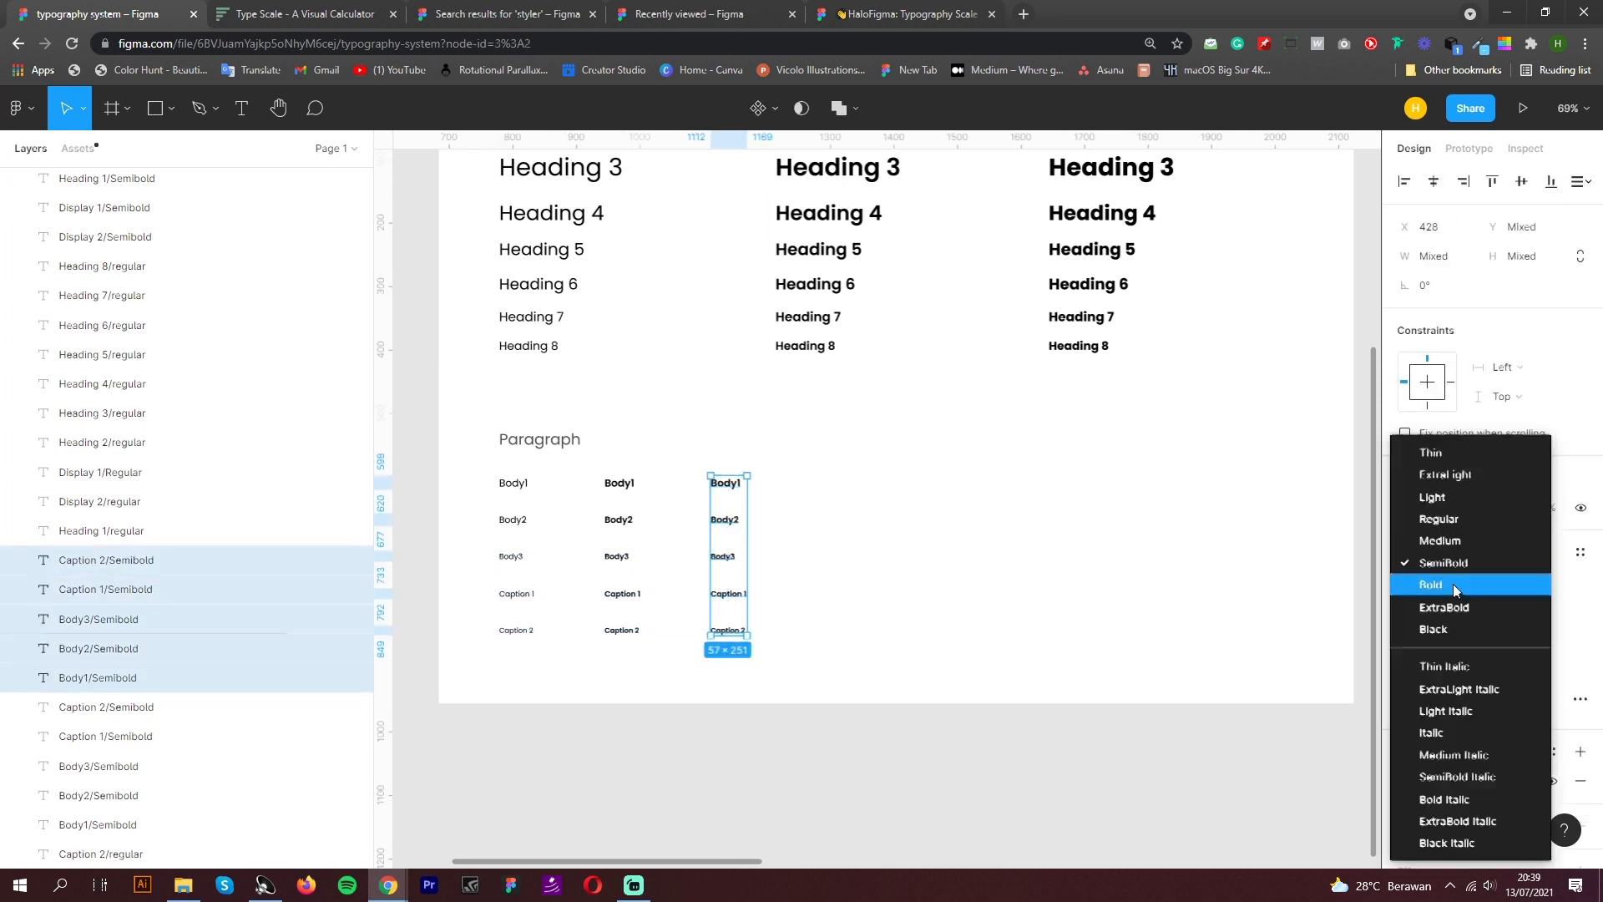
{"action": "left_click", "coordinate": [1452, 586]}
Replace the Semibold suffix with Bold in the third-column layer names of Body1 to Body3, Caption 1 and Caption 2
{"action": "double_click", "coordinate": [138, 560]}
{"action": "type", "text": "Bold"}
{"action": "double_click", "coordinate": [134, 590]}
{"action": "key", "text": "ctrl+v"}
{"action": "double_click", "coordinate": [102, 502]}
{"action": "key", "text": "ctrl+v"}
{"action": "double_click", "coordinate": [140, 533]}
{"action": "left_click", "coordinate": [167, 539]}
{"action": "key", "text": "ctrl+v"}
{"action": "key", "text": "Return"}
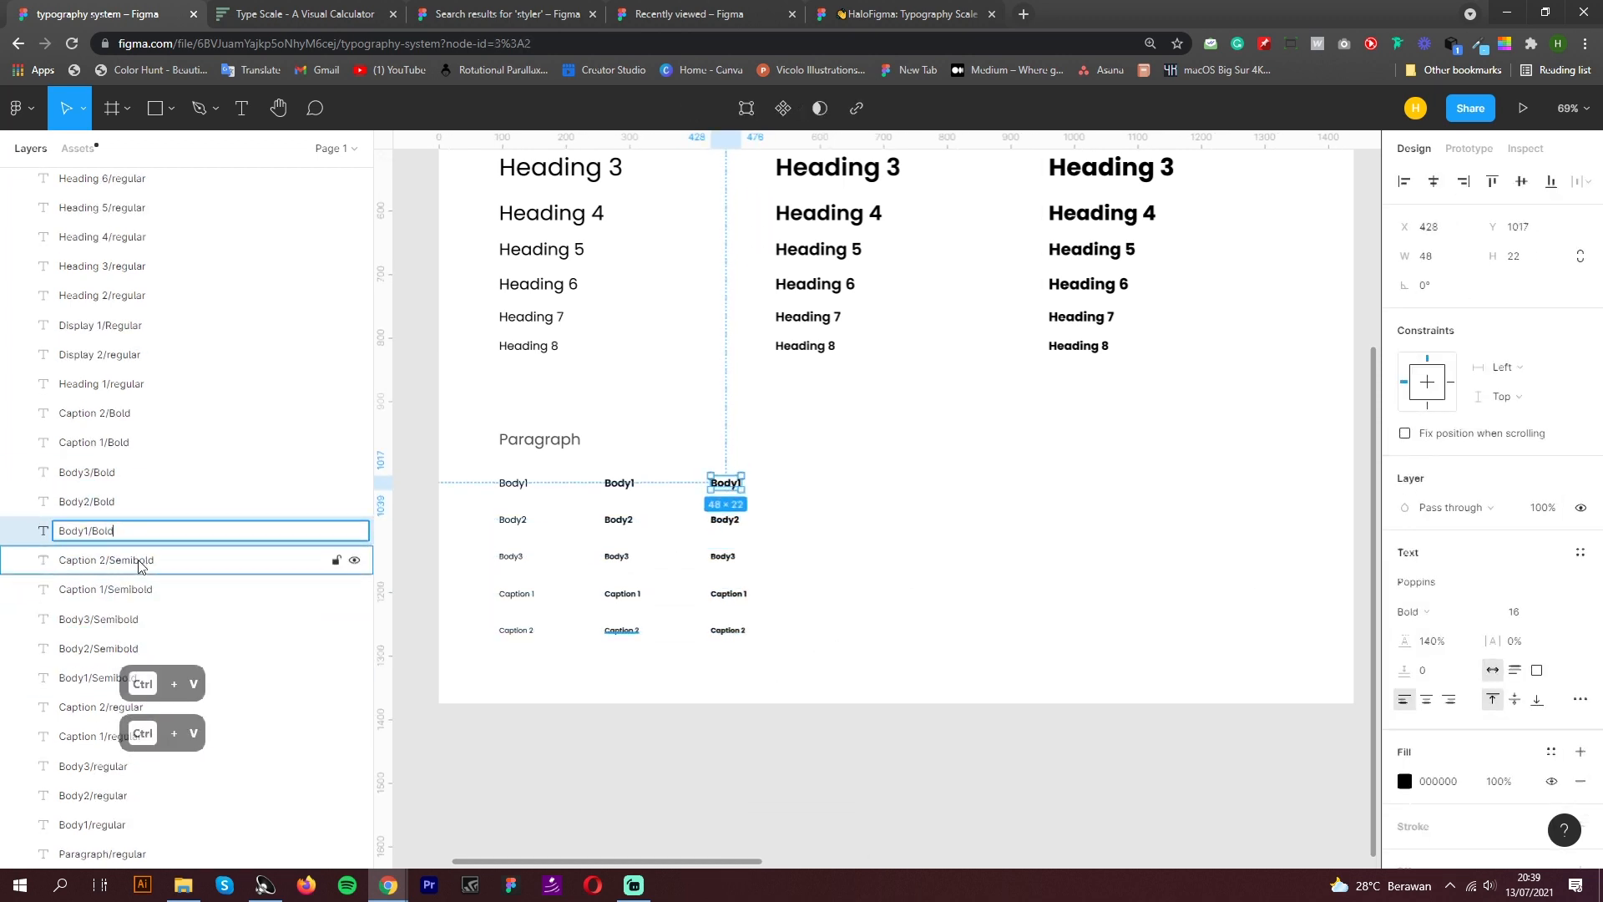
{"action": "left_click", "coordinate": [138, 560]}
Generate text styles with Styler from the third-column Bold Body and Caption texts
{"action": "left_click", "coordinate": [781, 647]}
{"action": "left_click_drag", "start_coordinate": [781, 648], "coordinate": [703, 468]}
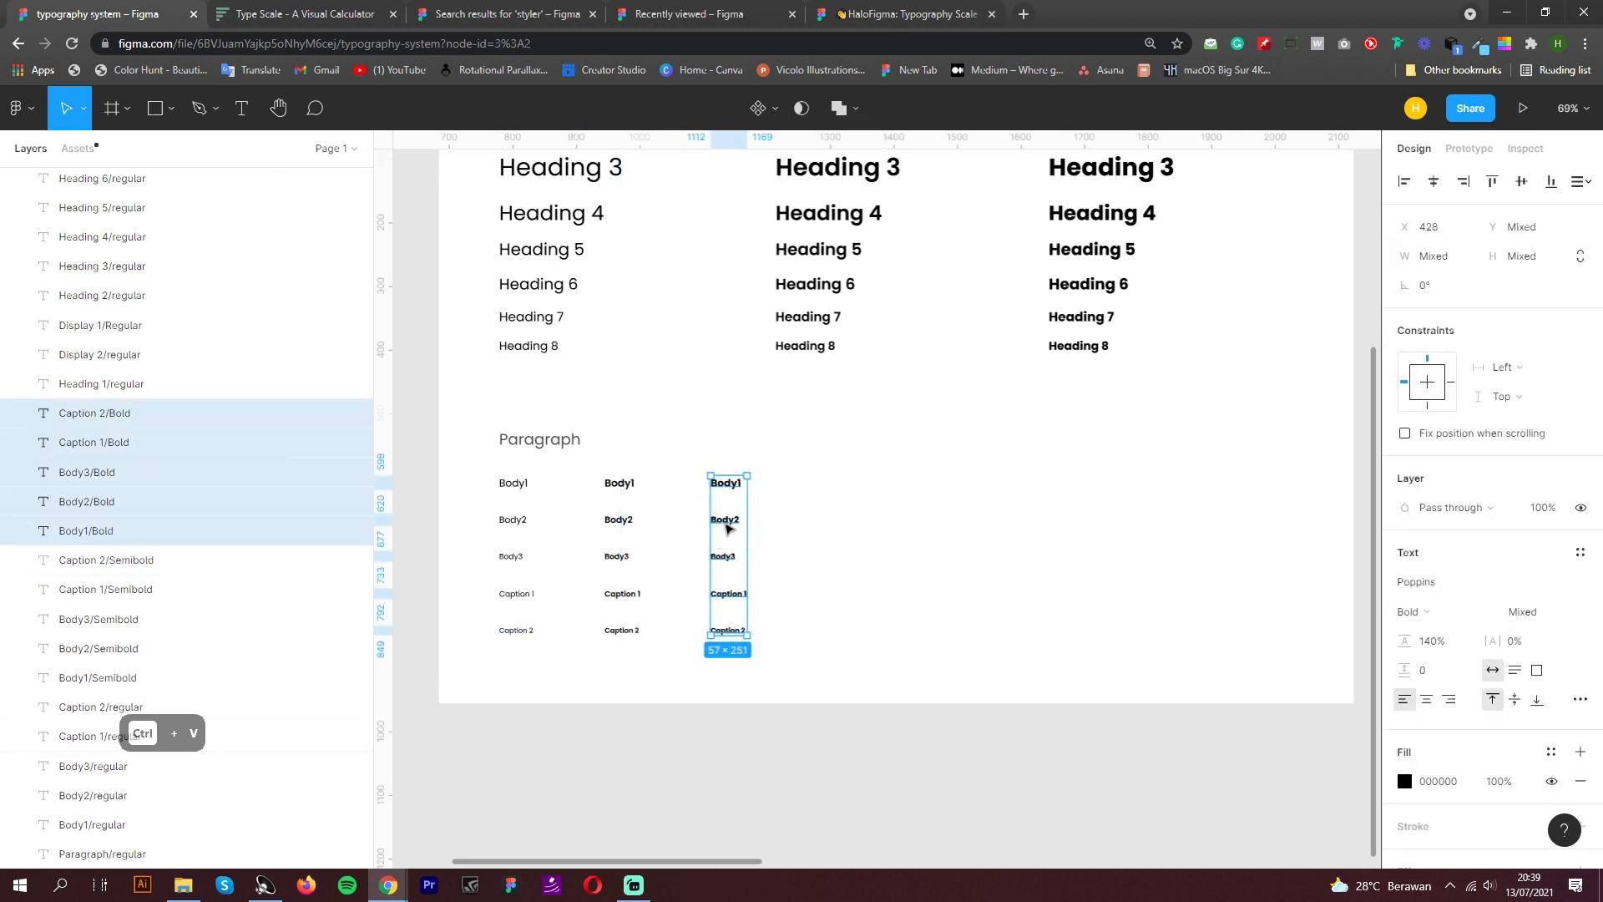
{"action": "right_click", "coordinate": [728, 528]}
{"action": "mouse_move", "coordinate": [801, 688]}
{"action": "mouse_move", "coordinate": [1002, 719]}
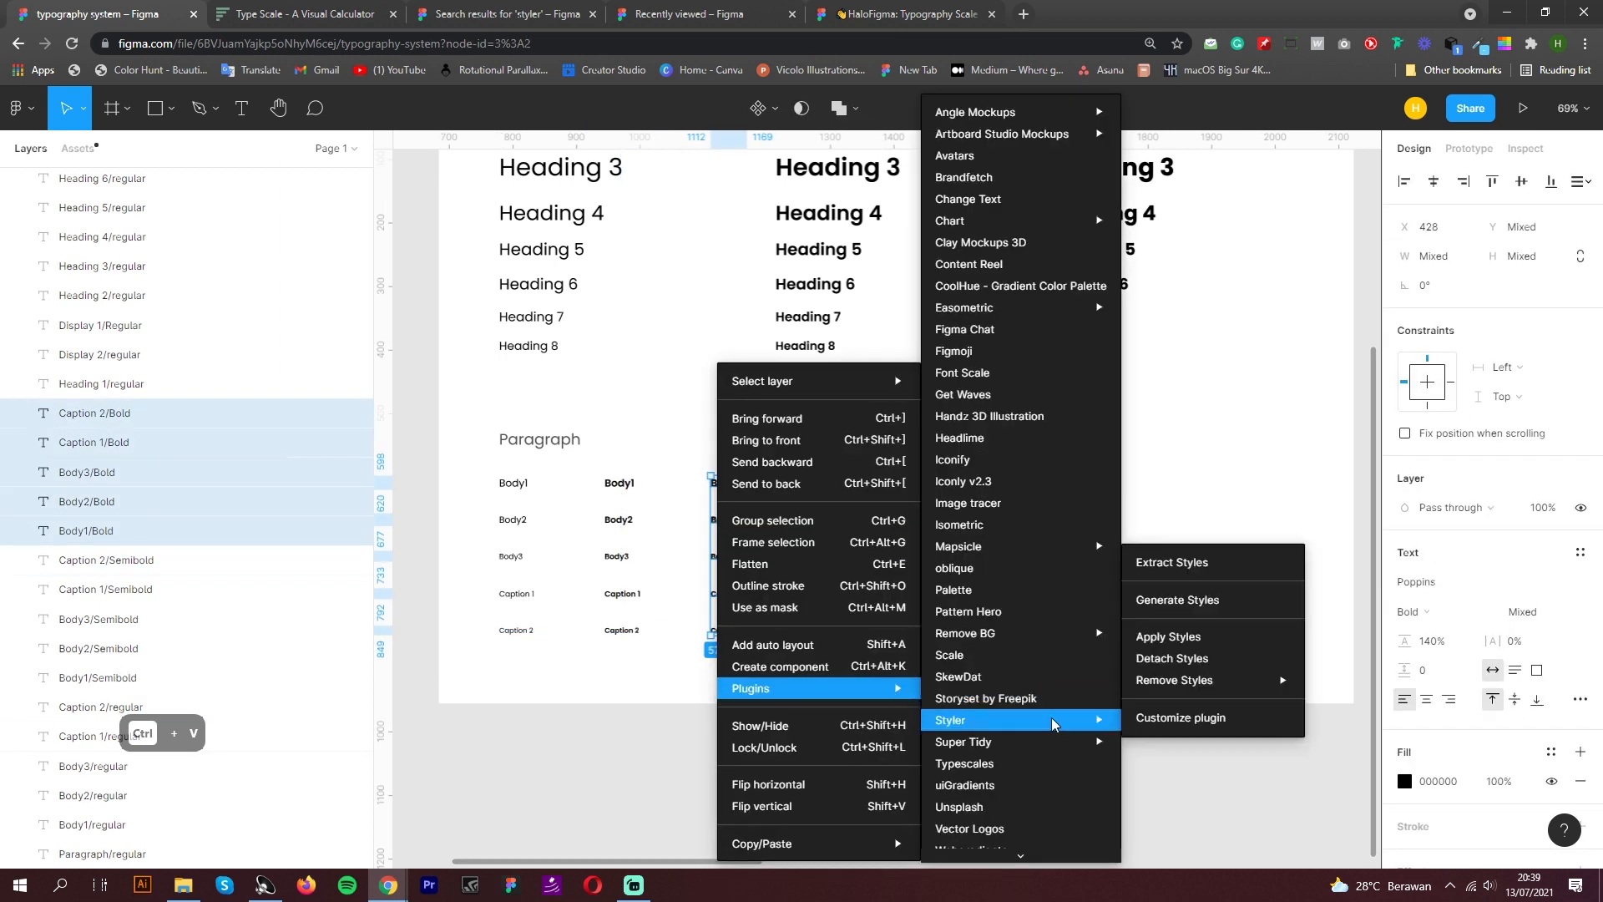
{"action": "left_click", "coordinate": [1183, 628]}
{"action": "left_click", "coordinate": [1241, 608]}
Check the Body2 style group and look over the complete type scale on the Desktop - 1 frame
{"action": "left_click", "coordinate": [1423, 704]}
{"action": "left_click", "coordinate": [1406, 709]}
{"action": "scroll", "coordinate": [527, 624], "scroll_direction": "down", "scroll_amount": 5}
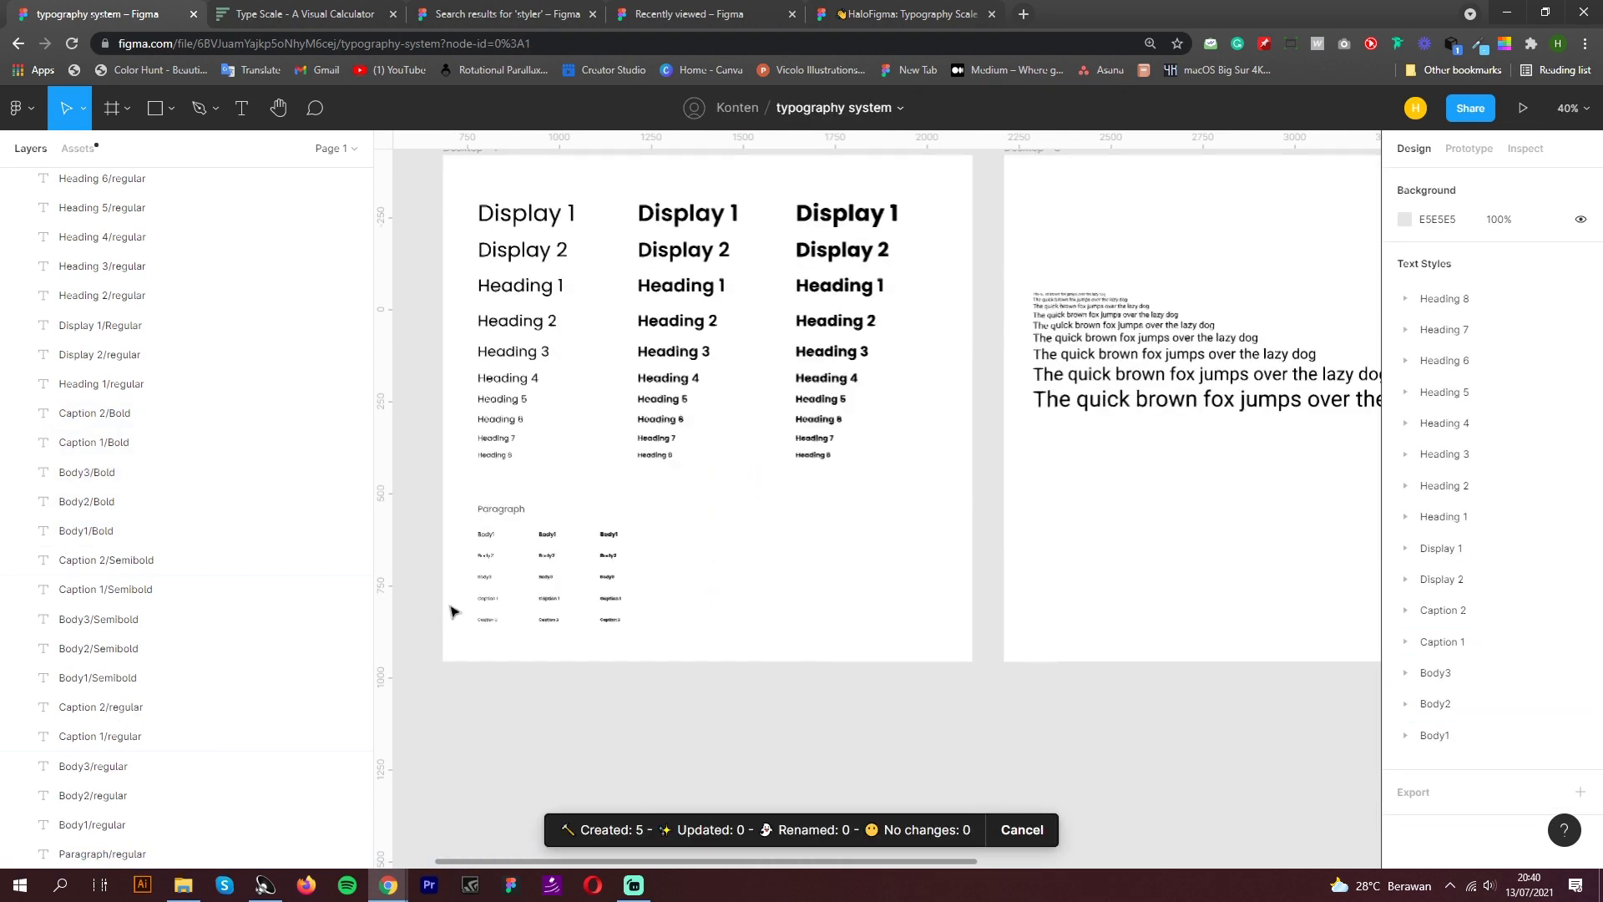
{"action": "scroll", "coordinate": [542, 535], "scroll_direction": "up", "scroll_amount": 2}
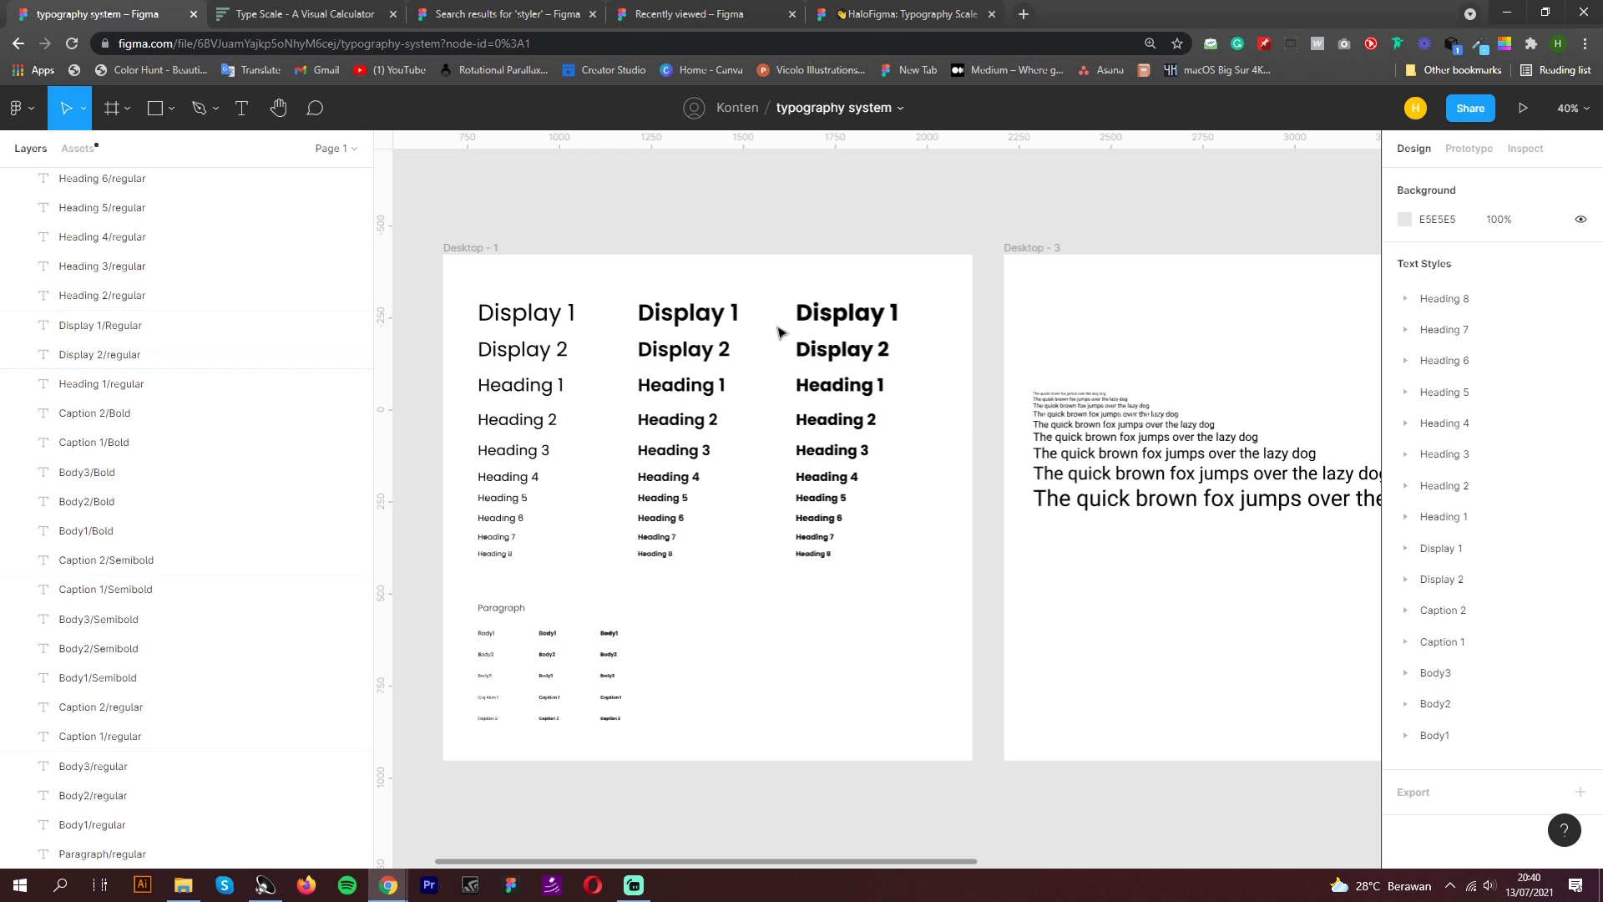
{"action": "scroll", "coordinate": [924, 343], "scroll_direction": "down", "scroll_amount": 1}
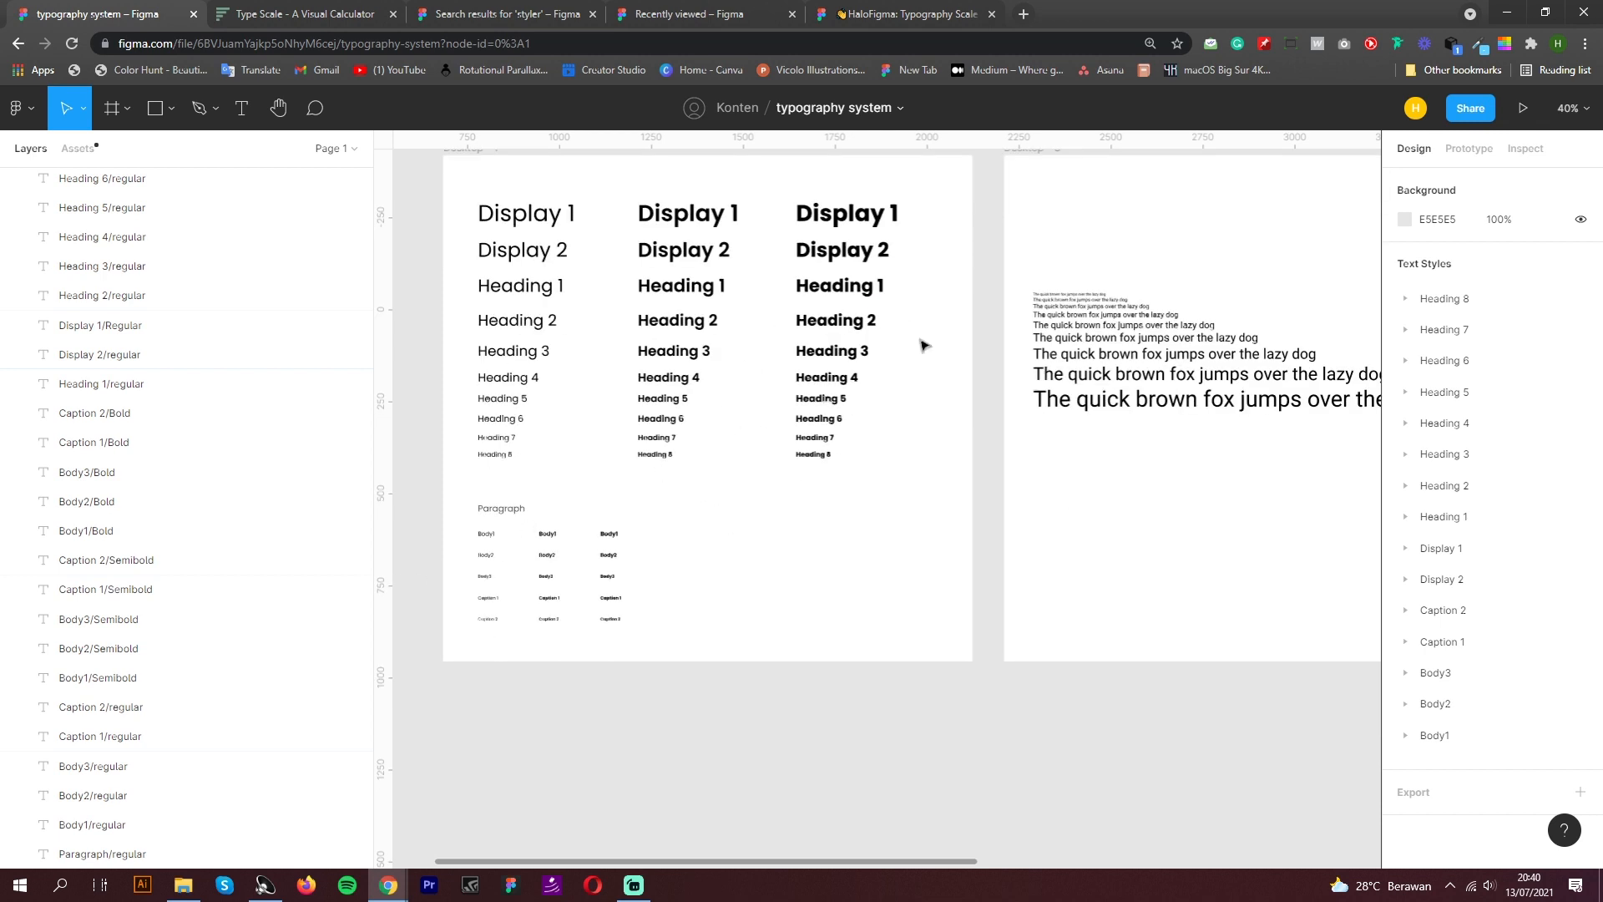
{"action": "scroll", "coordinate": [703, 547], "scroll_direction": "down", "scroll_amount": 3}
Move the Desktop - 3 frame to the far side of Desktop - 1 and place Desktop - 2 directly beside Desktop - 1
{"action": "left_click_drag", "start_coordinate": [833, 410], "coordinate": [525, 415]}
{"action": "left_click_drag", "start_coordinate": [1219, 408], "coordinate": [1034, 407]}
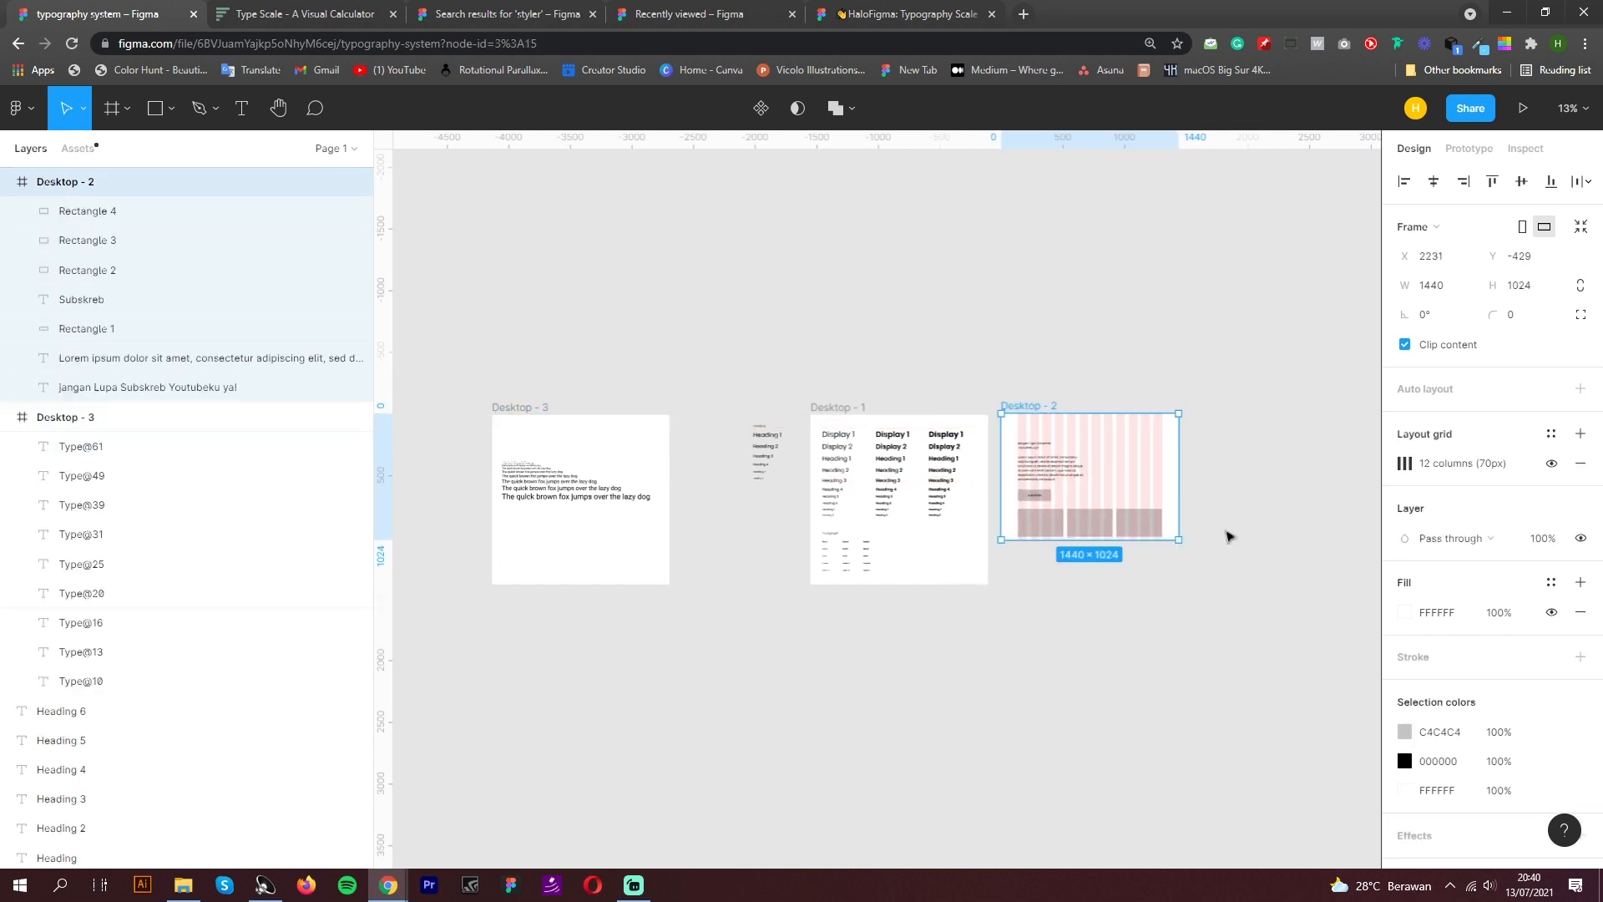
{"action": "key", "text": "shift+2"}
{"action": "left_click", "coordinate": [1177, 578]}
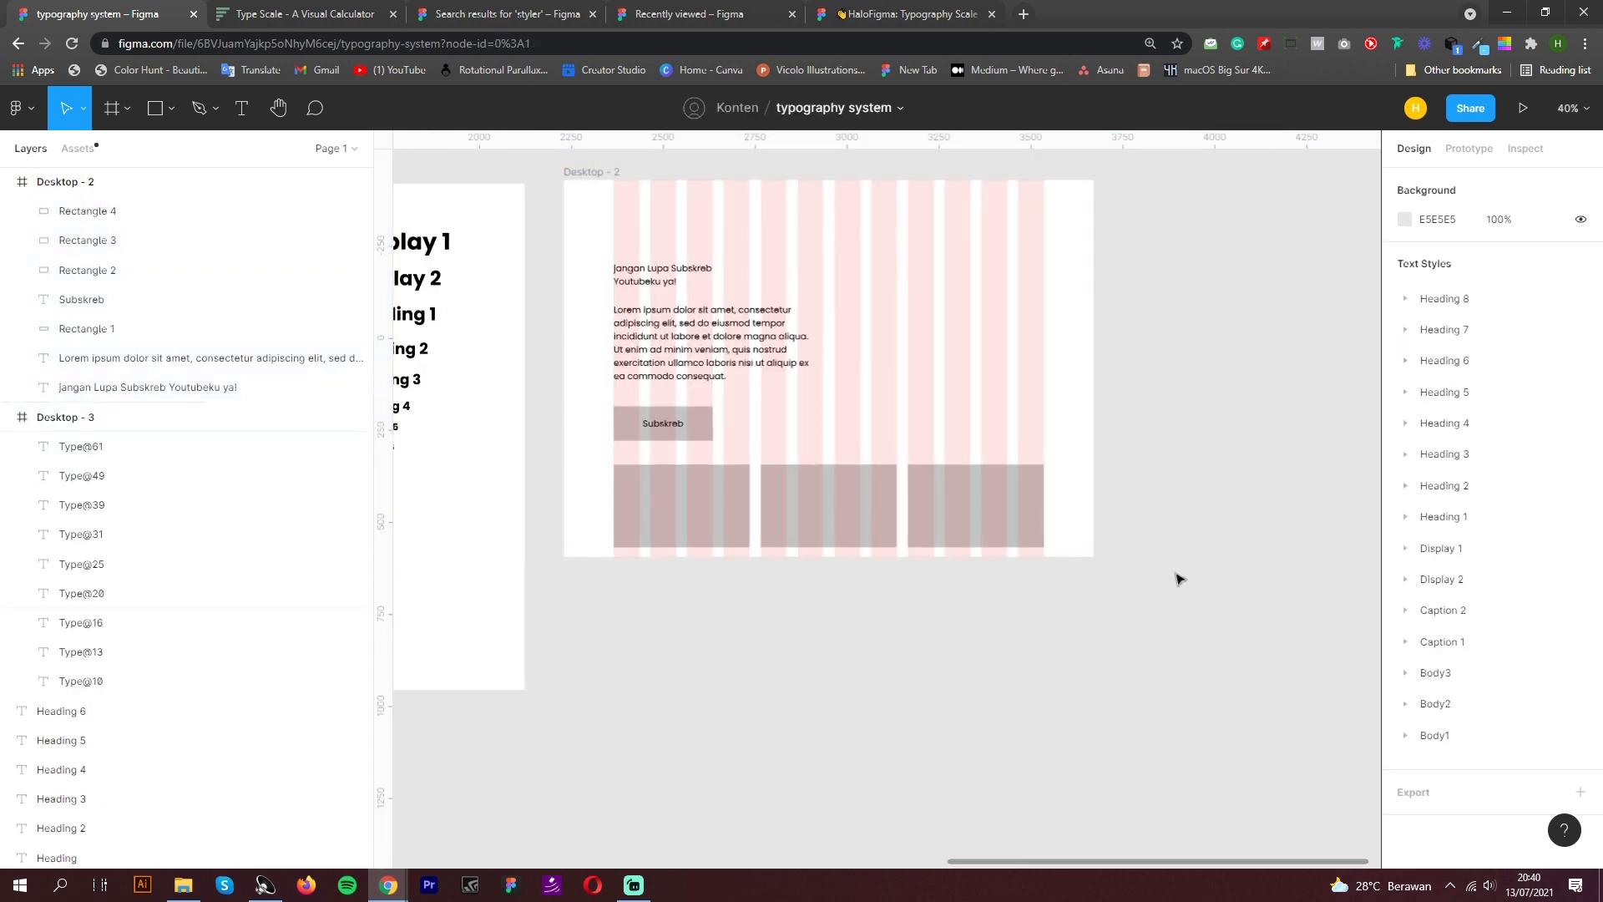
Nudge the Desktop - 2 frame to X 2214, Y -419
{"action": "scroll", "coordinate": [596, 211], "scroll_direction": "down", "scroll_amount": 1}
{"action": "scroll", "coordinate": [597, 348], "scroll_direction": "up", "scroll_amount": 3}
{"action": "left_click_drag", "start_coordinate": [597, 371], "coordinate": [592, 375]}
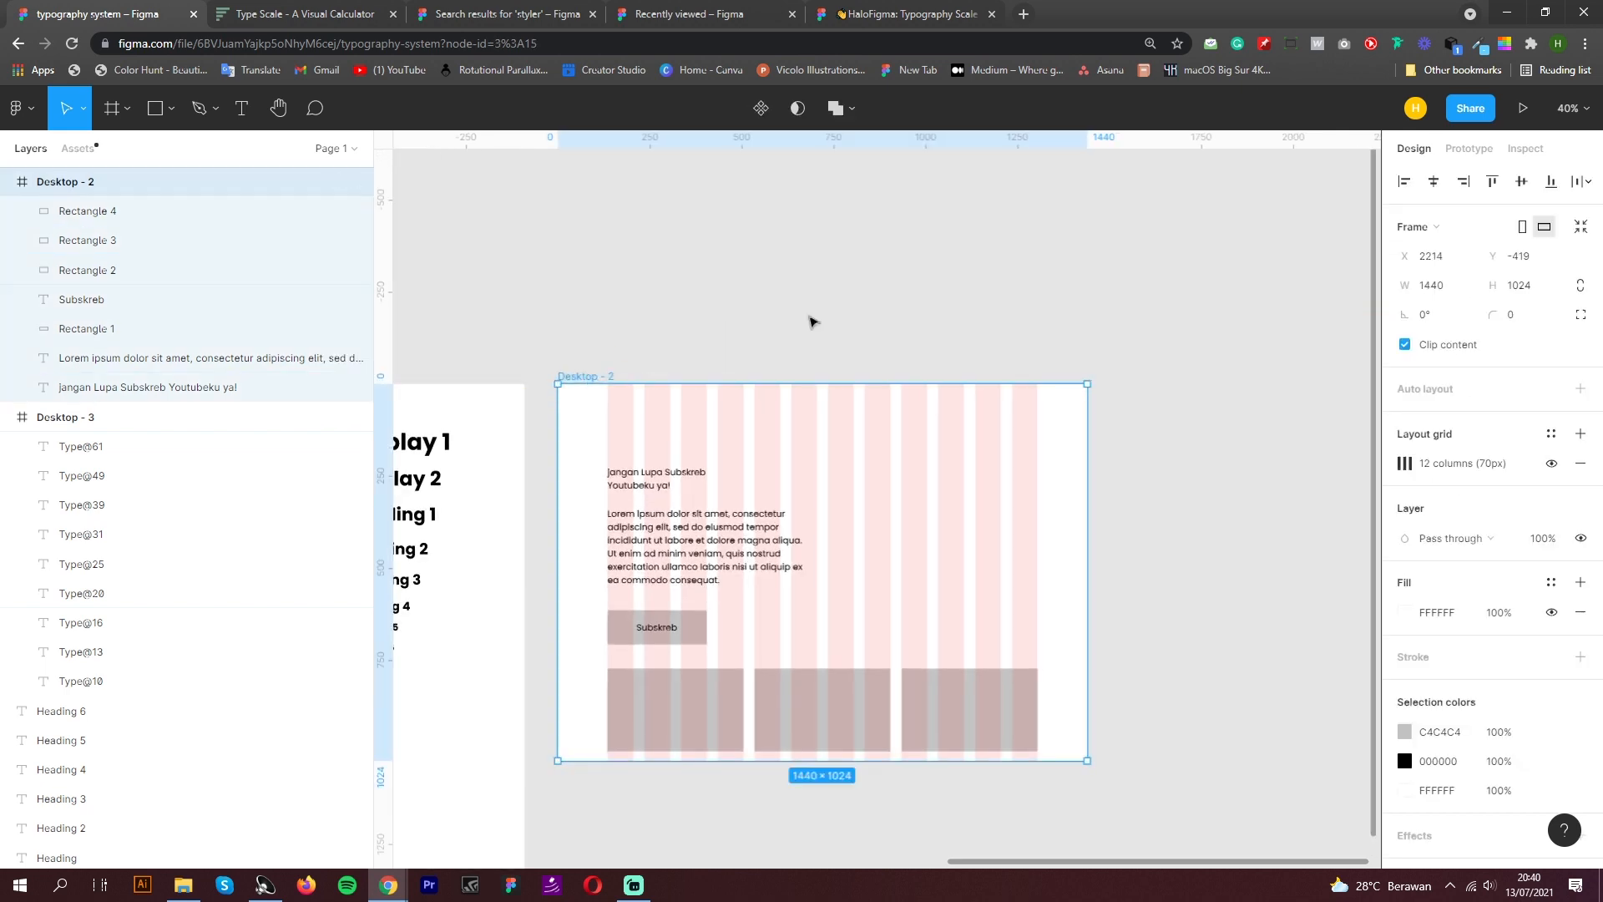
{"action": "left_click", "coordinate": [813, 318]}
{"action": "left_click", "coordinate": [603, 388]}
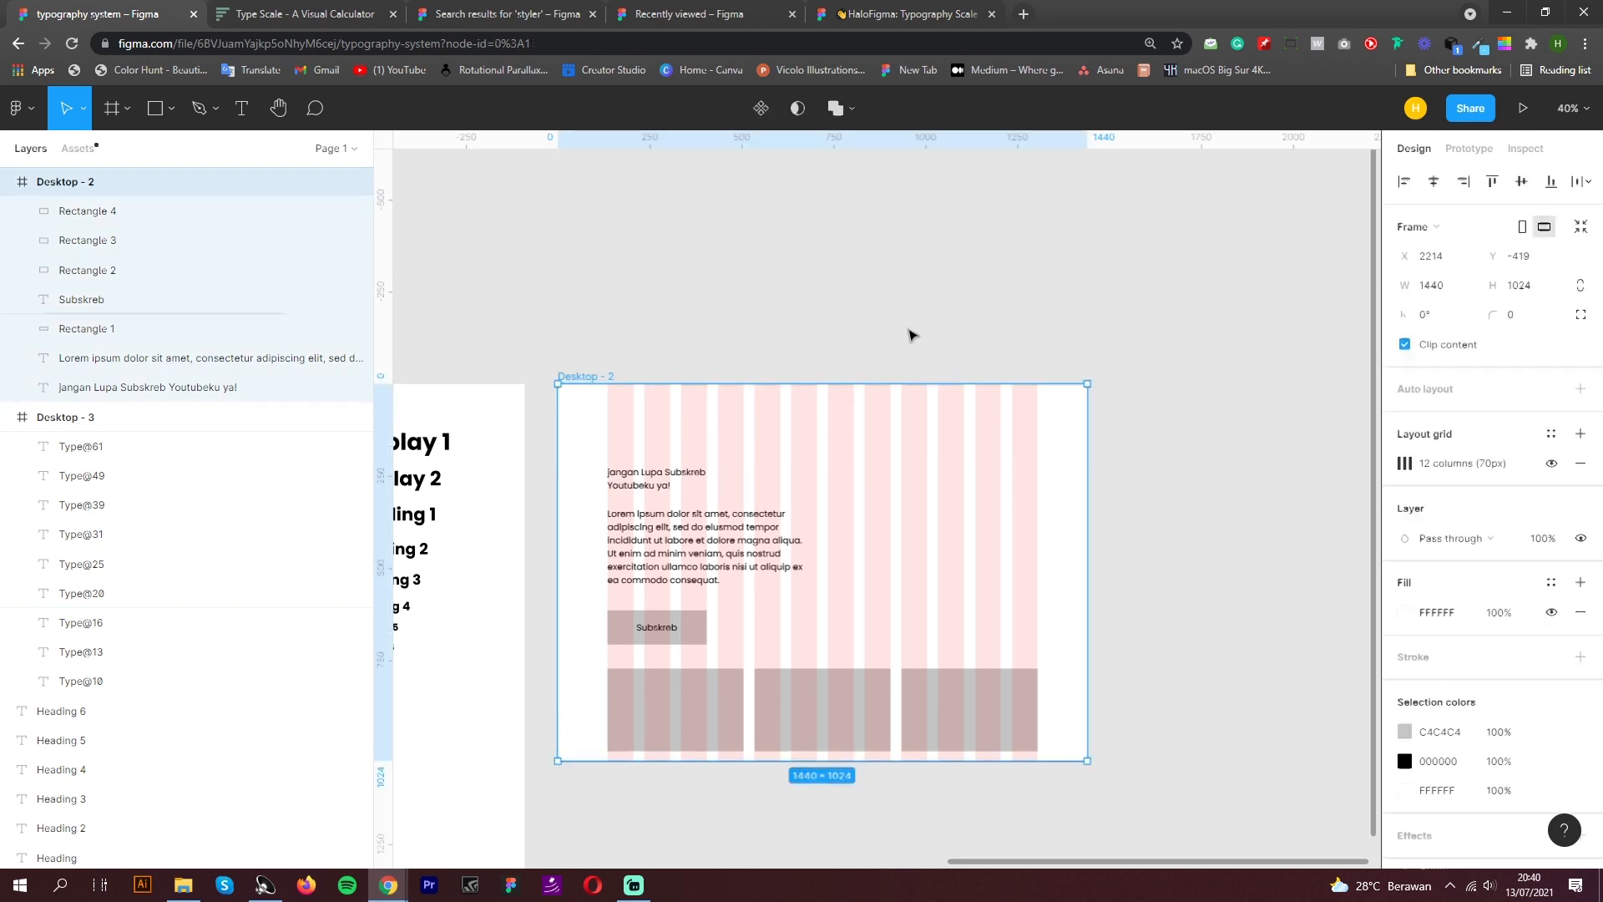
{"action": "left_click", "coordinate": [914, 334]}
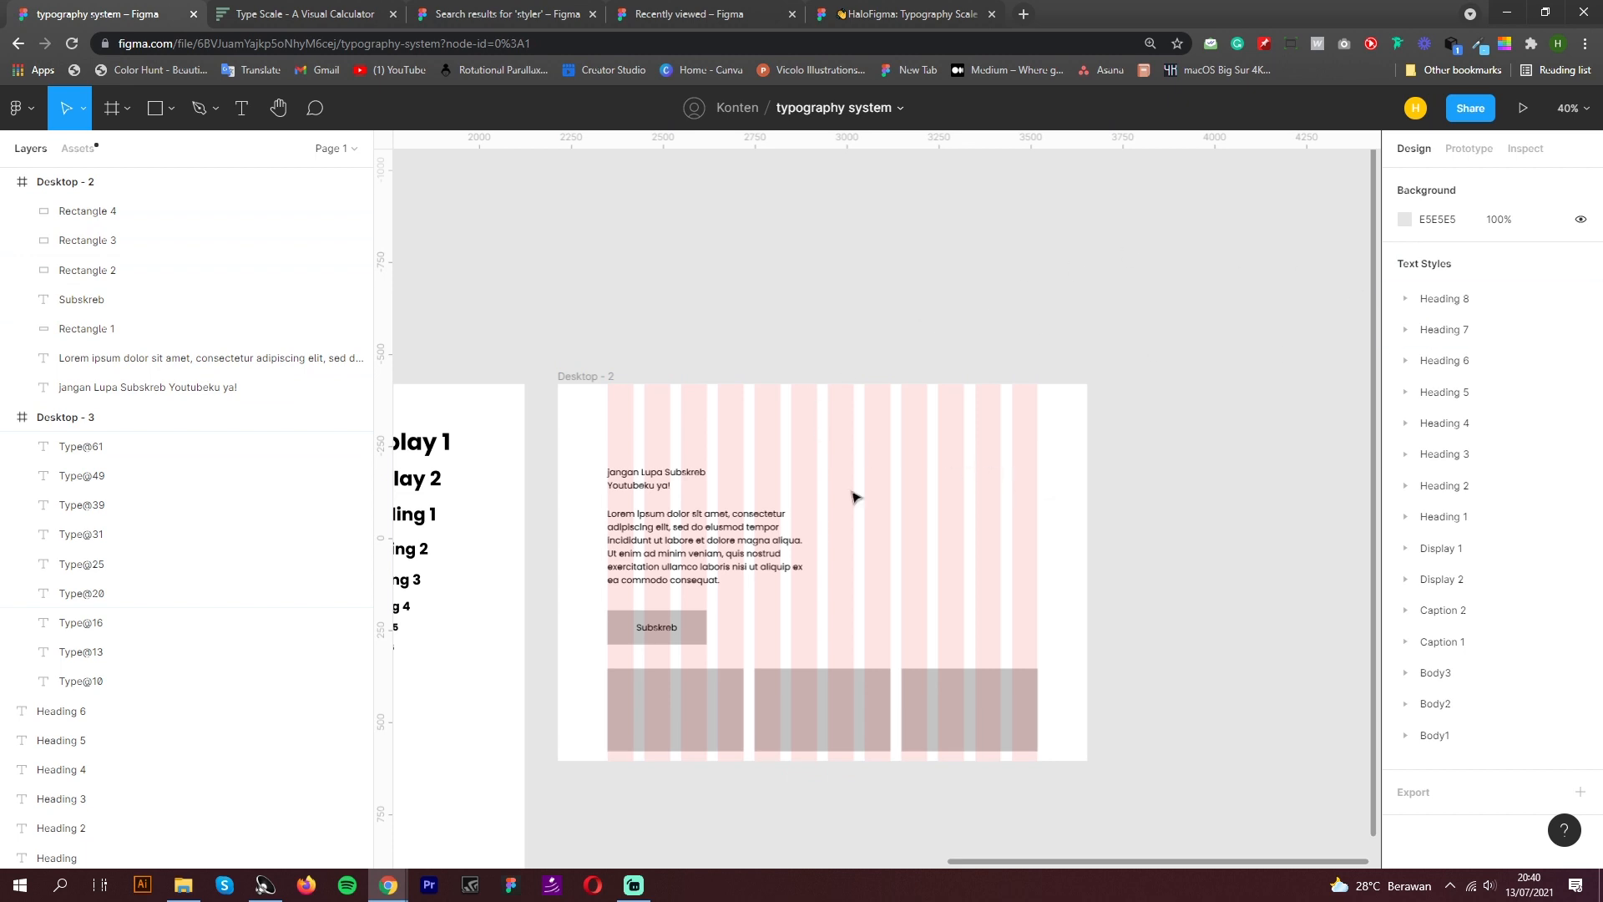
Apply the Display 1/Bold text style to the headline on Desktop - 2 and widen its text box to about 685
{"action": "left_click", "coordinate": [660, 486]}
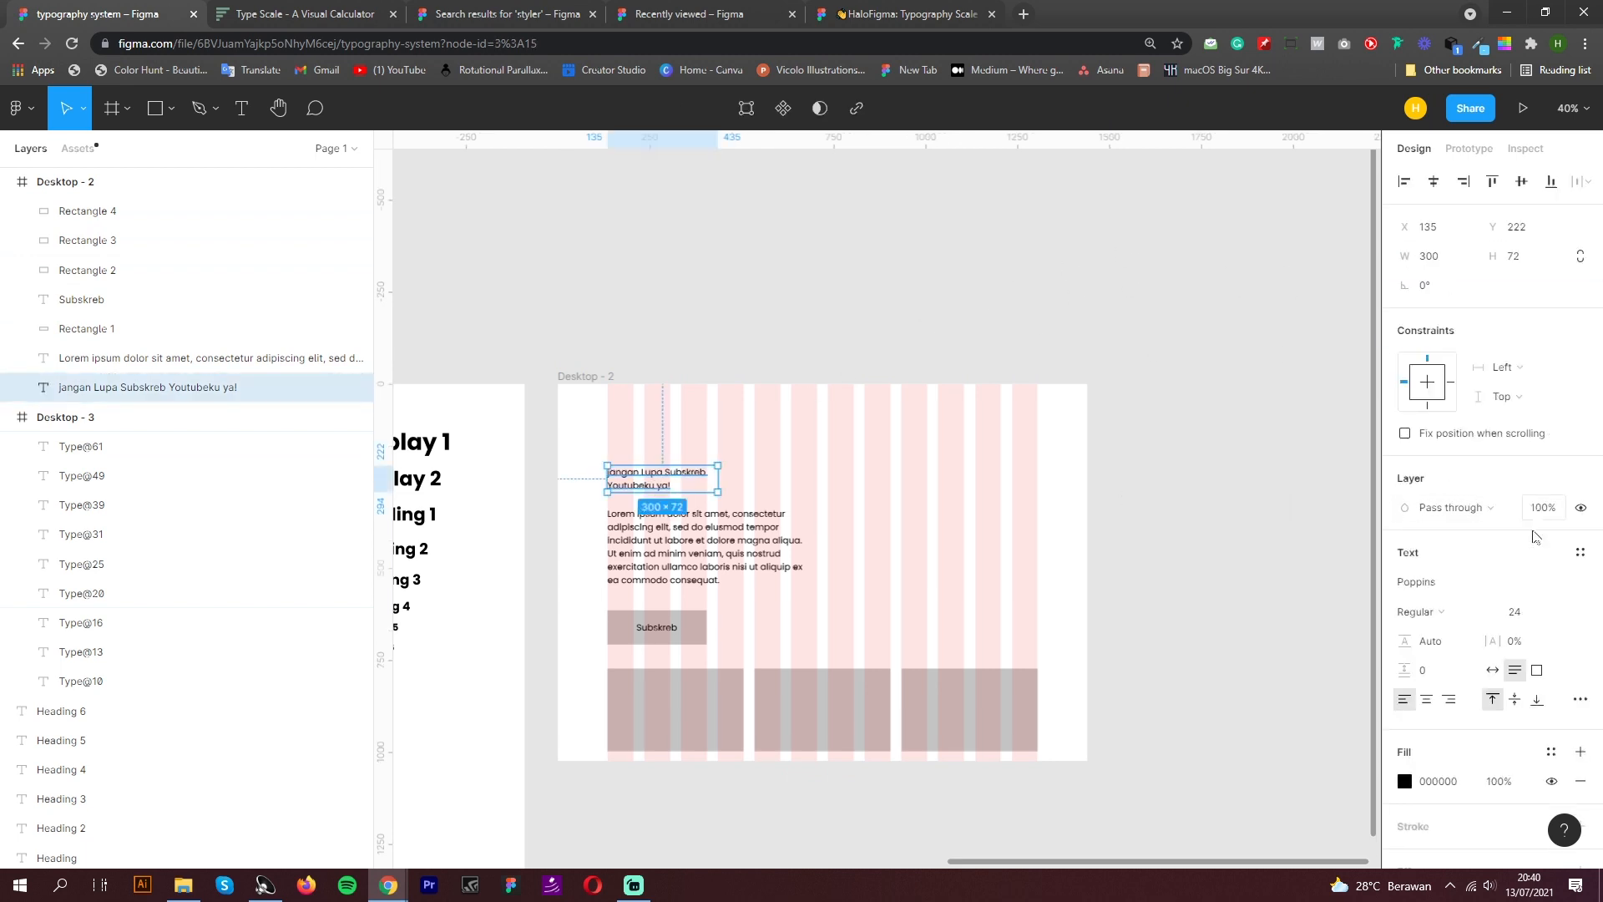
{"action": "left_click", "coordinate": [1580, 553]}
{"action": "scroll", "coordinate": [1502, 727], "scroll_direction": "down", "scroll_amount": 3}
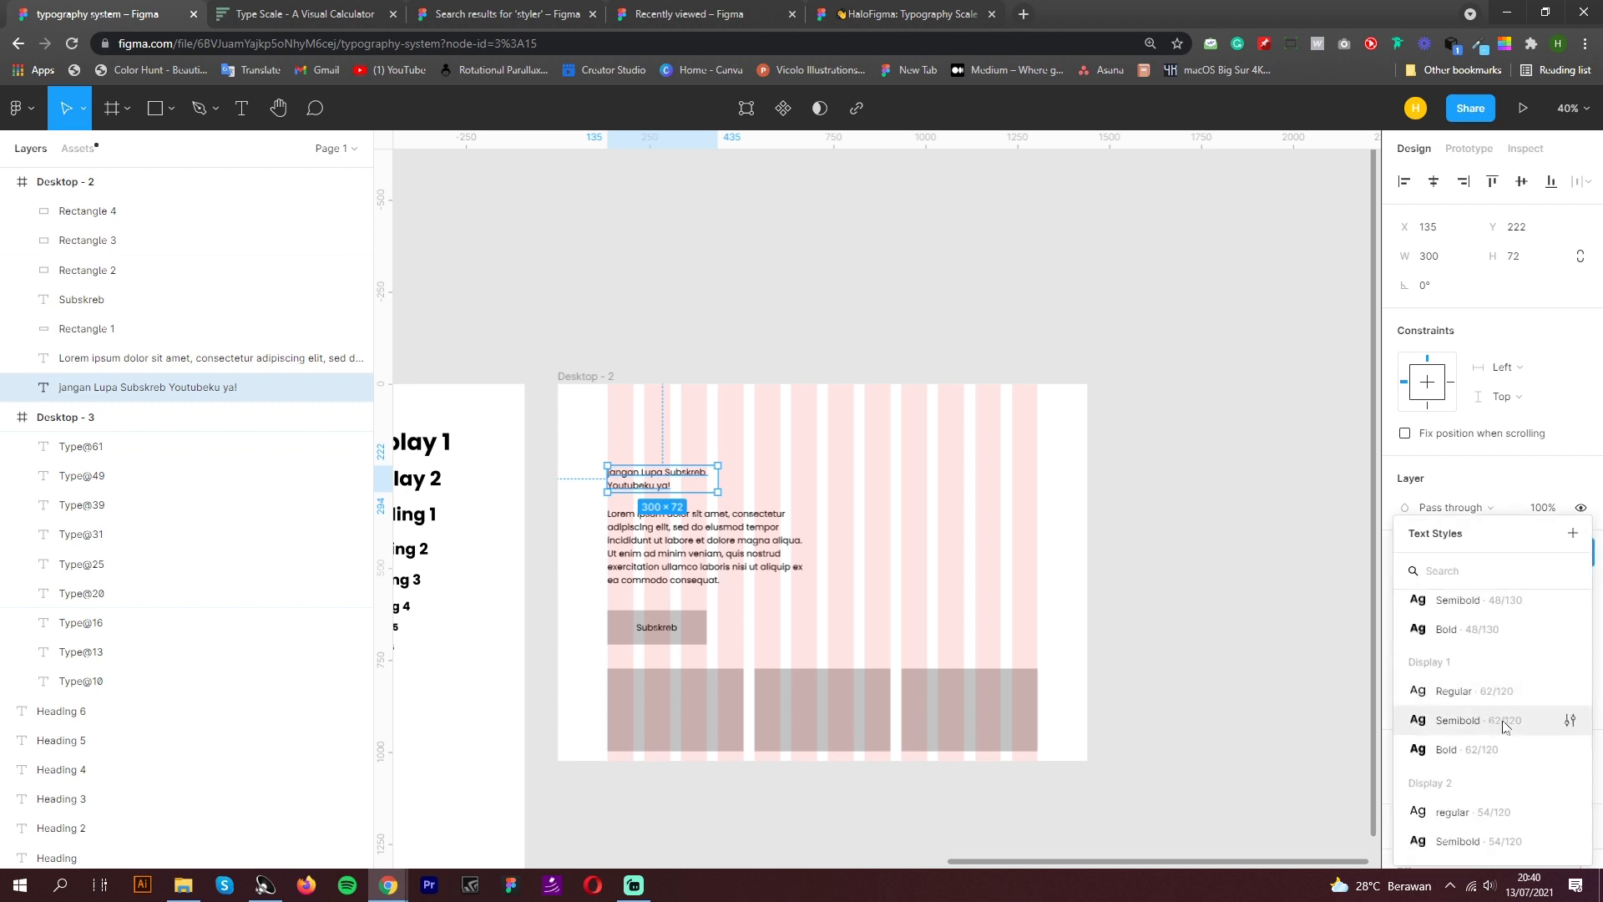
{"action": "left_click", "coordinate": [1471, 748]}
{"action": "left_click_drag", "start_coordinate": [718, 515], "coordinate": [860, 511]}
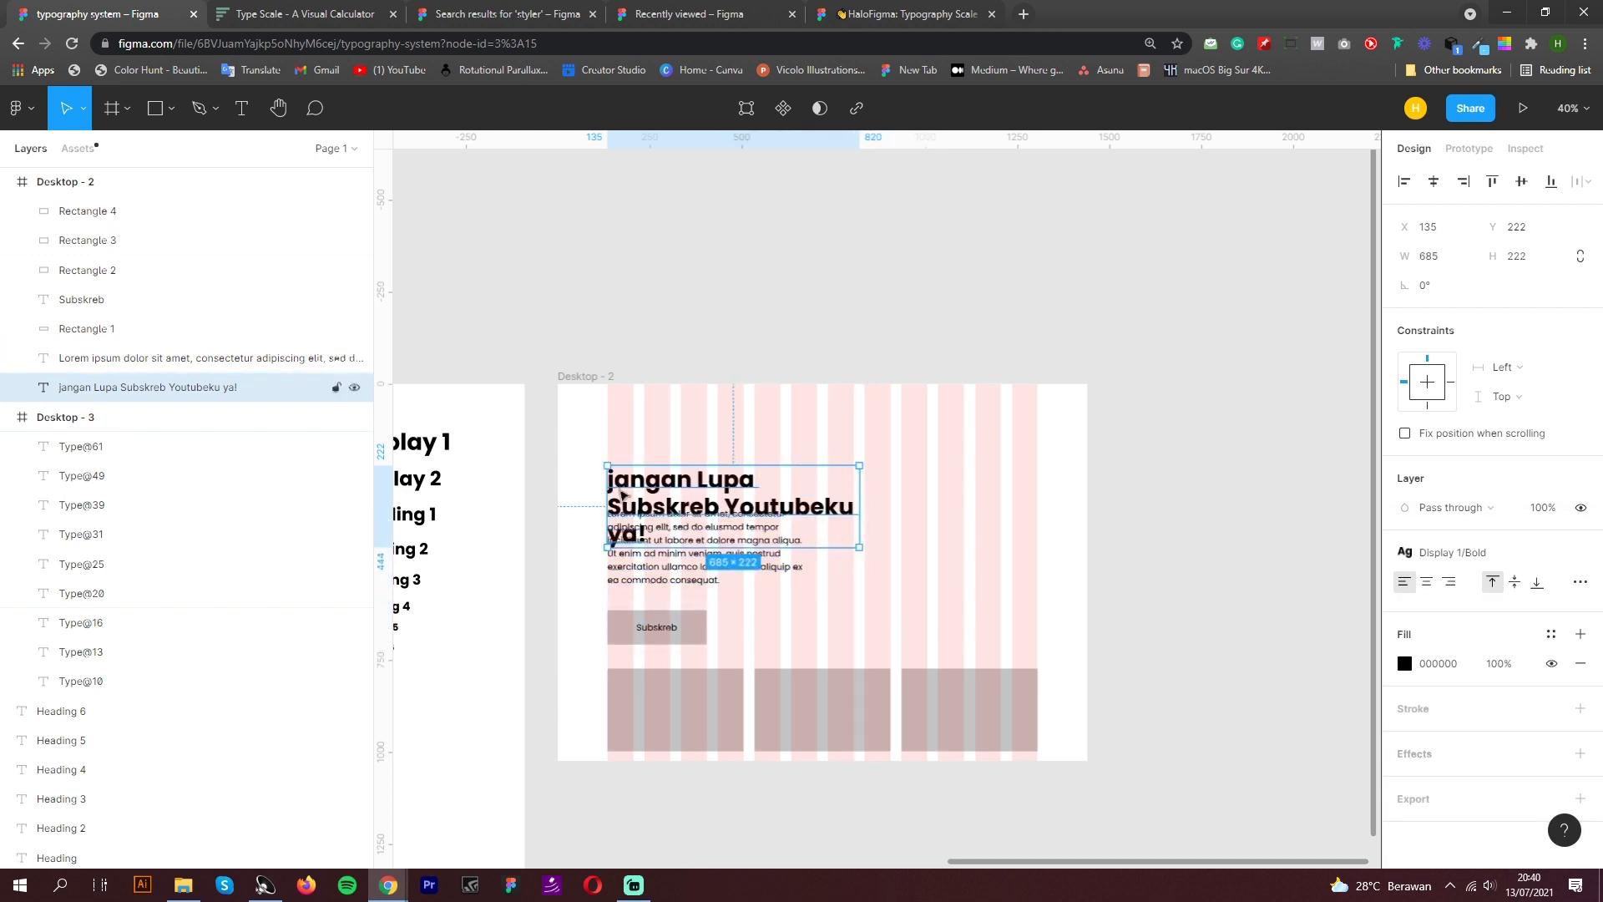
Capitalize the headline's first word as "Jangan" and move the headline up
{"action": "type", "text": "J"}
{"action": "key", "text": "Escape"}
{"action": "key", "text": "ctrl+z"}
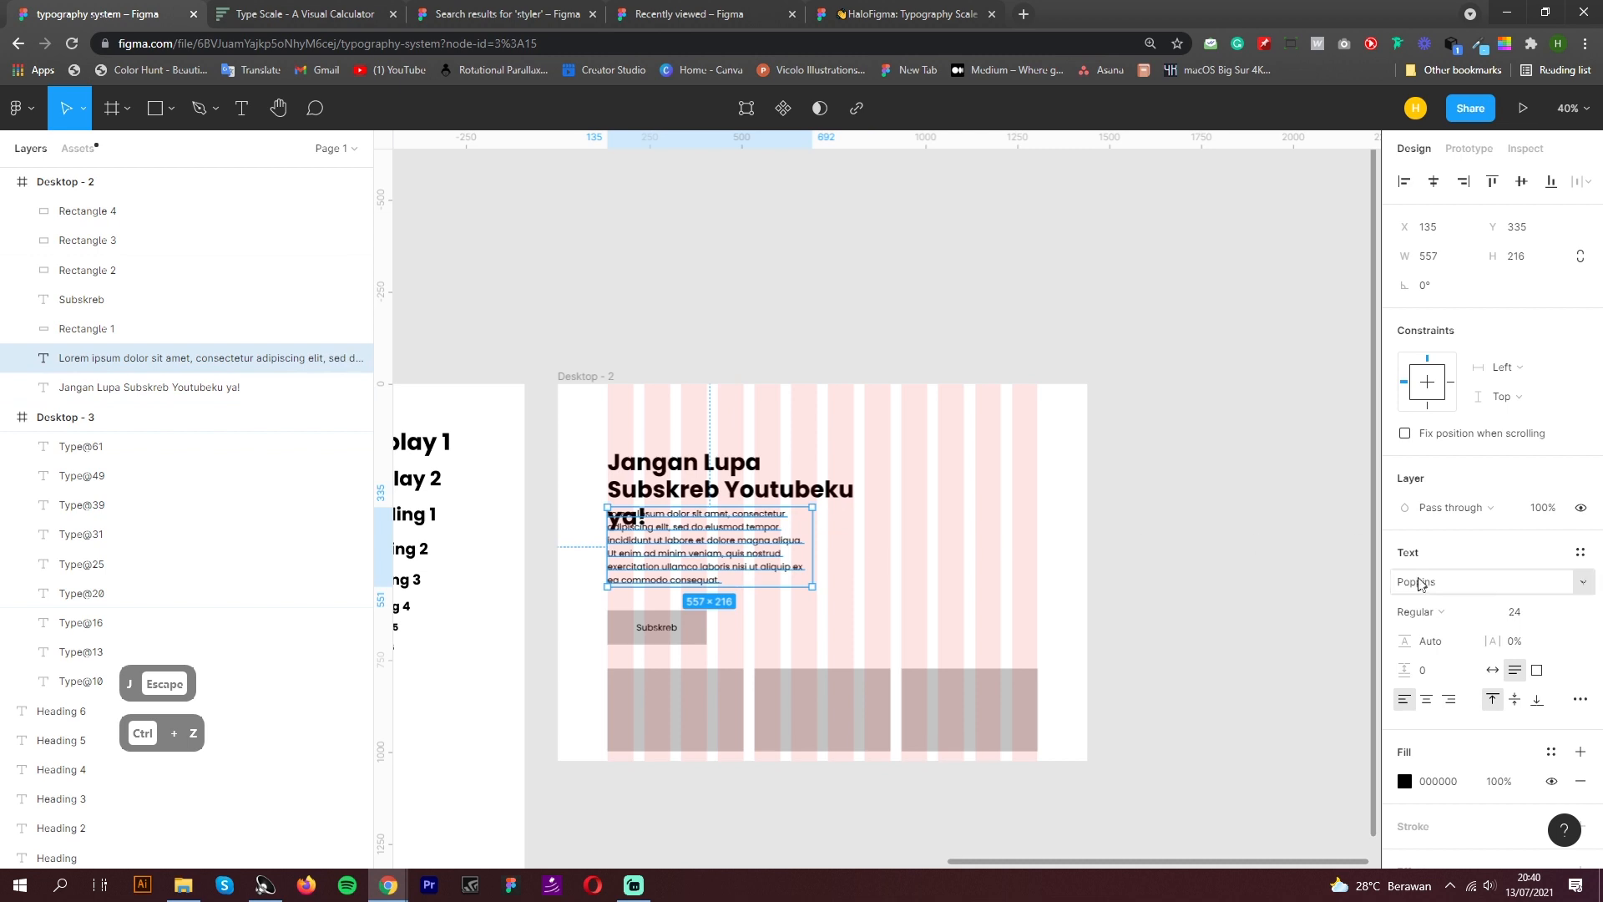
Apply the Body1/regular text style to the Lorem ipsum paragraph and move it below the headline
{"action": "left_click", "coordinate": [1582, 551]}
{"action": "scroll", "coordinate": [1499, 726], "scroll_direction": "down", "scroll_amount": 1}
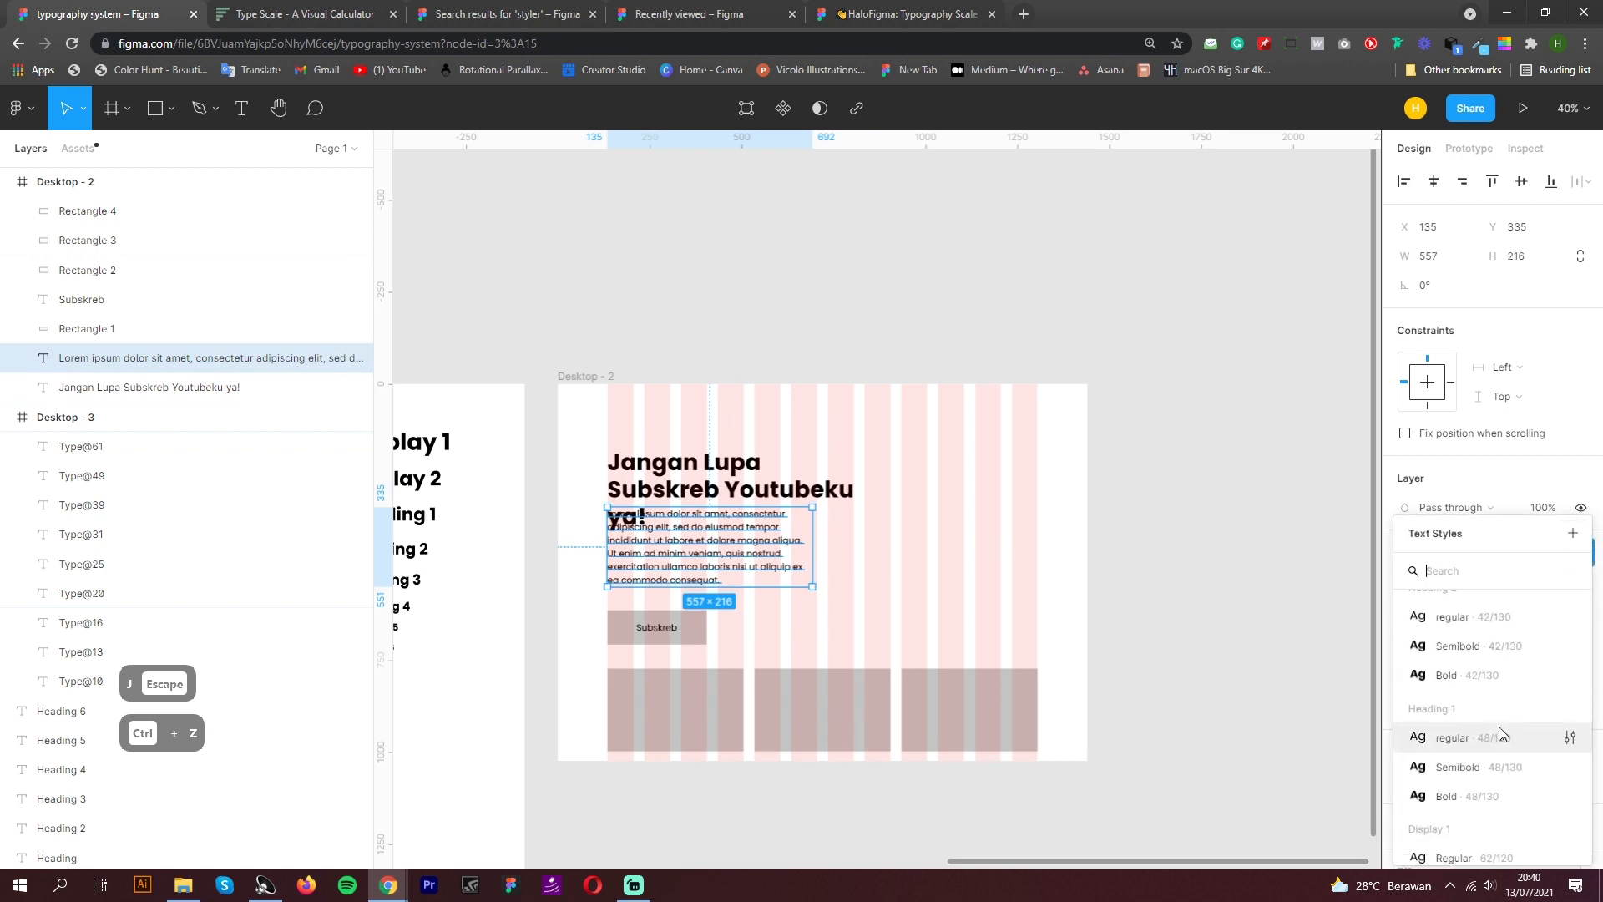
{"action": "scroll", "coordinate": [1495, 739], "scroll_direction": "down", "scroll_amount": 3}
{"action": "left_click", "coordinate": [1531, 769]}
{"action": "left_click", "coordinate": [745, 620]}
Apply the Heading 8/regular text style to the Lorem ipsum paragraph
{"action": "left_click", "coordinate": [709, 558]}
{"action": "left_click", "coordinate": [1582, 551]}
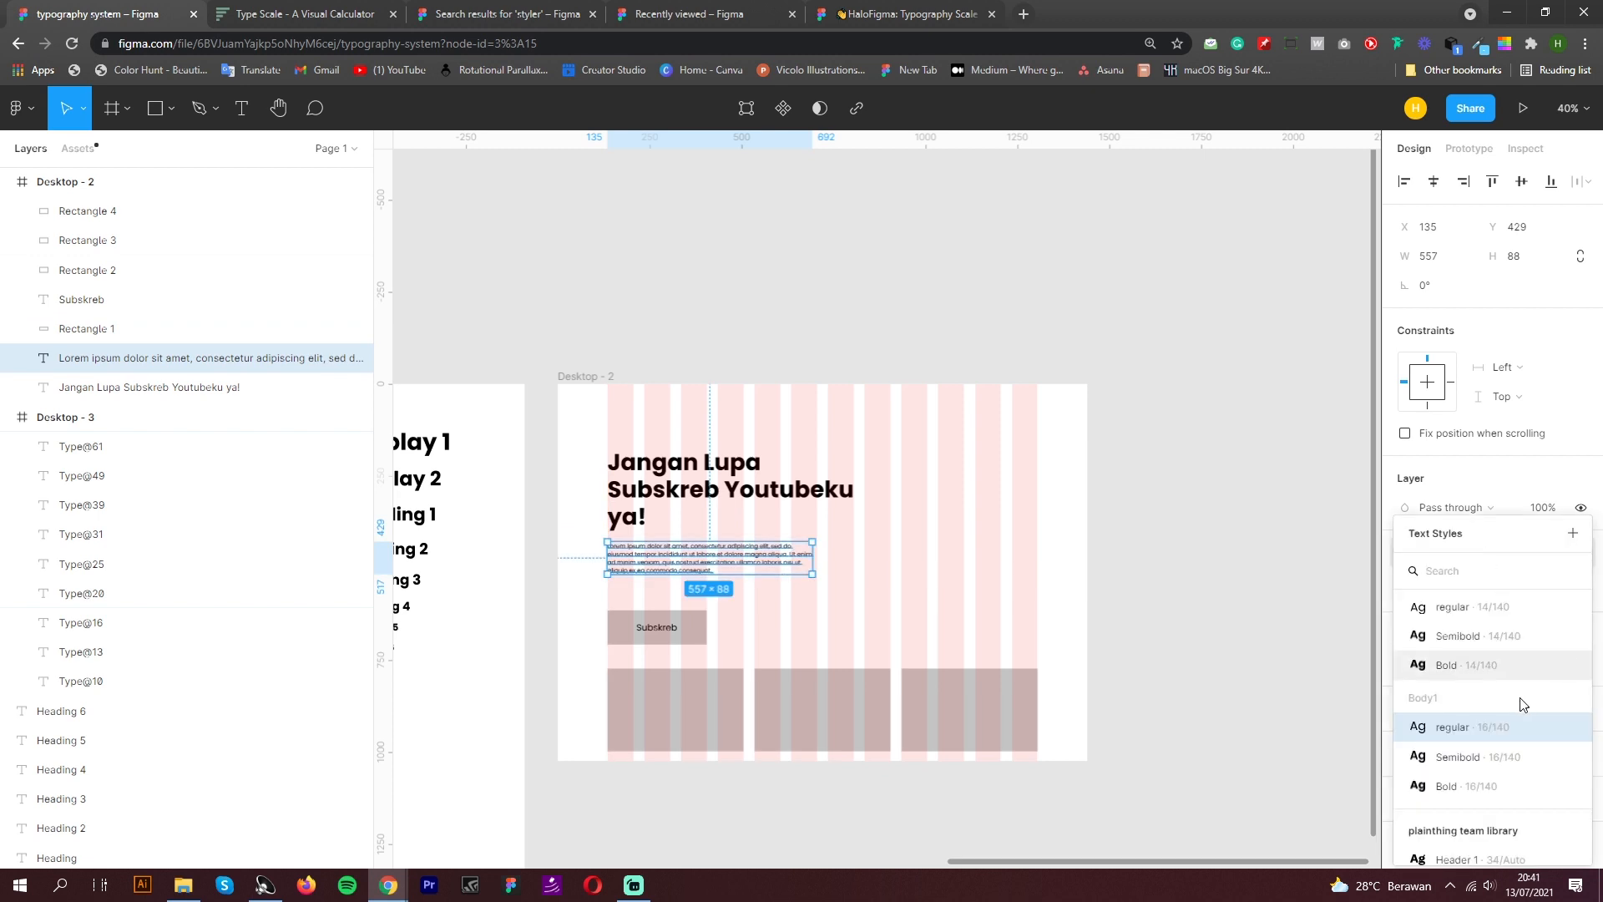
{"action": "scroll", "coordinate": [1521, 704], "scroll_direction": "down", "scroll_amount": 4}
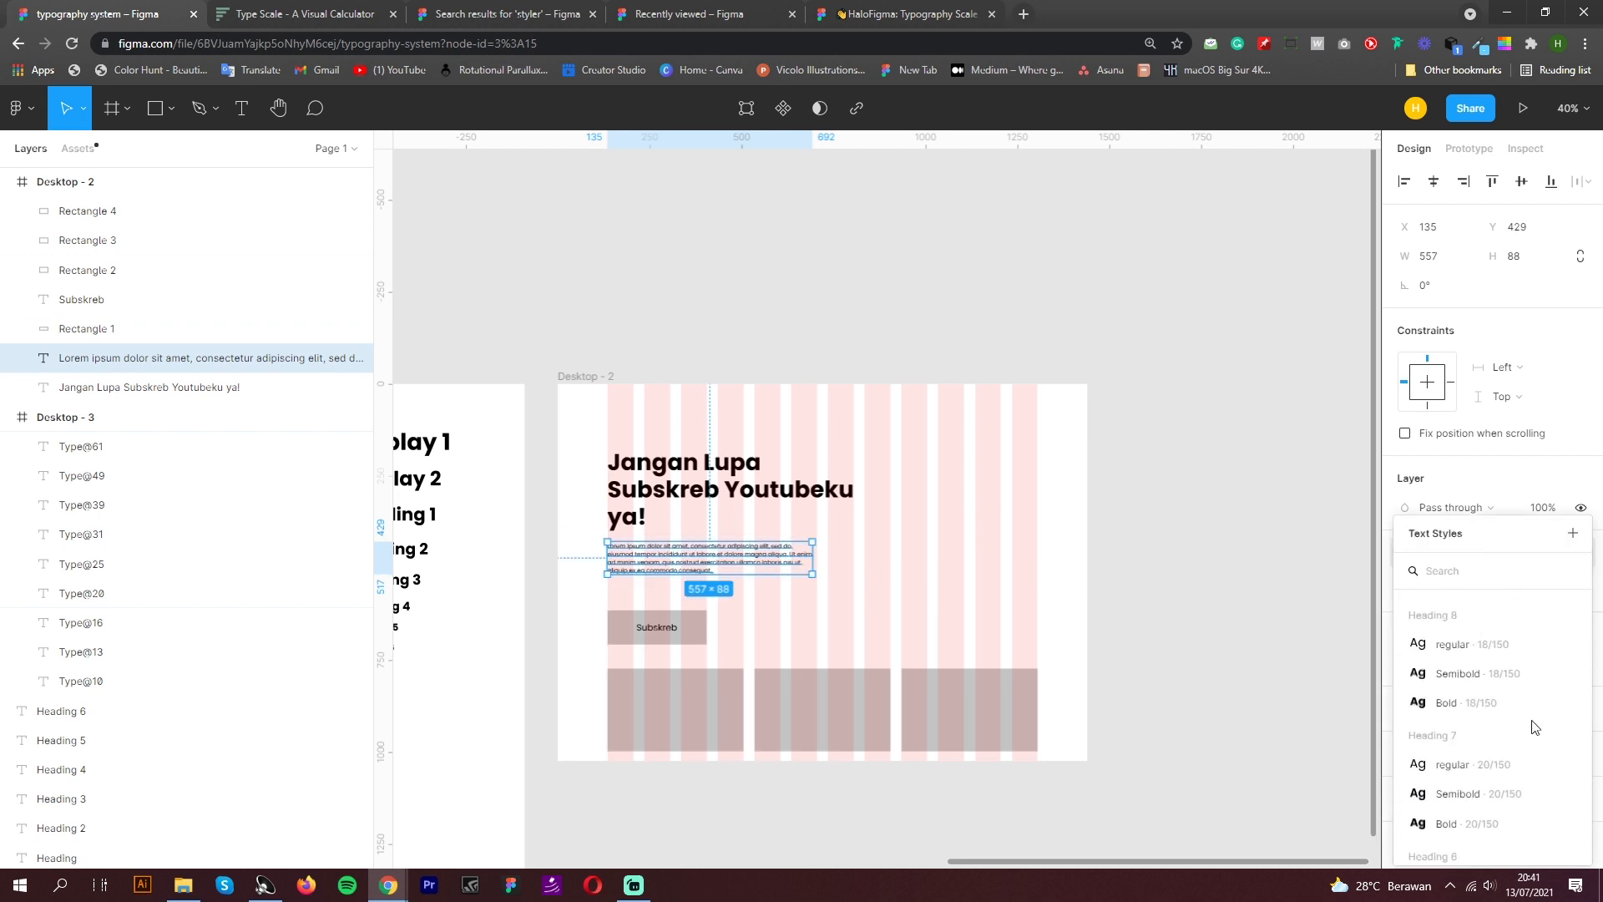
{"action": "left_click", "coordinate": [1503, 645]}
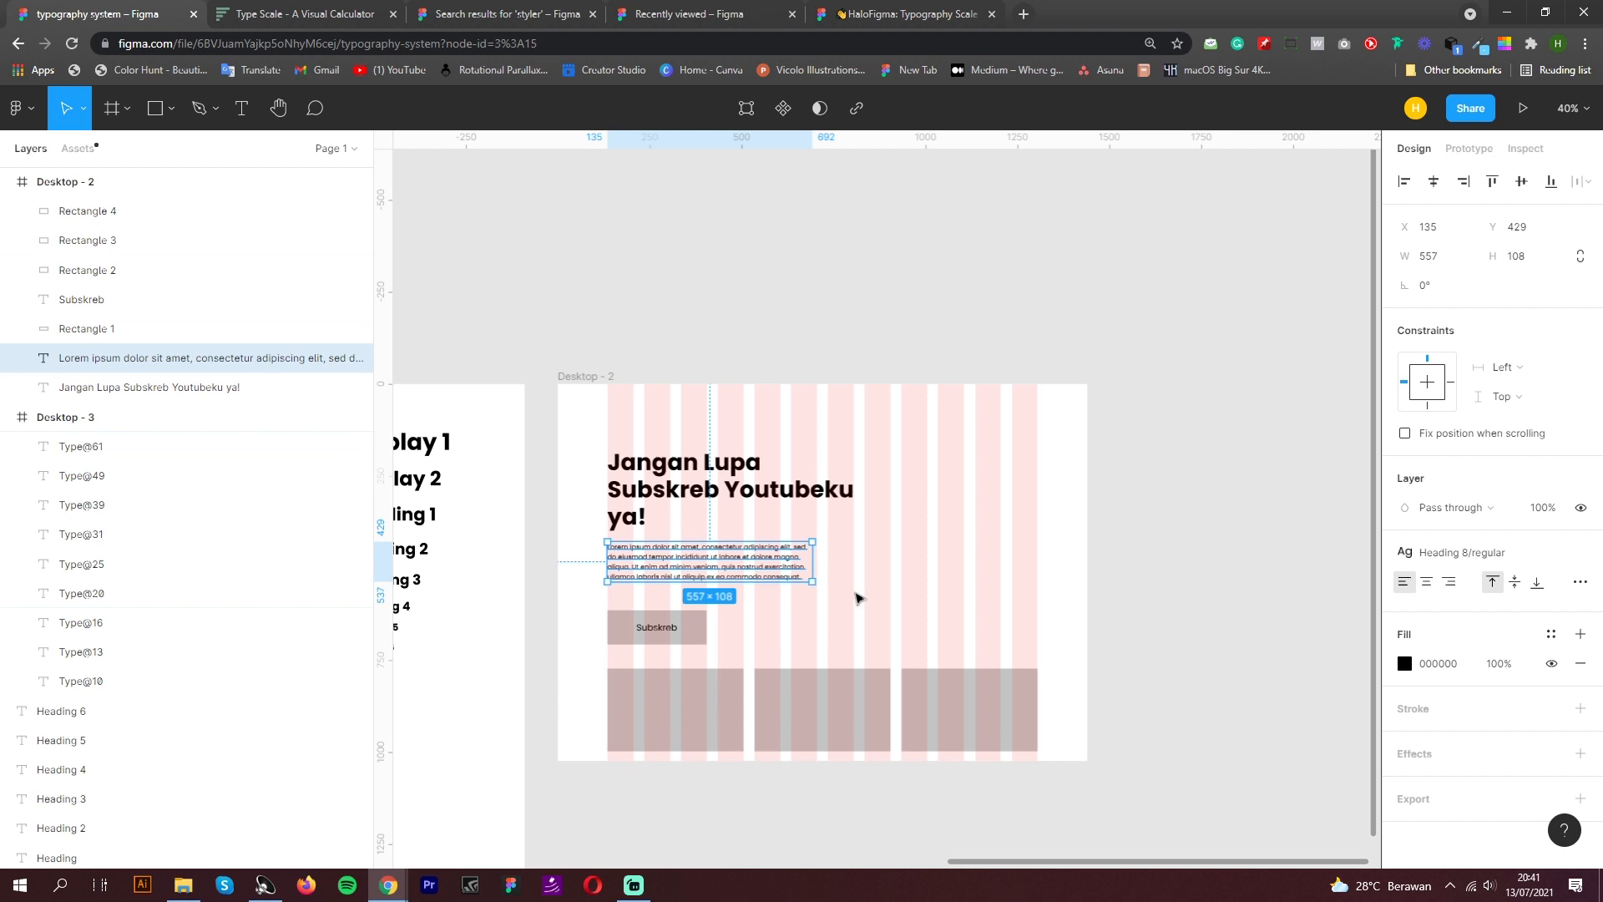
{"action": "left_click", "coordinate": [868, 602]}
Set the paragraph's fill to grey 818181 and move it down to Y 452
{"action": "left_click", "coordinate": [706, 561]}
{"action": "left_click", "coordinate": [1405, 663]}
{"action": "mouse_move", "coordinate": [1151, 529]}
{"action": "left_mouse_down"}
{"action": "mouse_move", "coordinate": [1152, 476]}
{"action": "mouse_move", "coordinate": [1154, 518]}
{"action": "left_mouse_up"}
{"action": "left_click", "coordinate": [966, 455]}
{"action": "left_click_drag", "start_coordinate": [748, 562], "coordinate": [748, 570]}
{"action": "left_click", "coordinate": [668, 631]}
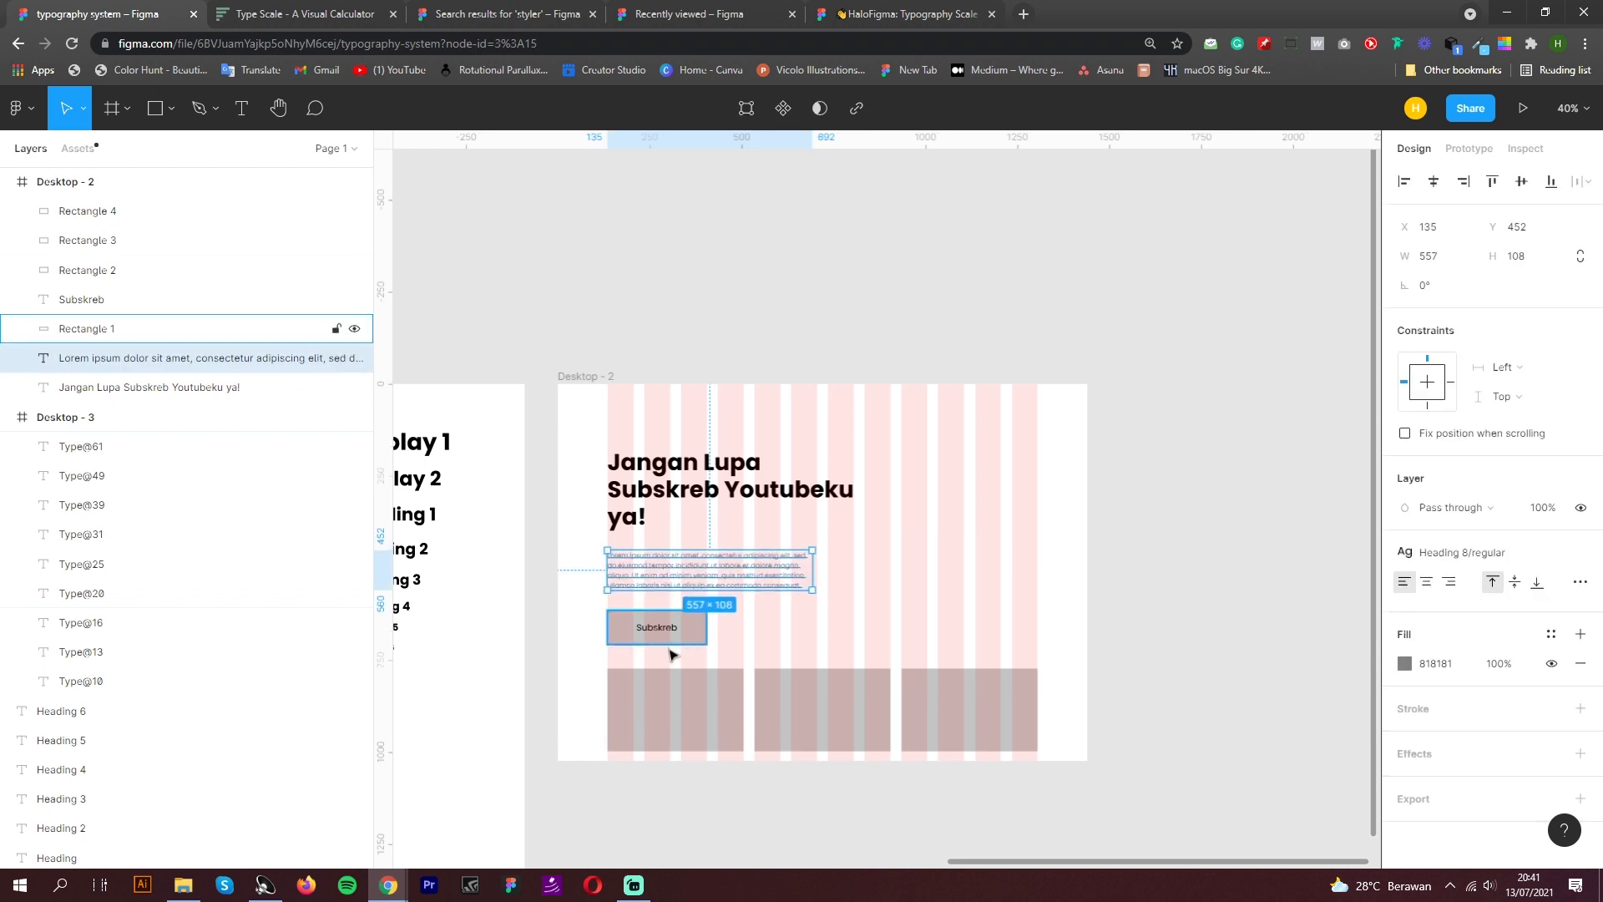
Set the fill of the button rectangle behind the Subskreb label to purple 8630F3
{"action": "left_click", "coordinate": [1405, 582]}
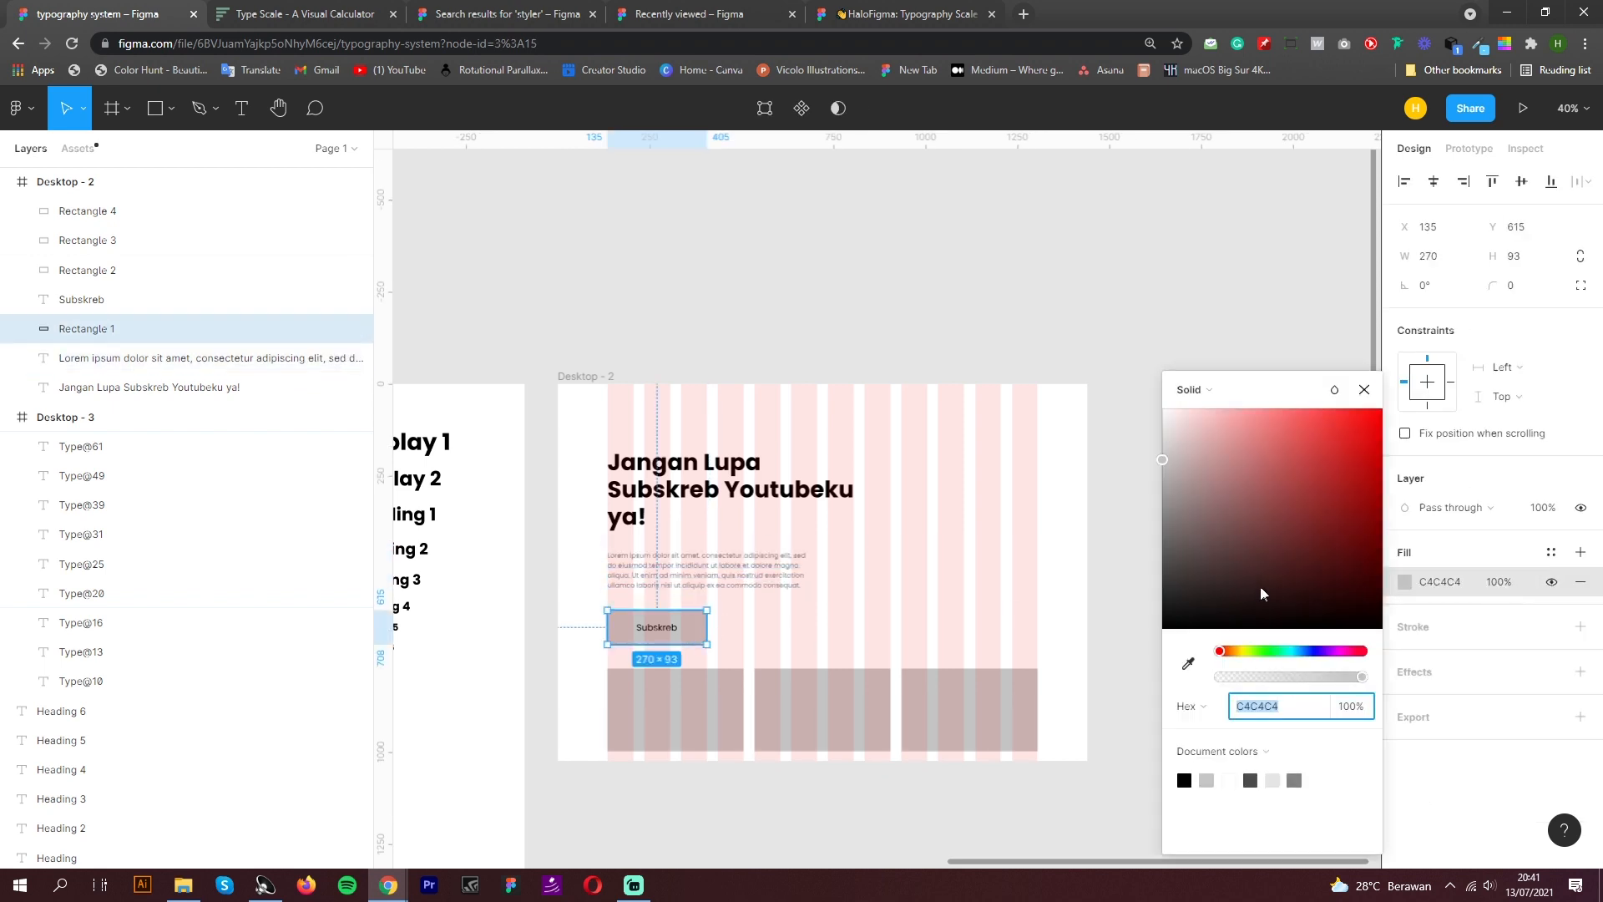
{"action": "left_click", "coordinate": [1333, 652]}
{"action": "left_click", "coordinate": [1334, 426]}
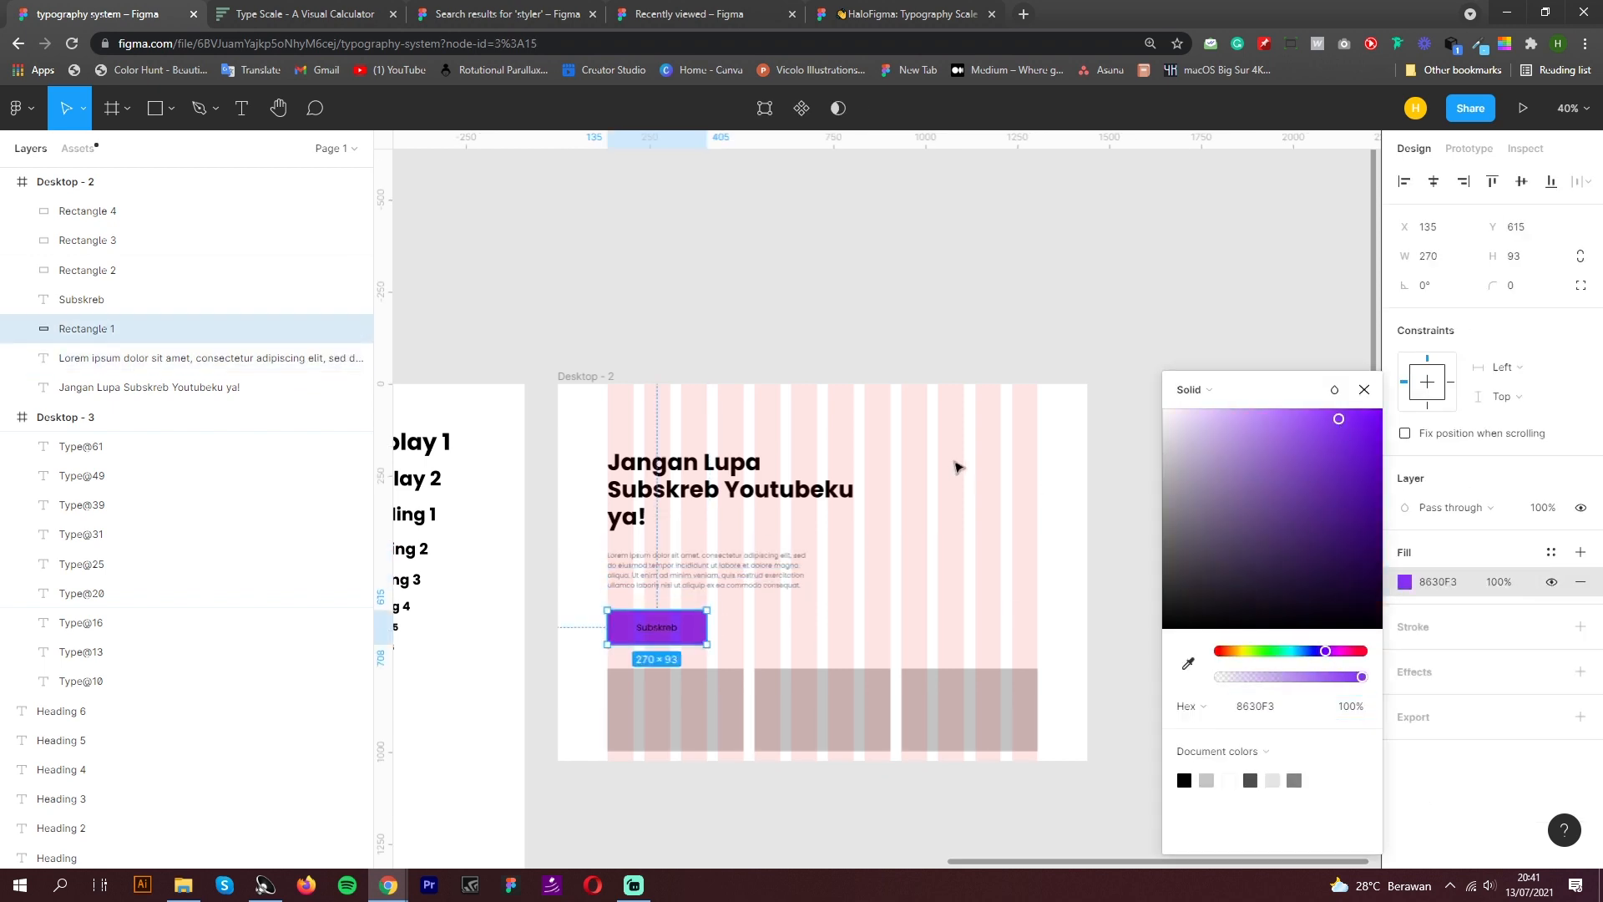
{"action": "left_click", "coordinate": [955, 462]}
Apply the Heading 7/Semibold text style to the Subskreb label, with a white FFFFFF fill, centred on the purple button
{"action": "left_click", "coordinate": [674, 630]}
{"action": "left_click", "coordinate": [1580, 556]}
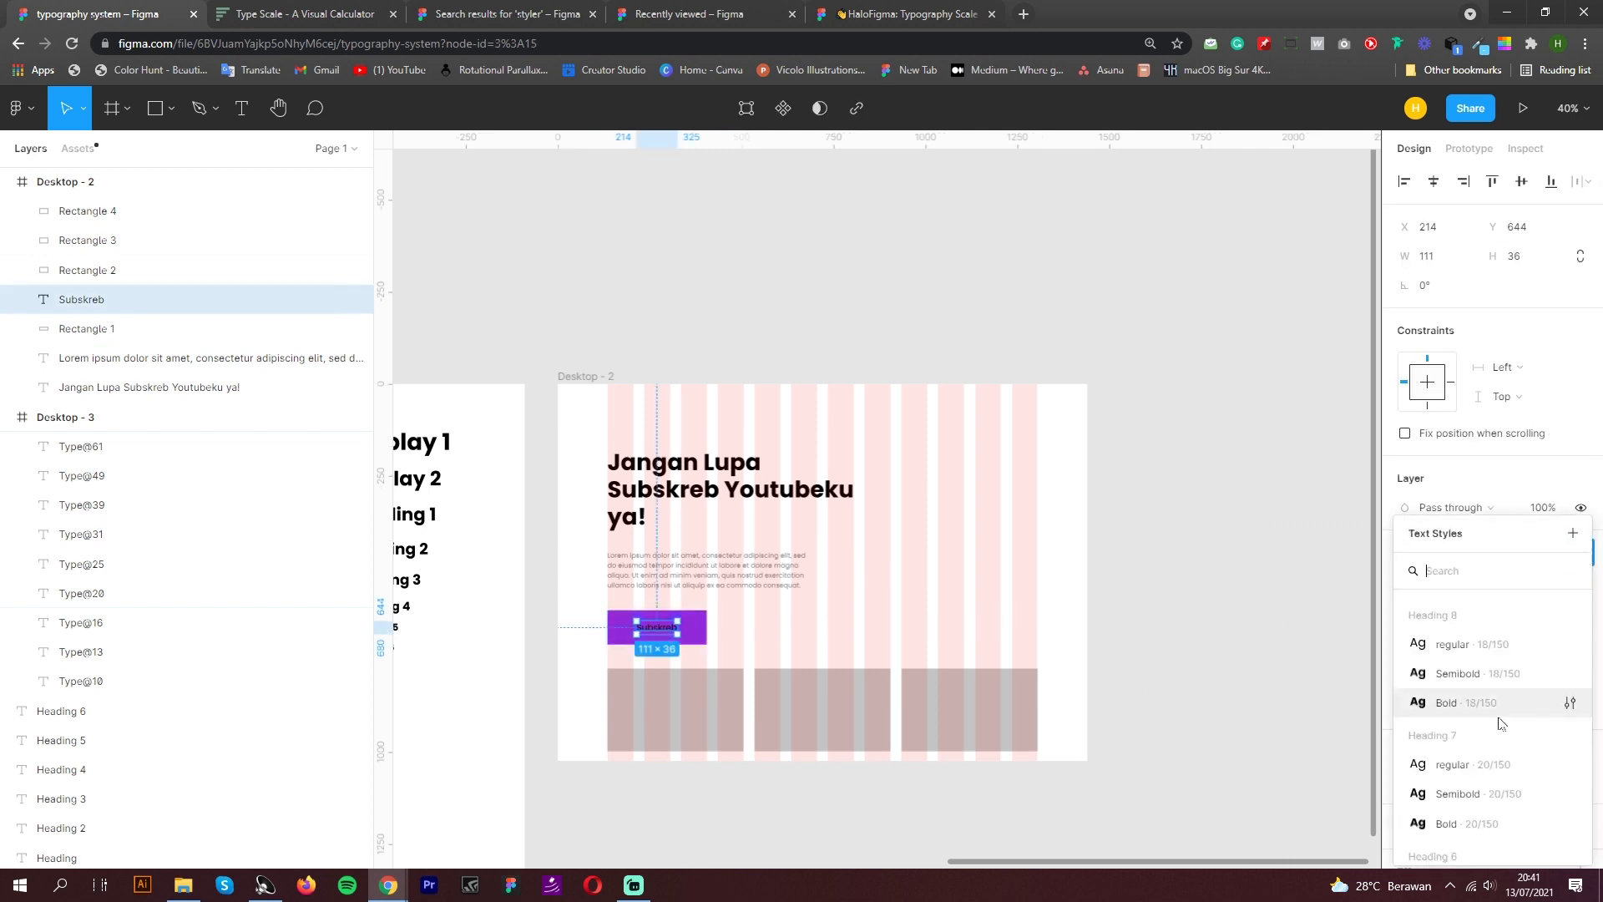
{"action": "left_click", "coordinate": [1471, 775]}
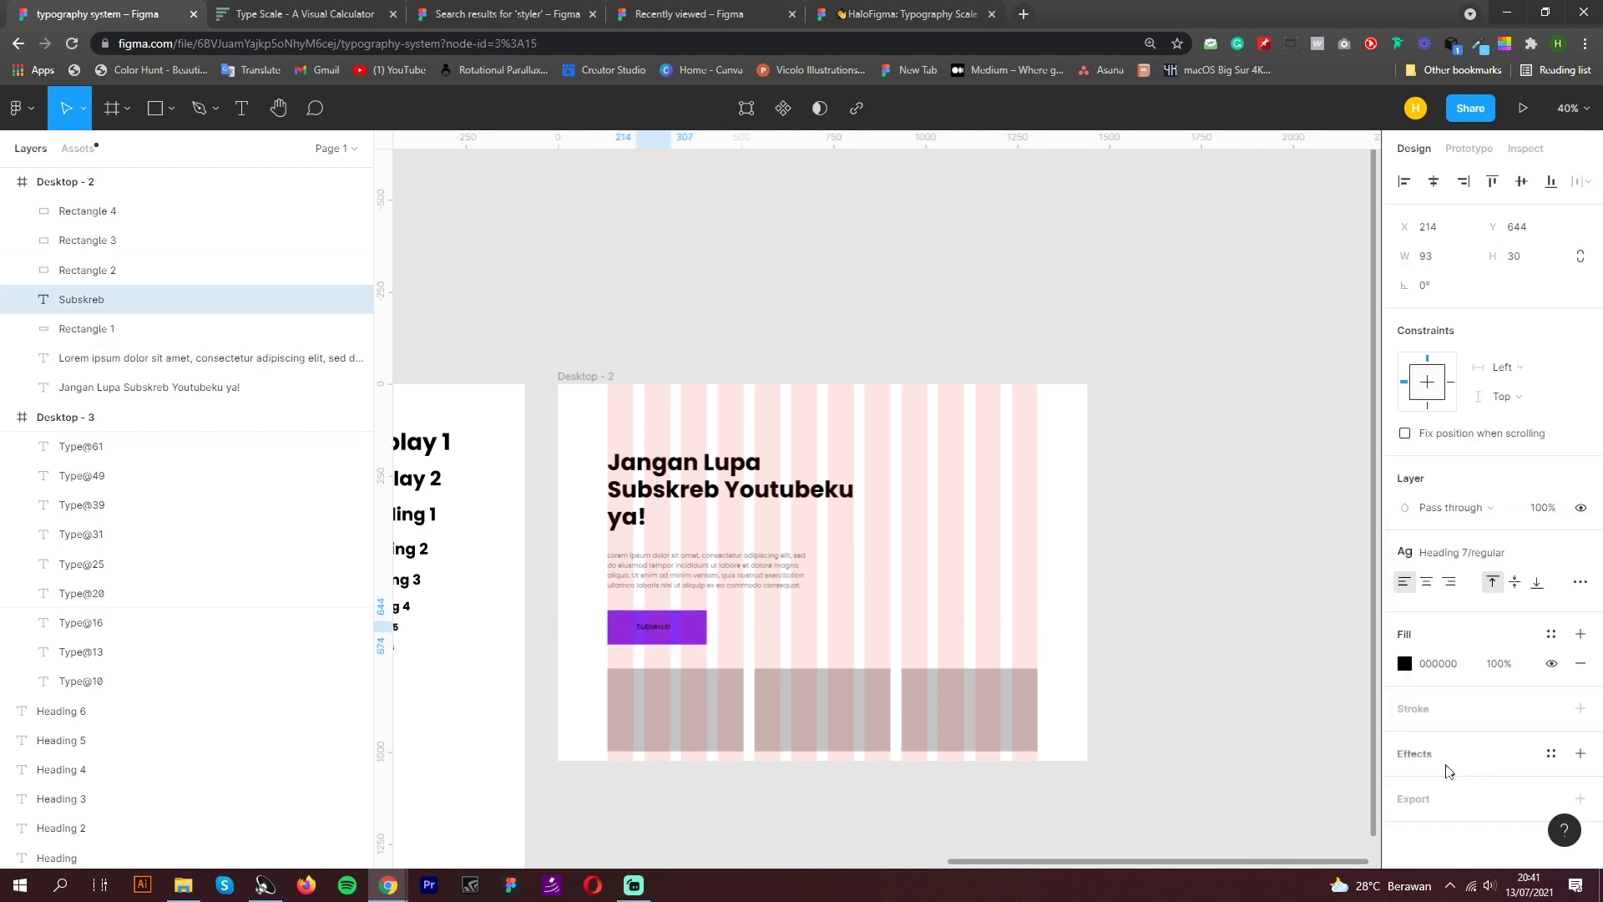
{"action": "key", "text": "shift+2"}
{"action": "left_click", "coordinate": [1469, 552]}
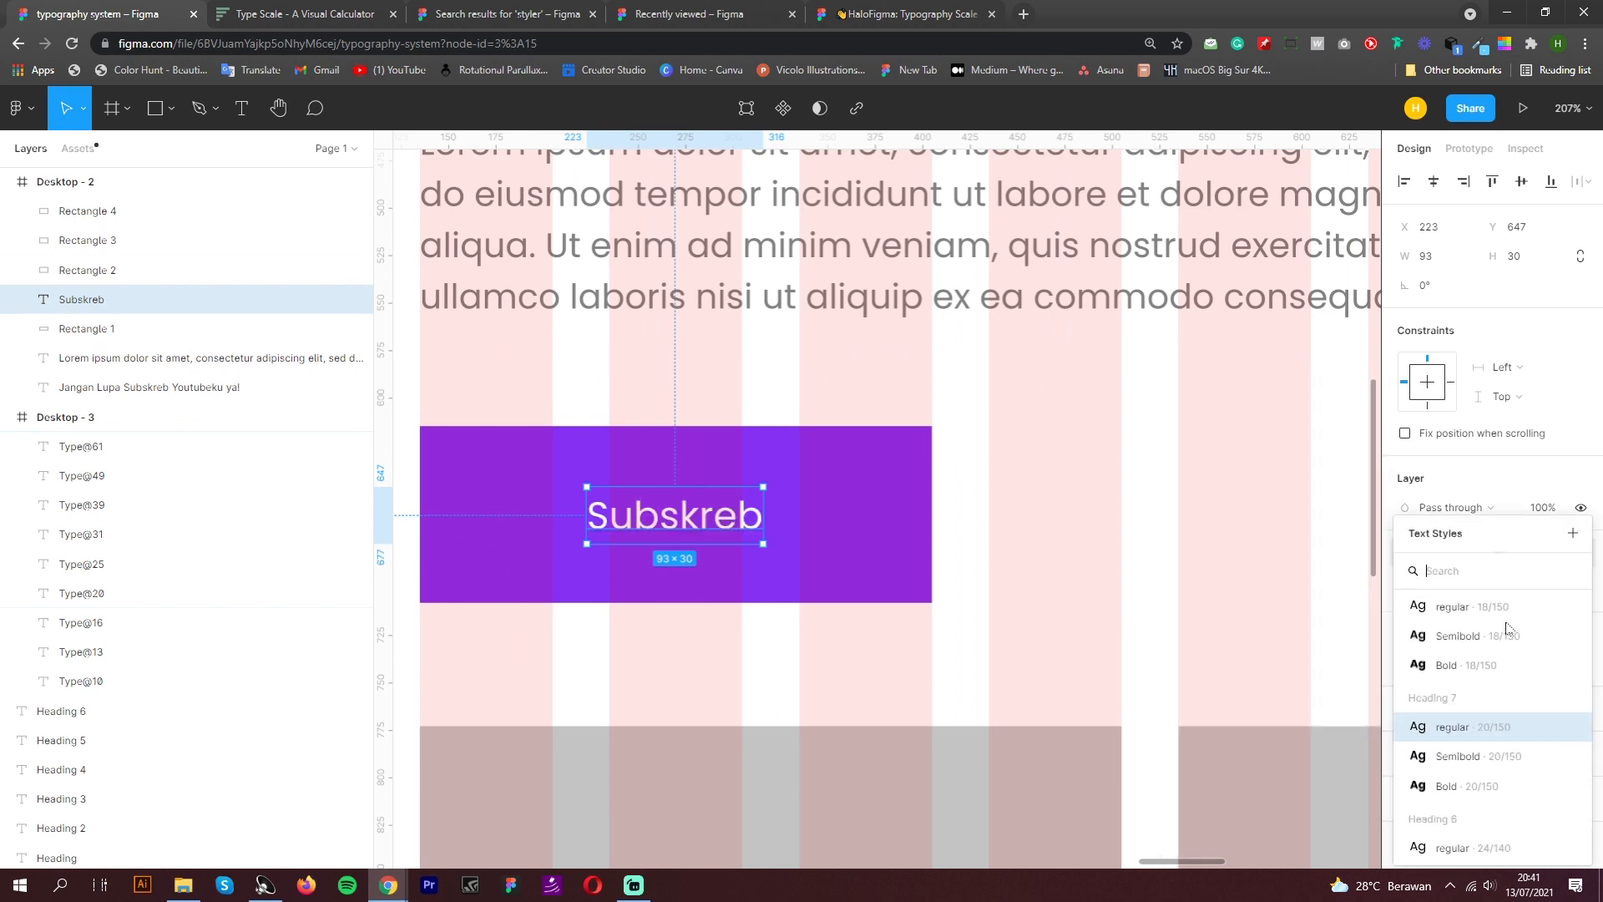
{"action": "left_click", "coordinate": [1510, 760]}
{"action": "scroll", "coordinate": [756, 566], "scroll_direction": "down", "scroll_amount": 5}
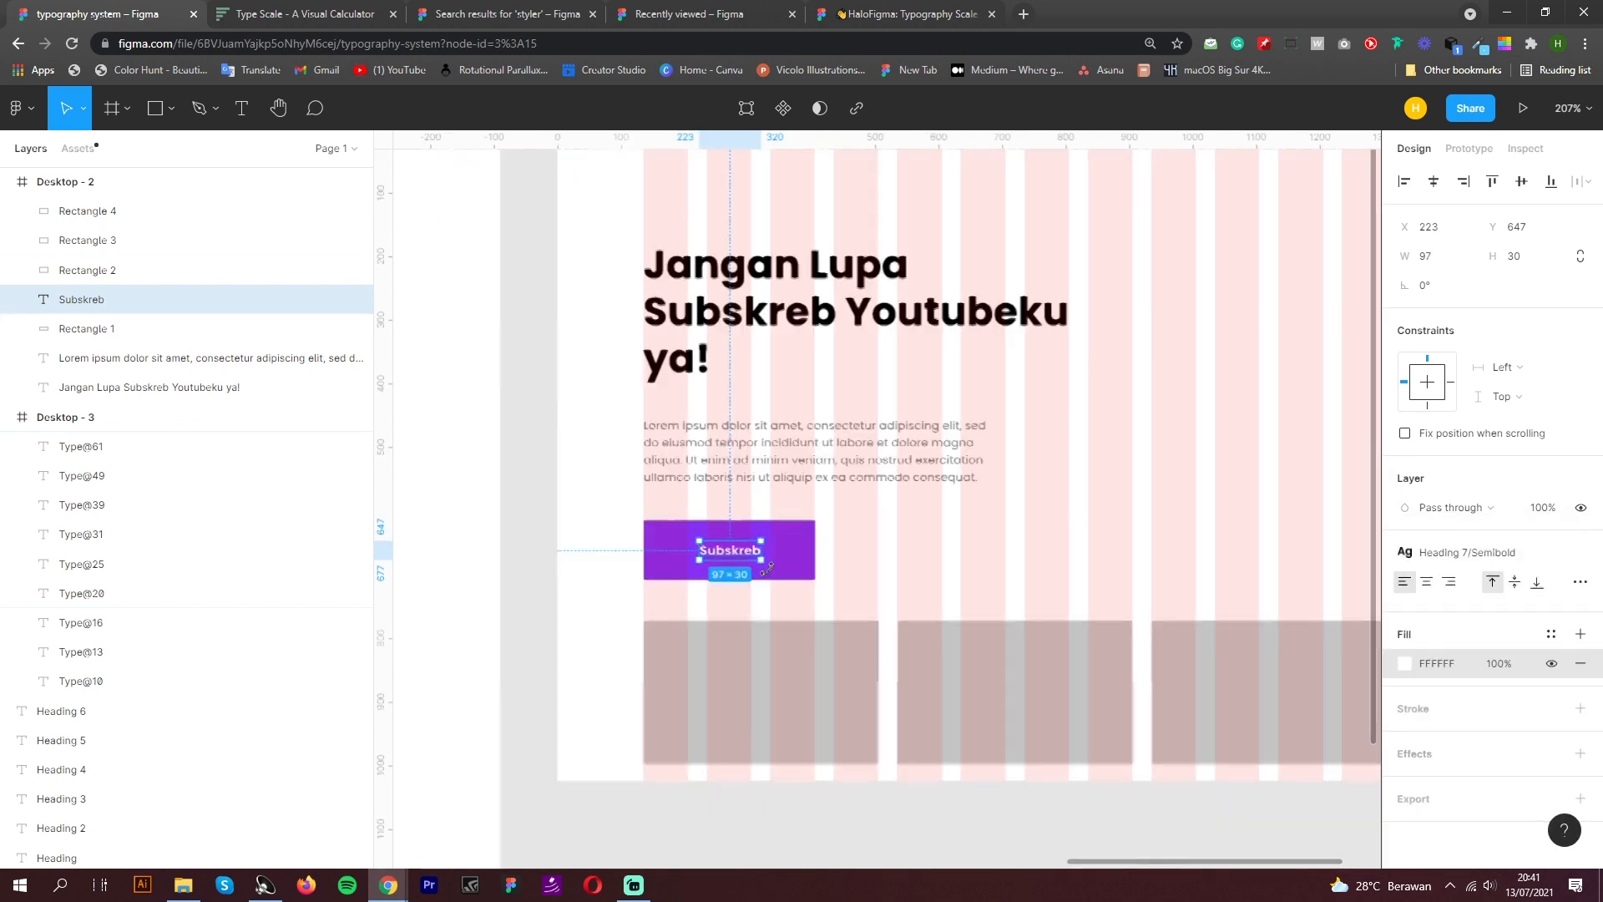
Hide the column layout grid of the Desktop - 2 frame
{"action": "left_click", "coordinate": [481, 712]}
{"action": "scroll", "coordinate": [480, 712], "scroll_direction": "down", "scroll_amount": 1}
{"action": "left_click", "coordinate": [545, 372]}
{"action": "left_click", "coordinate": [1552, 461]}
{"action": "left_click", "coordinate": [1112, 573]}
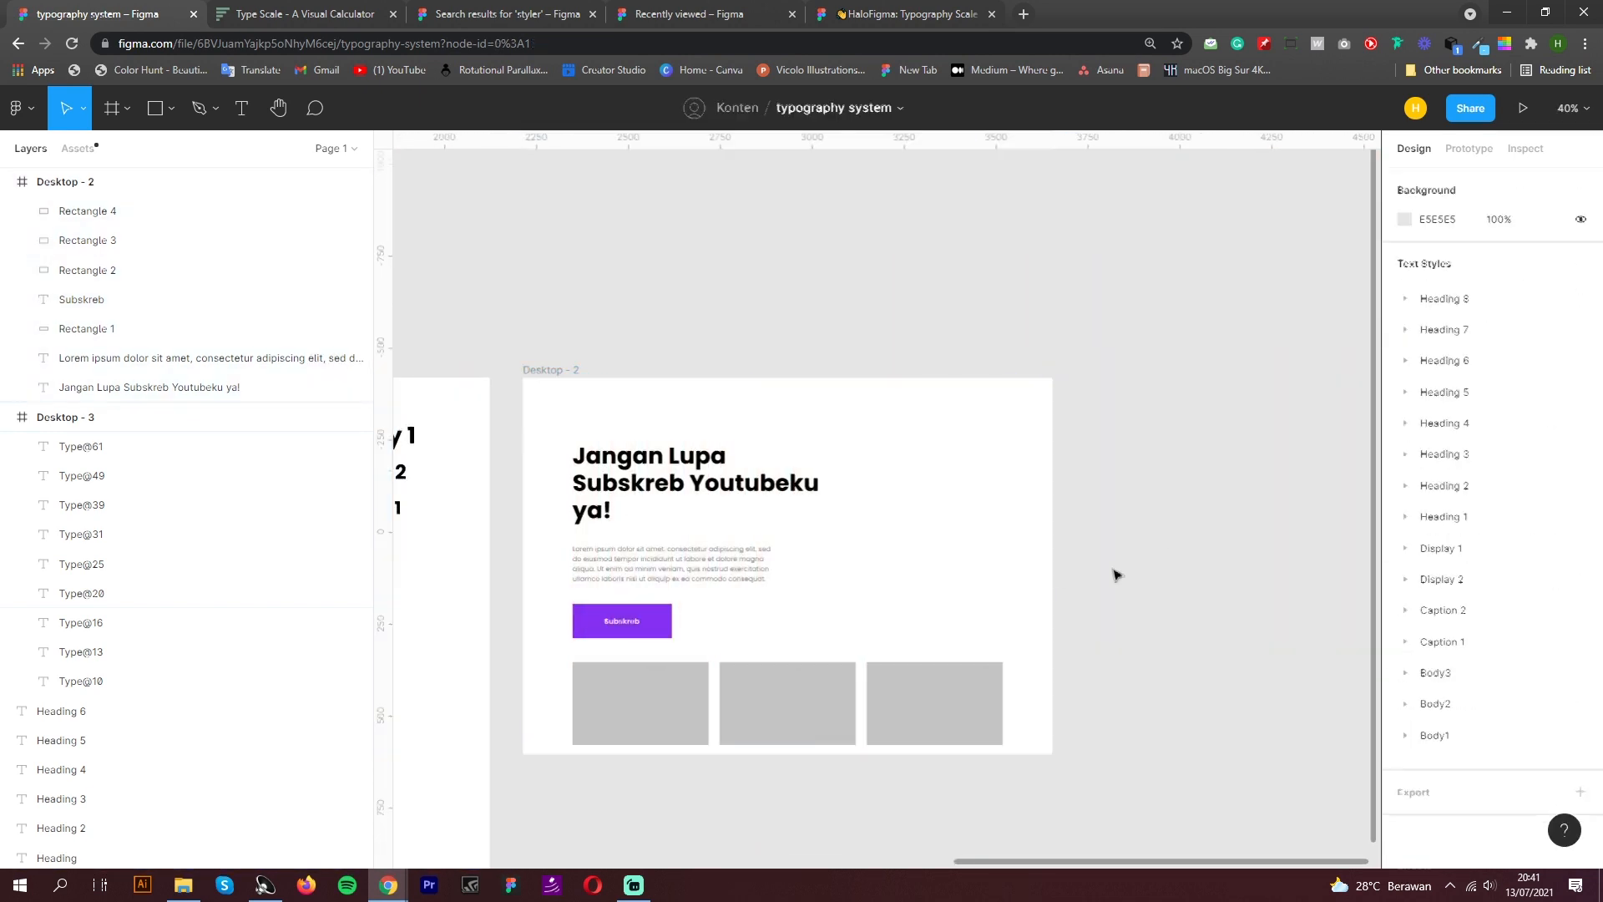
Add the title "Youtube Channel" near the top of the first grey card and apply the Heading 6/Semibold text style
{"action": "scroll", "coordinate": [666, 686], "scroll_direction": "up", "scroll_amount": 1}
{"action": "left_click", "coordinate": [660, 693]}
{"action": "scroll", "coordinate": [807, 715], "scroll_direction": "down", "scroll_amount": 1}
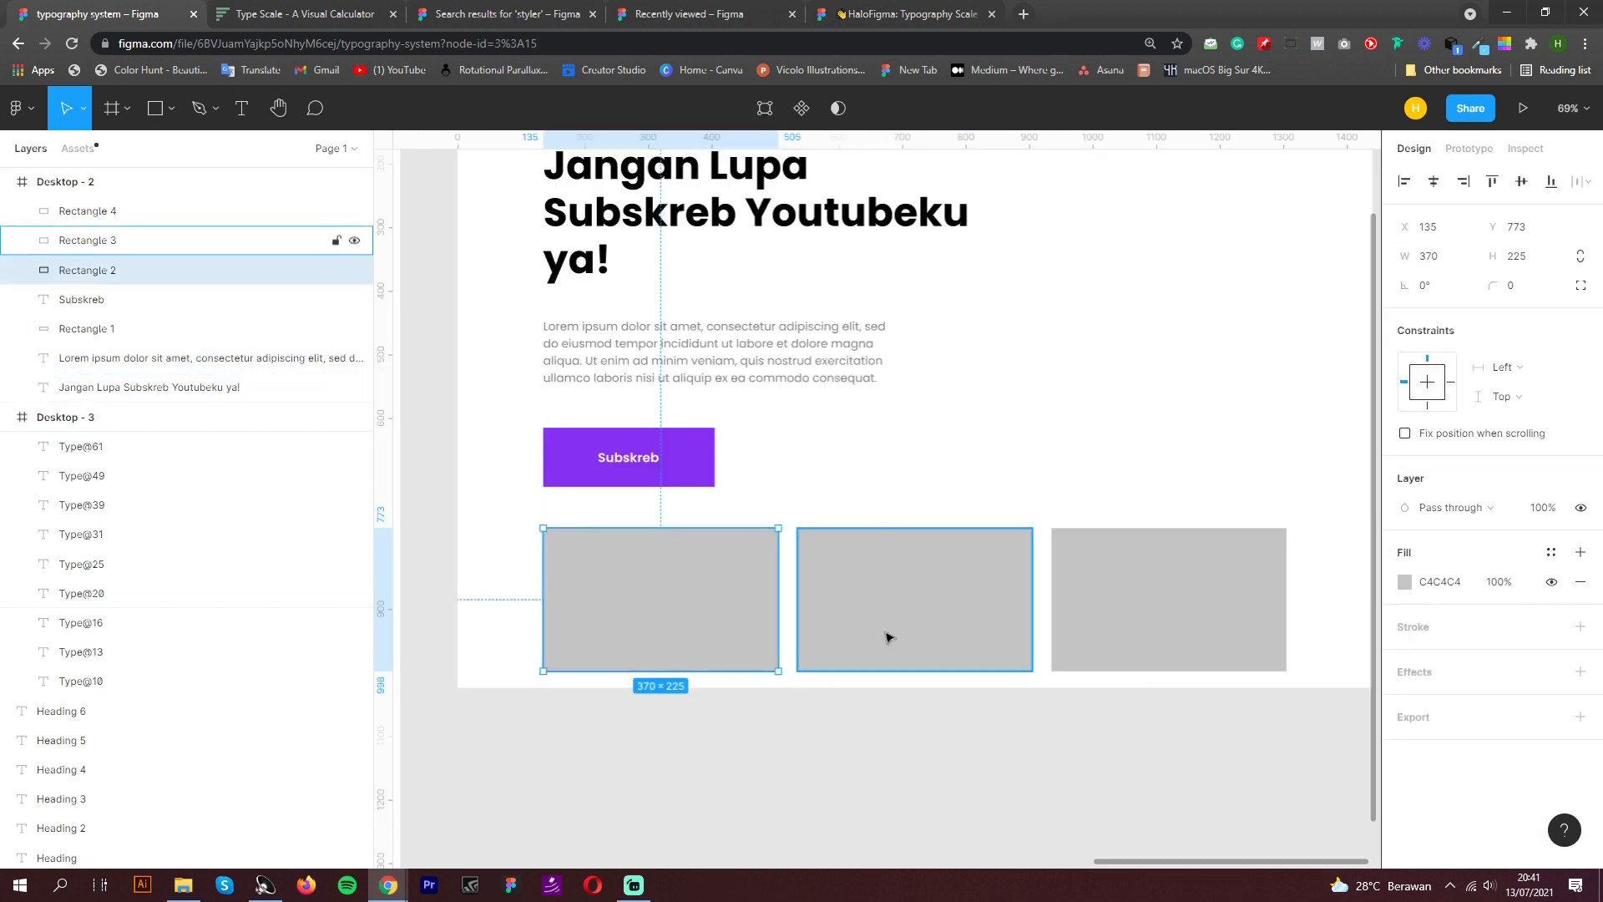
{"action": "left_click", "coordinate": [998, 602]}
{"action": "left_click", "coordinate": [1178, 610]}
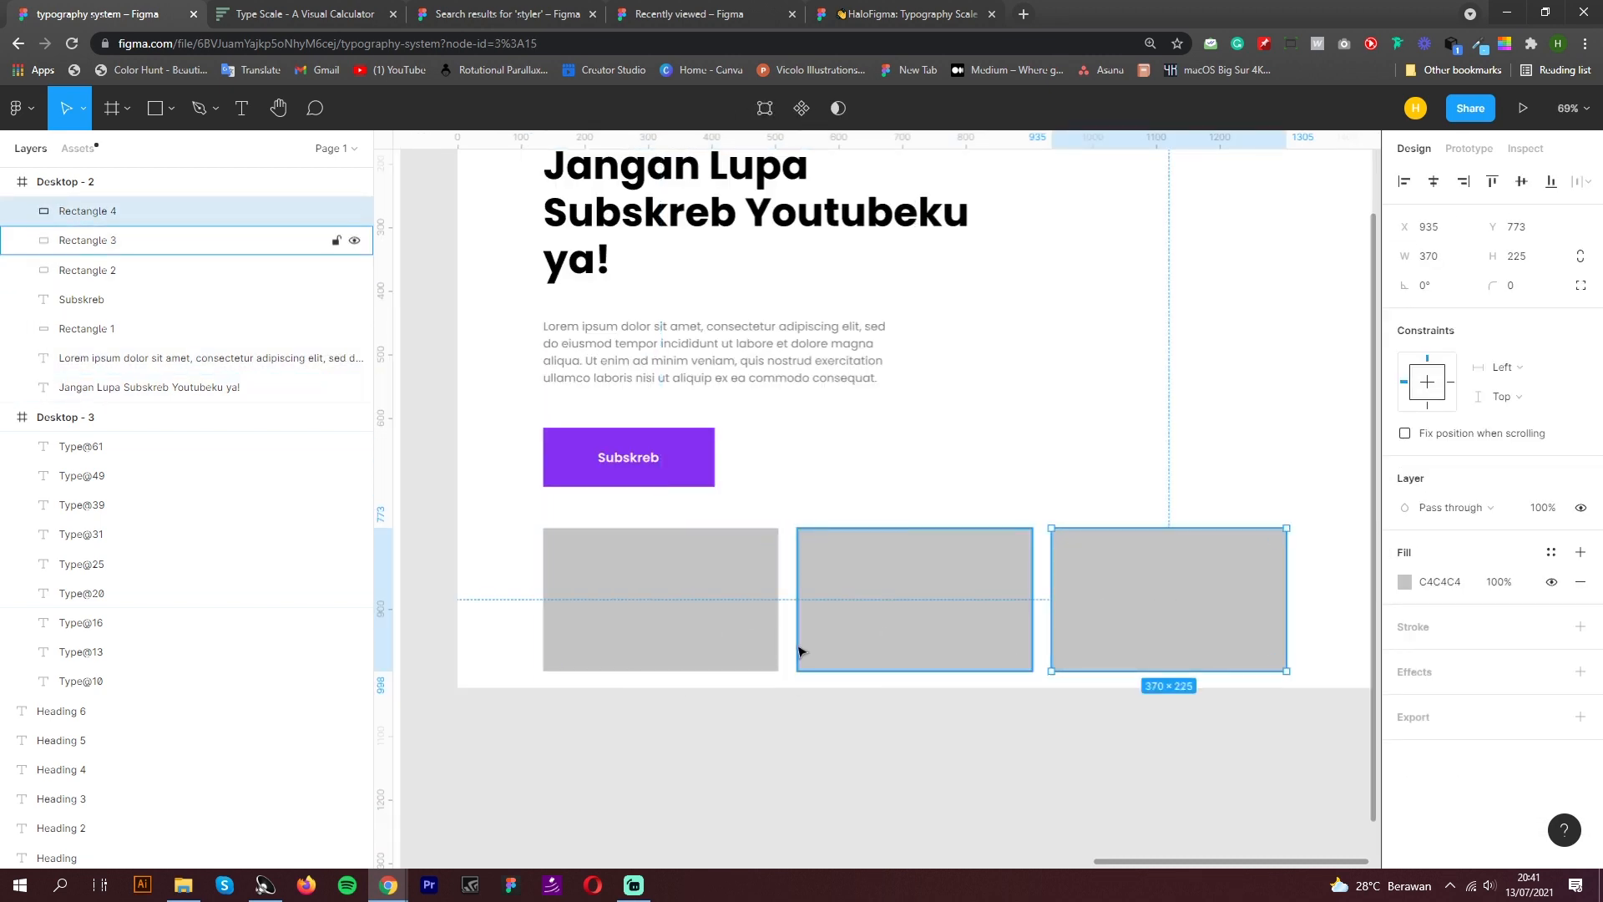
{"action": "key", "text": "t"}
{"action": "left_click", "coordinate": [618, 576]}
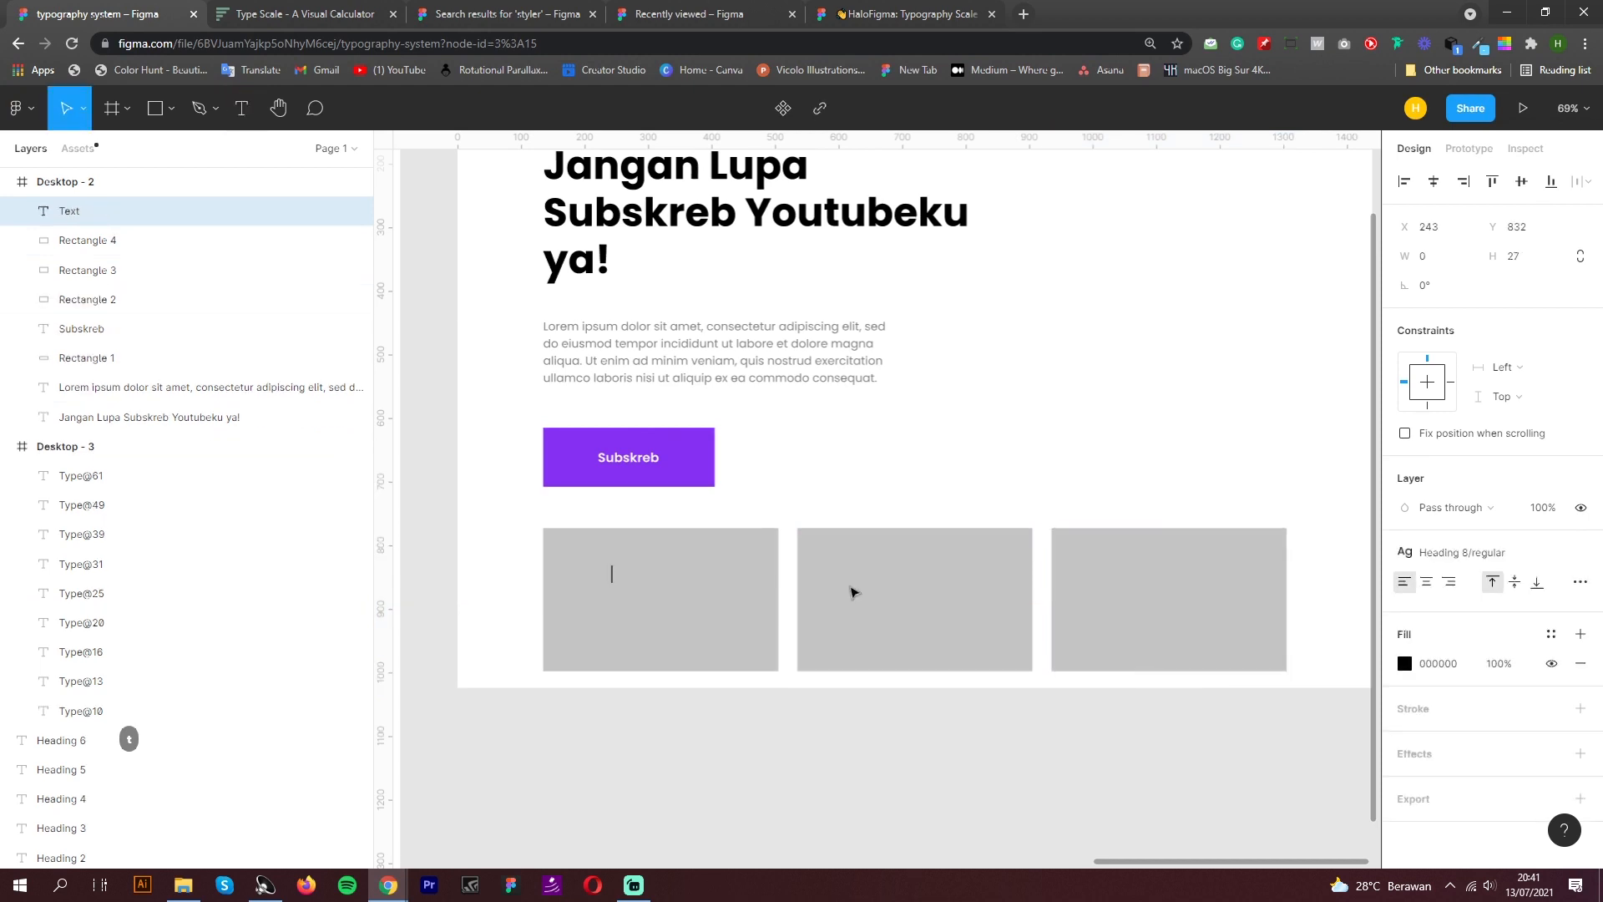
{"action": "type", "text": "Youtube Cha"}
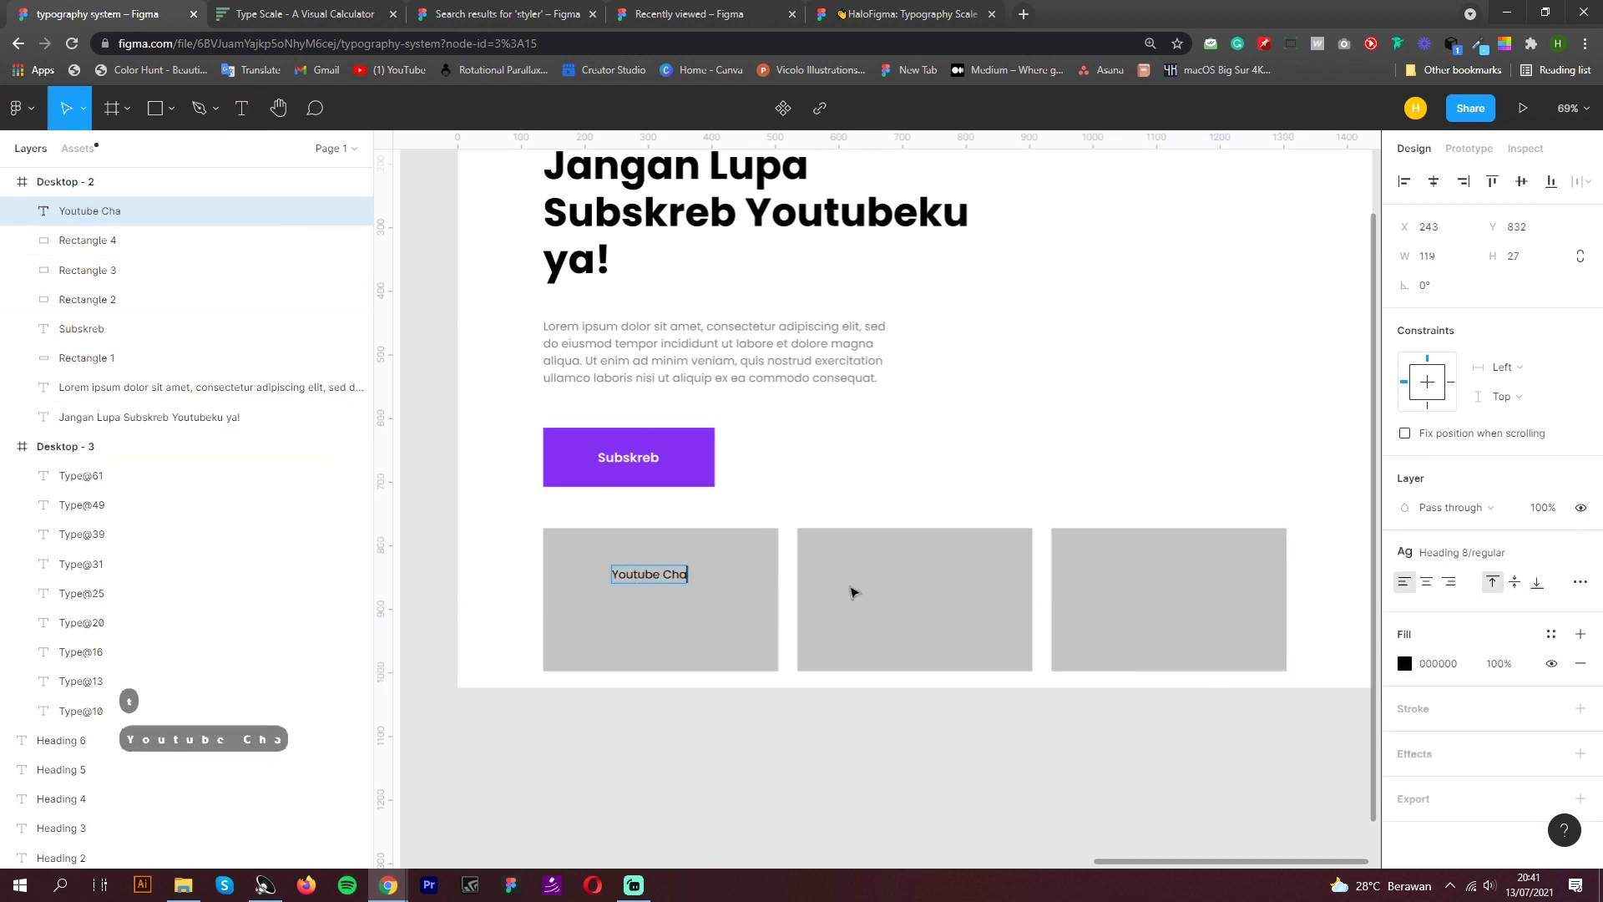
{"action": "type", "text": "nnel"}
{"action": "key", "text": "Escape"}
{"action": "left_click", "coordinate": [1469, 552]}
{"action": "left_click", "coordinate": [1524, 778]}
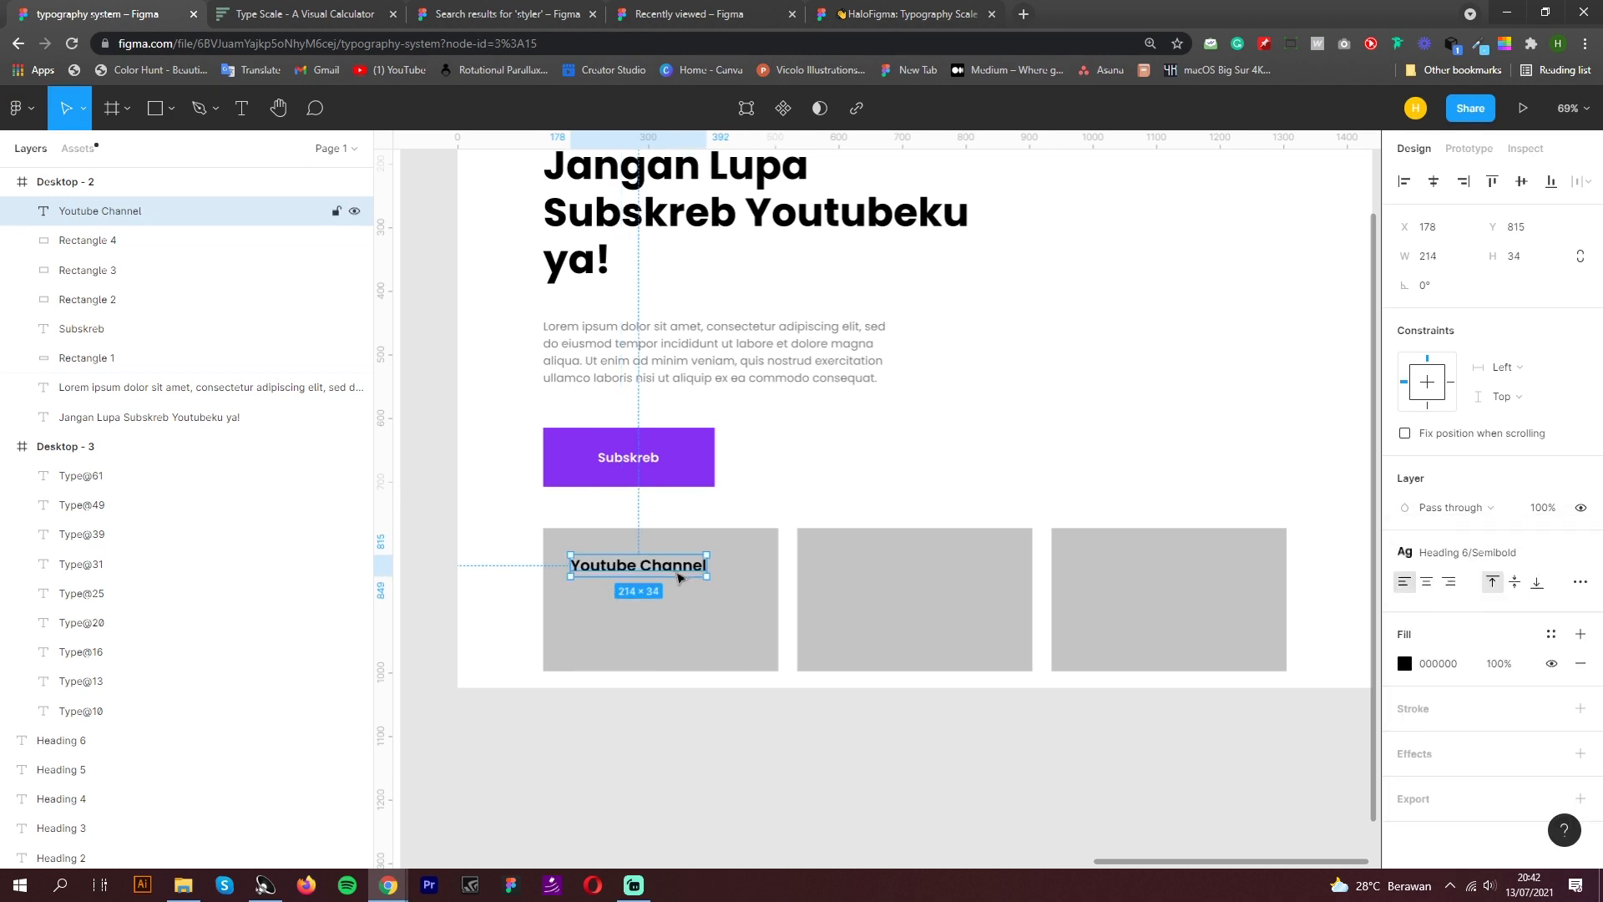
Copy the Lorem ipsum paragraph onto the first grey card, stacked above its rectangle, and place it below the Youtube Channel title
{"action": "left_click", "coordinate": [698, 362]}
{"action": "key", "text": "ctrl+c"}
{"action": "key", "text": "ctrl+v"}
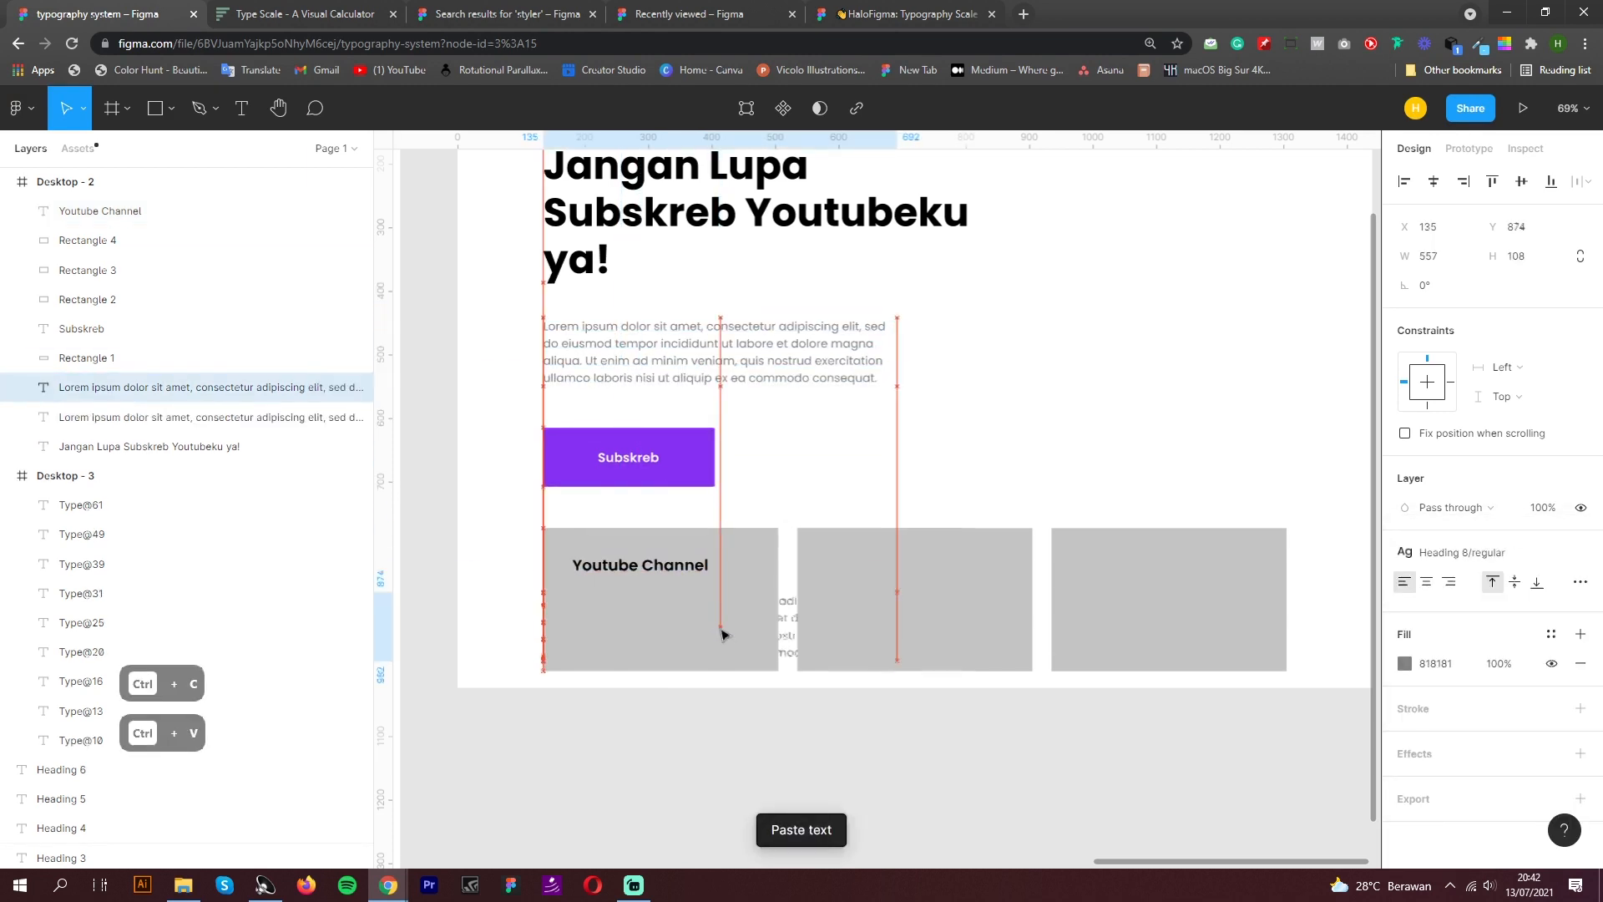
{"action": "key", "text": "ctrl+x"}
{"action": "left_click", "coordinate": [687, 632]}
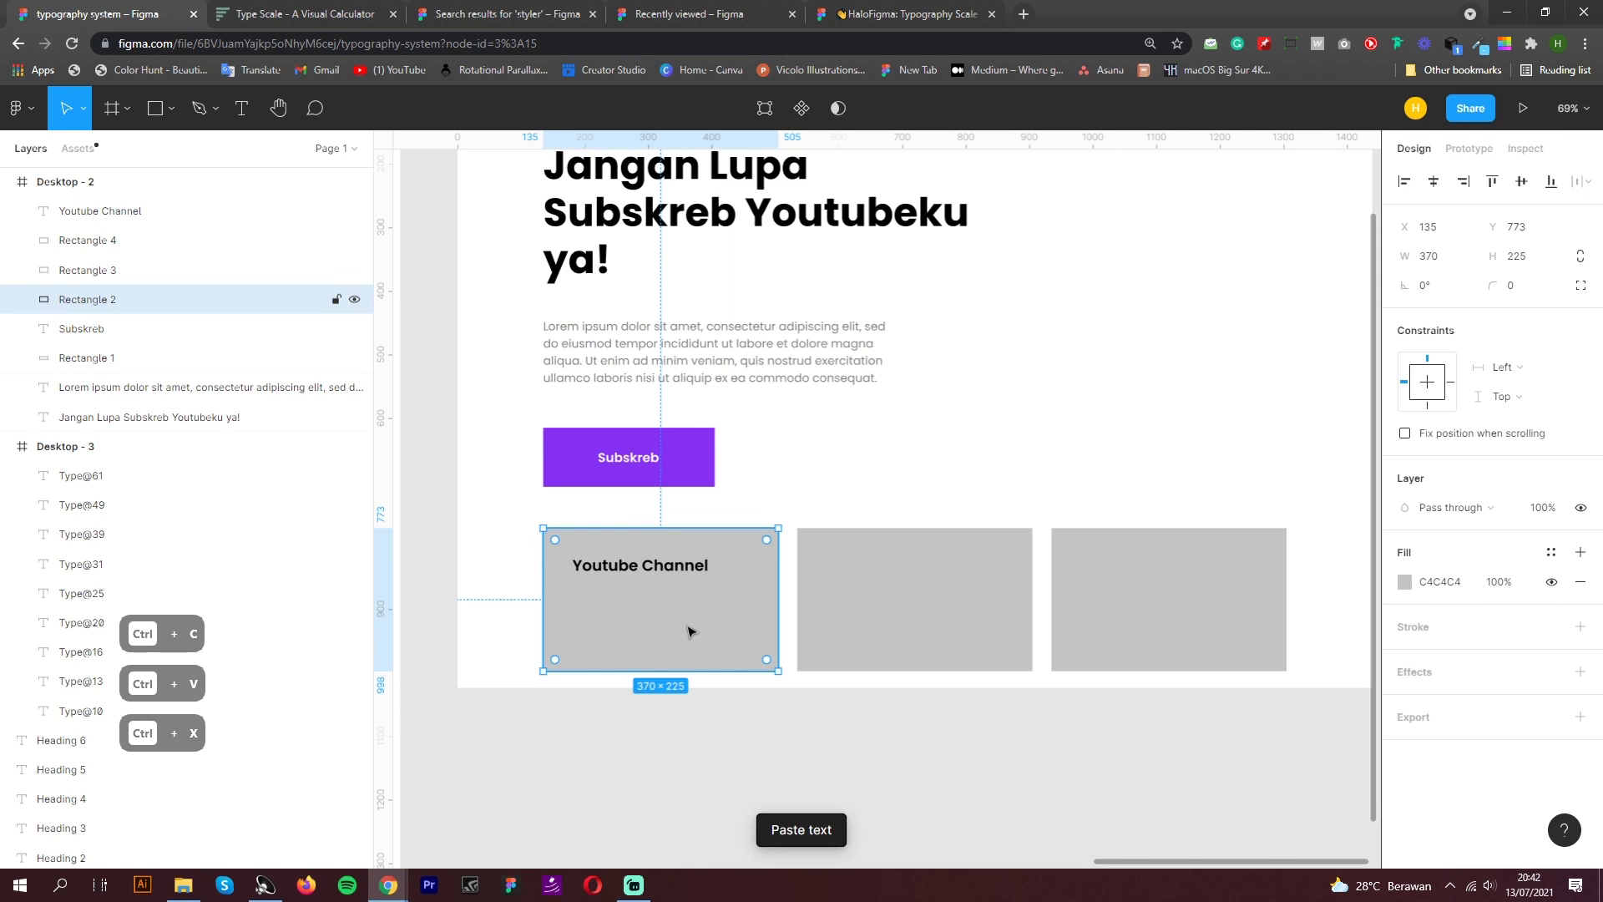
{"action": "key", "text": "ctrl+v"}
{"action": "left_click_drag", "start_coordinate": [619, 623], "coordinate": [617, 631]}
Check the text style assigned to the Youtube Channel card title
{"action": "left_click", "coordinate": [636, 565]}
{"action": "left_click", "coordinate": [1475, 553]}
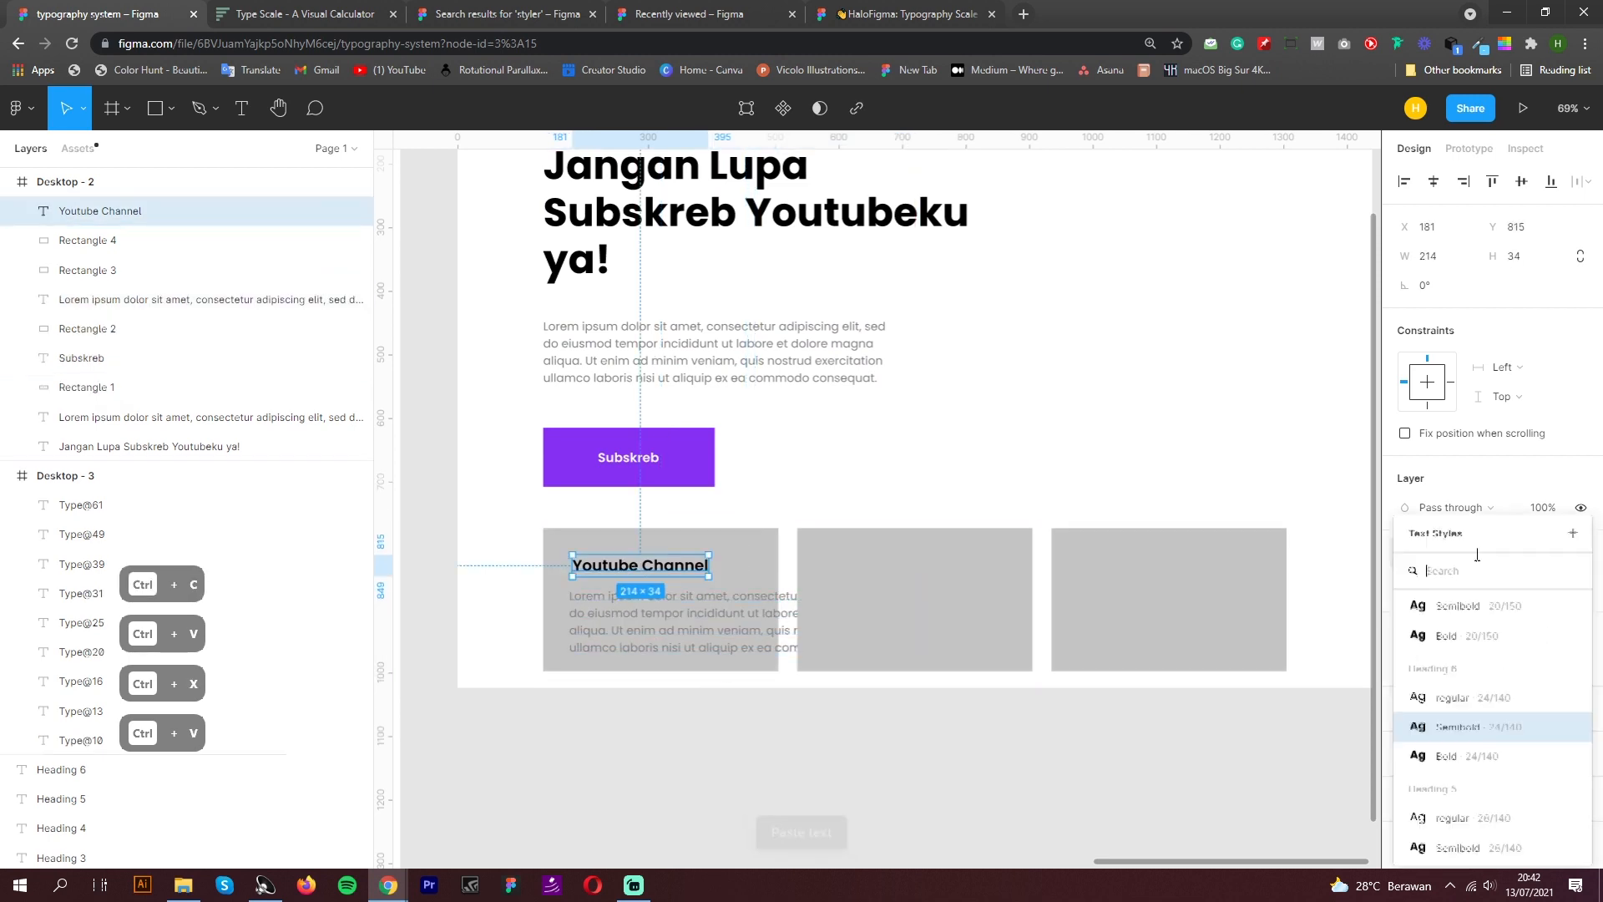
{"action": "left_click", "coordinate": [1553, 727]}
Apply the Body3/regular text style to the card paragraph and narrow it to about 291 px wide to fit the first card
{"action": "left_click", "coordinate": [842, 612]}
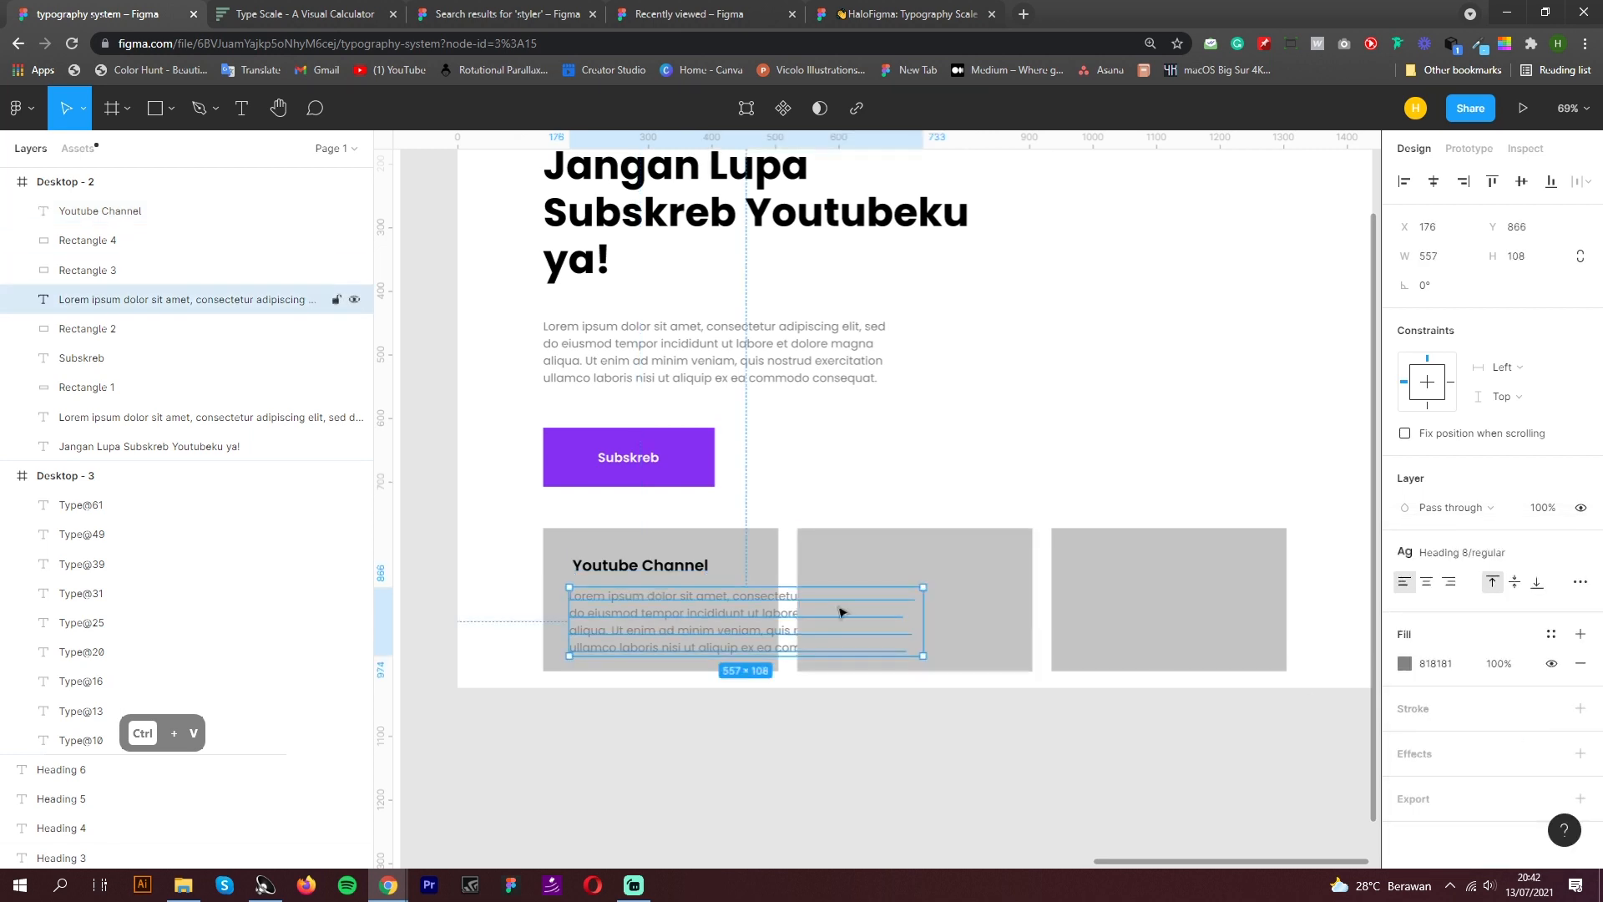
{"action": "left_click", "coordinate": [1475, 553]}
{"action": "scroll", "coordinate": [1511, 773], "scroll_direction": "down", "scroll_amount": 3}
{"action": "scroll", "coordinate": [1506, 772], "scroll_direction": "down", "scroll_amount": 5}
{"action": "left_click", "coordinate": [1461, 754]}
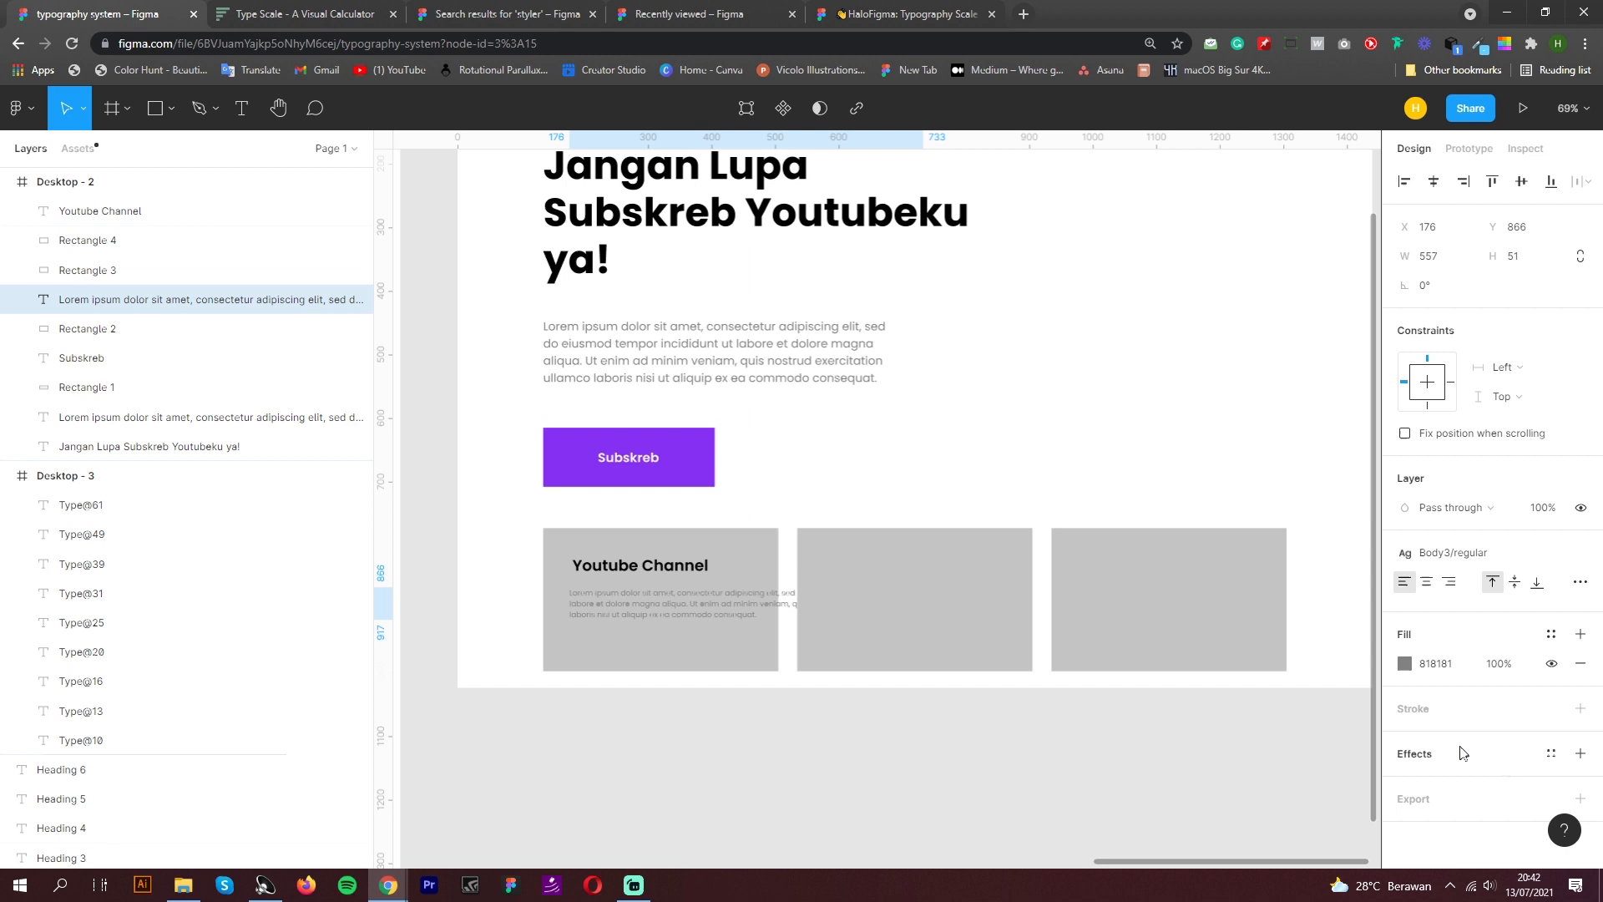
{"action": "left_click_drag", "start_coordinate": [924, 605], "coordinate": [755, 625]}
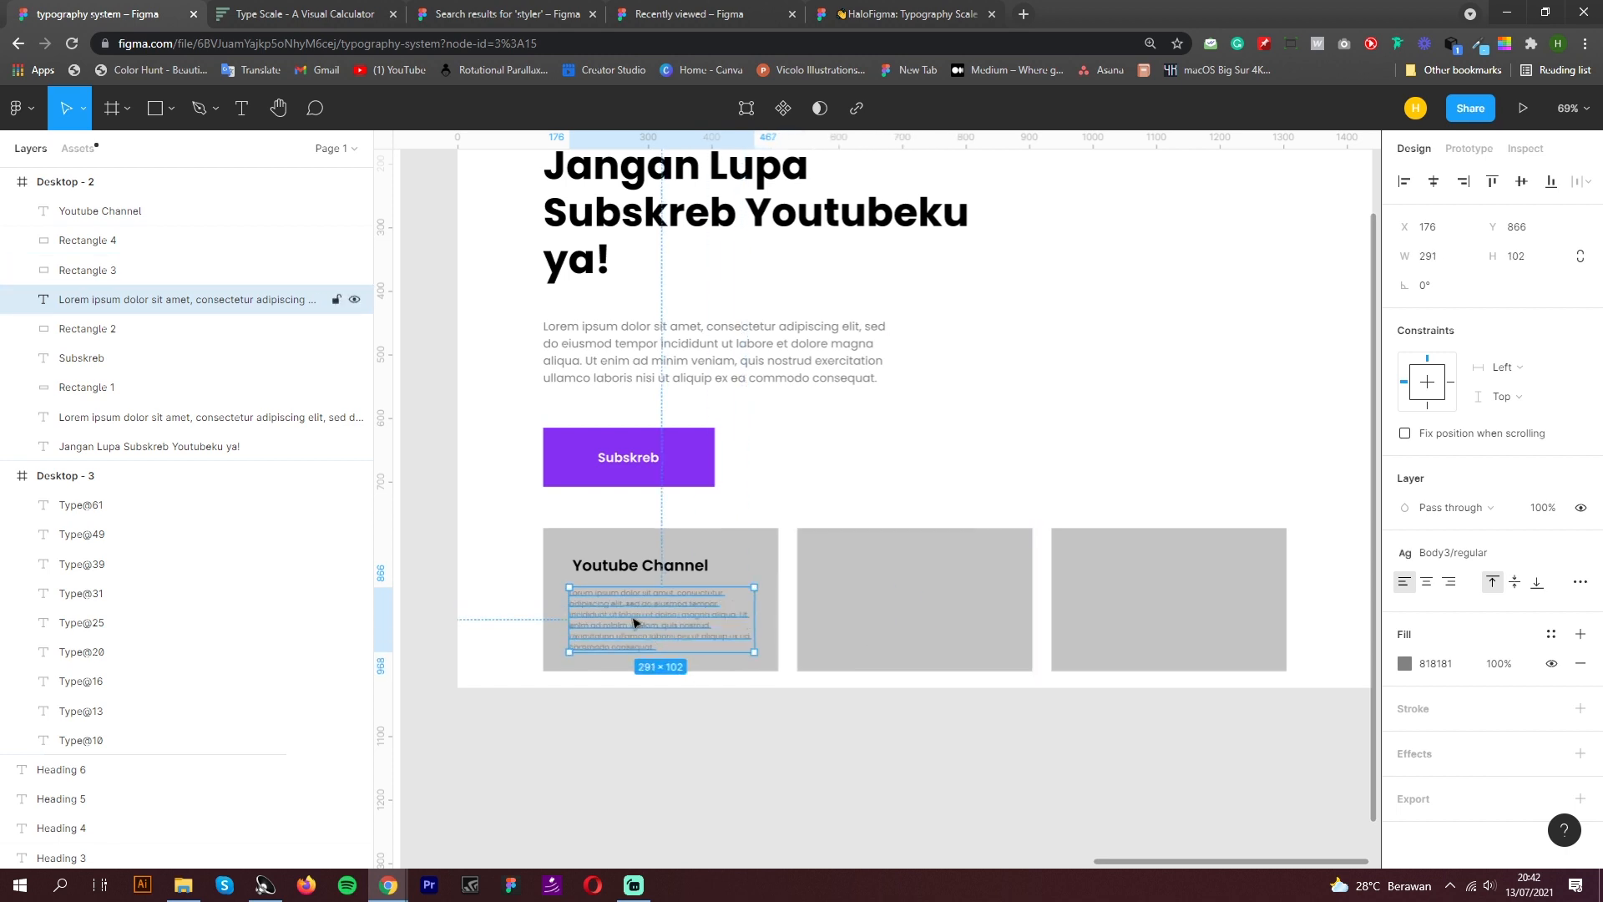
Lighten the first card's fill to a very light grey
{"action": "left_click", "coordinate": [642, 575]}
{"action": "left_click", "coordinate": [655, 564], "text": "shift"}
{"action": "left_click", "coordinate": [753, 567]}
{"action": "left_click", "coordinate": [1405, 582]}
{"action": "left_click_drag", "start_coordinate": [1167, 457], "coordinate": [1129, 428]}
Duplicate the first card's Youtube Channel title and paragraph into the second and third cards
{"action": "left_click", "coordinate": [624, 624], "text": "shift"}
{"action": "key", "text": "ctrl+c"}
{"action": "key", "text": "ctrl+v"}
{"action": "left_click_drag", "start_coordinate": [625, 626], "coordinate": [879, 626]}
{"action": "key", "text": "ctrl+c"}
{"action": "key", "text": "ctrl+v"}
{"action": "left_click_drag", "start_coordinate": [860, 626], "coordinate": [1111, 626]}
Match the second and third cards' fill to the first card's light grey by sampling its colour
{"action": "left_click", "coordinate": [1017, 616]}
{"action": "key", "text": "i"}
{"action": "left_click", "coordinate": [769, 601]}
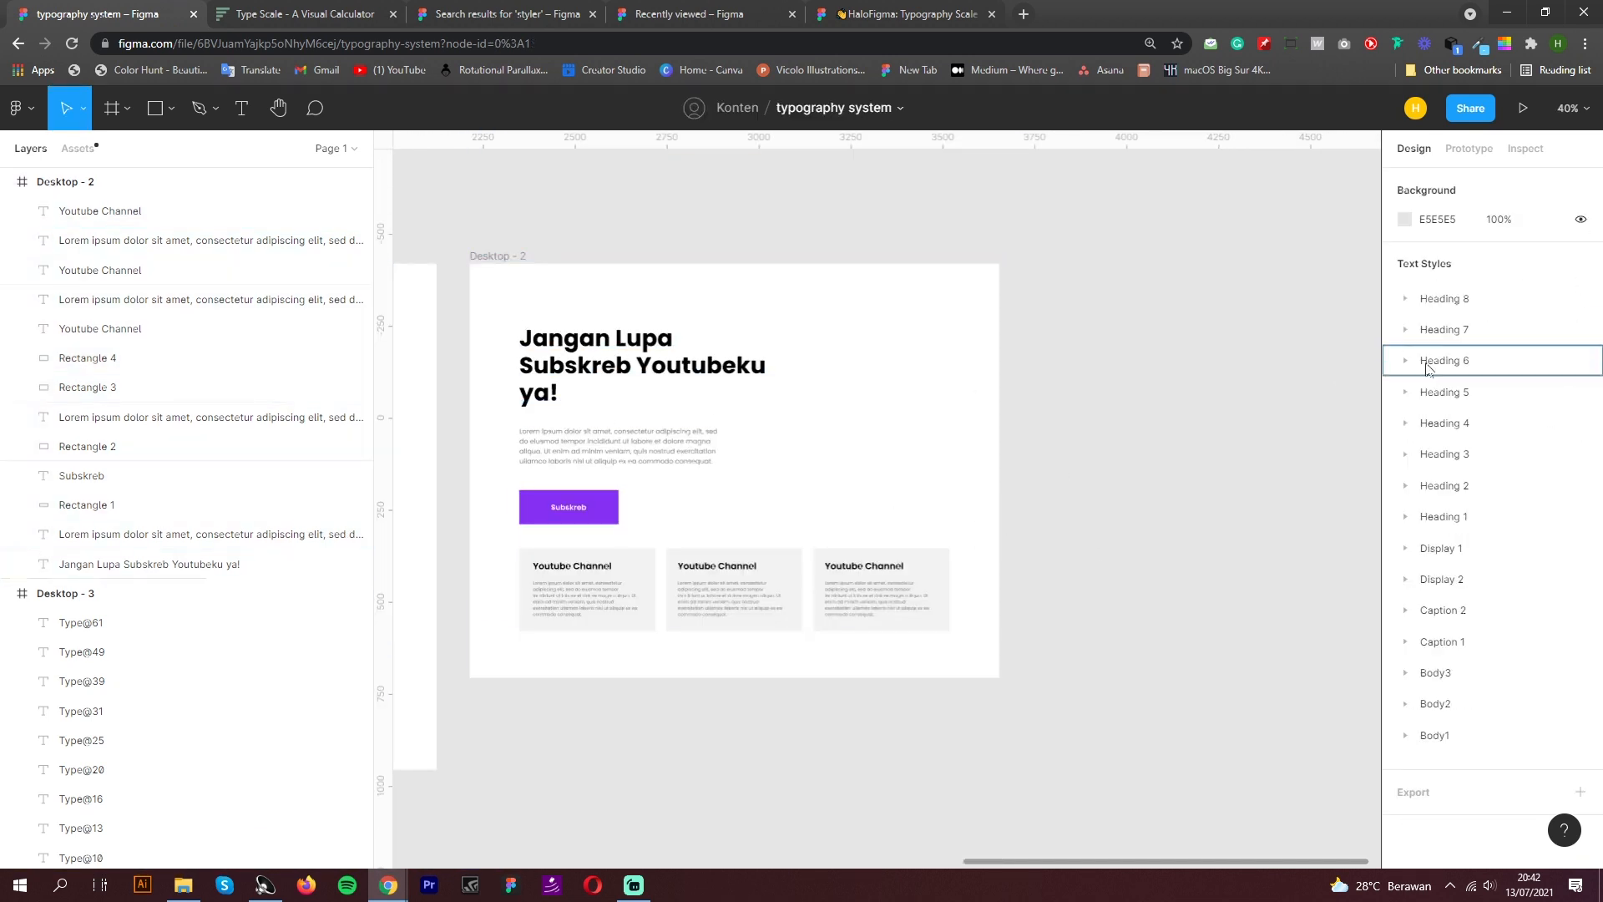
Examine the Display 1 style variants and the order of the text styles available for the headline
{"action": "left_click", "coordinate": [1408, 547]}
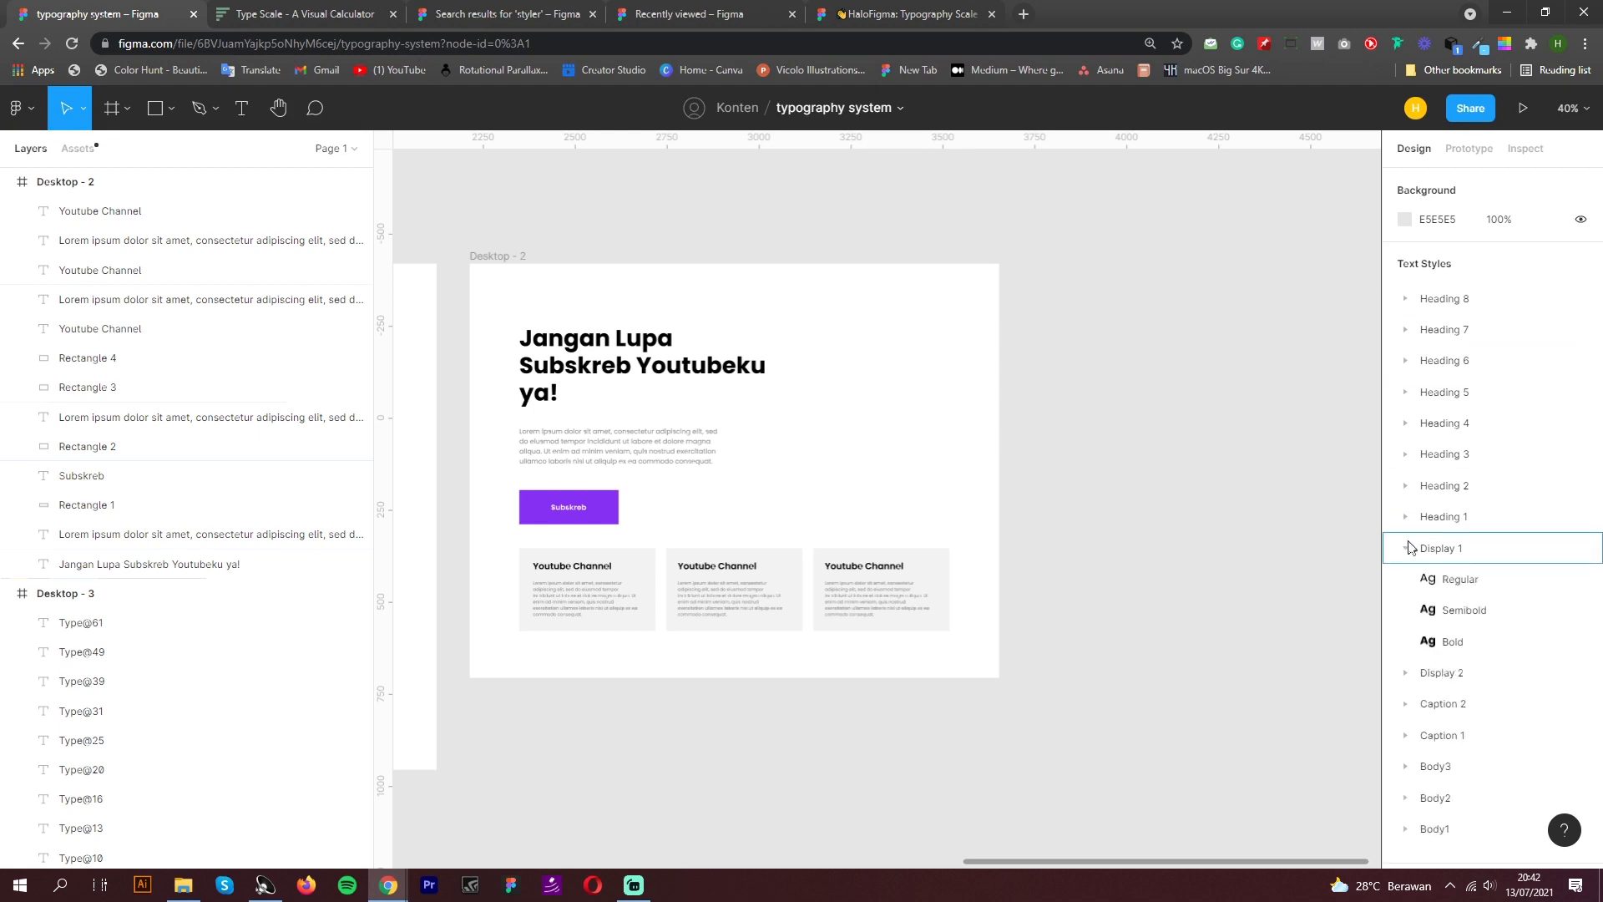
{"action": "left_click", "coordinate": [1410, 554]}
{"action": "left_click", "coordinate": [624, 378]}
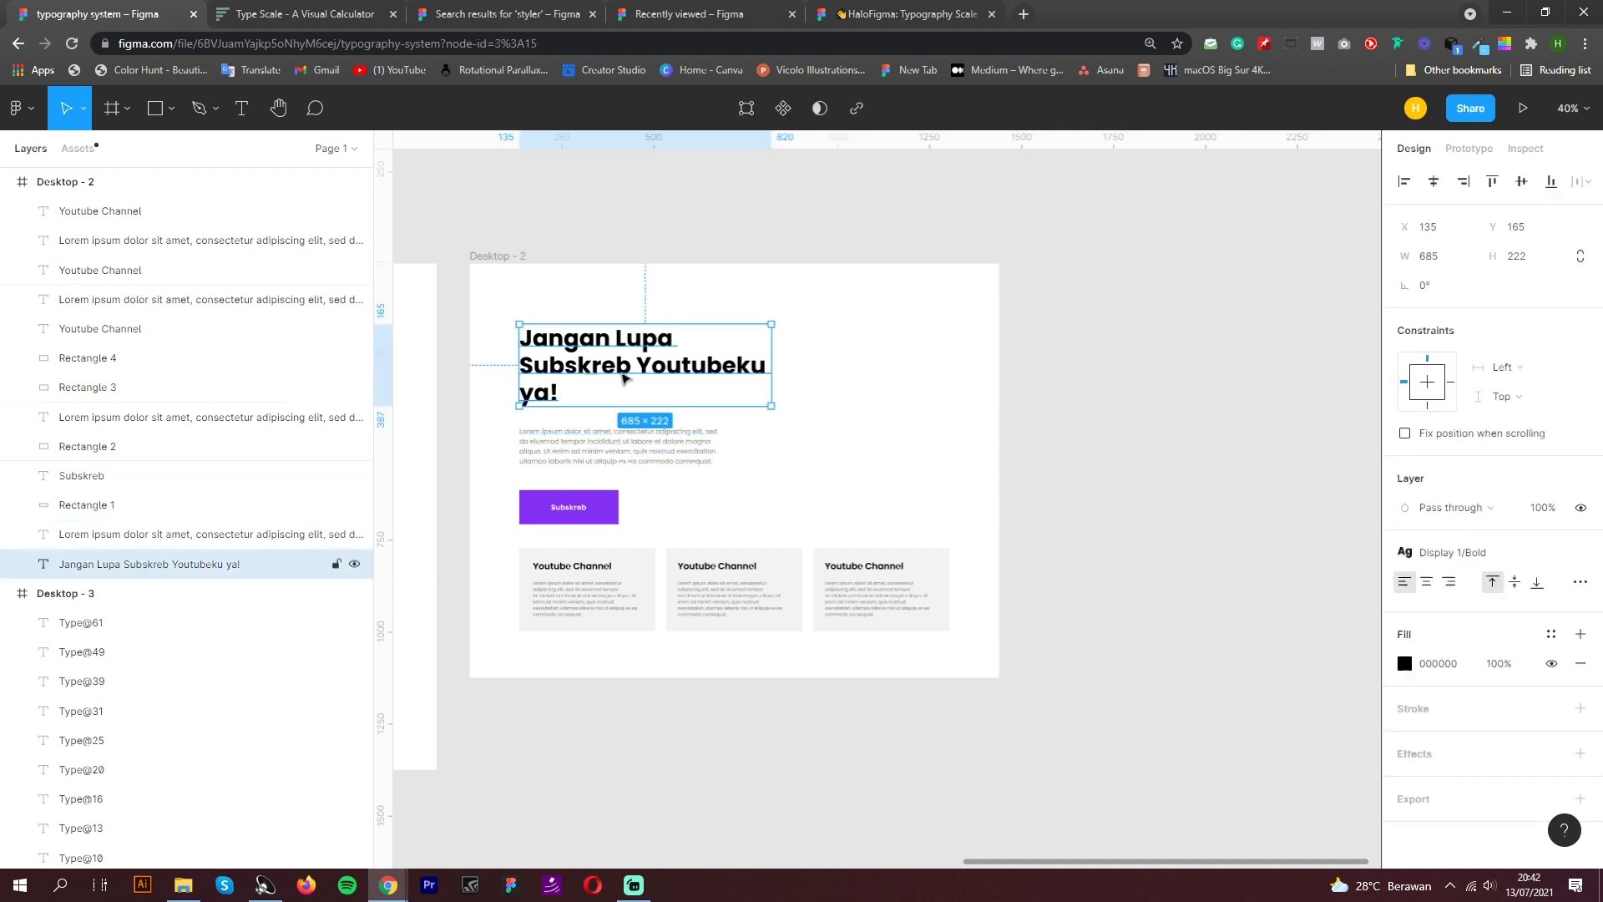
{"action": "left_click", "coordinate": [1480, 550]}
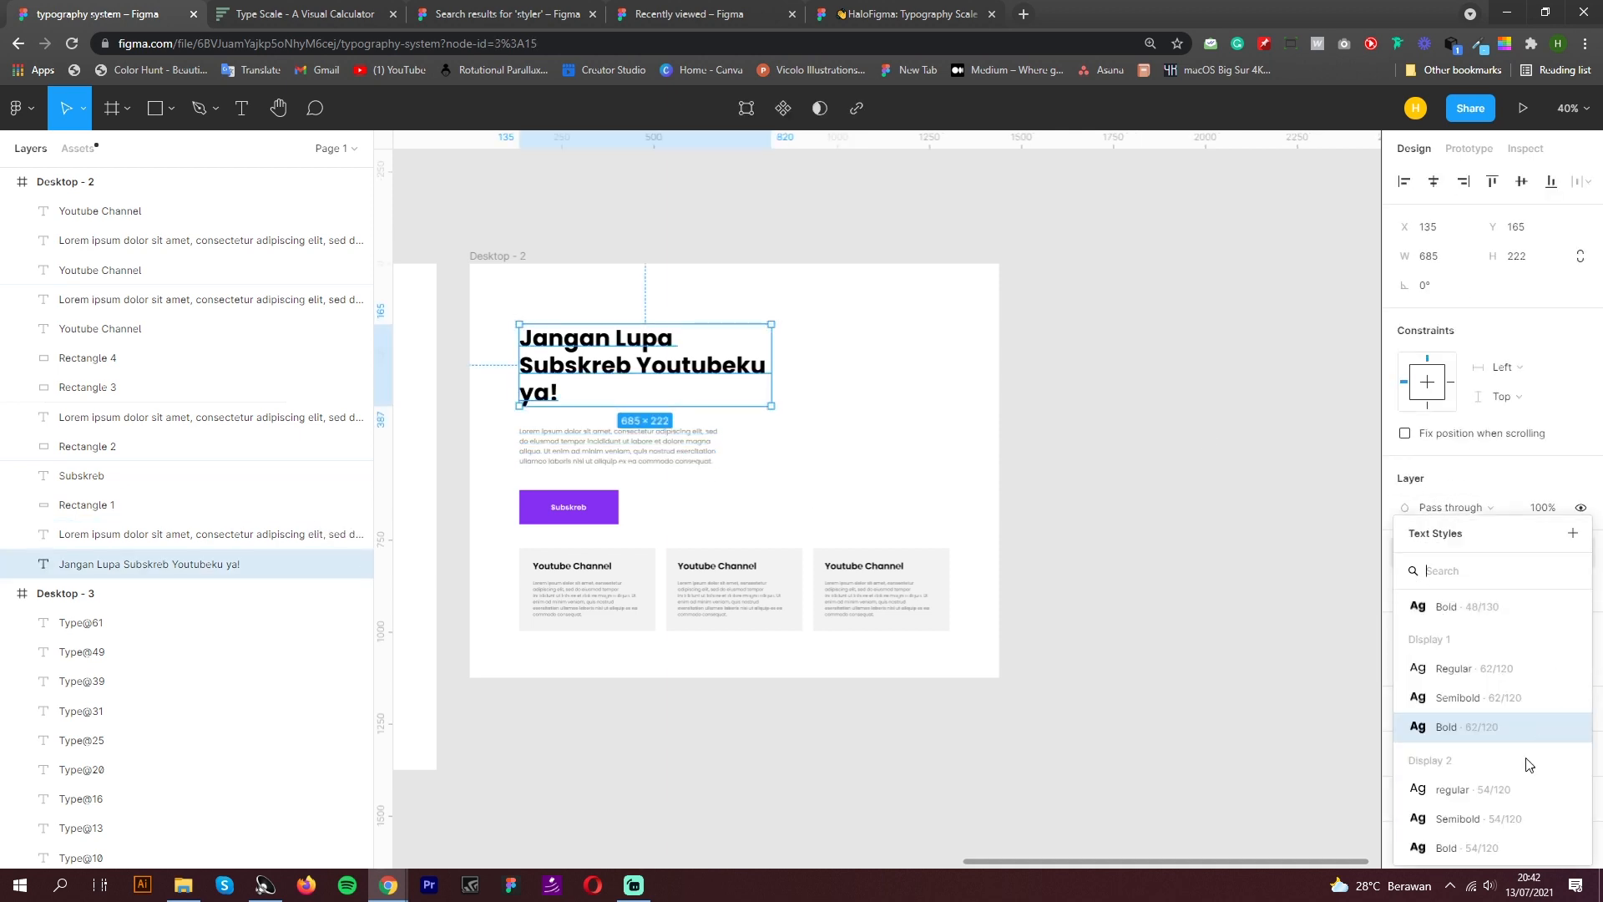
{"action": "scroll", "coordinate": [1527, 764], "scroll_direction": "down", "scroll_amount": 2}
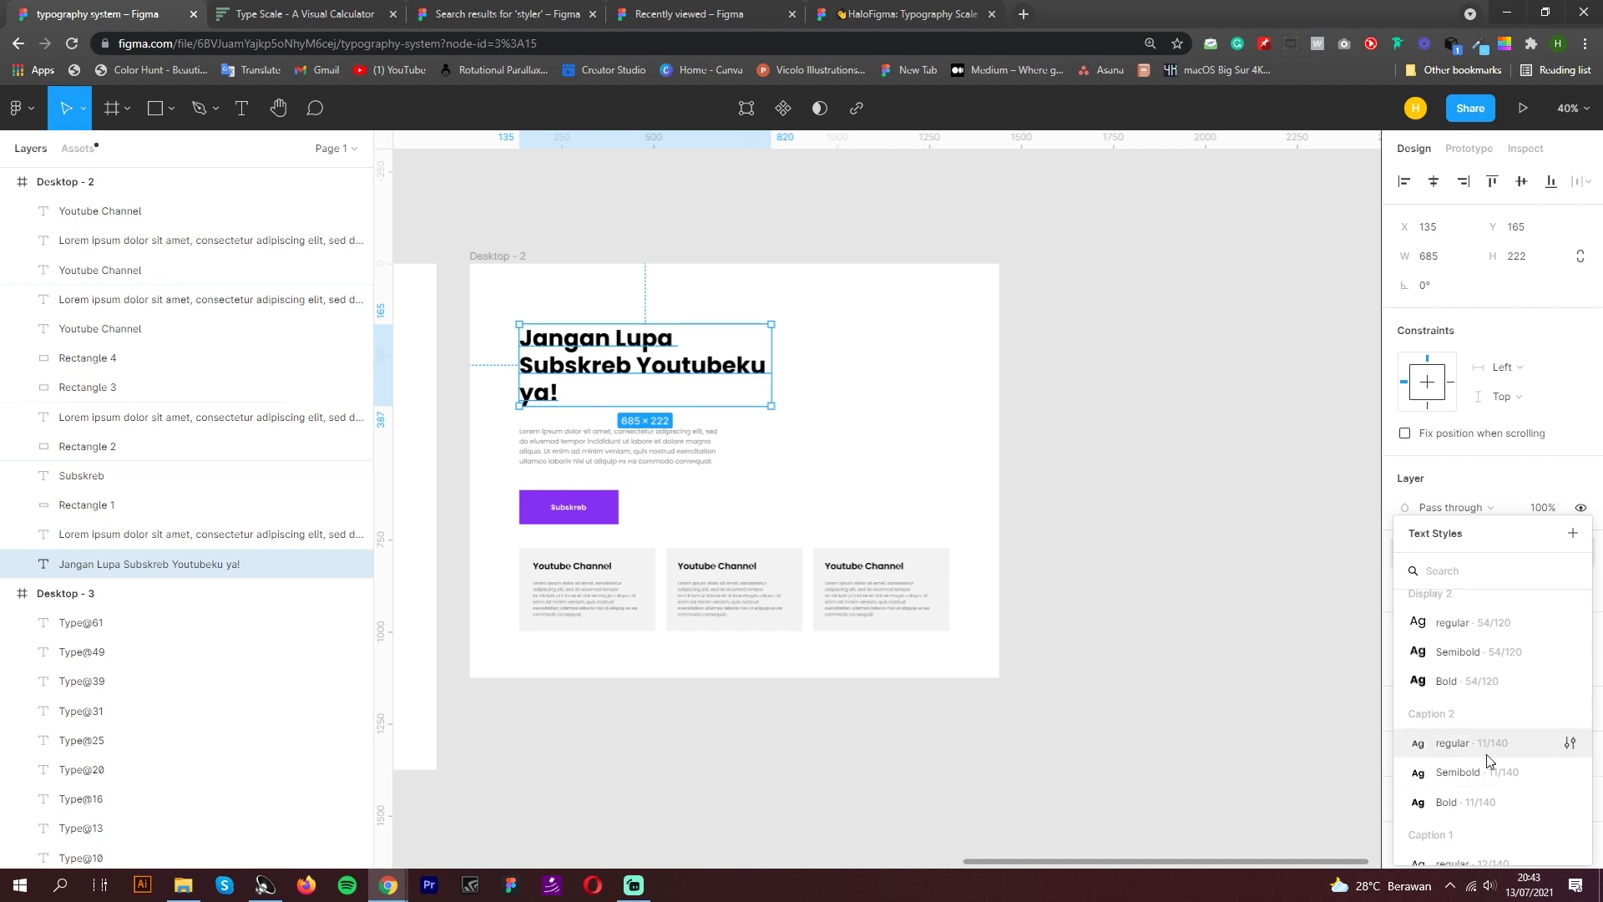
{"action": "scroll", "coordinate": [1486, 759], "scroll_direction": "down", "scroll_amount": 5}
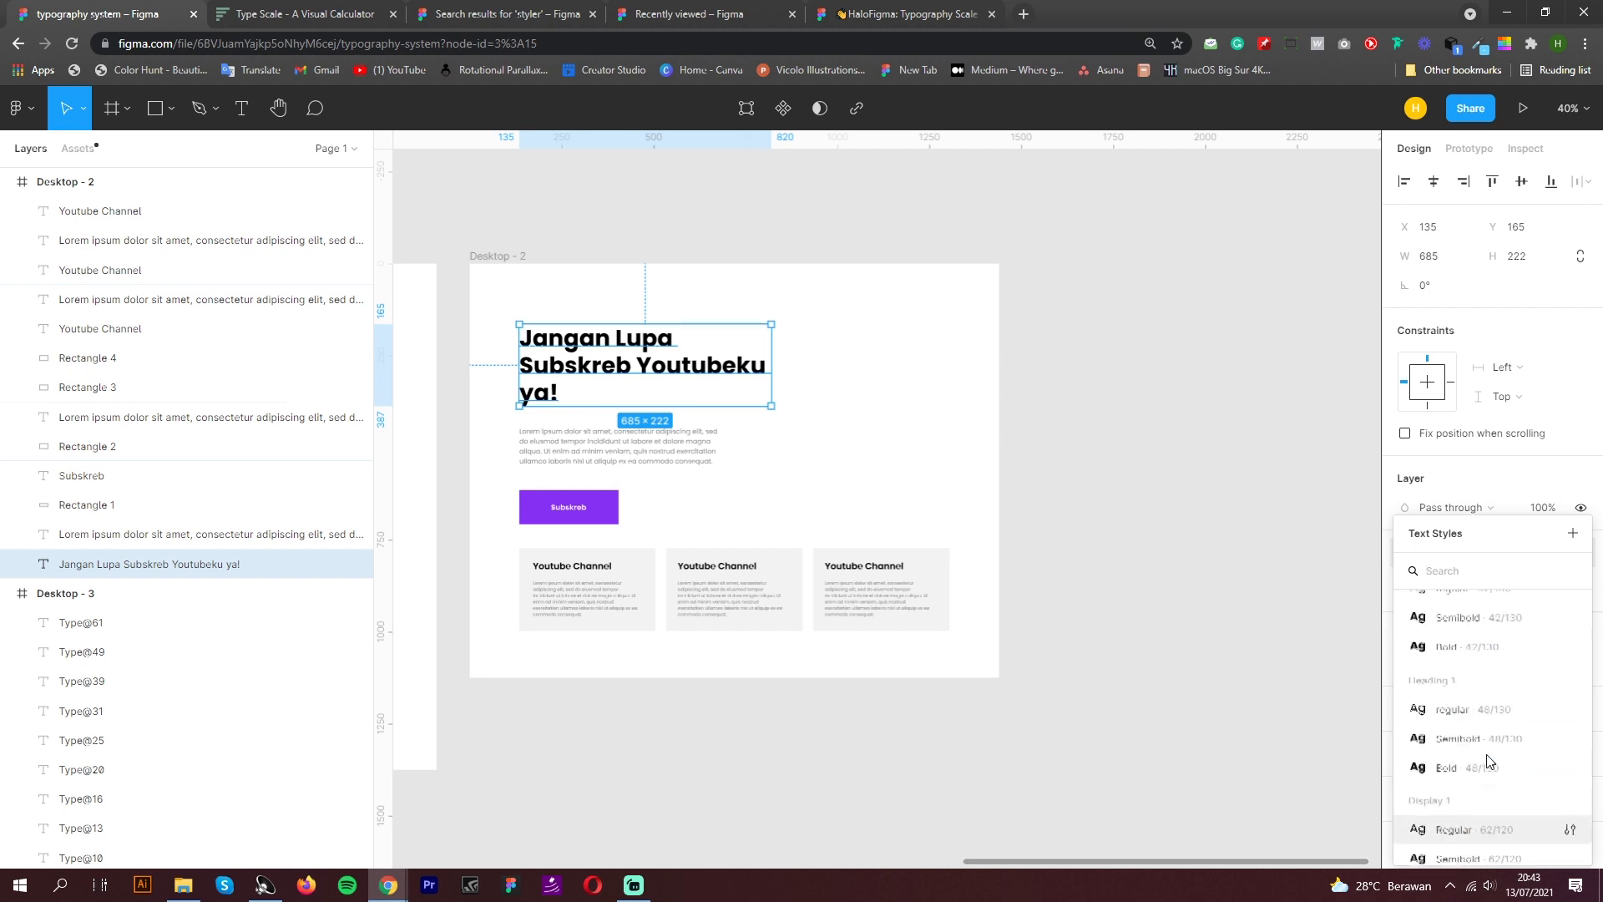
{"action": "scroll", "coordinate": [1486, 760], "scroll_direction": "up", "scroll_amount": 3}
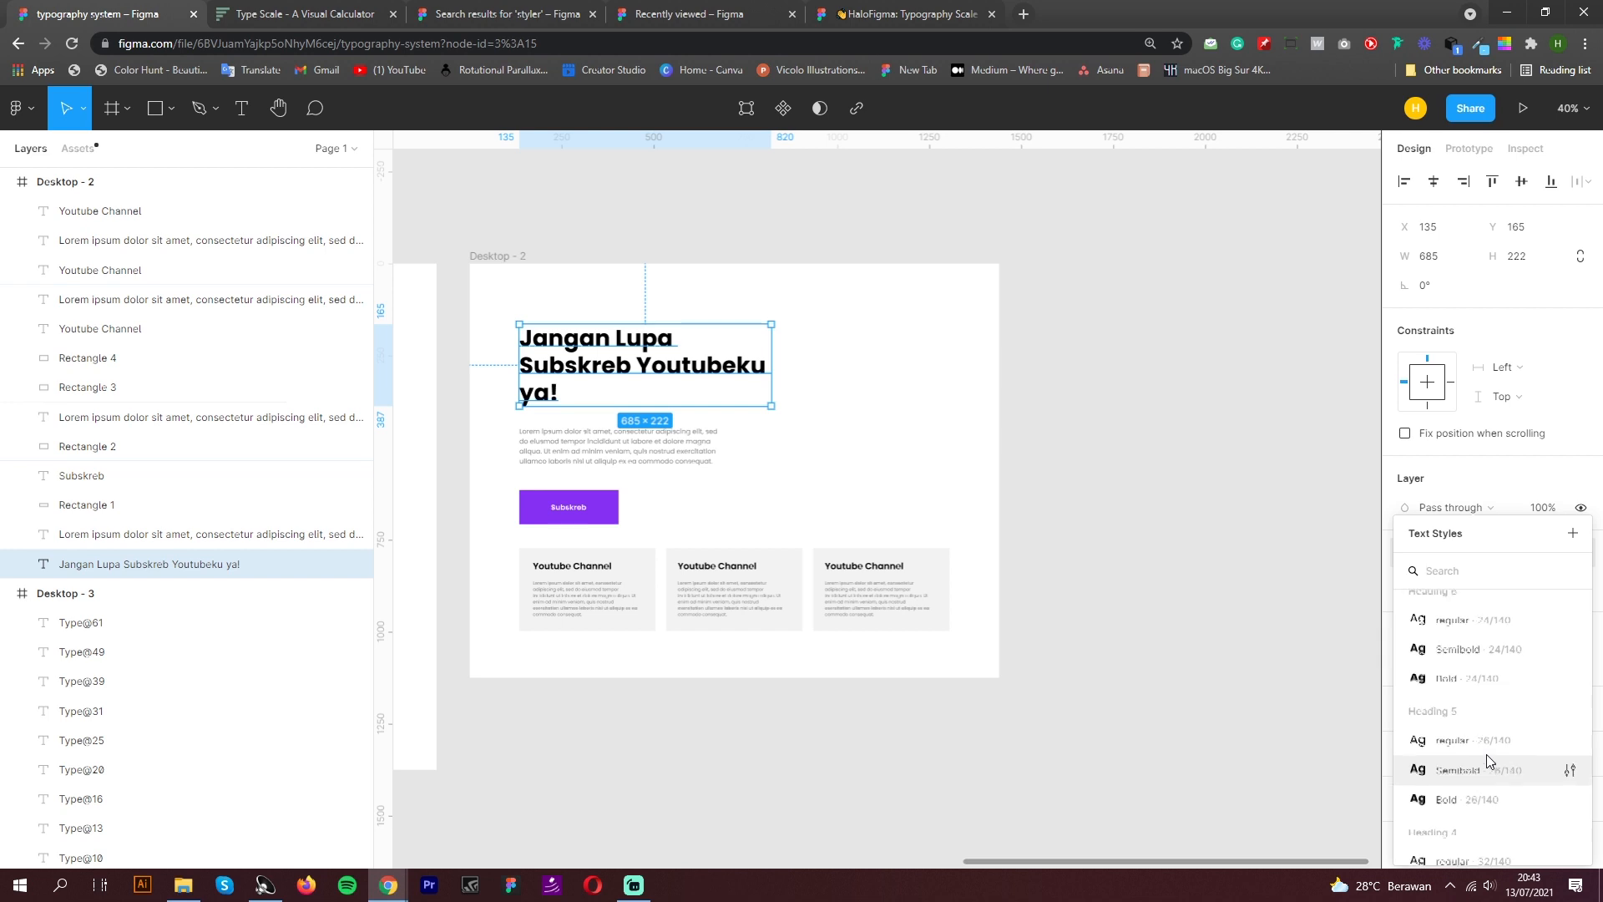
{"action": "scroll", "coordinate": [1492, 776], "scroll_direction": "down", "scroll_amount": 1}
{"action": "left_click", "coordinate": [1260, 536]}
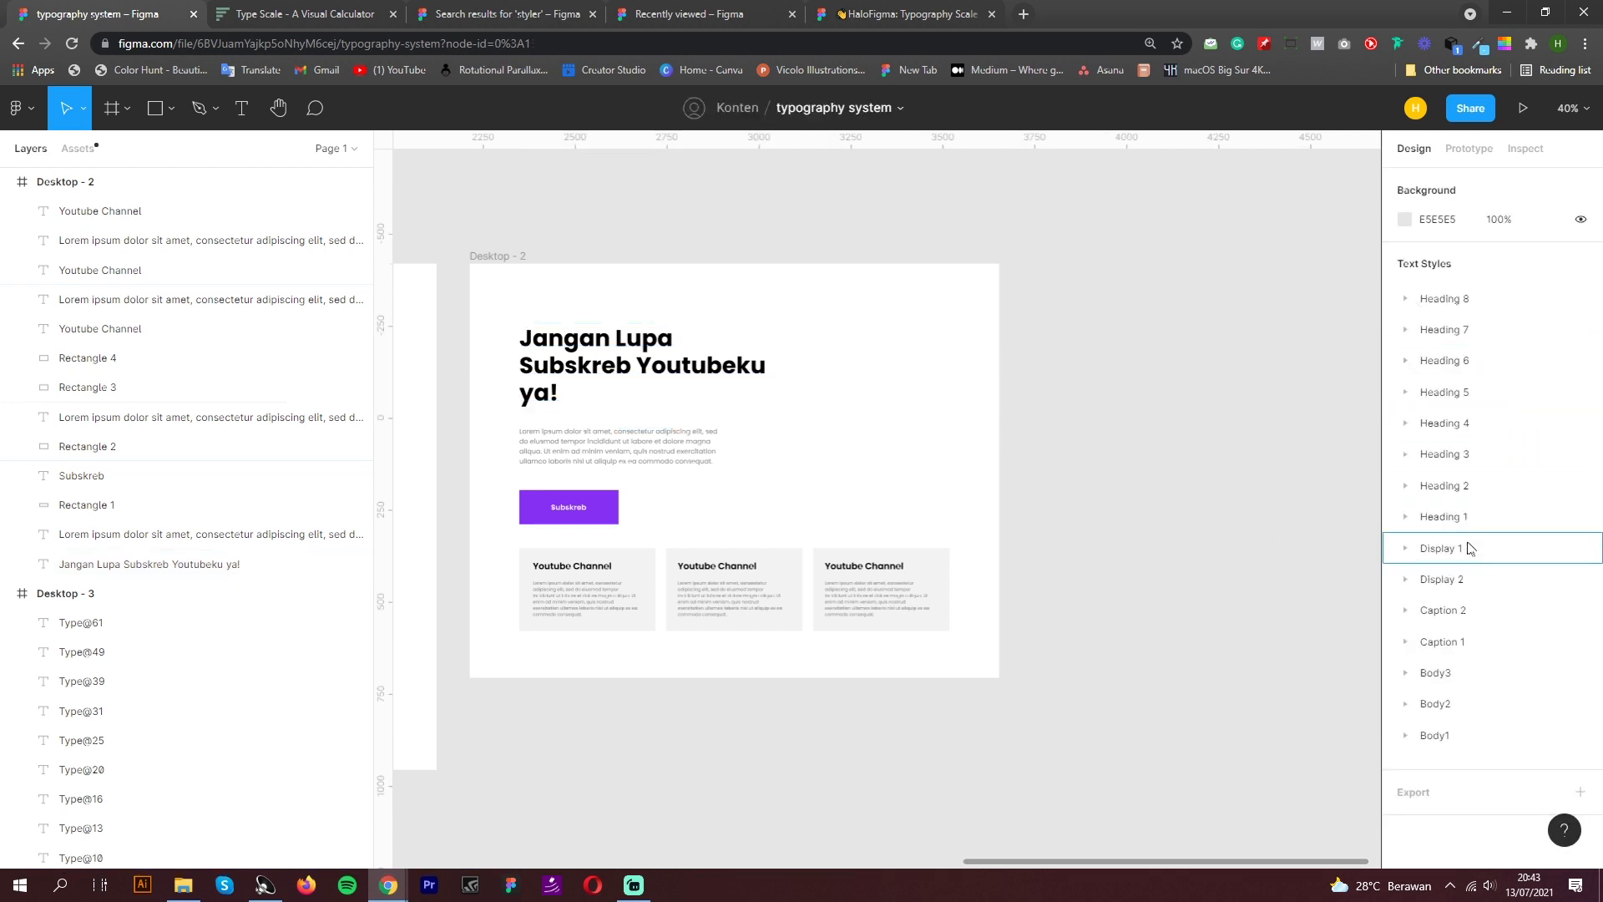
Reorder the text styles so Display 1 and Display 2 come first, followed by Heading 1 through Heading 8 in ascending order
{"action": "left_click_drag", "start_coordinate": [1467, 519], "coordinate": [1482, 440]}
{"action": "left_click", "coordinate": [1471, 511]}
{"action": "left_click_drag", "start_coordinate": [1471, 518], "coordinate": [1470, 487]}
{"action": "left_click_drag", "start_coordinate": [1463, 610], "coordinate": [1428, 642]}
{"action": "left_click_drag", "start_coordinate": [1467, 734], "coordinate": [1488, 292]}
{"action": "left_click_drag", "start_coordinate": [1489, 298], "coordinate": [1479, 505]}
{"action": "left_click_drag", "start_coordinate": [1475, 548], "coordinate": [1486, 289]}
{"action": "left_click_drag", "start_coordinate": [1471, 586], "coordinate": [1481, 318]}
{"action": "left_click", "coordinate": [1263, 413]}
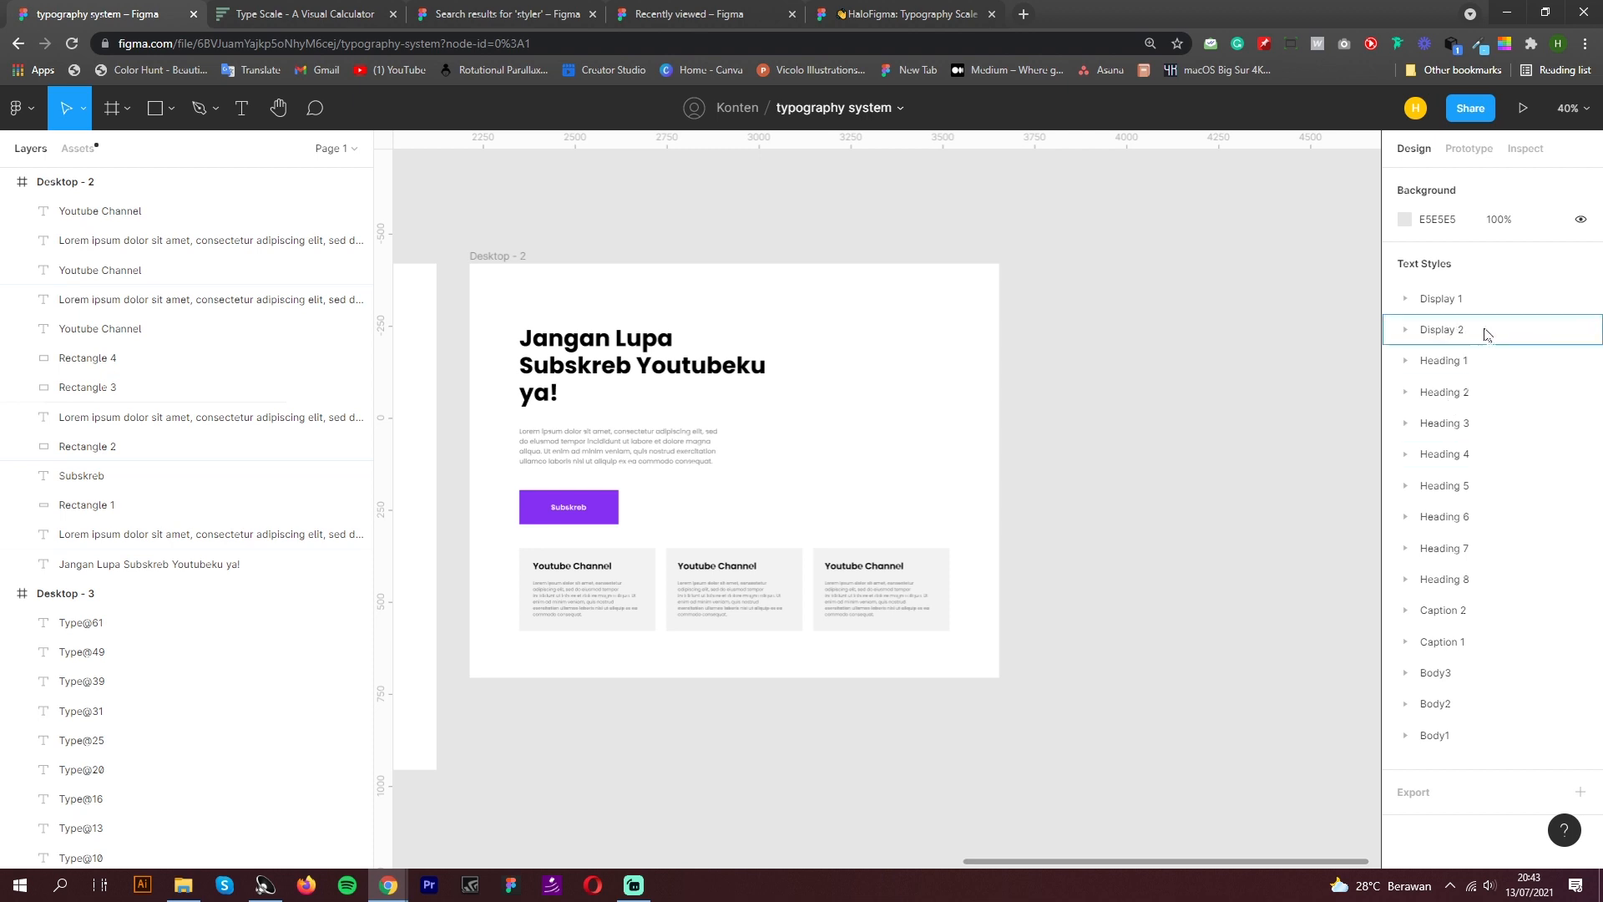
{"action": "scroll", "coordinate": [981, 507], "scroll_direction": "left", "scroll_amount": 2}
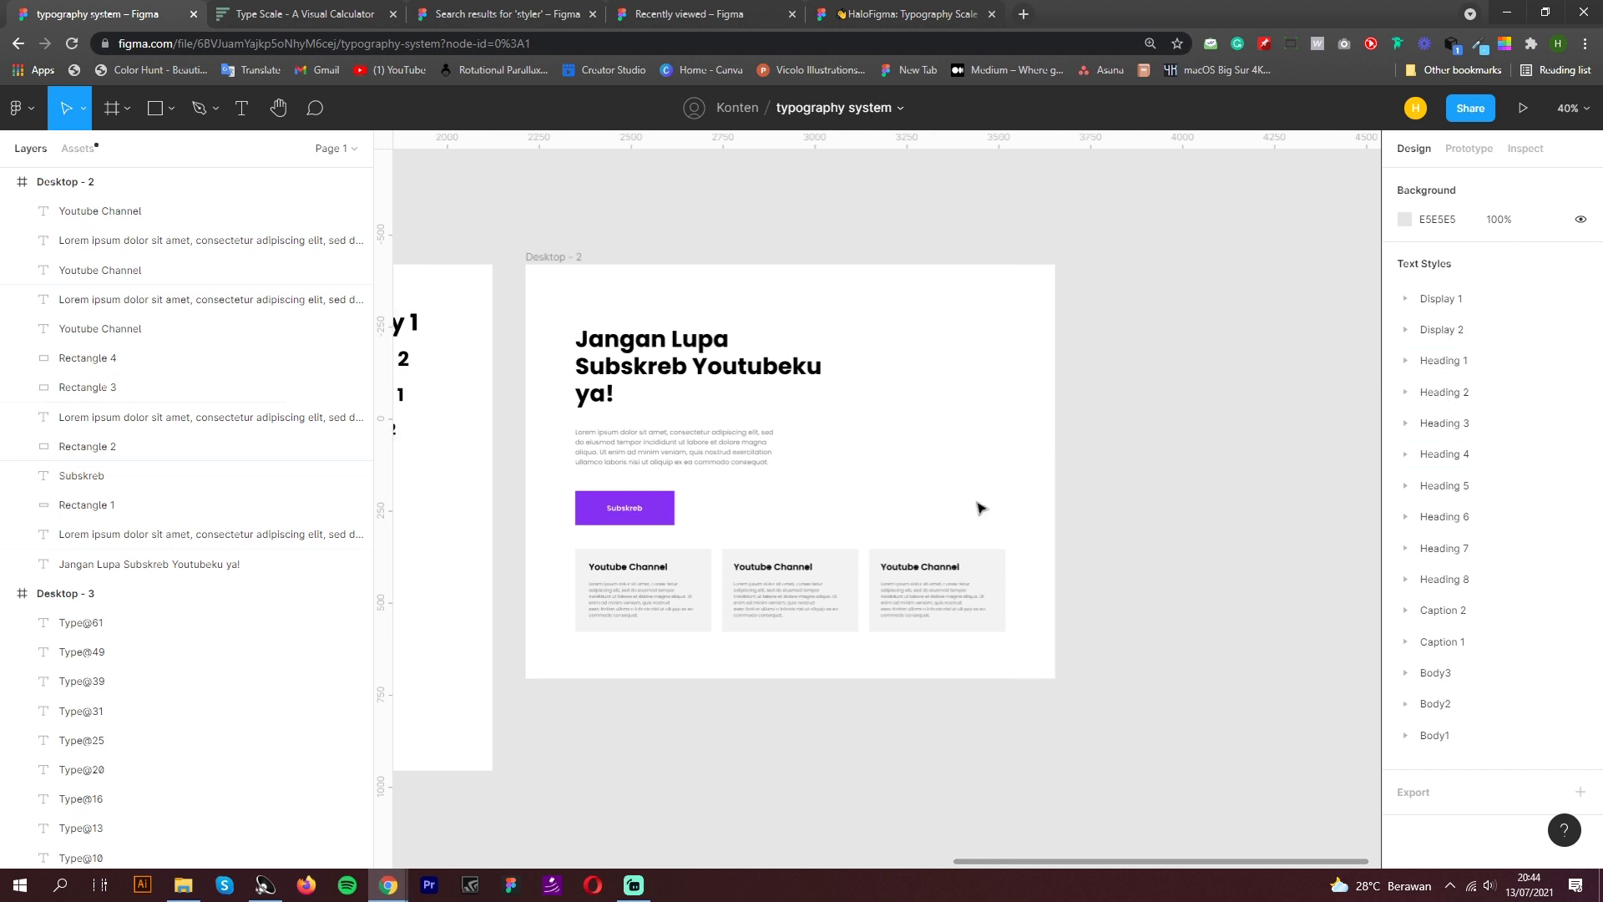